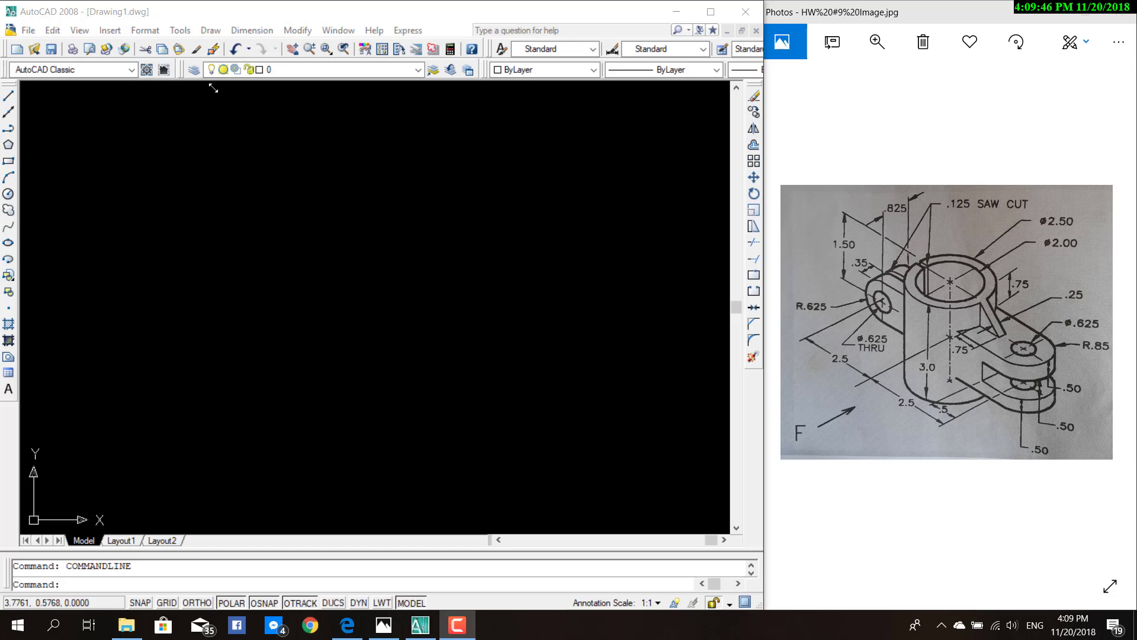
# Step: Add six new layers in the Layer Properties Manager
pyautogui.click(194, 73)
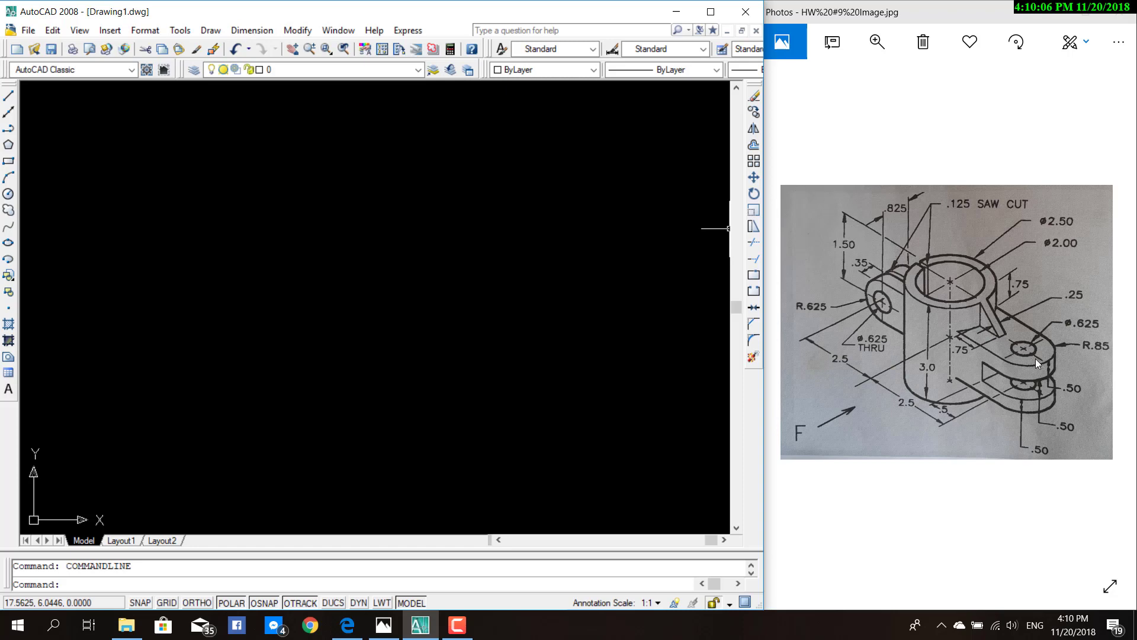
pyautogui.click(194, 70)
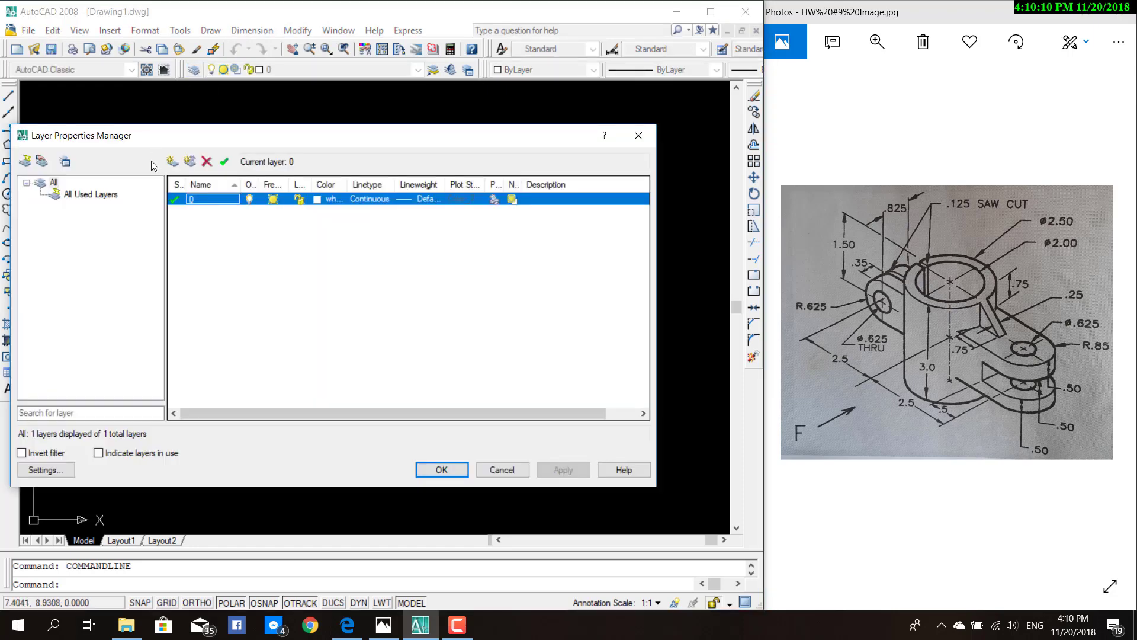
pyautogui.click(172, 161)
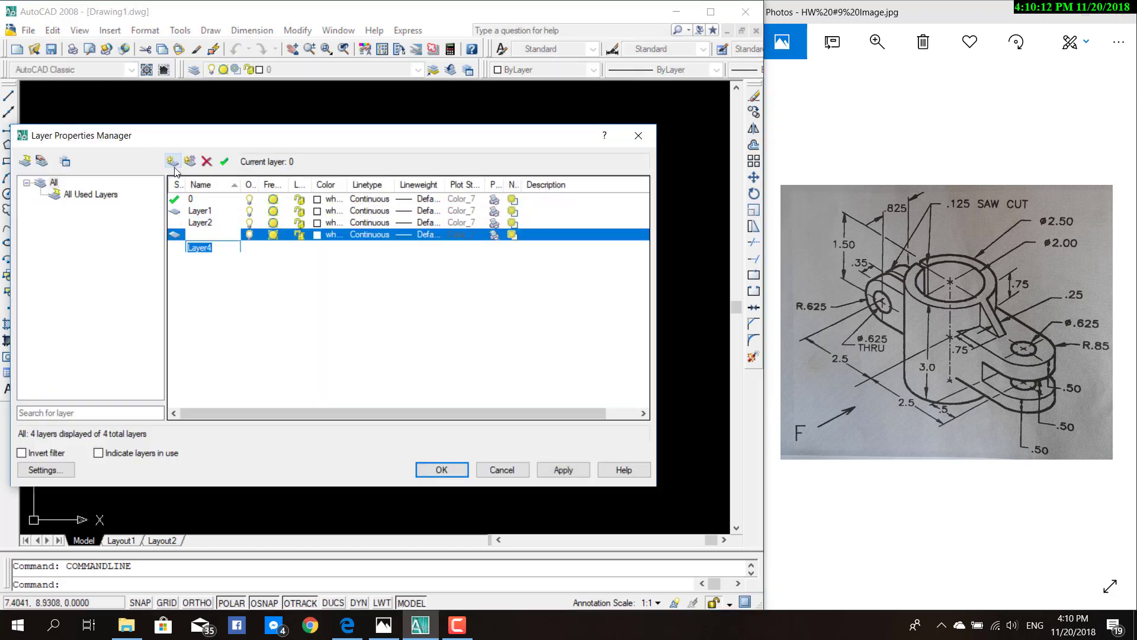
pyautogui.click(174, 165)
pyautogui.click(174, 164)
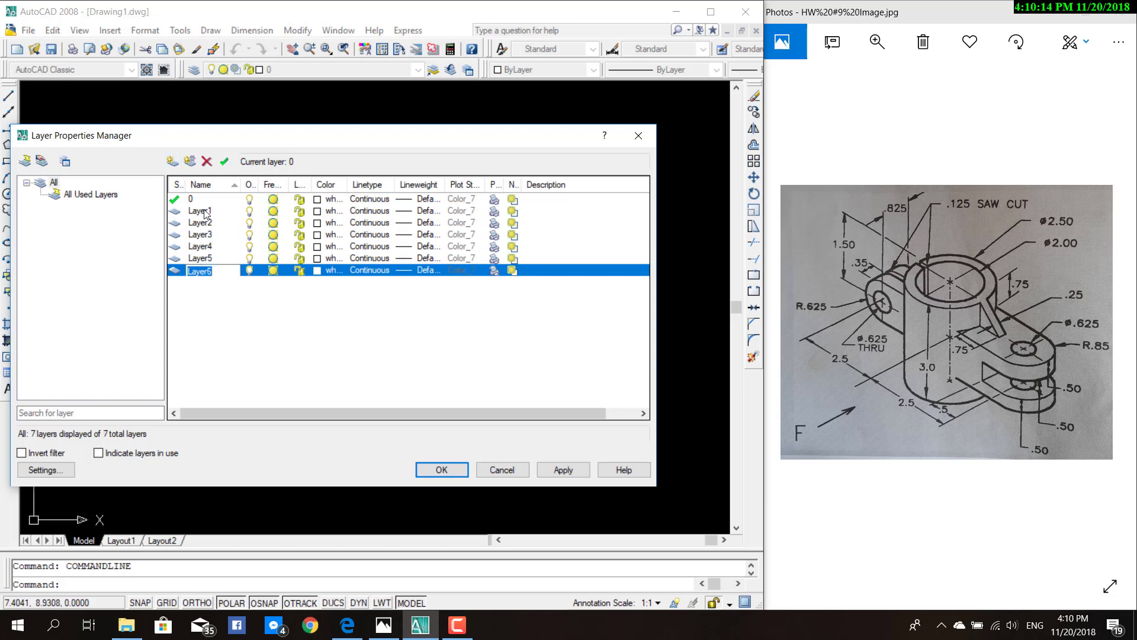
# Step: Rename Layer1 to 'center' and Layer2 to 'Projection'
pyautogui.click(204, 211)
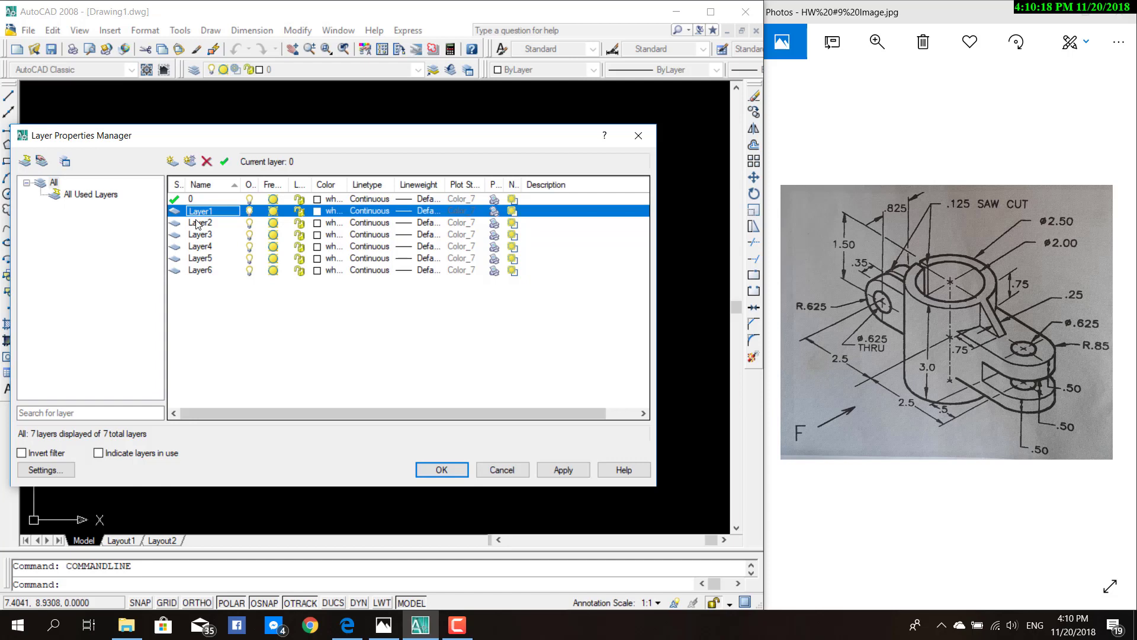
pyautogui.rightClick(279, 351)
pyautogui.press('Escape')
pyautogui.click(217, 212)
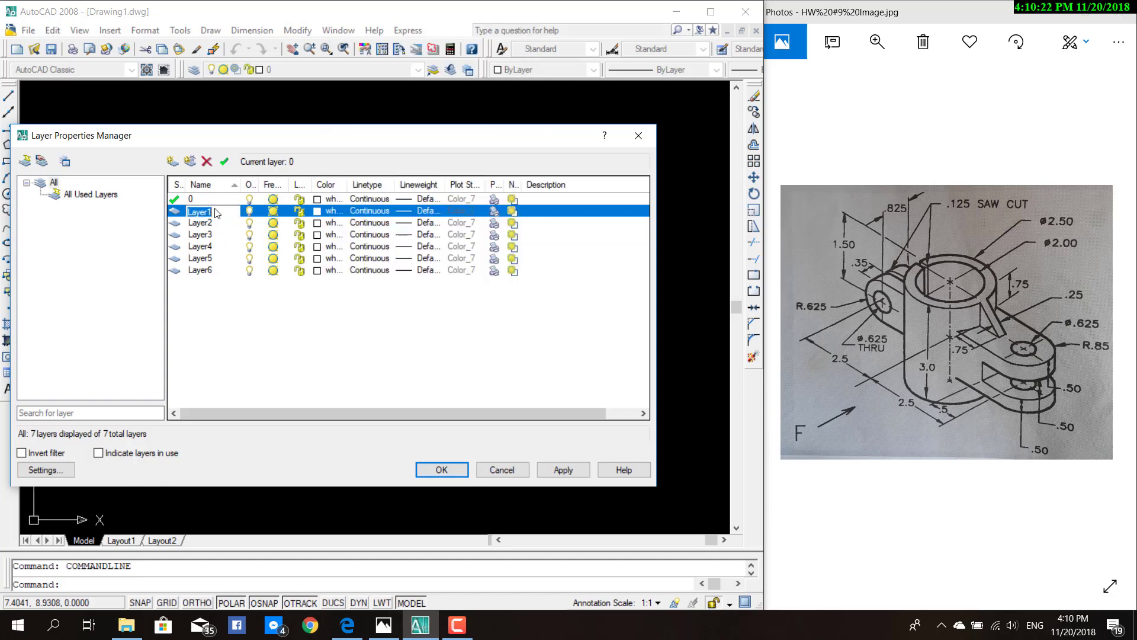
pyautogui.write('center')
pyautogui.click(215, 226)
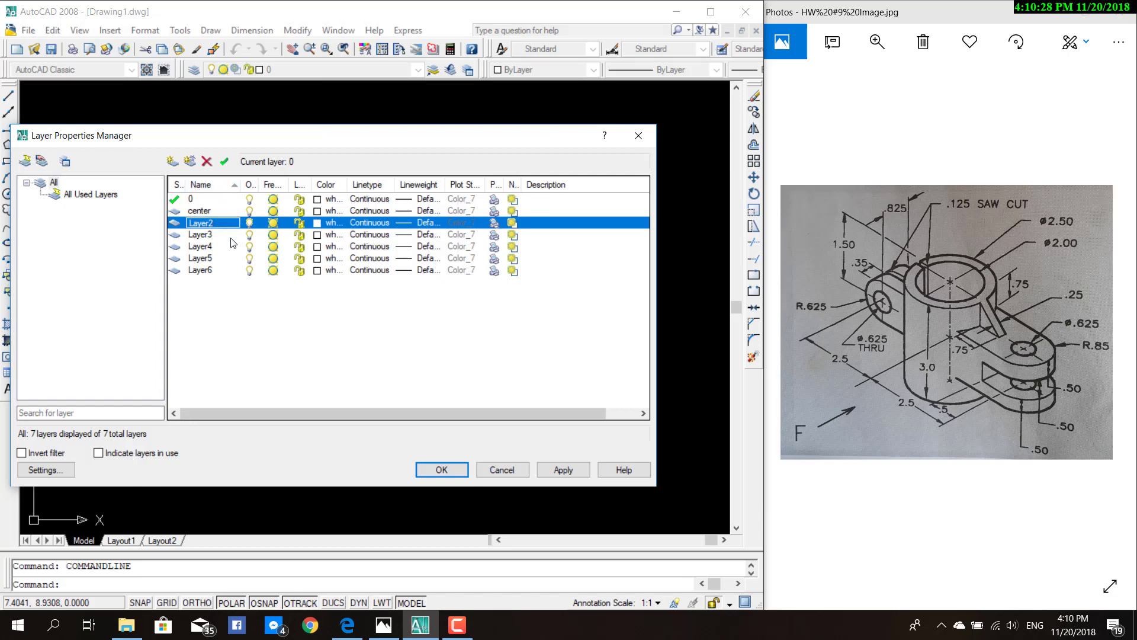
pyautogui.write('P')
pyautogui.write('rojection')
pyautogui.press('F2')
# Step: Rename Layer3 to 'Hatch' and Layer4 to 'Section line'
pyautogui.press('Down')
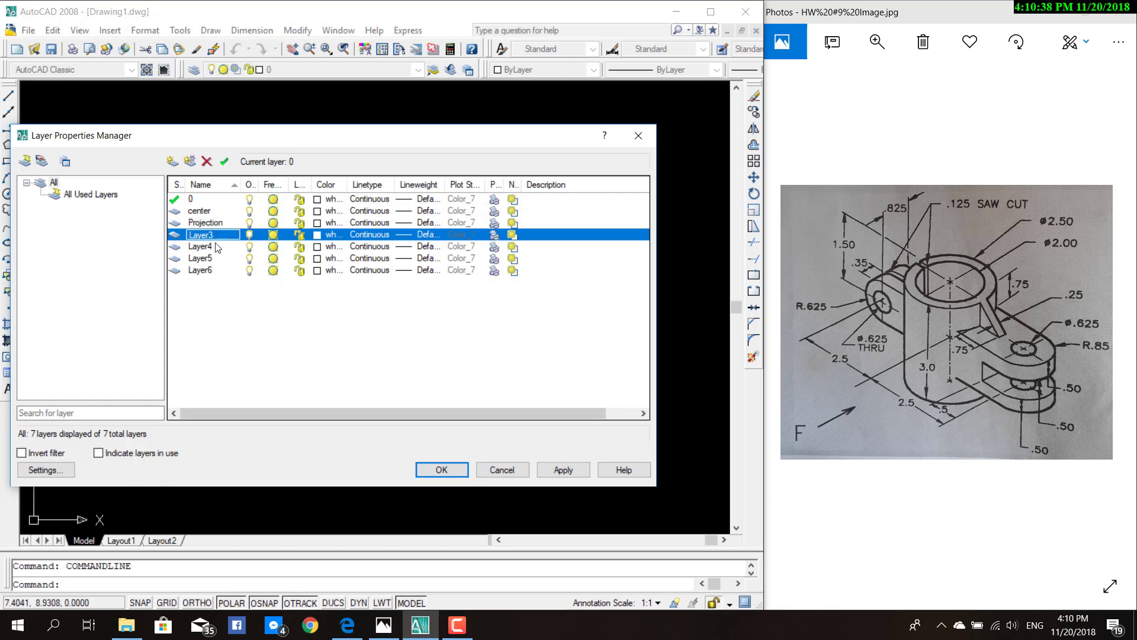
pyautogui.press('F2')
pyautogui.write('Hatch')
pyautogui.press('Down')
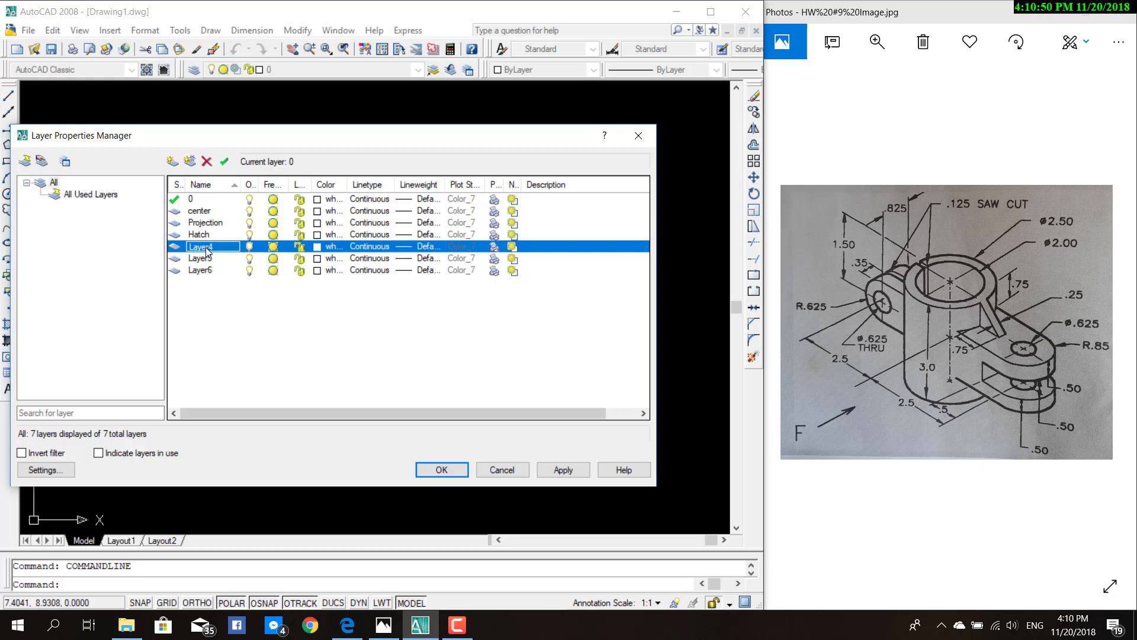
pyautogui.click(206, 248)
pyautogui.write('Section line')
pyautogui.click(205, 261)
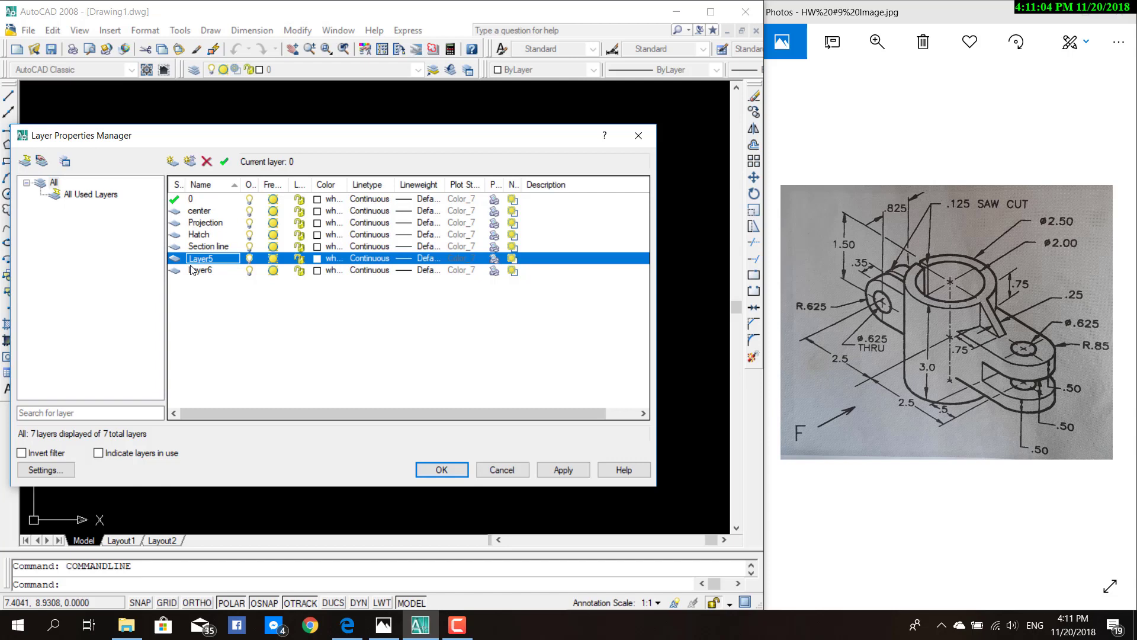
# Step: Rename Layer5 to 'Dimensions' and Layer6 to 'Hidden'
pyautogui.click(190, 264)
pyautogui.write('Dimensions')
pyautogui.doubleClick(206, 274)
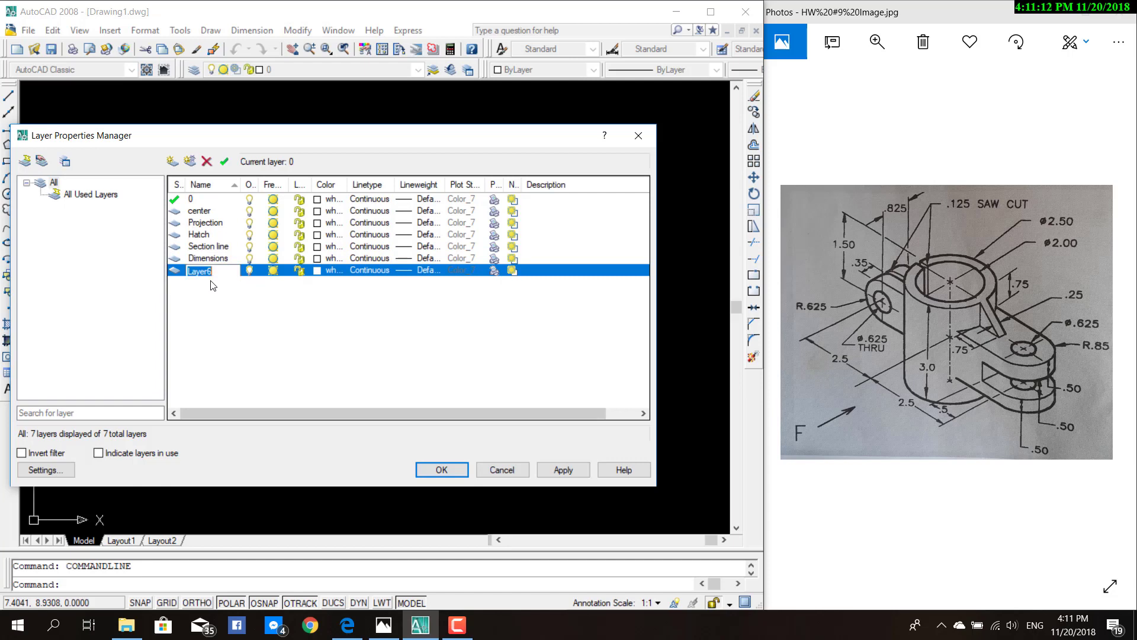
pyautogui.write('Hidd')
pyautogui.write('en')
pyautogui.press('Return')
# Step: Assign a 0.35 mm lineweight to both layer 0 and the Section line layer
pyautogui.click(422, 199)
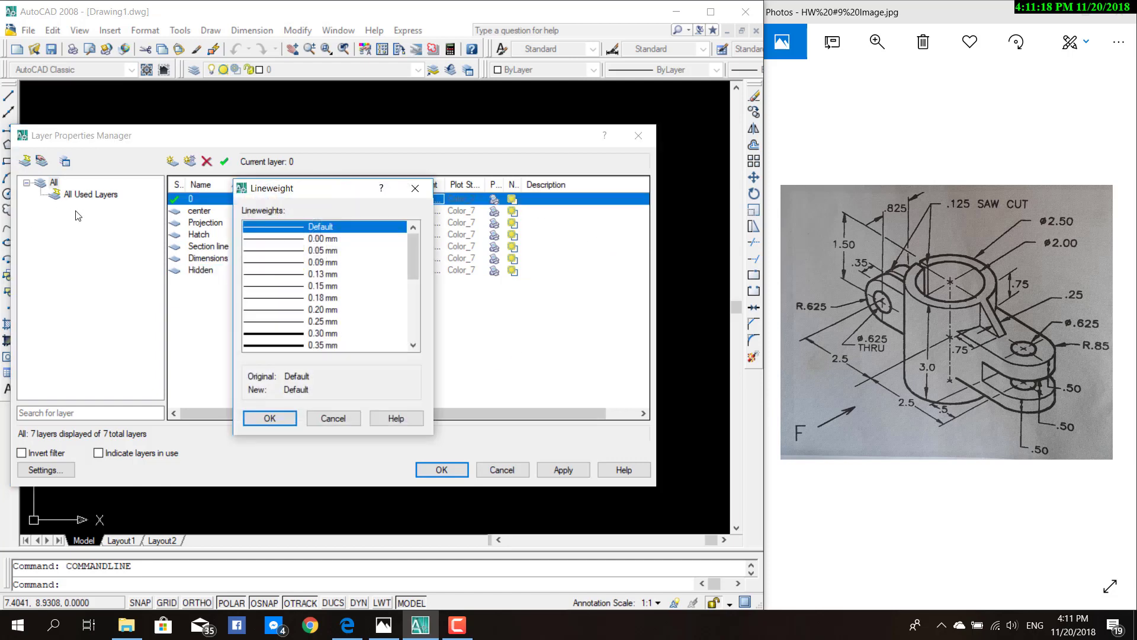
pyautogui.click(301, 346)
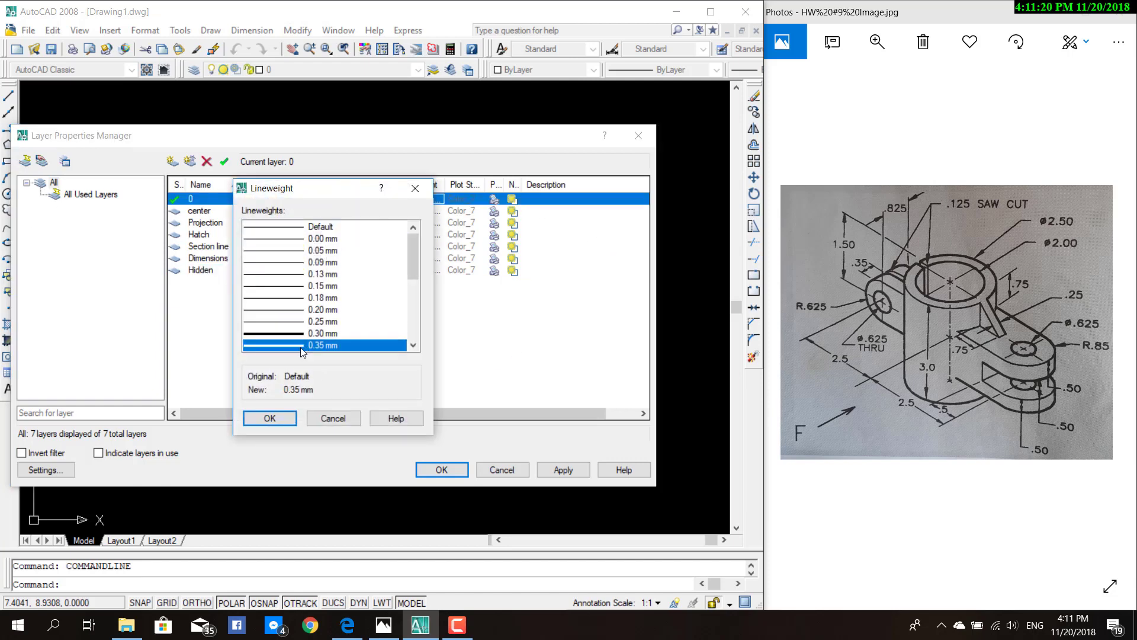
pyautogui.click(285, 421)
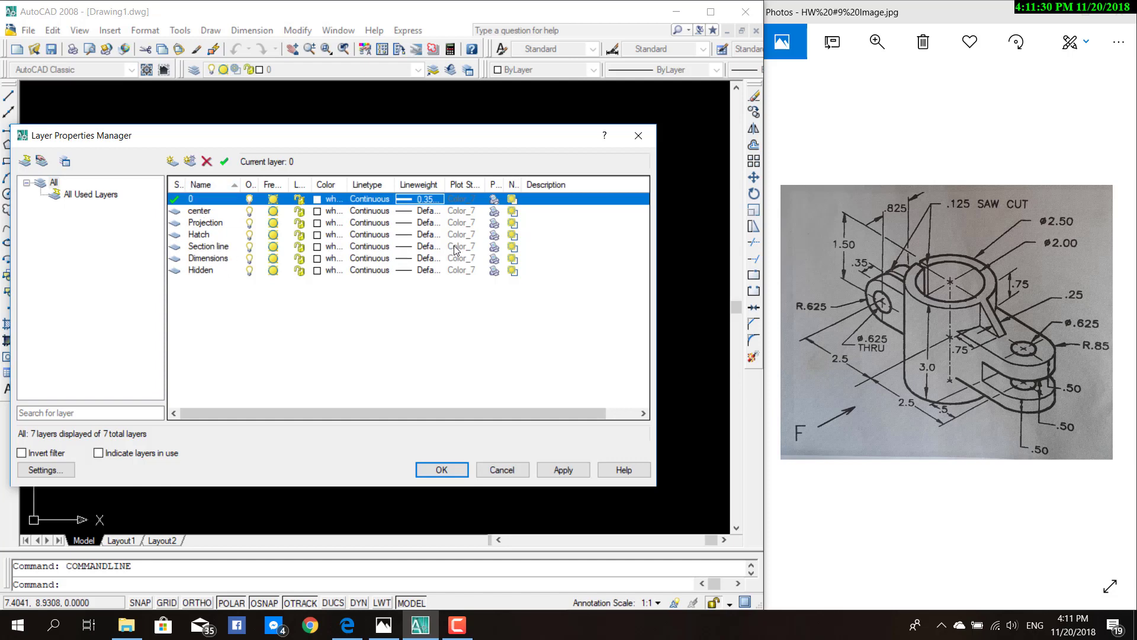
pyautogui.click(424, 252)
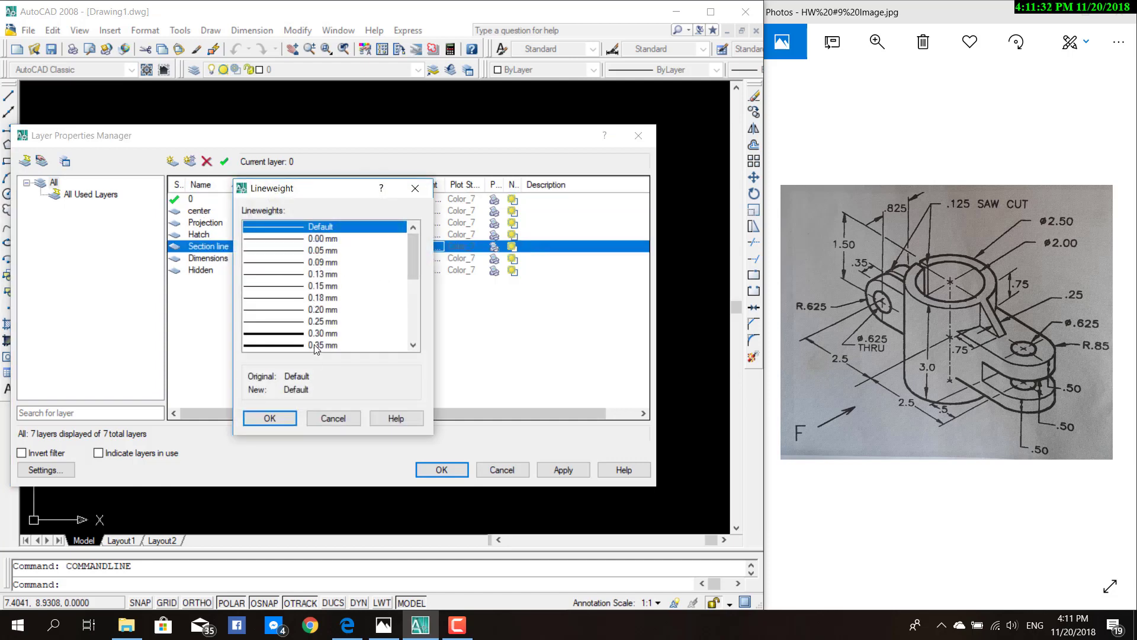
pyautogui.click(315, 345)
pyautogui.click(290, 419)
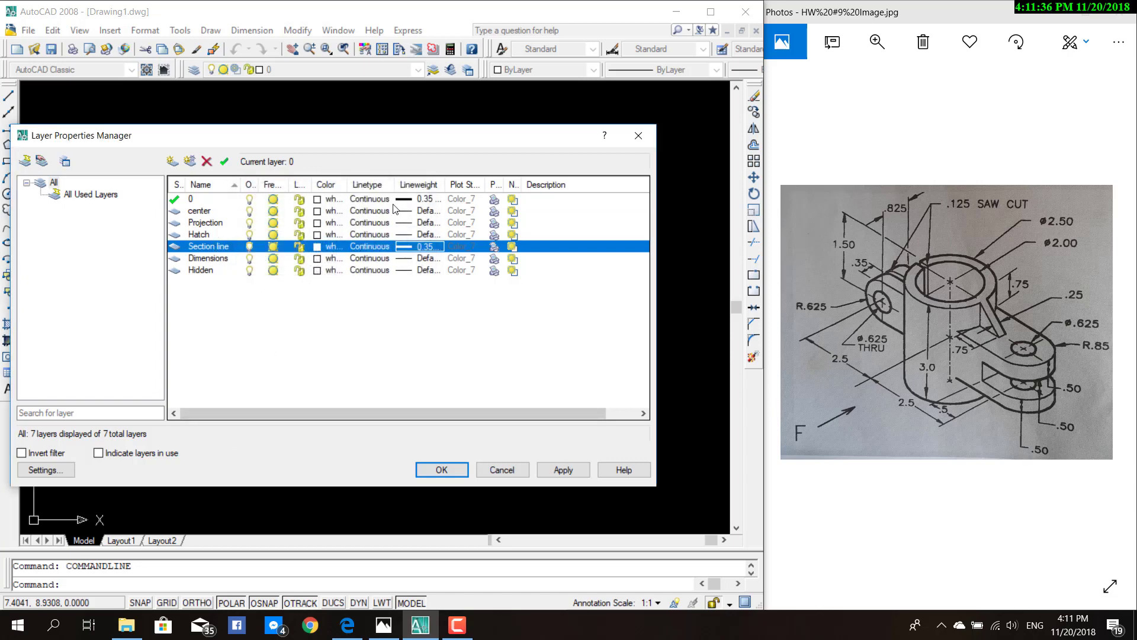
pyautogui.click(375, 212)
# Step: Load the CENTER linetype for the center layer and leave Hatch as Continuous
pyautogui.click(369, 394)
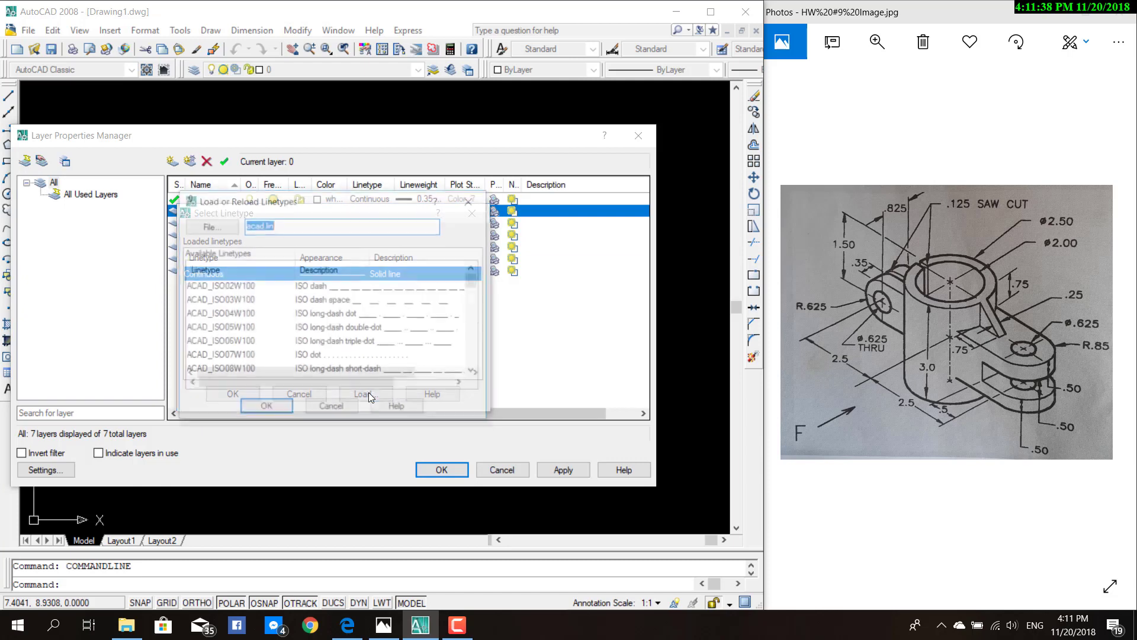
pyautogui.scroll(-3, 249, 290)
pyautogui.scroll(-3, 249, 290)
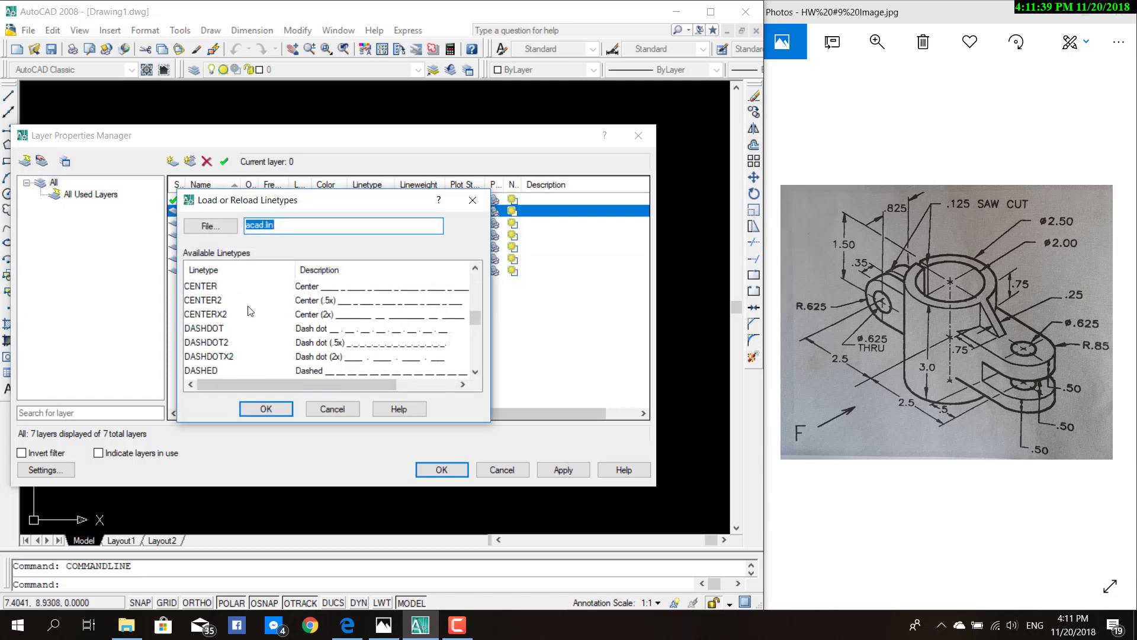
pyautogui.click(212, 286)
pyautogui.click(260, 414)
pyautogui.click(228, 274)
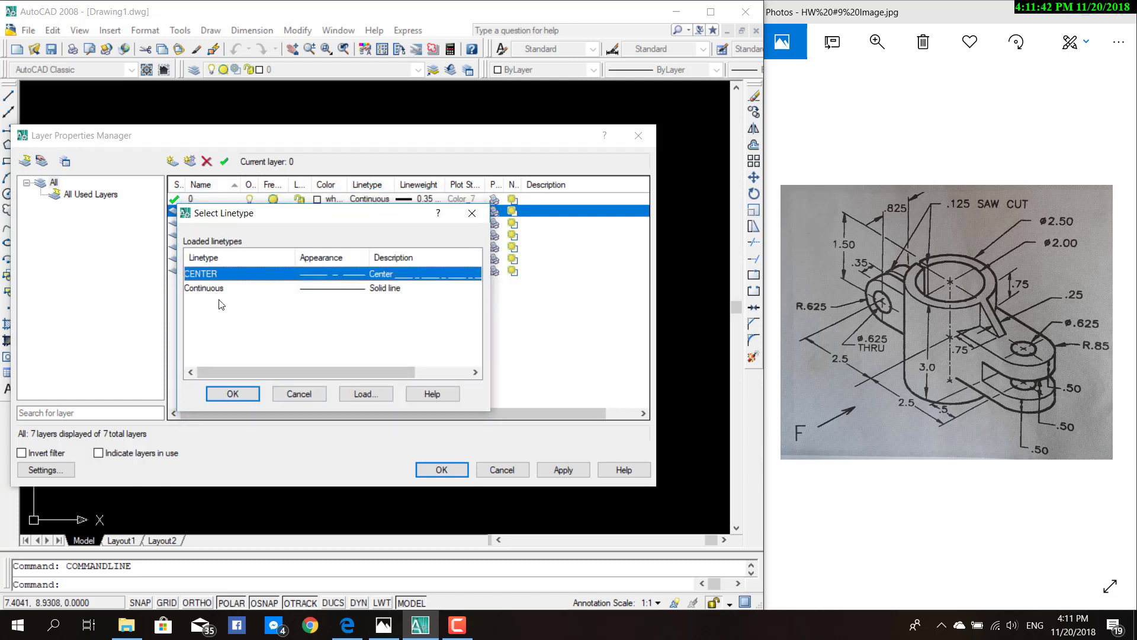
pyautogui.click(243, 393)
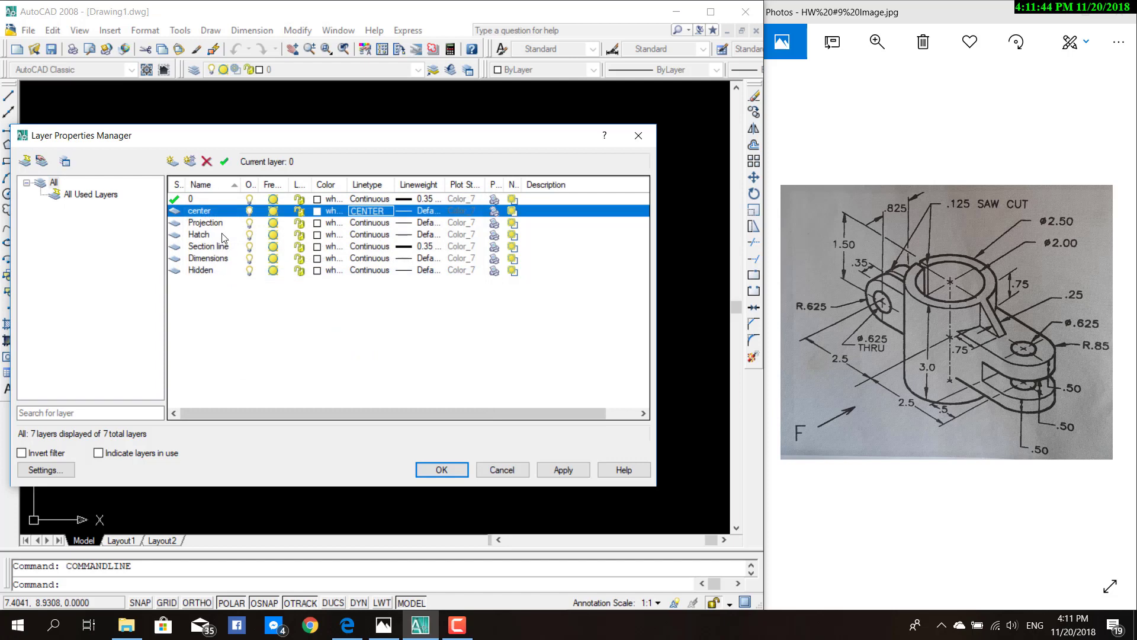
pyautogui.click(363, 235)
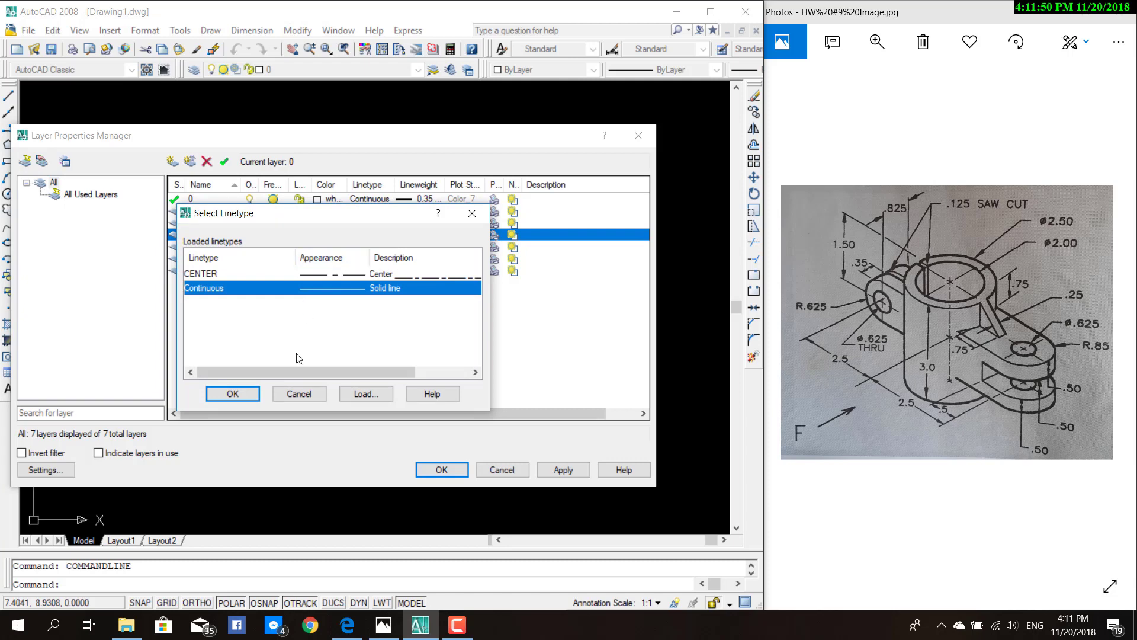
pyautogui.click(233, 394)
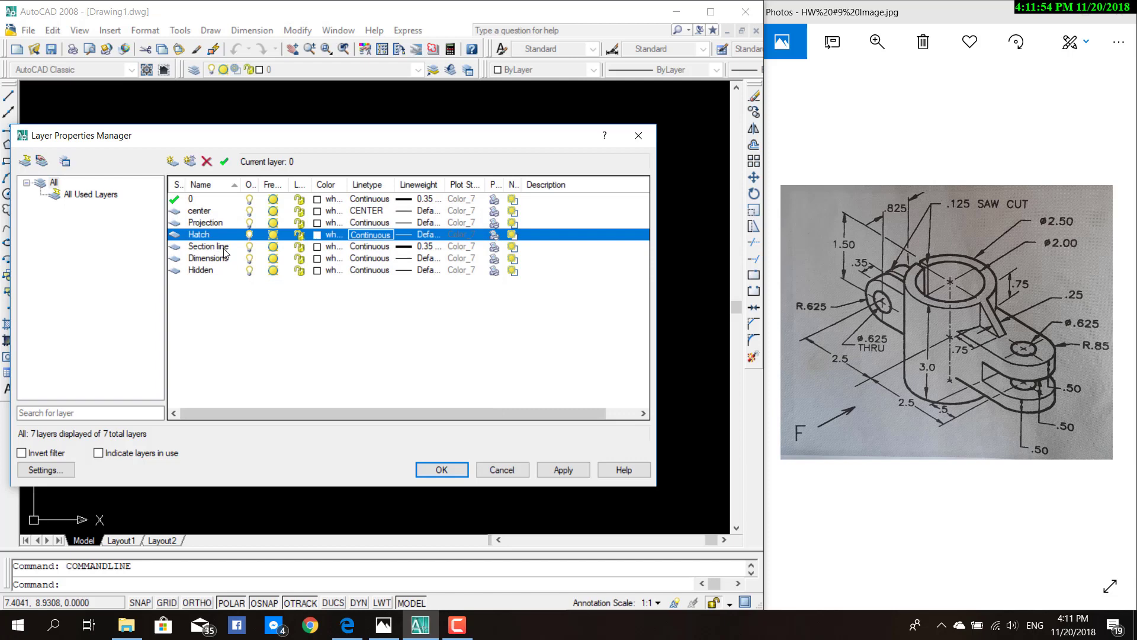
# Step: Load the PHANTOM linetype and assign it to the Section line layer
pyautogui.click(378, 247)
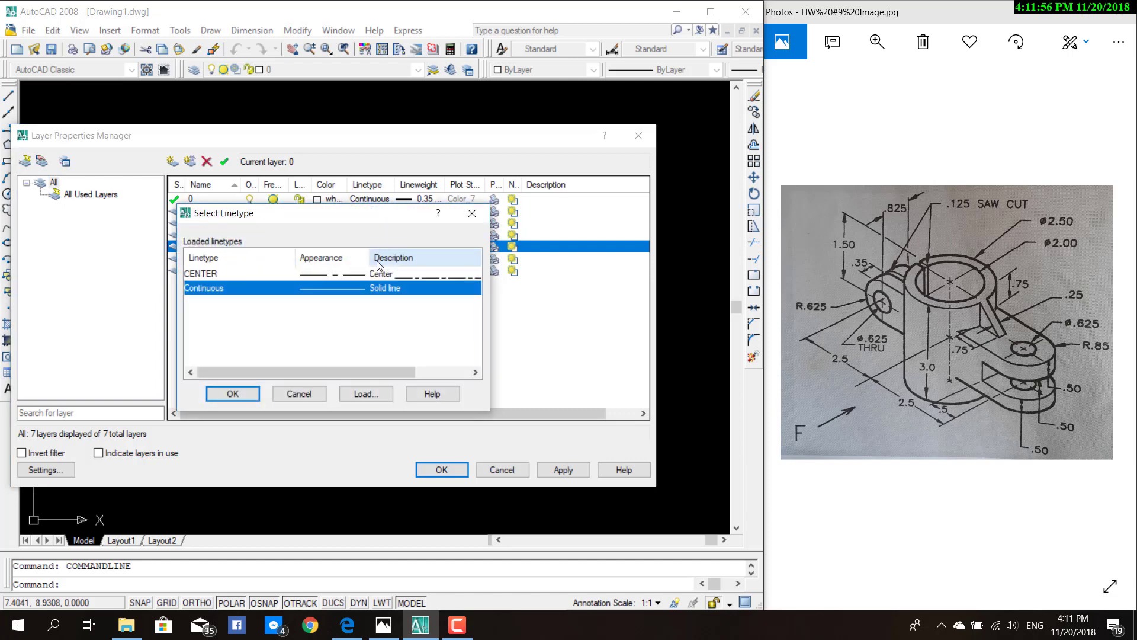
pyautogui.click(365, 394)
pyautogui.scroll(-5, 241, 313)
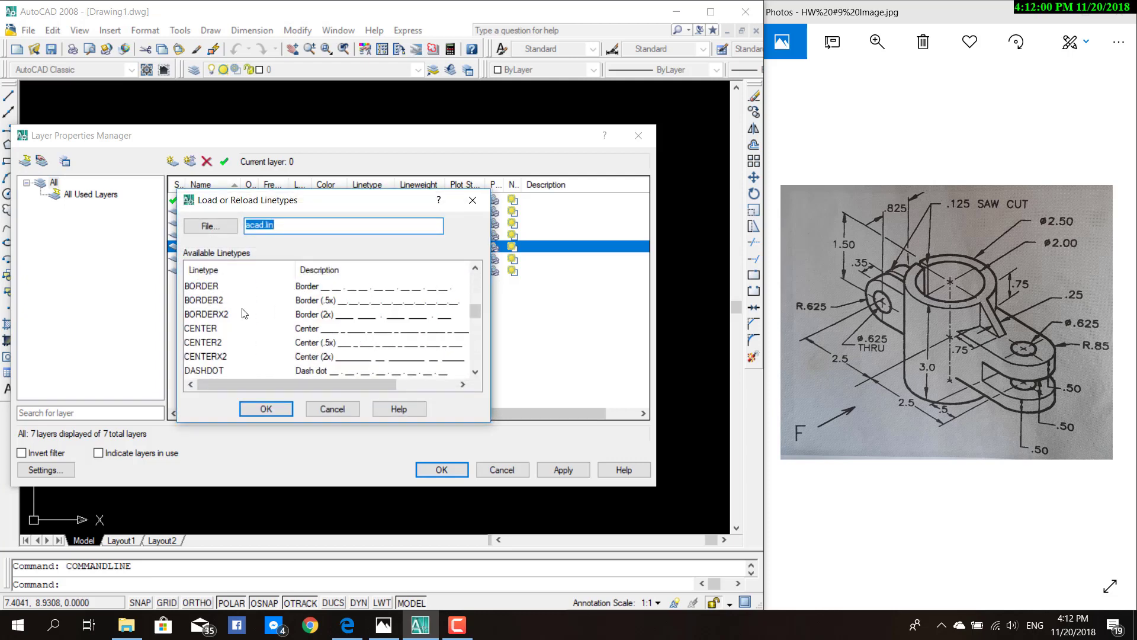
pyautogui.scroll(-5, 241, 313)
pyautogui.scroll(-5, 241, 312)
pyautogui.scroll(-2, 241, 313)
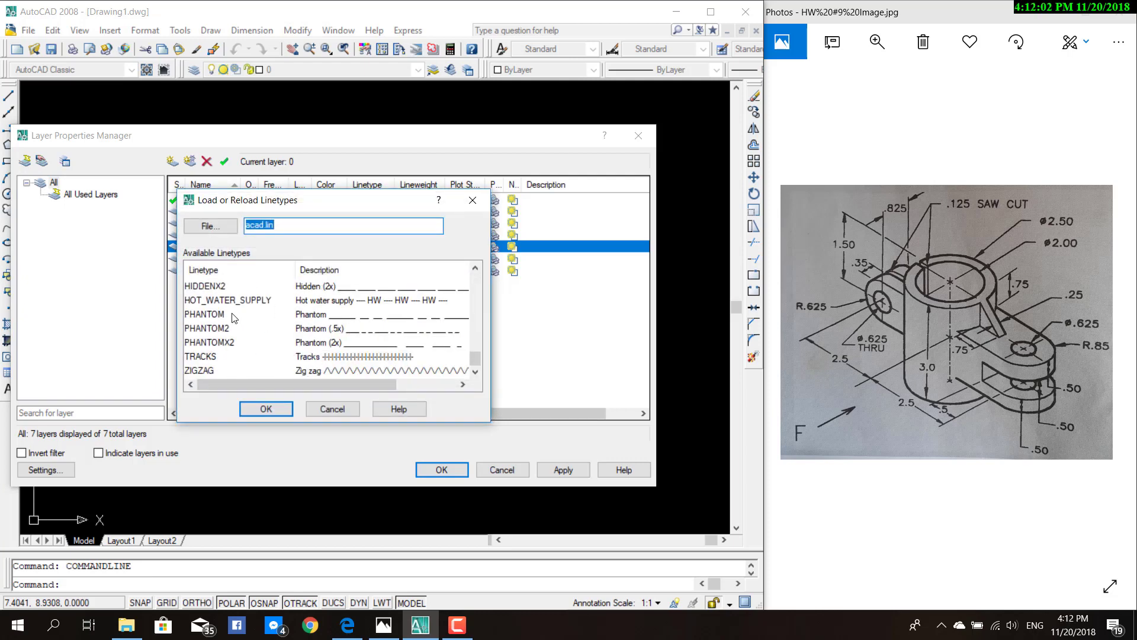
pyautogui.click(233, 314)
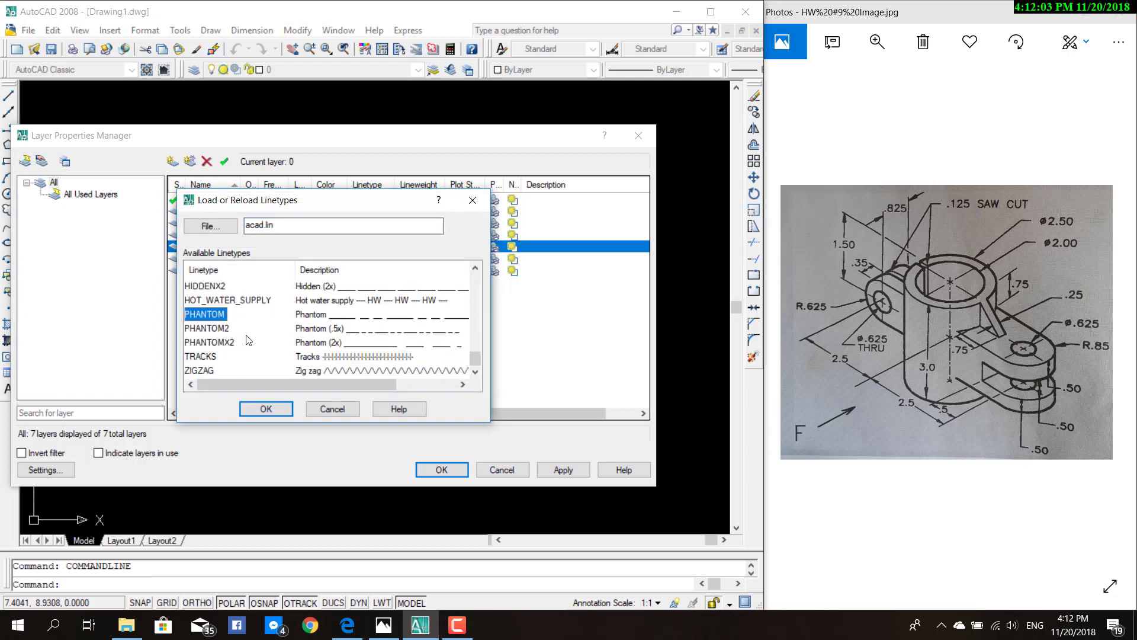
pyautogui.click(266, 409)
pyautogui.click(240, 303)
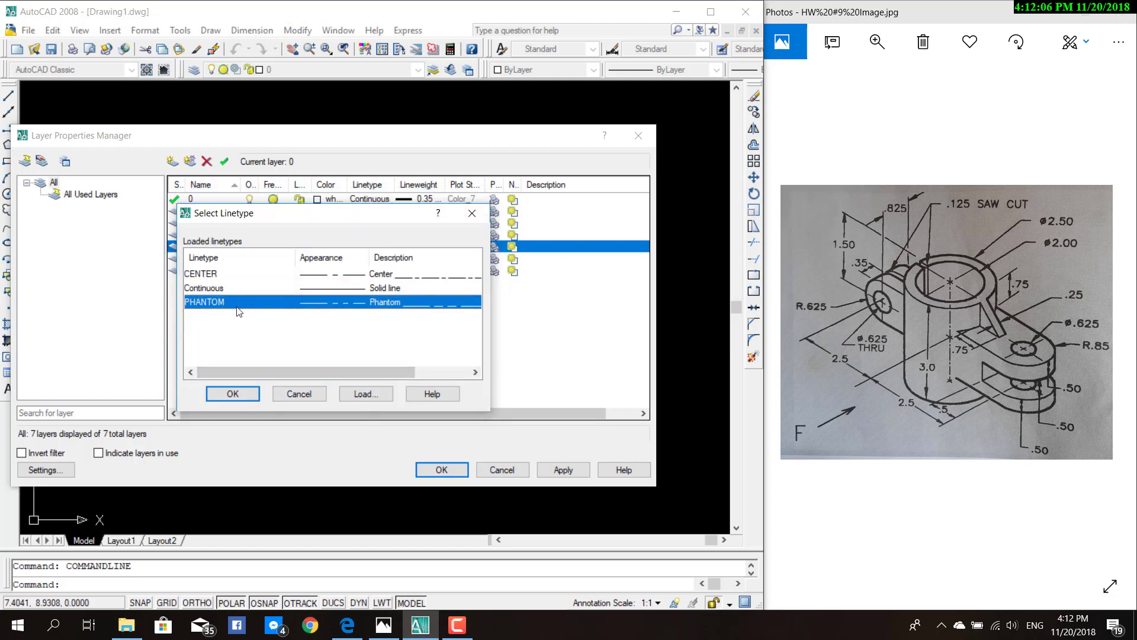
pyautogui.click(241, 389)
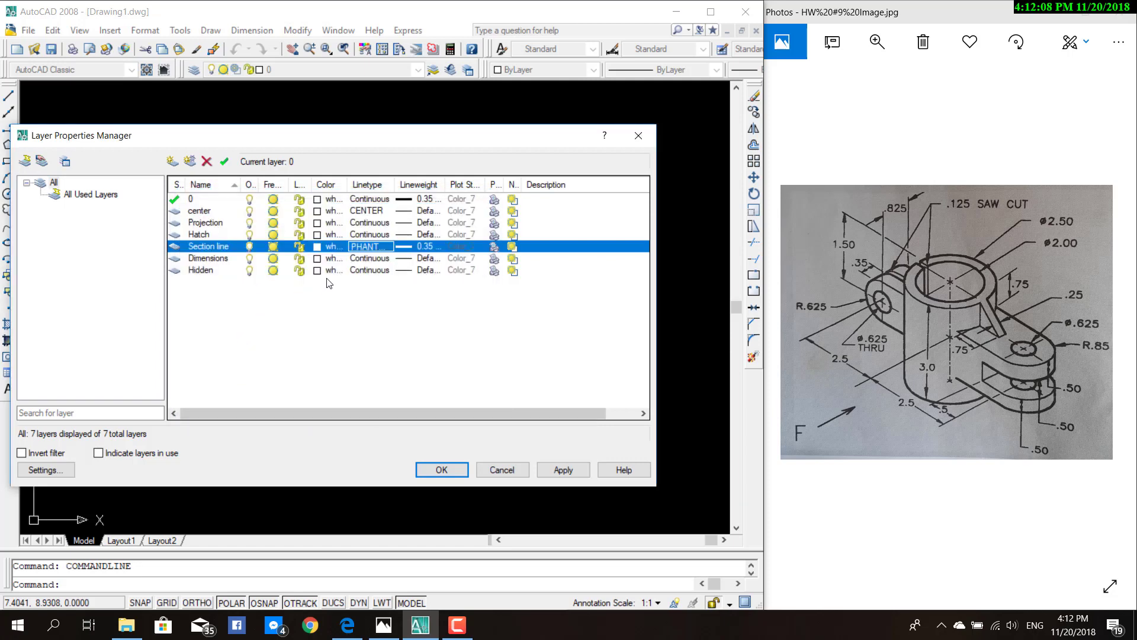
# Step: Load the HIDDEN linetype and assign it to the Hidden layer
pyautogui.click(366, 271)
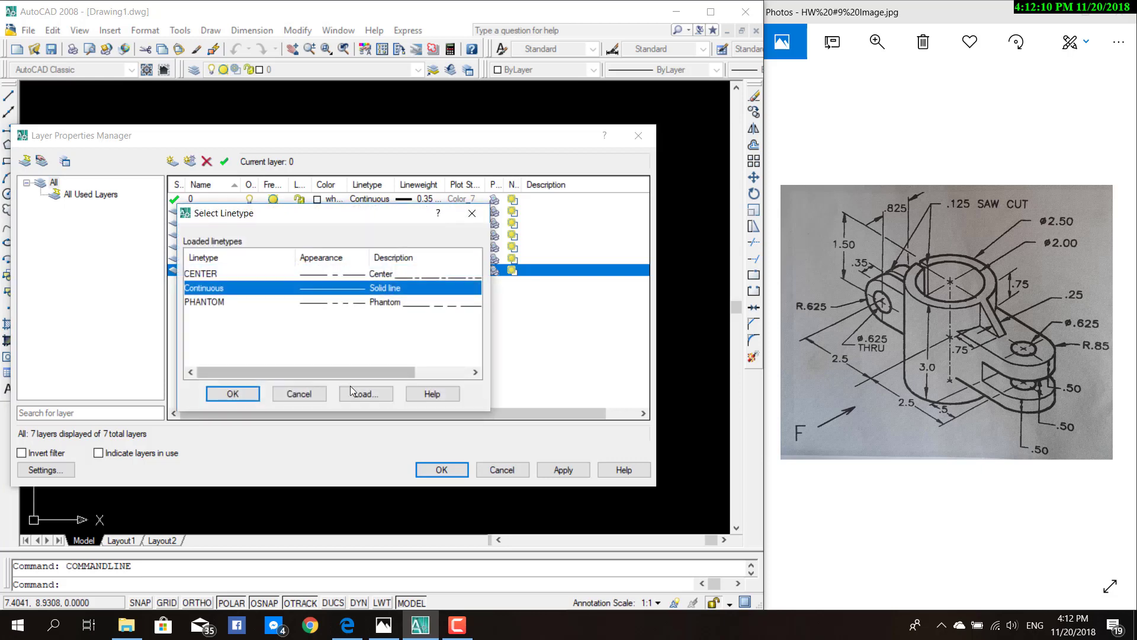
pyautogui.click(360, 392)
pyautogui.scroll(-5, 252, 318)
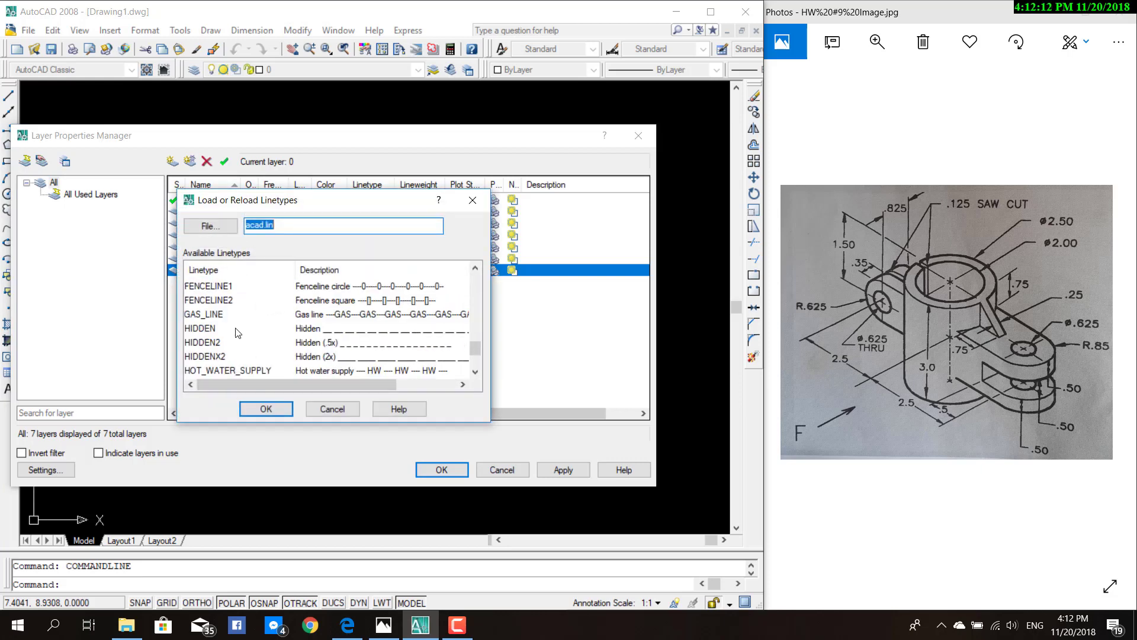
pyautogui.click(245, 329)
pyautogui.click(266, 408)
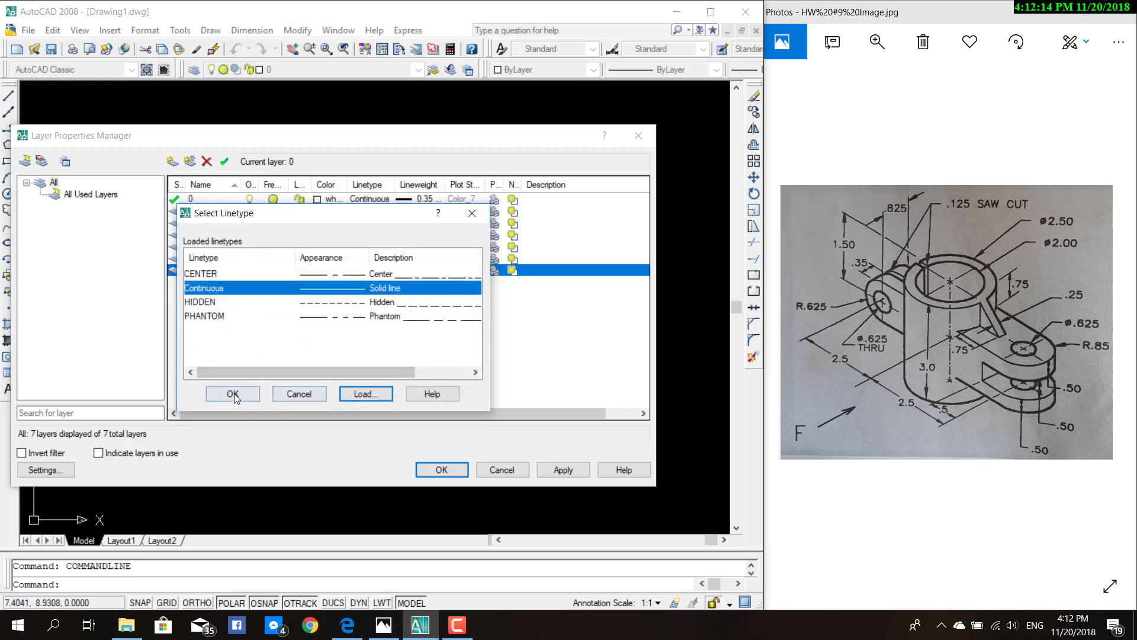
pyautogui.click(213, 302)
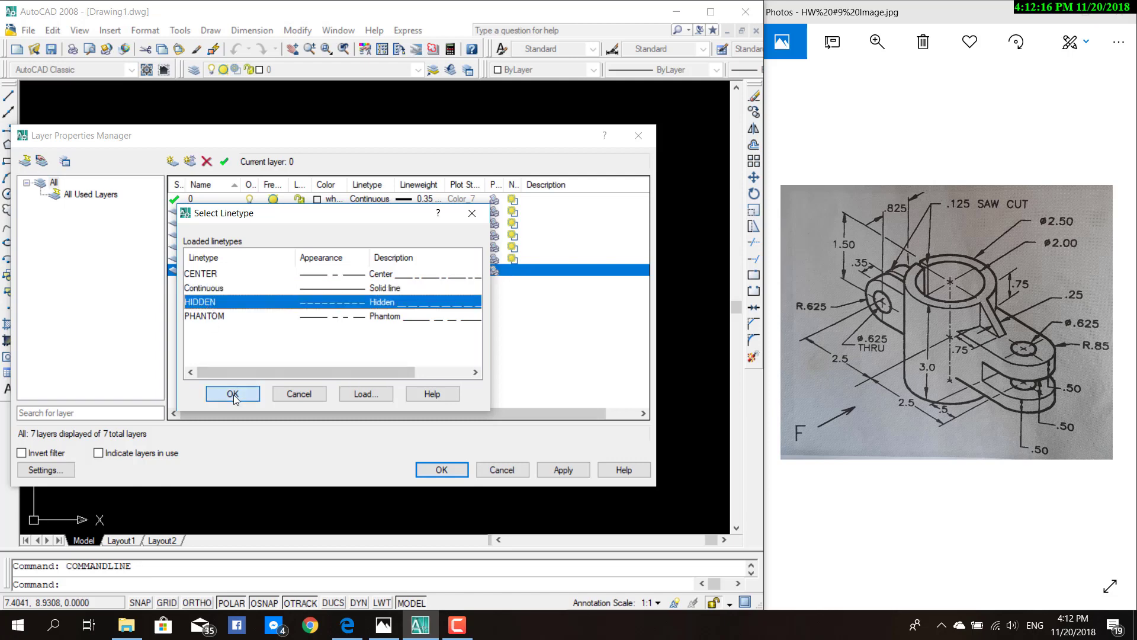
pyautogui.click(232, 394)
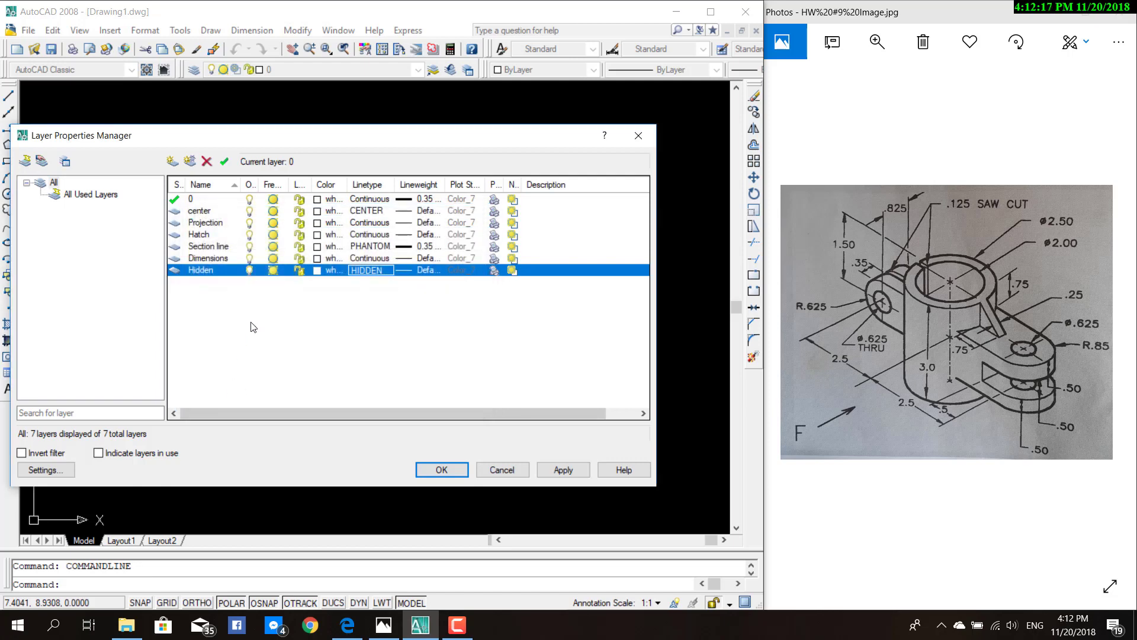
# Step: Set colours for center to 130, Projection to 54 and Hatch to 80
pyautogui.click(324, 212)
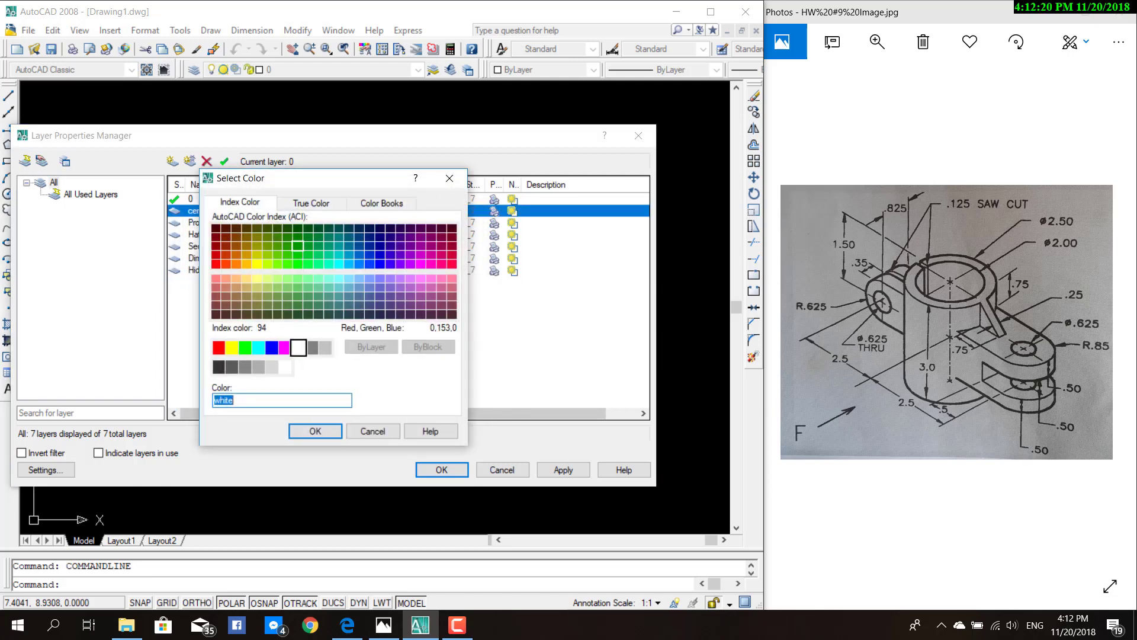
pyautogui.click(339, 263)
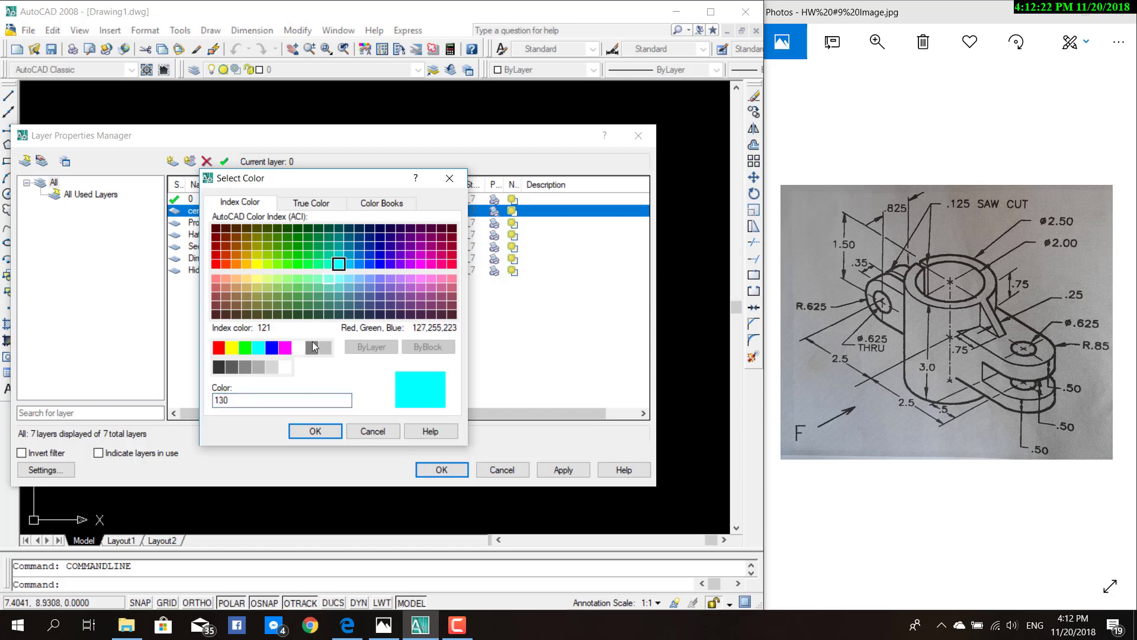
pyautogui.click(315, 431)
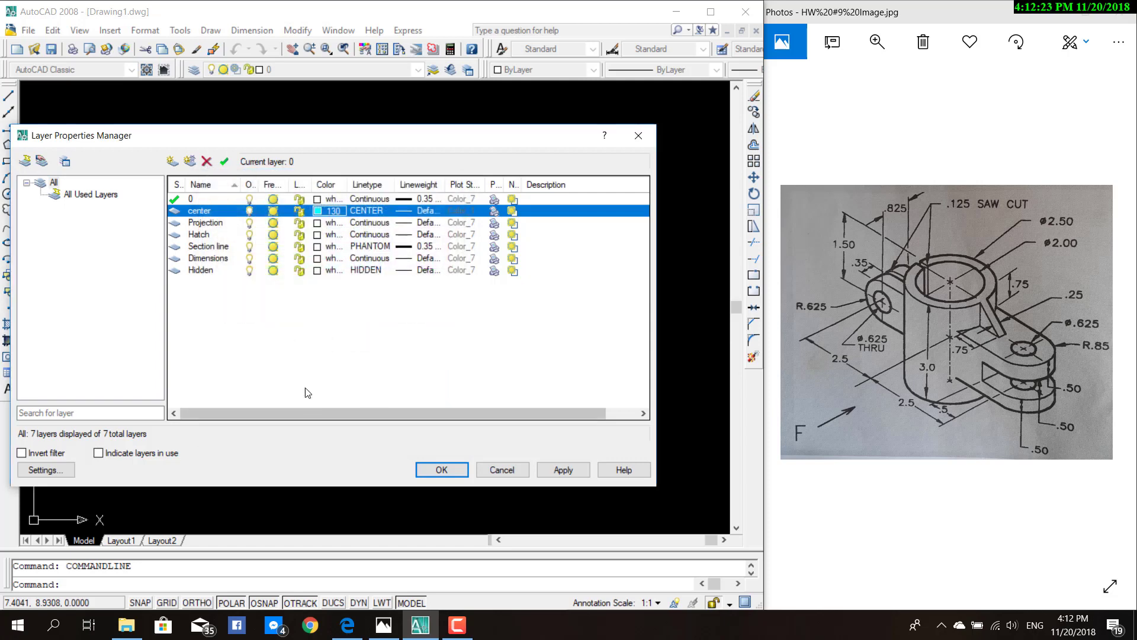
pyautogui.click(324, 223)
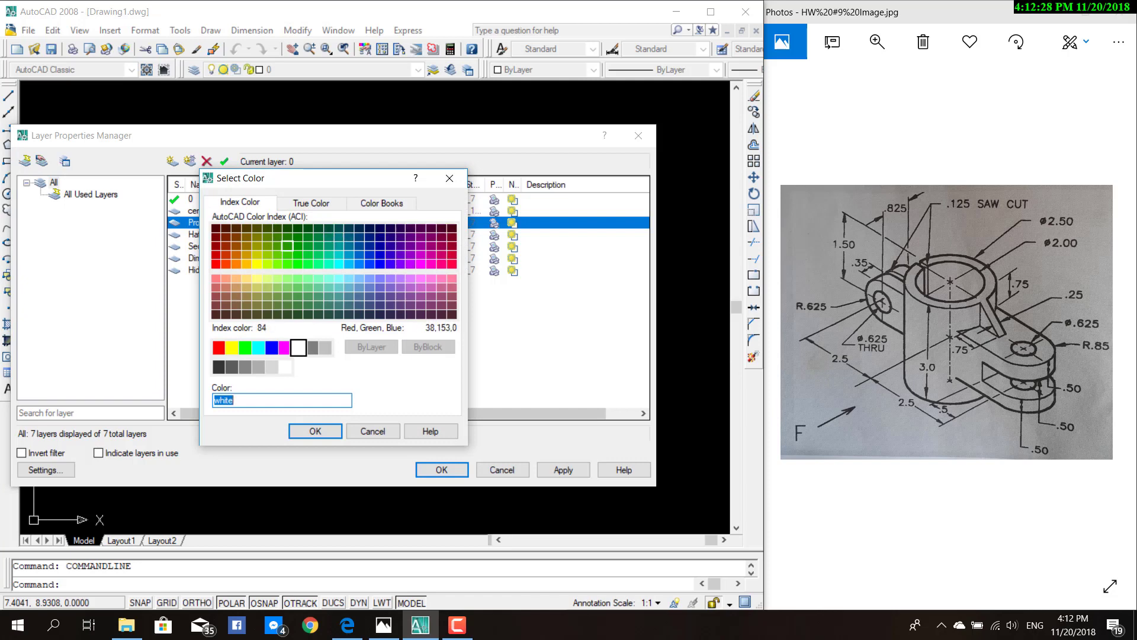
pyautogui.click(257, 246)
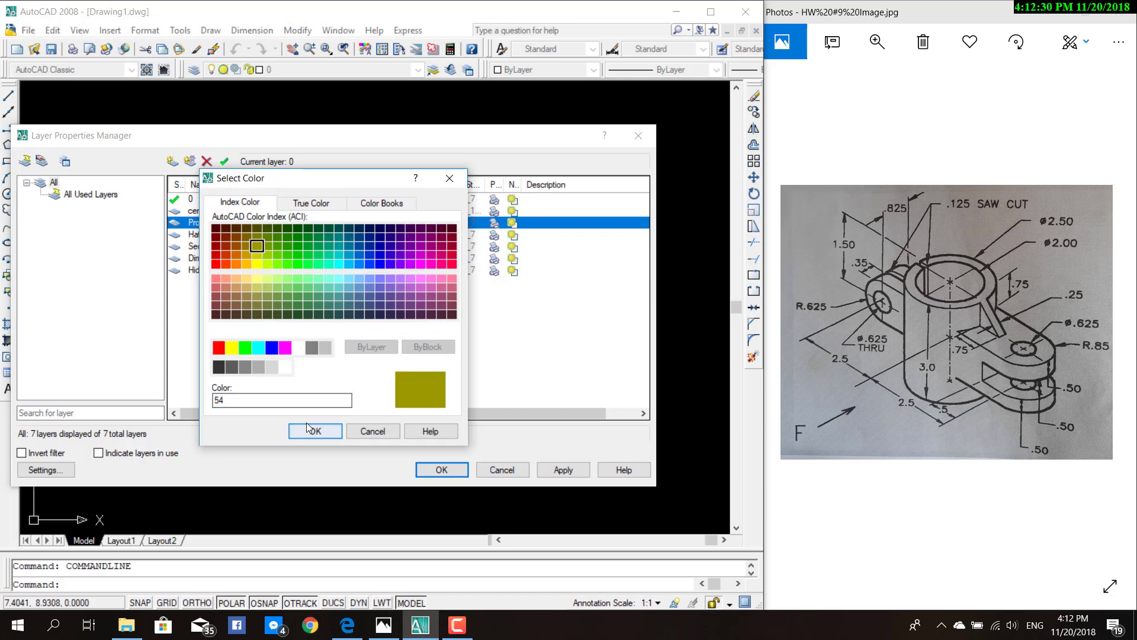
pyautogui.click(336, 428)
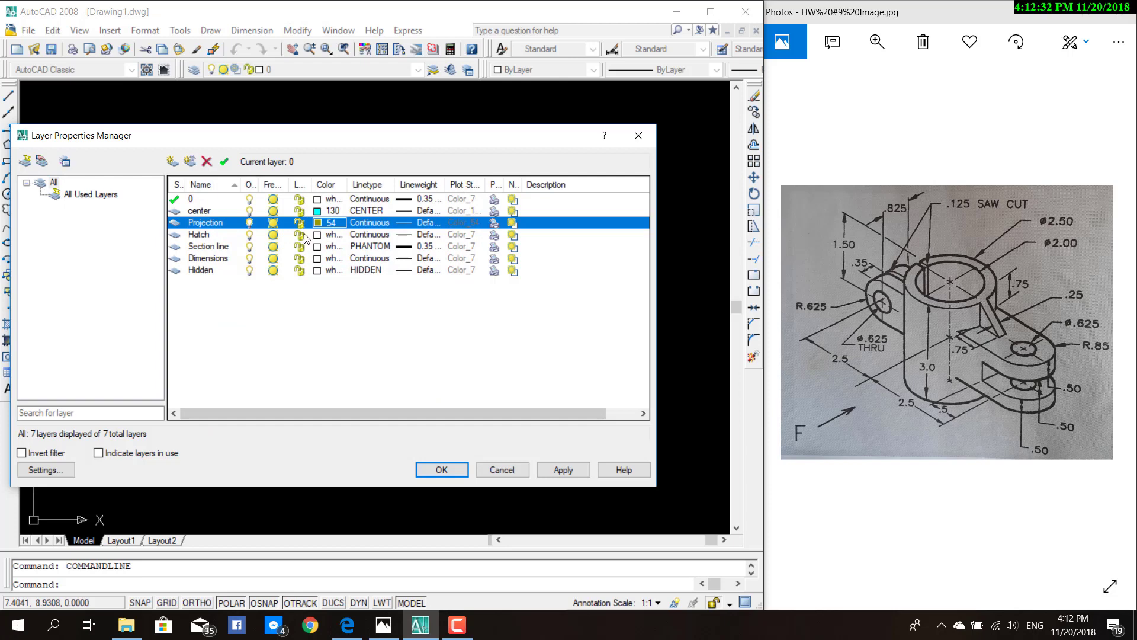
pyautogui.click(318, 238)
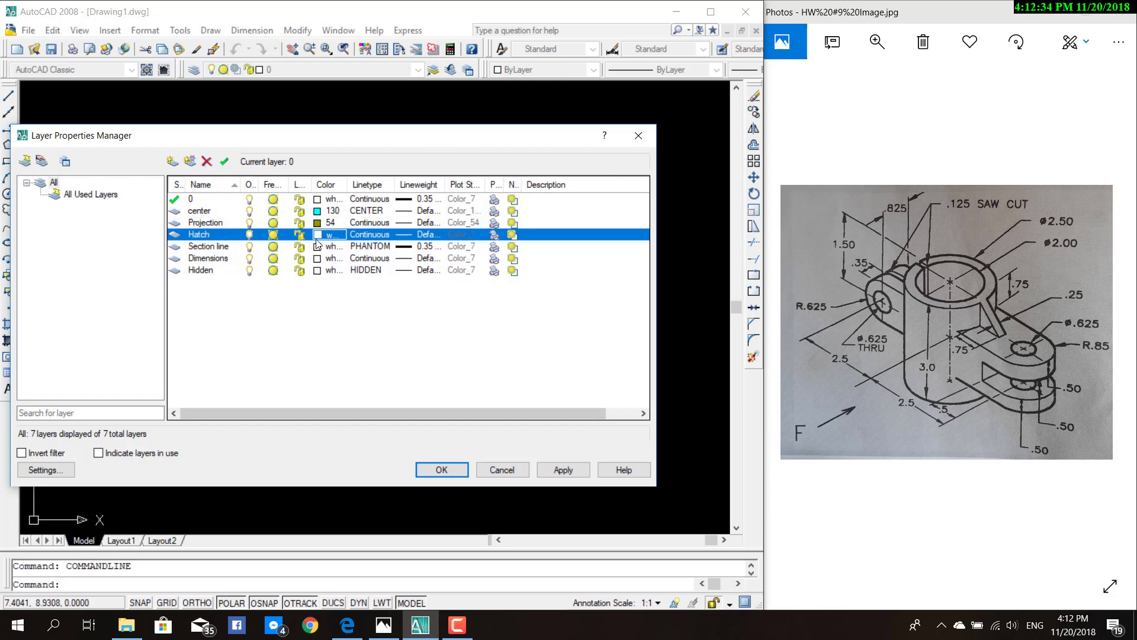
pyautogui.click(318, 239)
pyautogui.click(287, 264)
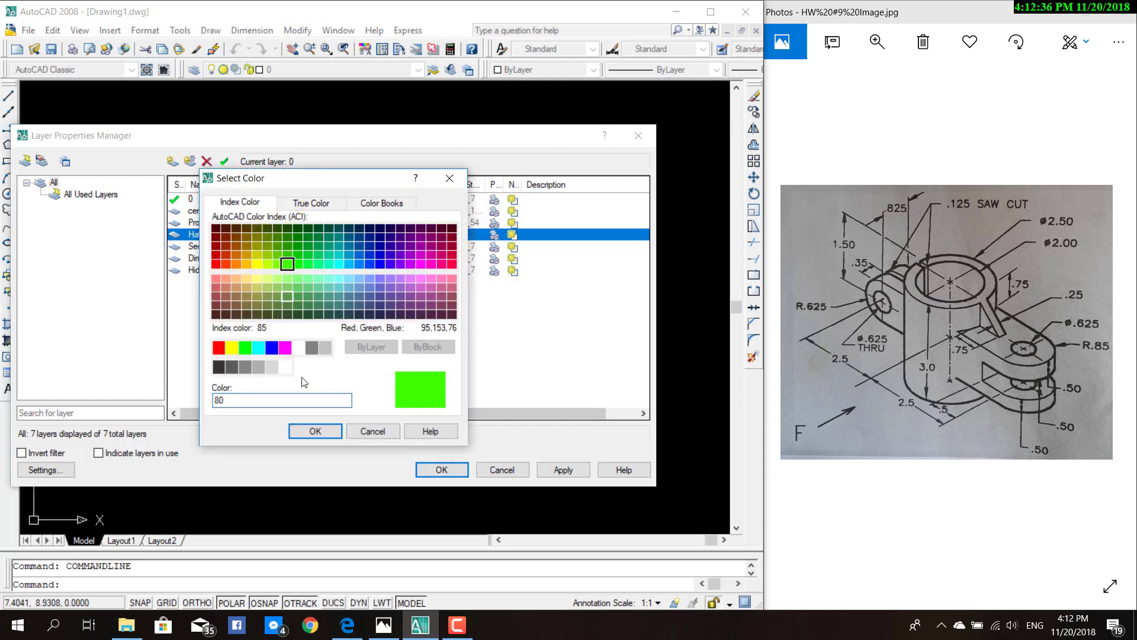
pyautogui.click(321, 427)
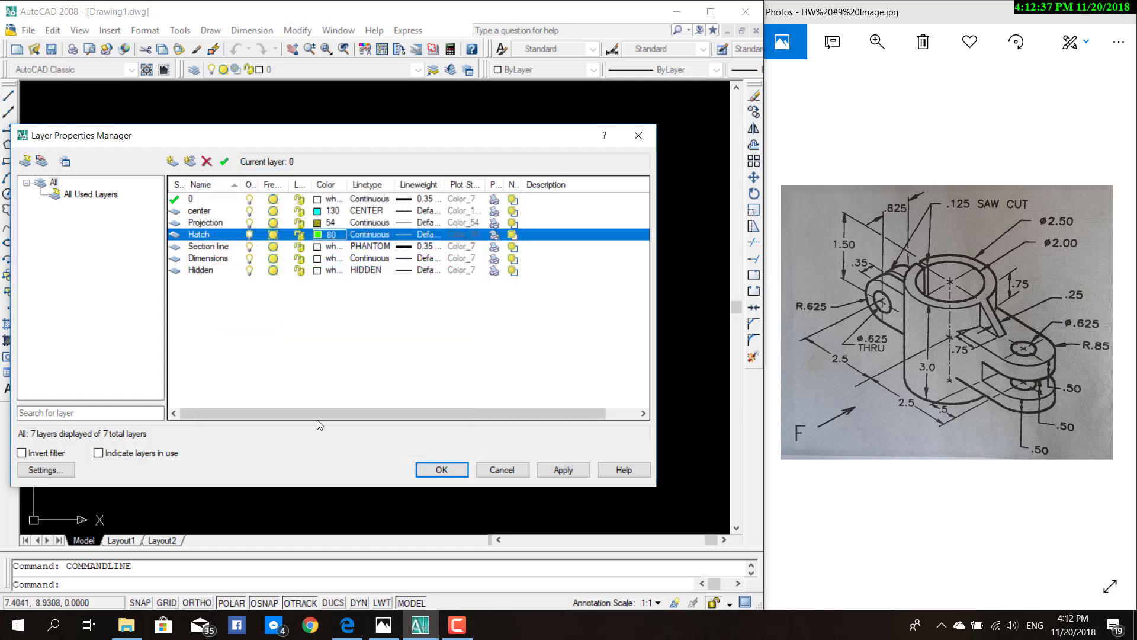
# Step: Set Section line to 170, Dimensions to 30 and Hidden to 10, then apply the layer settings
pyautogui.click(318, 246)
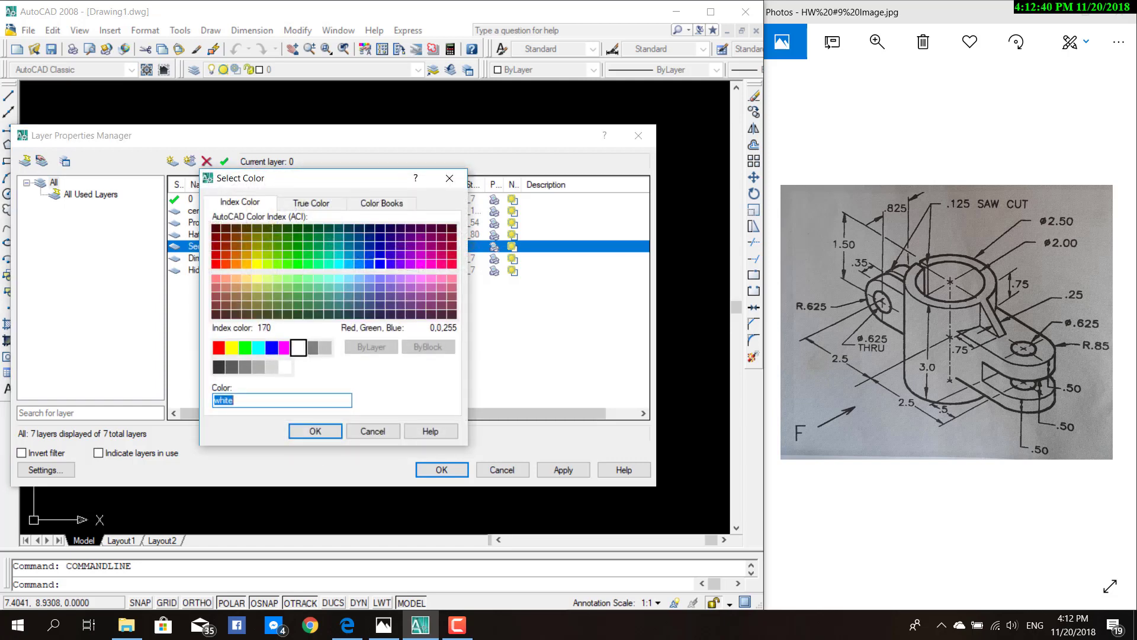
pyautogui.click(380, 264)
pyautogui.click(315, 431)
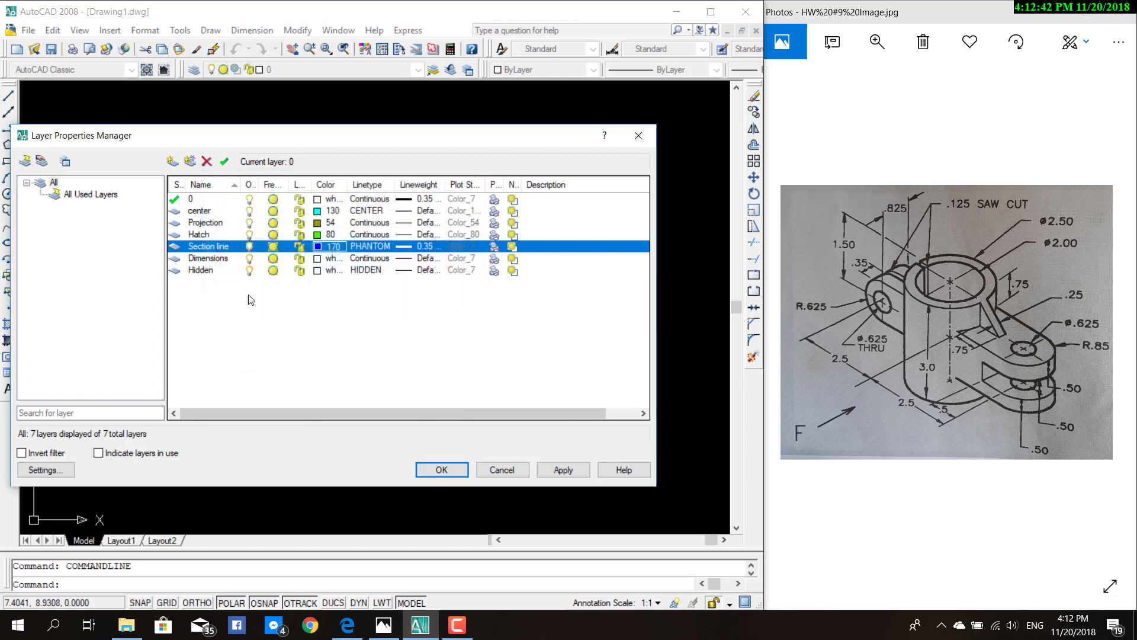
pyautogui.click(317, 259)
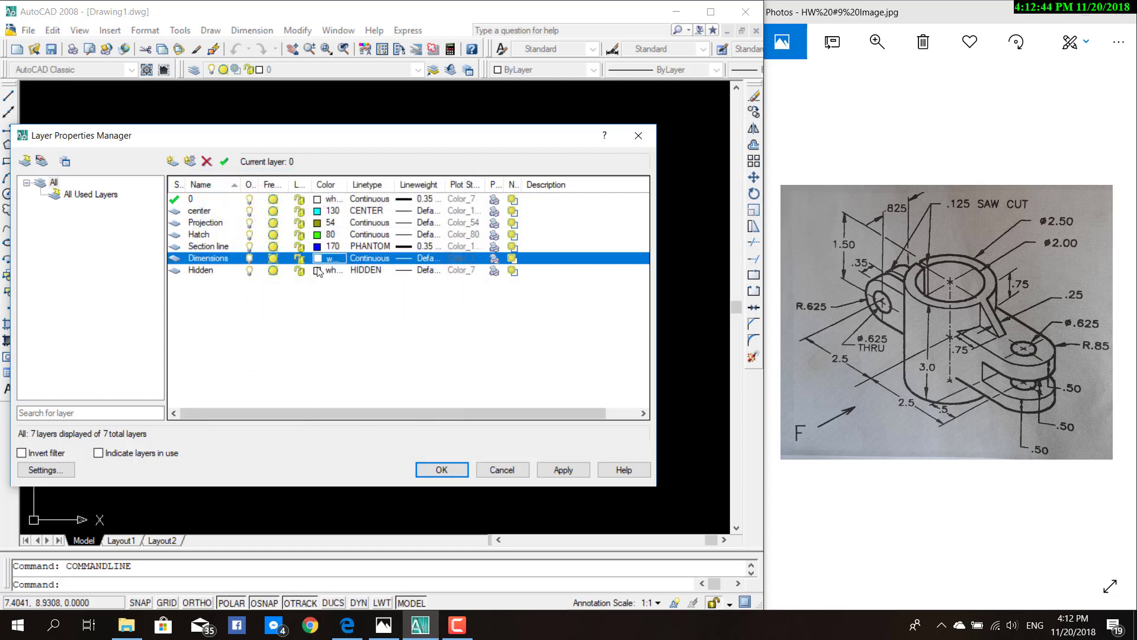
pyautogui.click(317, 258)
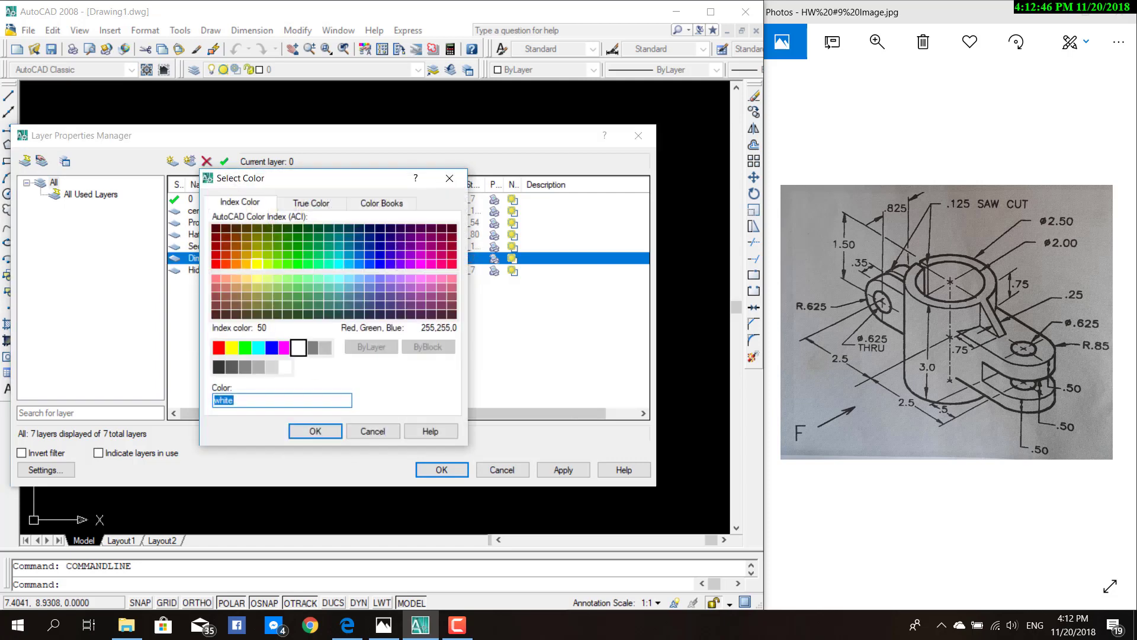
pyautogui.click(236, 264)
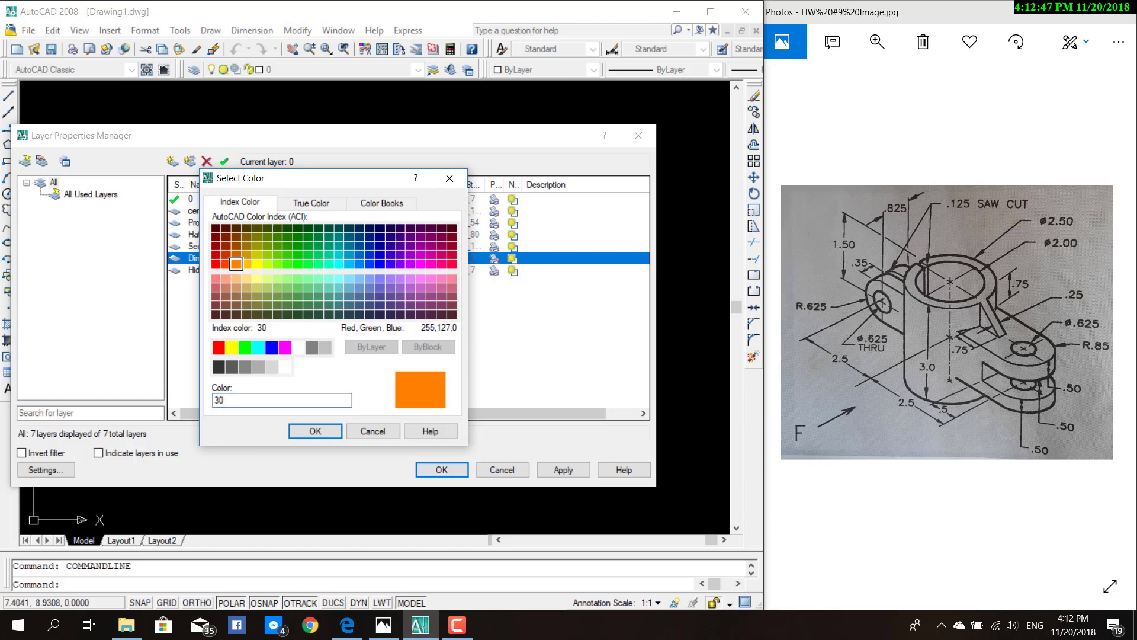
pyautogui.click(325, 431)
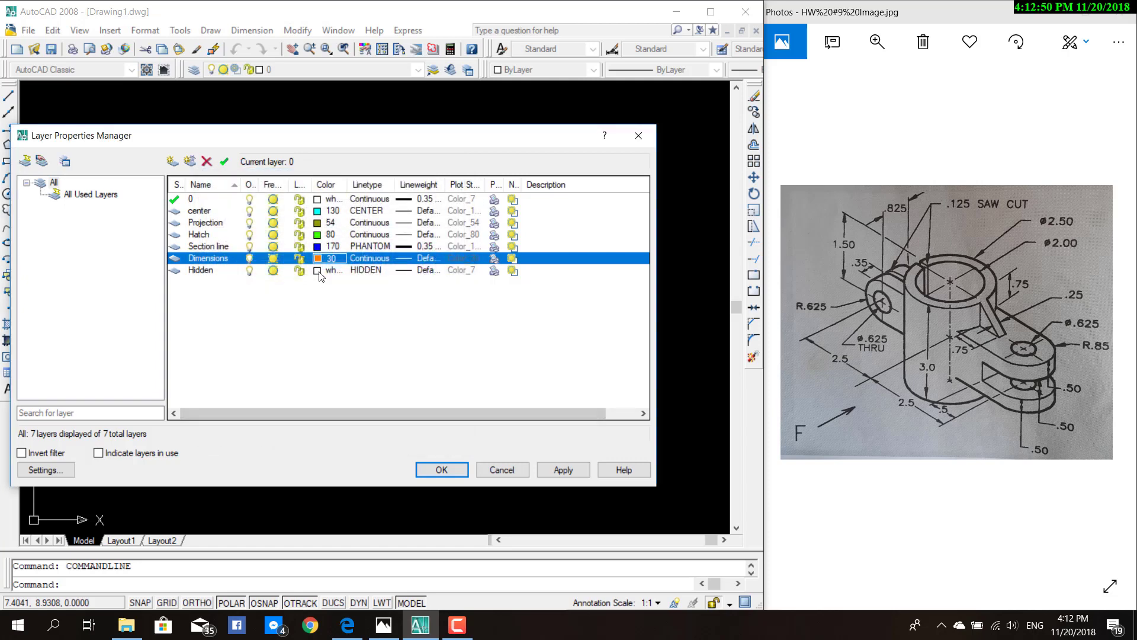
pyautogui.click(318, 271)
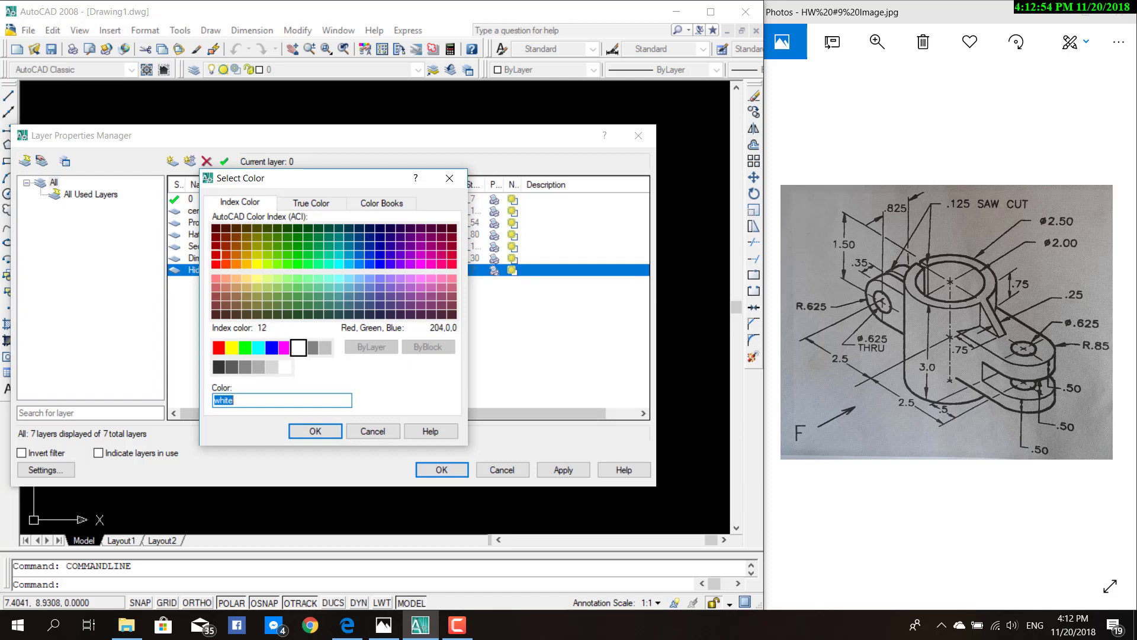
pyautogui.click(216, 264)
pyautogui.click(304, 431)
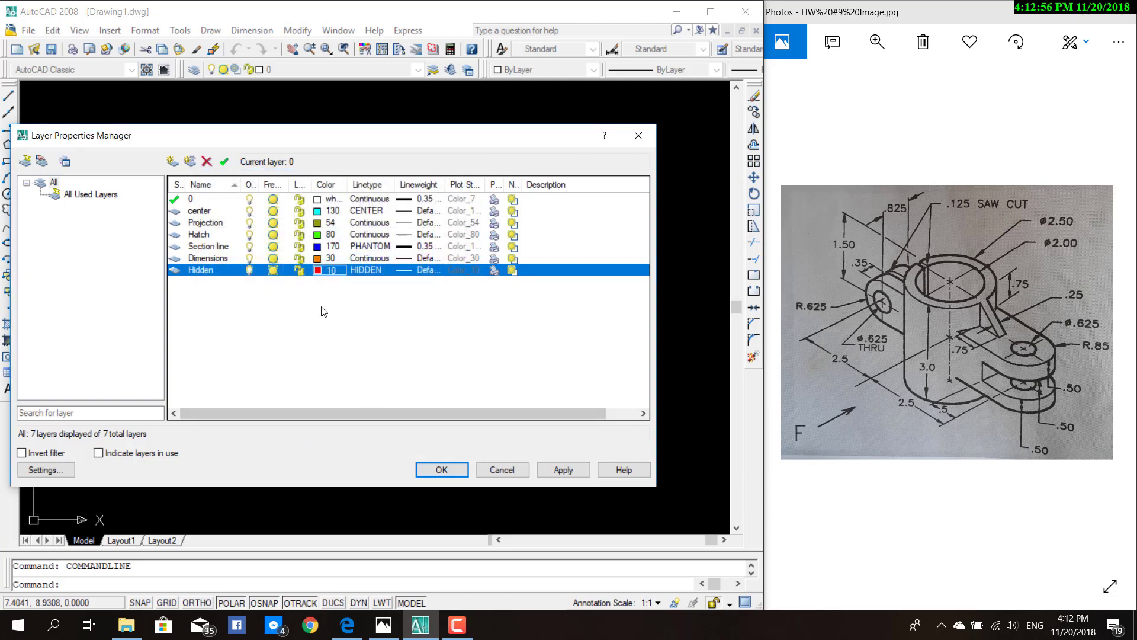
pyautogui.click(442, 469)
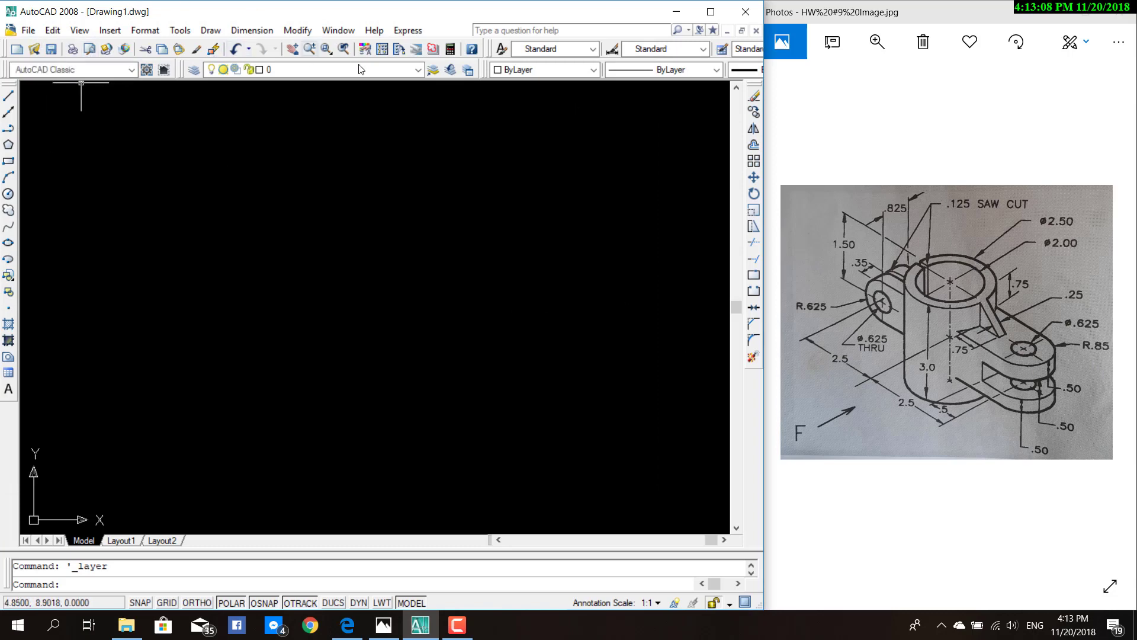
# Step: On the center layer, draw a vertical centre line and set linetype scale to 0.4
pyautogui.click(423, 71)
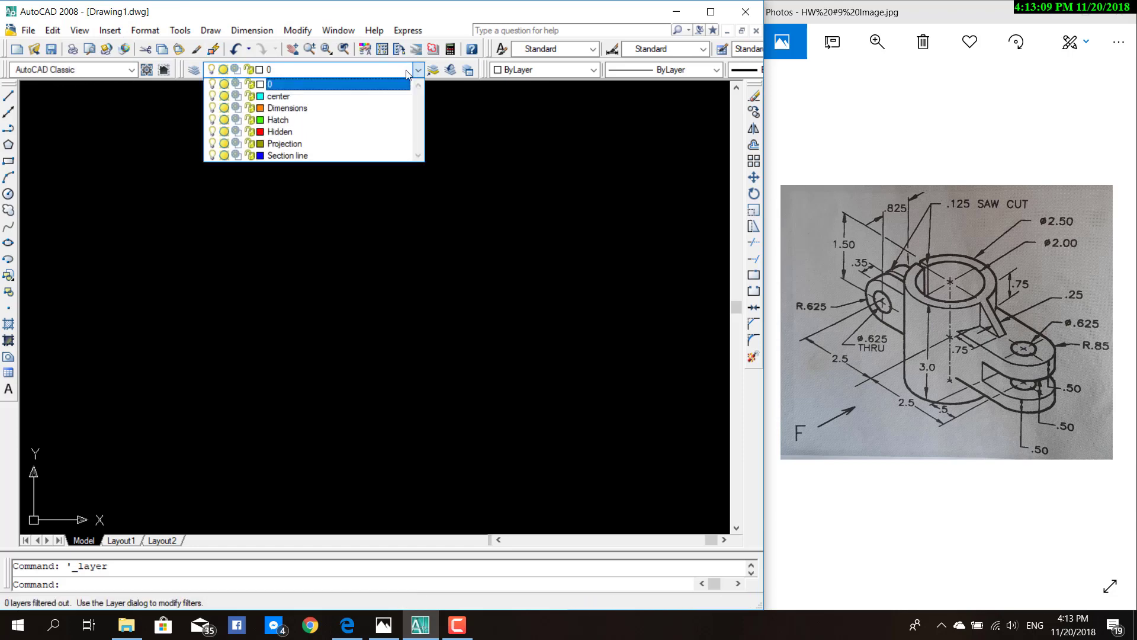
pyautogui.click(313, 95)
pyautogui.click(8, 95)
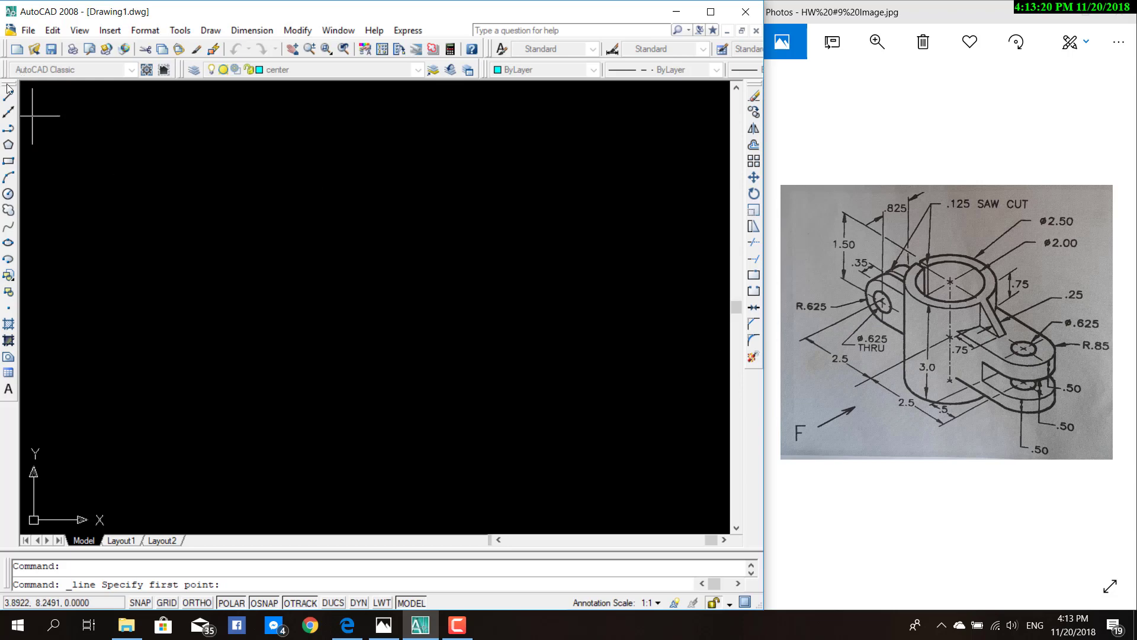
pyautogui.click(102, 191)
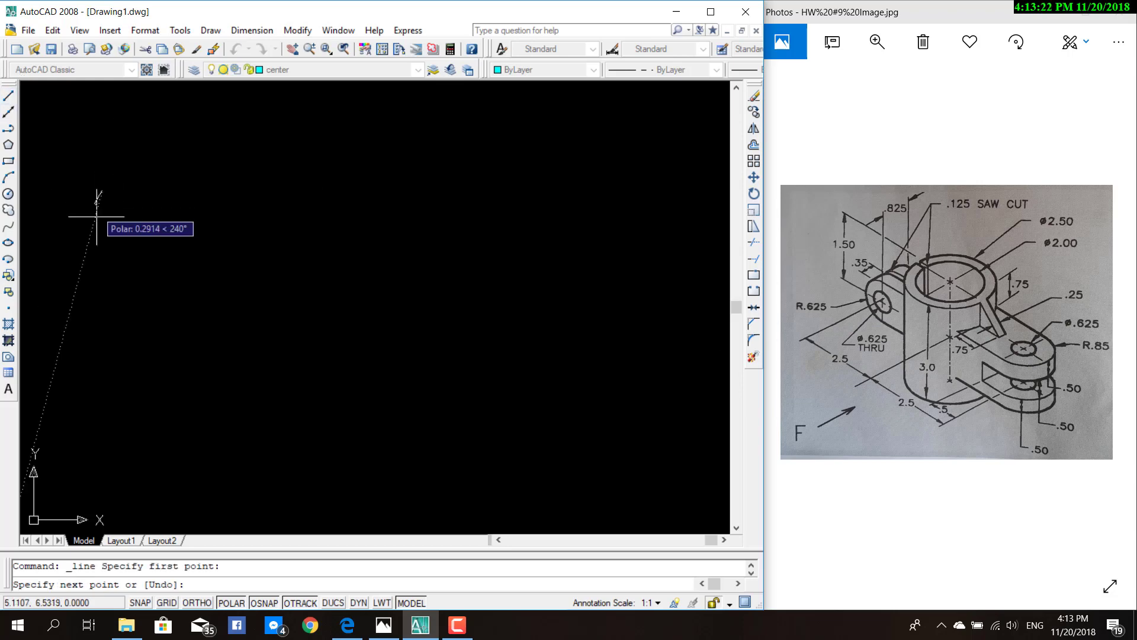
pyautogui.click(102, 293)
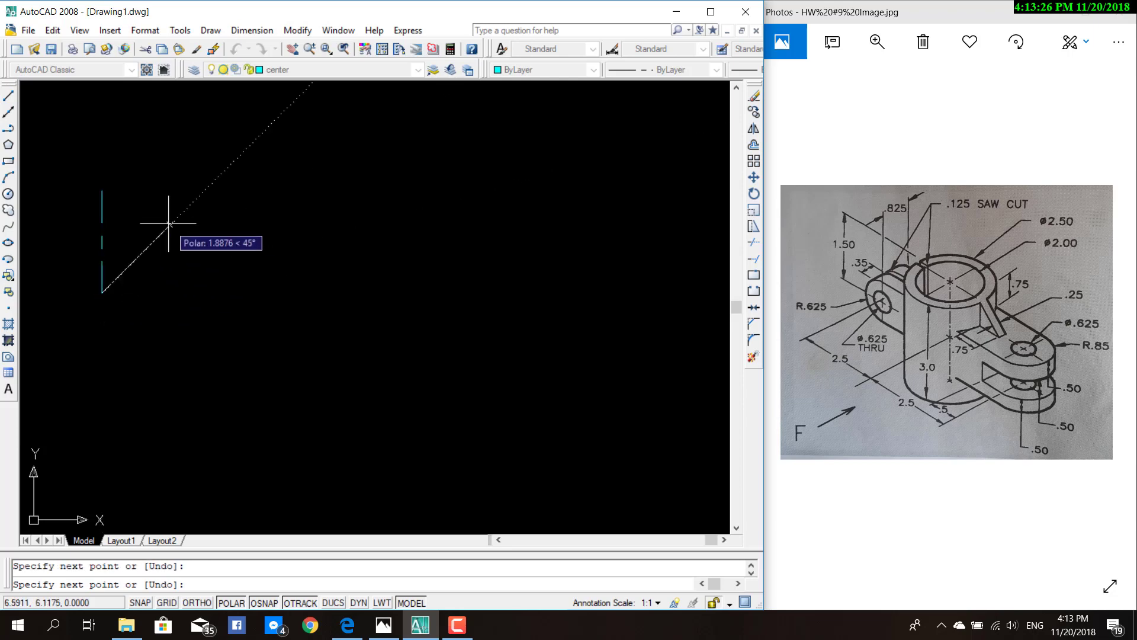
pyautogui.press('Escape')
pyautogui.press('Escape')
pyautogui.write('ltscale')
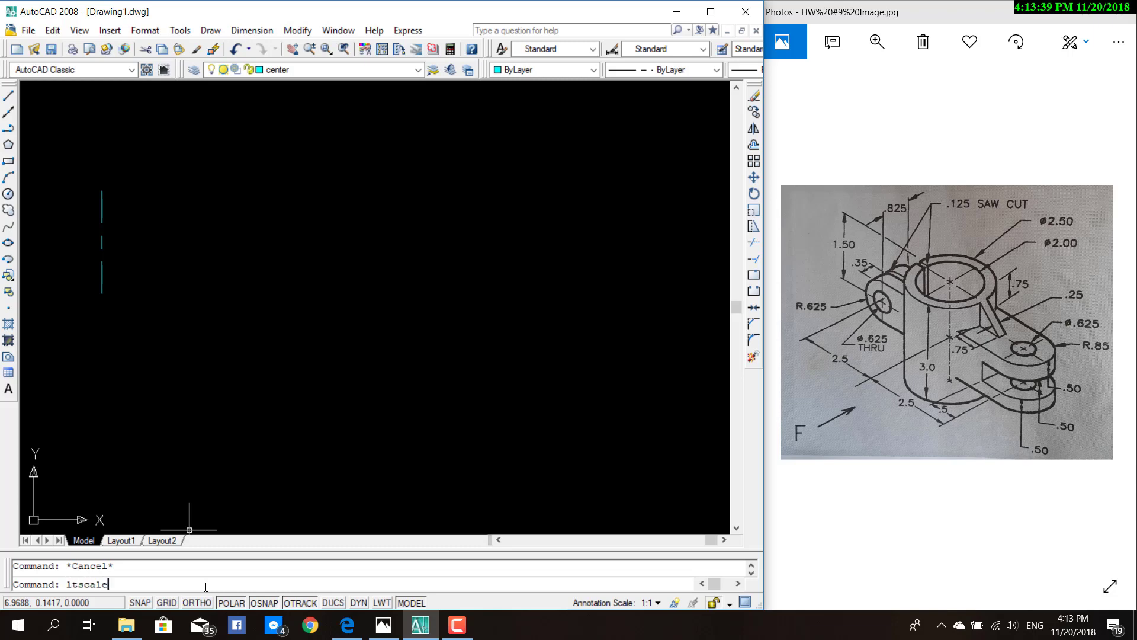
pyautogui.press('Return')
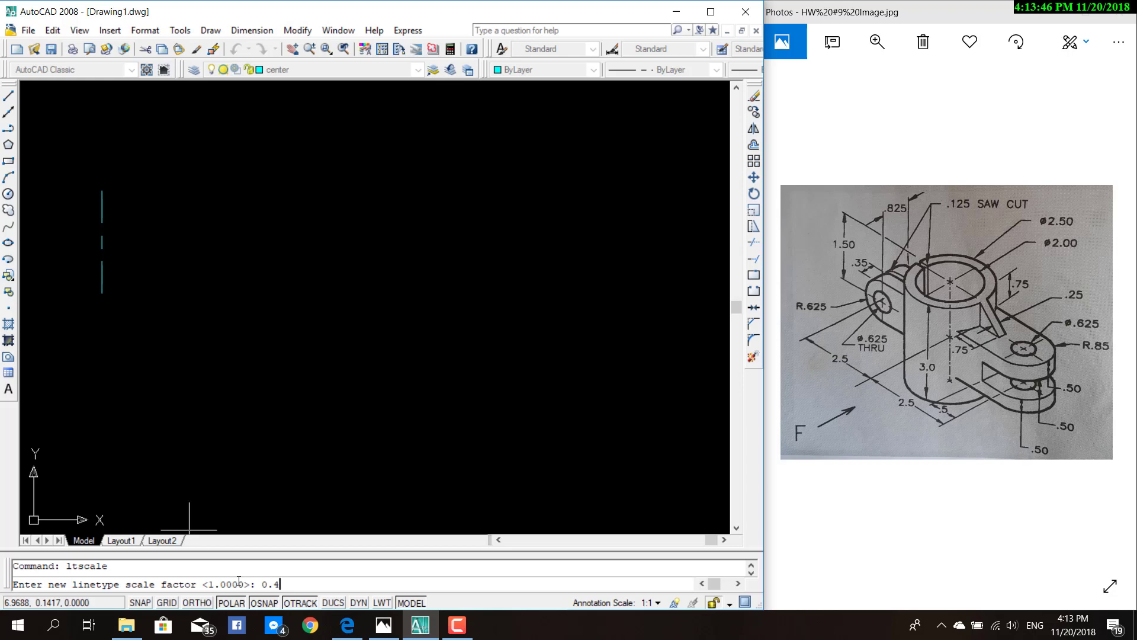
pyautogui.press('Return')
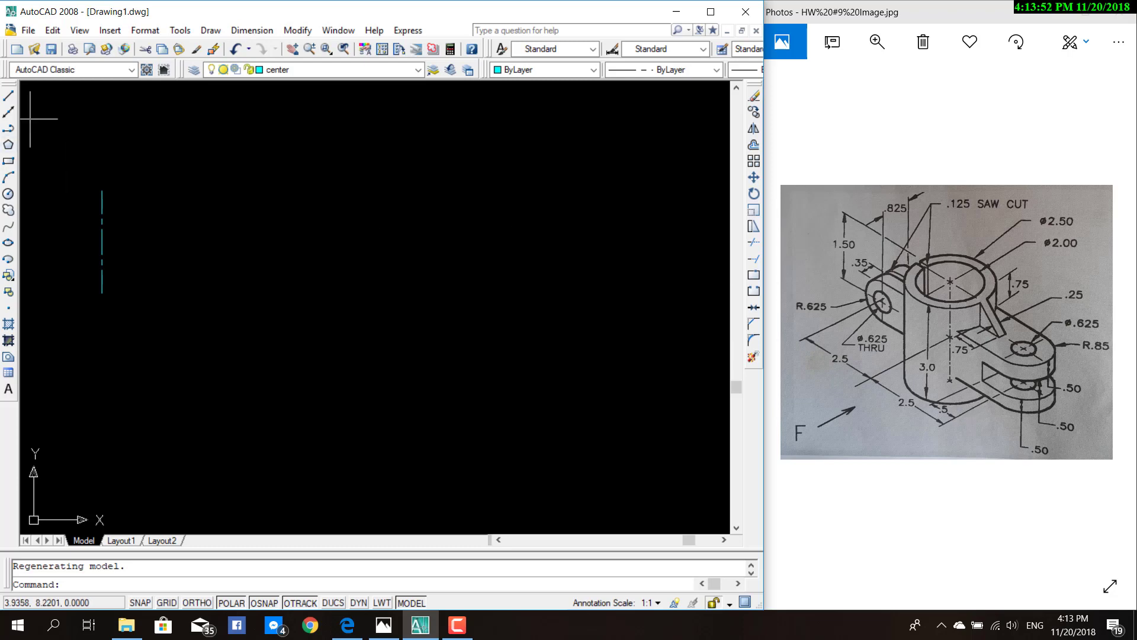
# Step: Offset the vertical centre line twice to the right at 2.5 spacing
pyautogui.click(301, 31)
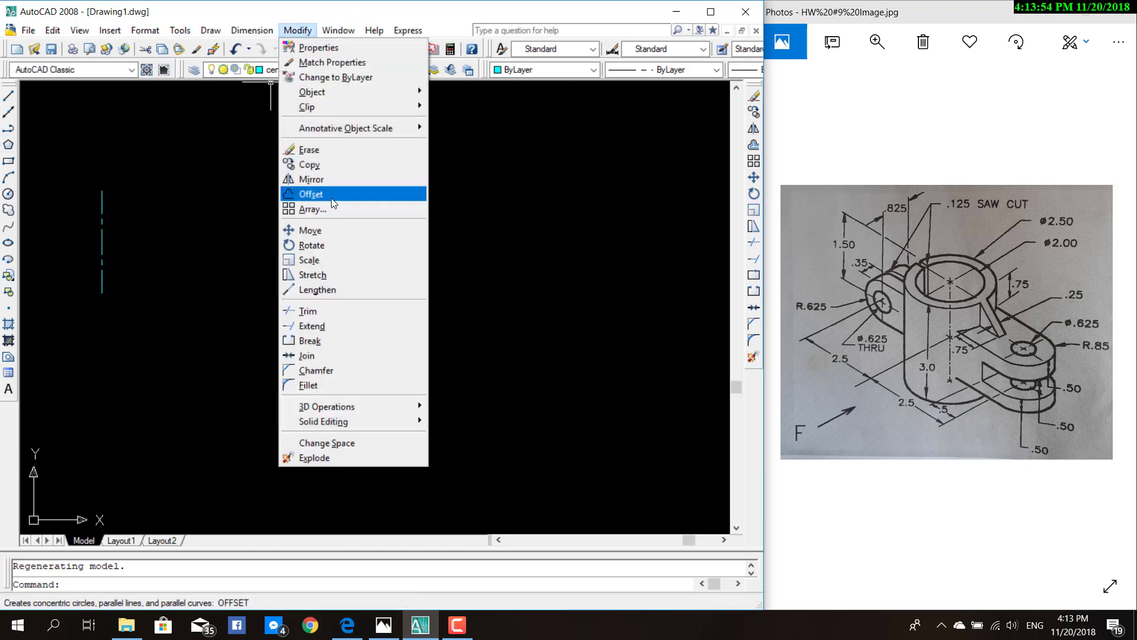
pyautogui.click(310, 194)
pyautogui.write('2.5')
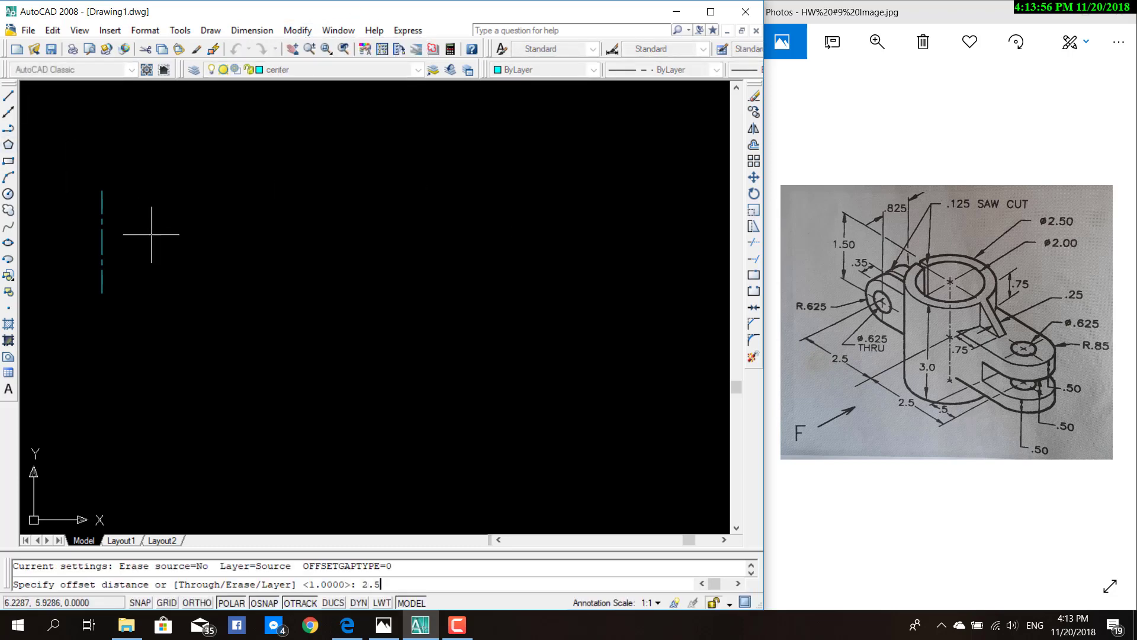
pyautogui.press('Return')
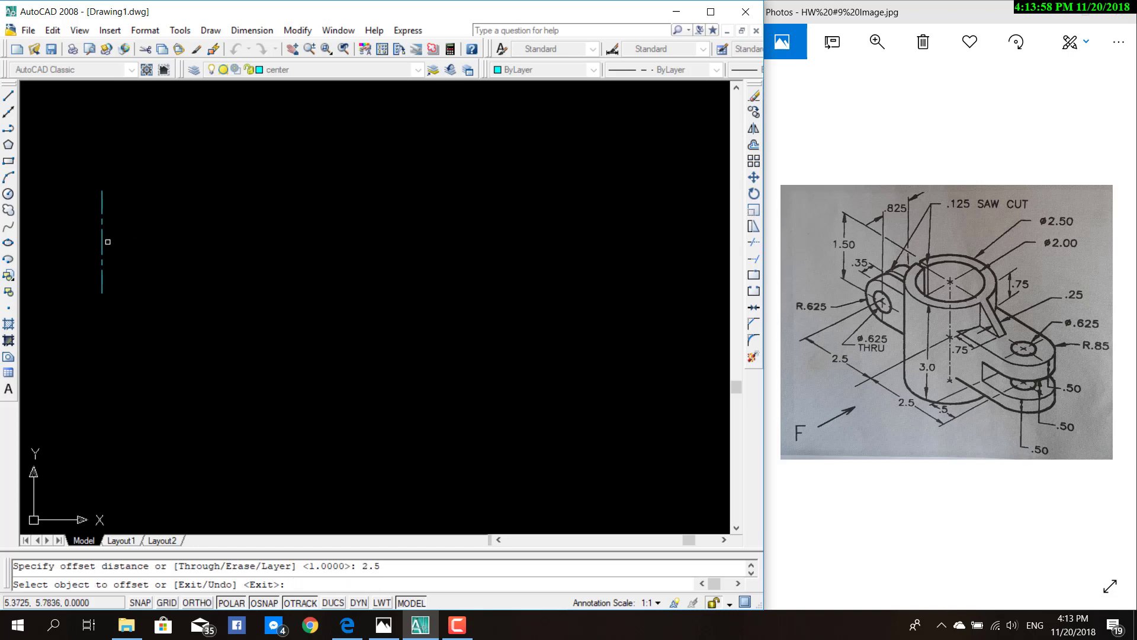
pyautogui.click(104, 241)
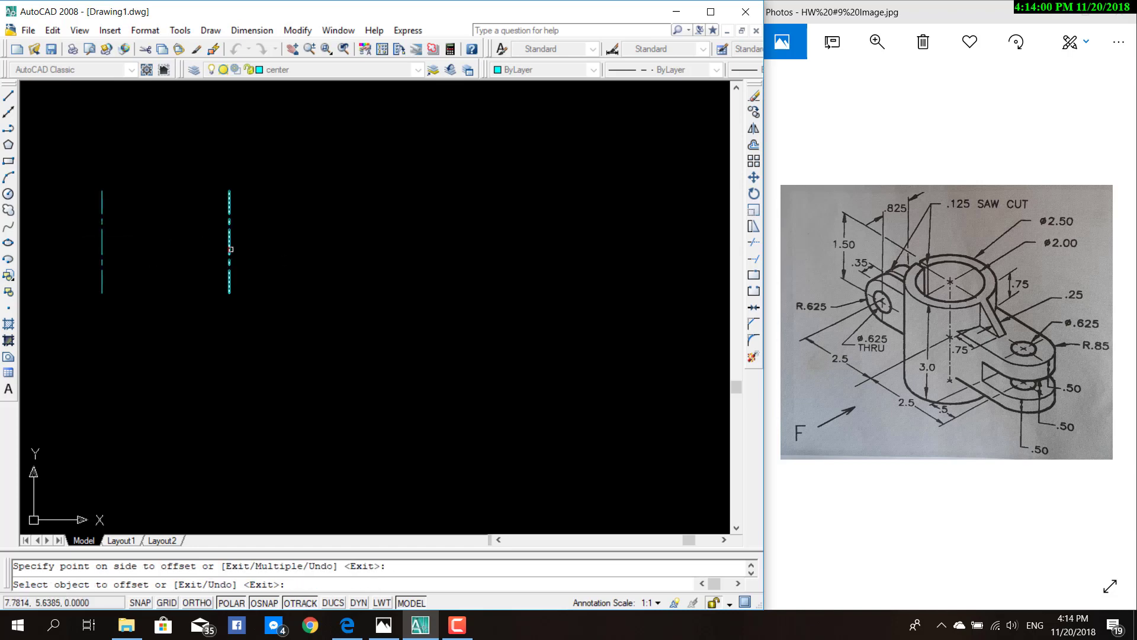
pyautogui.click(231, 249)
pyautogui.click(279, 247)
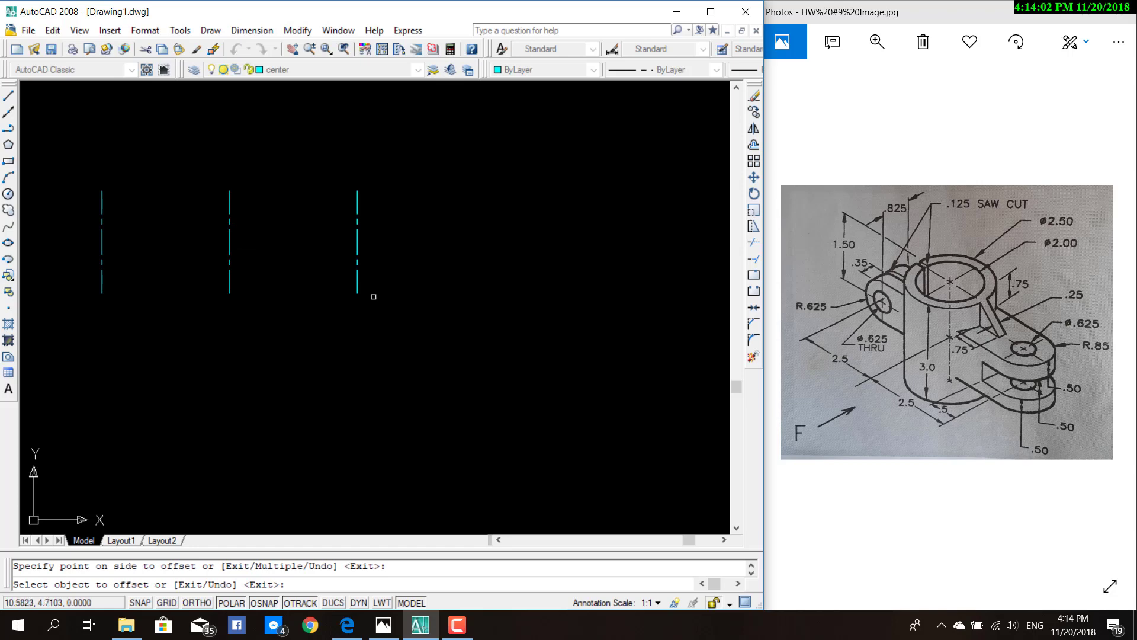
pyautogui.press('Return')
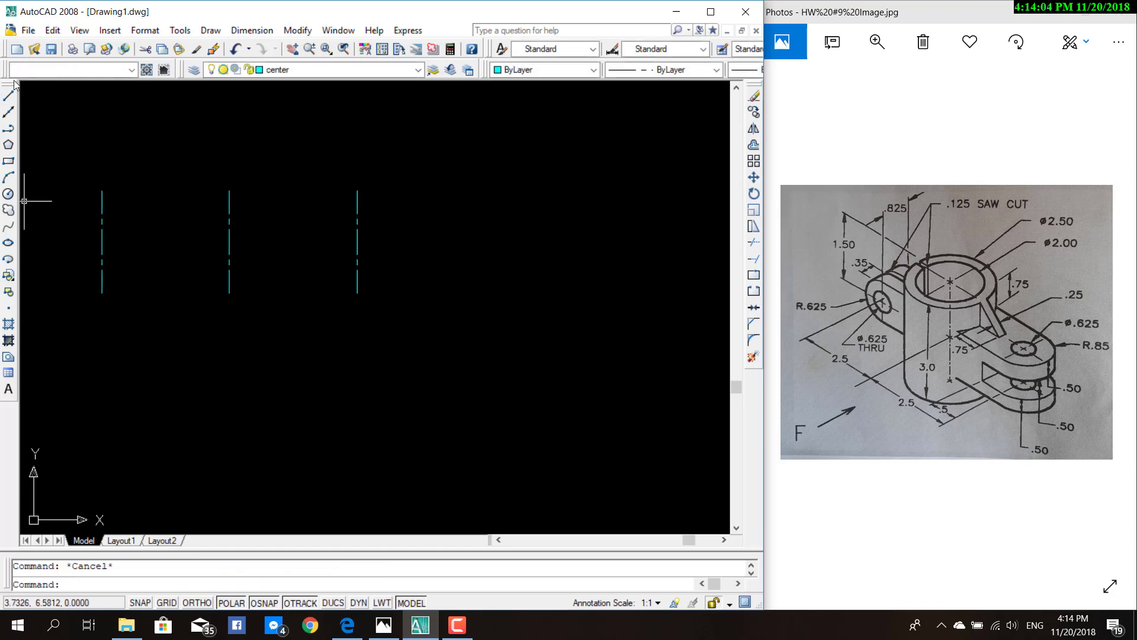
# Step: Draw a horizontal centre line through each of the three vertical centre lines
pyautogui.click(9, 95)
pyautogui.click(70, 240)
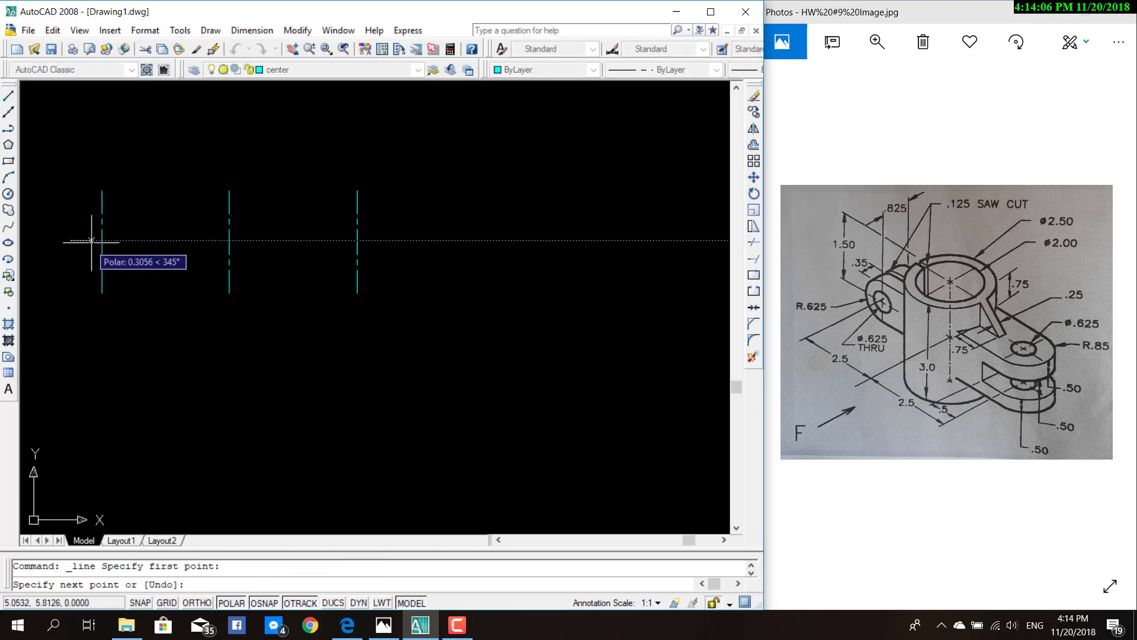
pyautogui.click(137, 240)
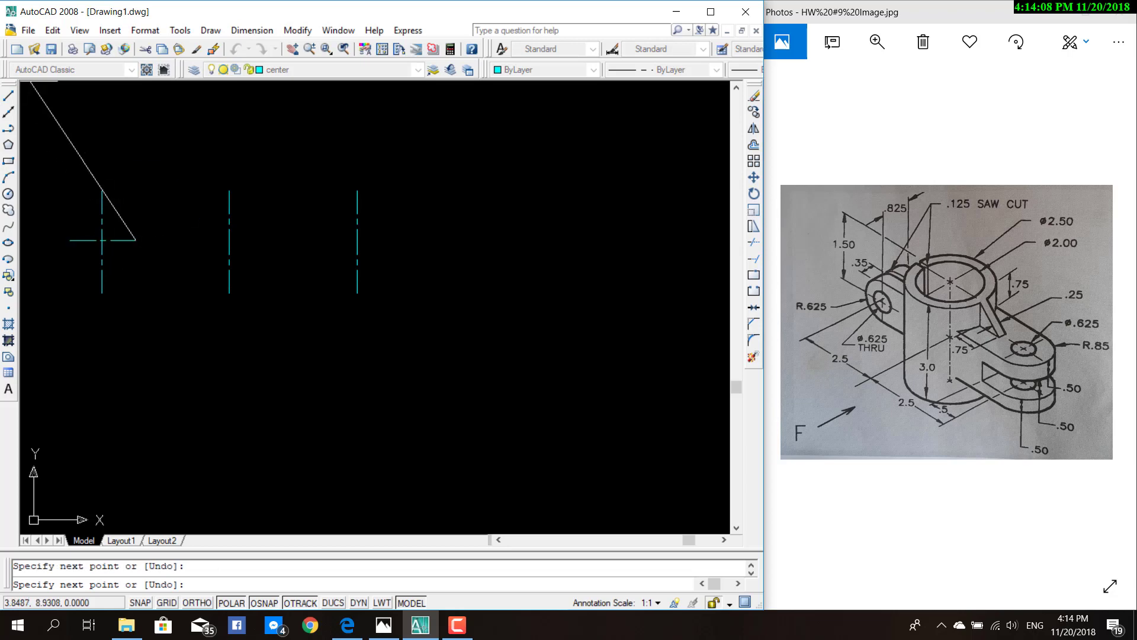
pyautogui.press('Escape')
pyautogui.click(9, 94)
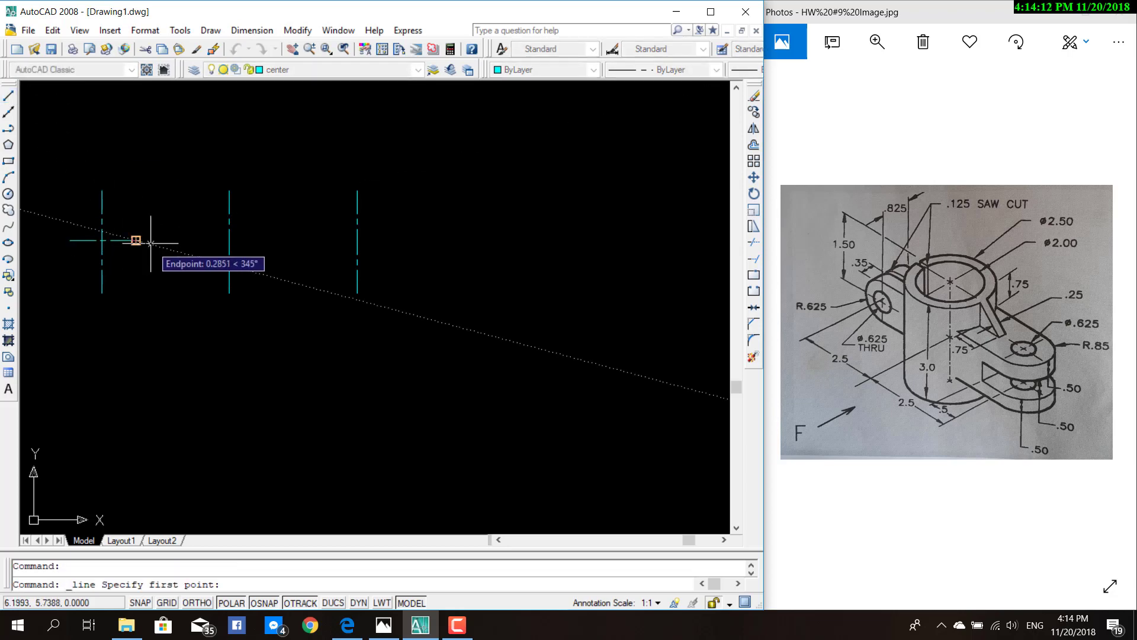
pyautogui.click(184, 240)
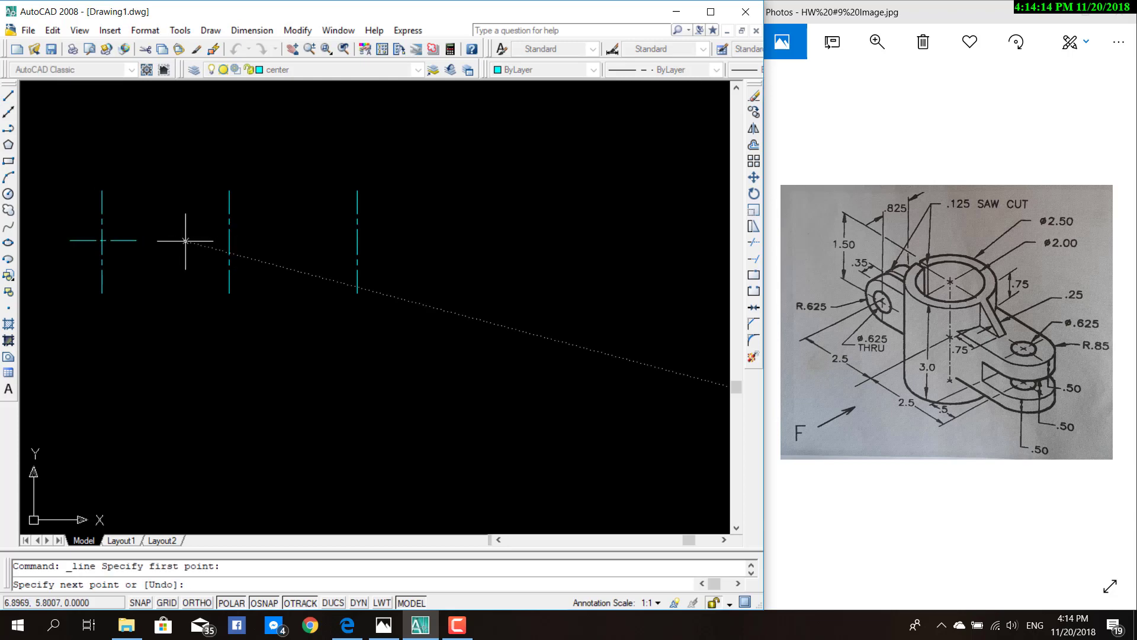
pyautogui.click(292, 240)
pyautogui.press('Escape')
pyautogui.click(10, 96)
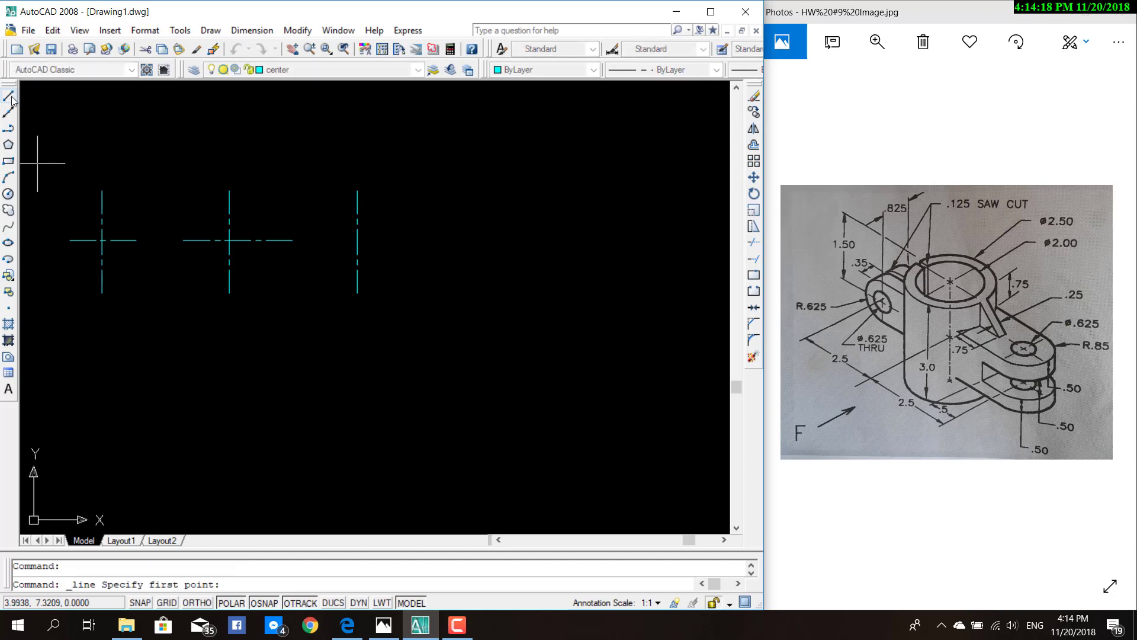
pyautogui.click(320, 241)
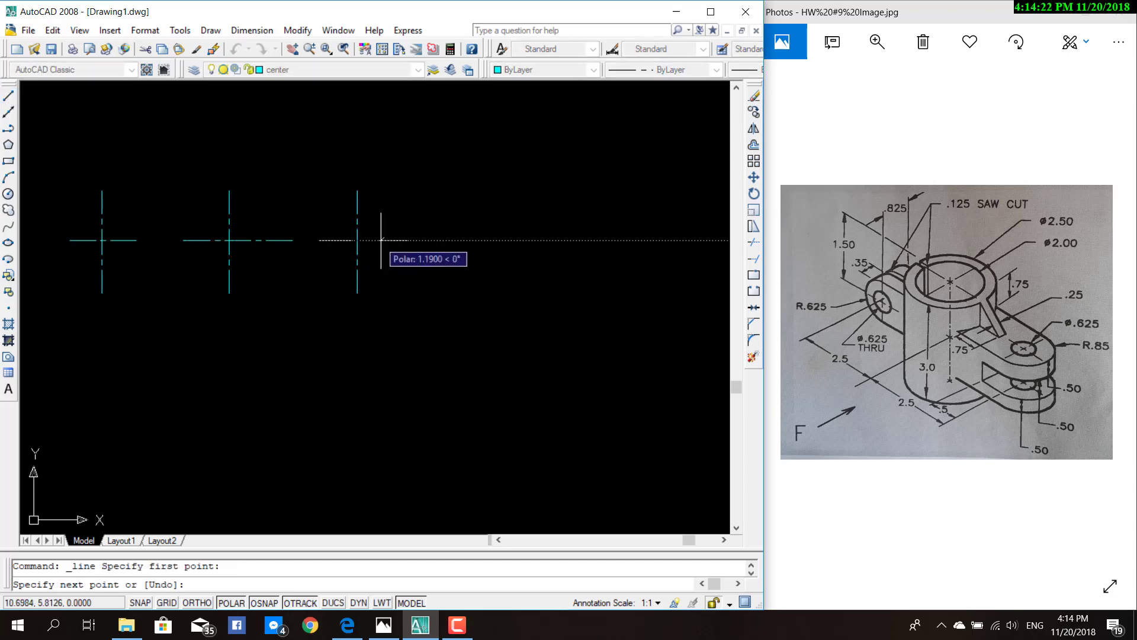
pyautogui.press('Escape')
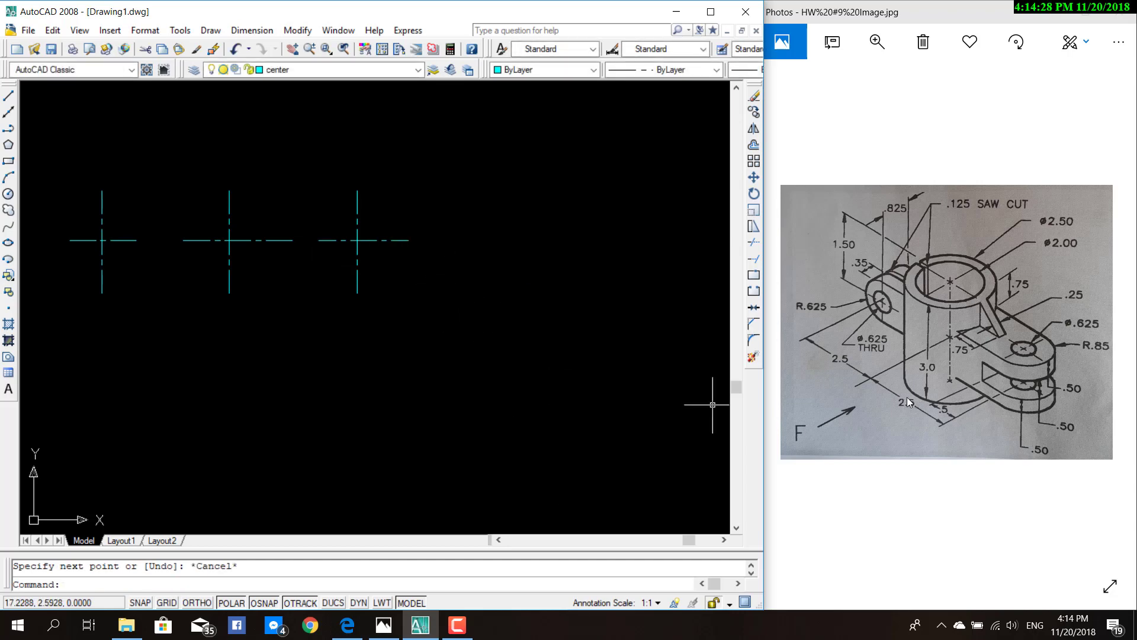
# Step: On layer 0, draw a 0.625 diameter hole at the right crosshair and turn on lineweight display
pyautogui.click(418, 69)
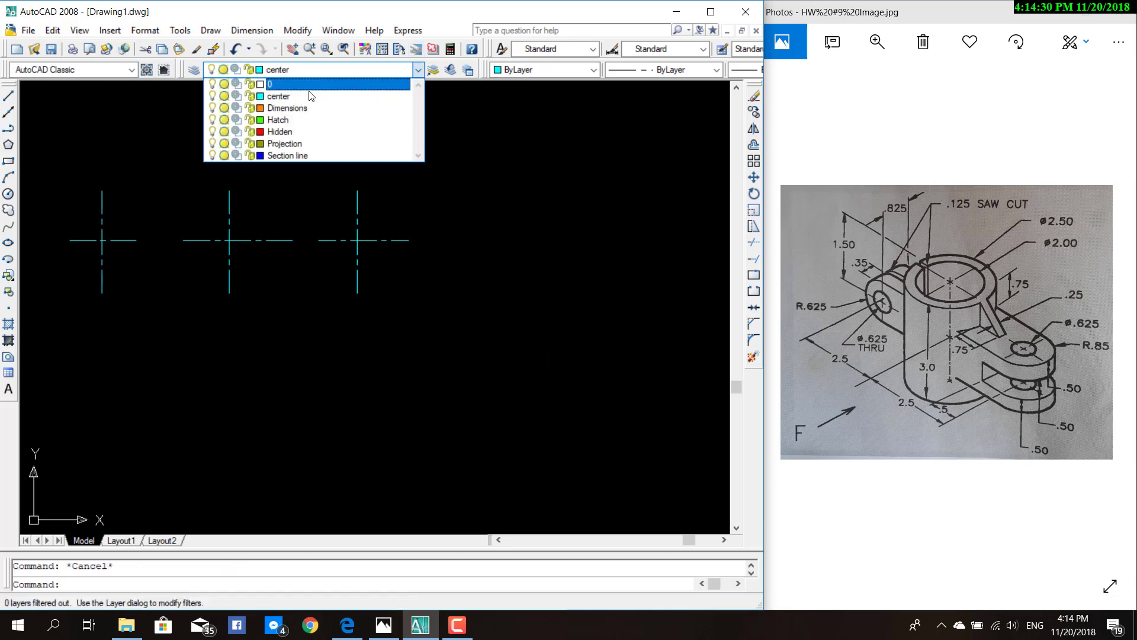
pyautogui.click(296, 85)
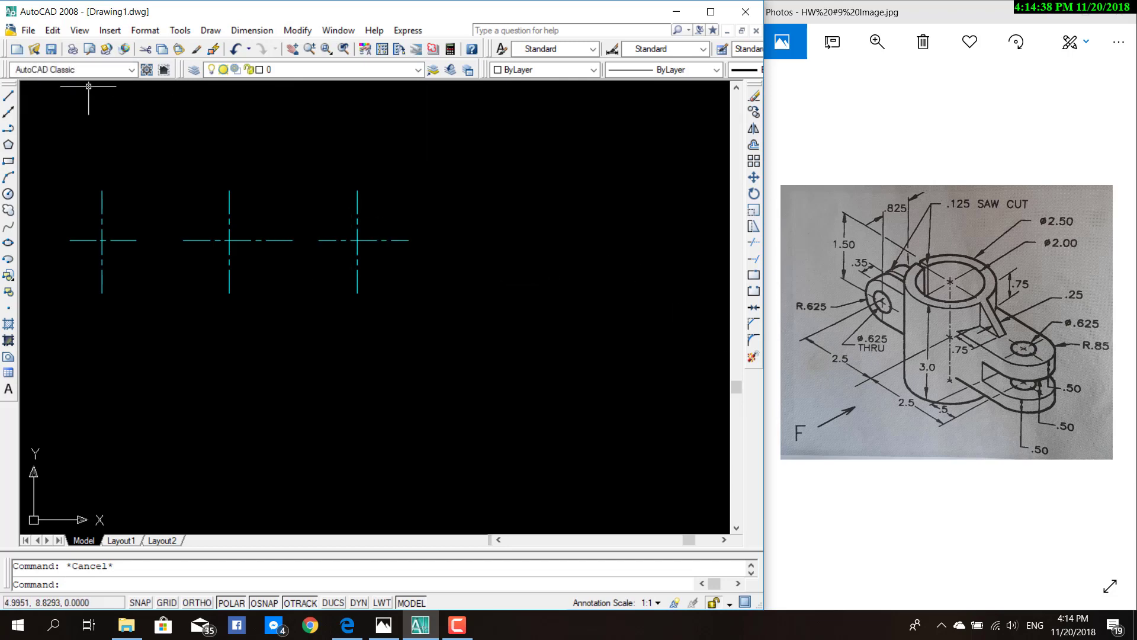
pyautogui.click(211, 31)
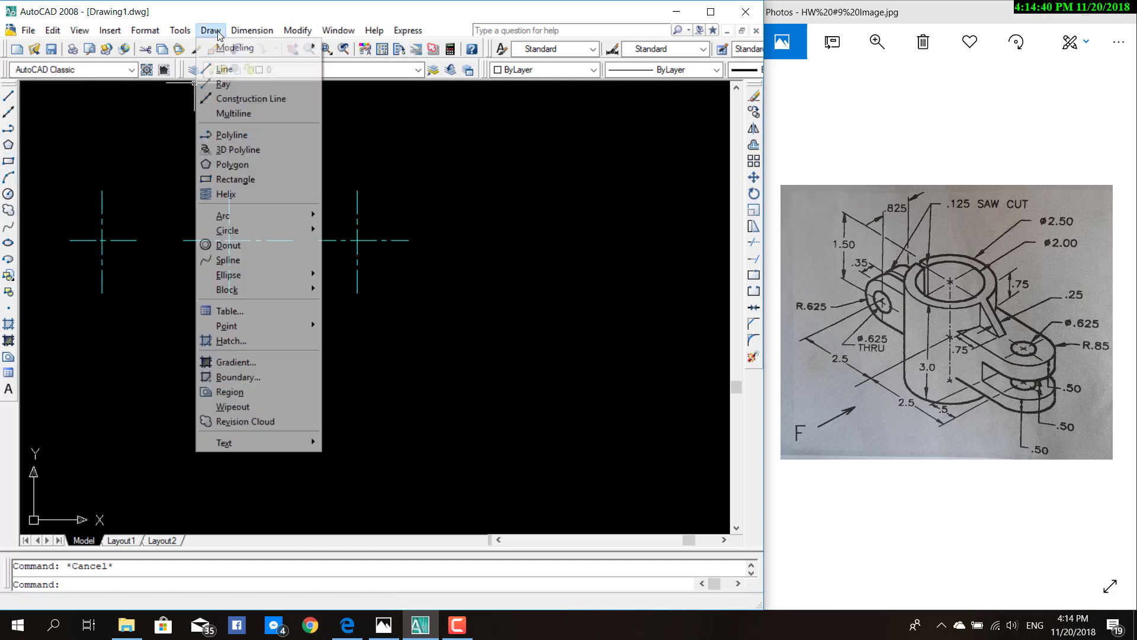
pyautogui.moveTo(227, 230)
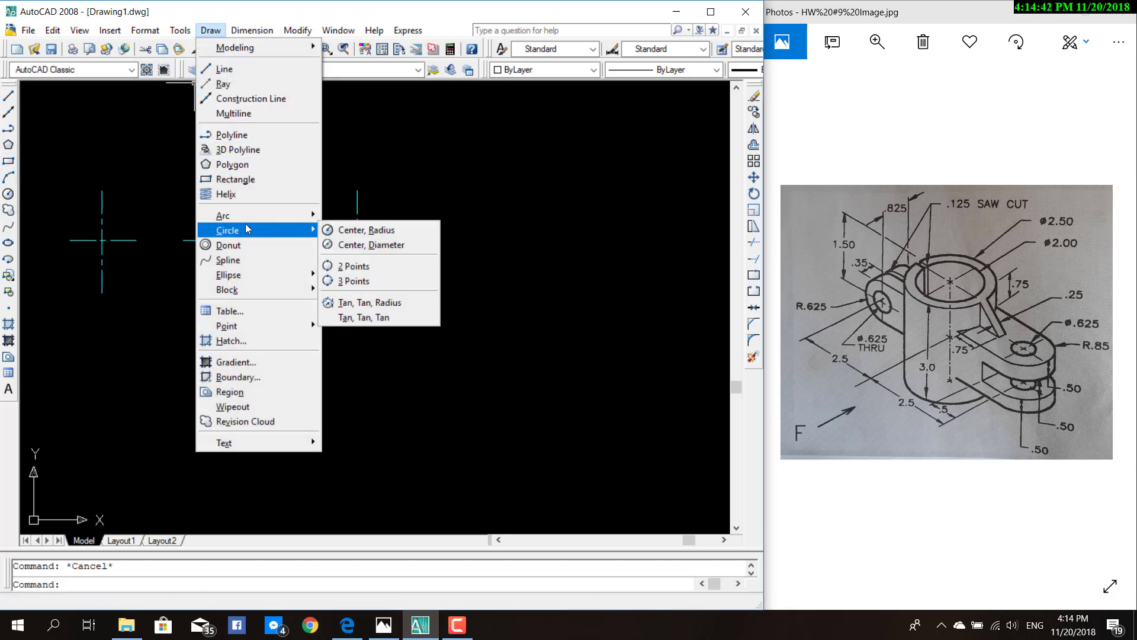
pyautogui.click(346, 244)
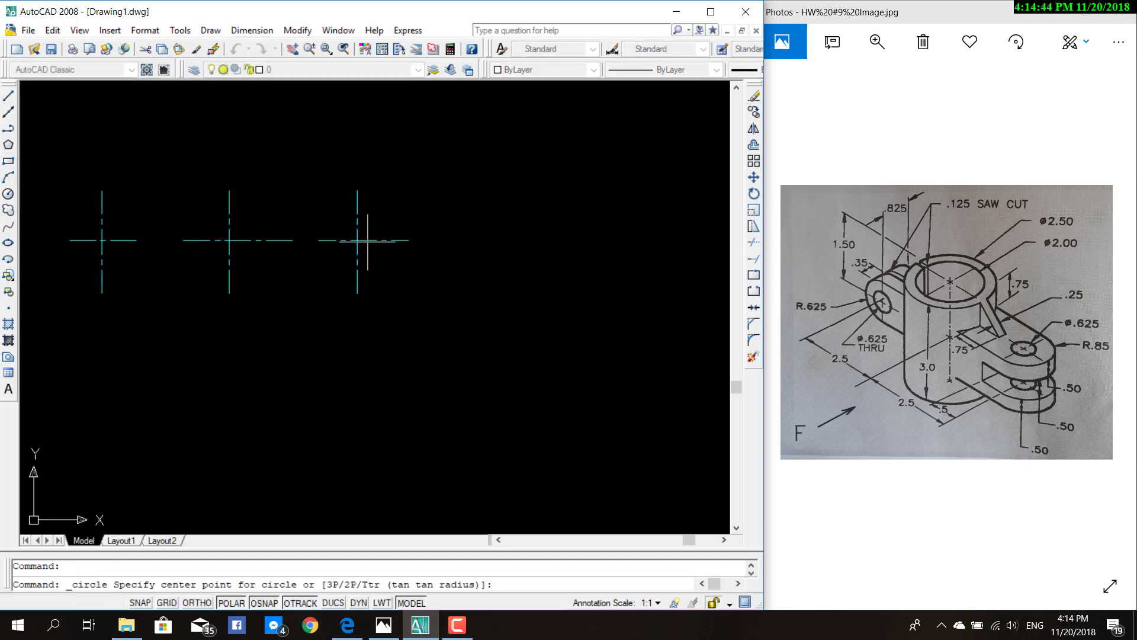
pyautogui.click(358, 239)
pyautogui.write('.625')
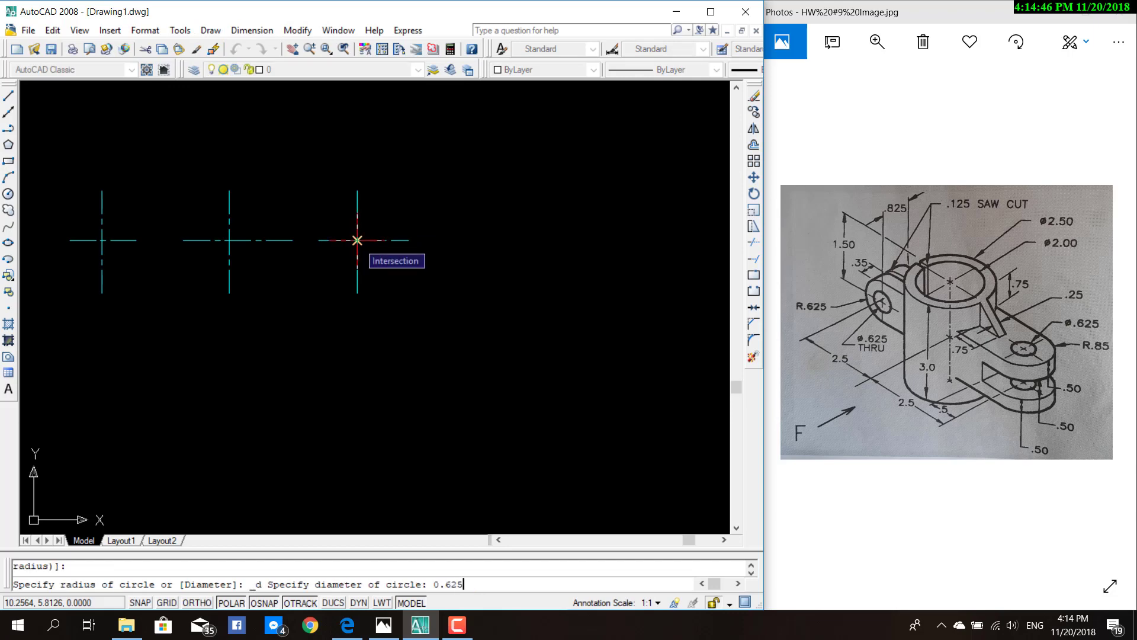
pyautogui.press('Return')
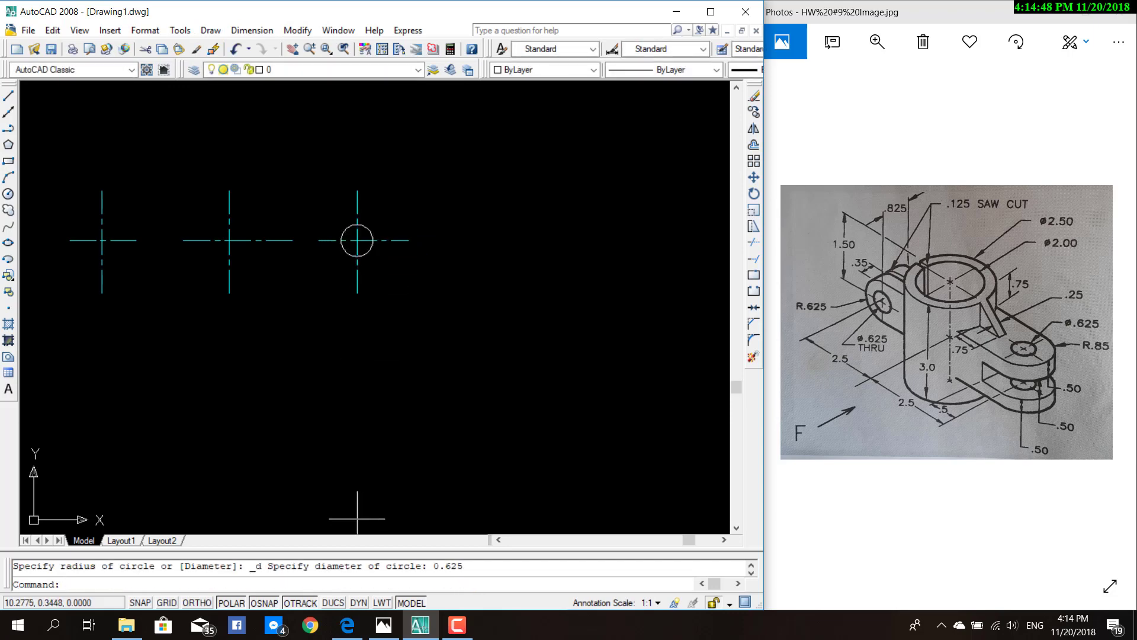
pyautogui.click(382, 602)
pyautogui.press('Escape')
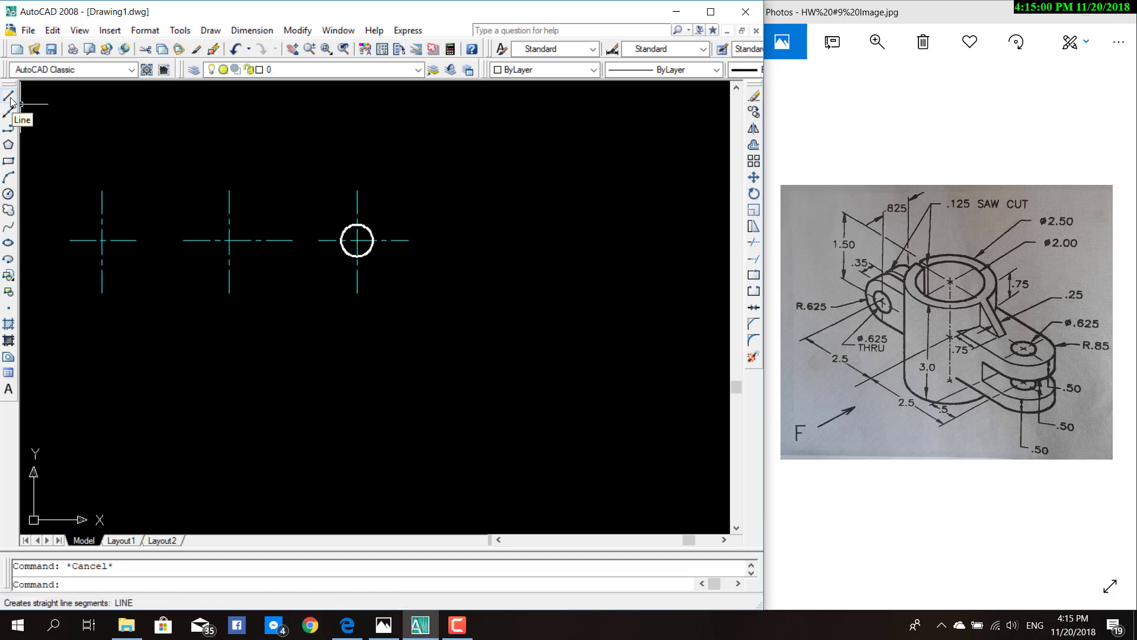
# Step: Add a concentric R0.85 circle and trim away its left half
pyautogui.click(9, 193)
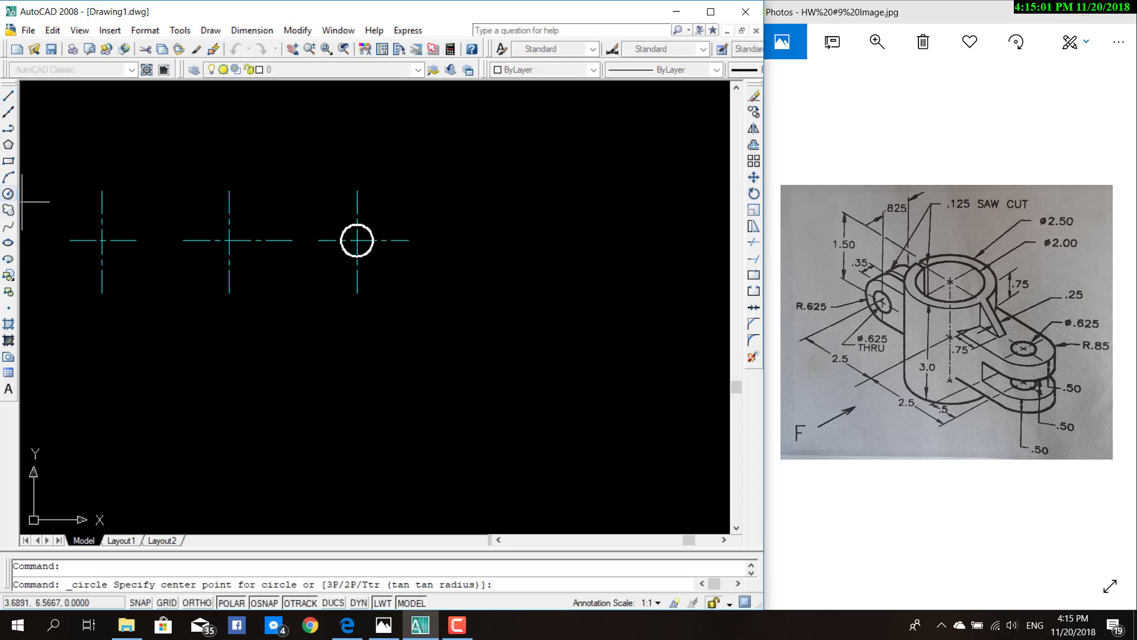
pyautogui.click(357, 240)
pyautogui.write('0.')
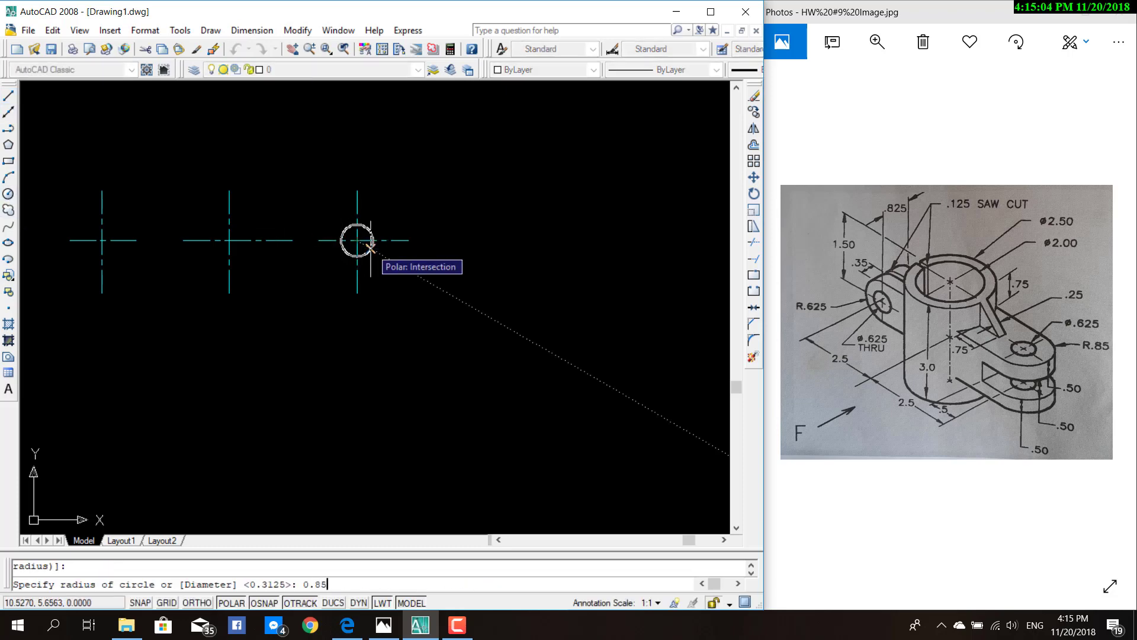
pyautogui.press('Return')
pyautogui.press('Escape')
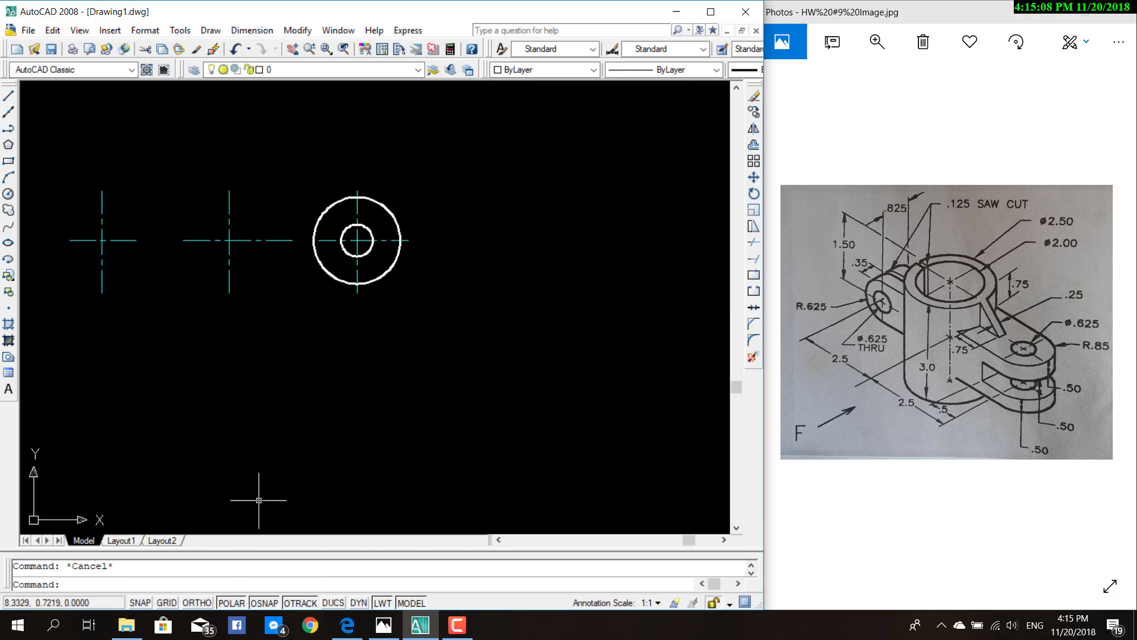
pyautogui.write('tr')
pyautogui.press('Return')
pyautogui.press('Return')
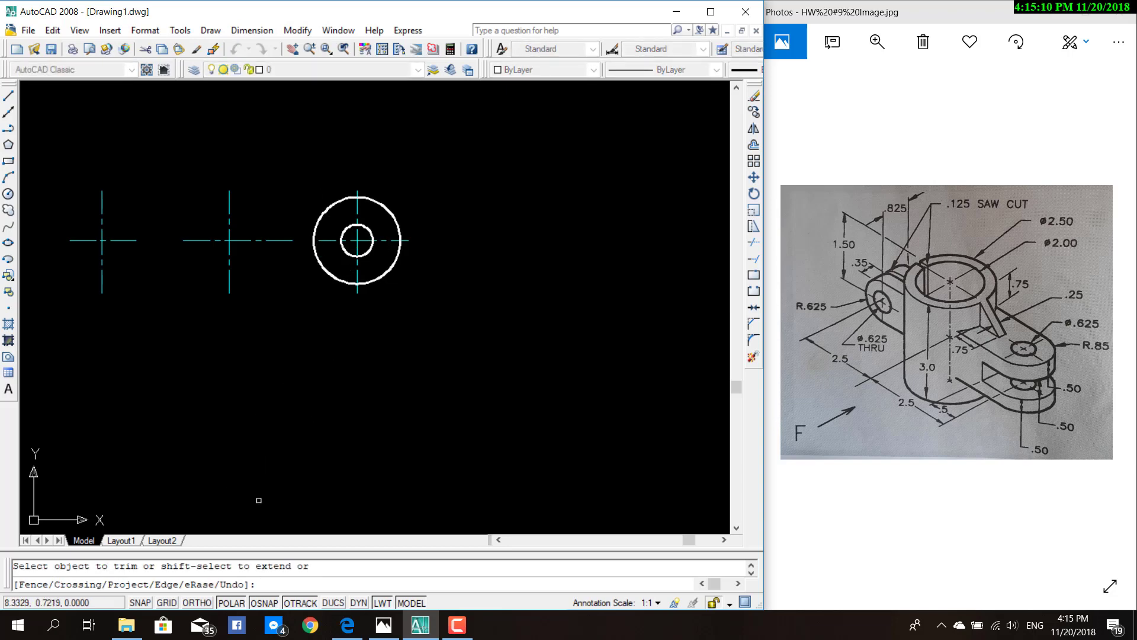
pyautogui.click(316, 254)
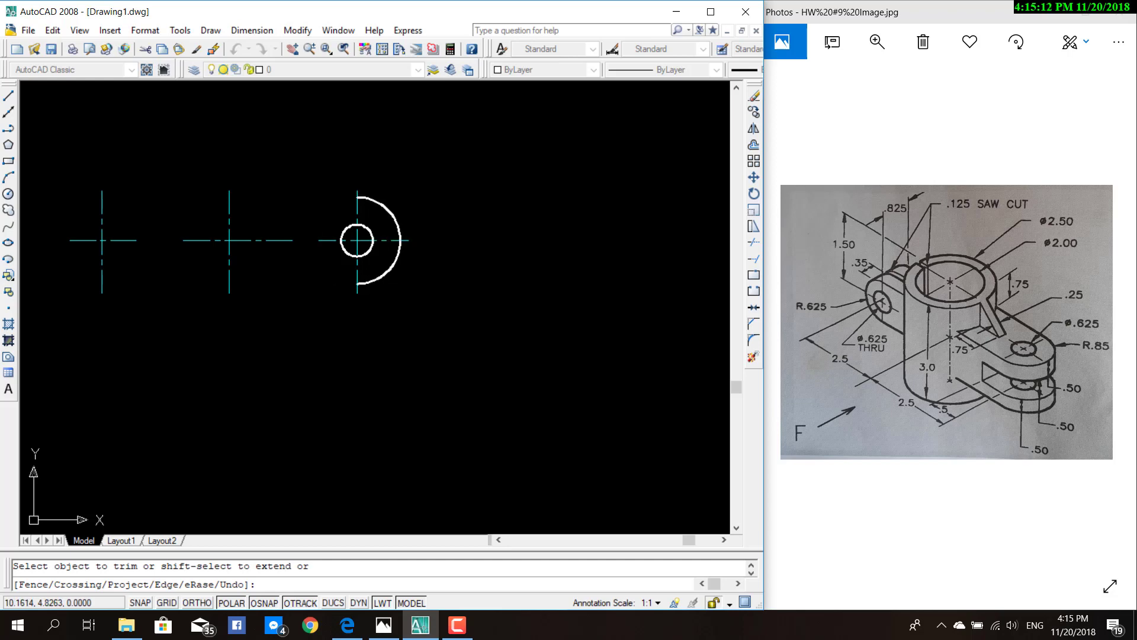
pyautogui.press('Escape')
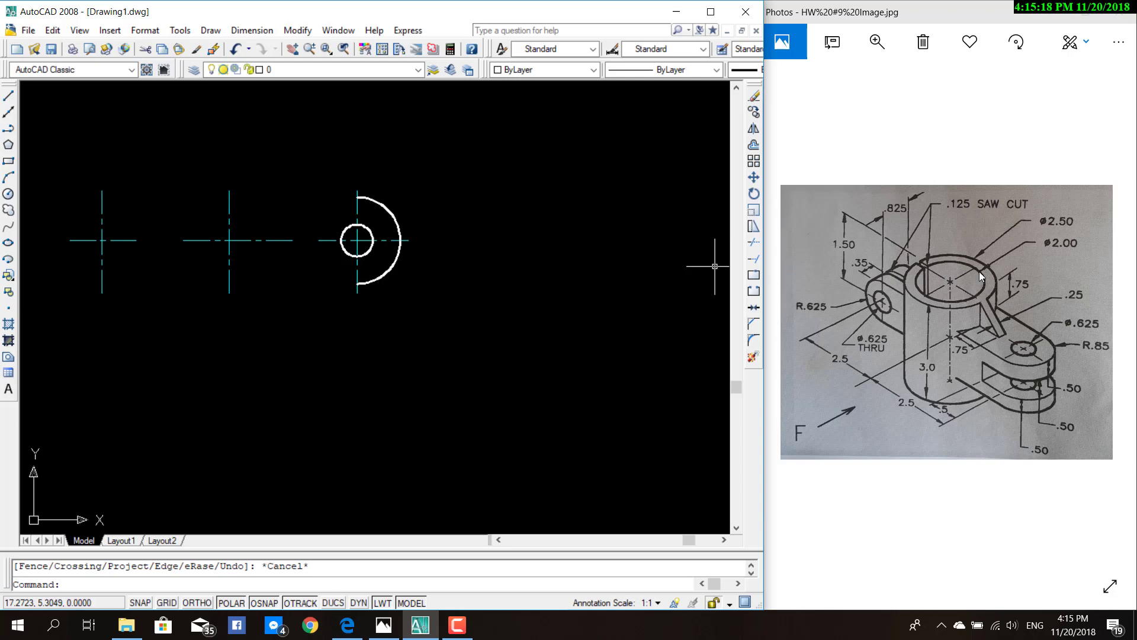
# Step: Draw a Ø2 circle centred on the middle centre-line crossing
pyautogui.press('Escape')
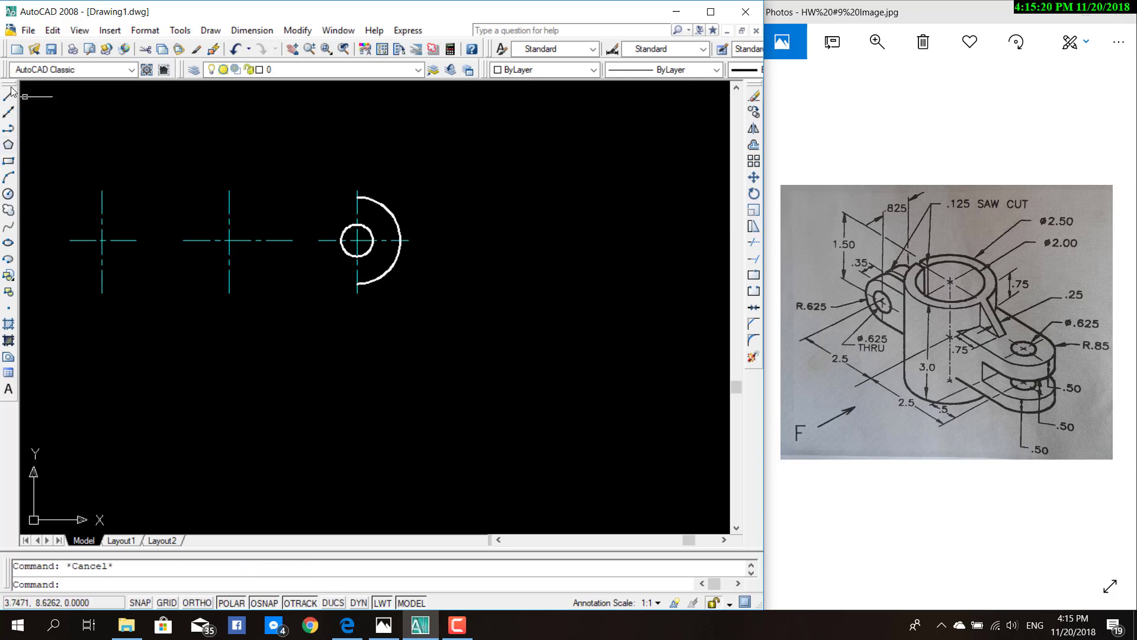
pyautogui.click(210, 30)
pyautogui.moveTo(228, 230)
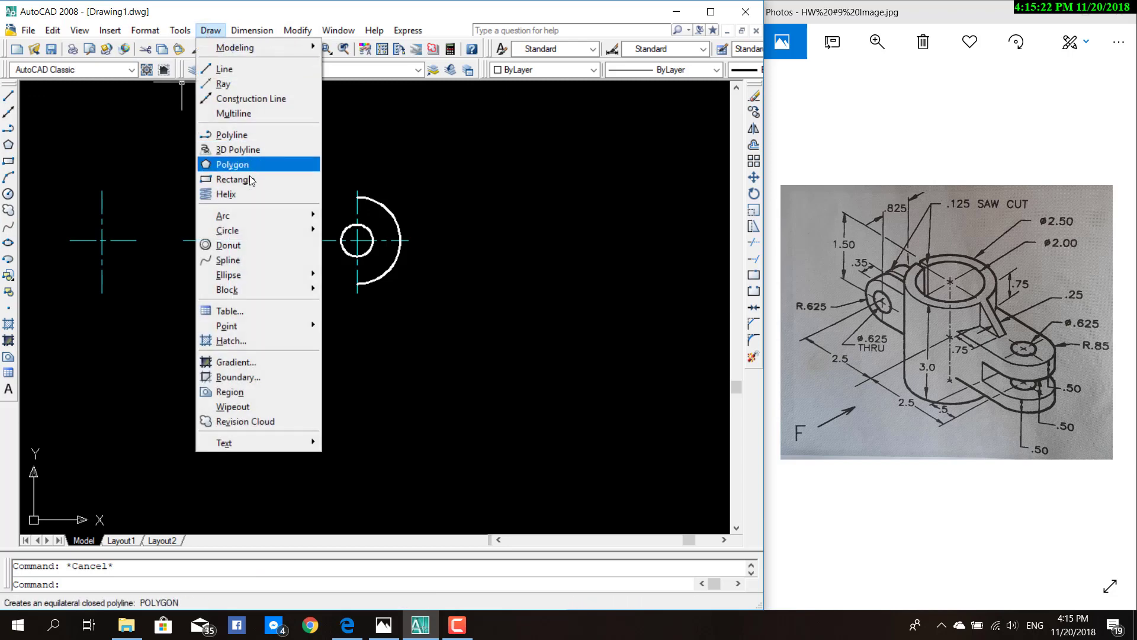
pyautogui.click(370, 244)
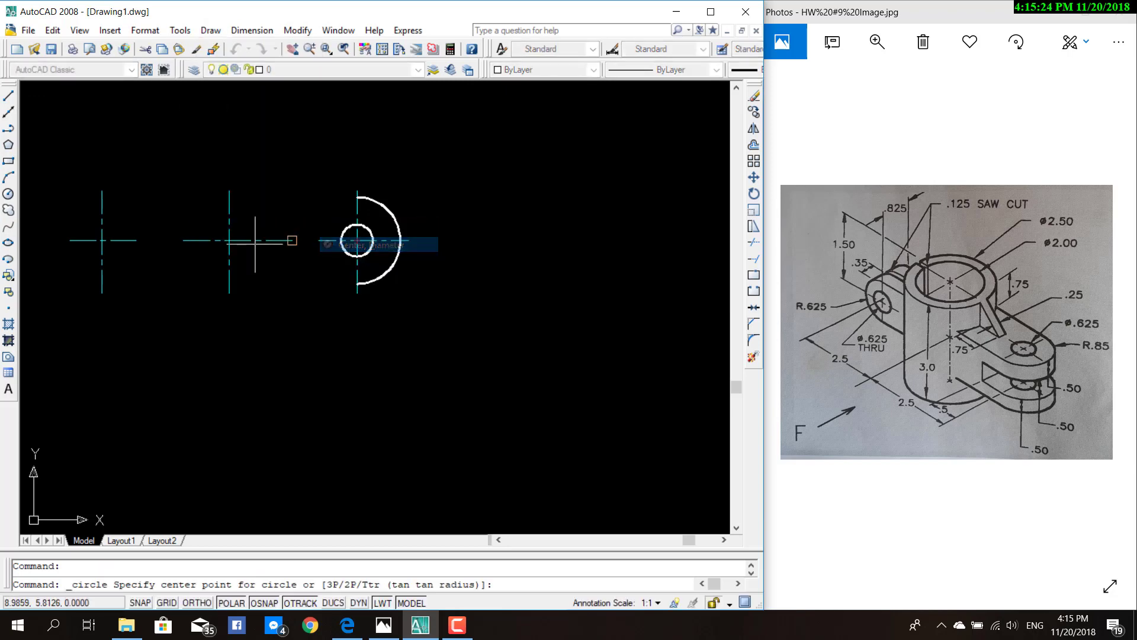
pyautogui.click(230, 240)
pyautogui.press('Return')
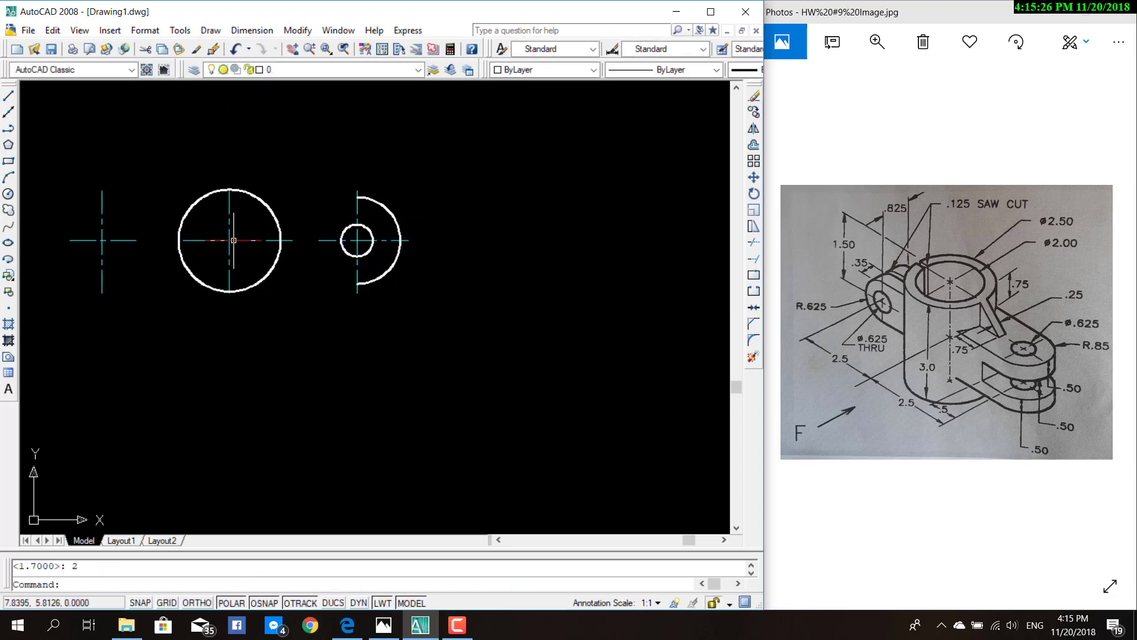
pyautogui.press('Escape')
# Step: Add a concentric Ø2.5 circle at the same centre
pyautogui.click(211, 31)
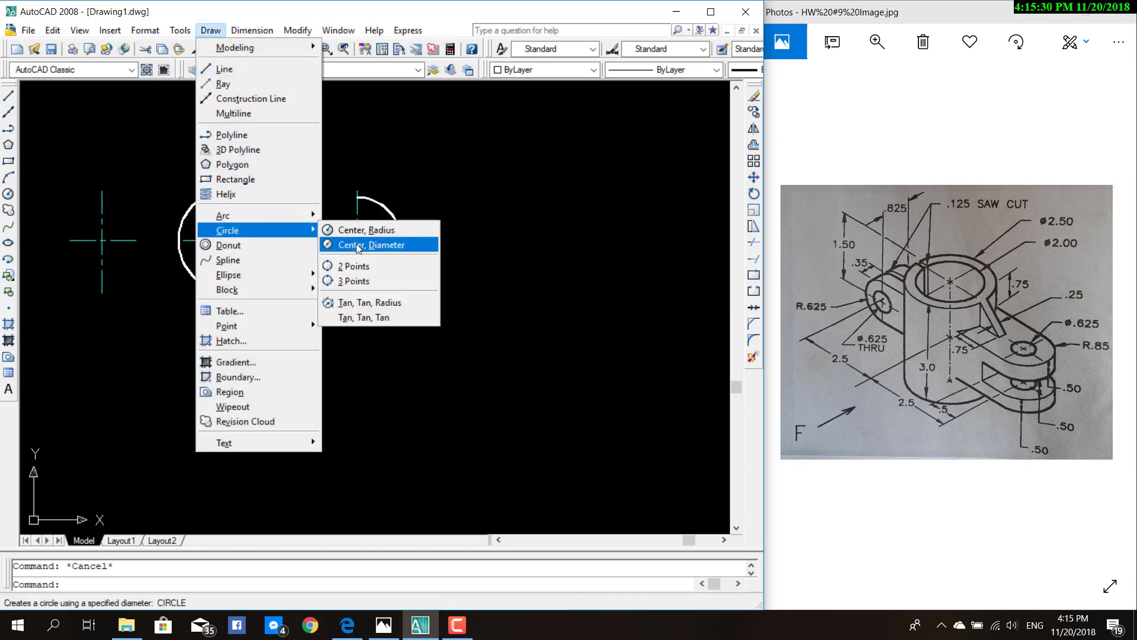
pyautogui.click(360, 246)
pyautogui.click(229, 240)
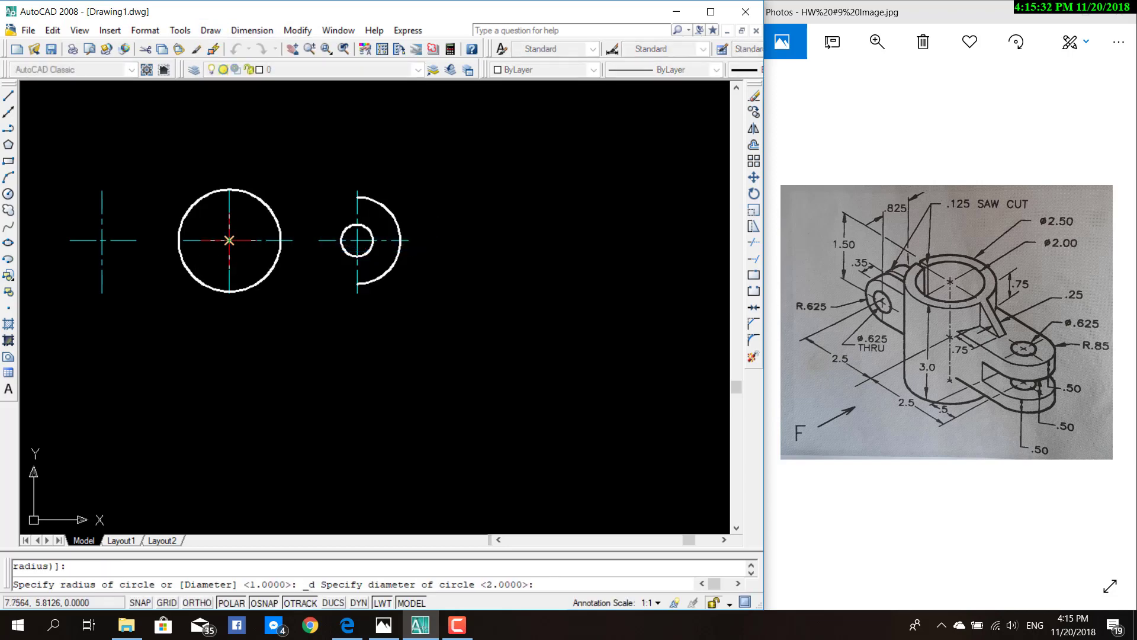
pyautogui.write('2.5')
pyautogui.press('Return')
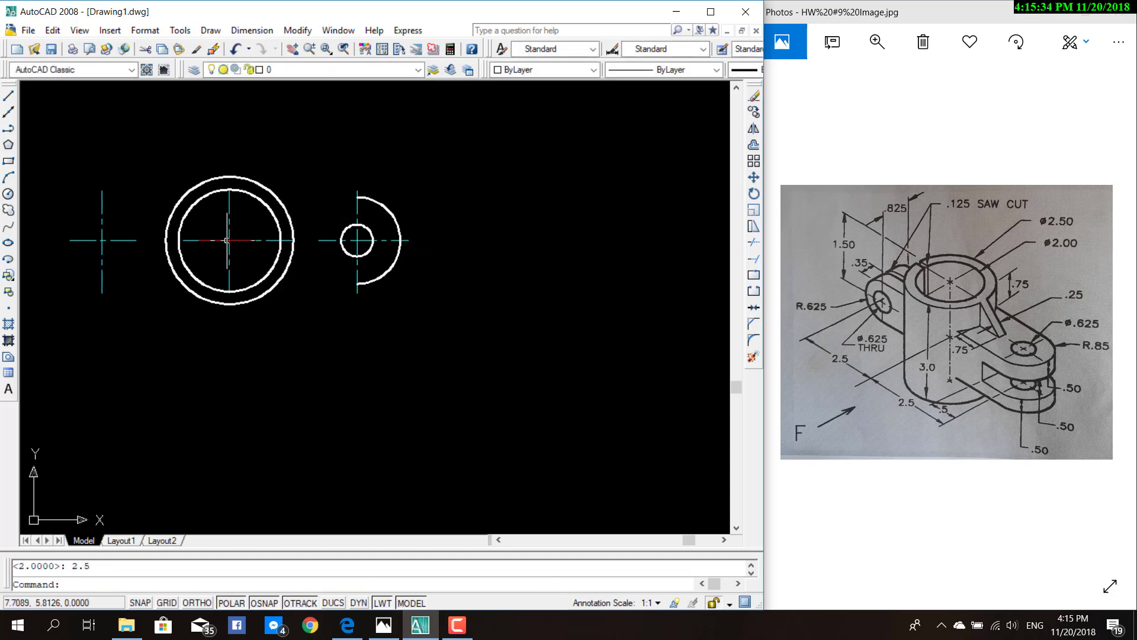
pyautogui.press('Escape')
pyautogui.scroll(1, 204, 251)
pyautogui.scroll(1, 204, 250)
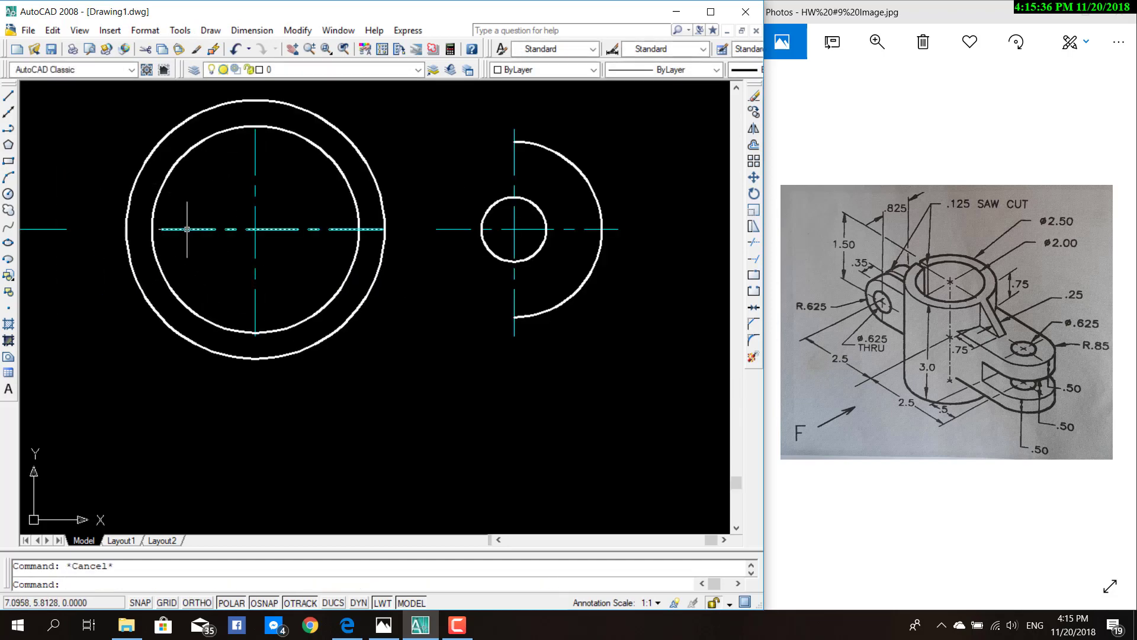
# Step: Stretch the horizontal centerline's left end and the vertical centerline's bottom end past the Ø2.5 circle
pyautogui.click(186, 229)
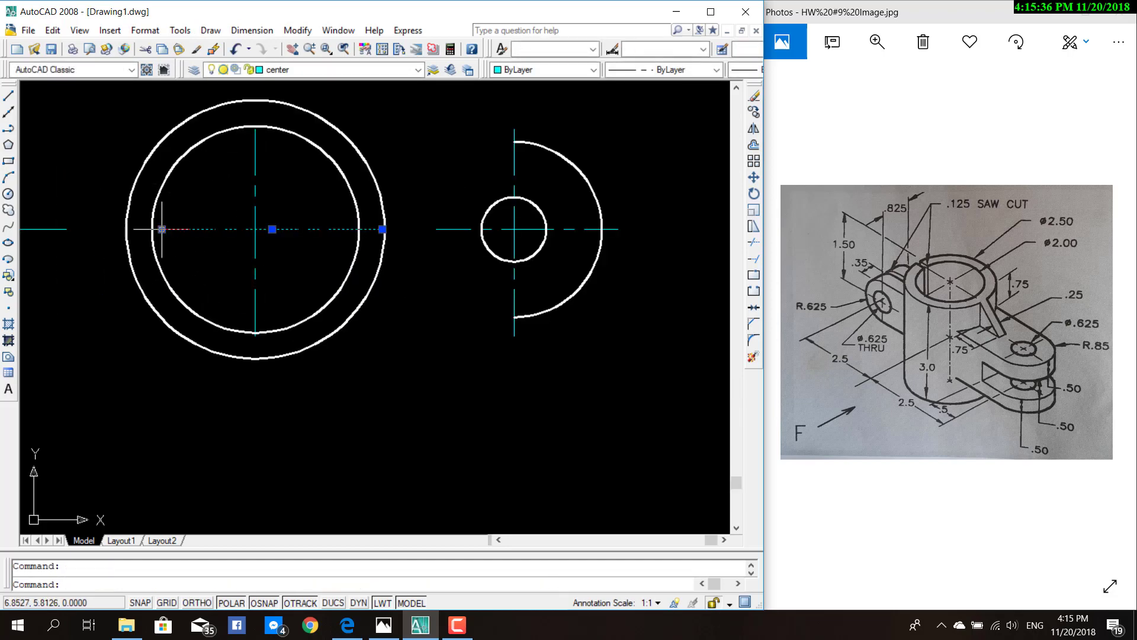
pyautogui.click(114, 229)
pyautogui.press('Escape')
pyautogui.click(255, 308)
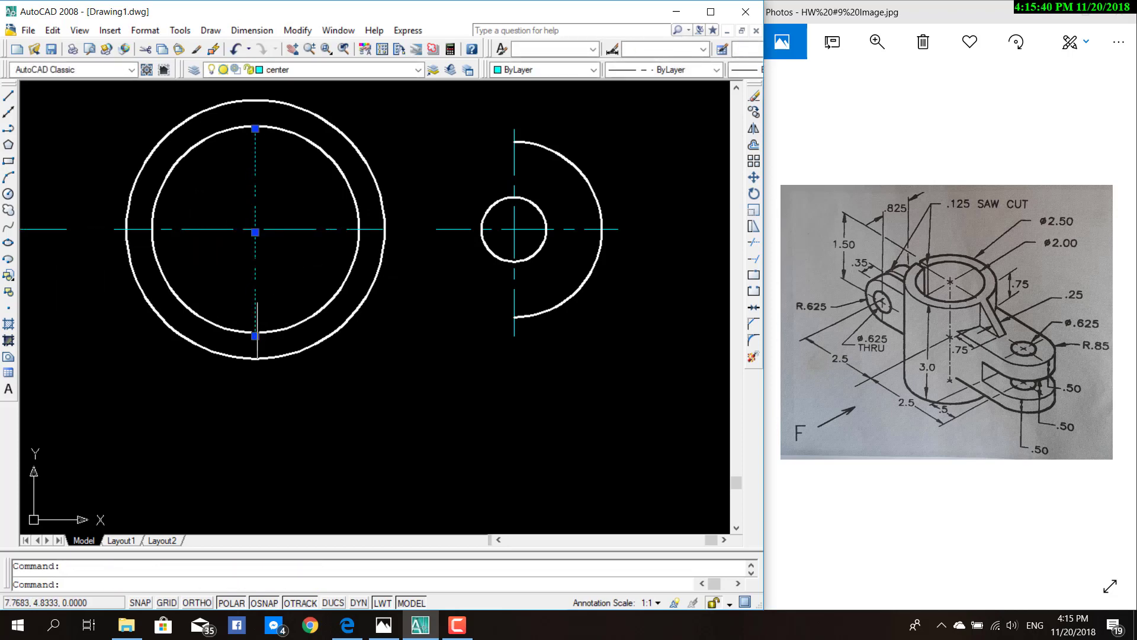
pyautogui.click(255, 336)
pyautogui.click(255, 359)
pyautogui.press('Escape')
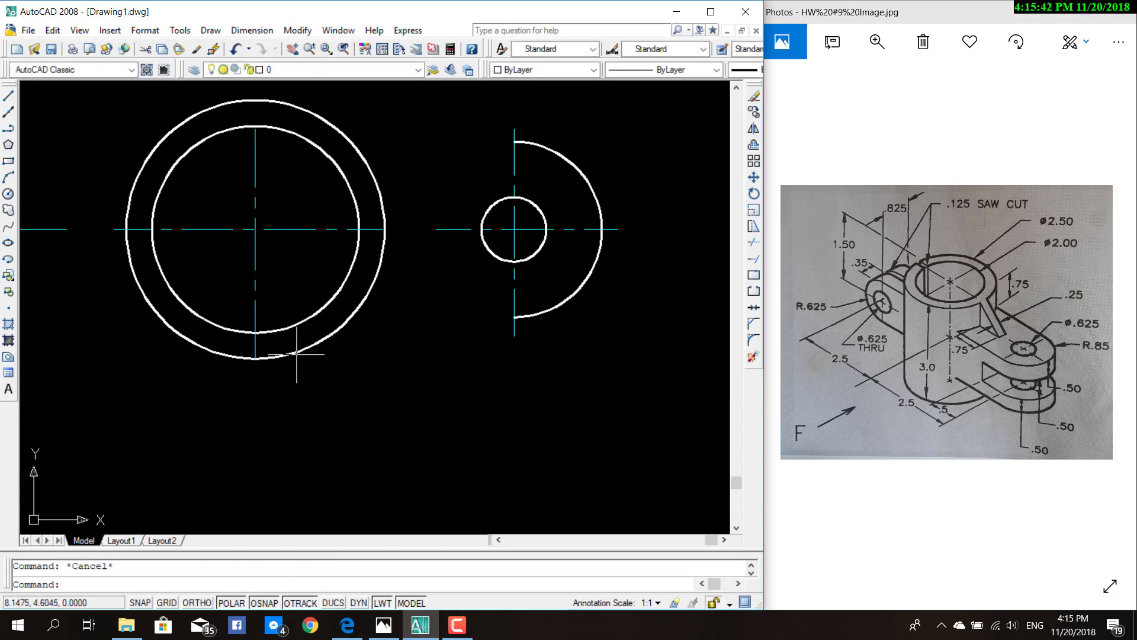
pyautogui.scroll(2, 255, 358)
pyautogui.scroll(-3, 255, 355)
pyautogui.click(254, 350)
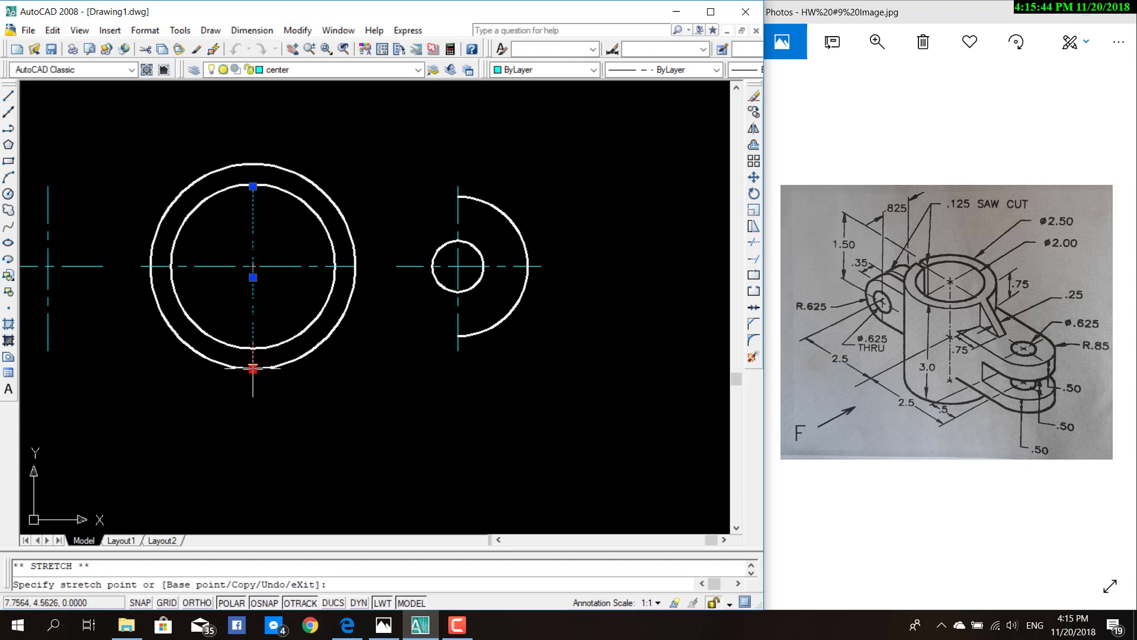
pyautogui.click(252, 389)
pyautogui.press('Escape')
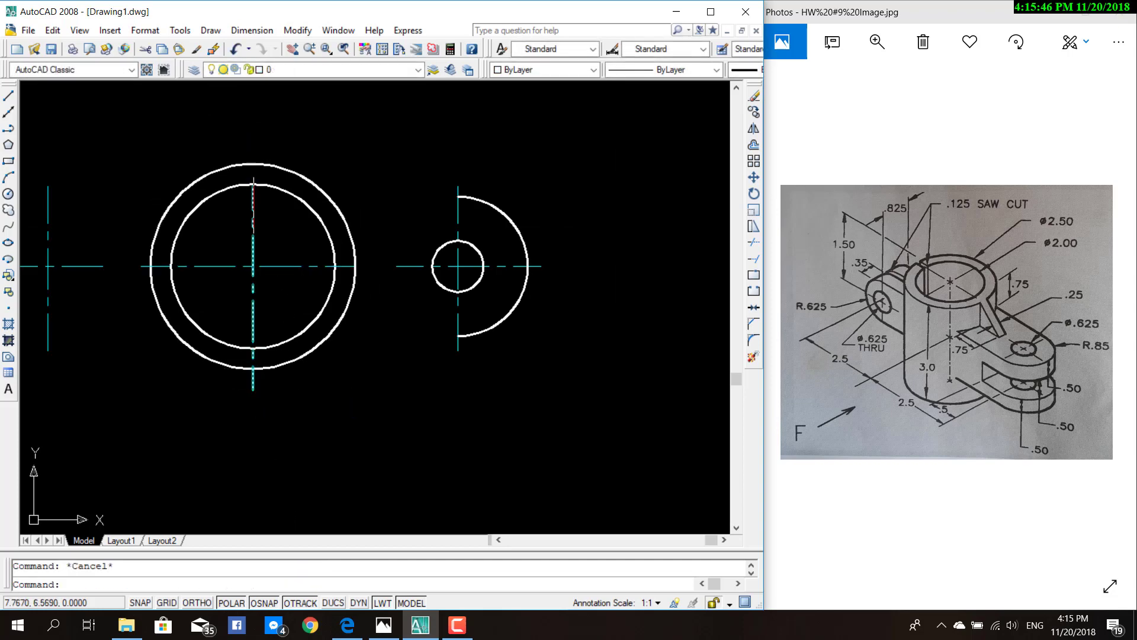
# Step: Stretch the vertical centerline's top end and the horizontal centerline's right end beyond the outer circle
pyautogui.click(253, 205)
pyautogui.click(253, 186)
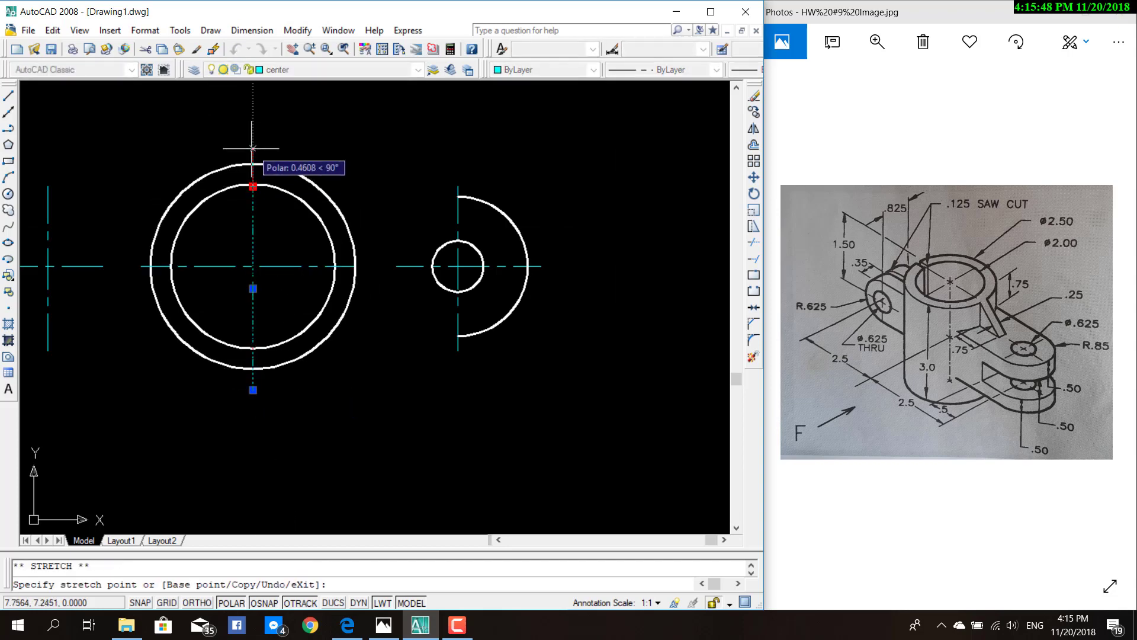
pyautogui.click(253, 149)
pyautogui.scroll(-3, 188, 280)
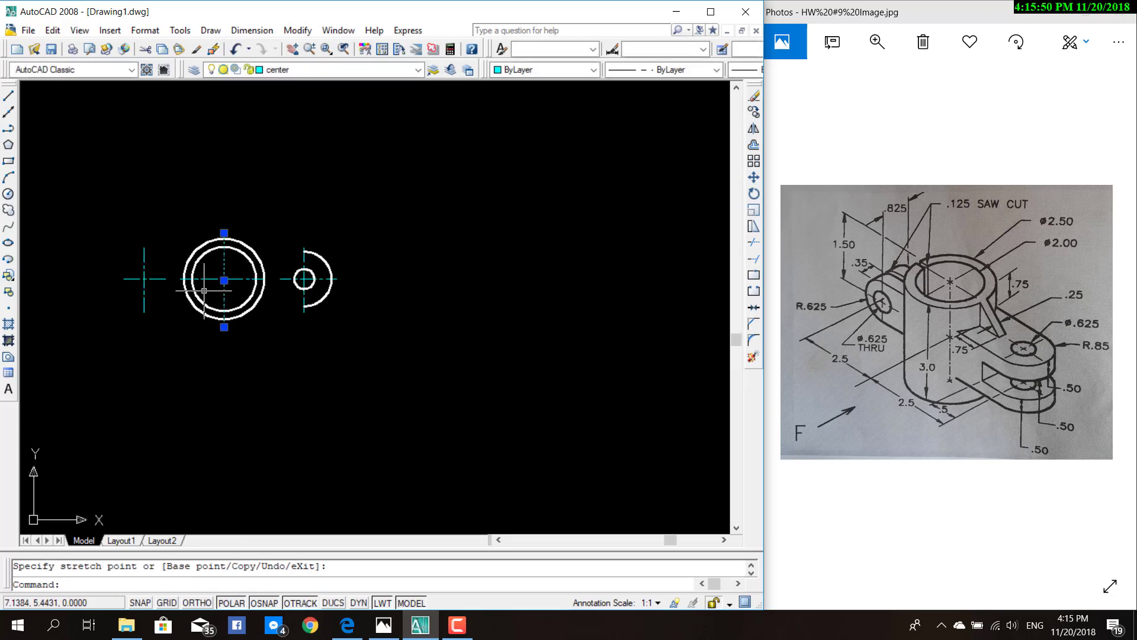
pyautogui.press('Escape')
pyautogui.scroll(1, 233, 271)
pyautogui.scroll(4, 221, 315)
pyautogui.scroll(2, 221, 315)
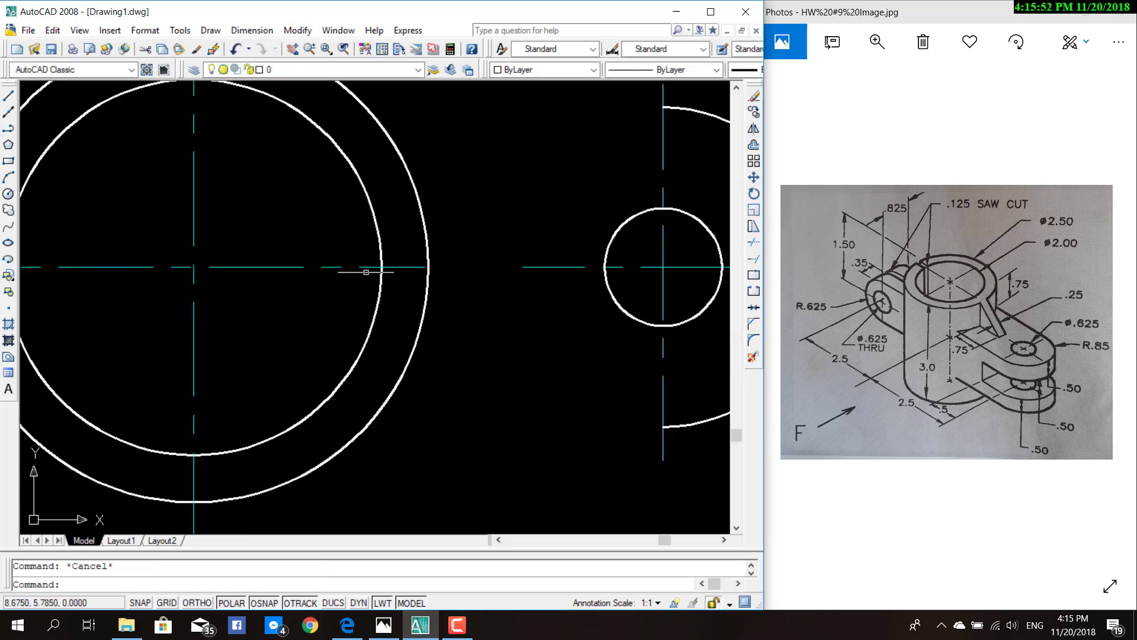
pyautogui.click(425, 267)
pyautogui.click(425, 267)
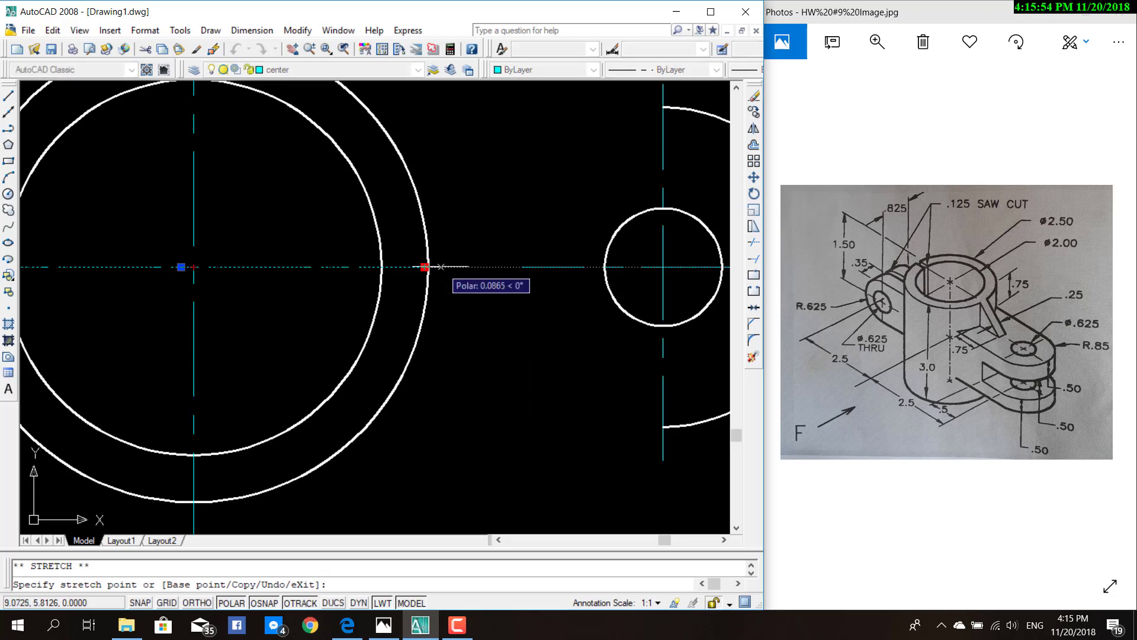
pyautogui.press('Escape')
pyautogui.scroll(-4, 489, 314)
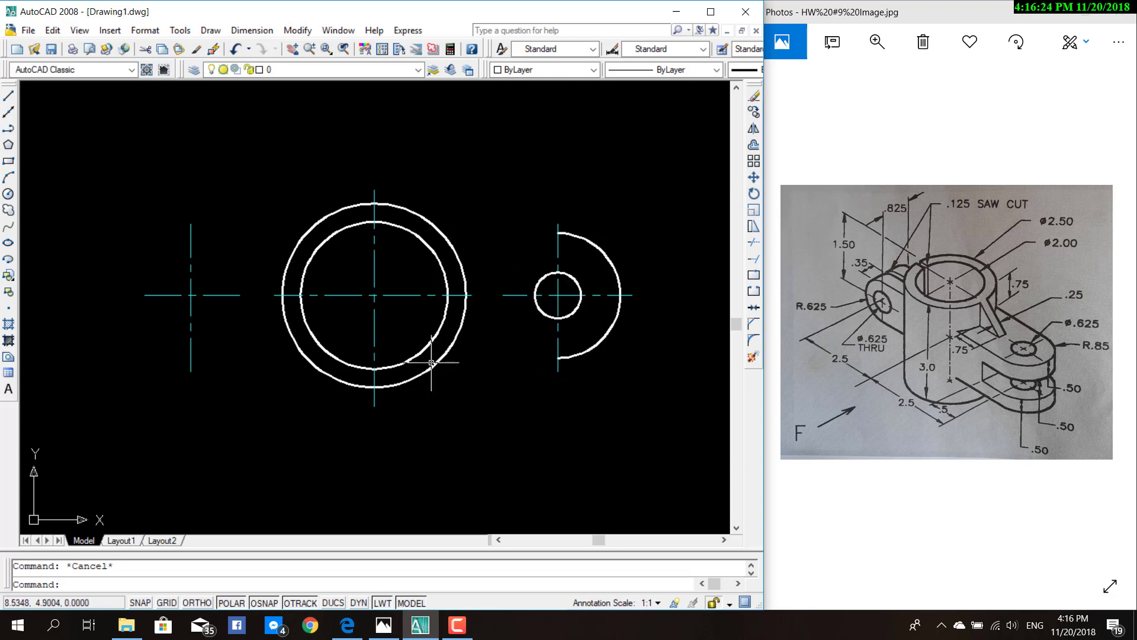
# Step: Draw the bottom arm line from the R.85 arc's lower end to the Ø2.5 circle
pyautogui.click(8, 95)
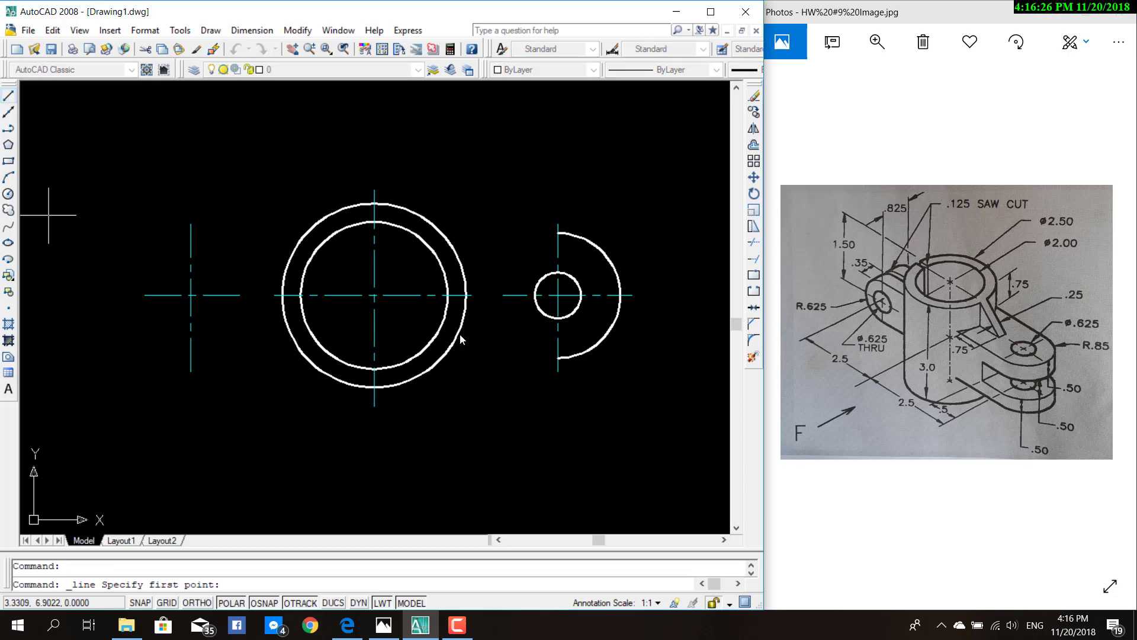
pyautogui.click(558, 357)
pyautogui.scroll(2, 451, 355)
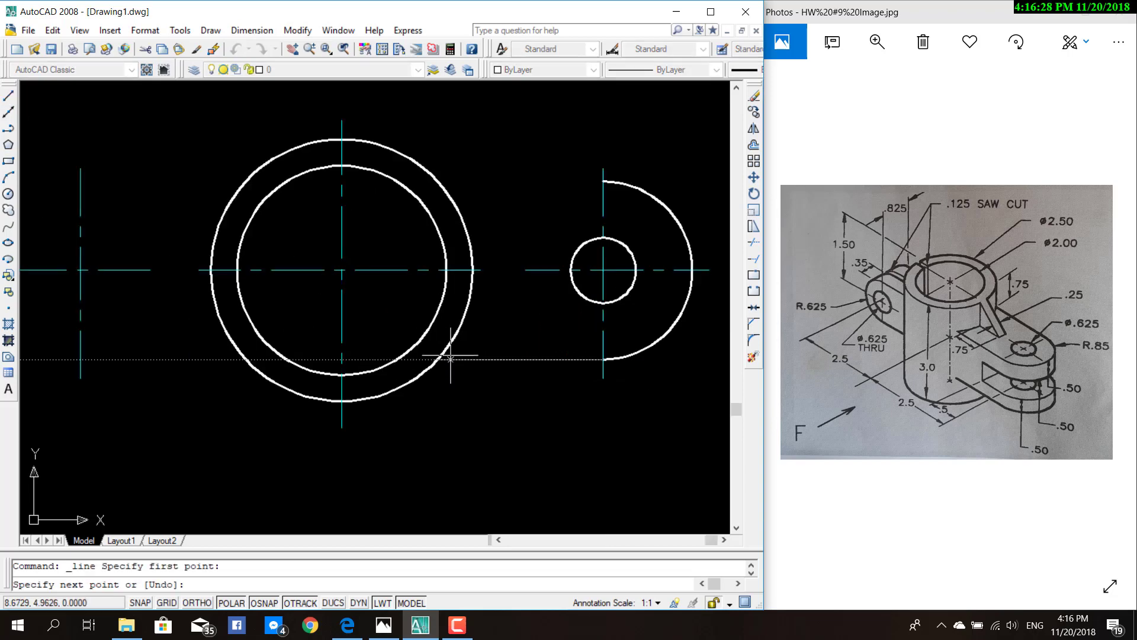
pyautogui.scroll(3, 450, 357)
pyautogui.click(441, 364)
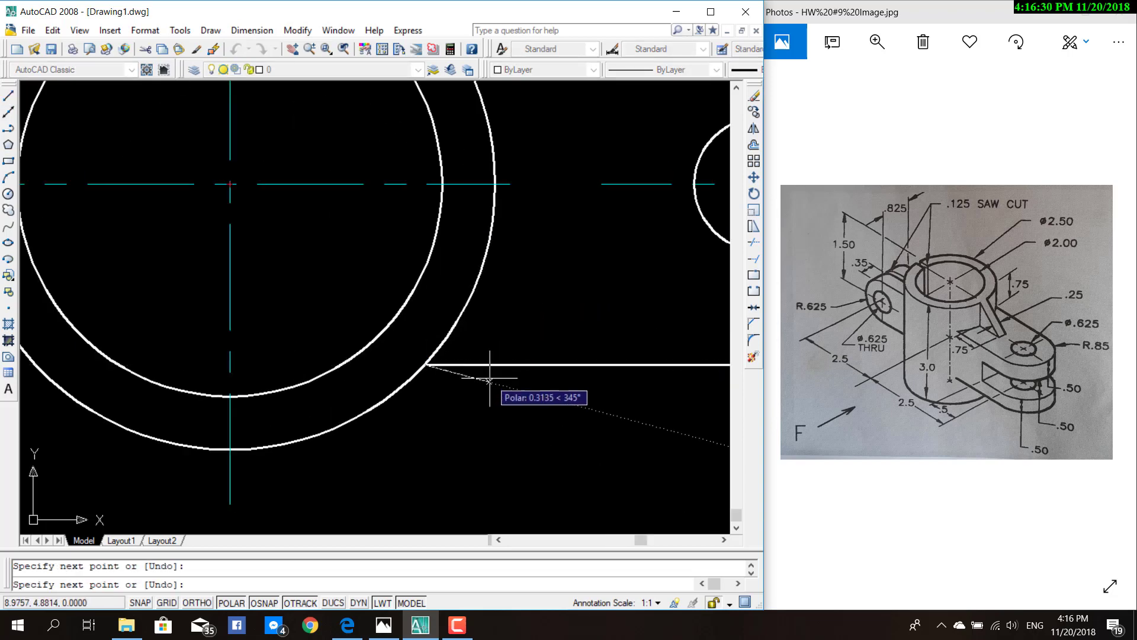
pyautogui.press('Escape')
pyautogui.scroll(-2, 531, 353)
pyautogui.scroll(-1, 531, 353)
pyautogui.scroll(-1, 533, 344)
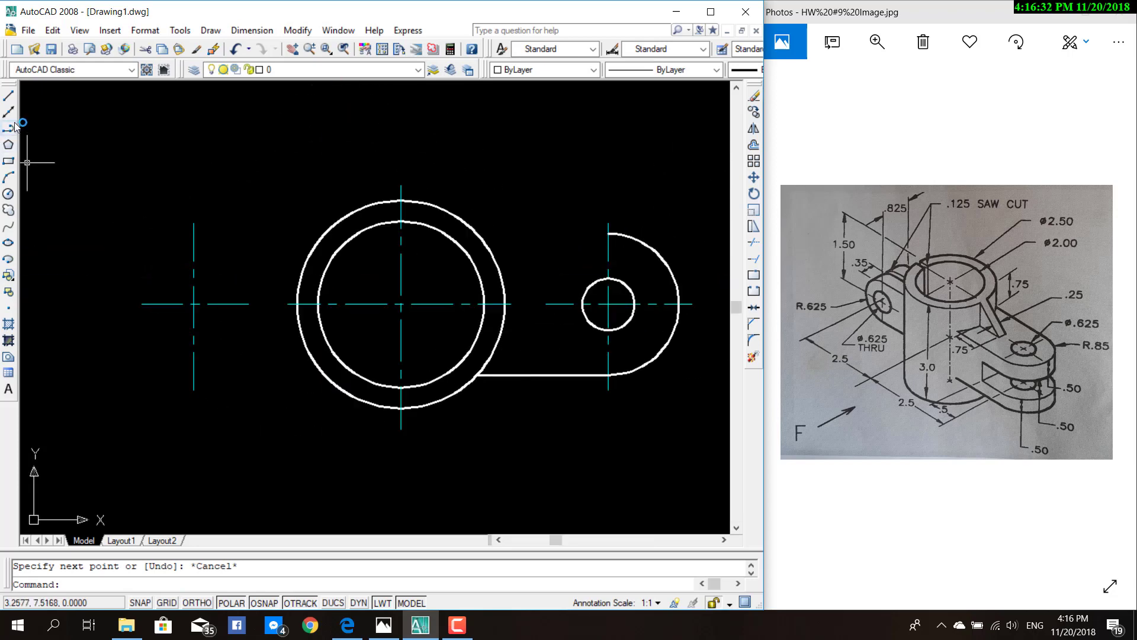
# Step: Draw the top arm line from the outer circle's top to the arc's upper end
pyautogui.click(8, 96)
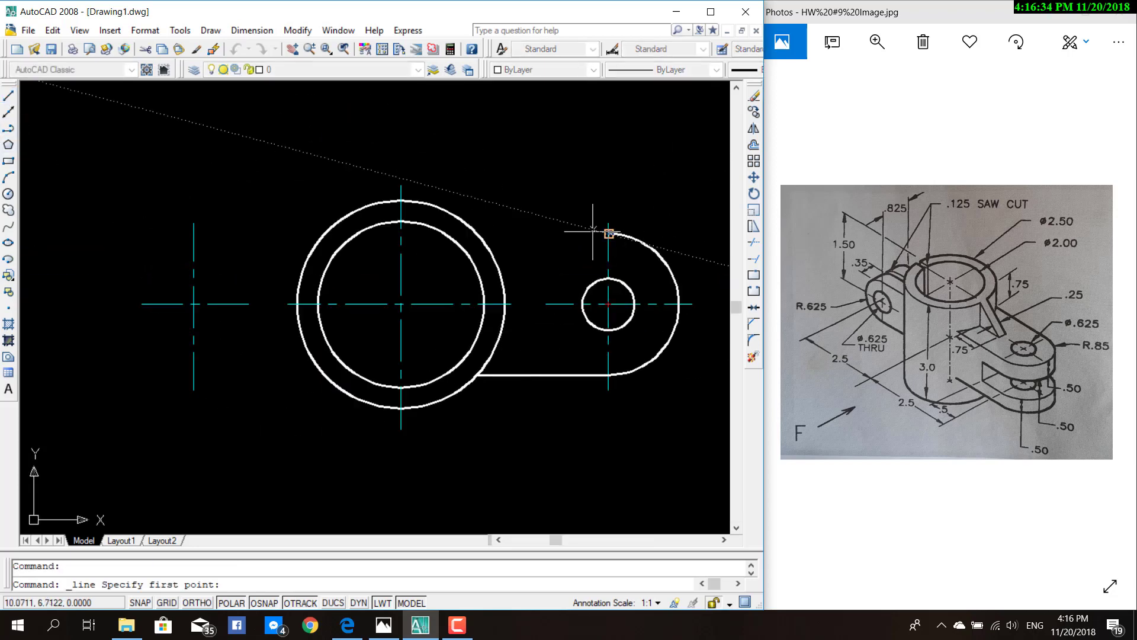
pyautogui.click(481, 233)
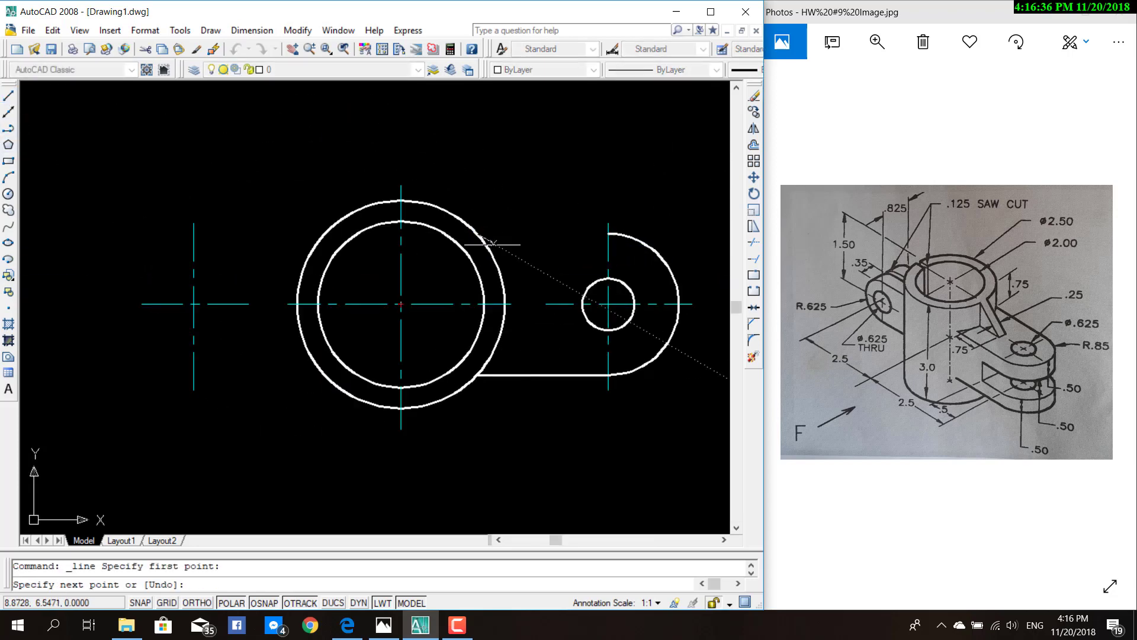
pyautogui.click(609, 232)
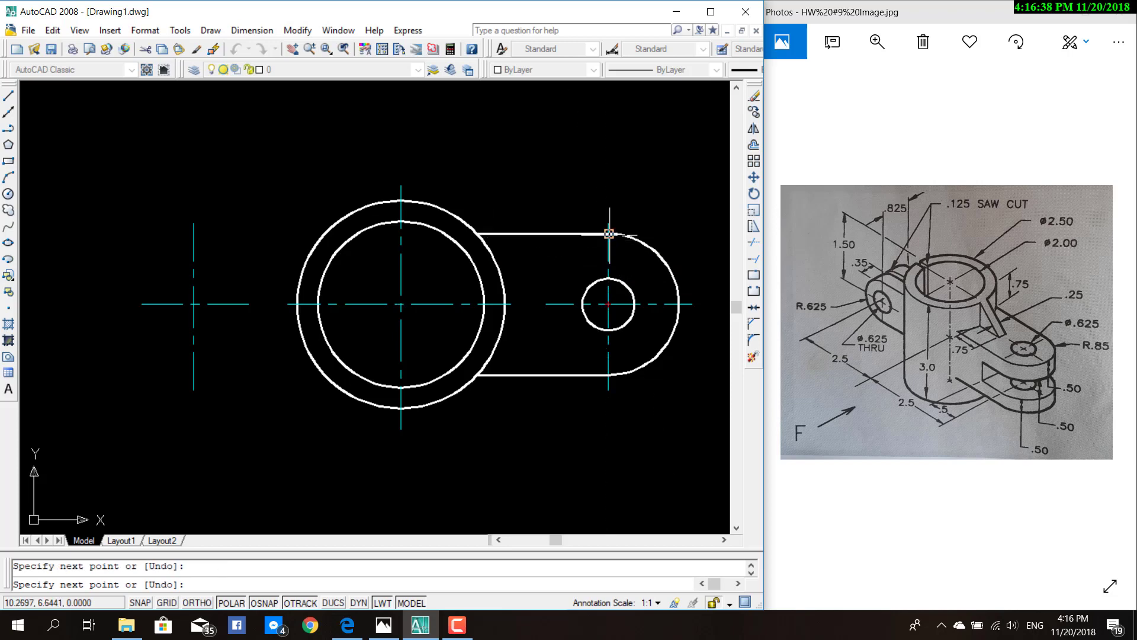
pyautogui.press('Escape')
pyautogui.scroll(4, 480, 237)
pyautogui.scroll(3, 482, 241)
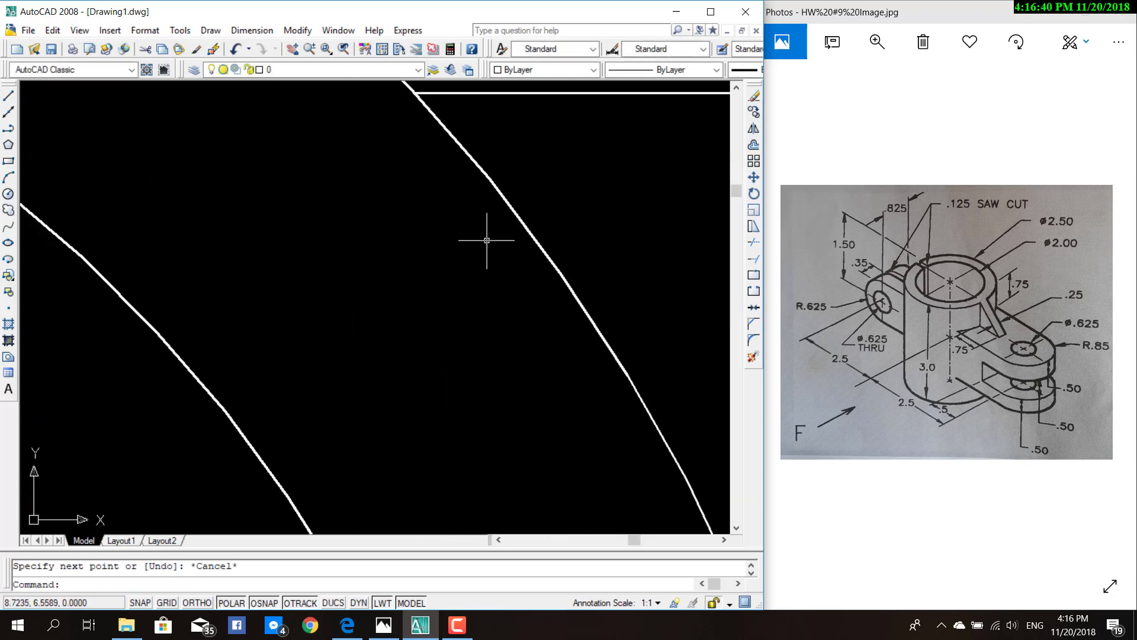
pyautogui.scroll(-6, 457, 138)
pyautogui.scroll(-1, 525, 292)
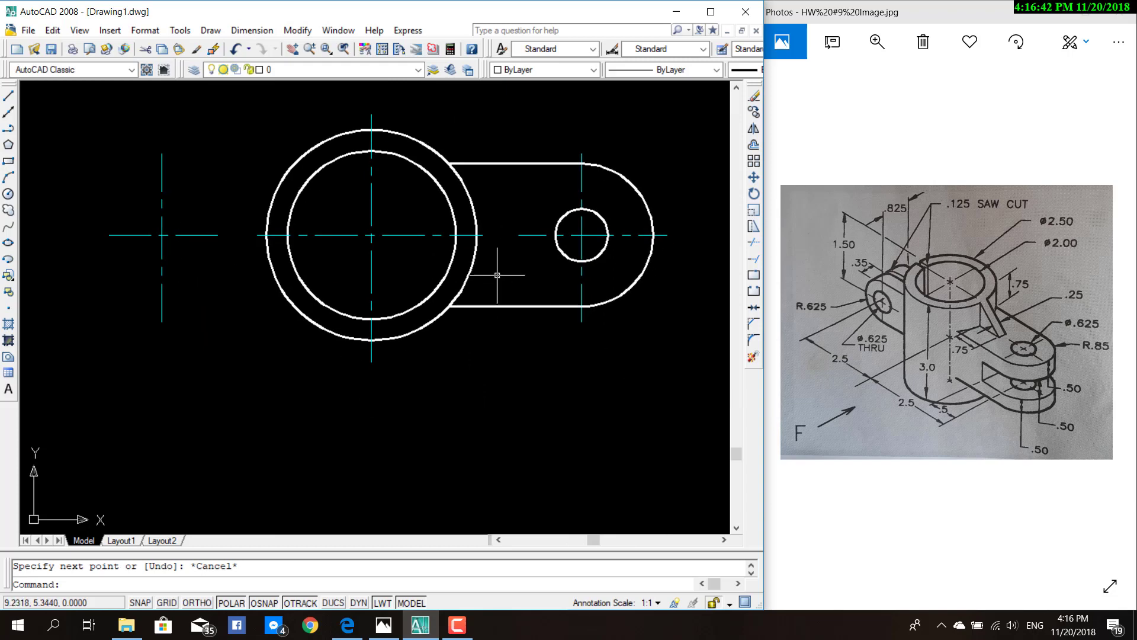
pyautogui.moveTo(525, 292); pyautogui.dragTo(508, 266, button='middle')
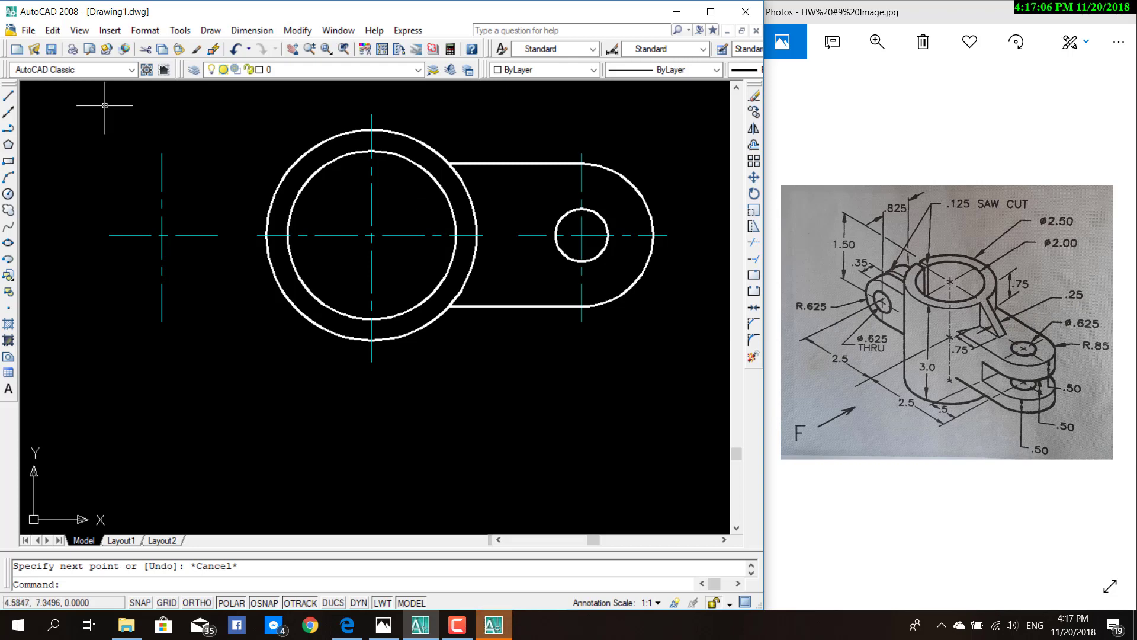
# Step: Draw the slot lines using 0.125 offset, 0.75 and 0.25 segments, ending on the circle
pyautogui.click(8, 96)
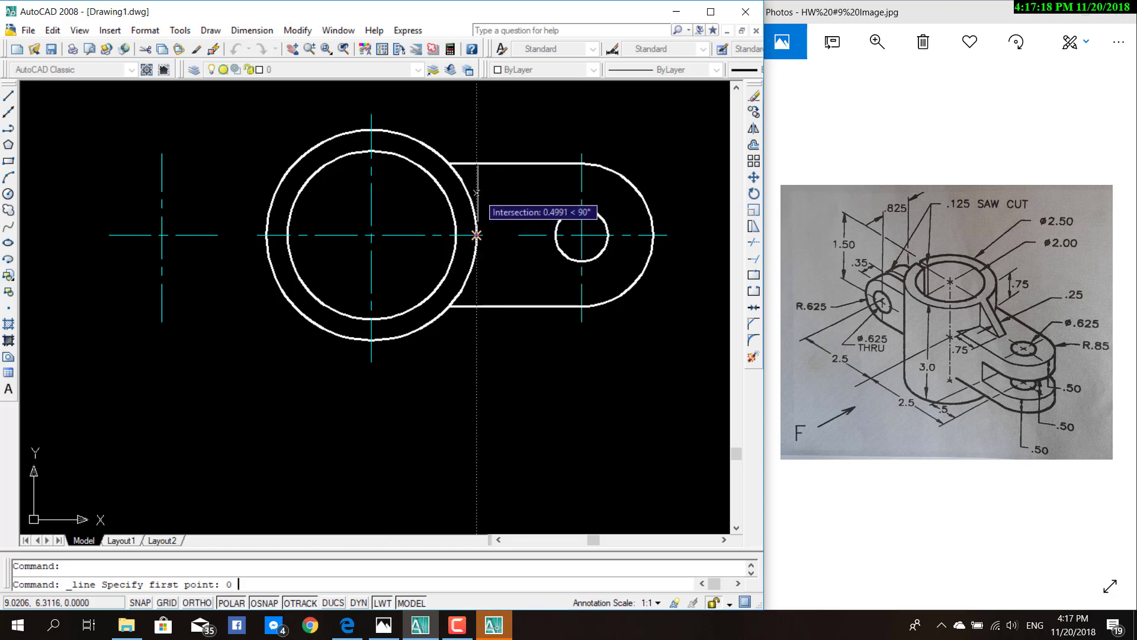
pyautogui.write('0.12')
pyautogui.write('5')
pyautogui.press('Return')
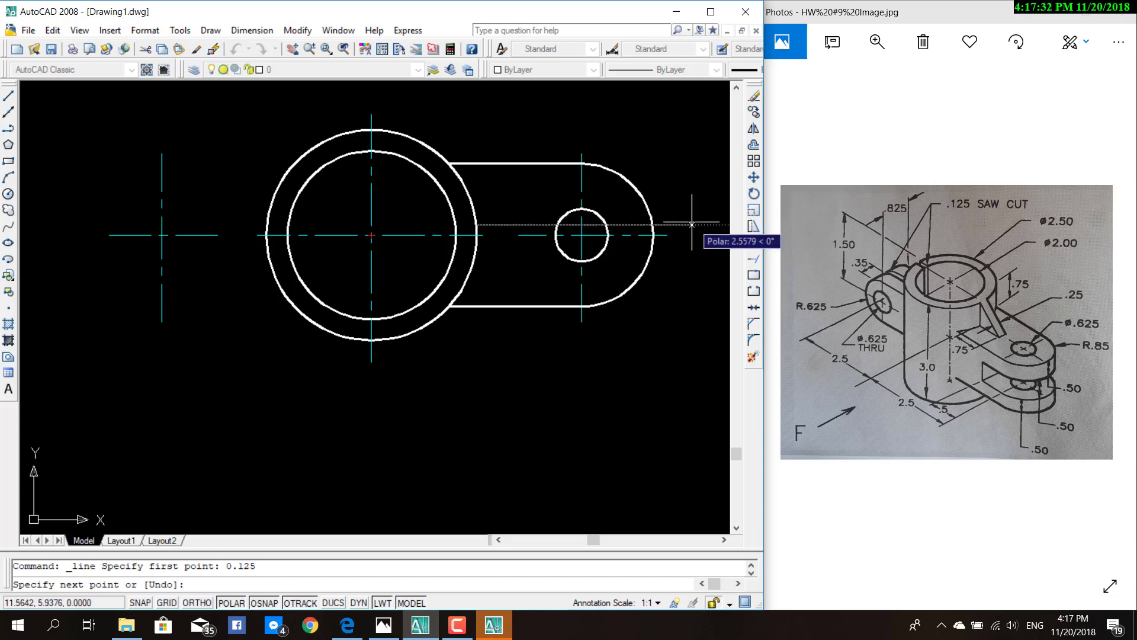
pyautogui.write('.75')
pyautogui.press('Return')
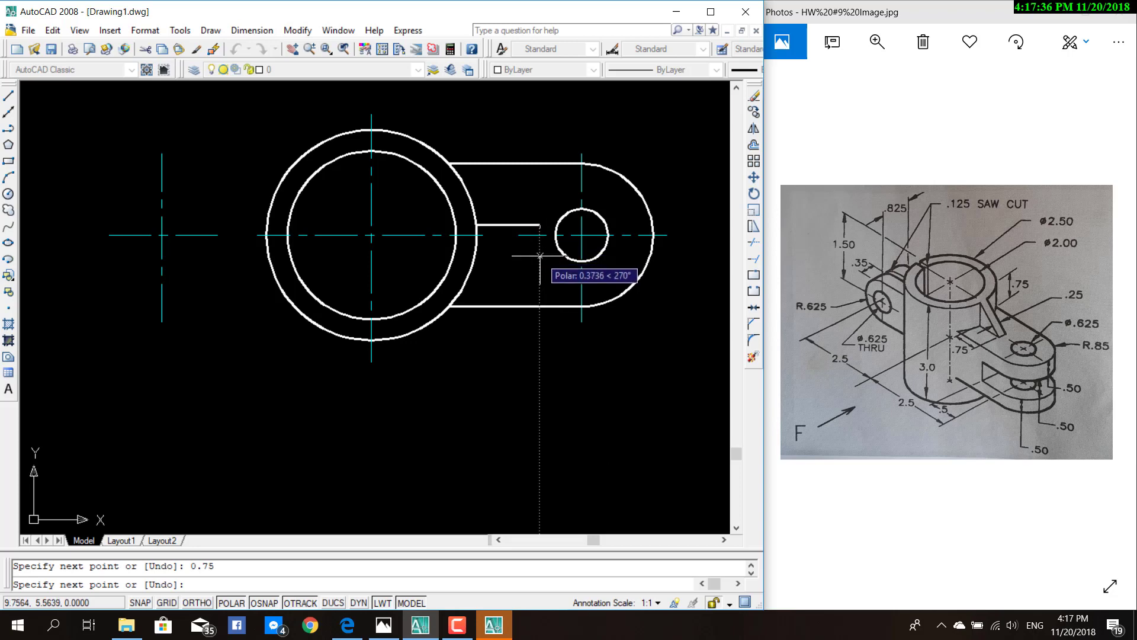
pyautogui.write('0.2')
pyautogui.write('5')
pyautogui.press('Return')
pyautogui.click(476, 244)
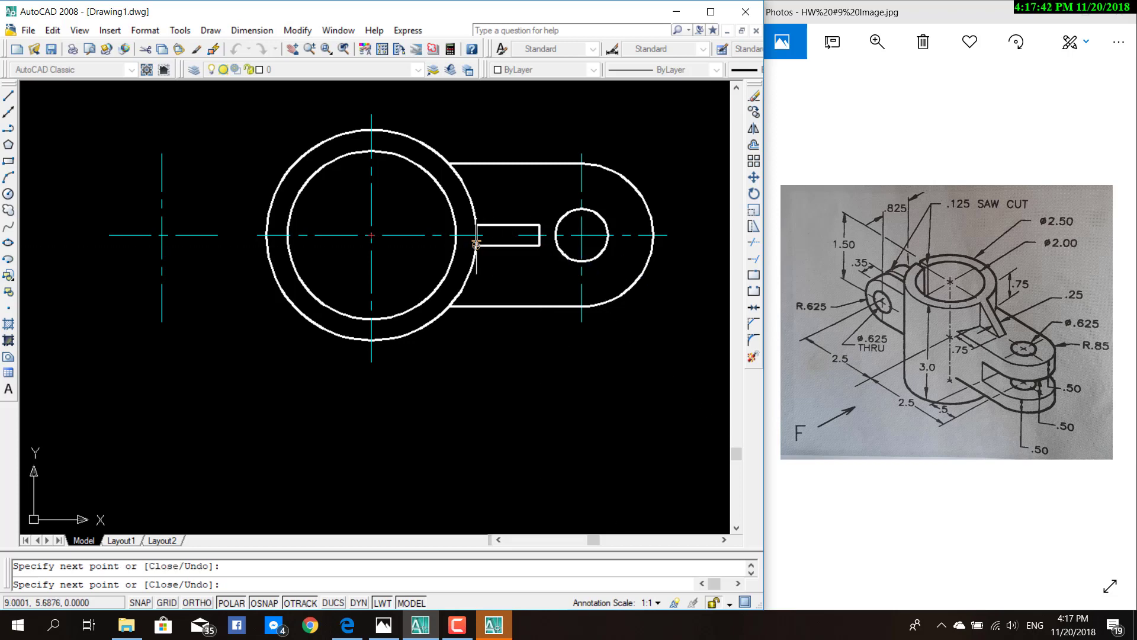
pyautogui.press('Escape')
# Step: Grip-stretch the other slot line's end onto the arc intersection
pyautogui.scroll(7, 485, 230)
pyautogui.scroll(2, 394, 190)
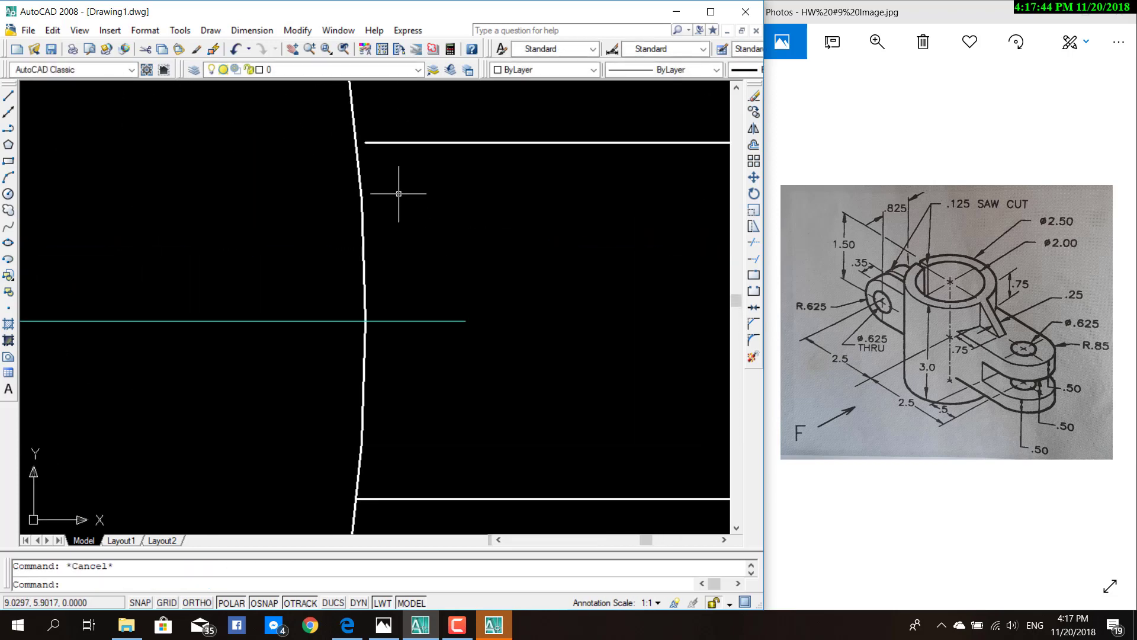
pyautogui.scroll(-1, 407, 215)
pyautogui.scroll(2, 393, 177)
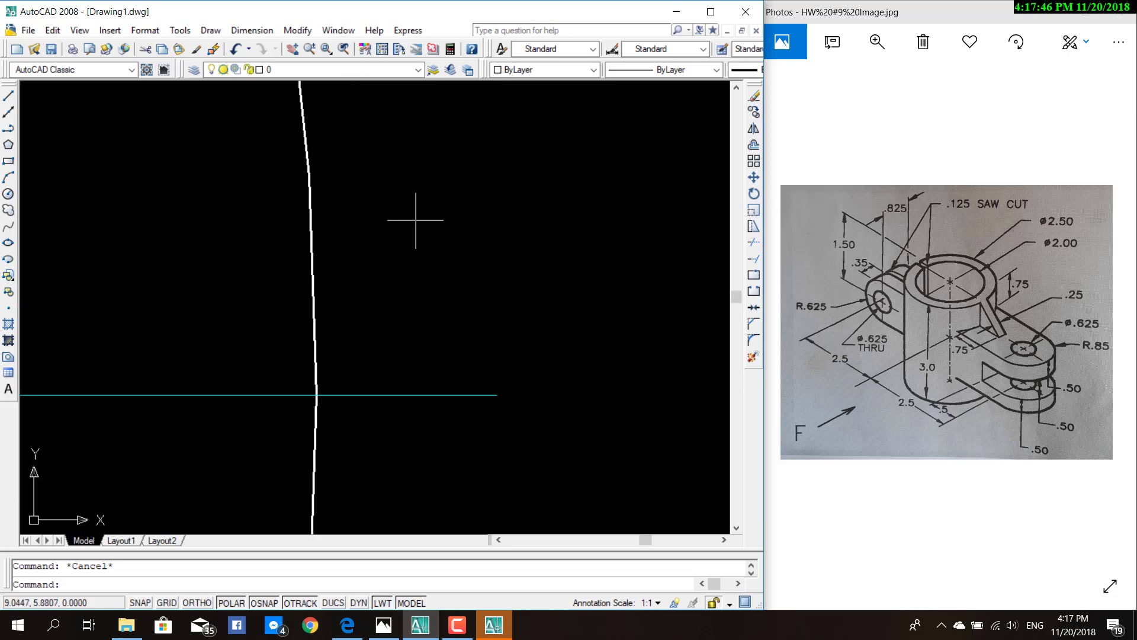
pyautogui.scroll(2, 403, 332)
pyautogui.scroll(-1, 374, 277)
pyautogui.click(371, 290)
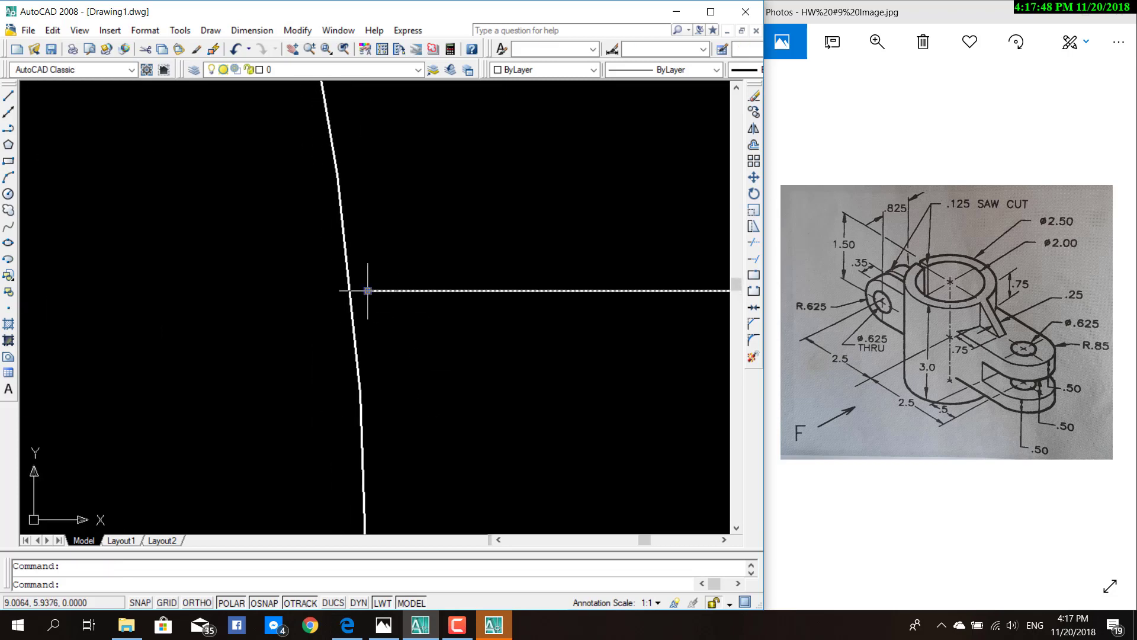
pyautogui.click(350, 291)
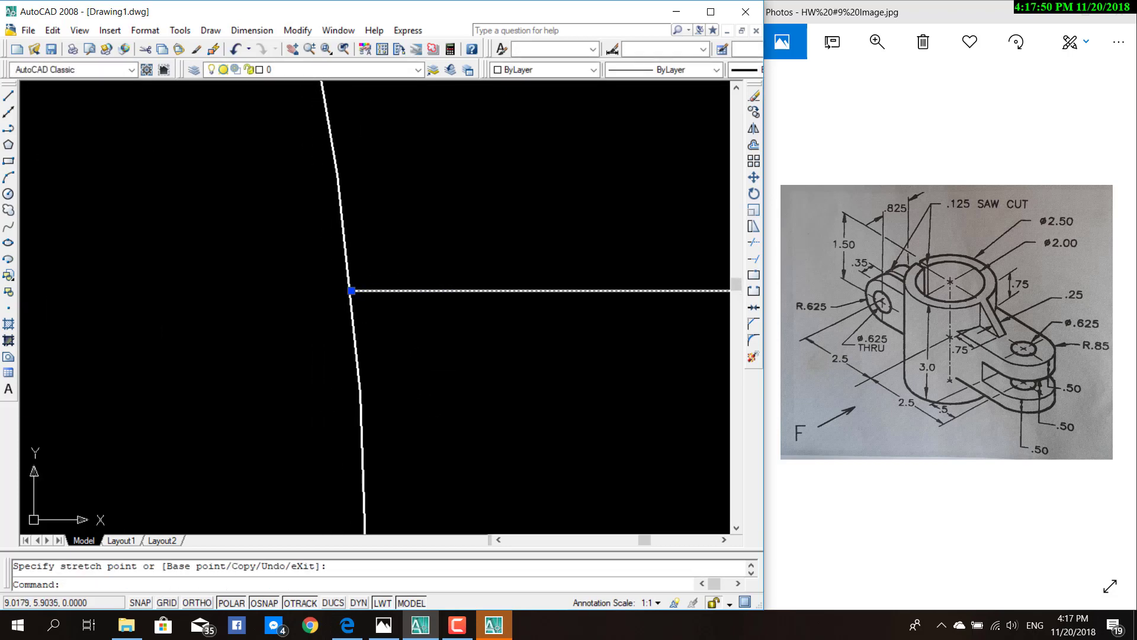
pyautogui.press('Escape')
pyautogui.scroll(-3, 437, 405)
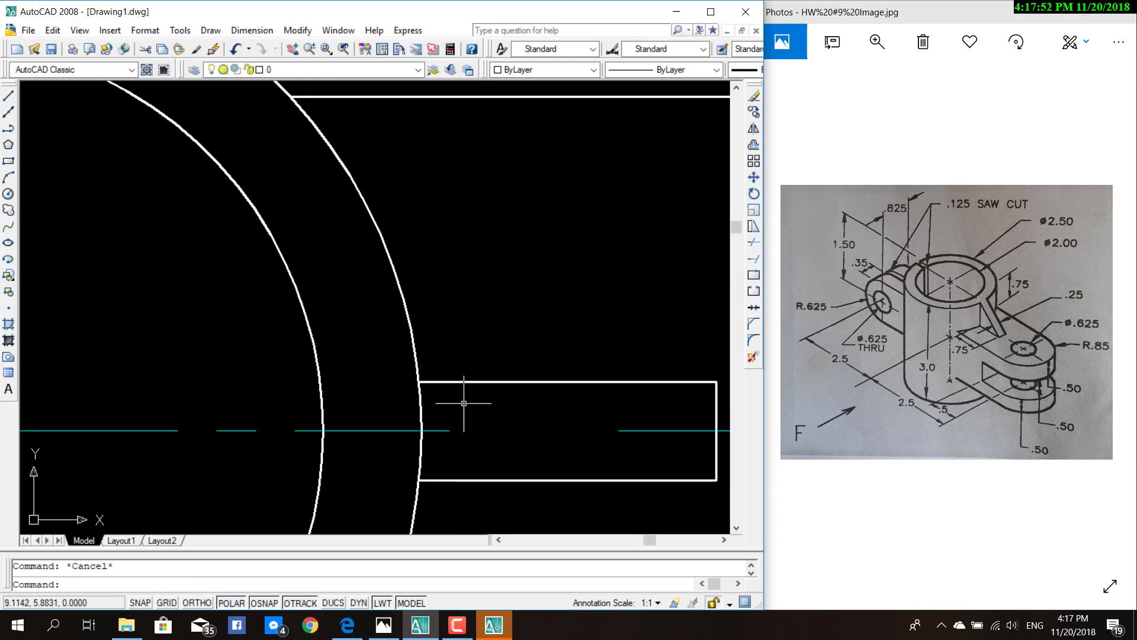
pyautogui.scroll(-3, 468, 417)
pyautogui.moveTo(470, 436); pyautogui.dragTo(474, 375, button='middle')
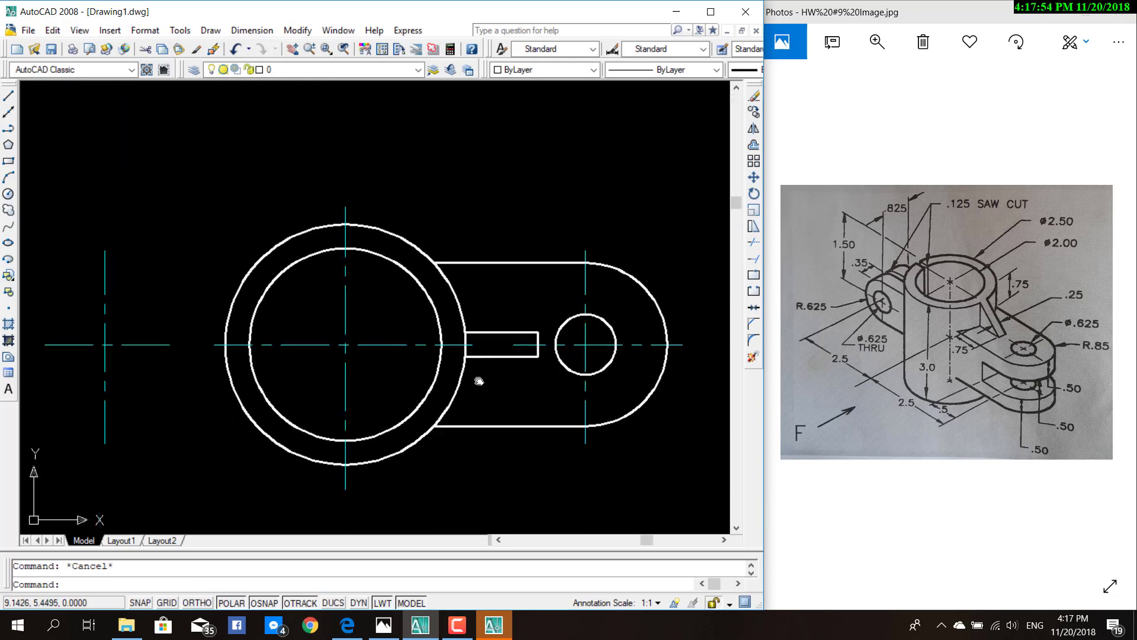
pyautogui.scroll(3, 474, 376)
pyautogui.scroll(1, 481, 334)
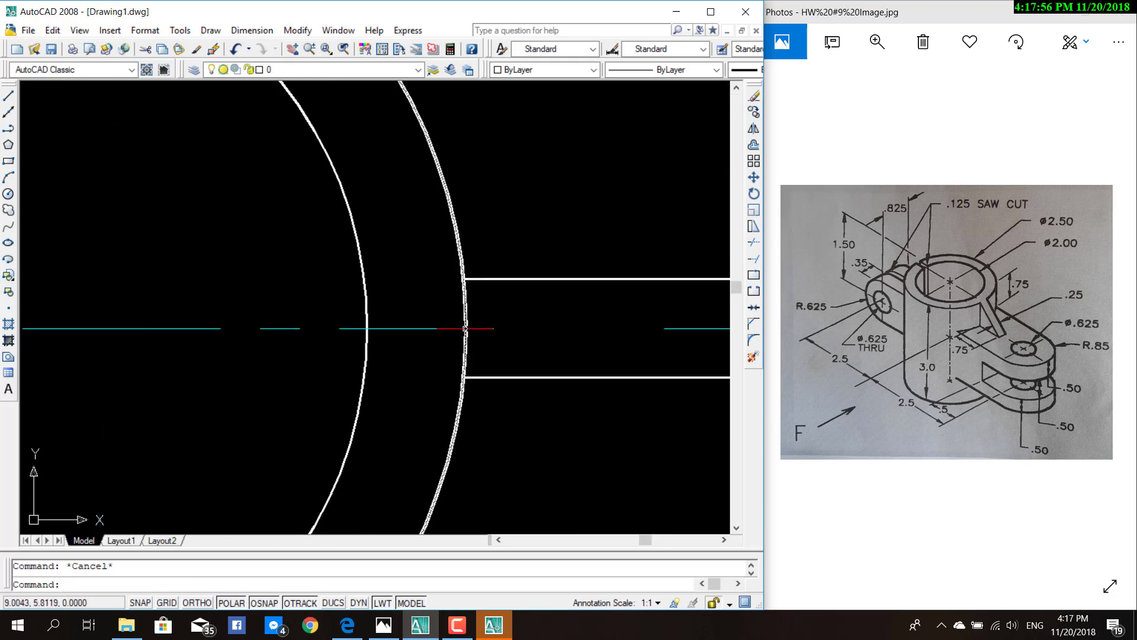
pyautogui.scroll(-2, 481, 334)
pyautogui.scroll(-1, 495, 377)
pyautogui.moveTo(533, 393); pyautogui.dragTo(531, 362, button='middle')
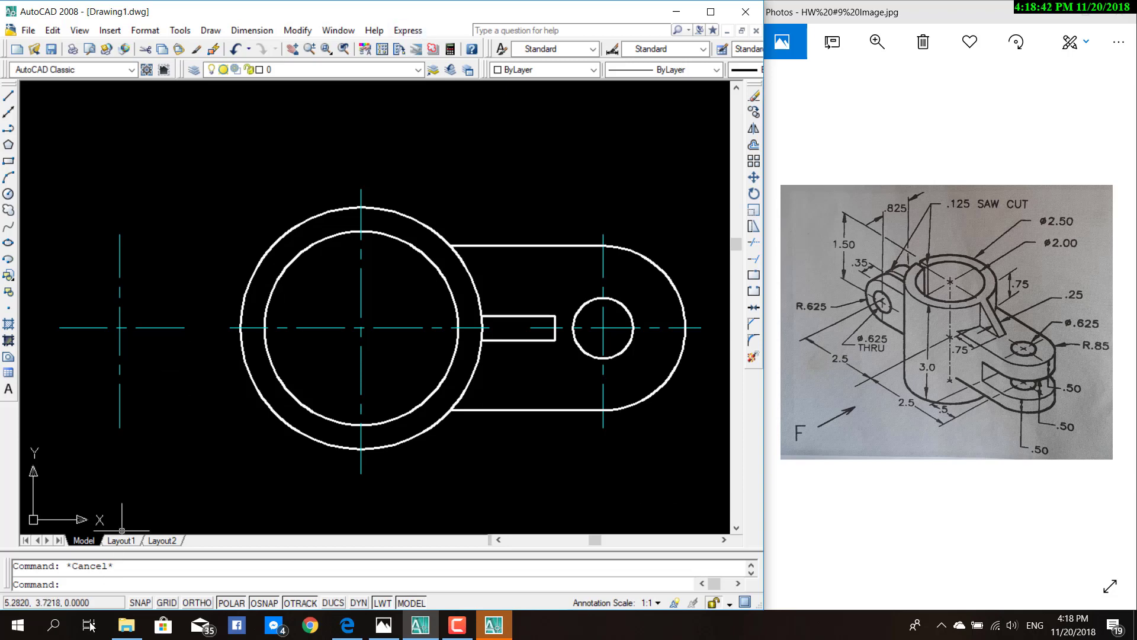
# Step: Launch Calculator from Windows search and compute .825/2 = 0.4125
pyautogui.click(67, 623)
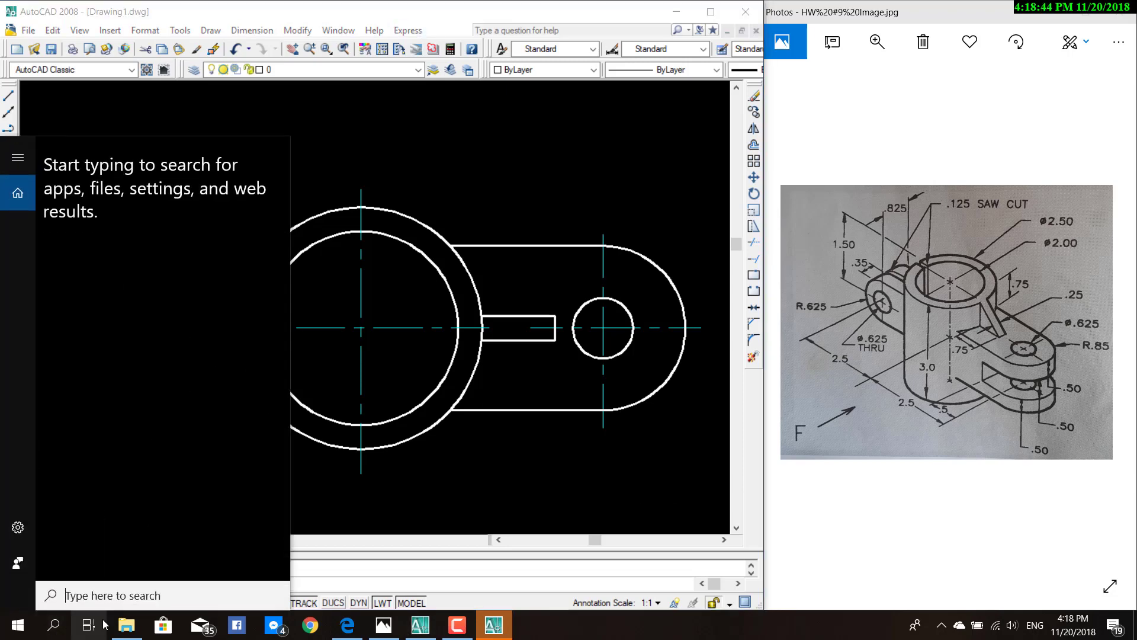
pyautogui.write('ca')
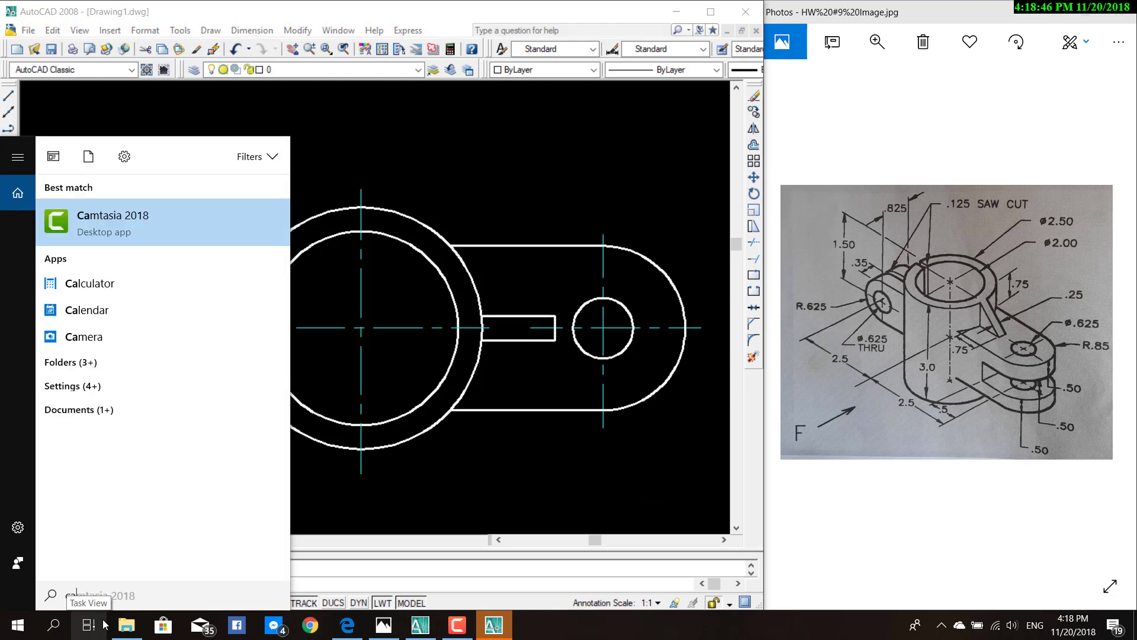
pyautogui.click(174, 286)
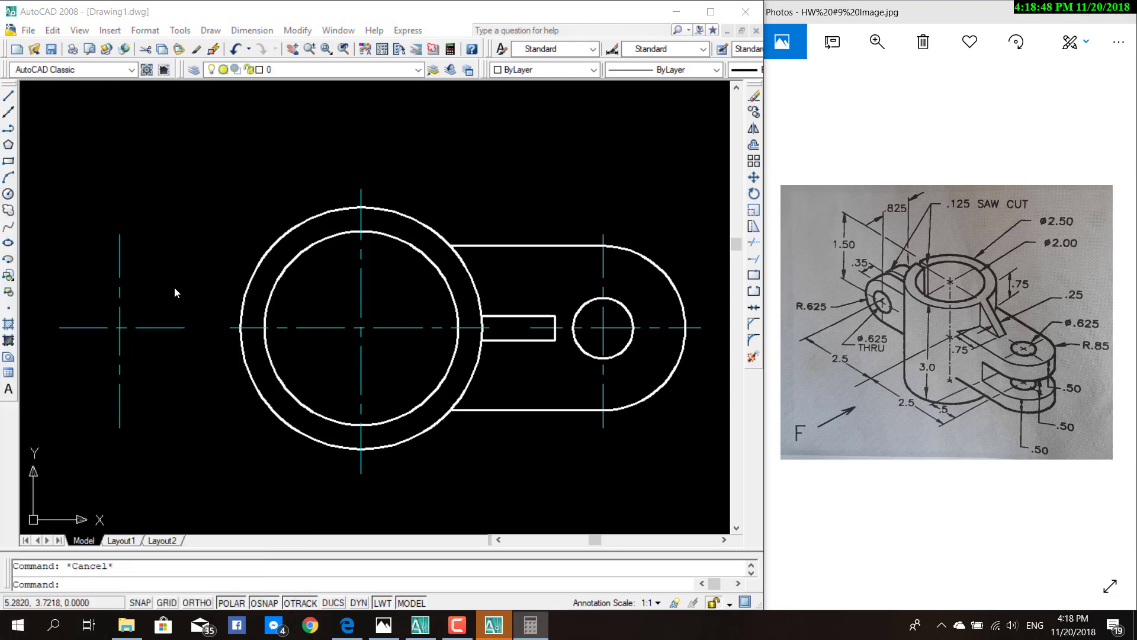
pyautogui.write('.')
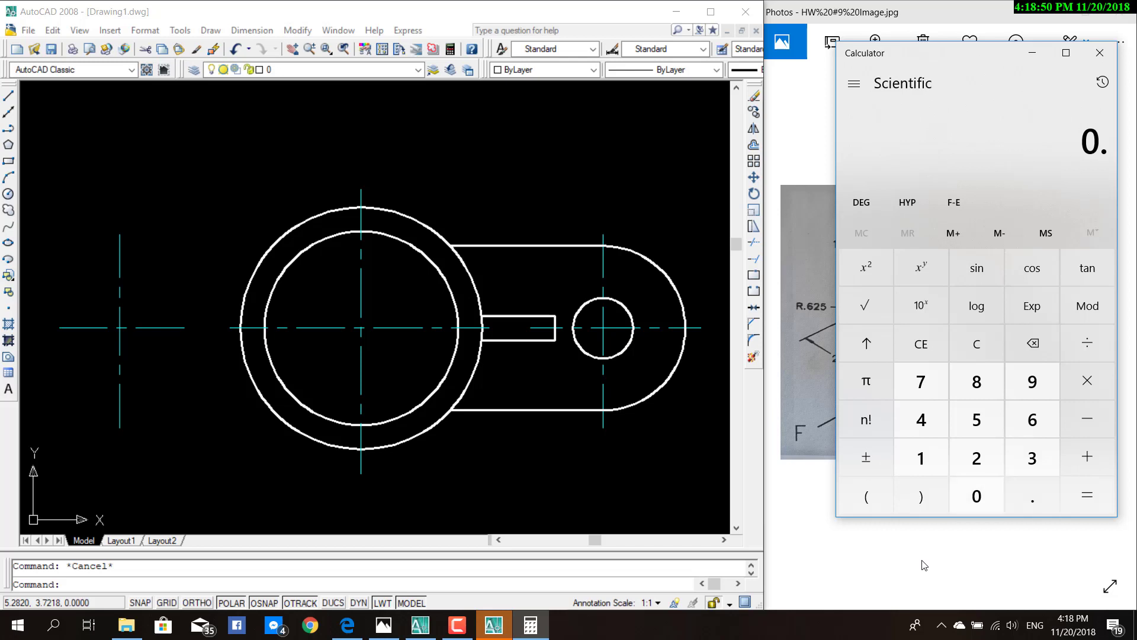
pyautogui.write('825/')
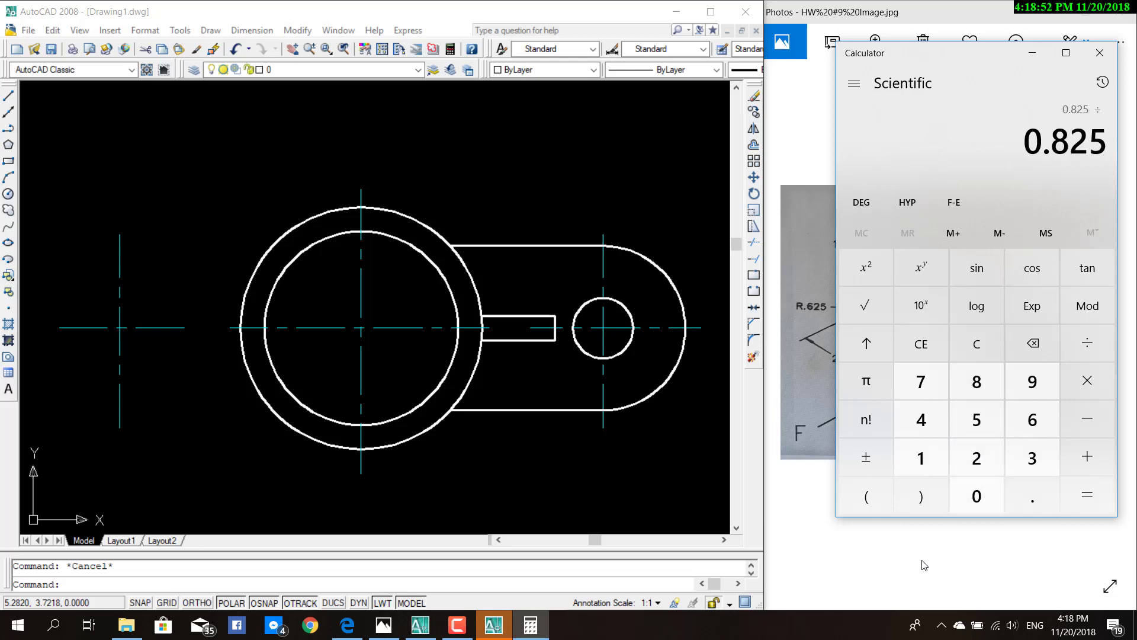
pyautogui.write('2')
pyautogui.press('Return')
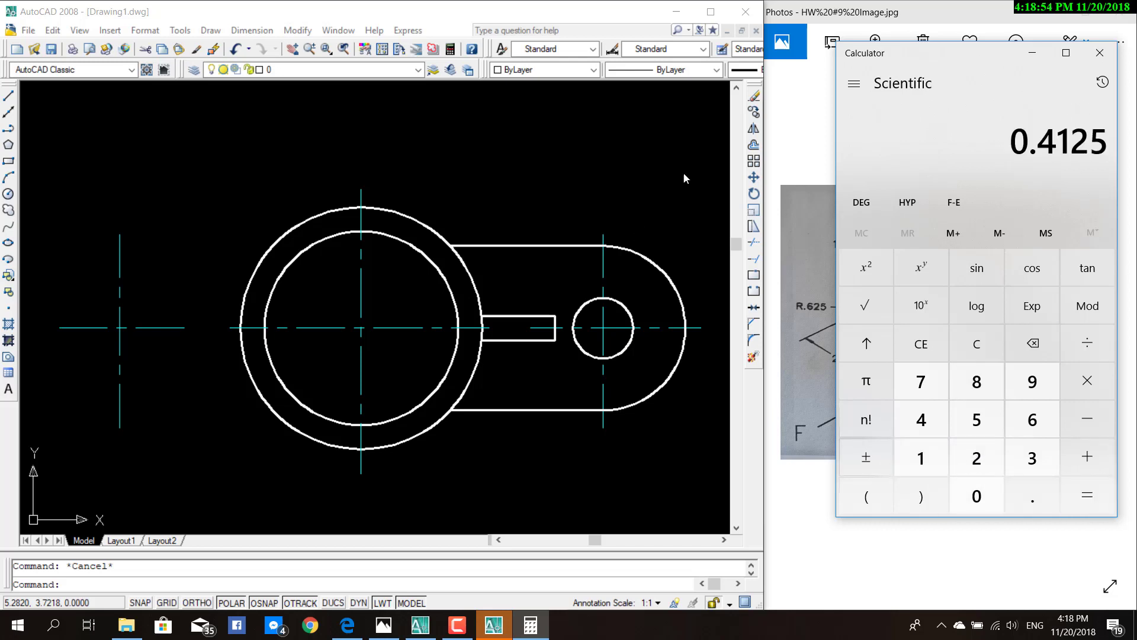
pyautogui.click(403, 306)
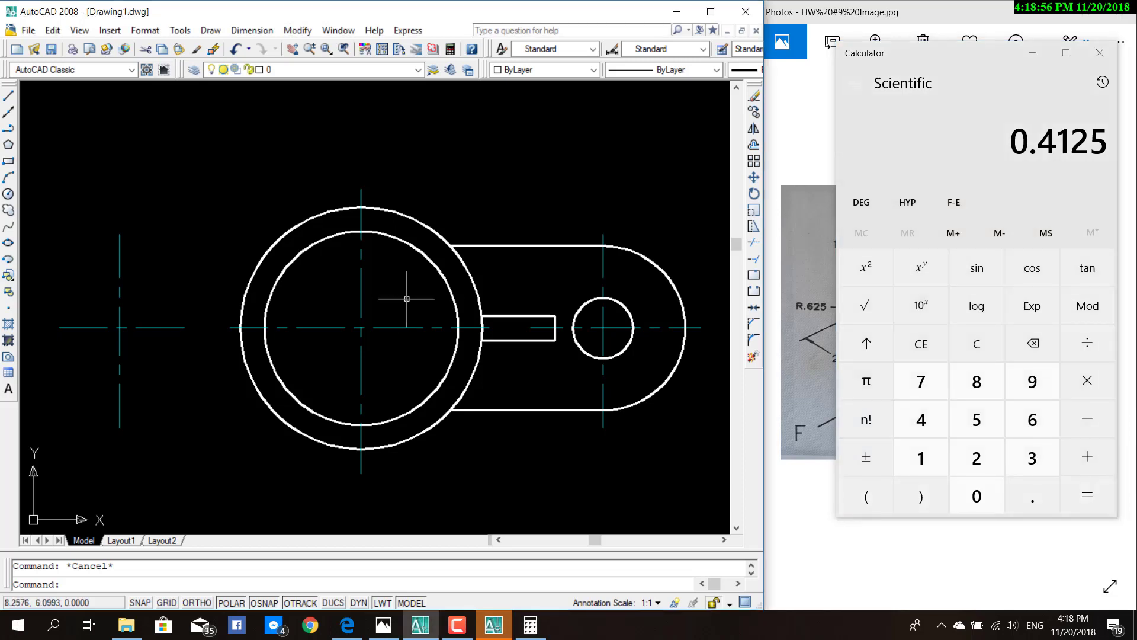
# Step: Start a line 0.4125 from the tracked left centre-line point and close Calculator
pyautogui.click(9, 98)
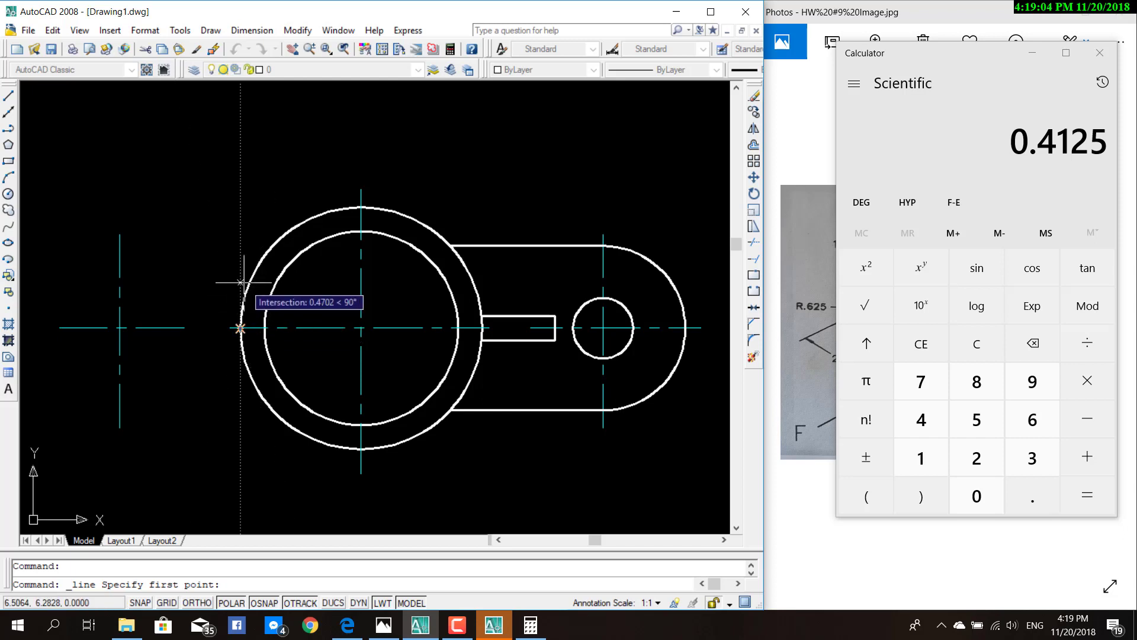
pyautogui.write('0')
pyautogui.press('BackSpace')
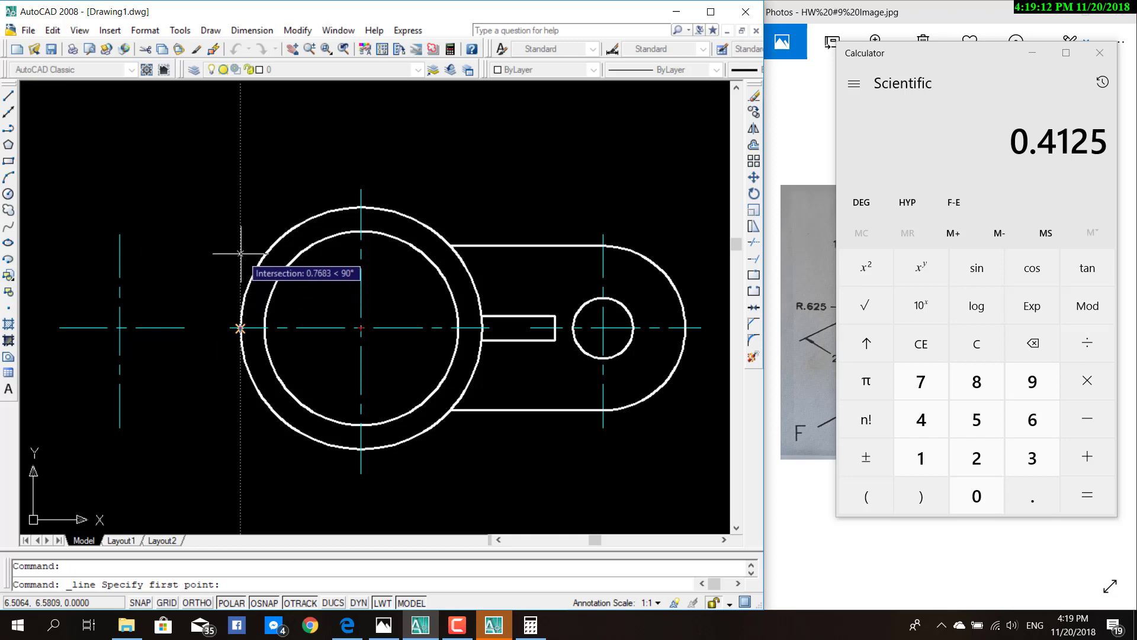
pyautogui.write('0.')
pyautogui.write('4125')
pyautogui.press('Return')
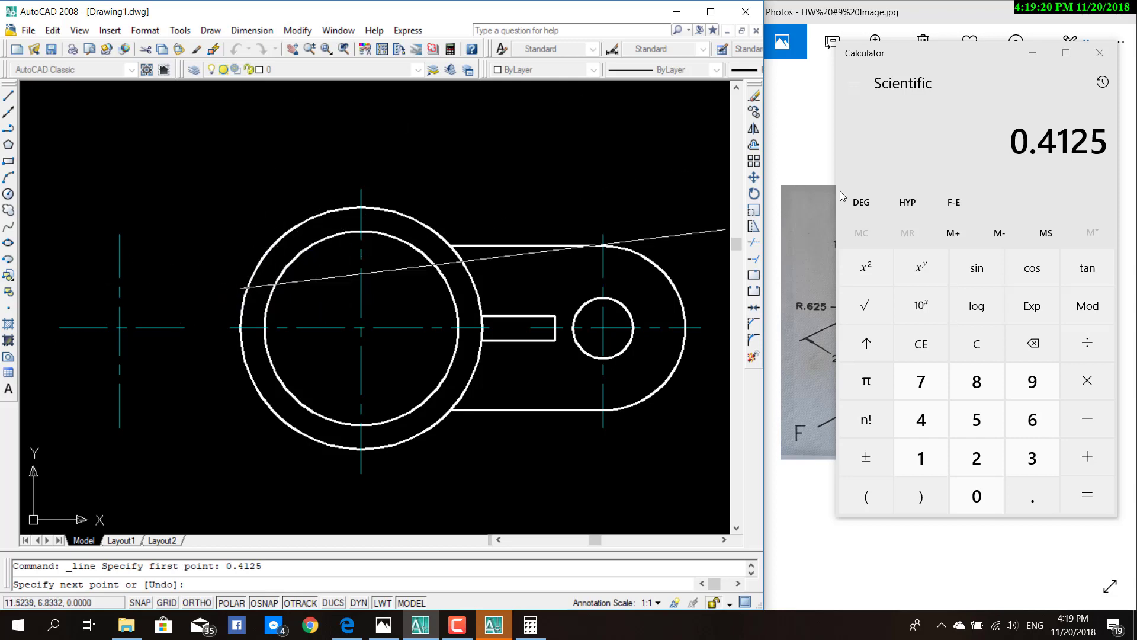
pyautogui.click(1100, 53)
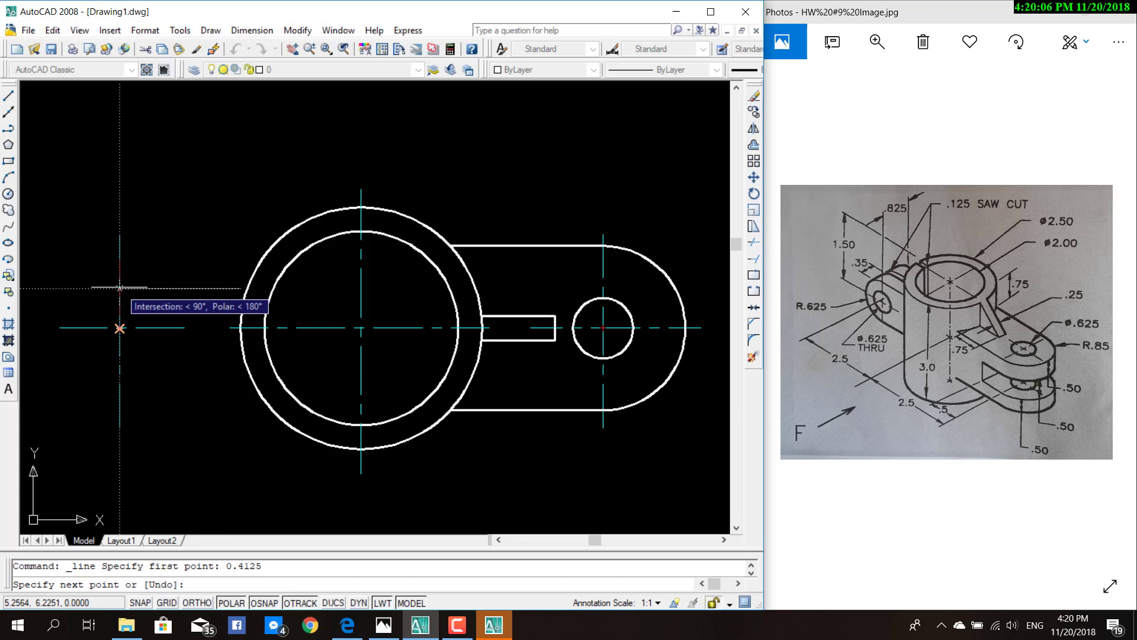
# Step: Draw the tab's top edge to the left centre line, a 0.35 edge, and bottom edge to the inner circle
pyautogui.scroll(5, 119, 288)
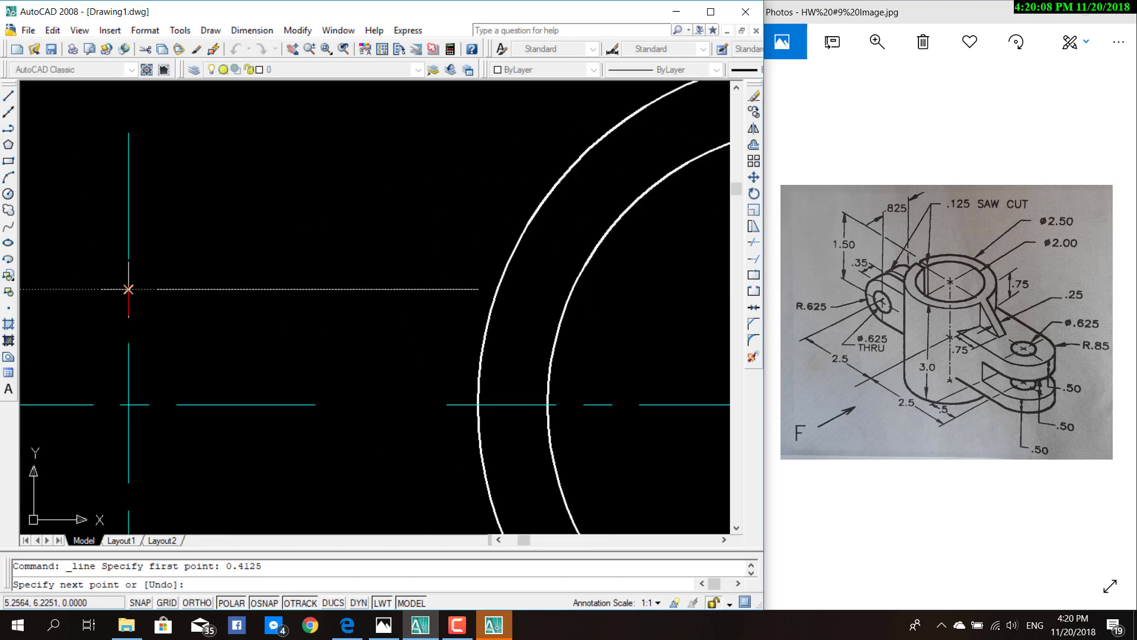
pyautogui.click(128, 288)
pyautogui.scroll(-2, 155, 318)
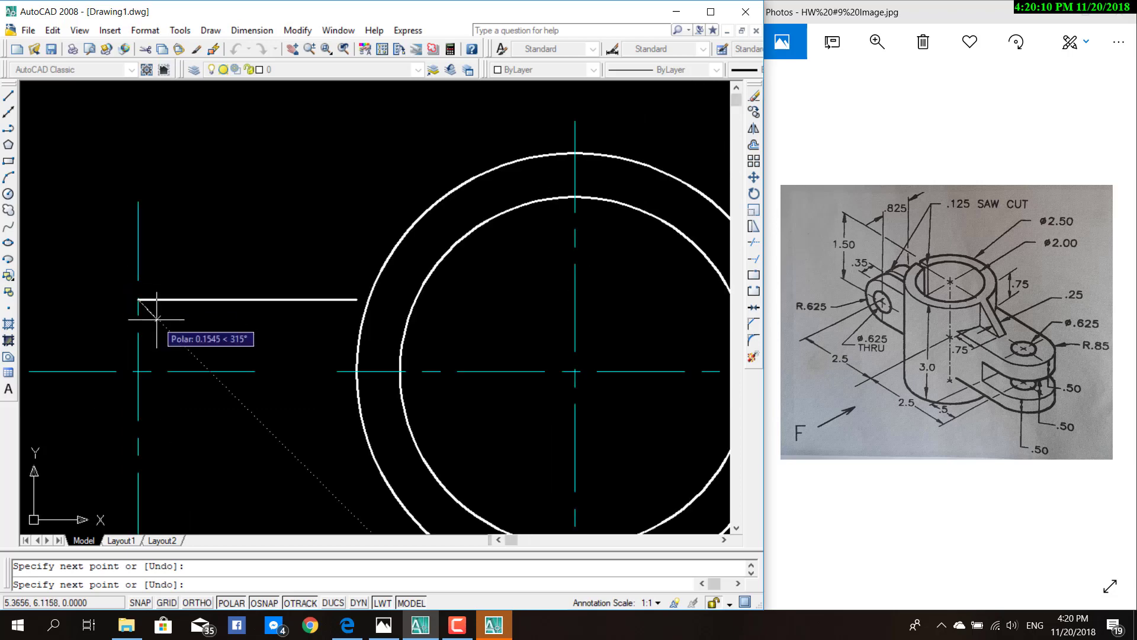
pyautogui.scroll(-2, 157, 318)
pyautogui.write('0.35')
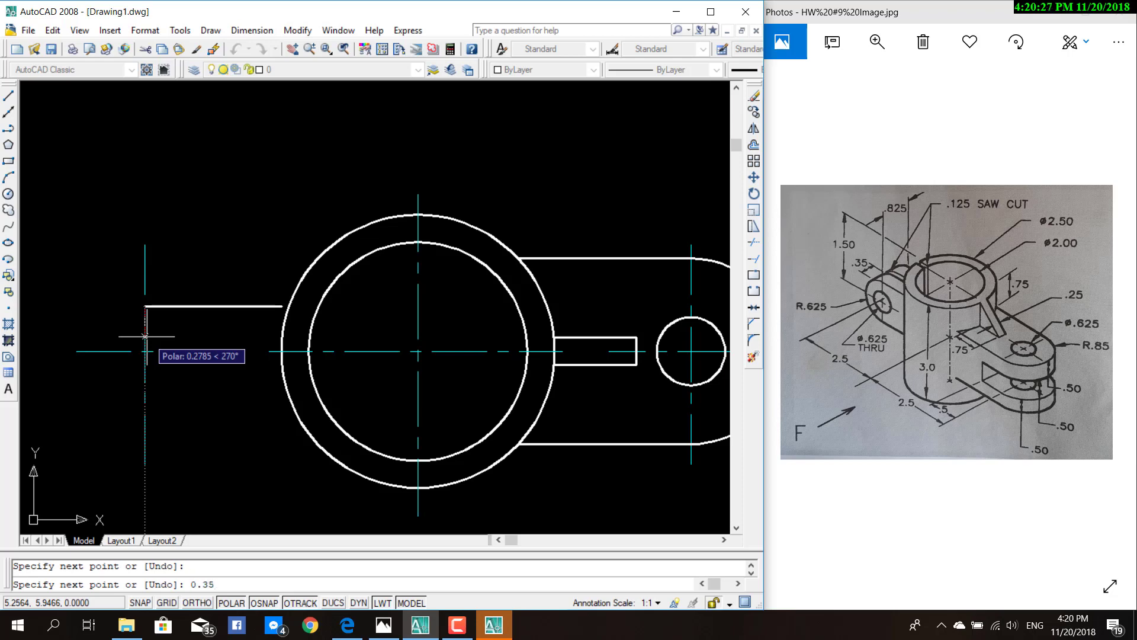
pyautogui.press('Return')
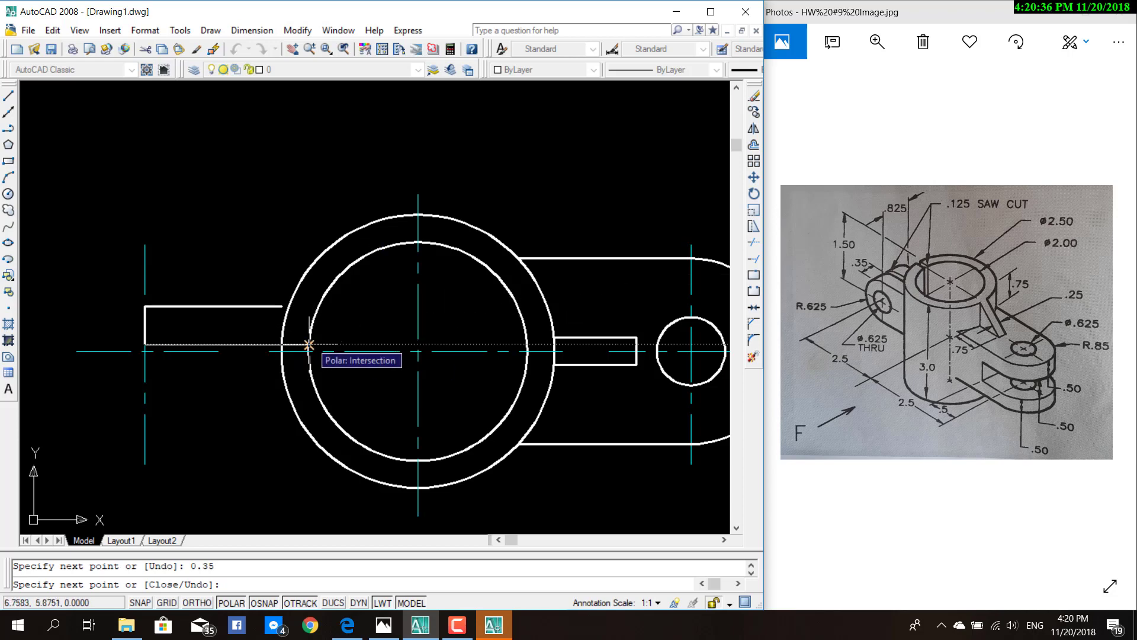
pyautogui.click(309, 344)
pyautogui.press('Escape')
# Step: Grip-stretch the tab's top edge end onto the outer circle
pyautogui.scroll(5, 264, 311)
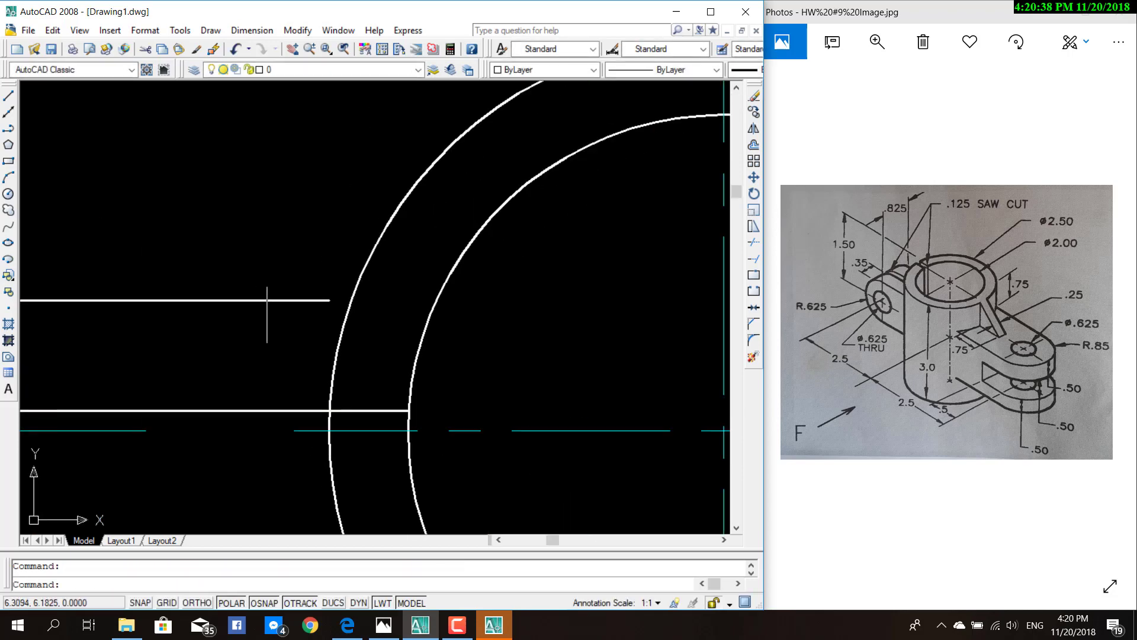
pyautogui.click(311, 300)
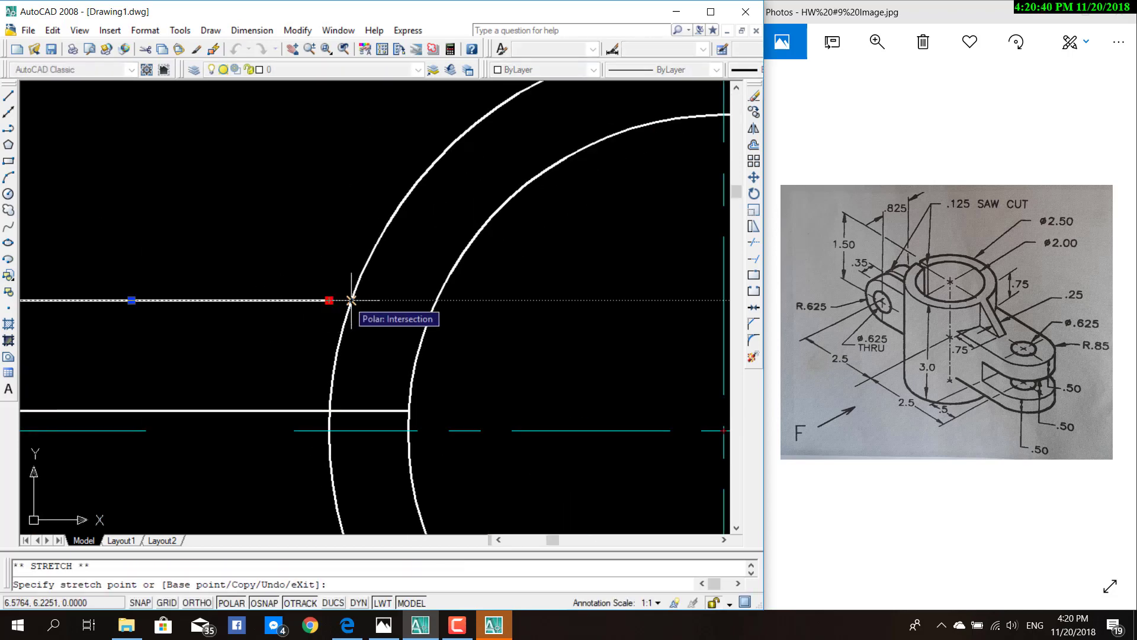
pyautogui.click(351, 300)
pyautogui.press('Escape')
pyautogui.scroll(-5, 244, 318)
pyautogui.moveTo(107, 416); pyautogui.dragTo(224, 388, button='middle')
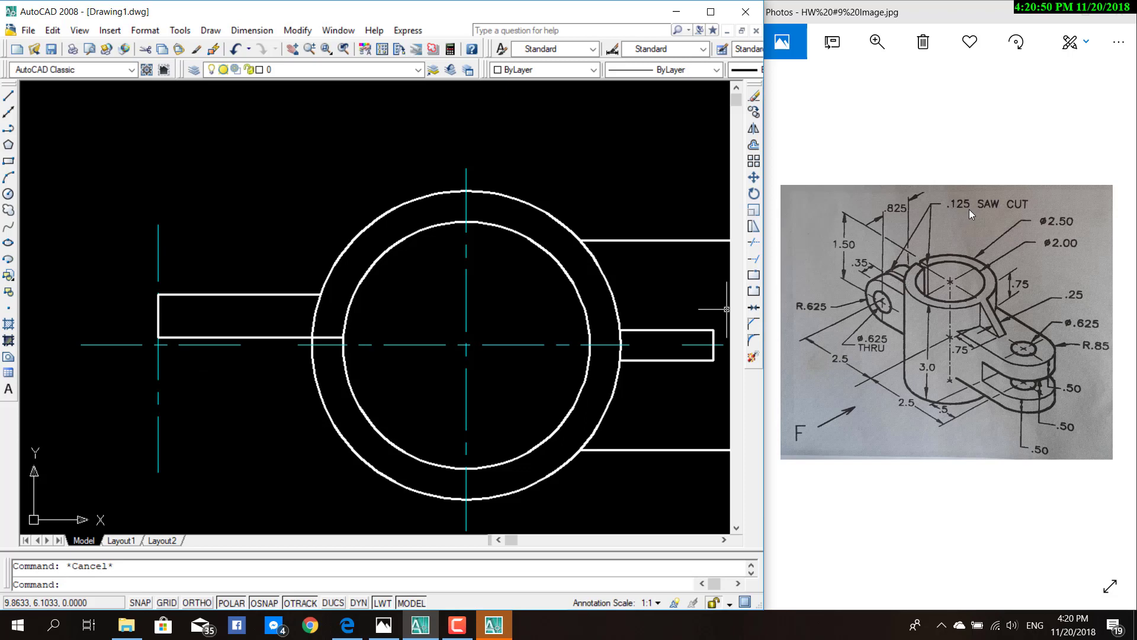
# Step: Draw the saw-cut line 0.125 below the tab corner to the outer circle
pyautogui.click(8, 95)
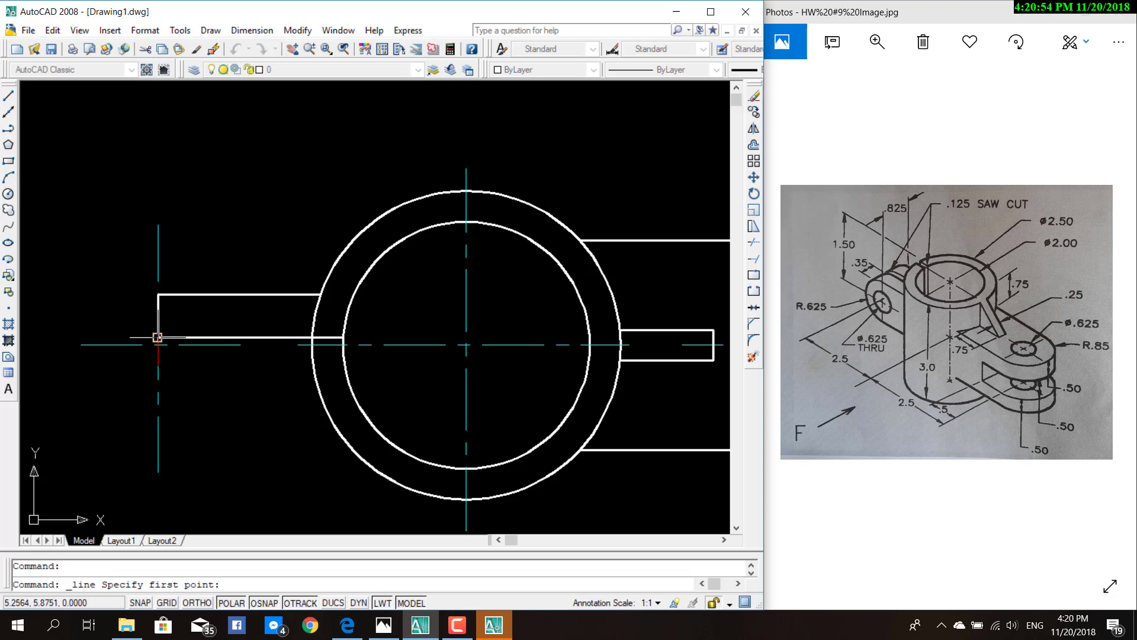
pyautogui.scroll(5, 157, 337)
pyautogui.write('0.125')
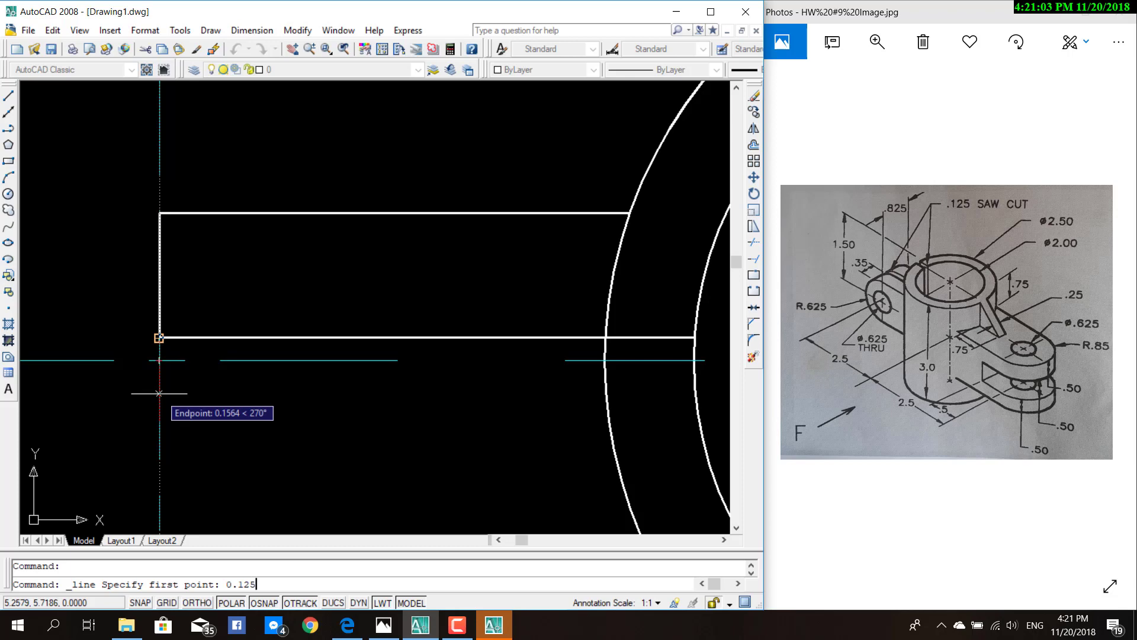
pyautogui.press('Return')
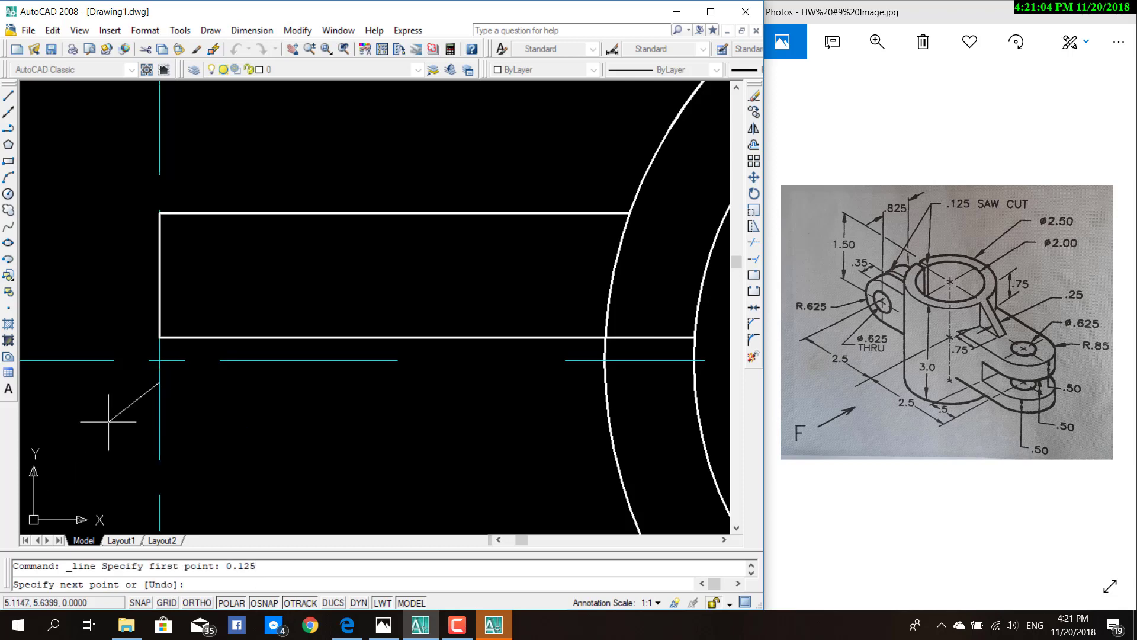
pyautogui.click(606, 382)
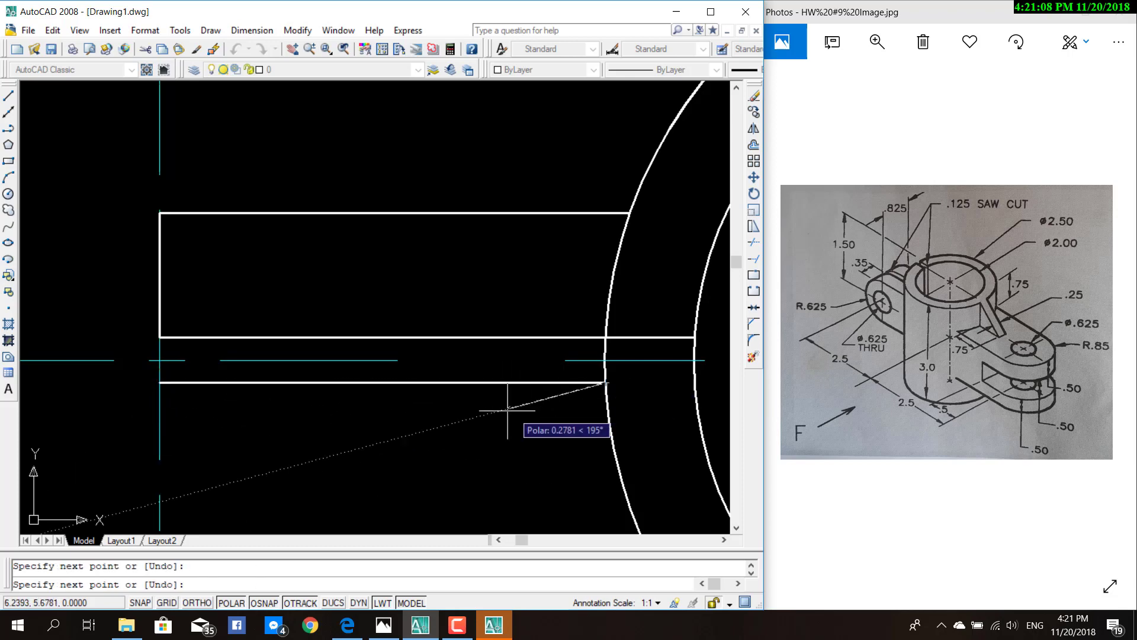
pyautogui.scroll(-2, 496, 409)
pyautogui.press('Escape')
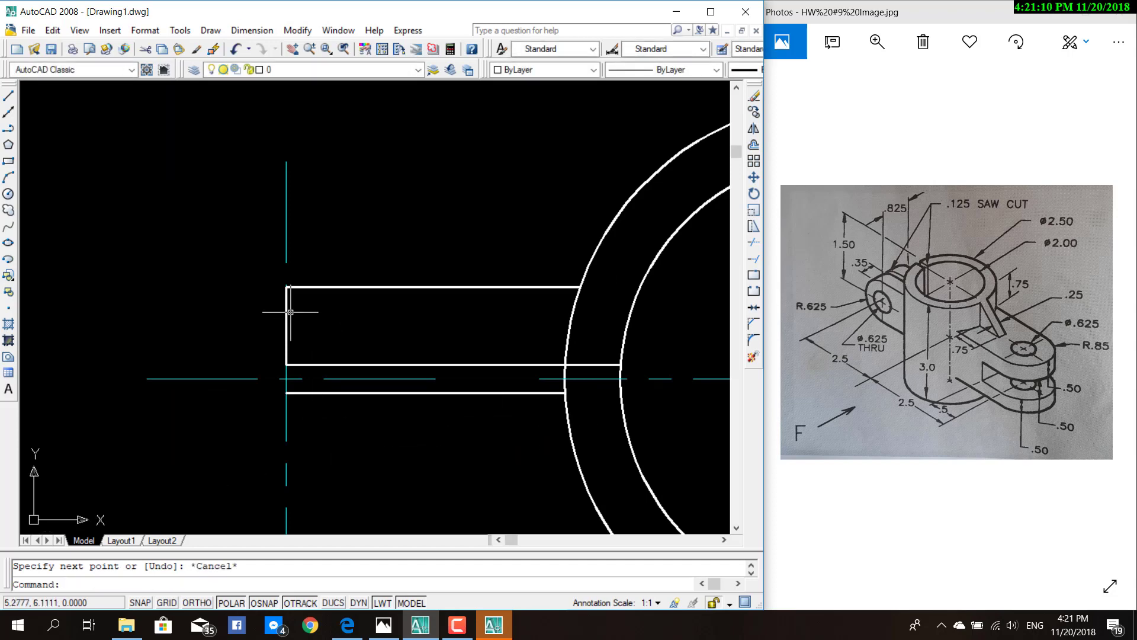
# Step: Draw the jaw's bottom edge 0.35 below the corner to the outer circle
pyautogui.moveTo(380, 463); pyautogui.dragTo(446, 373, button='middle')
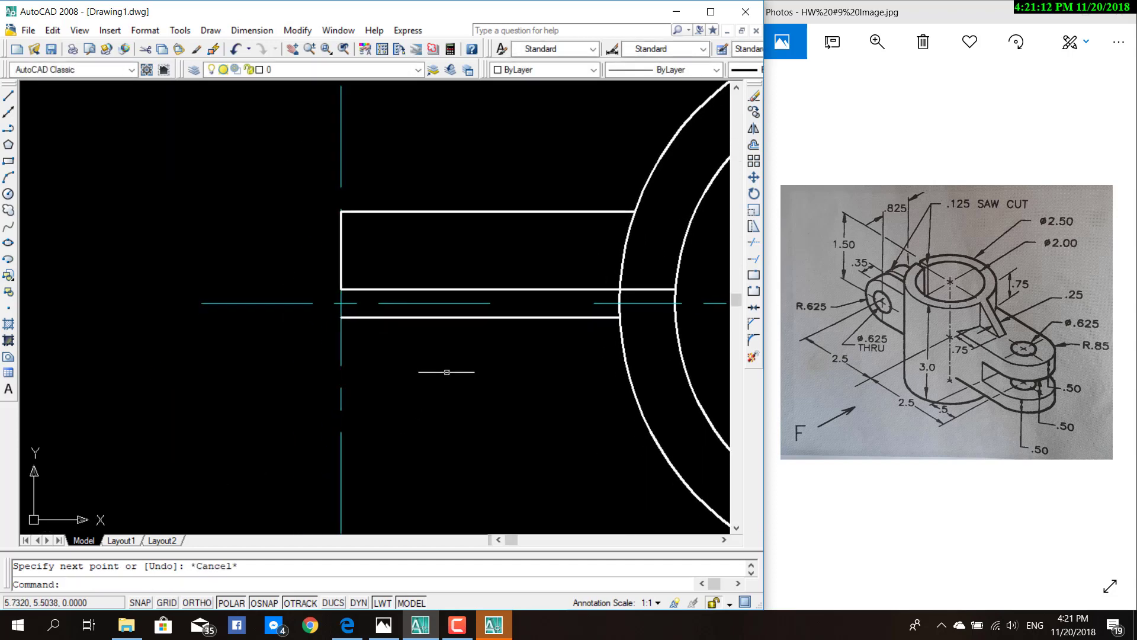
pyautogui.click(8, 96)
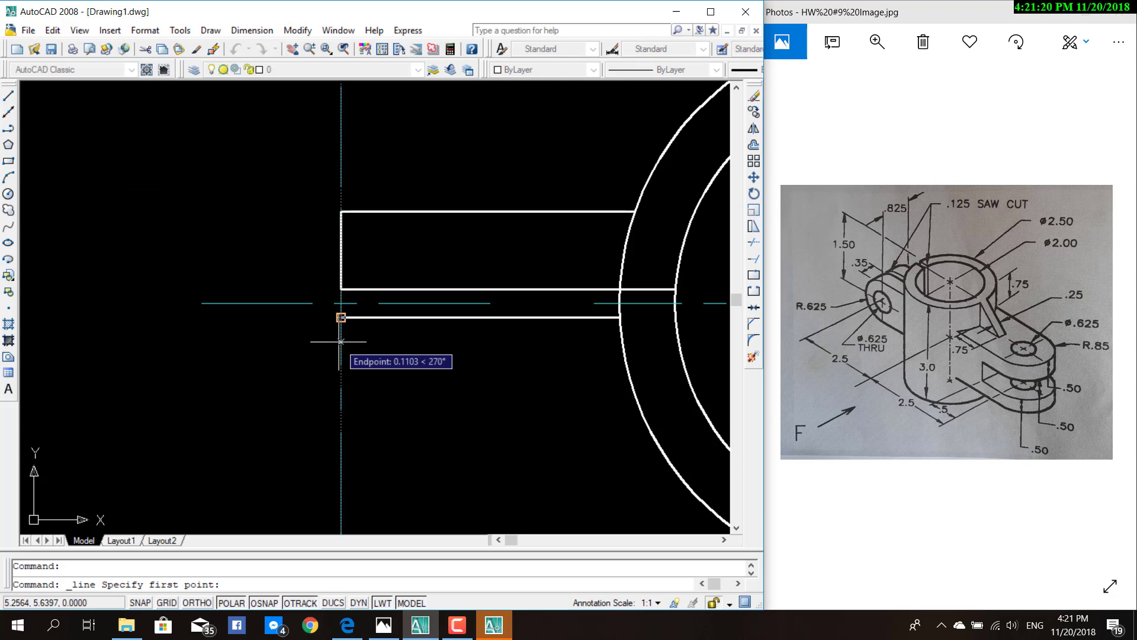
pyautogui.write('0.35')
pyautogui.press('Return')
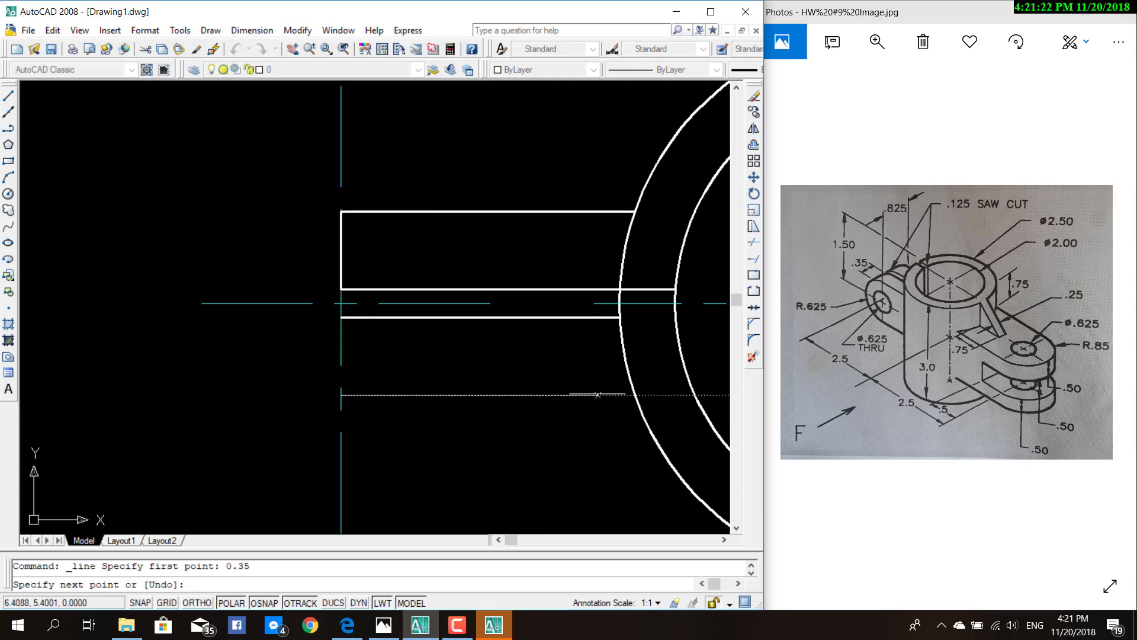
pyautogui.click(634, 395)
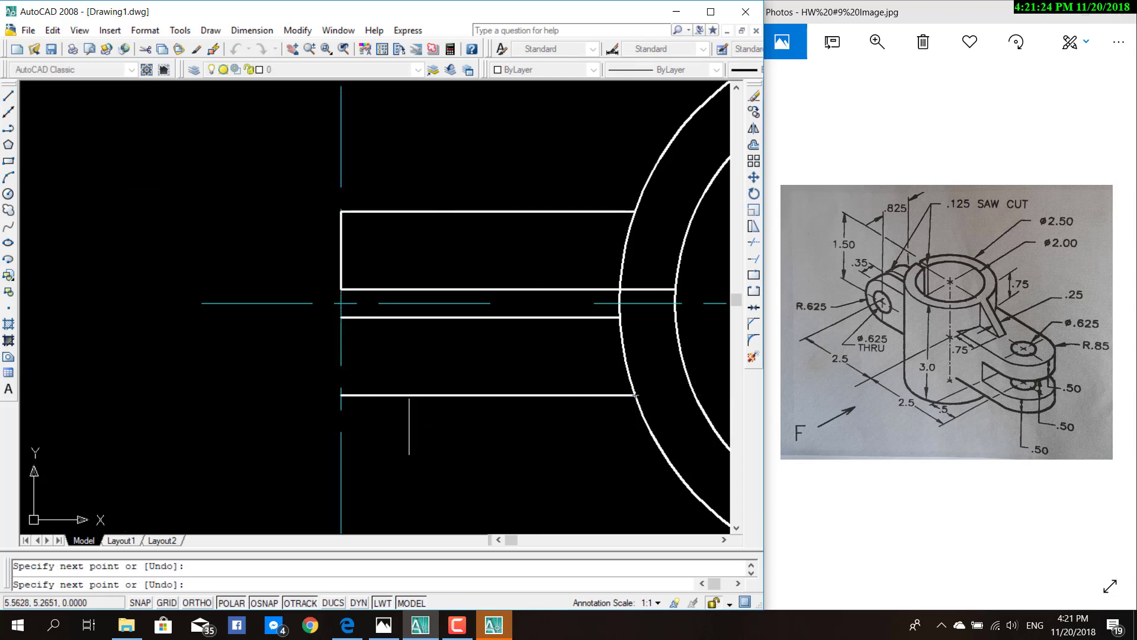
pyautogui.press('Escape')
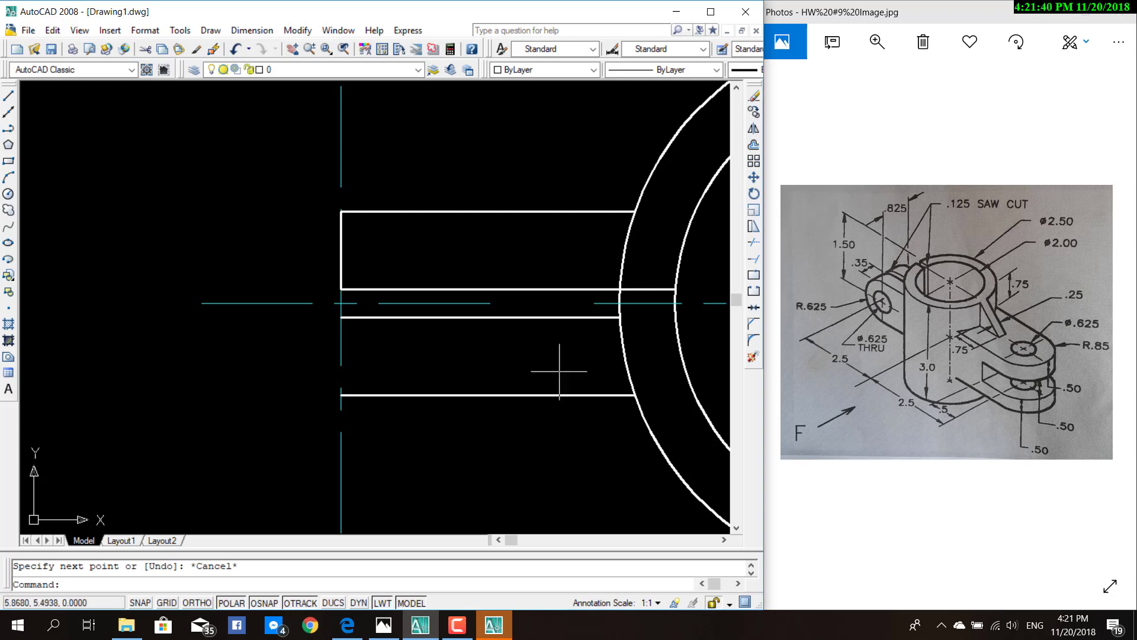
# Step: Extend the upper jaw 0.625 left and close its left end down to the saw-cut gap
pyautogui.click(8, 94)
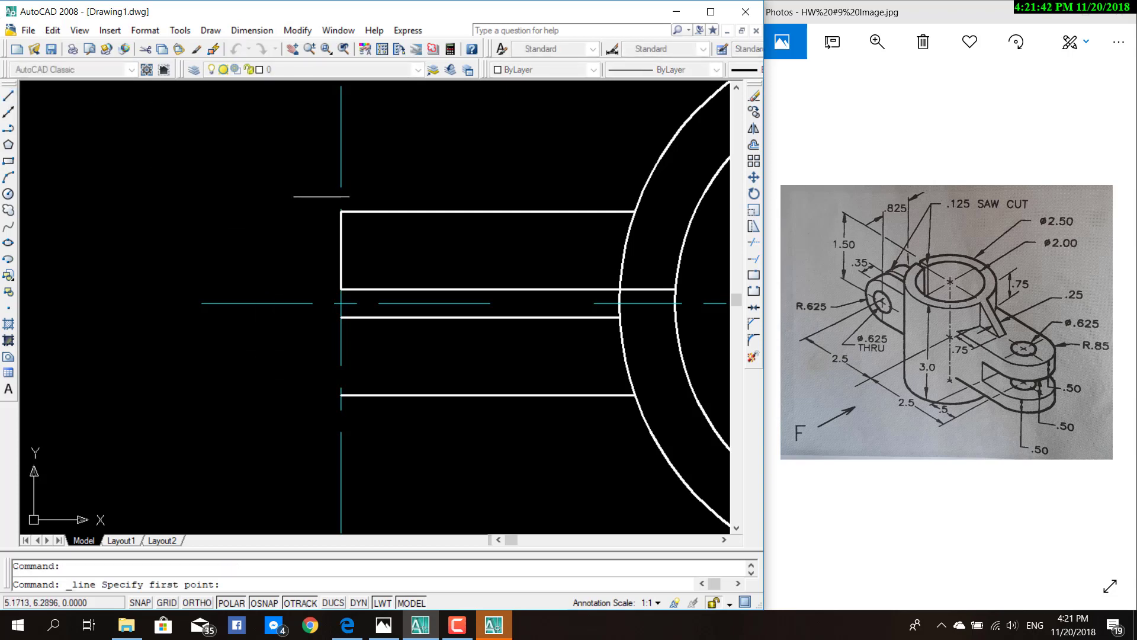
pyautogui.click(340, 211)
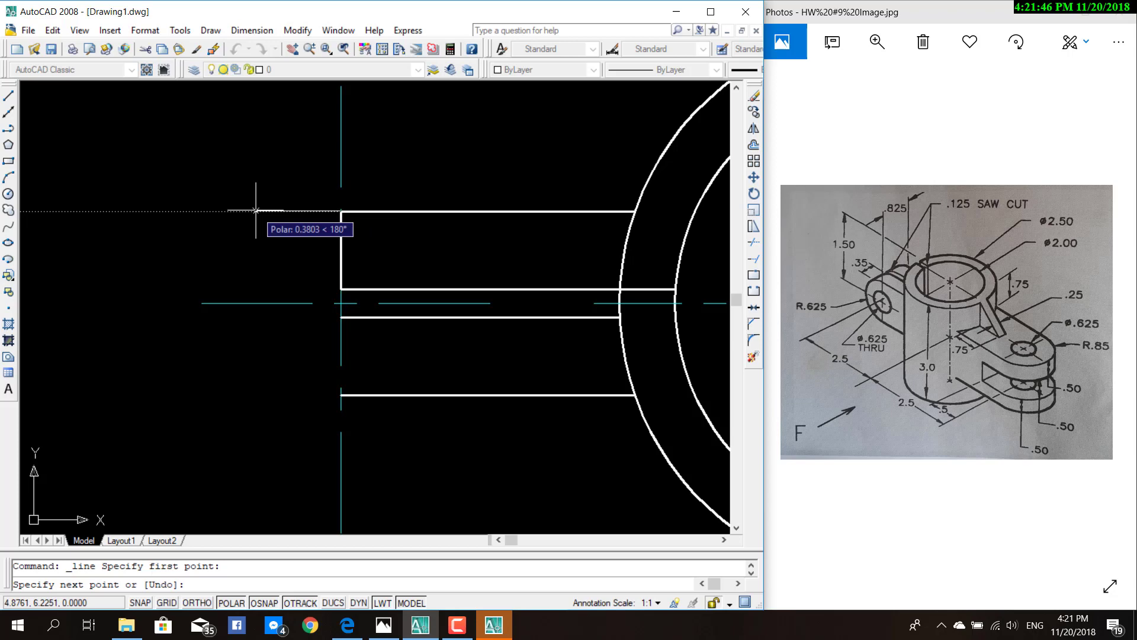
pyautogui.write('0.625')
pyautogui.press('Return')
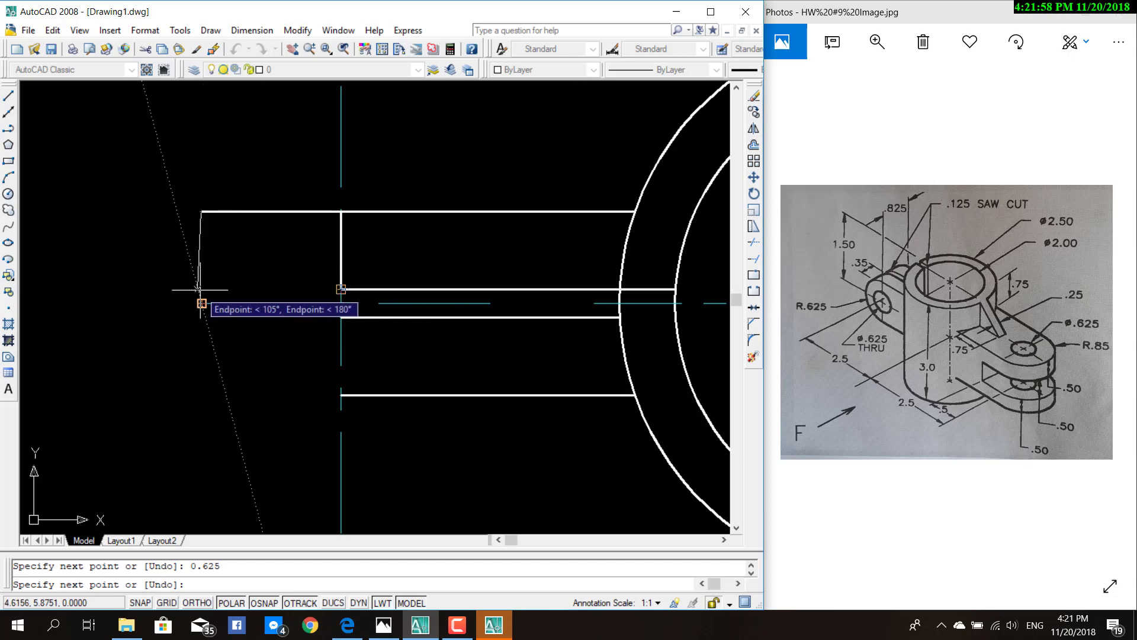
pyautogui.click(202, 289)
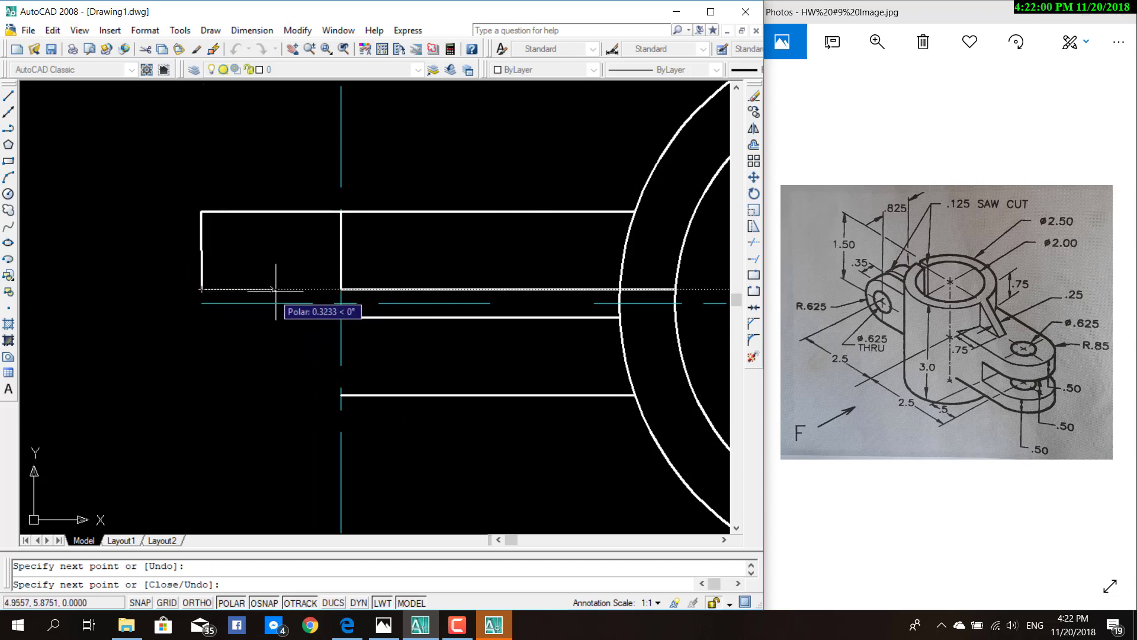
pyautogui.hotkey('ctrl', 'z')
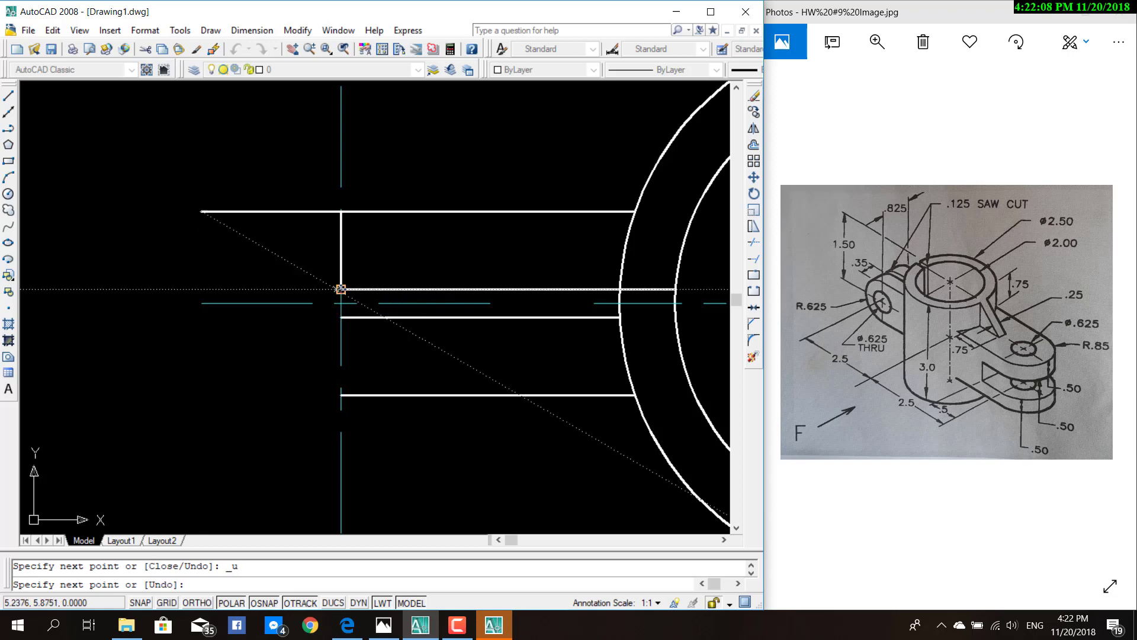
pyautogui.click(201, 288)
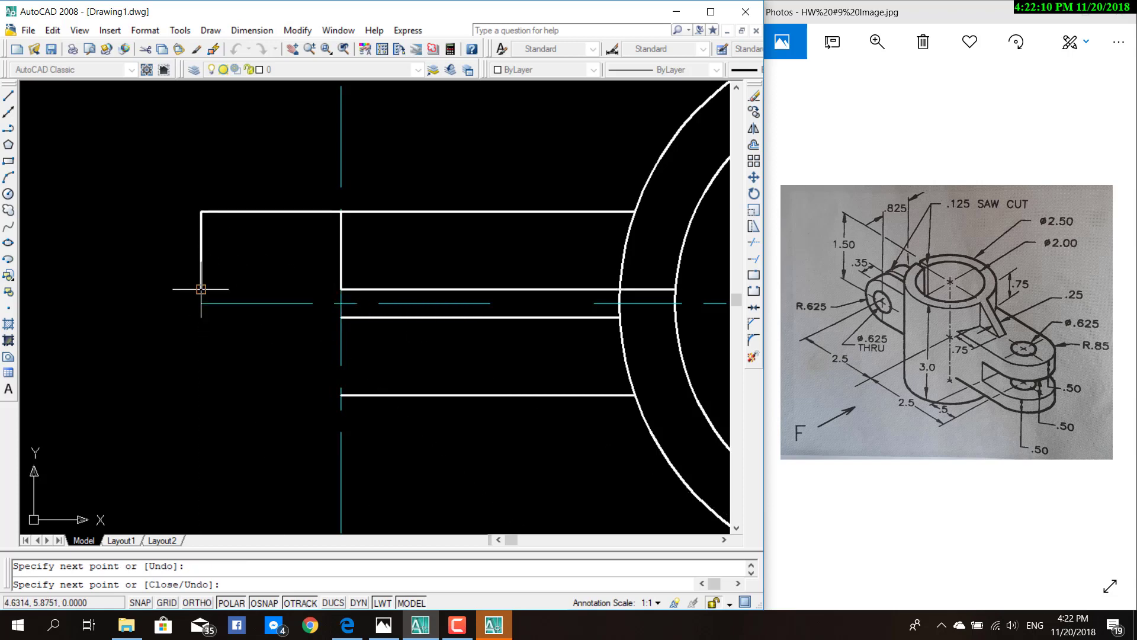
pyautogui.click(341, 289)
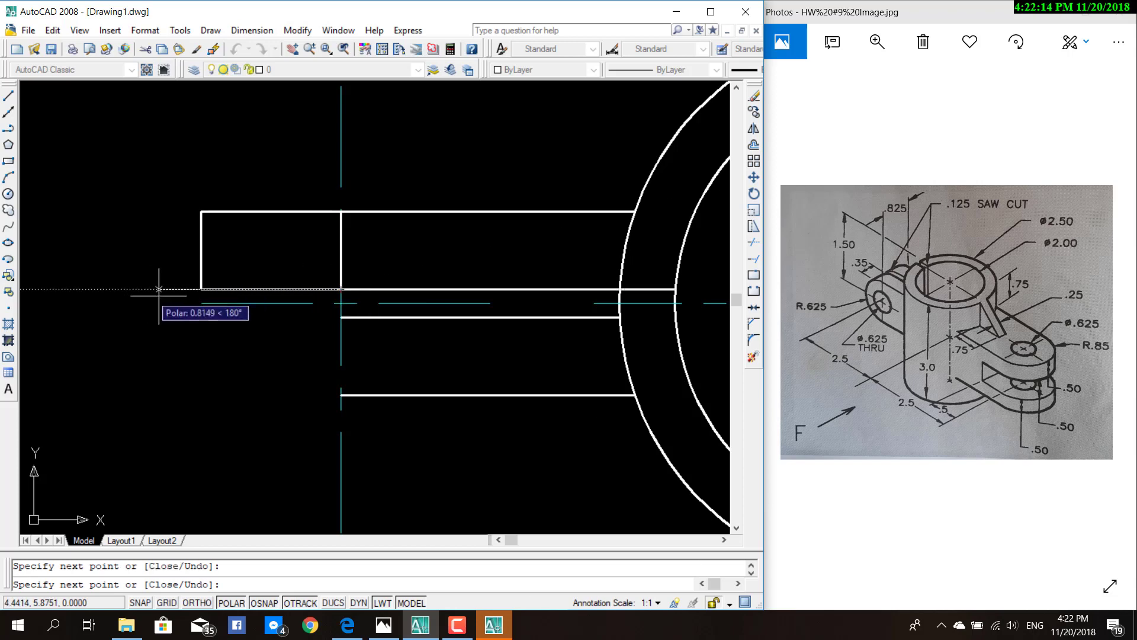
pyautogui.press('Escape')
# Step: Erase the arm's old left vertical edge
pyautogui.click(345, 259)
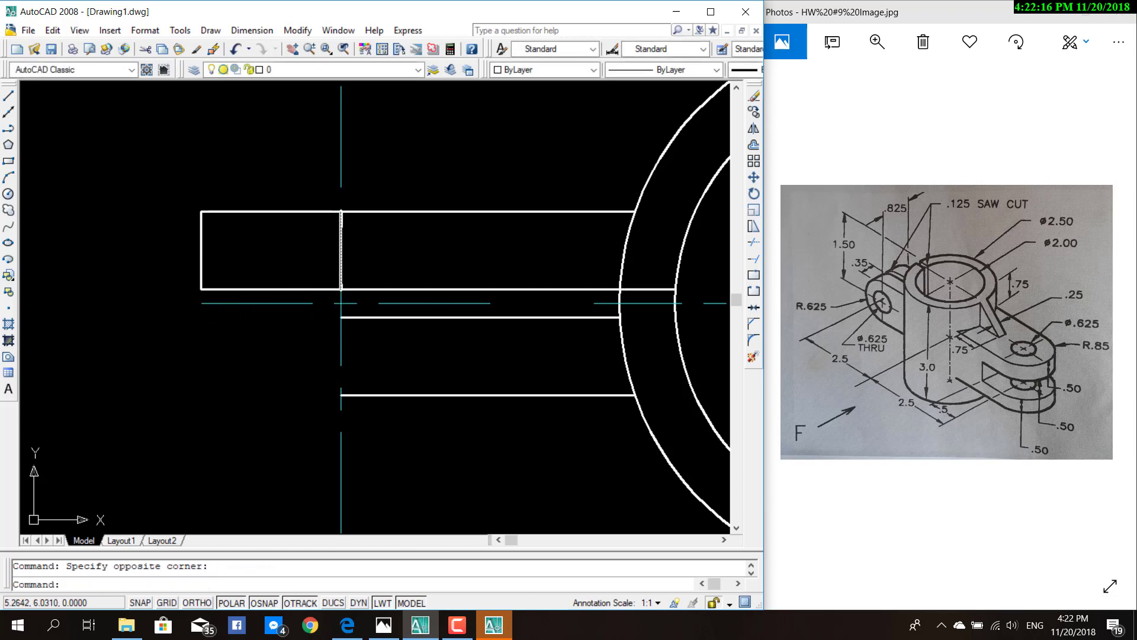
pyautogui.click(336, 254)
pyautogui.press('Delete')
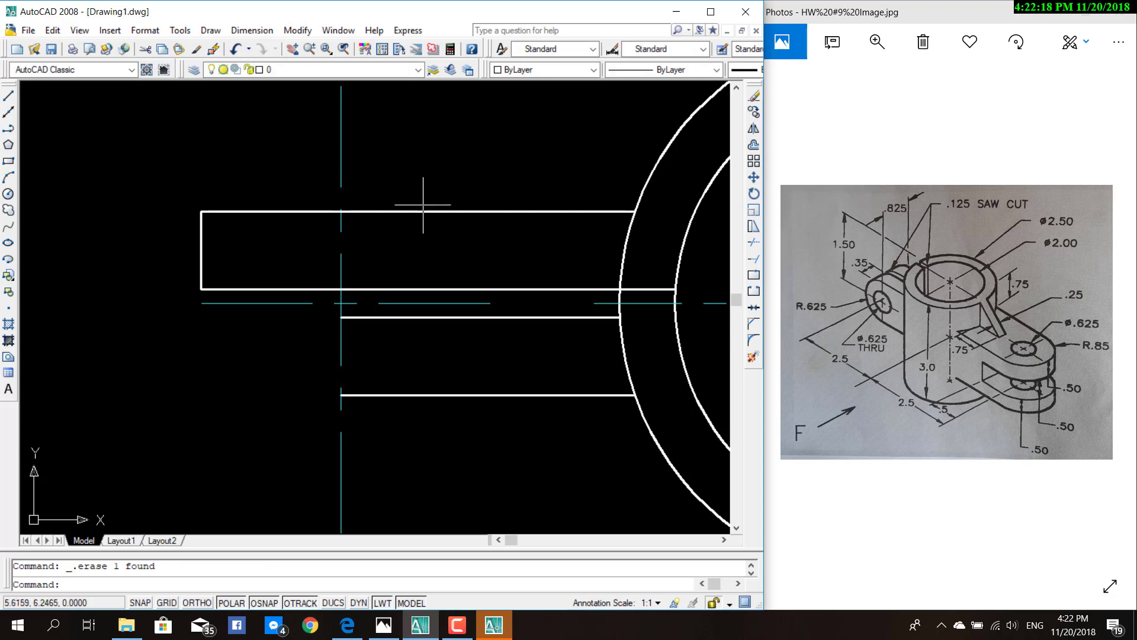
pyautogui.press('Escape')
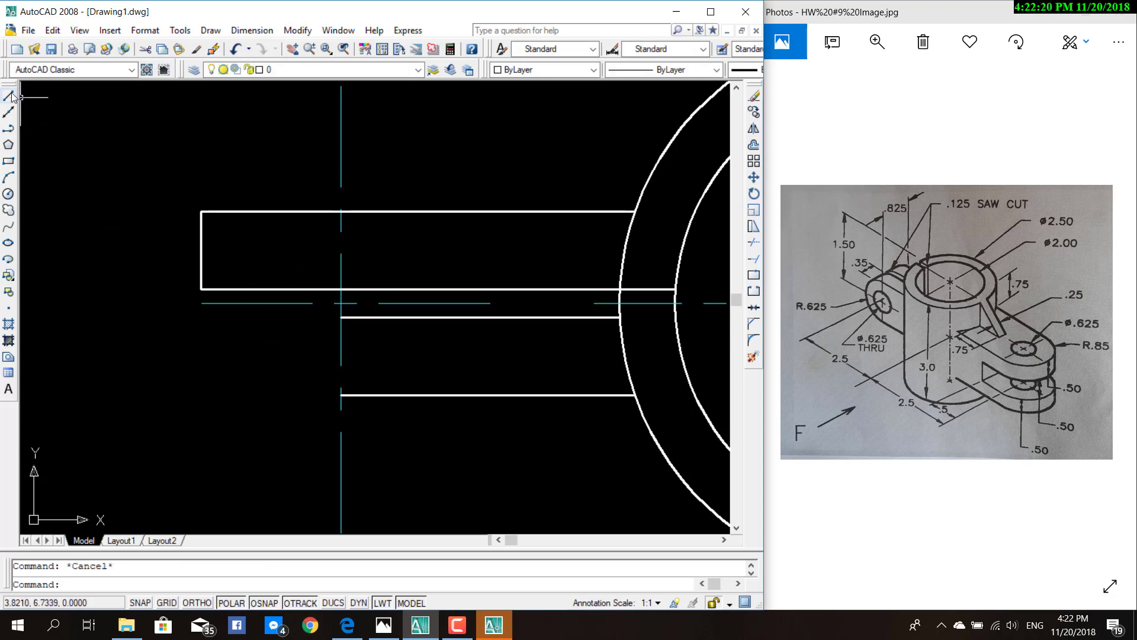
# Step: Draw the lower jaw's new left edge from its top-left point down to its bottom
pyautogui.click(8, 95)
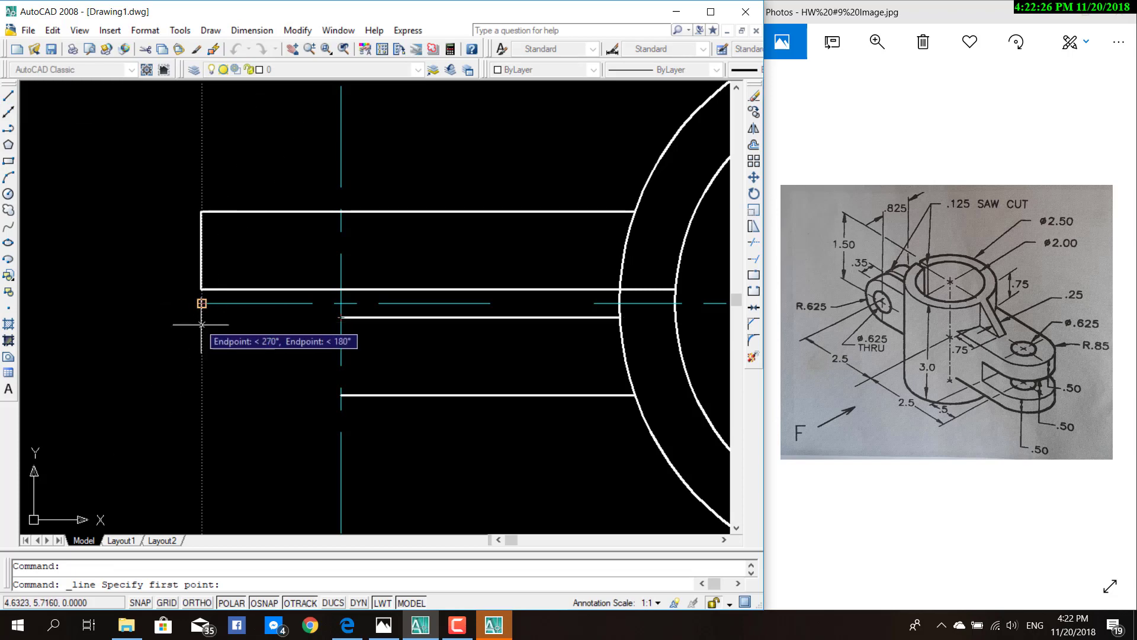
pyautogui.press('Escape')
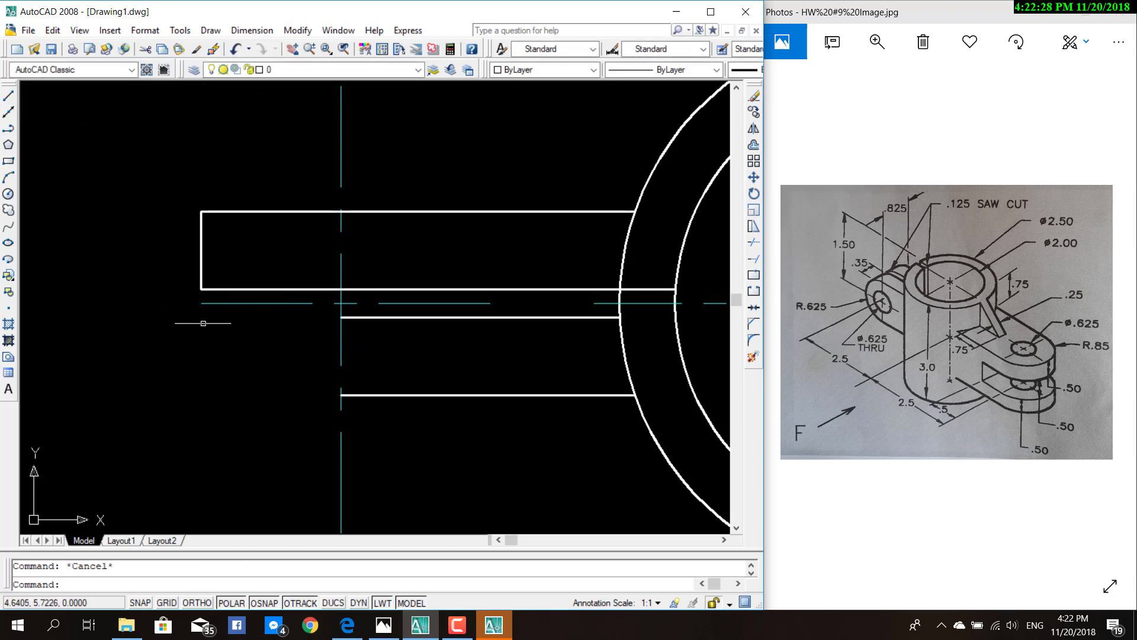
pyautogui.click(8, 96)
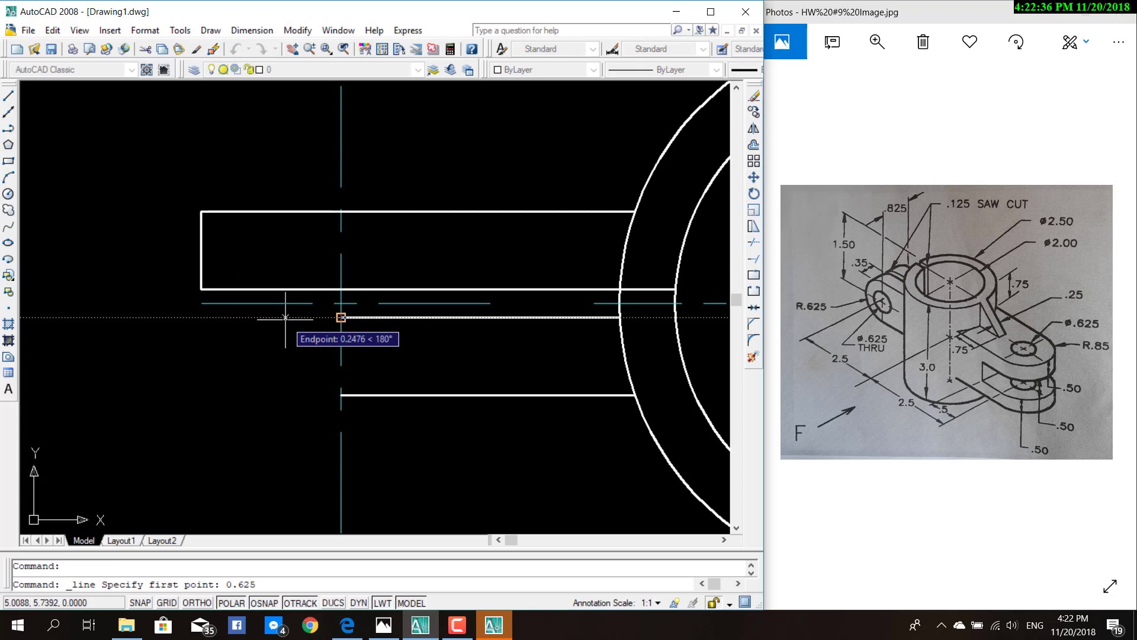
pyautogui.press('Return')
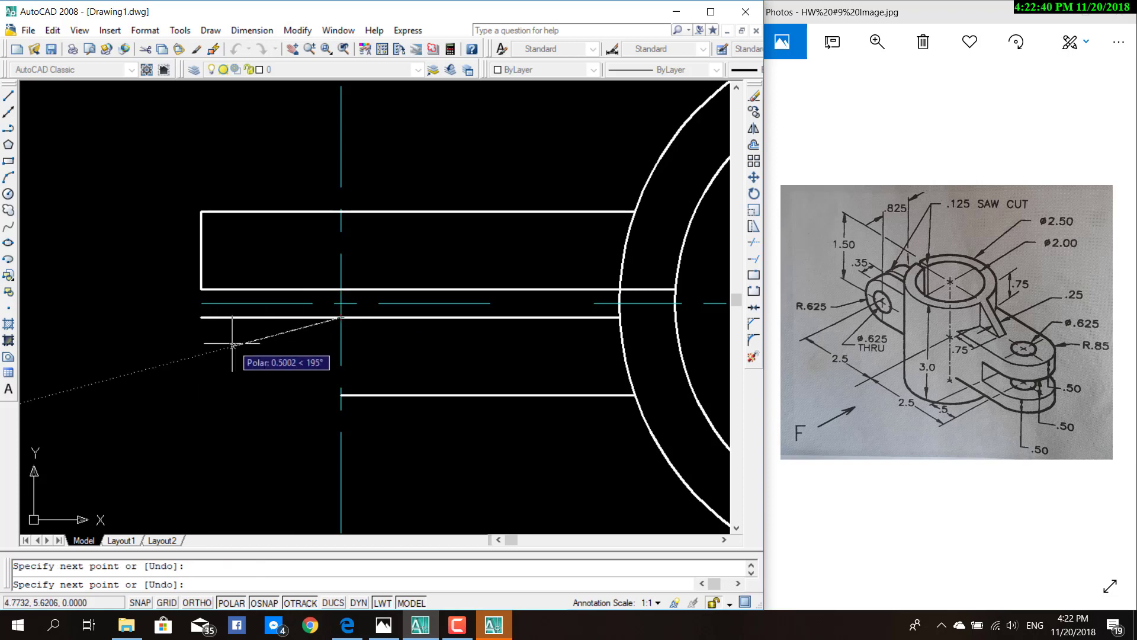
pyautogui.press('Escape')
pyautogui.click(9, 95)
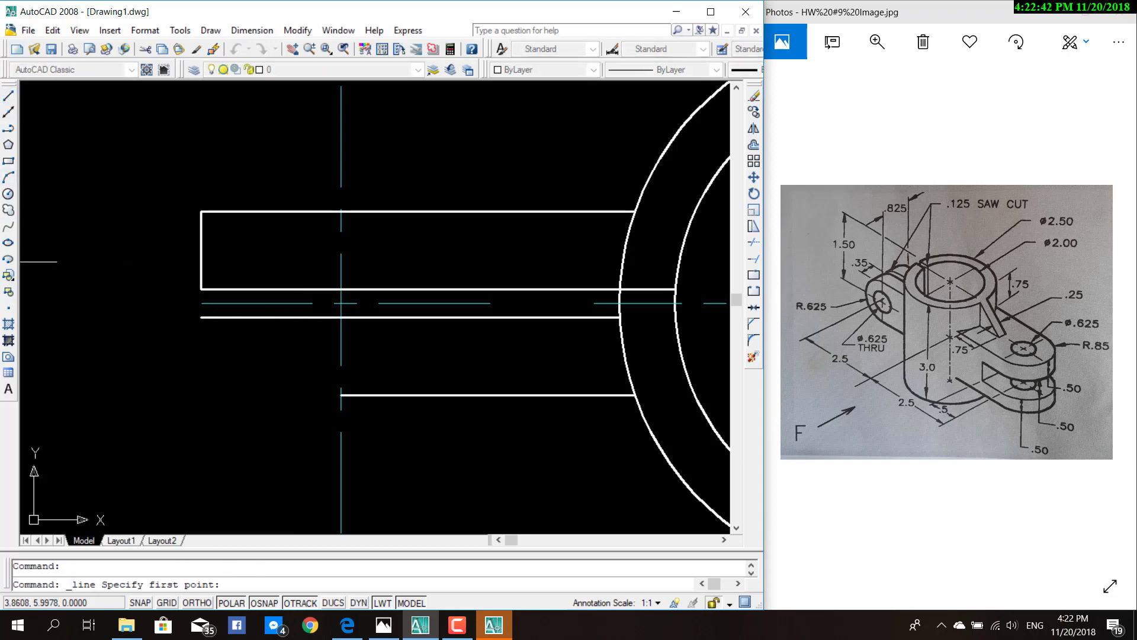
pyautogui.click(201, 317)
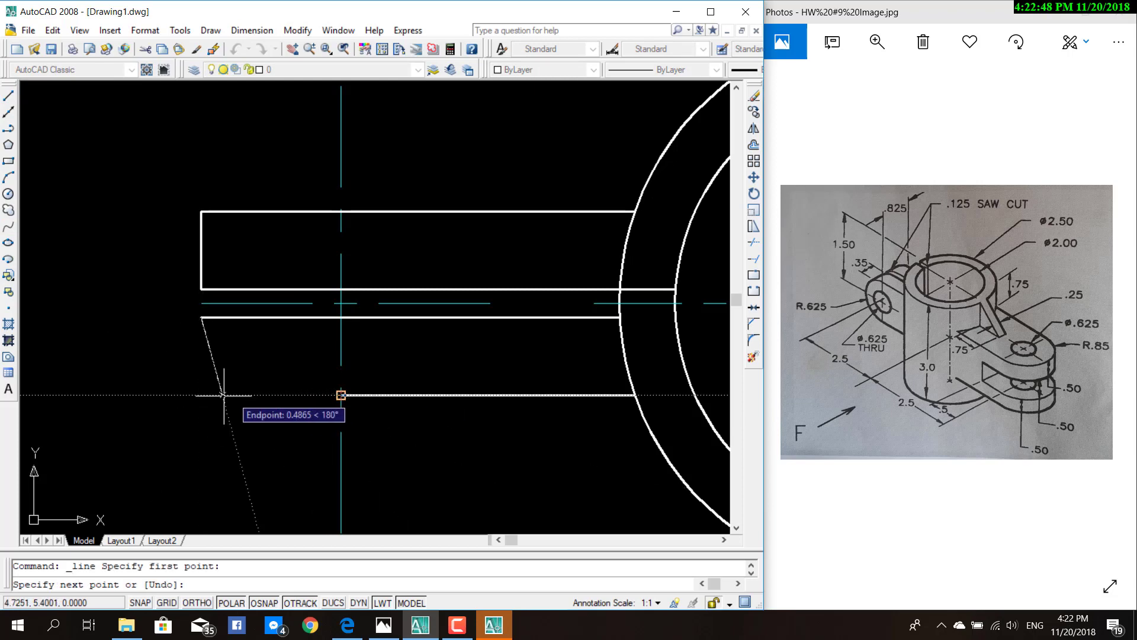
pyautogui.click(202, 395)
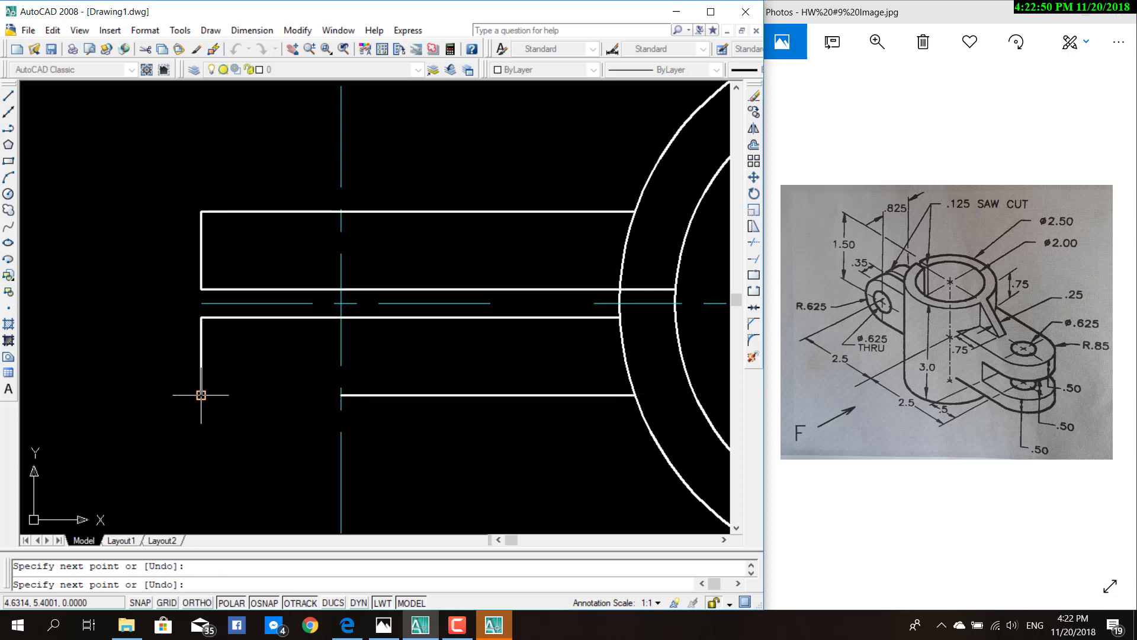
pyautogui.press('Escape')
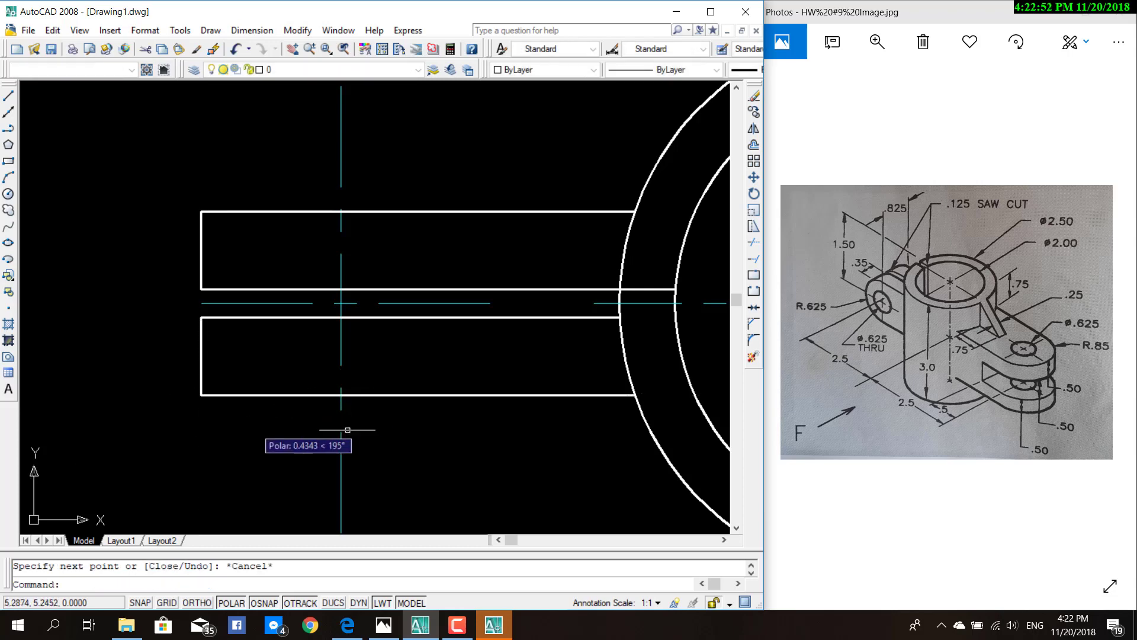
pyautogui.scroll(5, 267, 415)
# Step: Grip-stretch the lower slot line's endpoint onto the inner circle
pyautogui.scroll(-4, 56, 299)
pyautogui.moveTo(56, 299); pyautogui.dragTo(347, 318, button='middle')
pyautogui.scroll(-2, 300, 279)
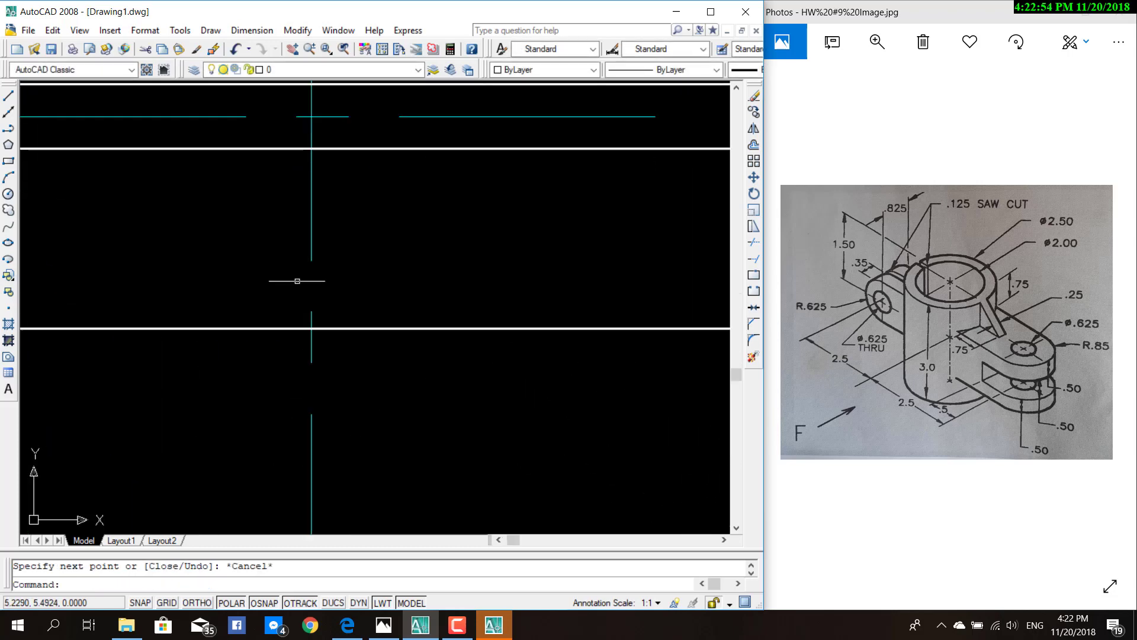
pyautogui.moveTo(312, 278)
pyautogui.mouseDown(button='middle')
pyautogui.moveTo(360, 407)
pyautogui.moveTo(382, 397)
pyautogui.moveTo(225, 239)
pyautogui.mouseUp(button='middle')
pyautogui.scroll(-4, 382, 397)
pyautogui.scroll(-2, 302, 352)
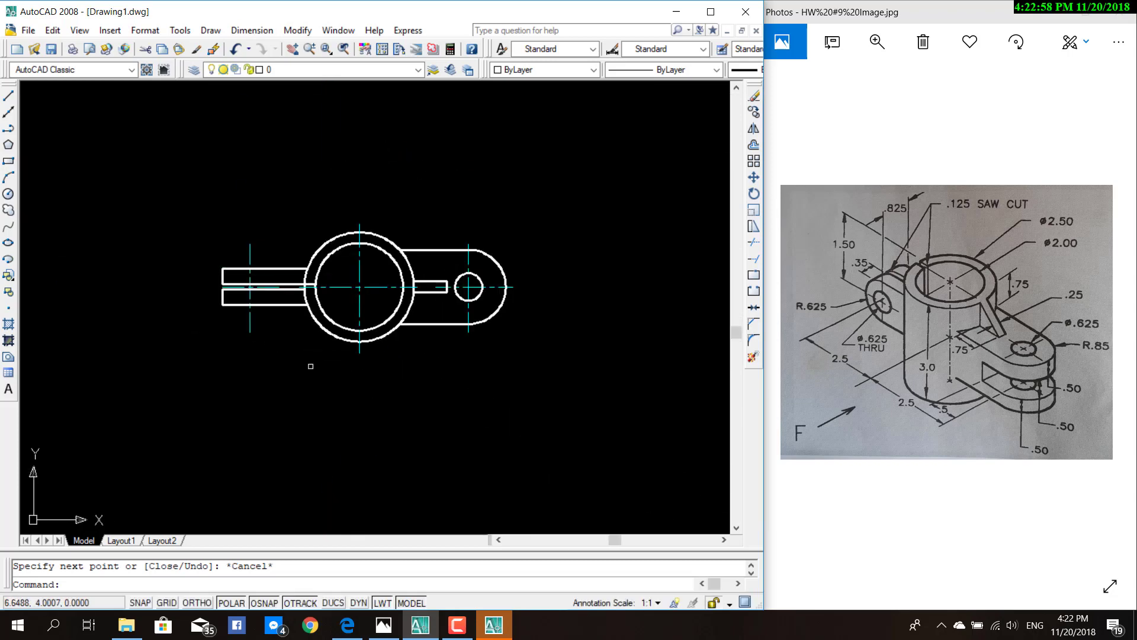
pyautogui.scroll(2, 280, 326)
pyautogui.scroll(2, 312, 323)
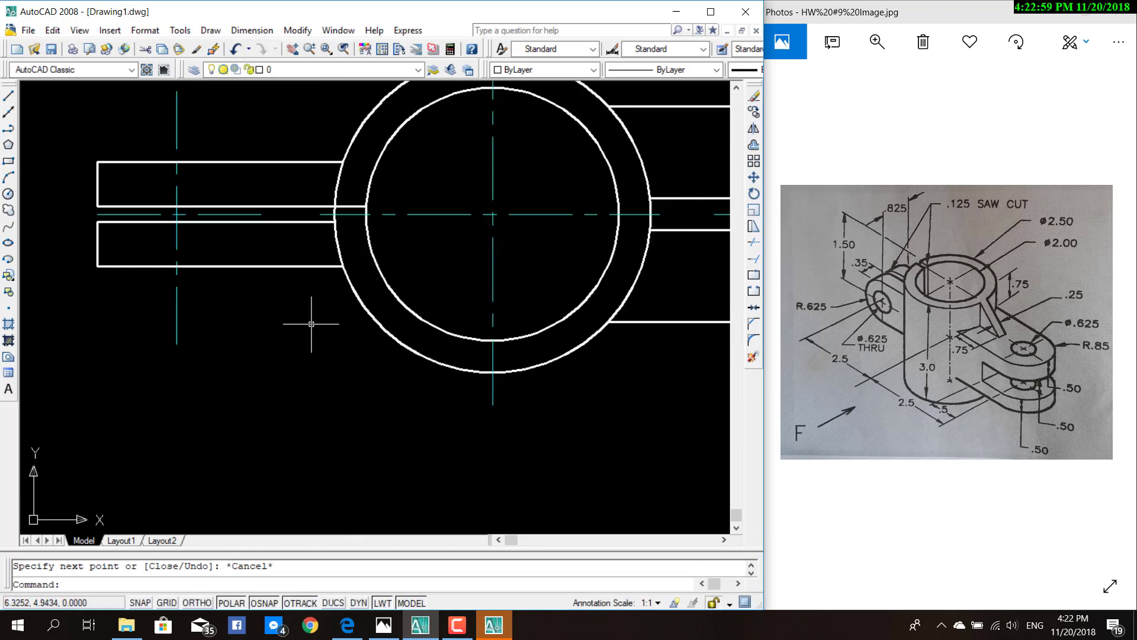
pyautogui.click(311, 220)
pyautogui.click(334, 222)
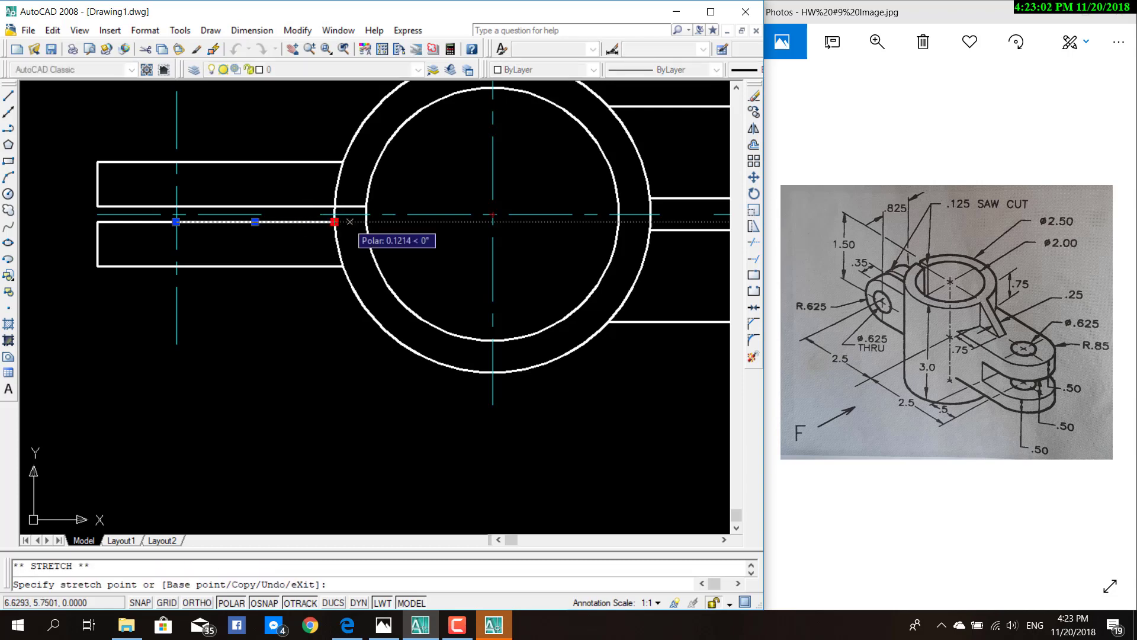
pyautogui.scroll(2, 366, 222)
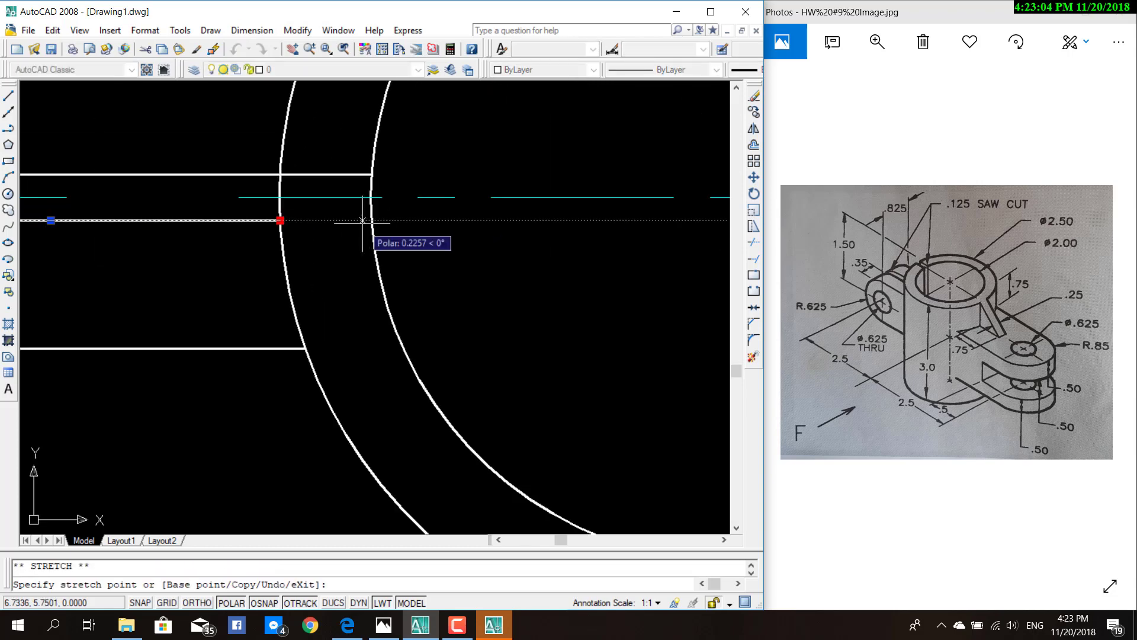
pyautogui.scroll(2, 367, 219)
pyautogui.click(378, 219)
pyautogui.press('Escape')
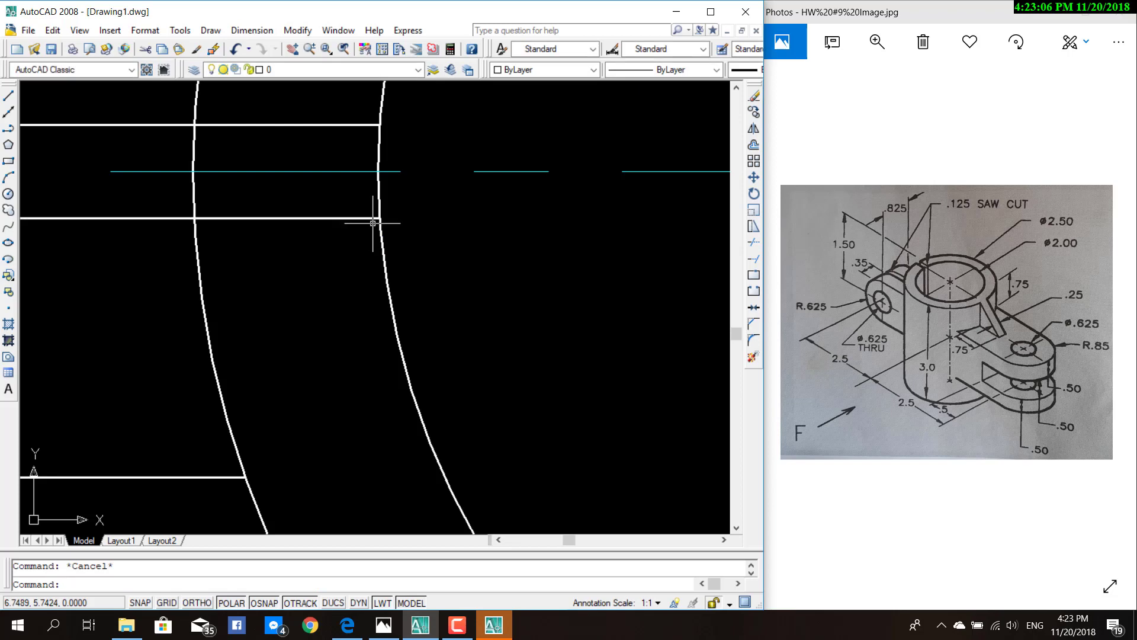
pyautogui.write('tr')
# Step: Trim the left and right ring arcs between the slot lines
pyautogui.press('Return')
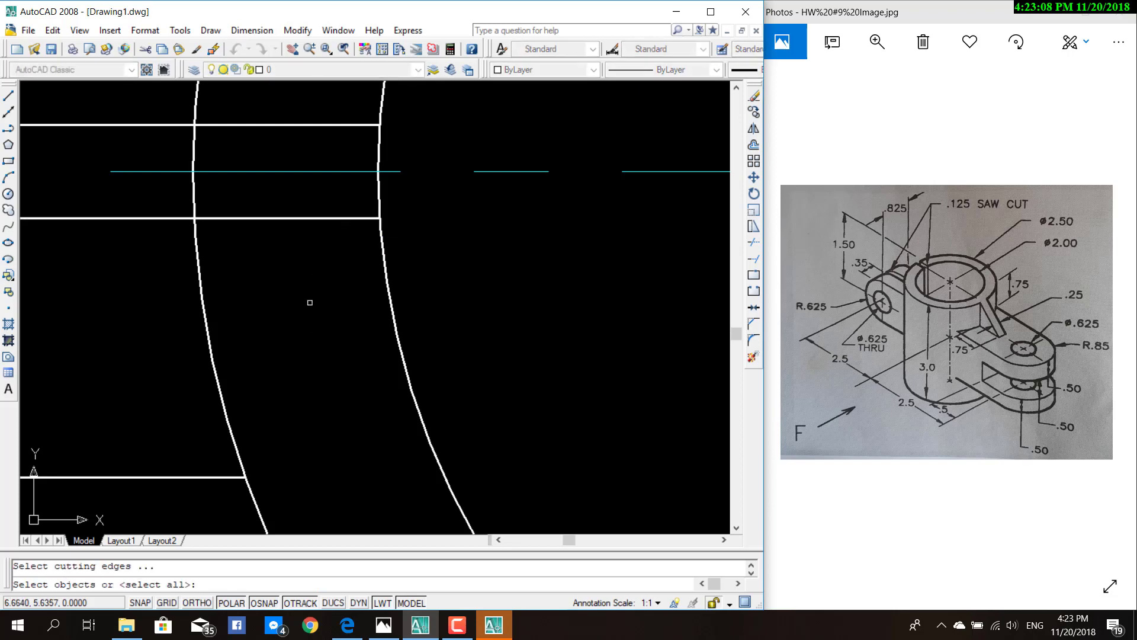
pyautogui.press('Return')
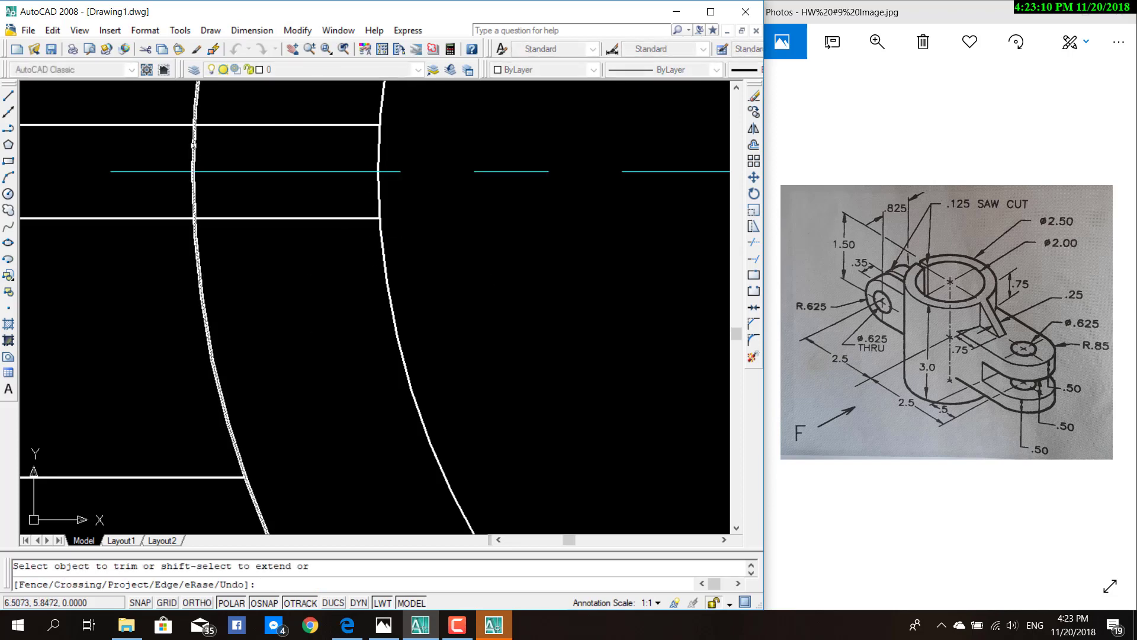
pyautogui.click(196, 185)
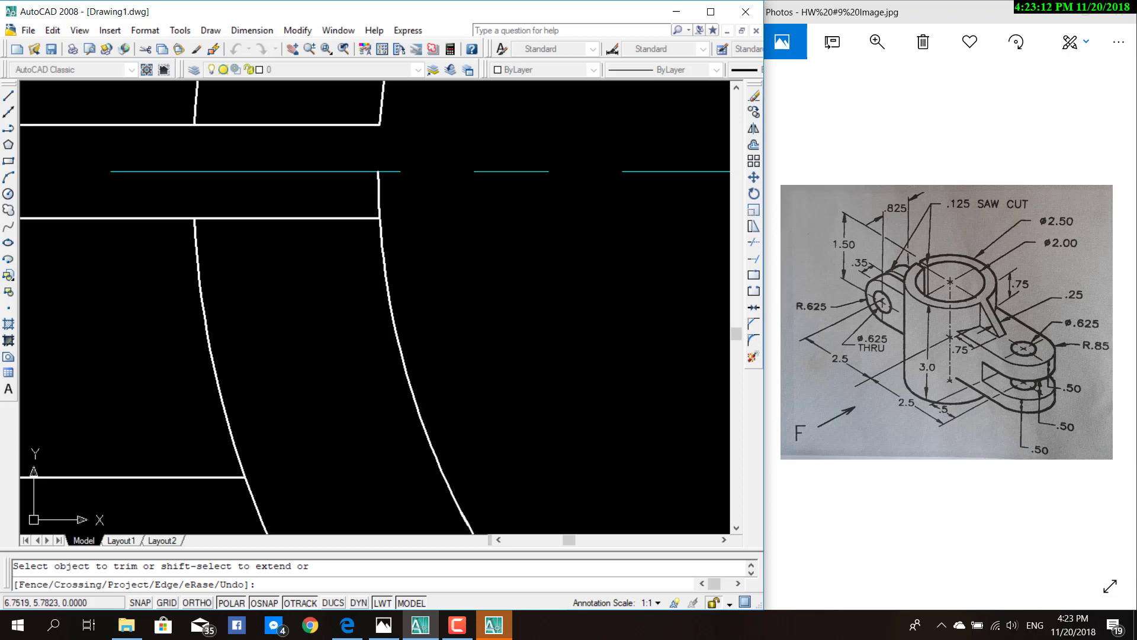
pyautogui.click(381, 192)
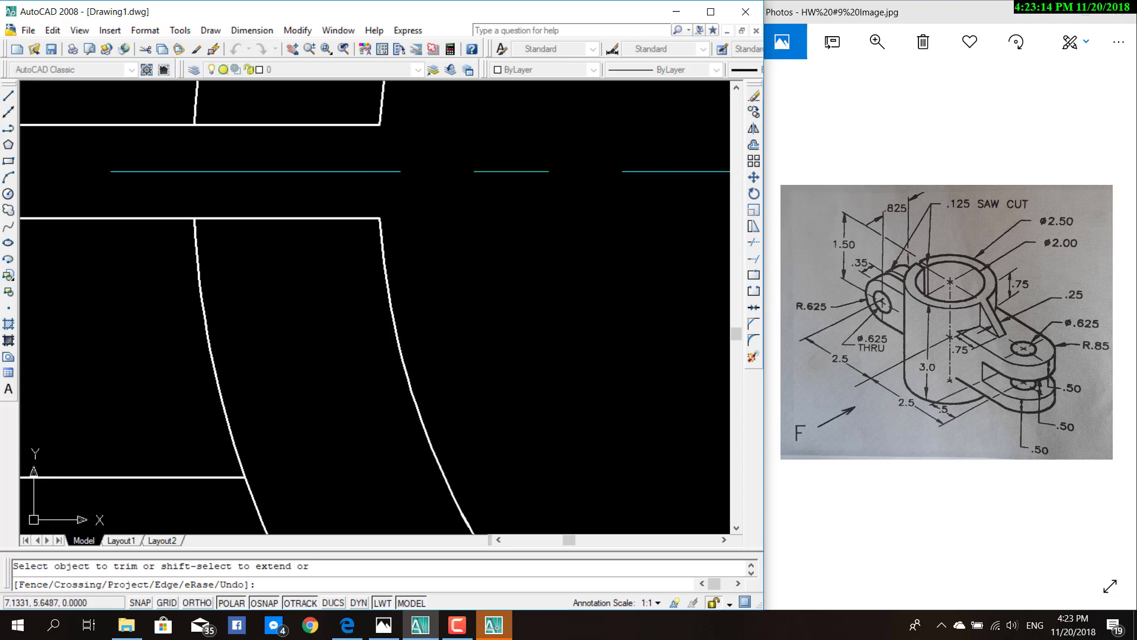
pyautogui.scroll(-2, 533, 296)
pyautogui.scroll(-1, 628, 320)
pyautogui.scroll(-1, 628, 319)
pyautogui.scroll(-1, 477, 291)
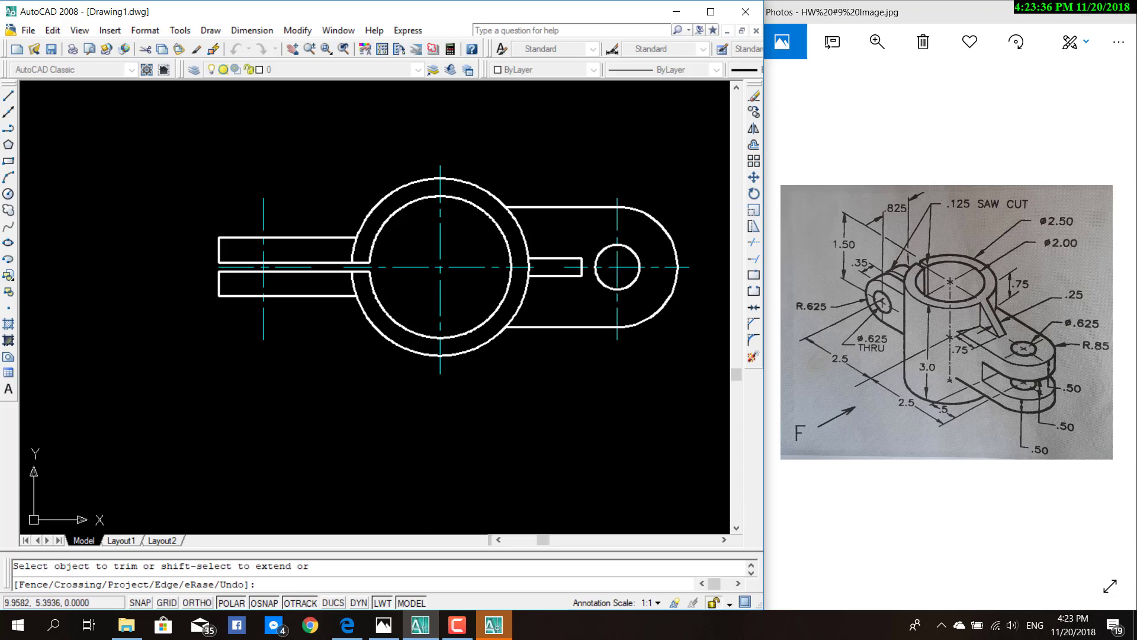
pyautogui.press('Escape')
pyautogui.scroll(3, 525, 274)
pyautogui.scroll(2, 525, 274)
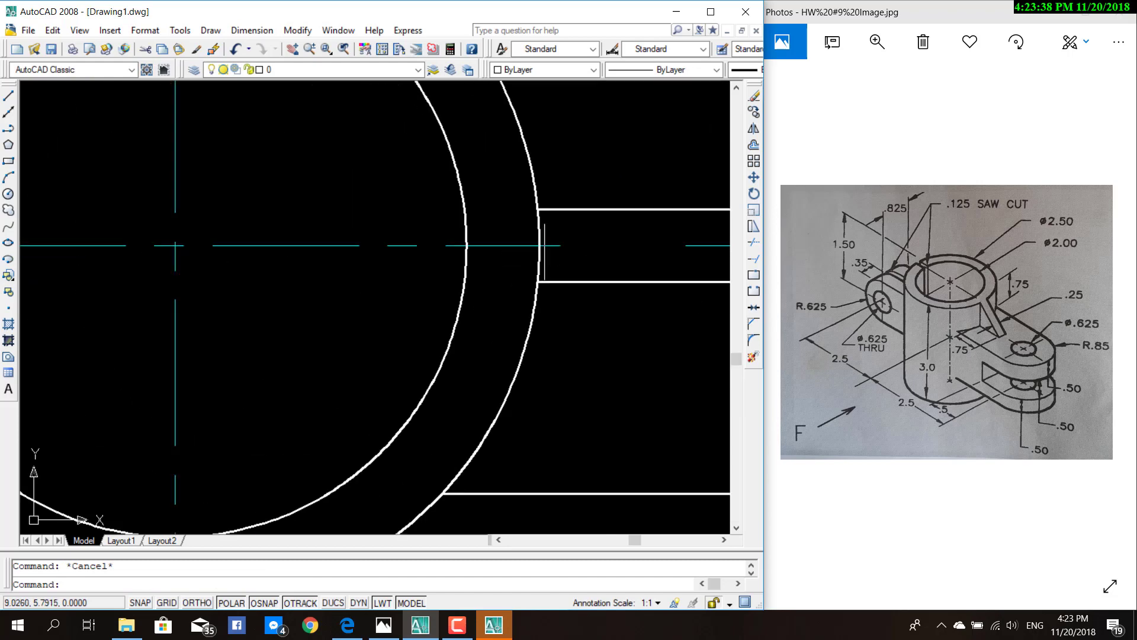
pyautogui.scroll(-5, 540, 255)
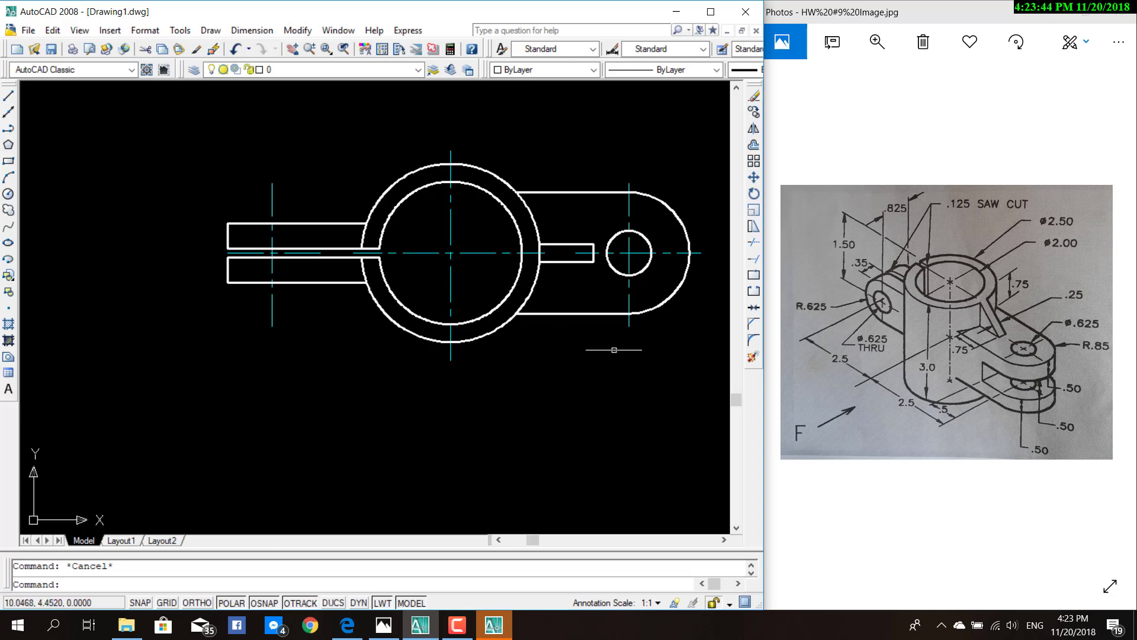
pyautogui.moveTo(602, 348); pyautogui.dragTo(525, 318, button='middle')
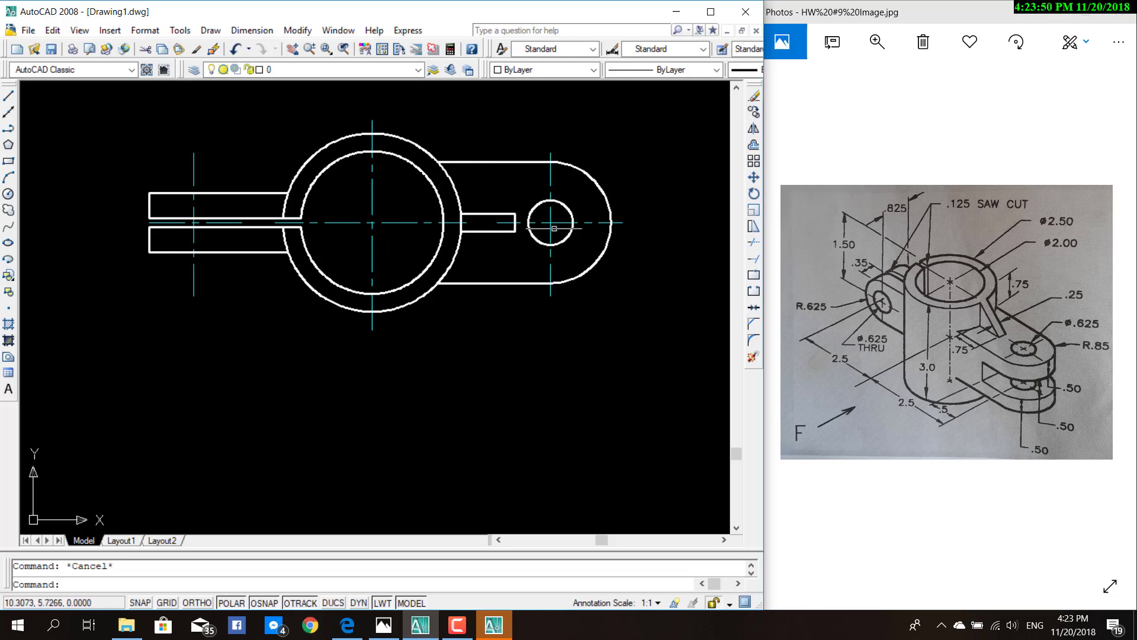
pyautogui.scroll(-2, 590, 293)
pyautogui.scroll(-2, 520, 345)
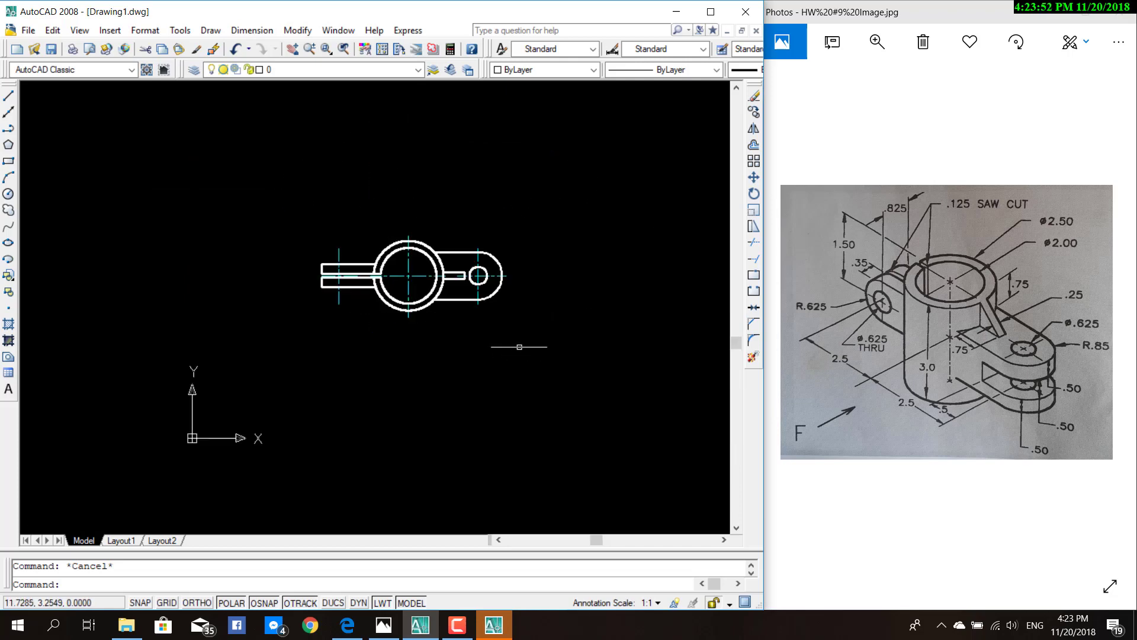
pyautogui.scroll(3, 500, 335)
# Step: Make Projection the current layer and pan to make room below the top view
pyautogui.click(418, 69)
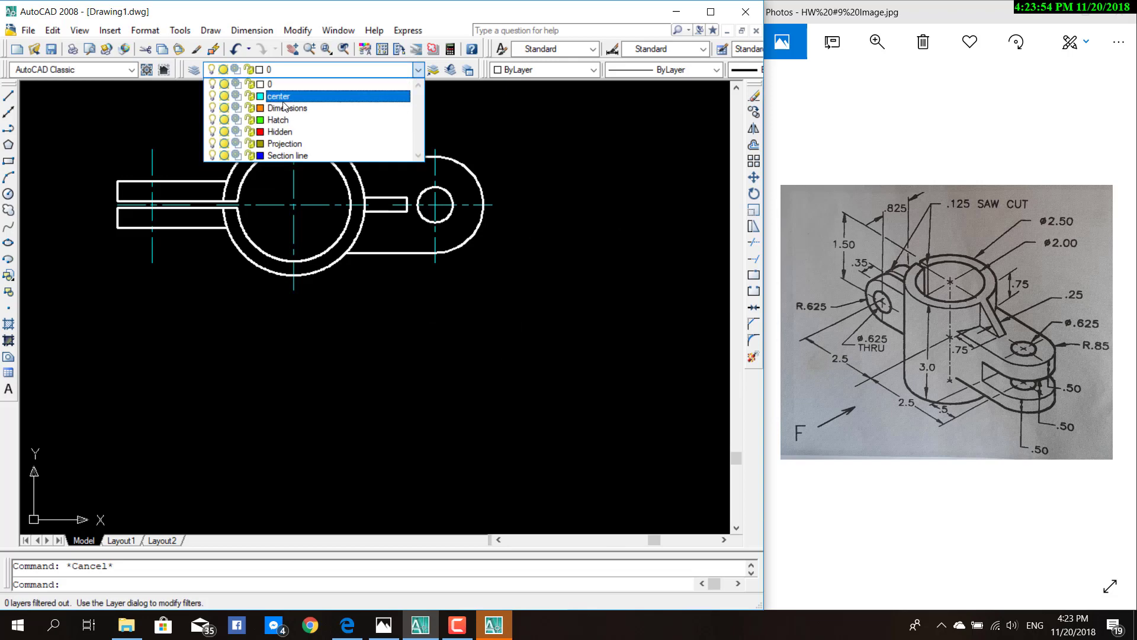
pyautogui.click(284, 144)
pyautogui.click(9, 94)
pyautogui.click(64, 335)
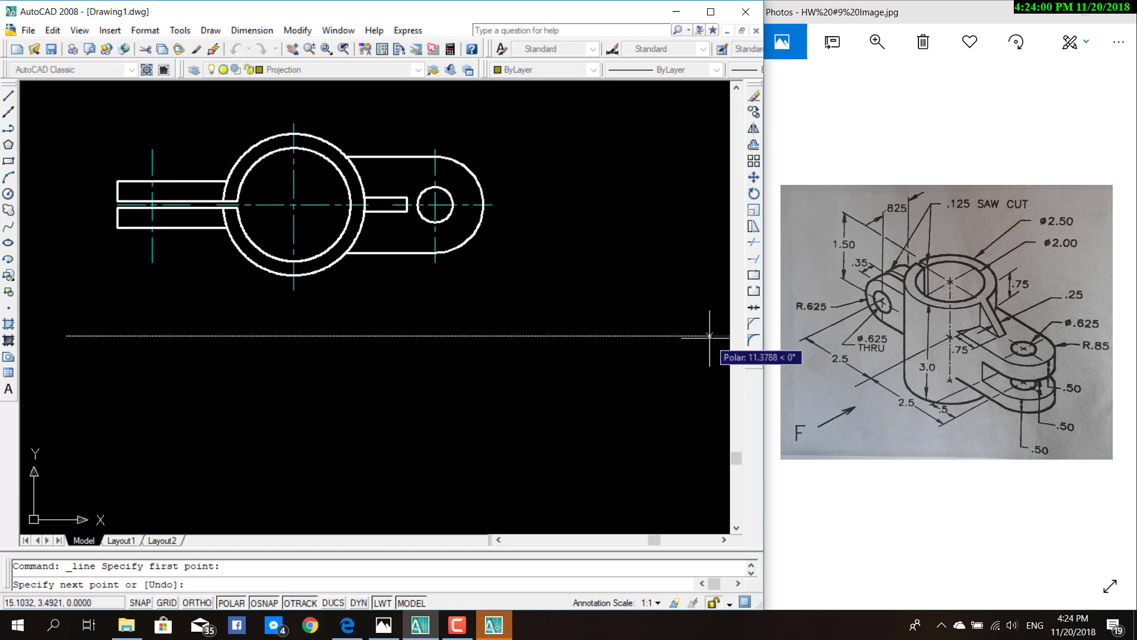
pyautogui.press('Escape')
pyautogui.moveTo(172, 385); pyautogui.dragTo(310, 316, button='middle')
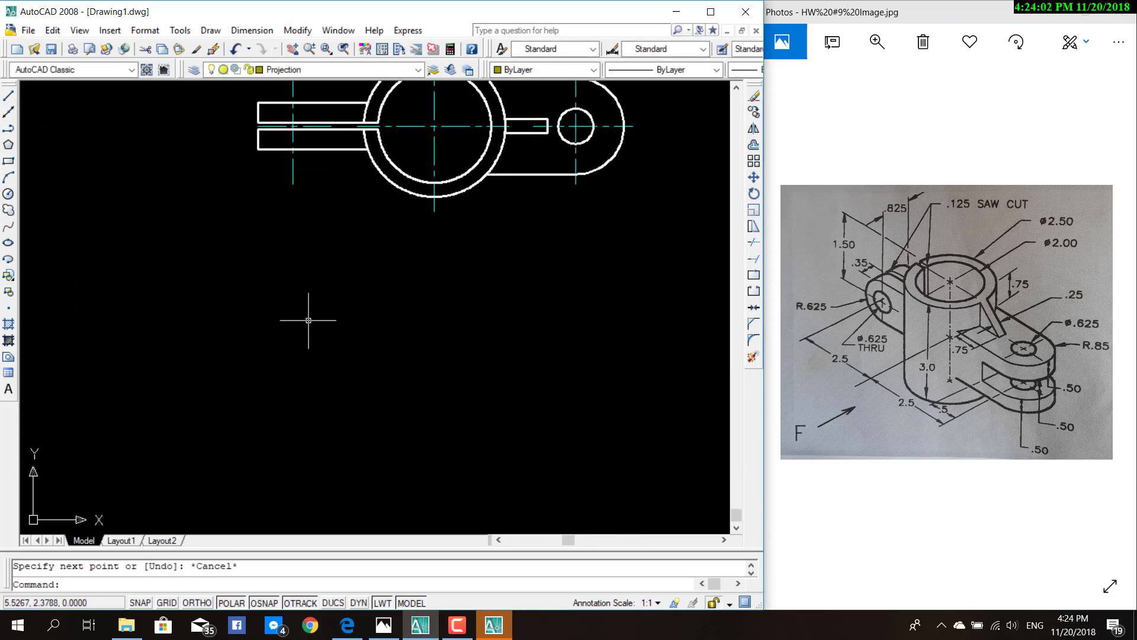
pyautogui.scroll(-3, 310, 316)
# Step: Draw a long horizontal projection line below the bracket top view
pyautogui.click(10, 96)
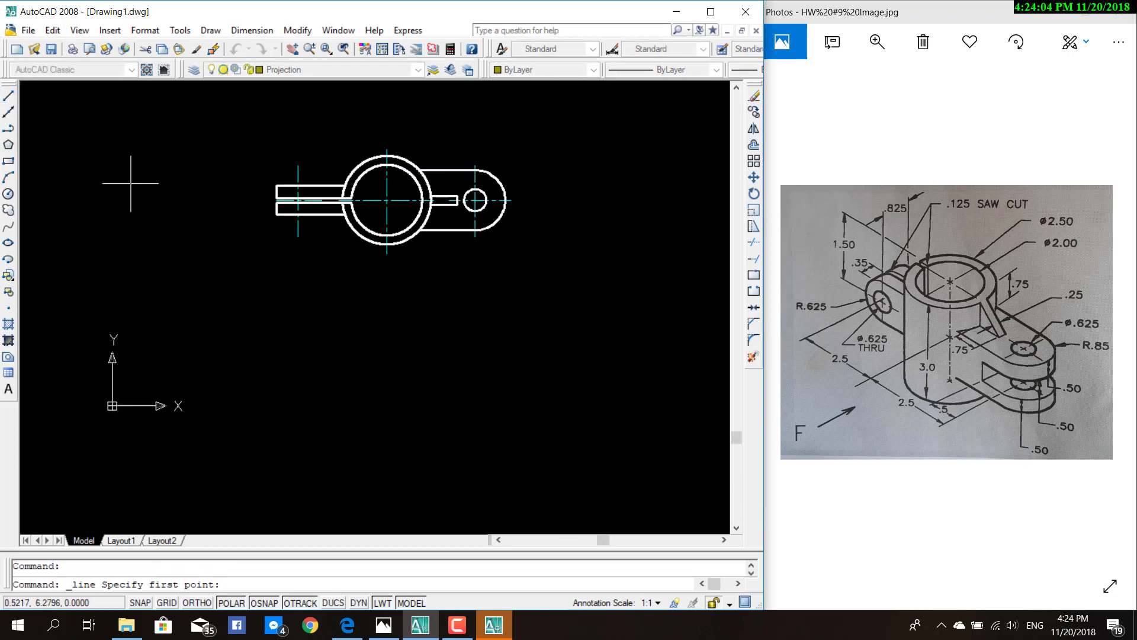
pyautogui.click(216, 302)
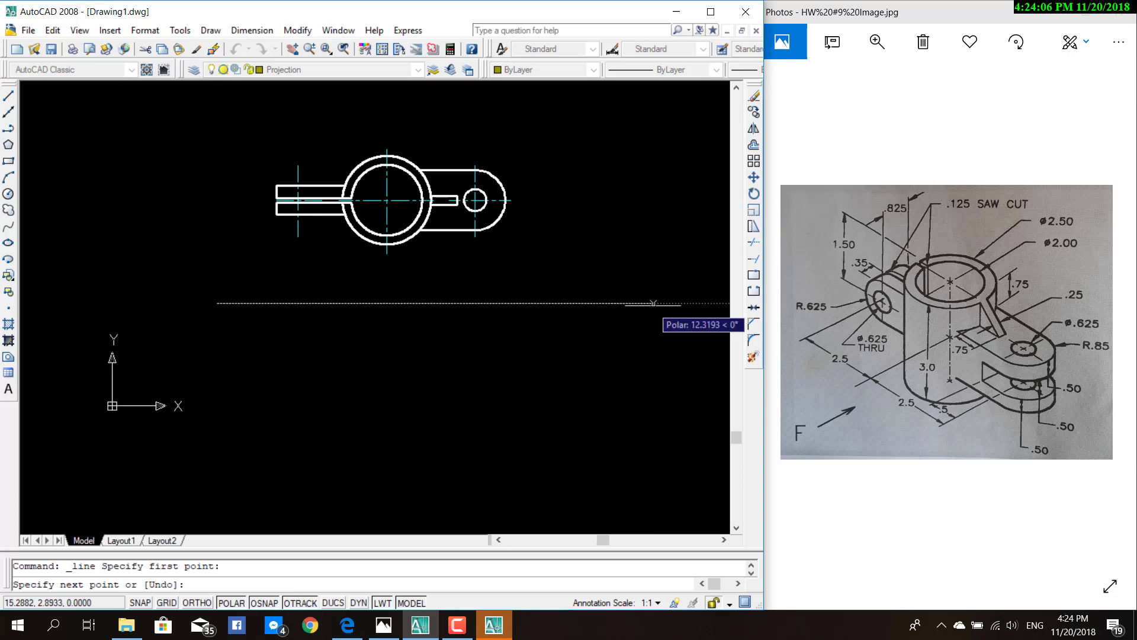
pyautogui.click(669, 303)
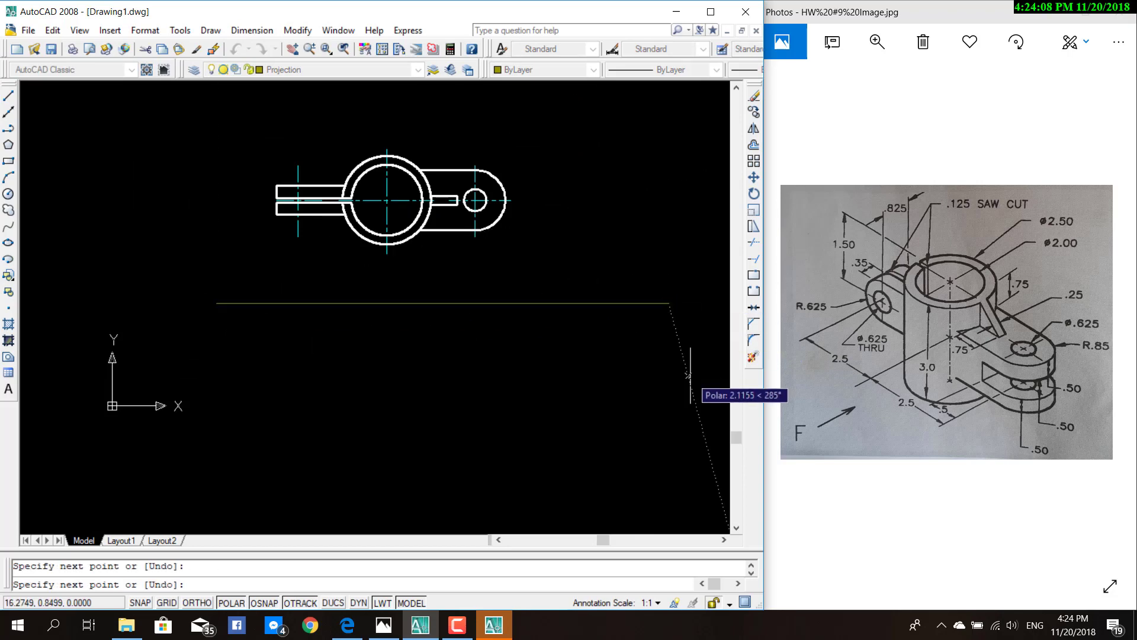
pyautogui.press('Escape')
# Step: Draw a vertical projection line crossing the horizontal one at the right
pyautogui.click(13, 96)
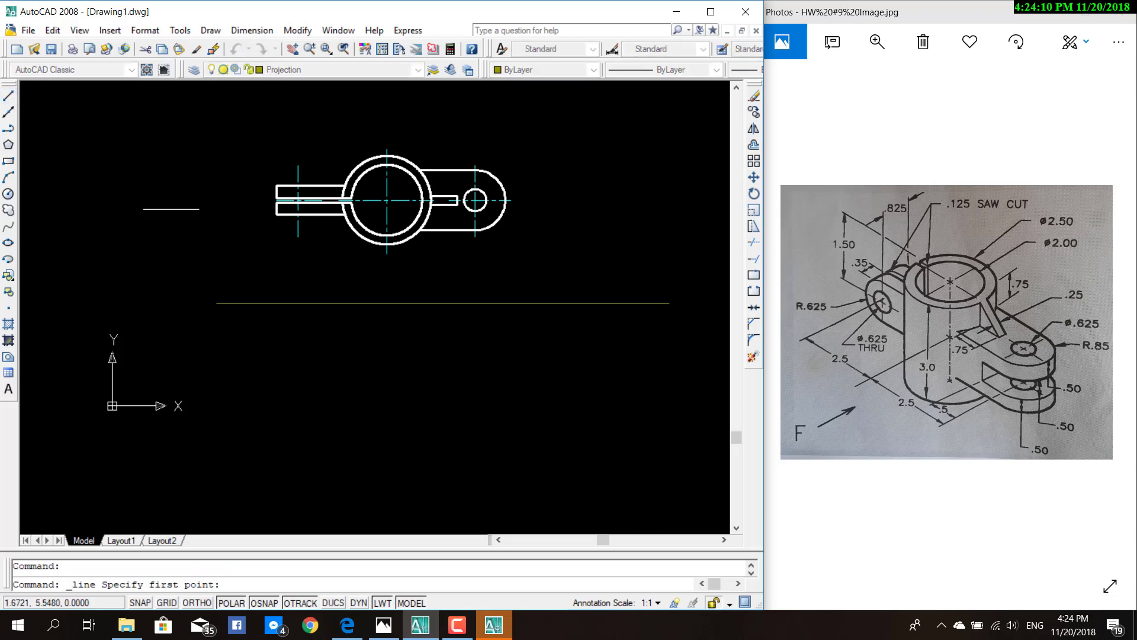
pyautogui.click(632, 441)
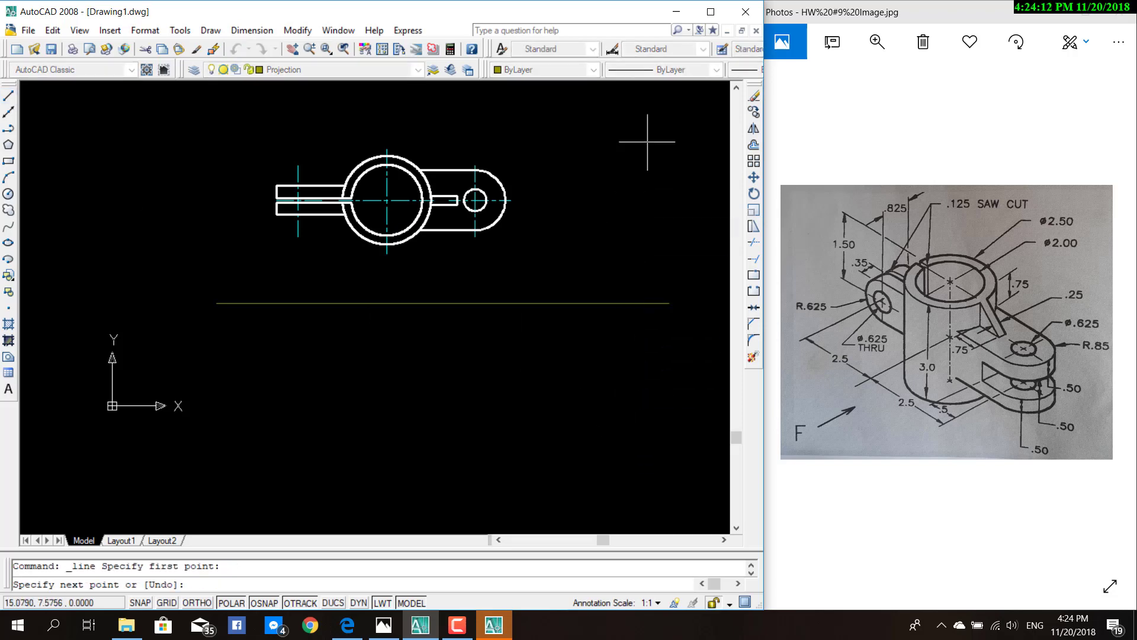
pyautogui.click(631, 114)
pyautogui.press('Escape')
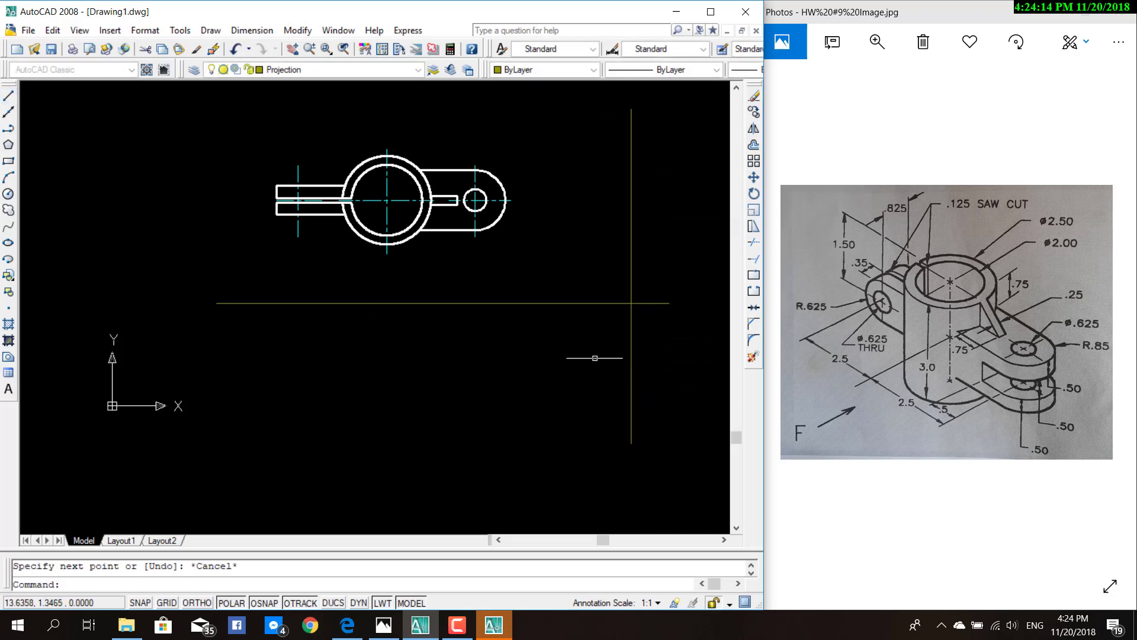
pyautogui.scroll(-2, 616, 465)
pyautogui.scroll(2, 487, 419)
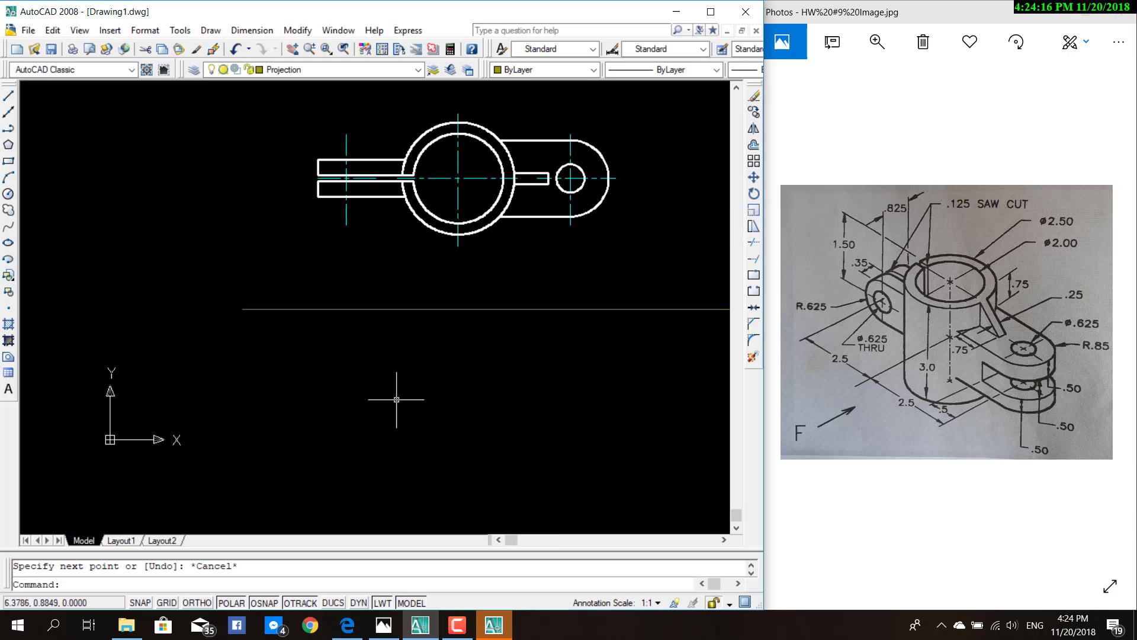
pyautogui.scroll(-1, 394, 399)
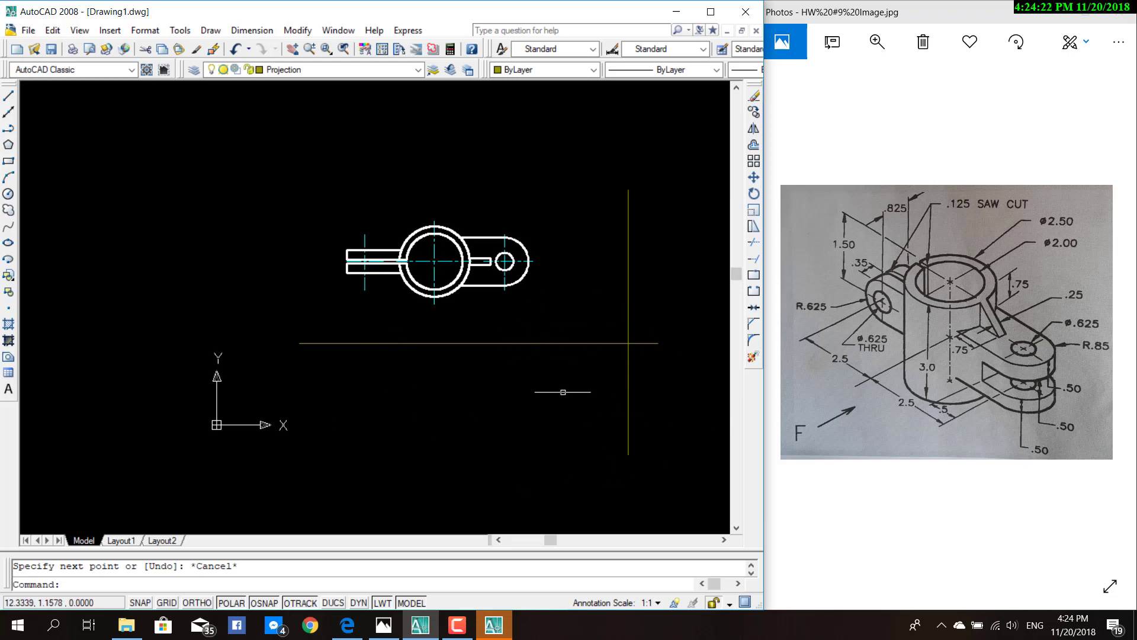
pyautogui.scroll(-1, 642, 453)
pyautogui.scroll(2, 628, 415)
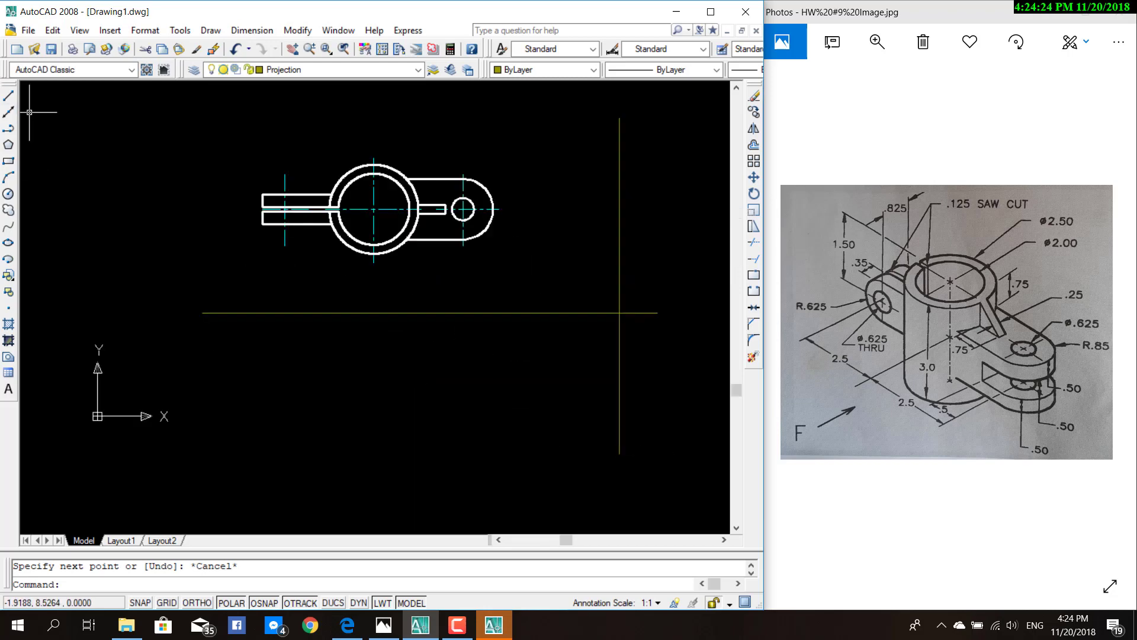
pyautogui.click(418, 70)
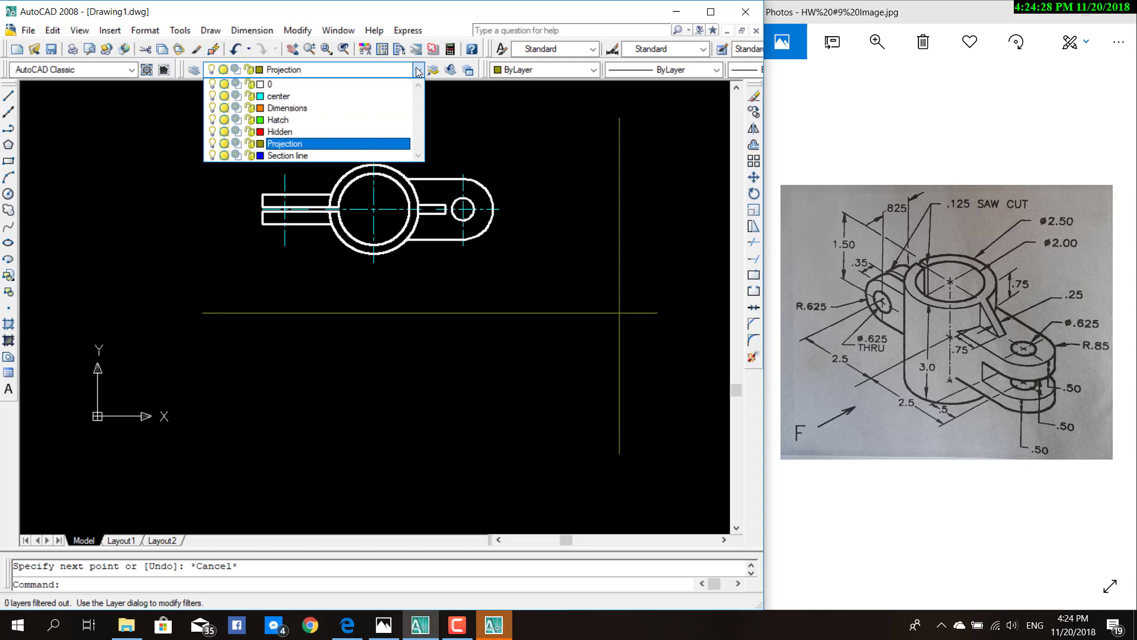
# Step: Make center the current layer and project a centerline below the left centreline
pyautogui.click(278, 96)
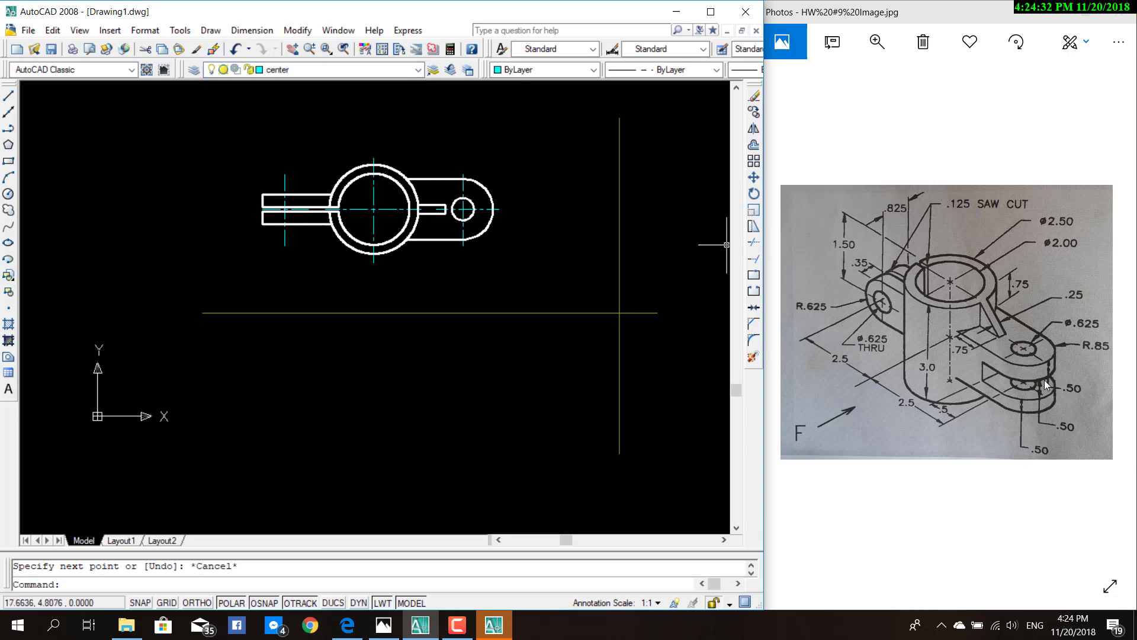
pyautogui.click(7, 96)
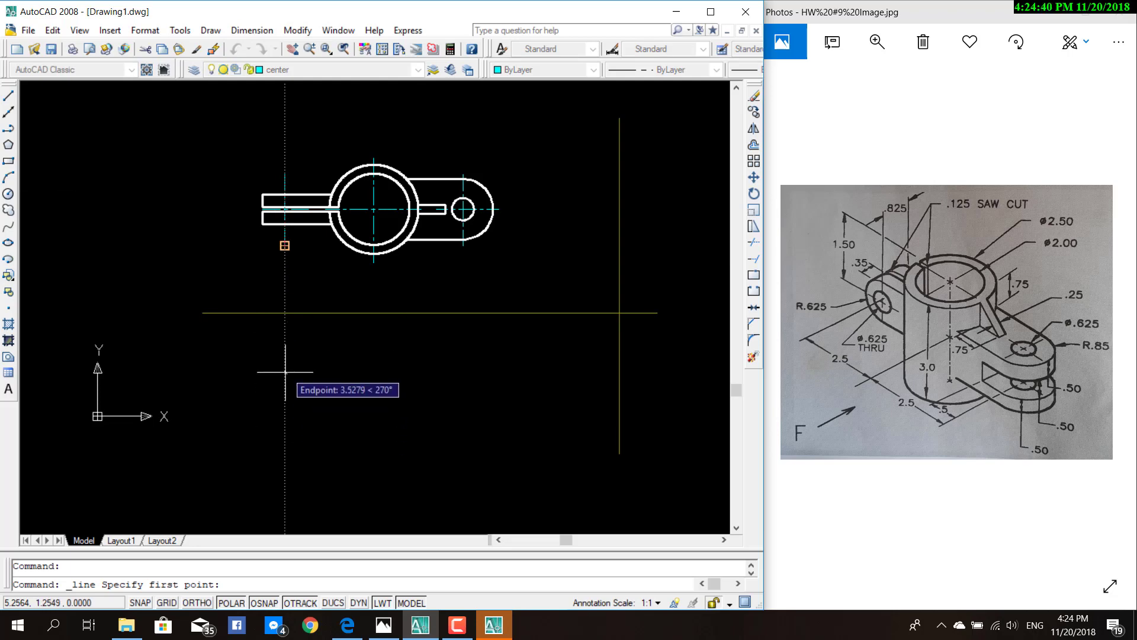
pyautogui.click(285, 386)
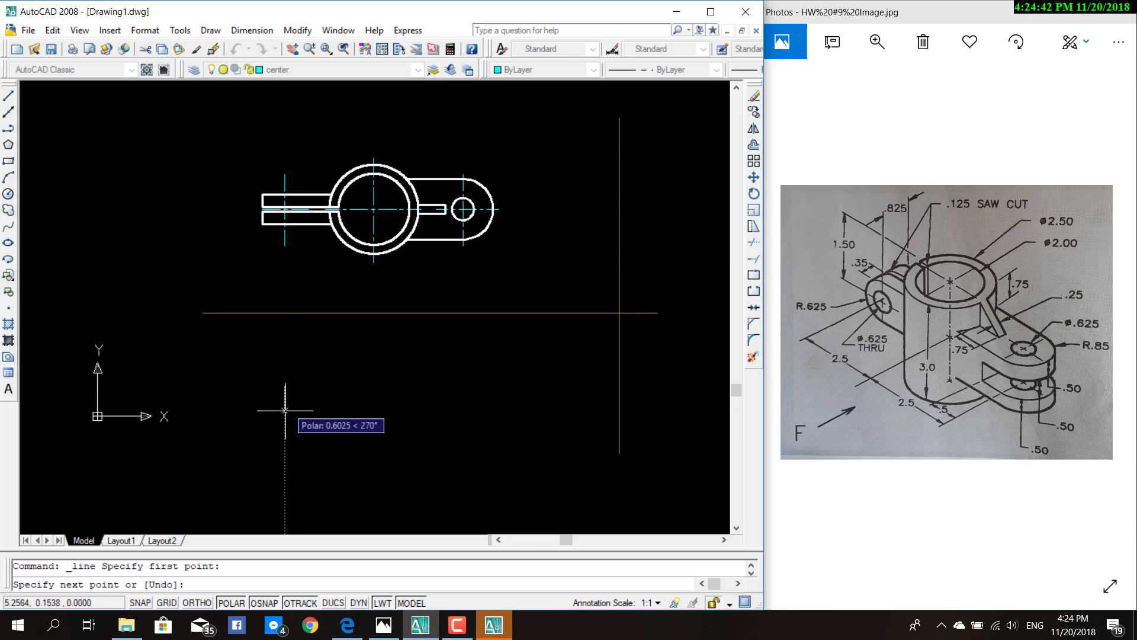
pyautogui.click(285, 453)
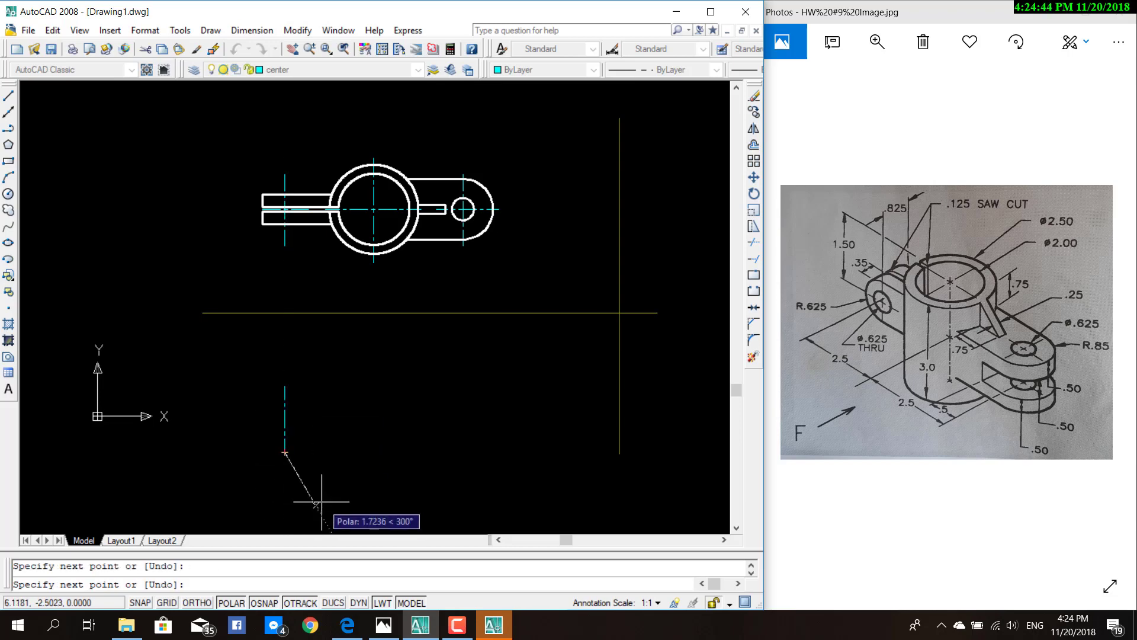
pyautogui.press('Escape')
# Step: Project vertical centerlines below the large circle and the small hole
pyautogui.click(9, 95)
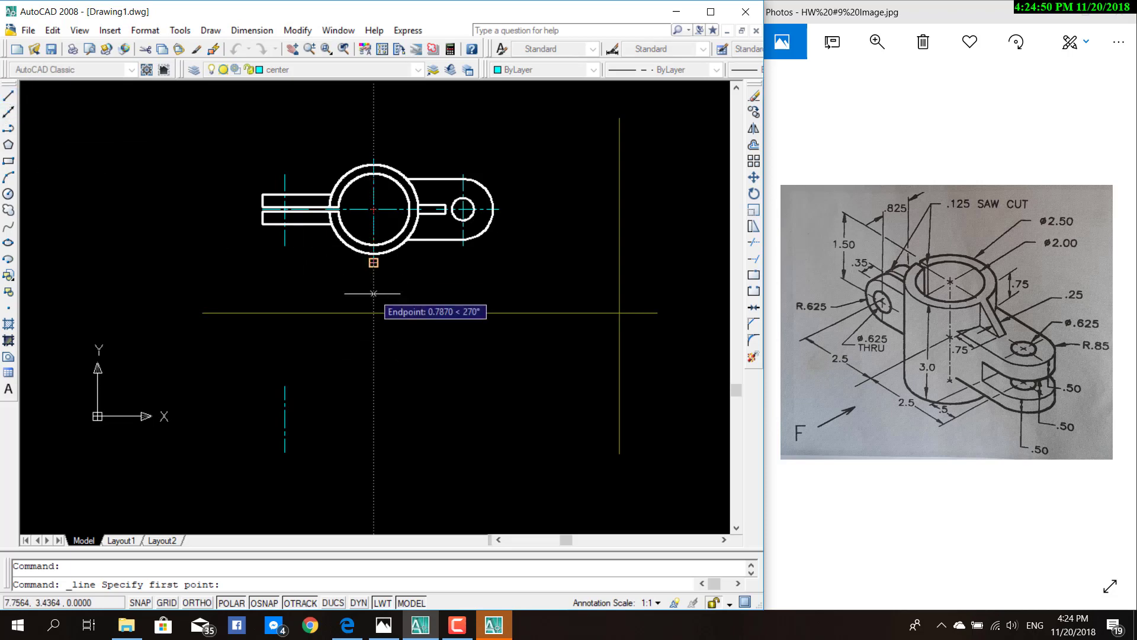
pyautogui.click(374, 355)
pyautogui.click(376, 489)
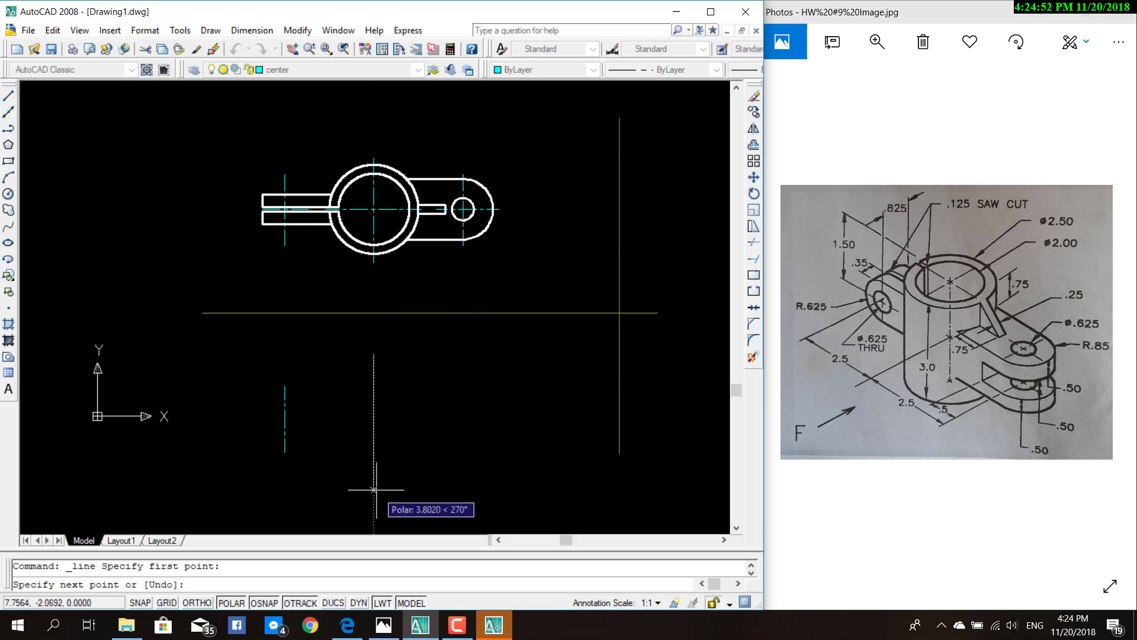
pyautogui.press('Escape')
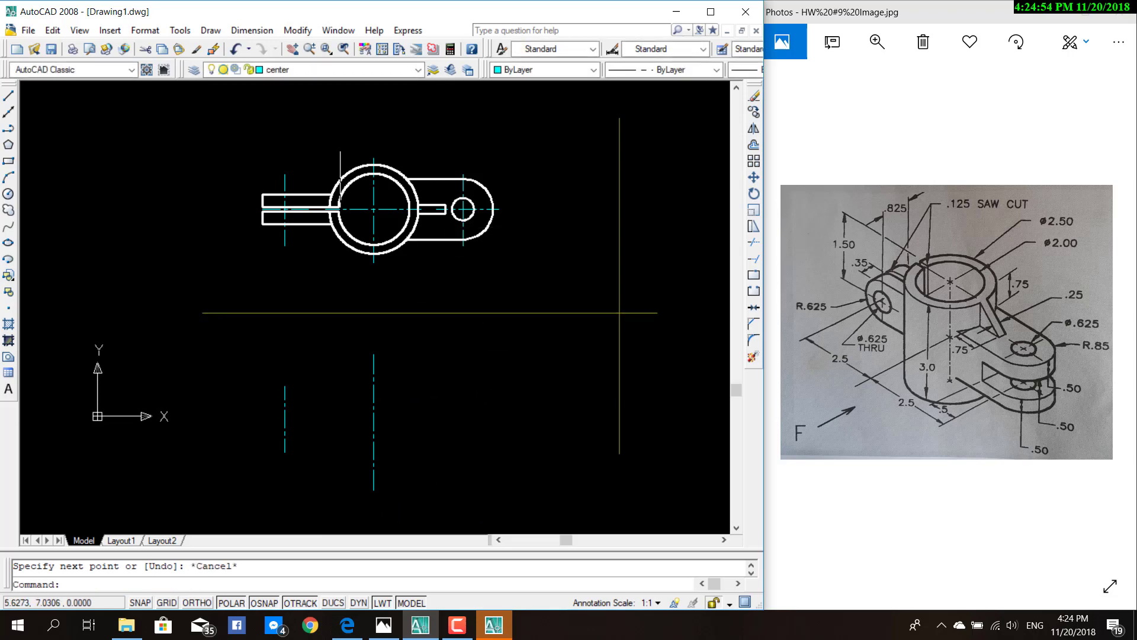
pyautogui.click(8, 96)
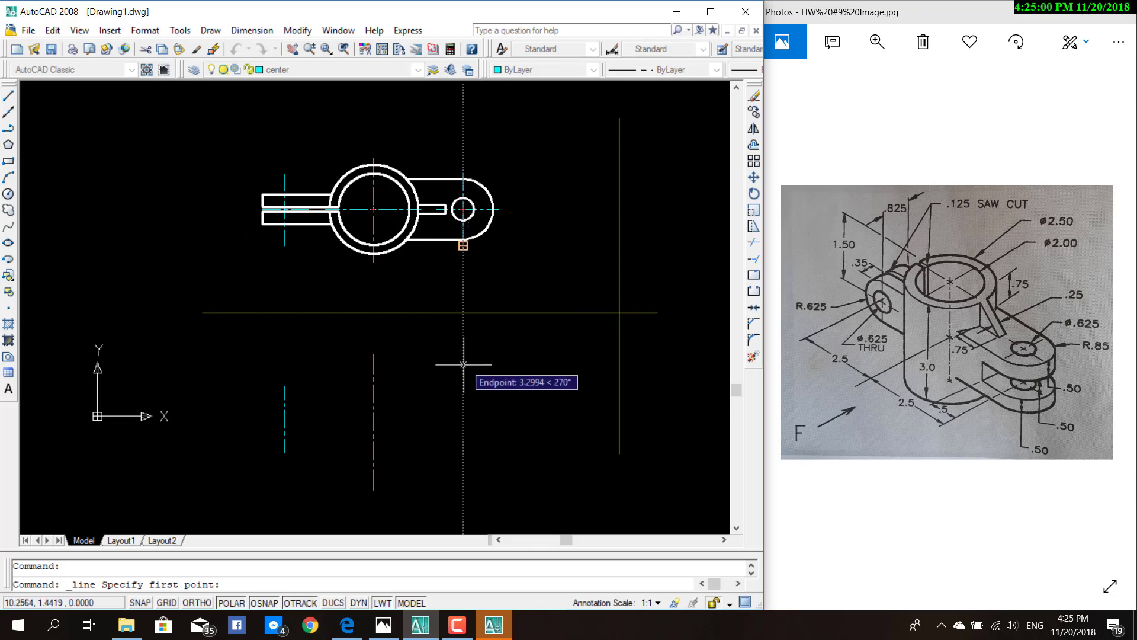
pyautogui.click(463, 387)
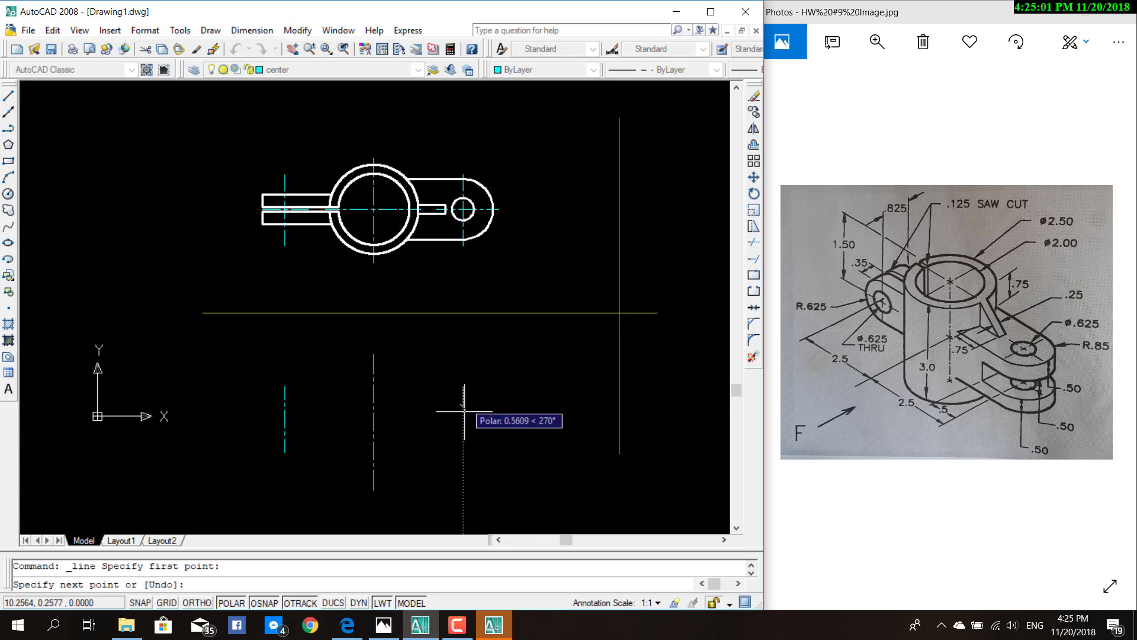
pyautogui.click(464, 473)
pyautogui.press('Escape')
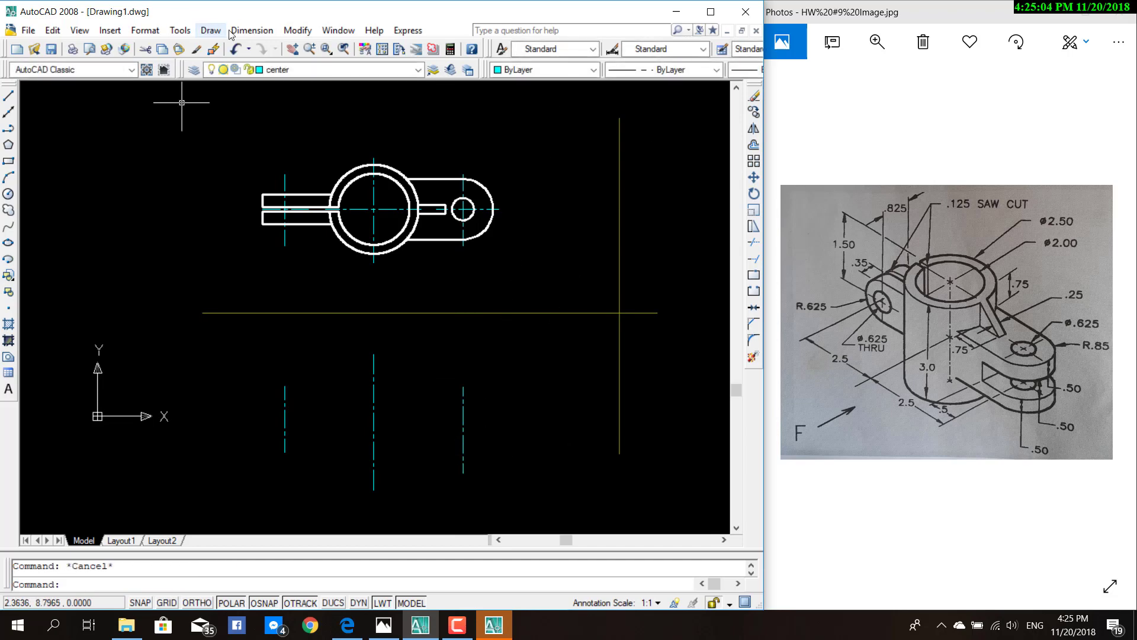
pyautogui.click(251, 31)
pyautogui.click(260, 71)
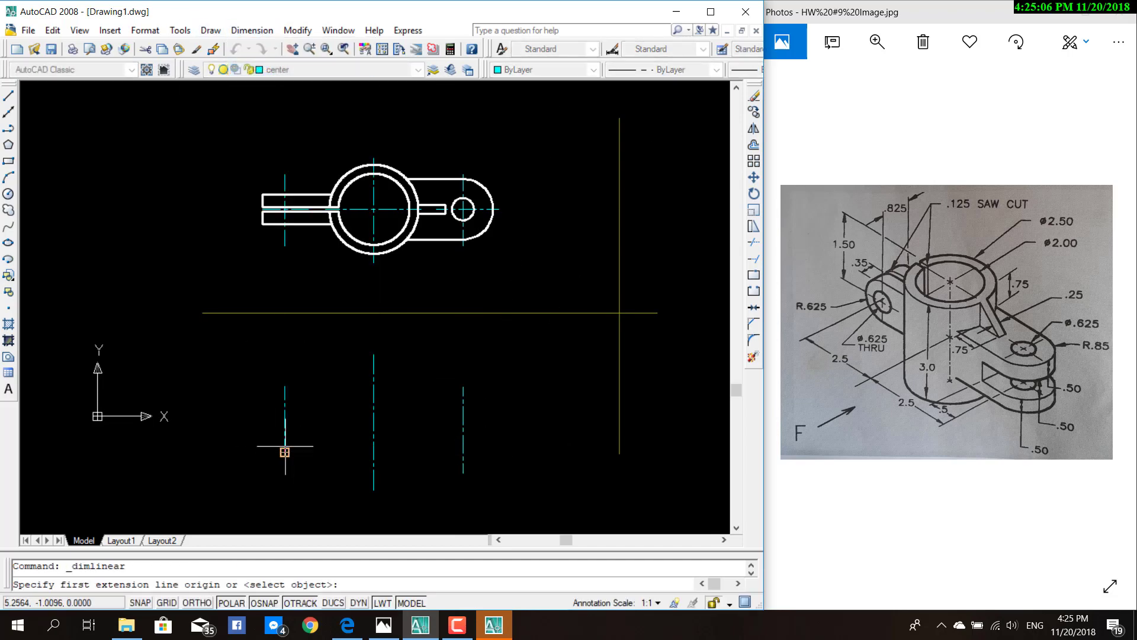
pyautogui.click(285, 386)
pyautogui.click(373, 354)
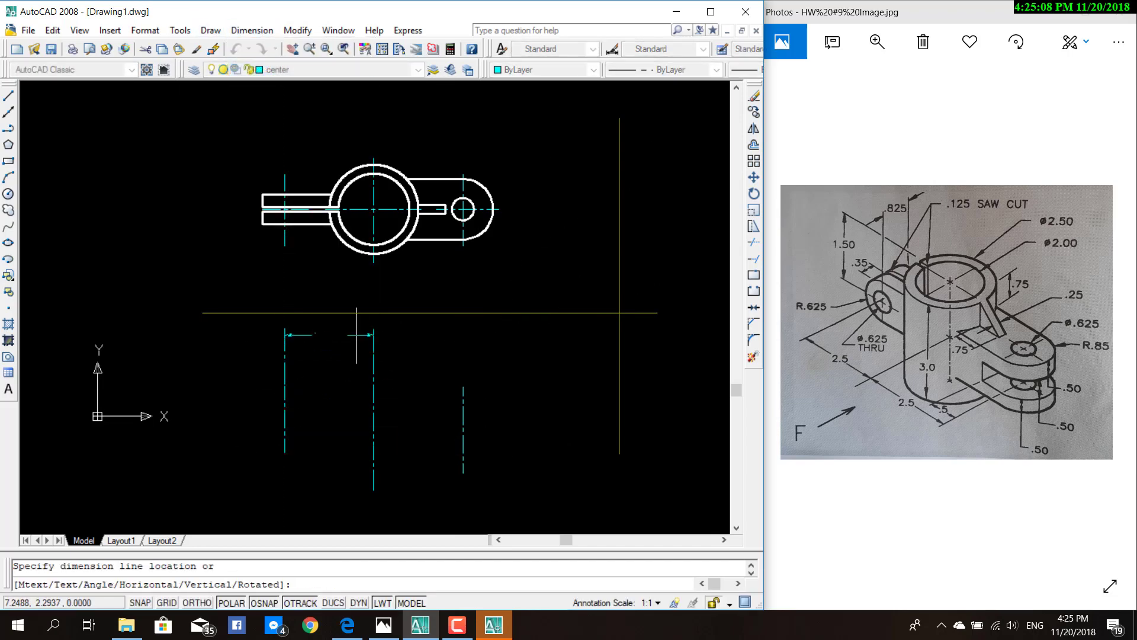
pyautogui.press('Escape')
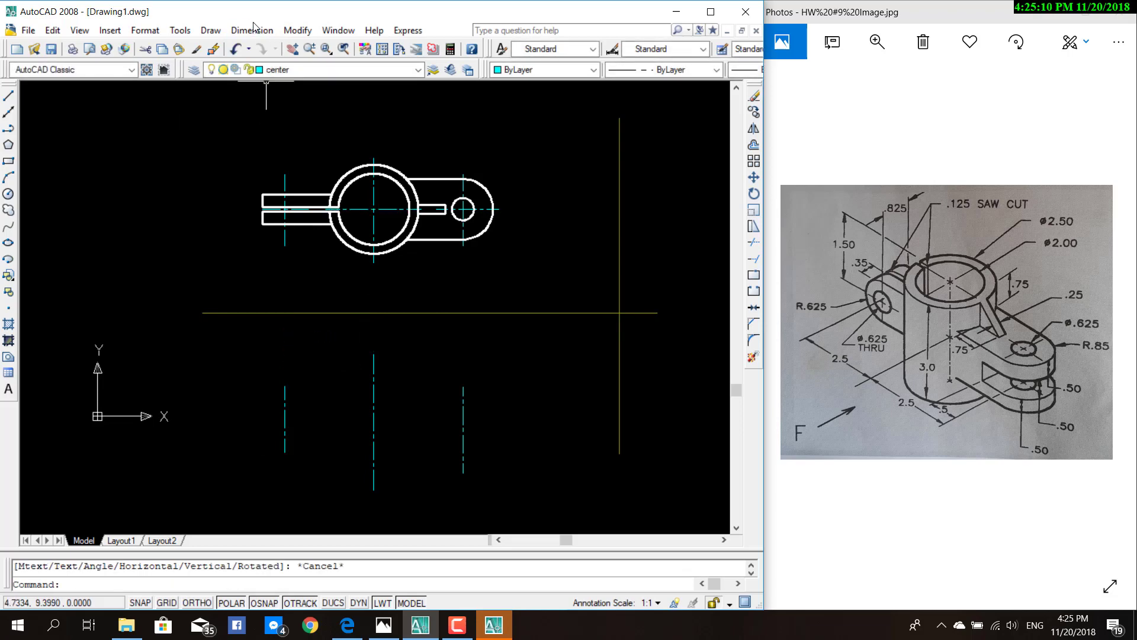
pyautogui.click(252, 30)
pyautogui.click(261, 69)
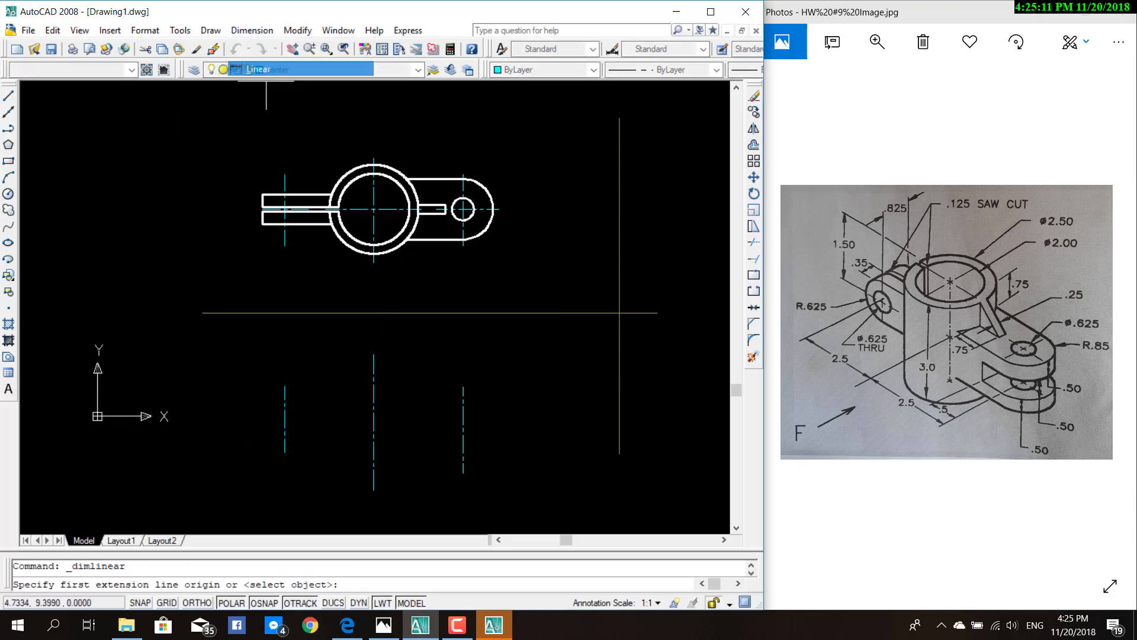
pyautogui.click(373, 353)
pyautogui.click(463, 386)
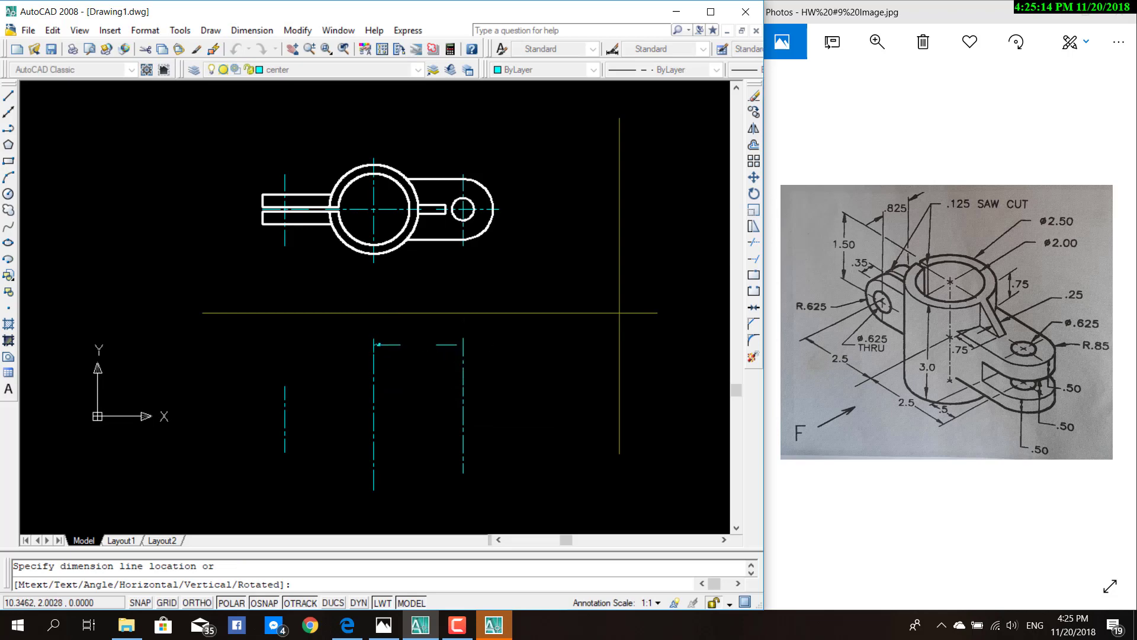
pyautogui.press('Escape')
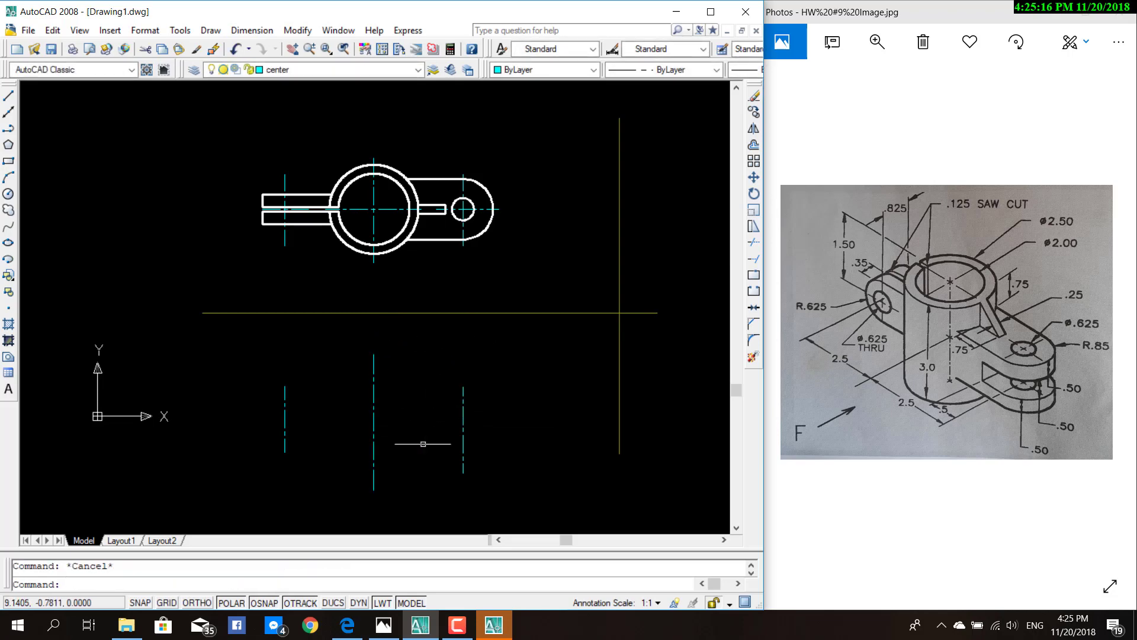
pyautogui.scroll(1, 421, 462)
pyautogui.scroll(1, 419, 462)
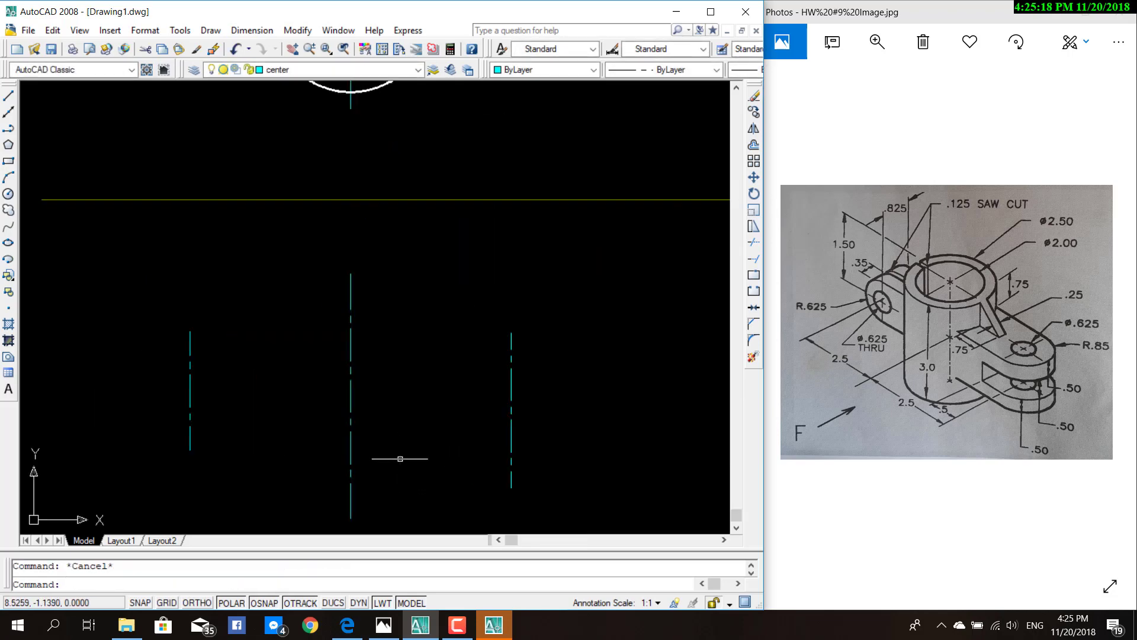
pyautogui.scroll(1, 400, 456)
pyautogui.scroll(-2, 403, 453)
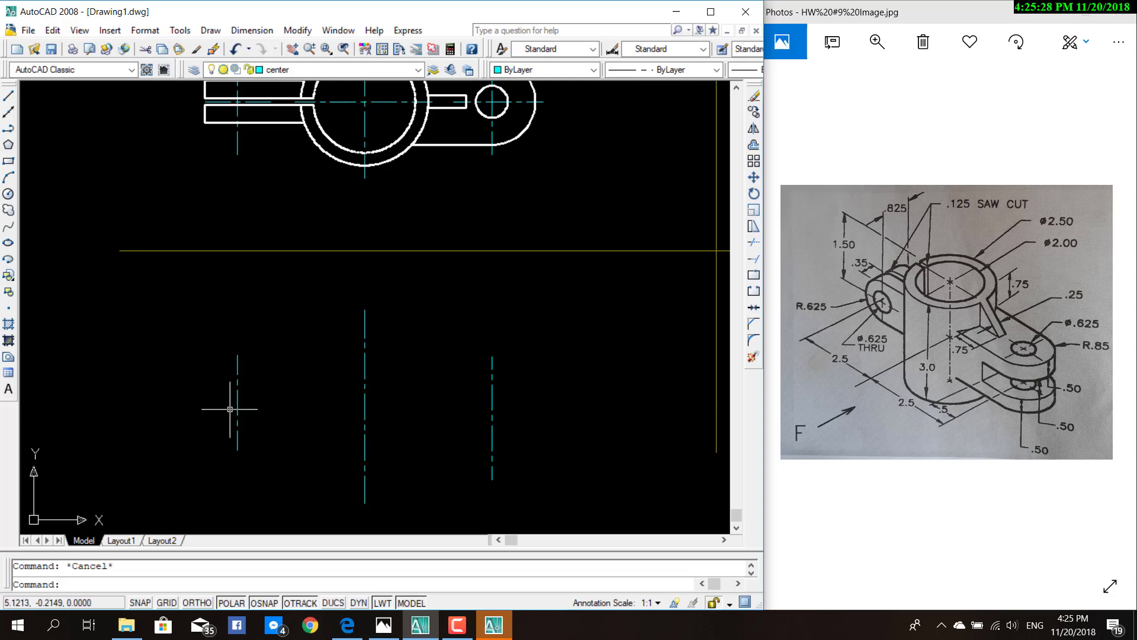
# Step: Draw a horizontal line leftward from the left centerline's midpoint
pyautogui.click(9, 95)
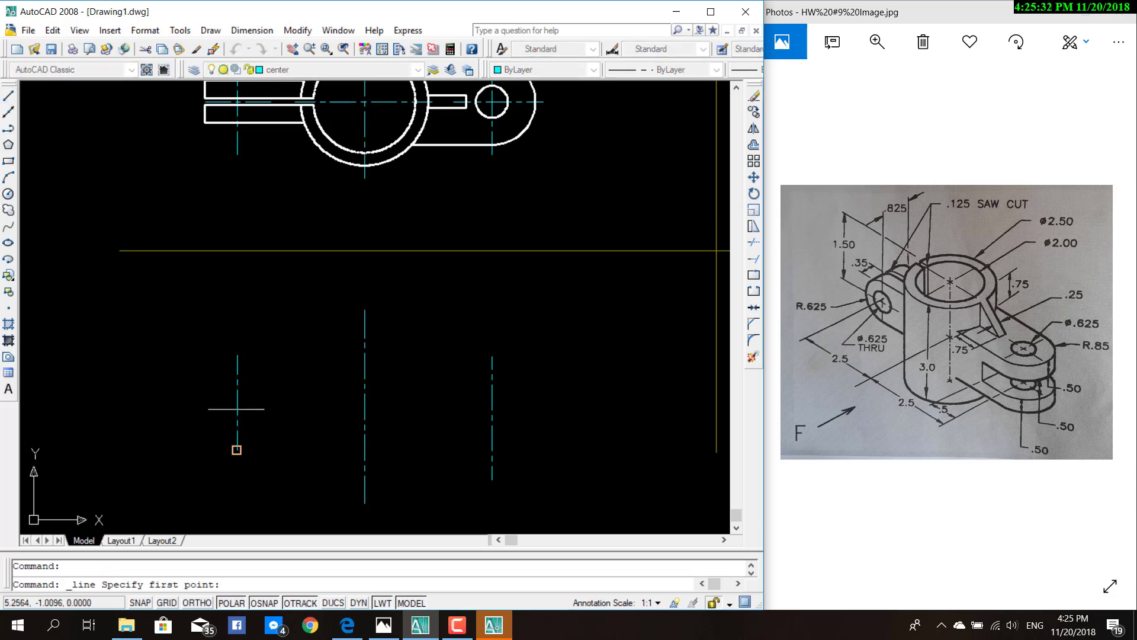
pyautogui.keyDown('shift'); pyautogui.rightClick(206, 398); pyautogui.keyUp('shift')
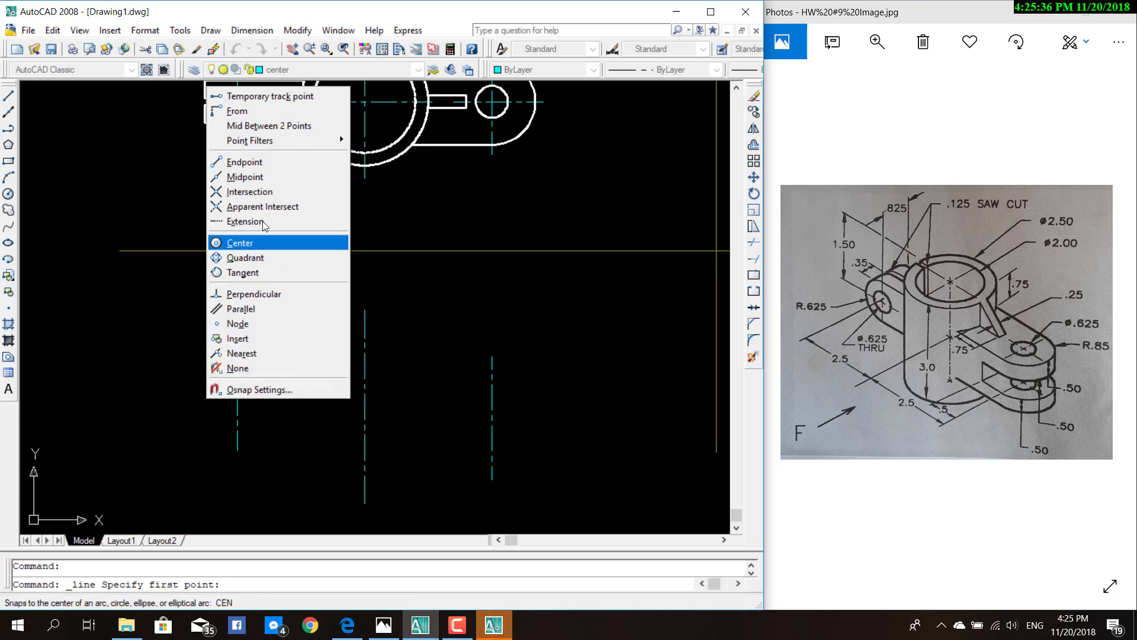
pyautogui.click(244, 176)
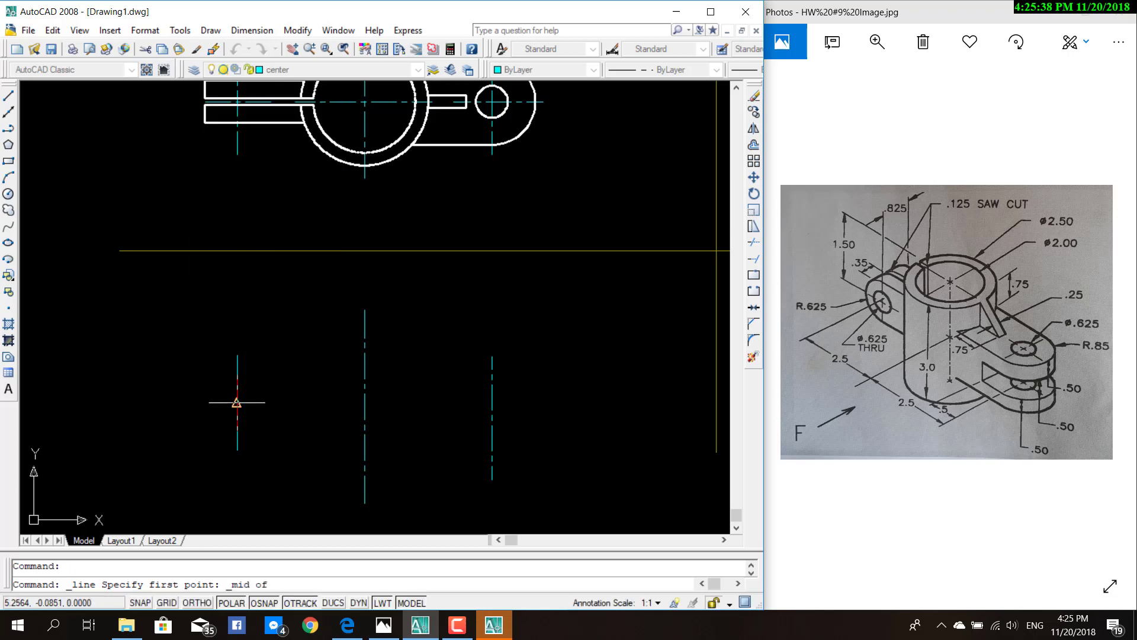
pyautogui.click(237, 402)
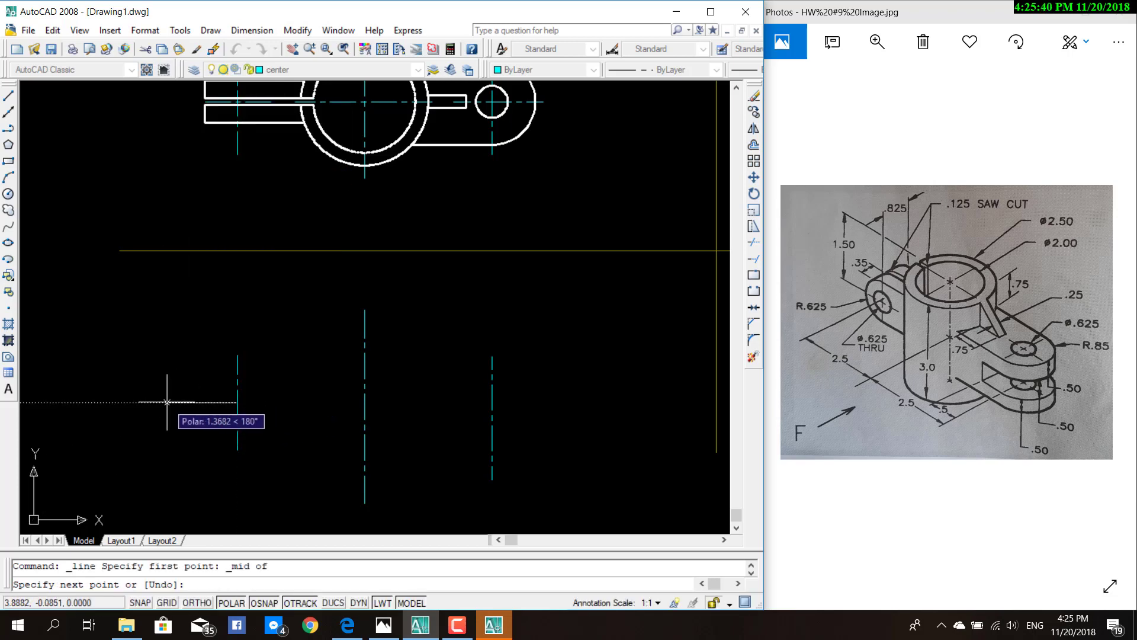
pyautogui.click(168, 402)
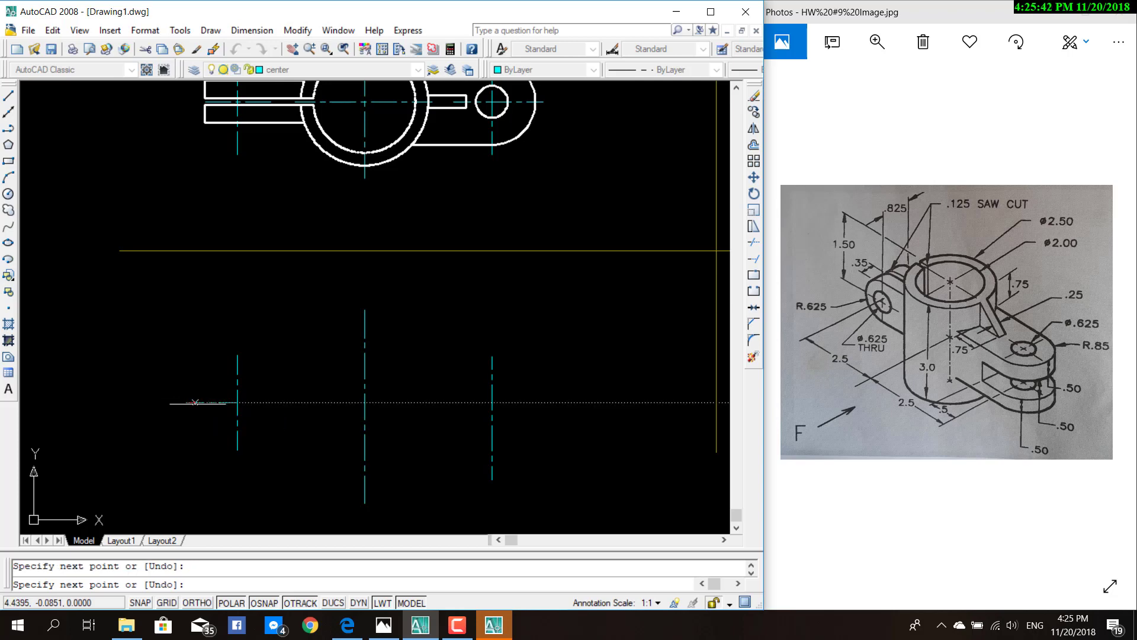
pyautogui.press('Escape')
# Step: Grip-stretch the horizontal line's right end across the left centerline
pyautogui.scroll(3, 225, 398)
pyautogui.scroll(2, 228, 396)
pyautogui.click(228, 397)
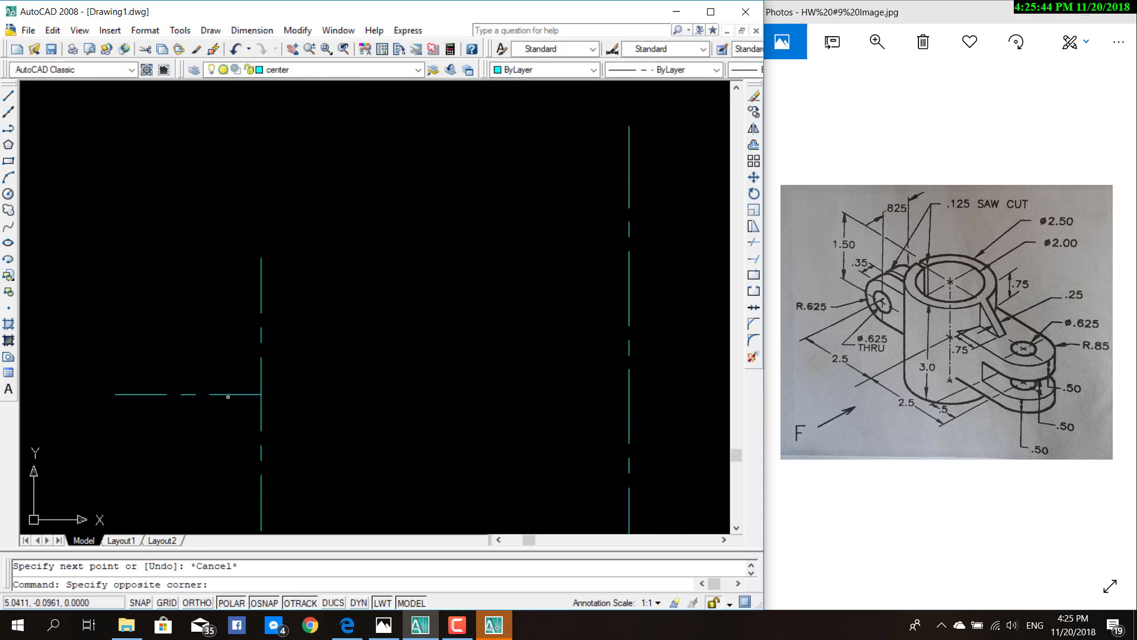
pyautogui.click(263, 395)
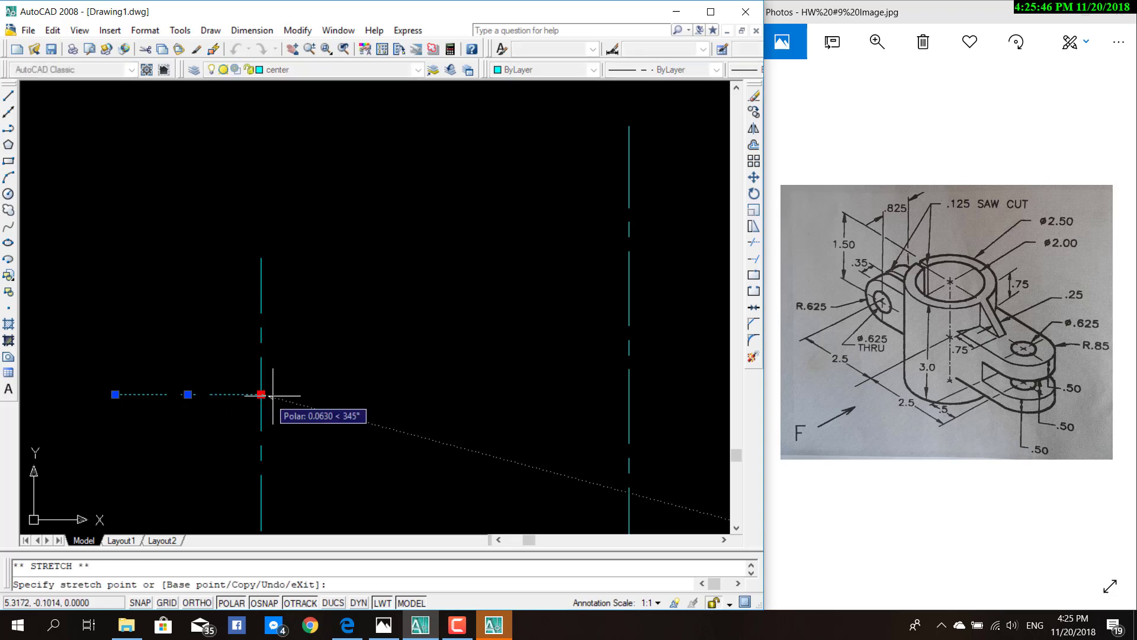
pyautogui.click(384, 394)
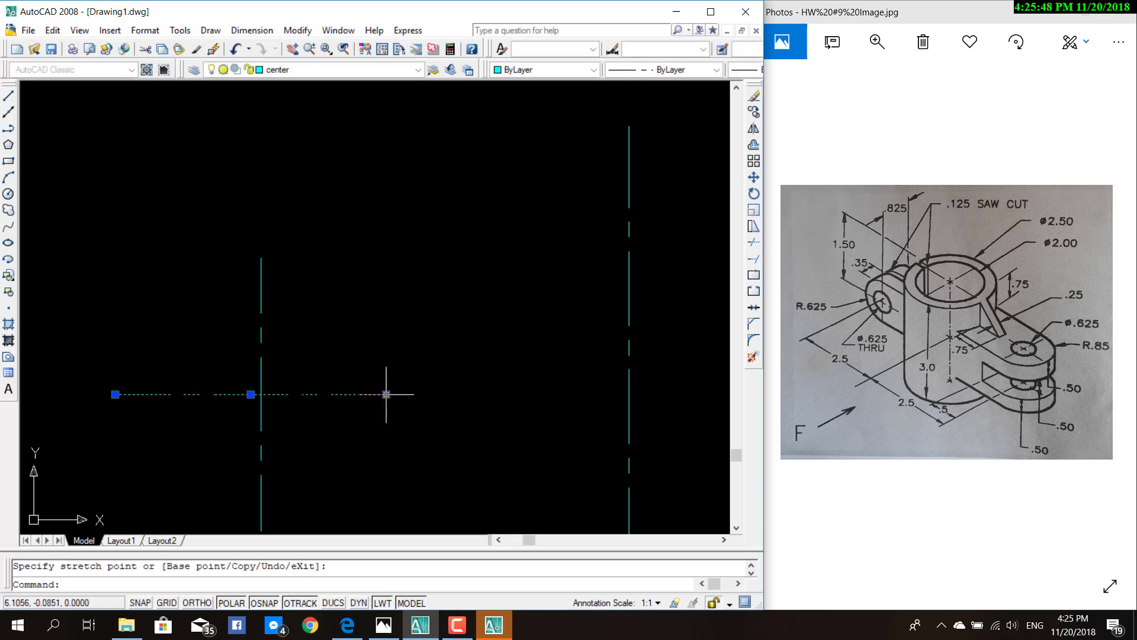
pyautogui.press('Escape')
pyautogui.scroll(-2, 373, 450)
pyautogui.scroll(-1, 388, 457)
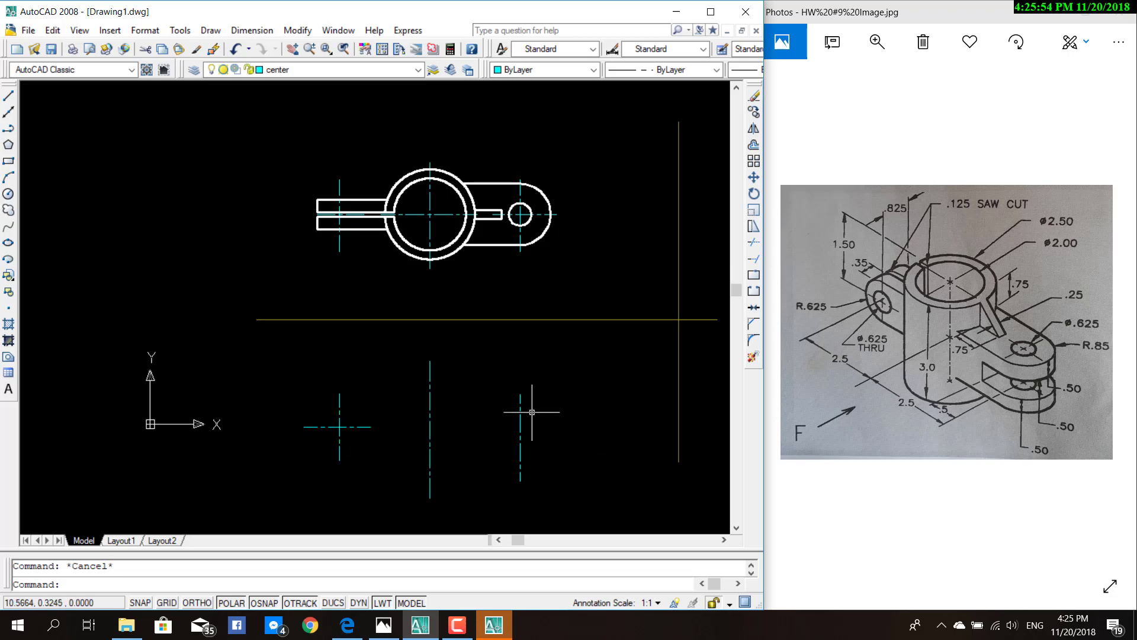
pyautogui.scroll(3, 524, 439)
pyautogui.scroll(-2, 438, 414)
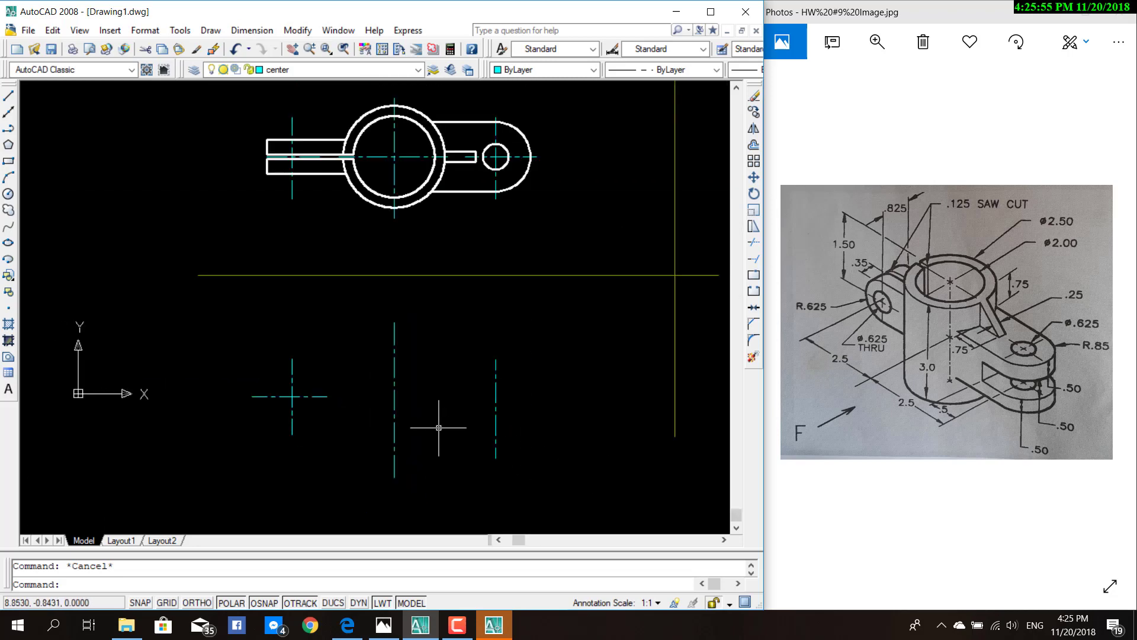
# Step: Switch the current layer from center to layer 0
pyautogui.click(418, 70)
pyautogui.click(307, 84)
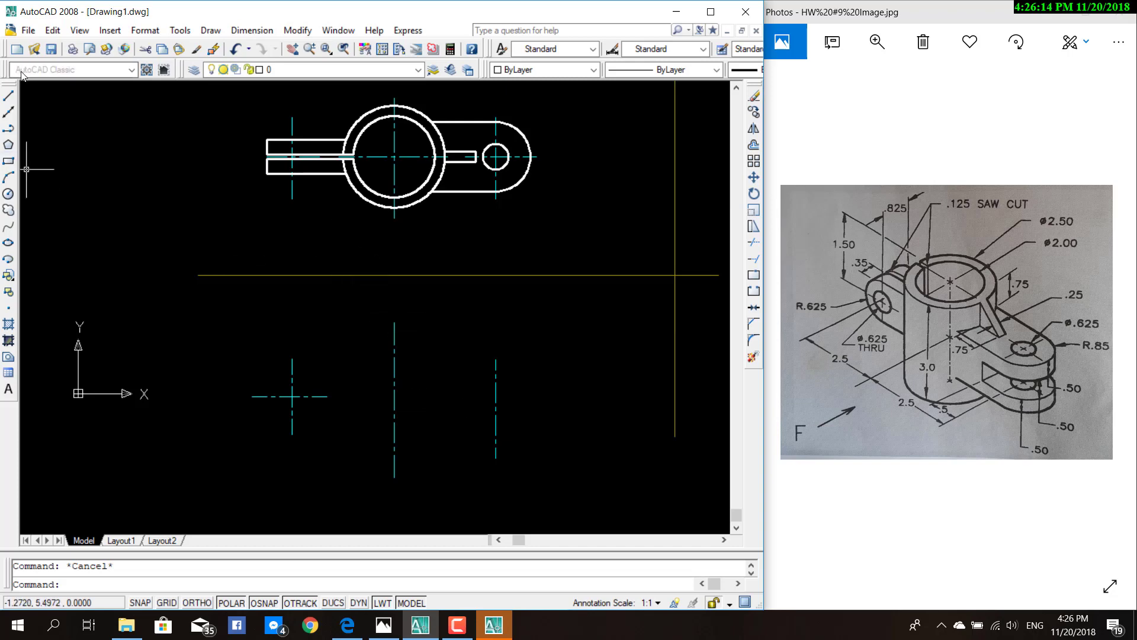
pyautogui.click(8, 97)
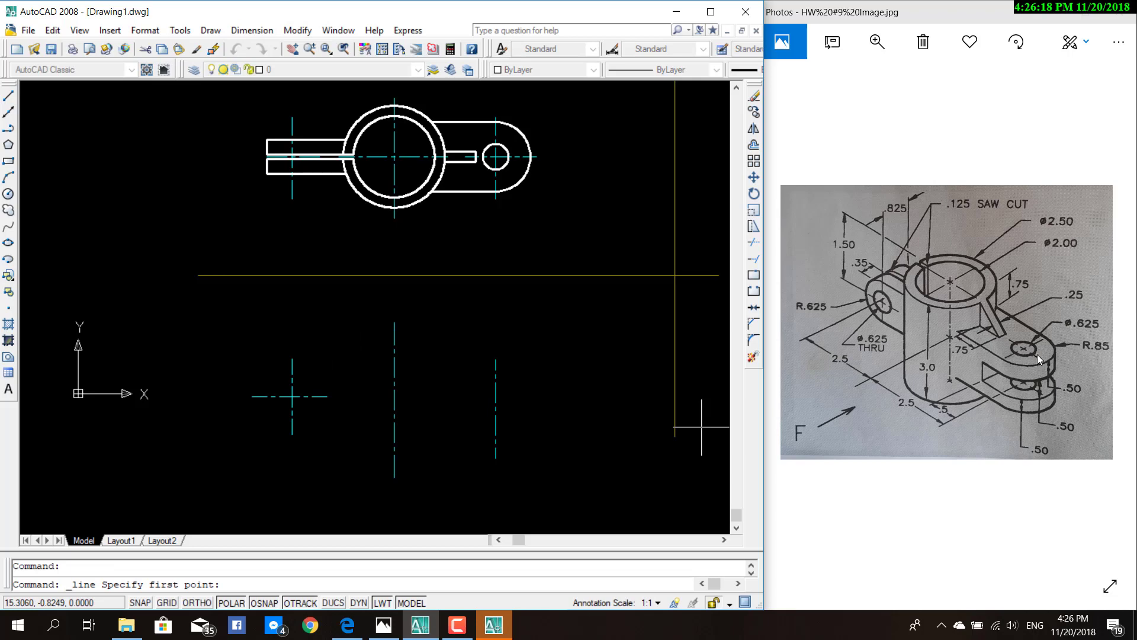
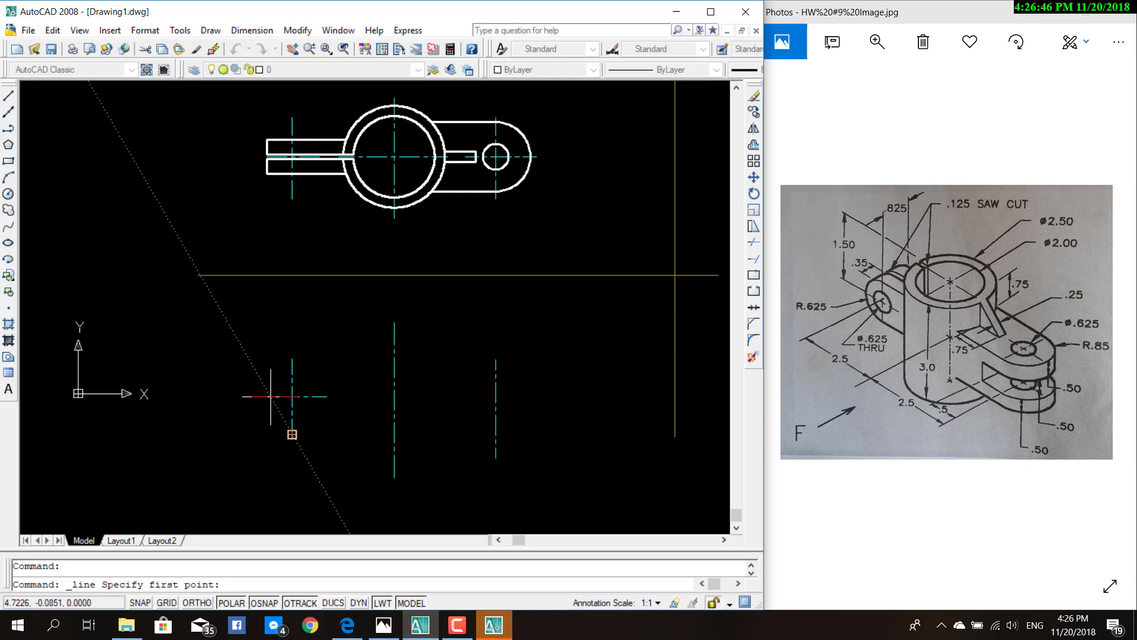
# Step: Draw the front view's top edge from 0.85 right of the centre line, left to align with the ring
pyautogui.press('Escape')
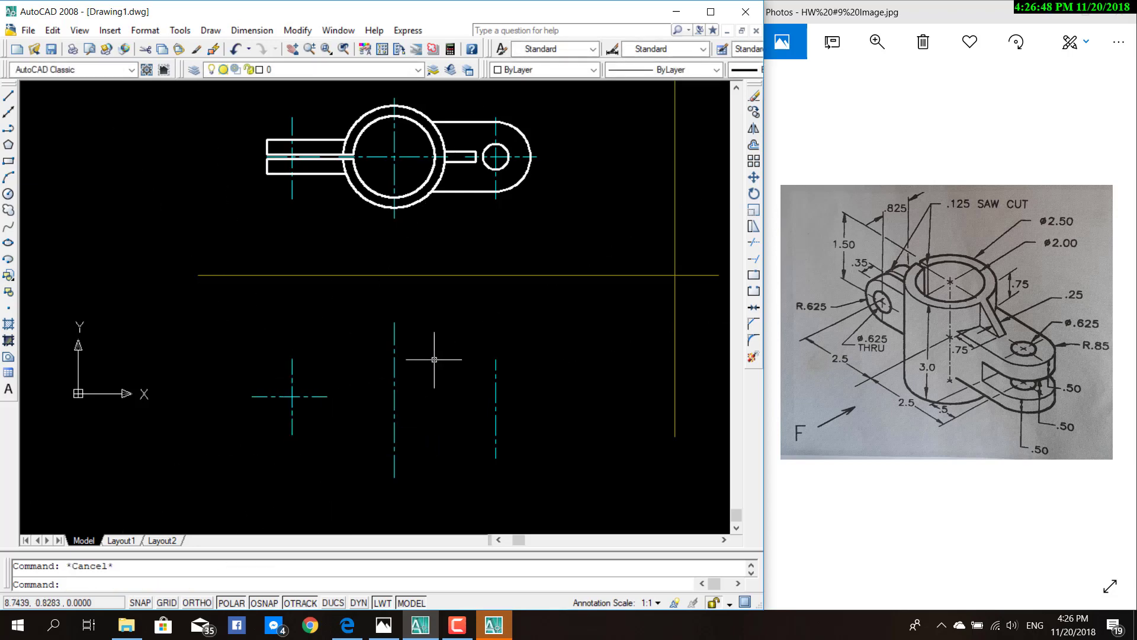
pyautogui.click(9, 95)
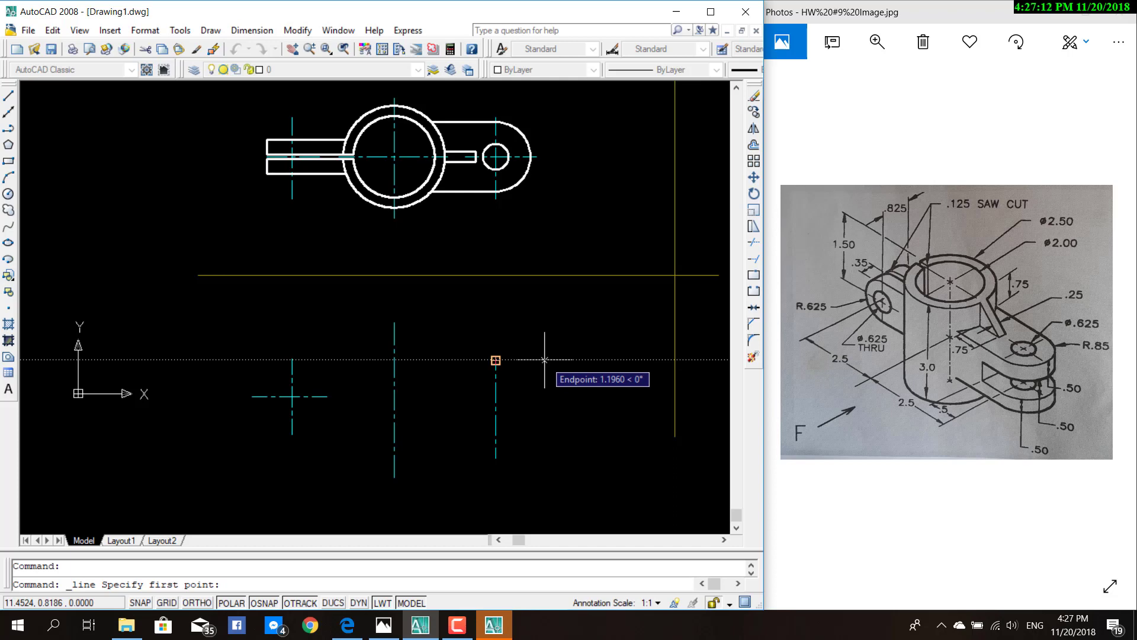
pyautogui.write('0.85')
pyautogui.press('Return')
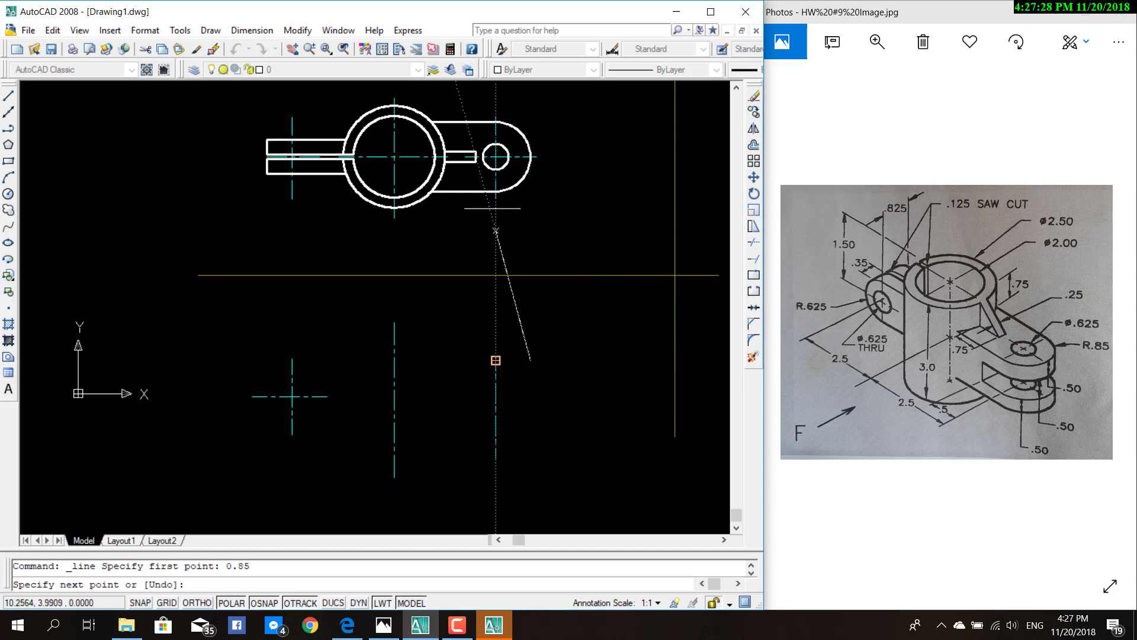
pyautogui.scroll(3, 433, 203)
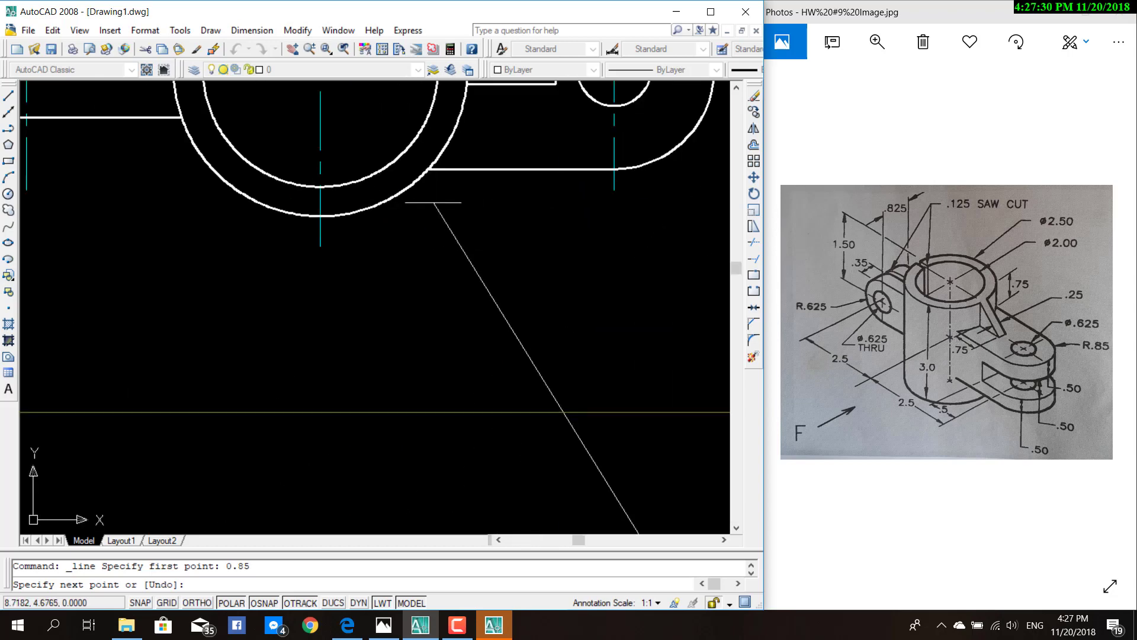
pyautogui.scroll(-1, 433, 202)
pyautogui.scroll(-2, 429, 177)
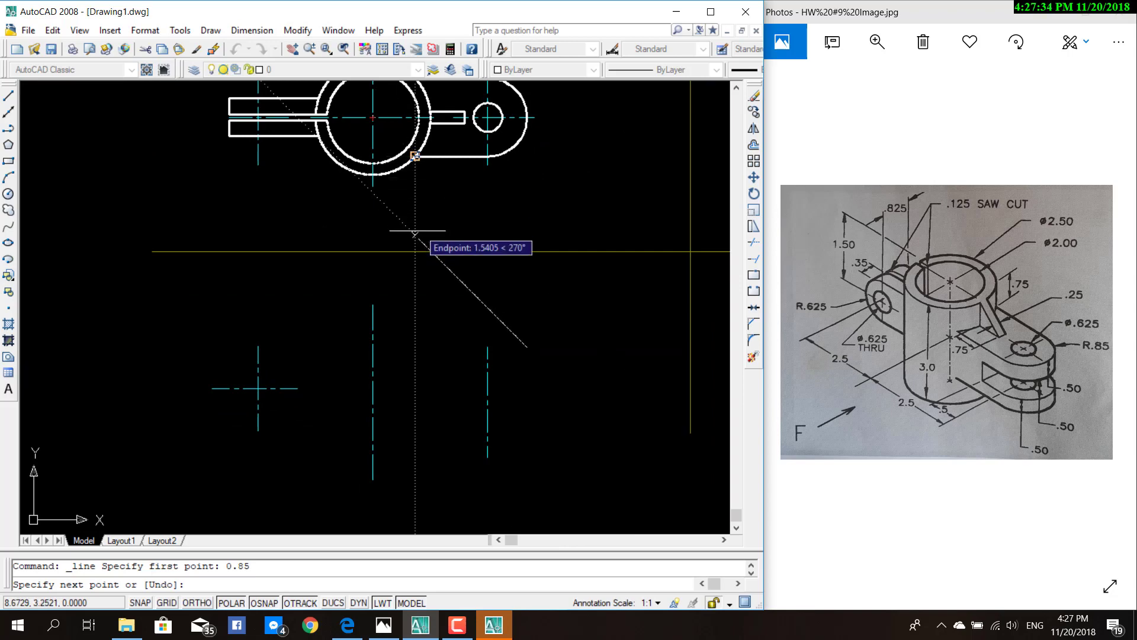
pyautogui.click(415, 346)
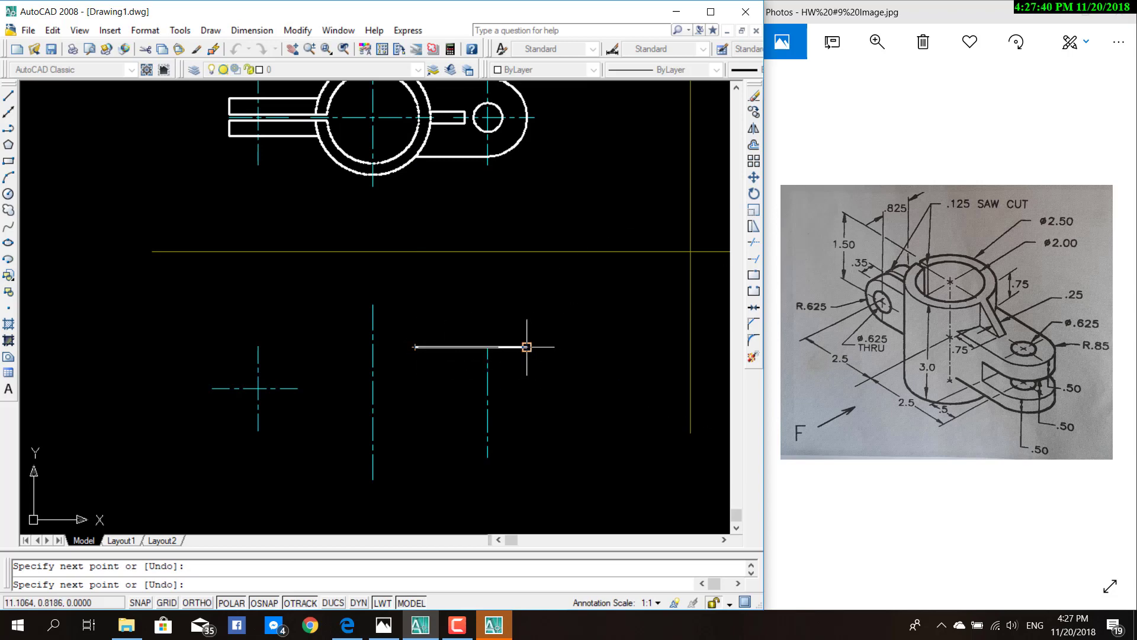
pyautogui.press('Escape')
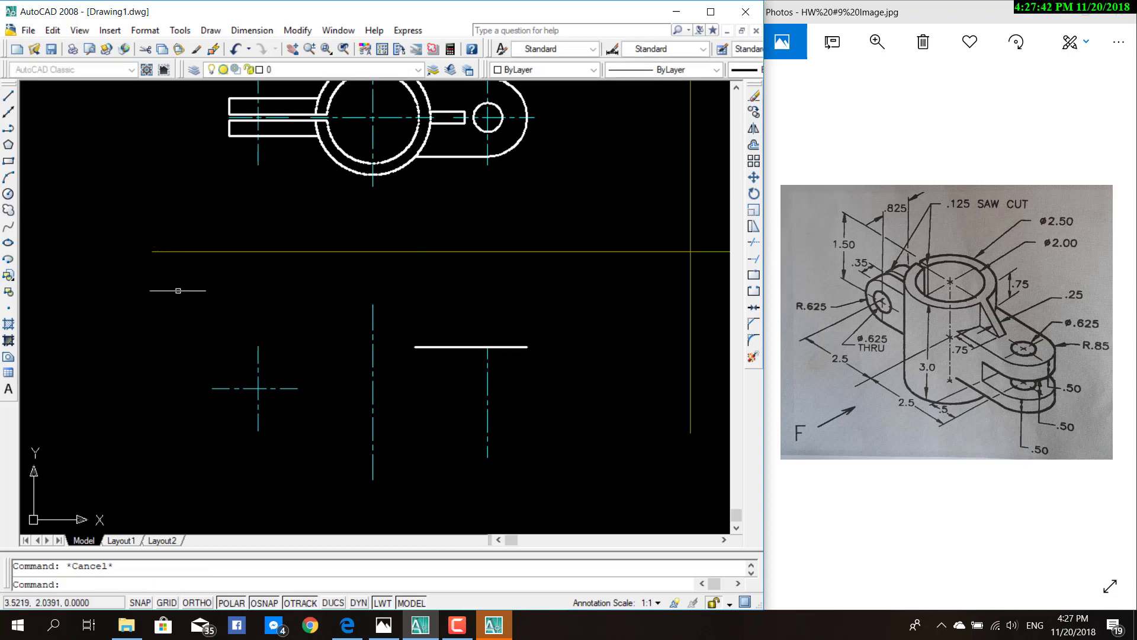
# Step: Draw a 0.5 vertical drop up to the right end of the top edge
pyautogui.click(9, 95)
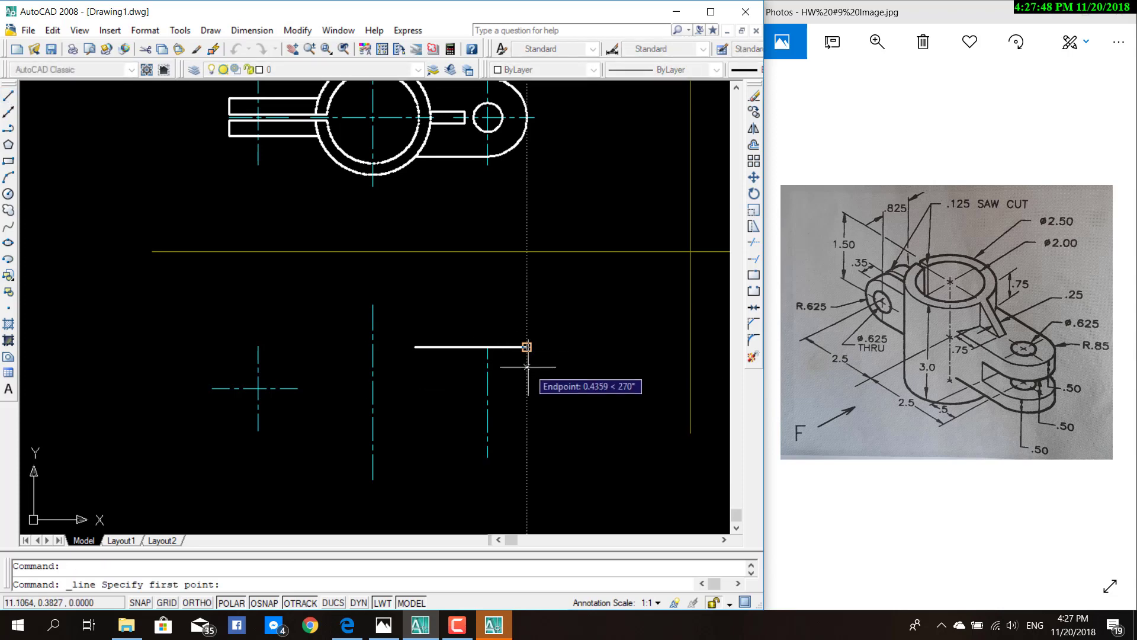
pyautogui.write('0')
pyautogui.write('.5')
pyautogui.press('Return')
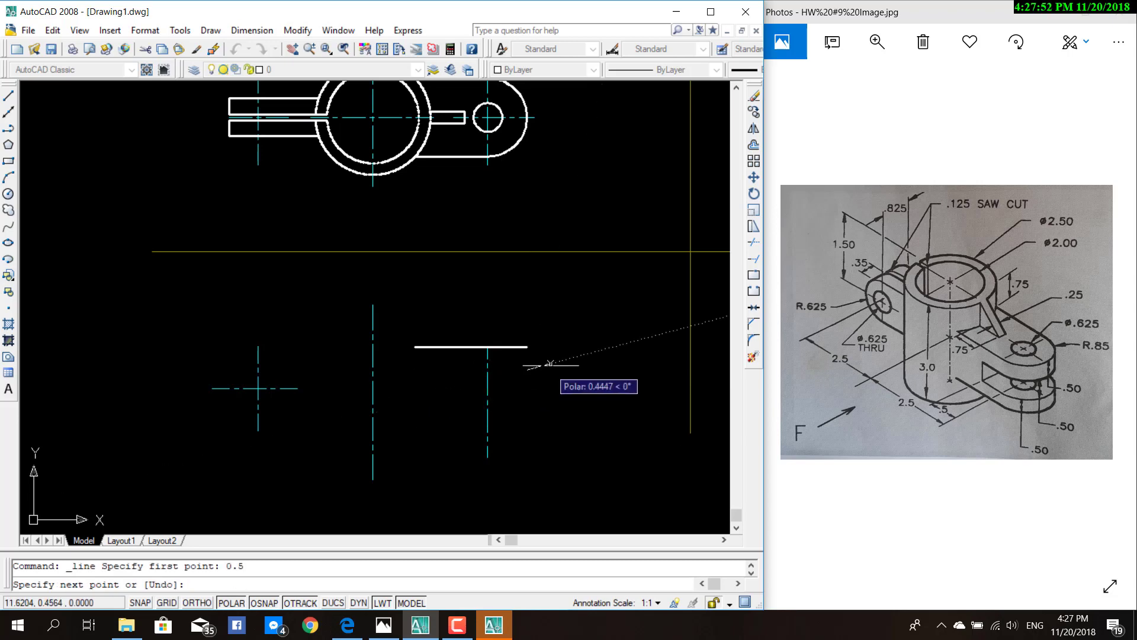
pyautogui.click(527, 347)
pyautogui.press('Return')
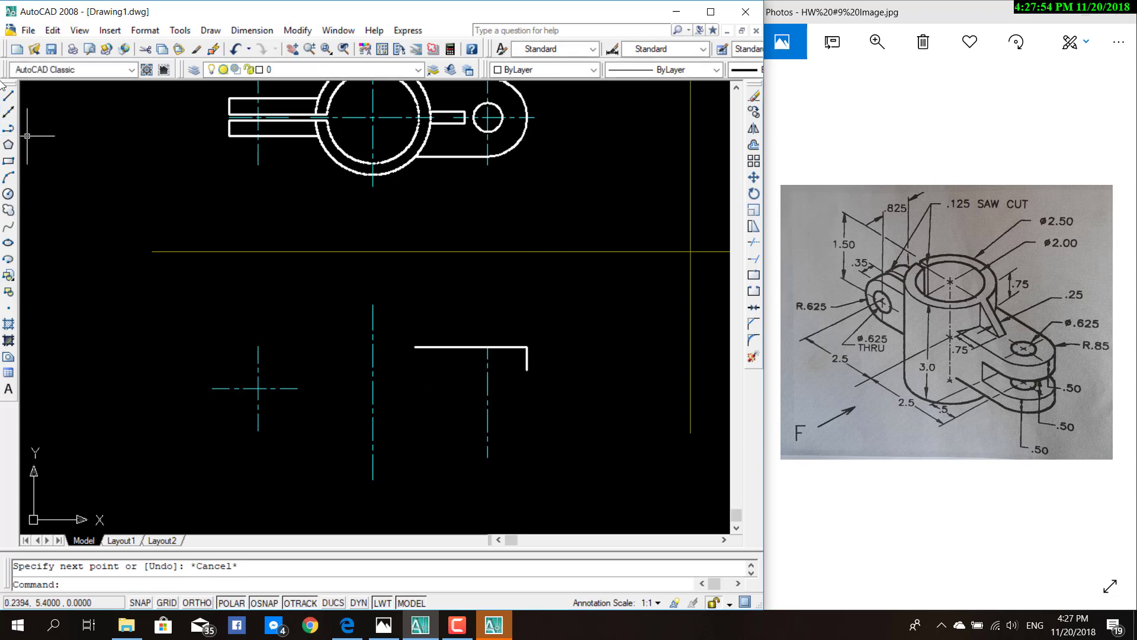
# Step: Start a new line at the bottom of the 0.5 drop
pyautogui.click(8, 95)
pyautogui.click(527, 371)
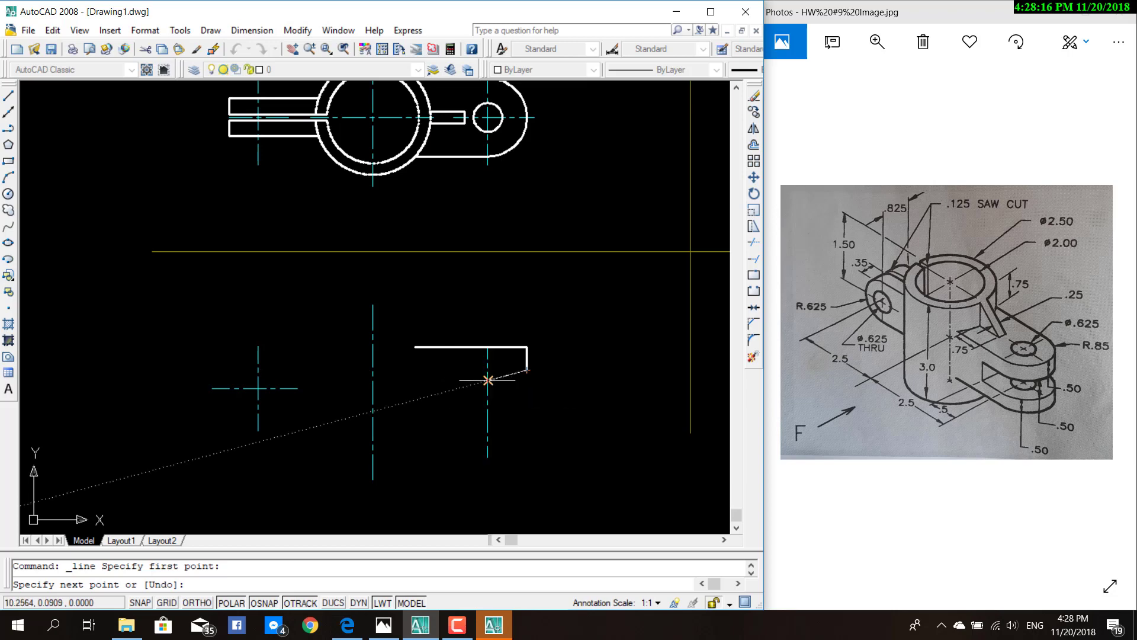
pyautogui.click(527, 370)
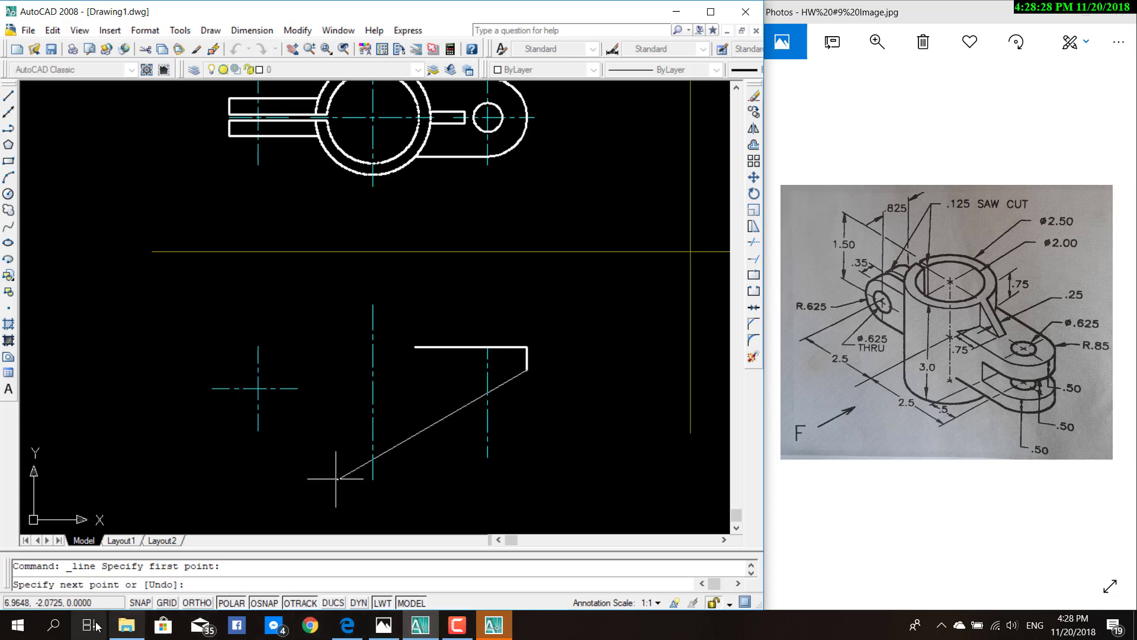
# Step: Compute .5 + 0.8 in Windows Calculator to get 1.35, then close it
pyautogui.click(53, 625)
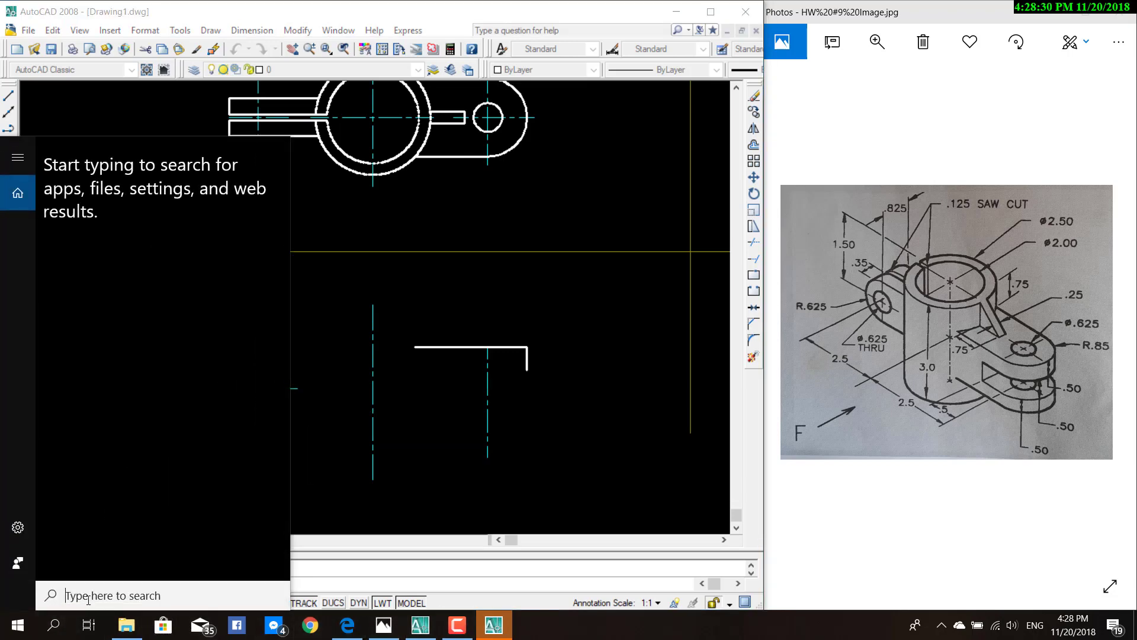
pyautogui.write('ca')
pyautogui.click(89, 283)
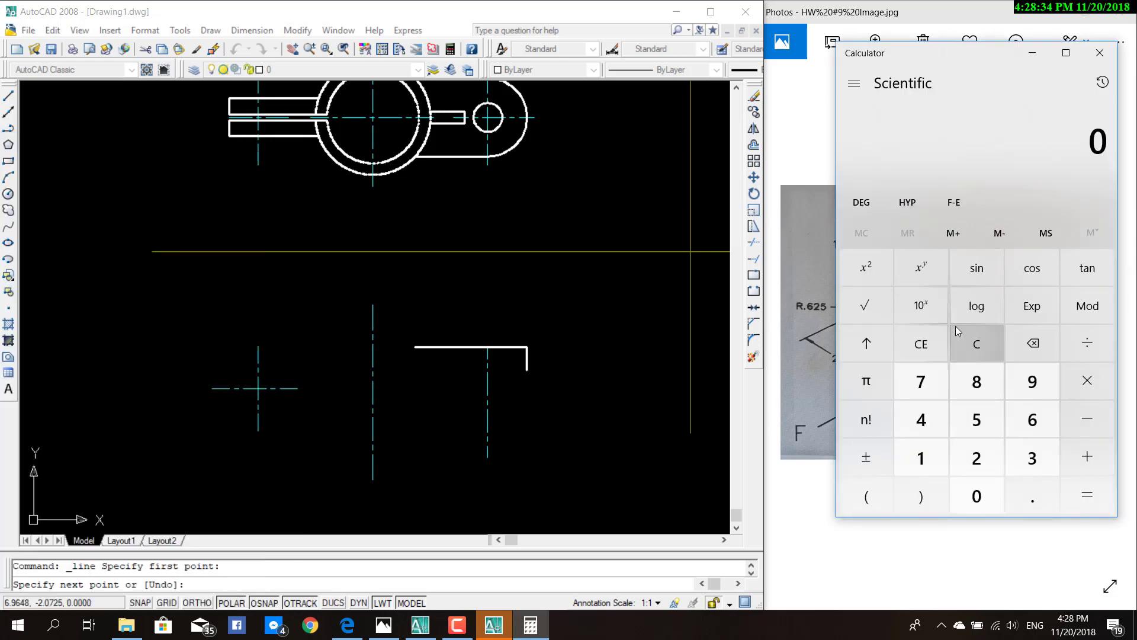
pyautogui.write('.5 + 0.8')
pyautogui.press('Return')
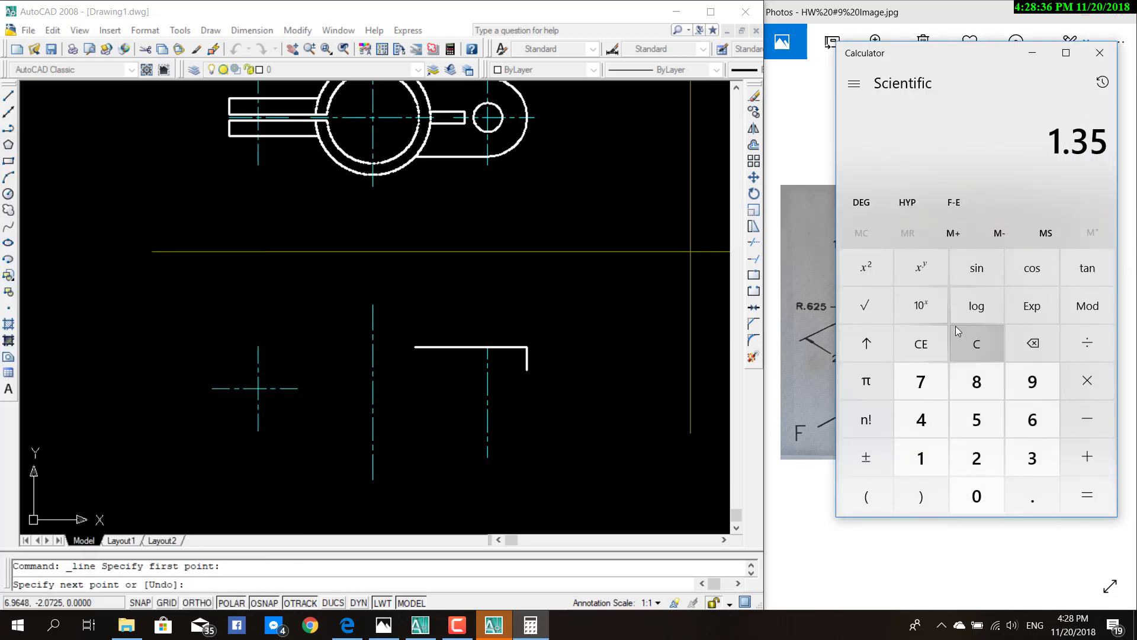
pyautogui.press('Escape')
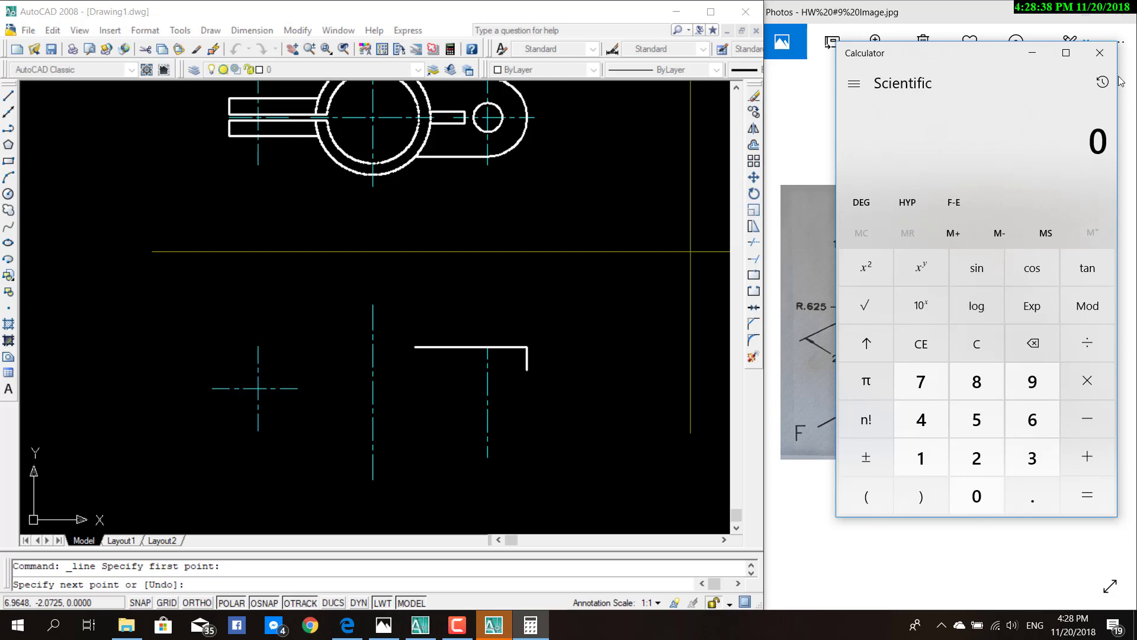
pyautogui.click(1100, 53)
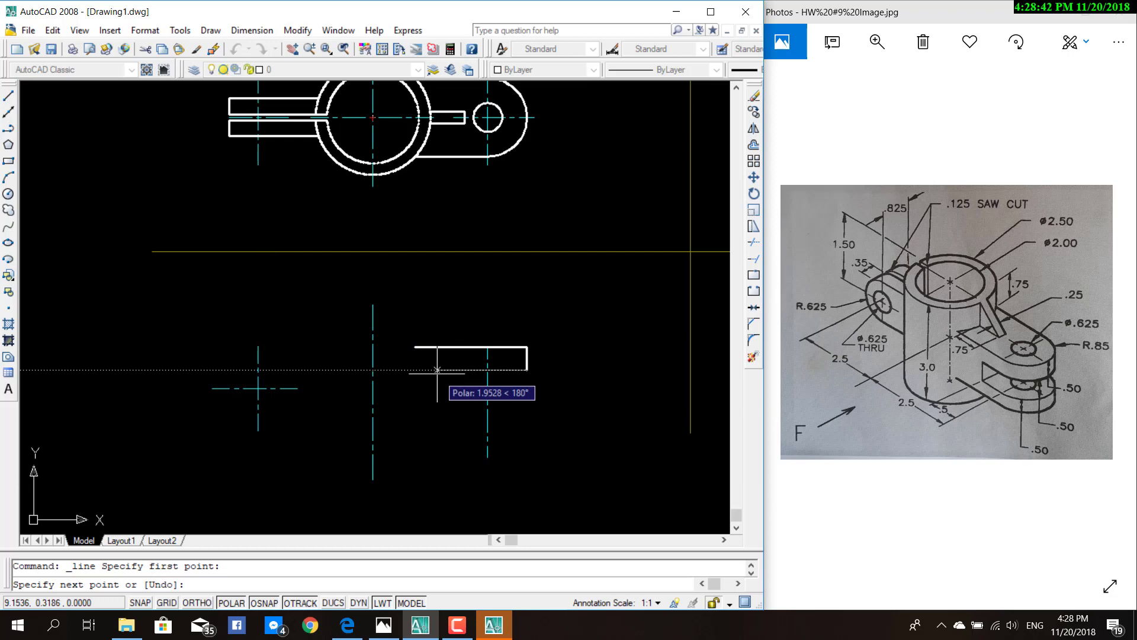
# Step: Continue the outline 1.35 left, 0.5 down, back right, 0.5 down, then a bottom edge to the ring
pyautogui.write('1.35')
pyautogui.press('Return')
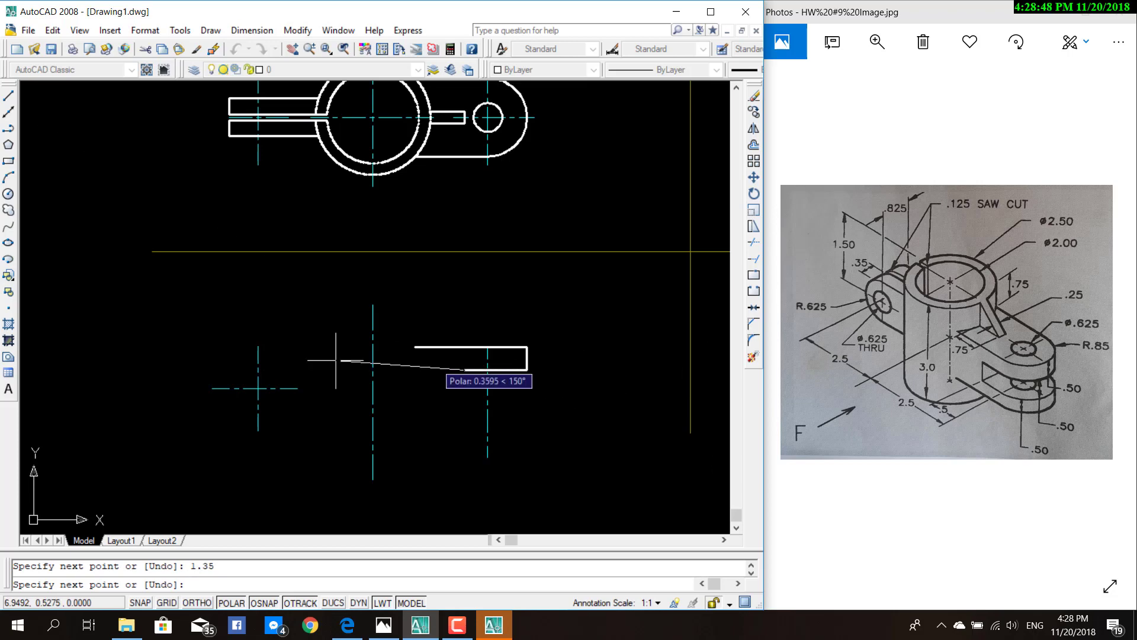
pyautogui.write('0')
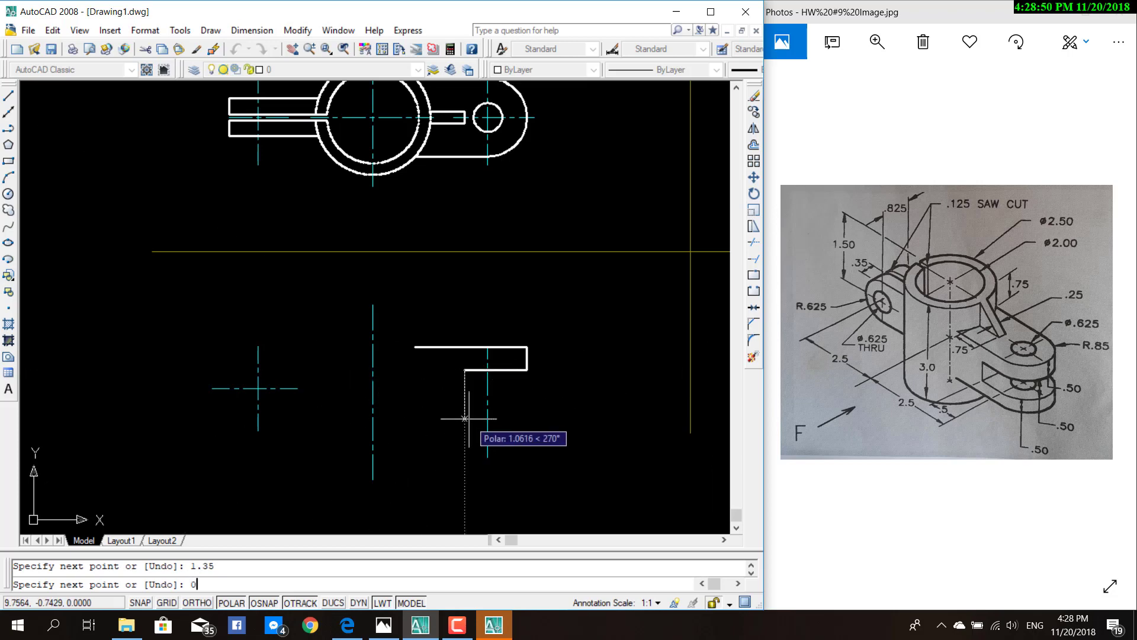
pyautogui.write('.5')
pyautogui.press('Return')
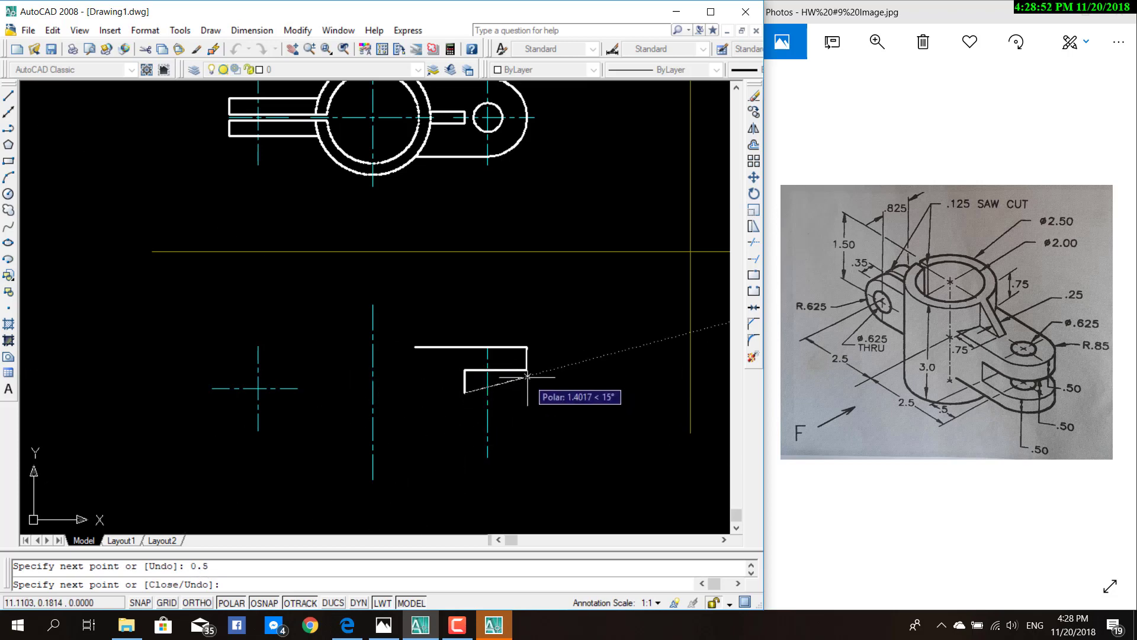
pyautogui.click(527, 392)
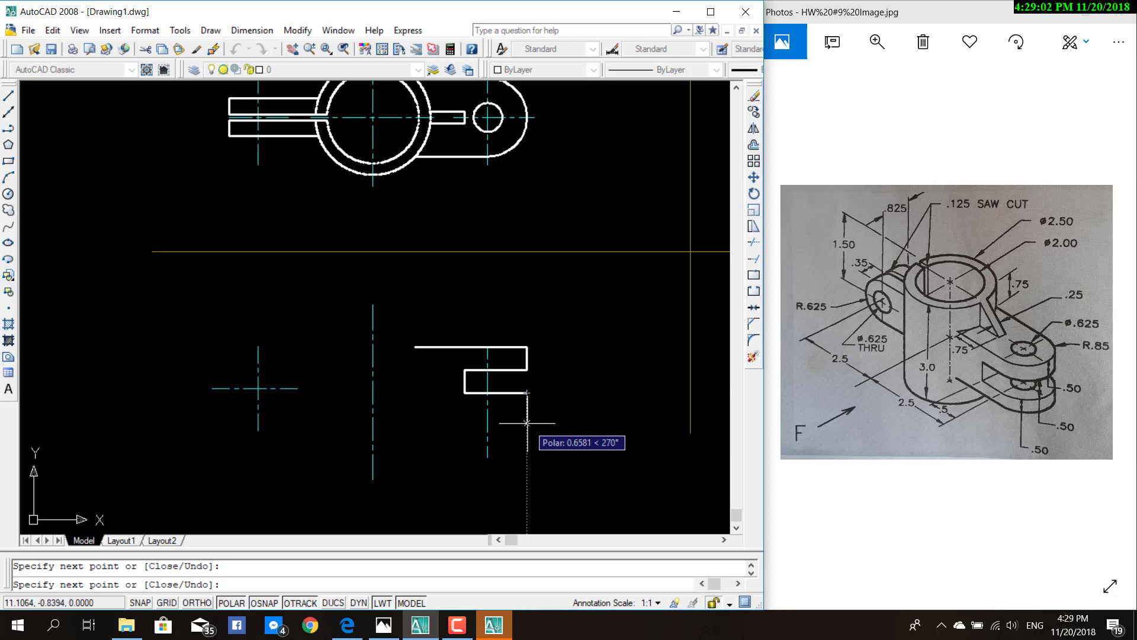
pyautogui.write('0')
pyautogui.write('.5')
pyautogui.press('Return')
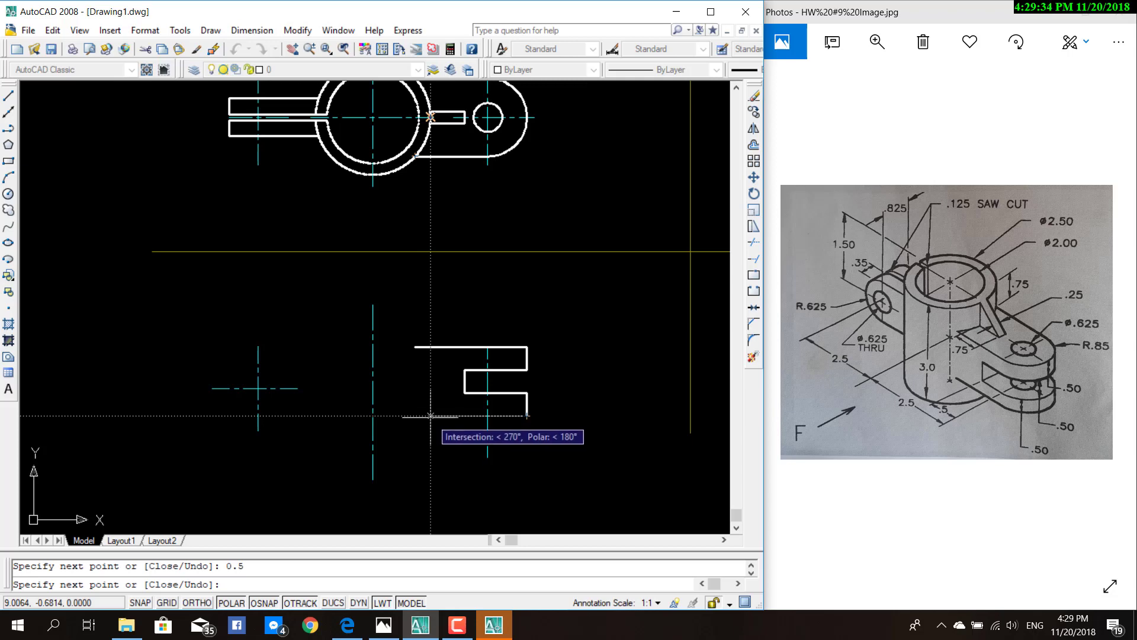
pyautogui.click(430, 415)
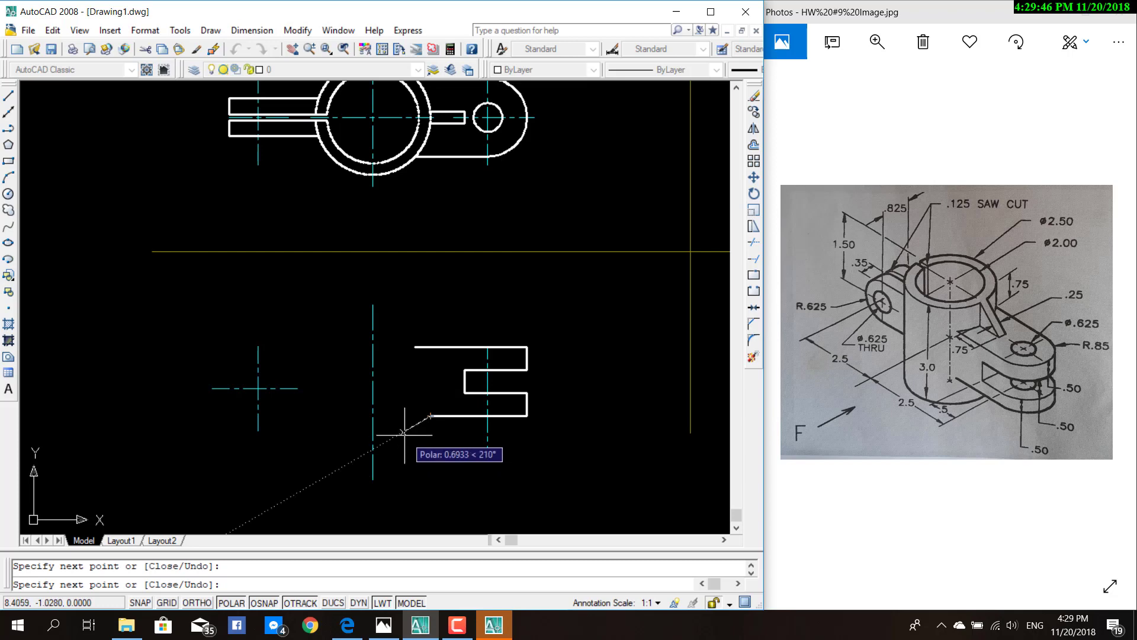
pyautogui.press('Escape')
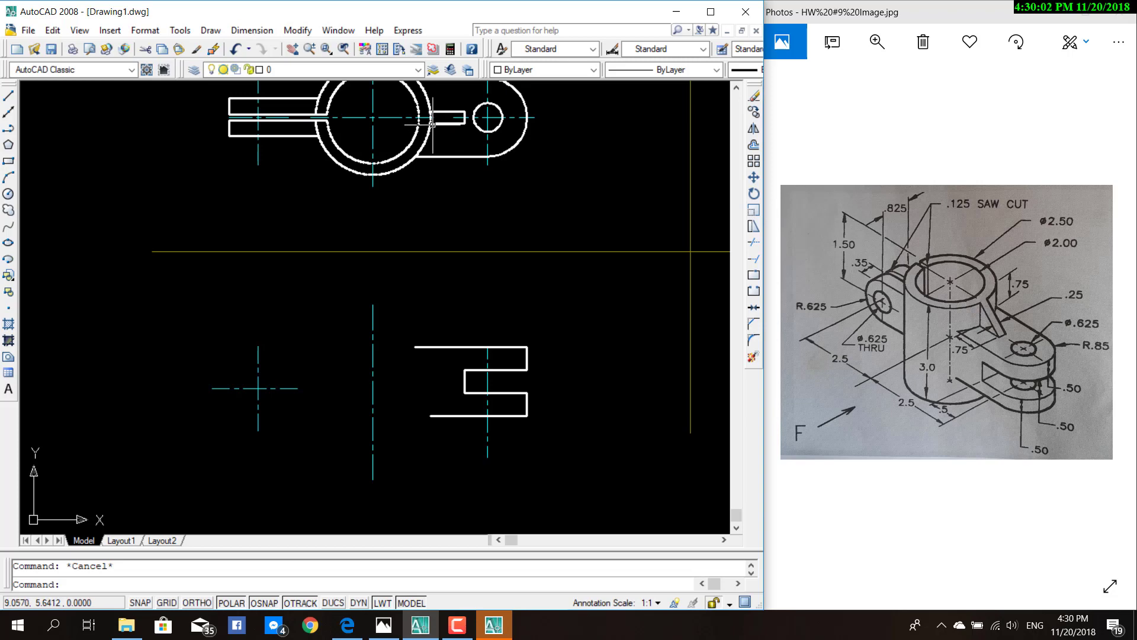
pyautogui.scroll(2, 433, 124)
pyautogui.scroll(2, 431, 130)
pyautogui.scroll(2, 414, 148)
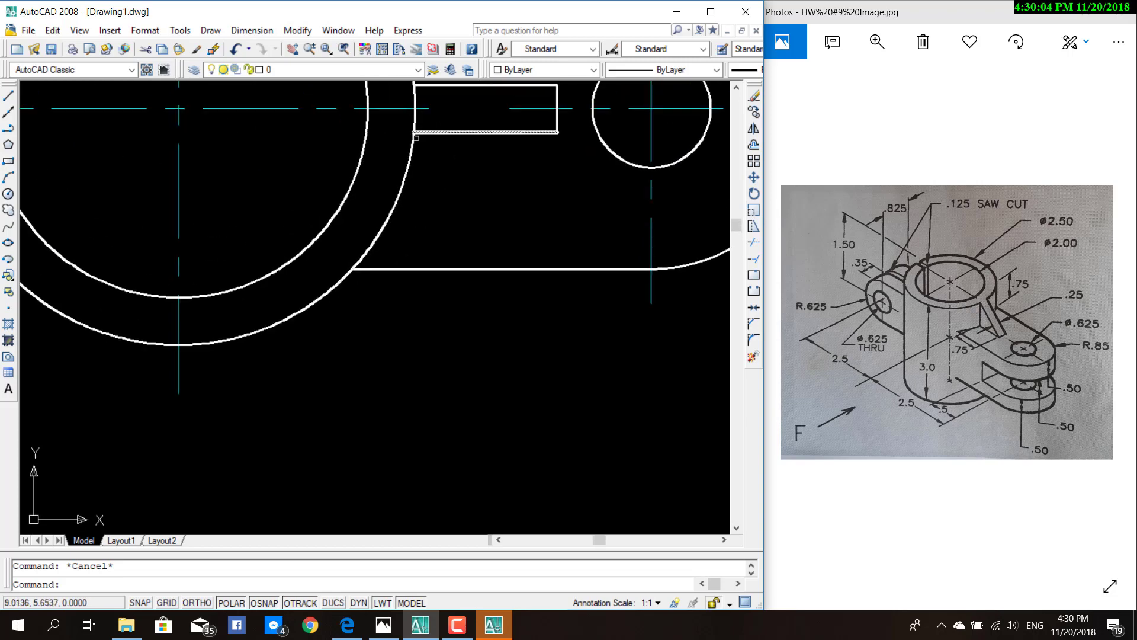
pyautogui.scroll(-4, 414, 196)
pyautogui.moveTo(446, 346); pyautogui.dragTo(433, 188, button='middle')
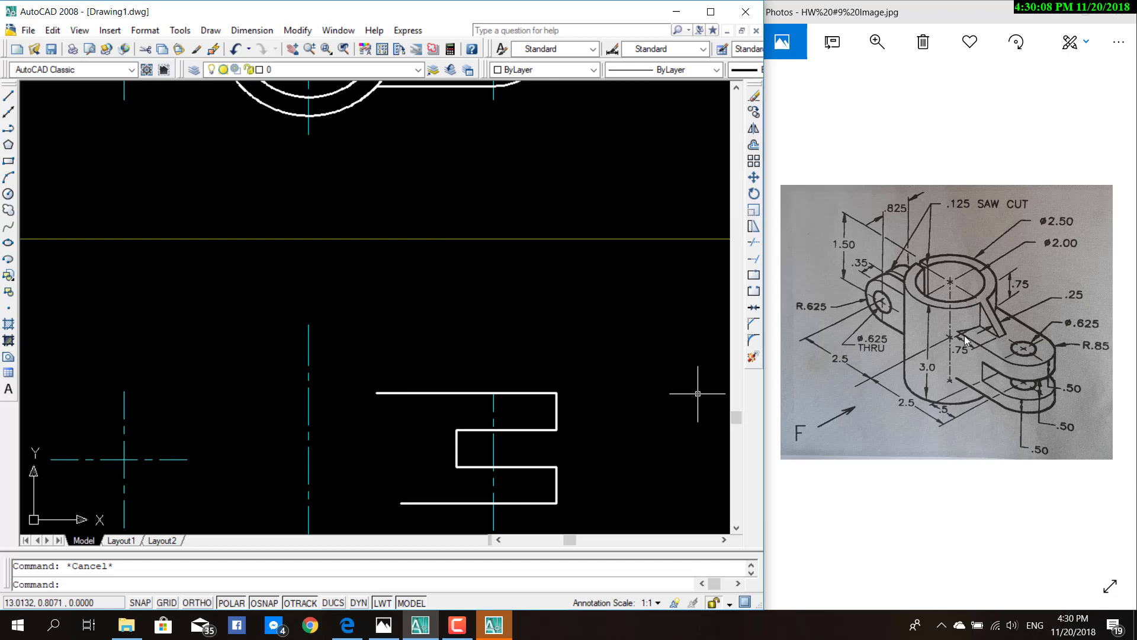
pyautogui.scroll(-2, 593, 377)
pyautogui.moveTo(585, 376); pyautogui.dragTo(579, 274, button='middle')
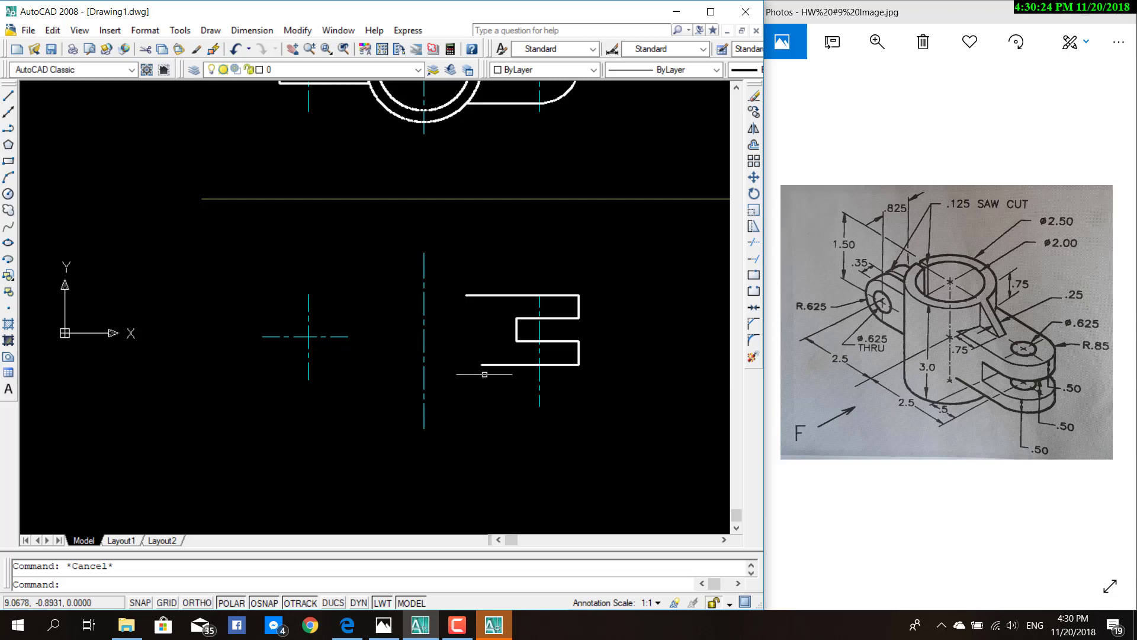
pyautogui.moveTo(473, 182); pyautogui.dragTo(455, 321, button='middle')
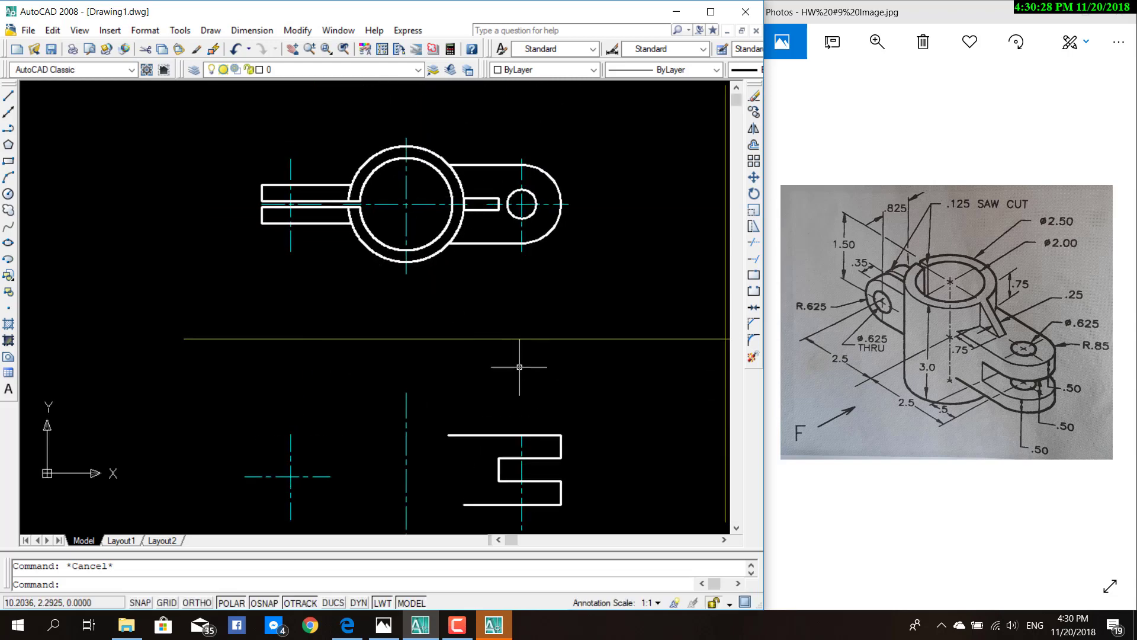
pyautogui.scroll(-2, 491, 367)
pyautogui.scroll(3, 483, 358)
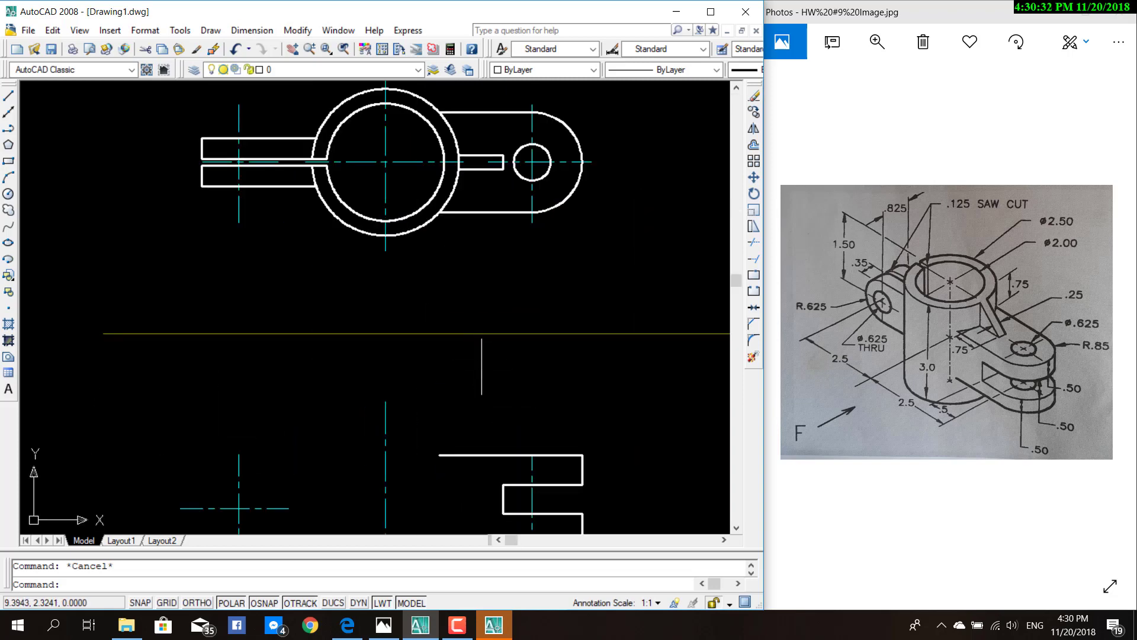
pyautogui.scroll(-3, 482, 366)
pyautogui.moveTo(479, 381); pyautogui.dragTo(464, 309, button='middle')
pyautogui.scroll(2, 434, 325)
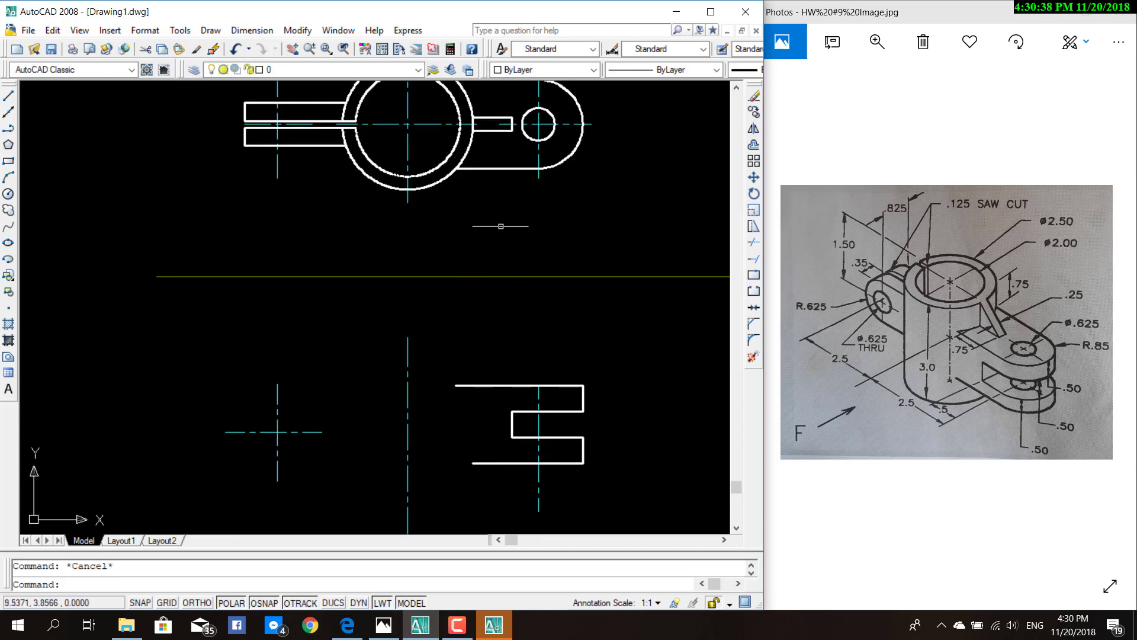
pyautogui.click(457, 625)
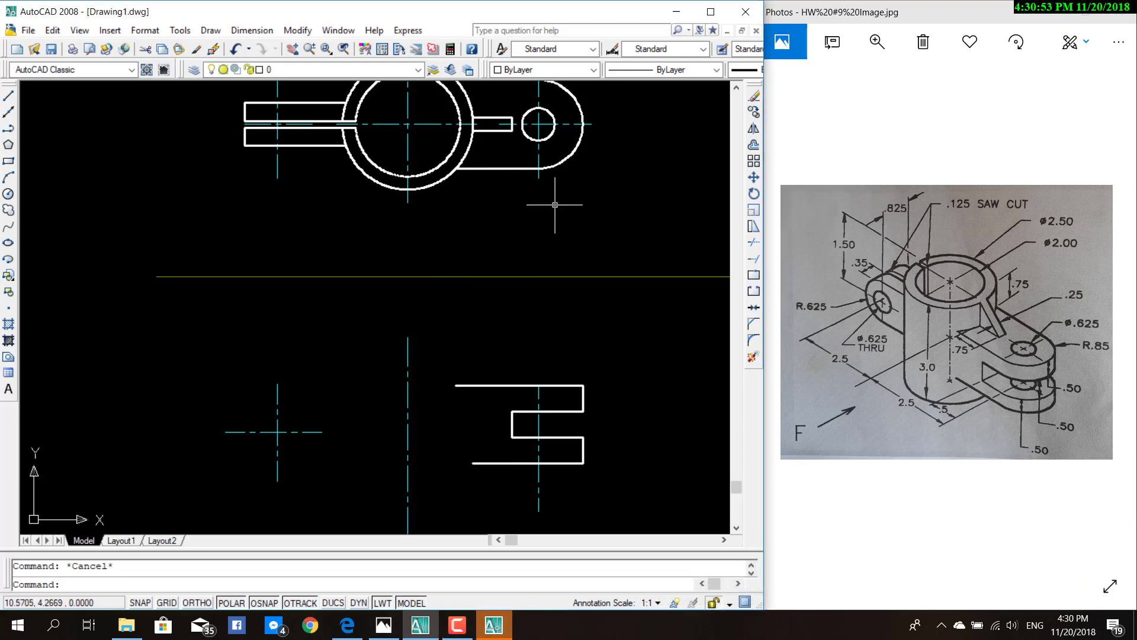
pyautogui.click(8, 95)
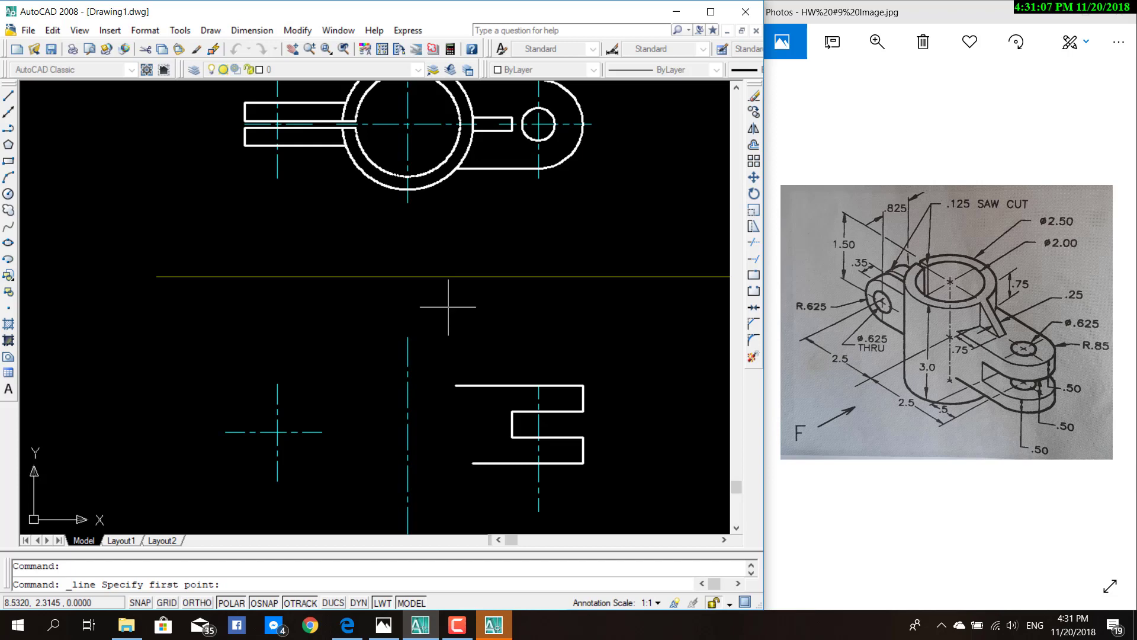
pyautogui.press('Escape')
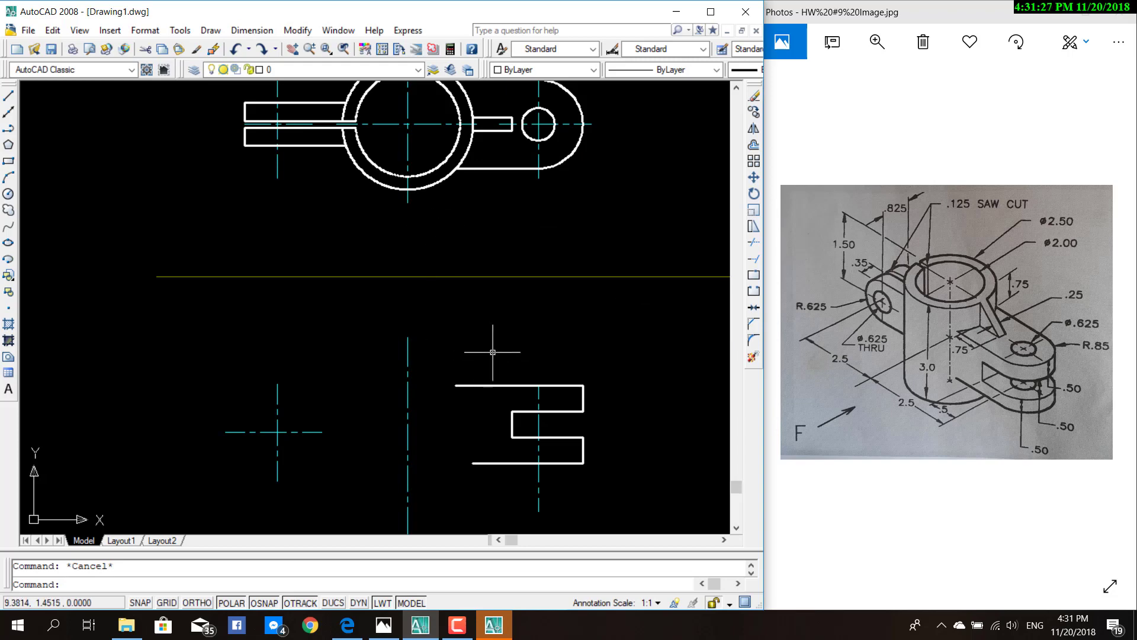
pyautogui.moveTo(553, 307); pyautogui.dragTo(515, 249, button='middle')
pyautogui.scroll(-3, 415, 290)
pyautogui.moveTo(414, 290); pyautogui.dragTo(446, 324, button='middle')
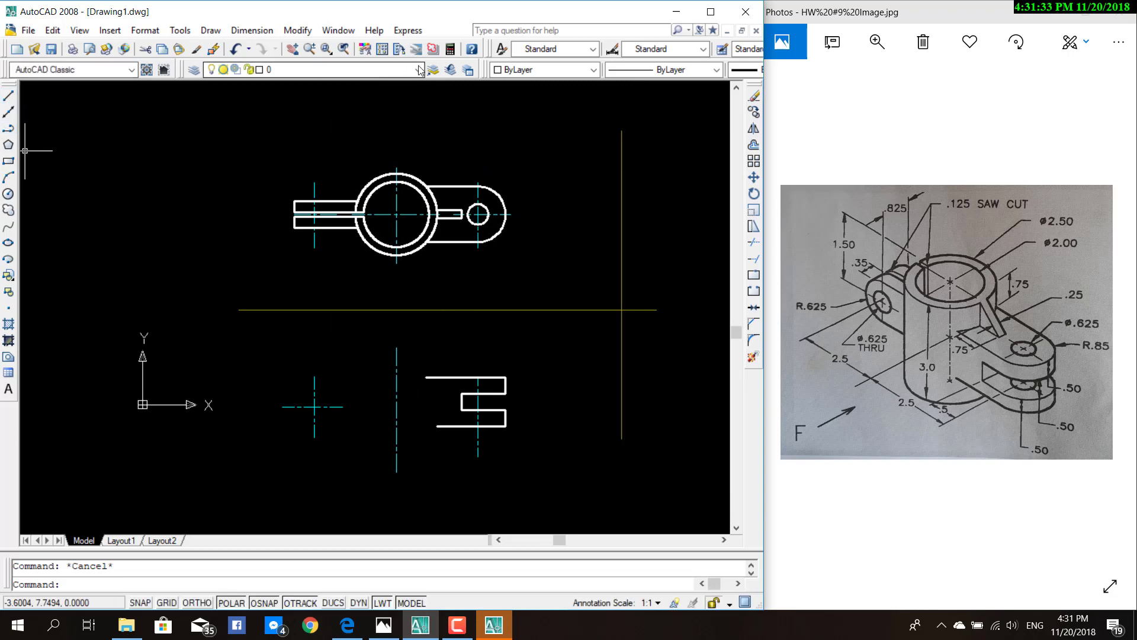
# Step: Make Projection the current layer
pyautogui.click(385, 70)
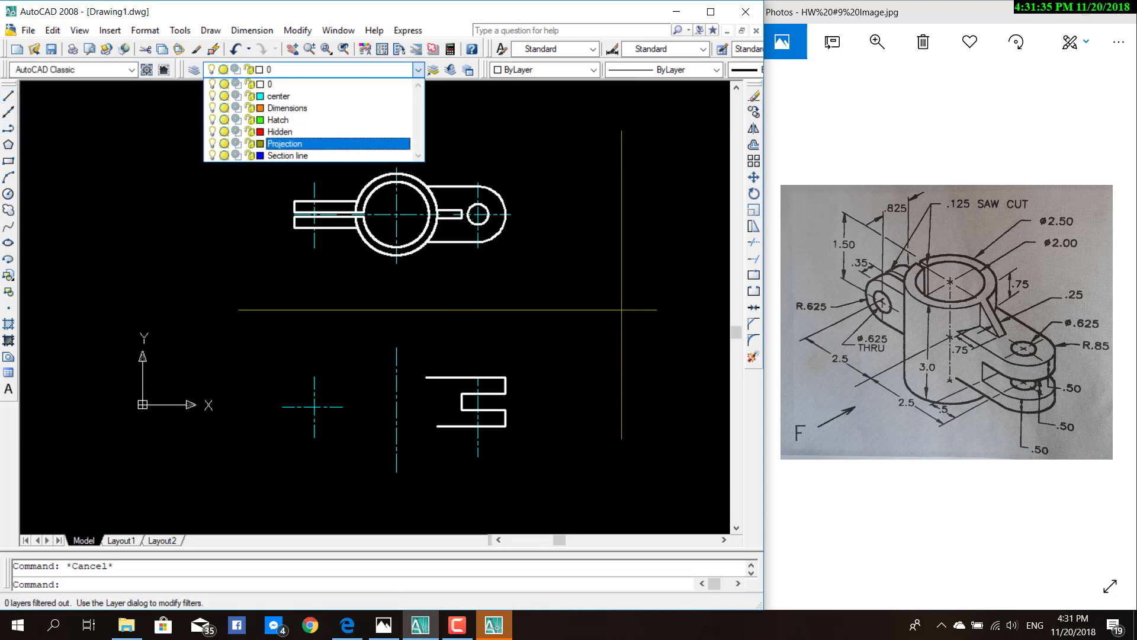
pyautogui.click(284, 143)
pyautogui.scroll(2, 414, 279)
pyautogui.scroll(1, 456, 299)
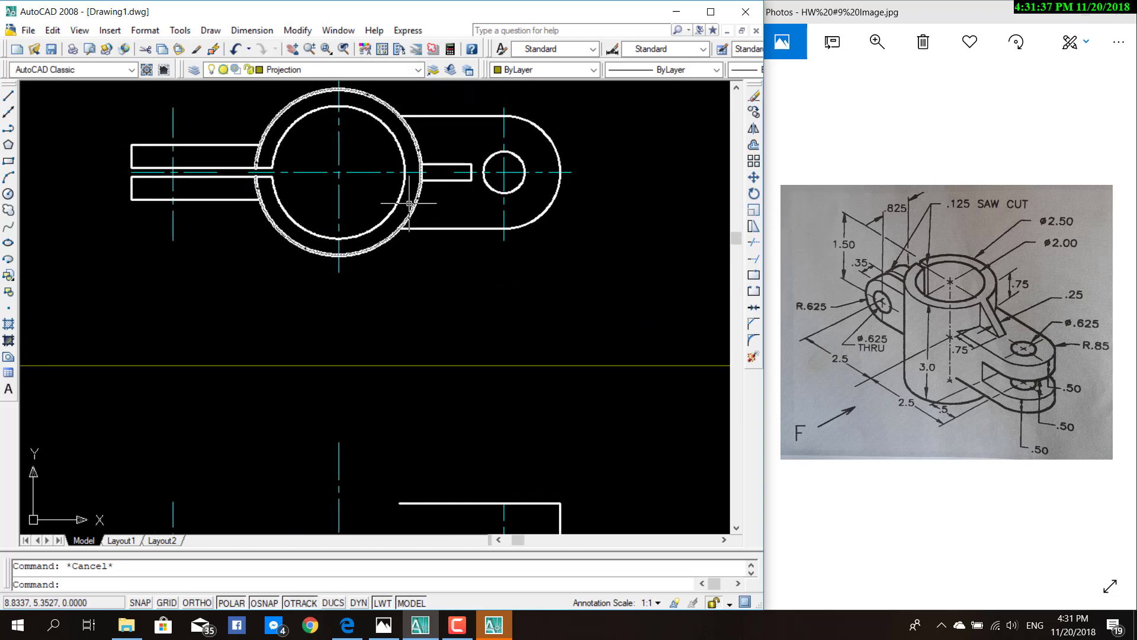
# Step: Draw a vertical projection line from the top view's ring edge down past the front view
pyautogui.click(8, 95)
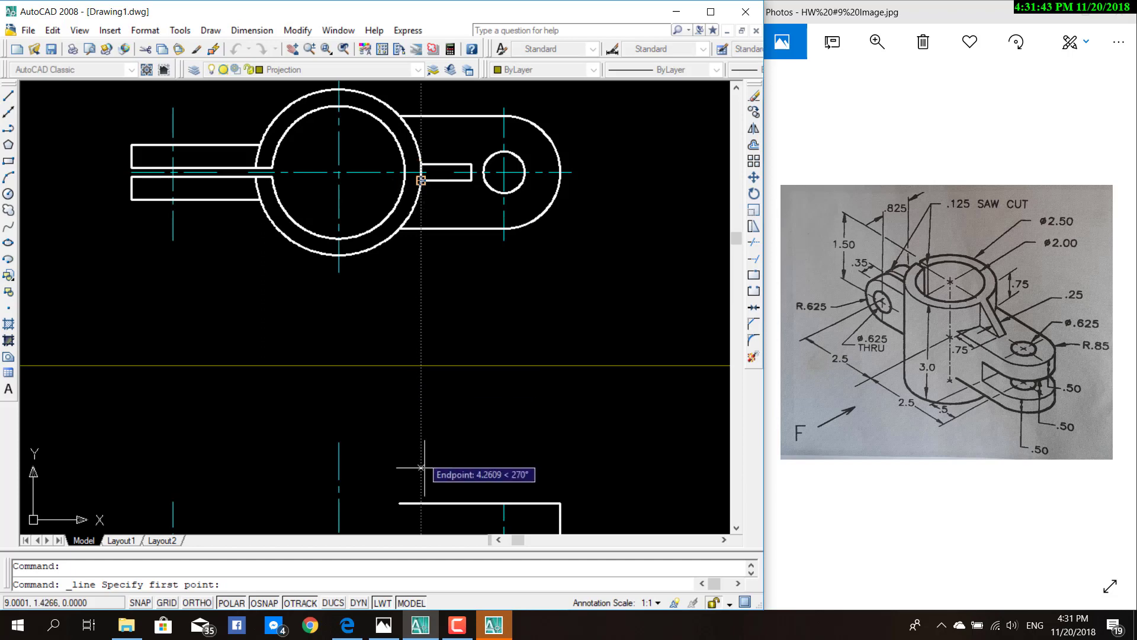
pyautogui.scroll(-2, 415, 474)
pyautogui.moveTo(409, 414); pyautogui.dragTo(380, 286, button='middle')
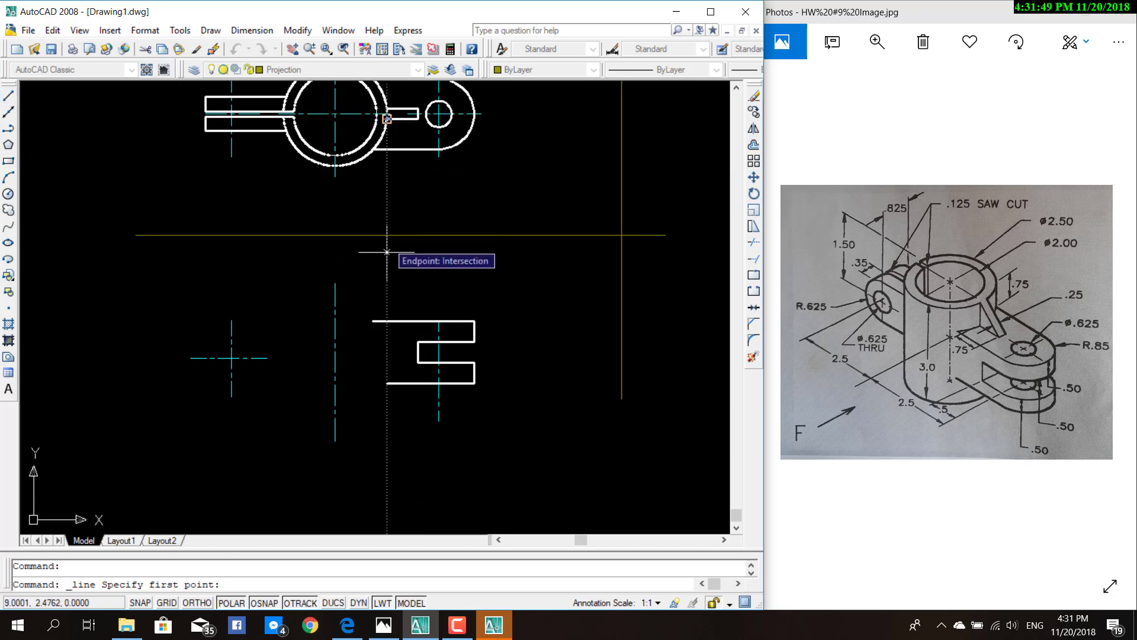
pyautogui.click(387, 456)
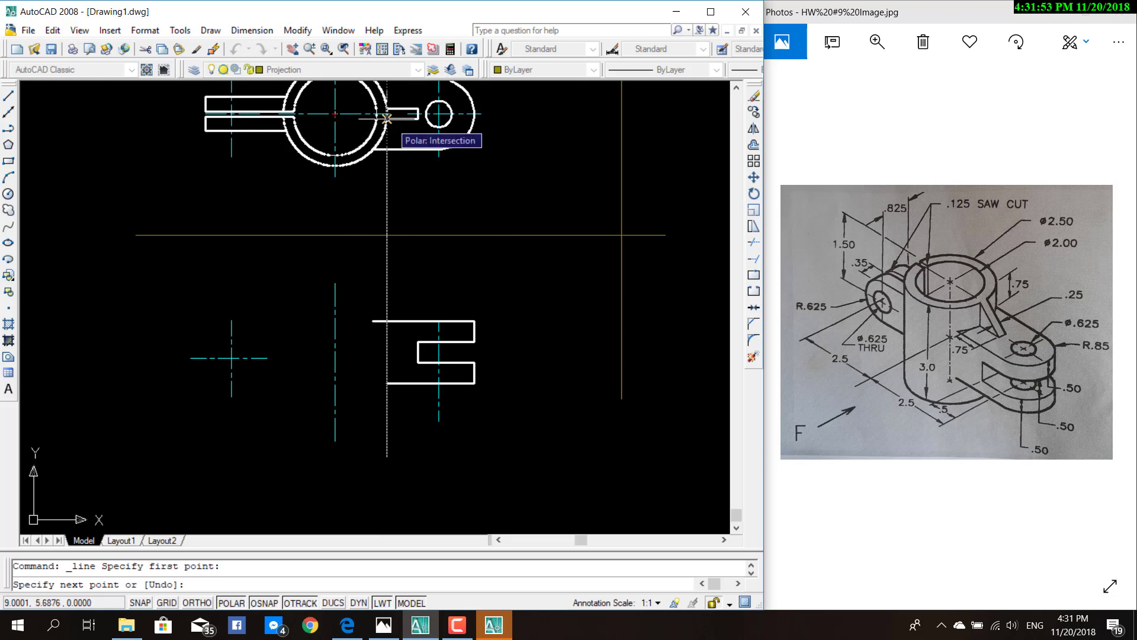
pyautogui.click(387, 118)
pyautogui.press('Escape')
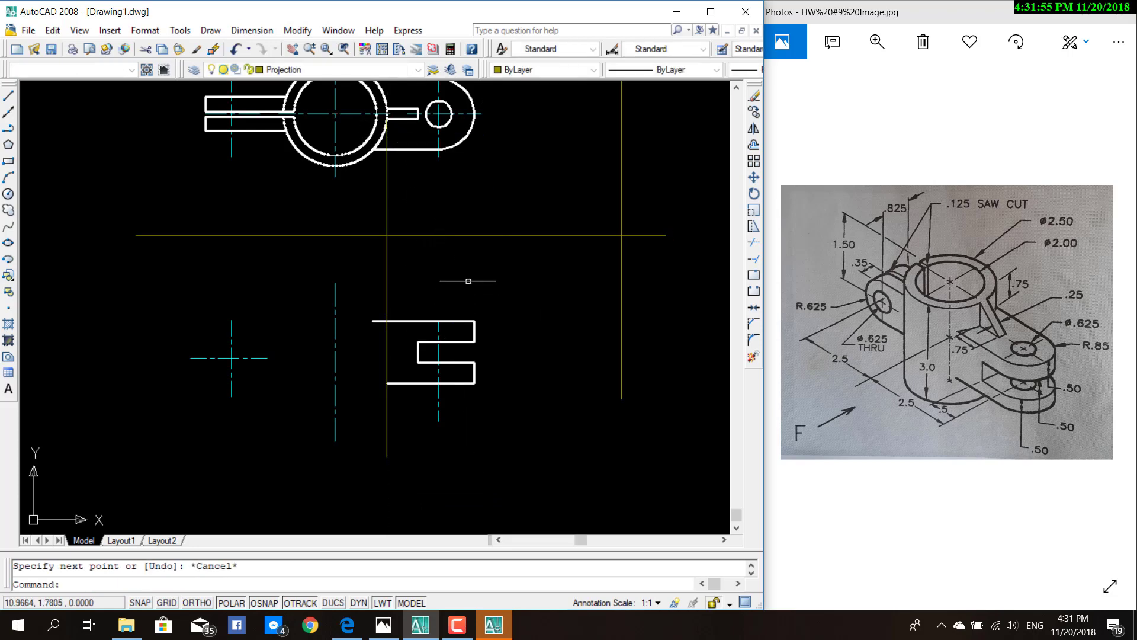
pyautogui.press('Escape')
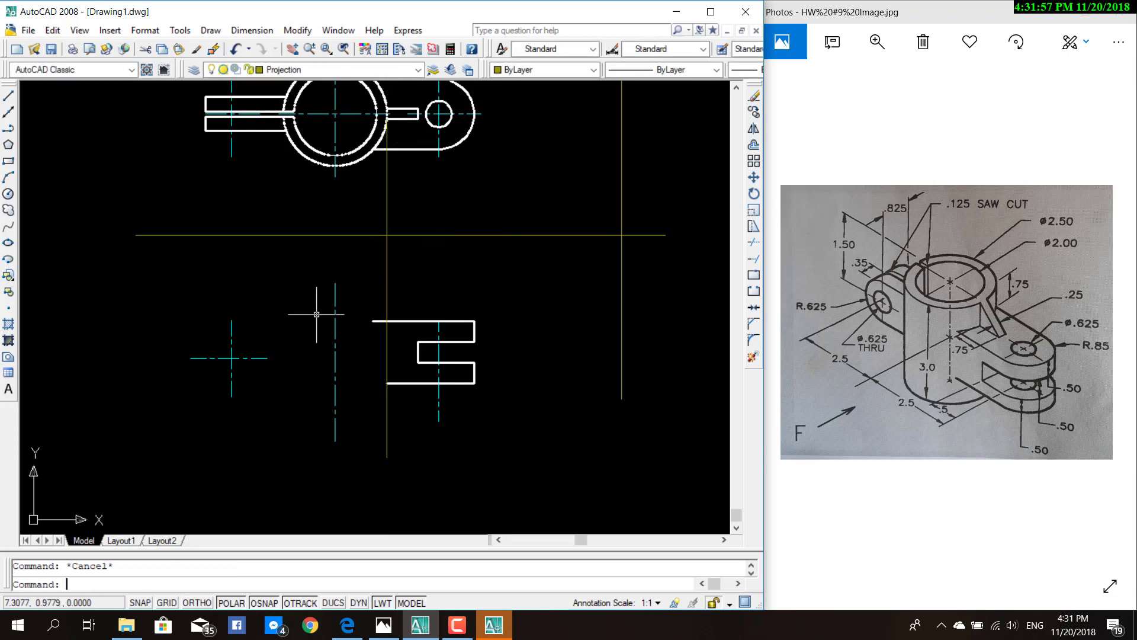
# Step: Make layer 0 the current layer again
pyautogui.click(332, 69)
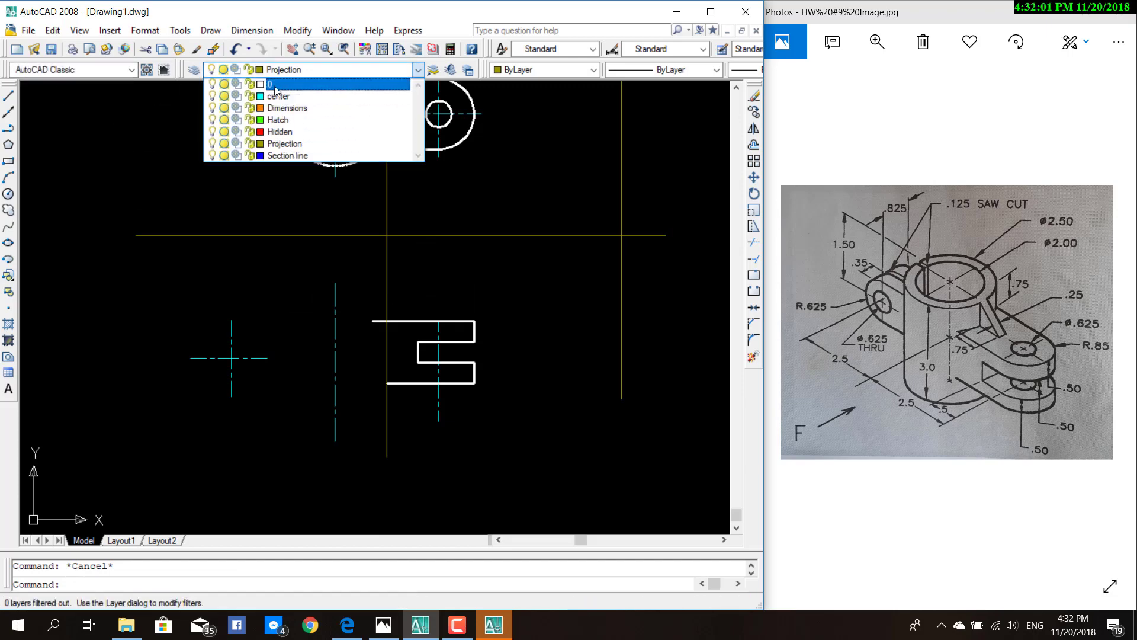
pyautogui.click(278, 85)
pyautogui.scroll(2, 373, 326)
pyautogui.scroll(2, 373, 326)
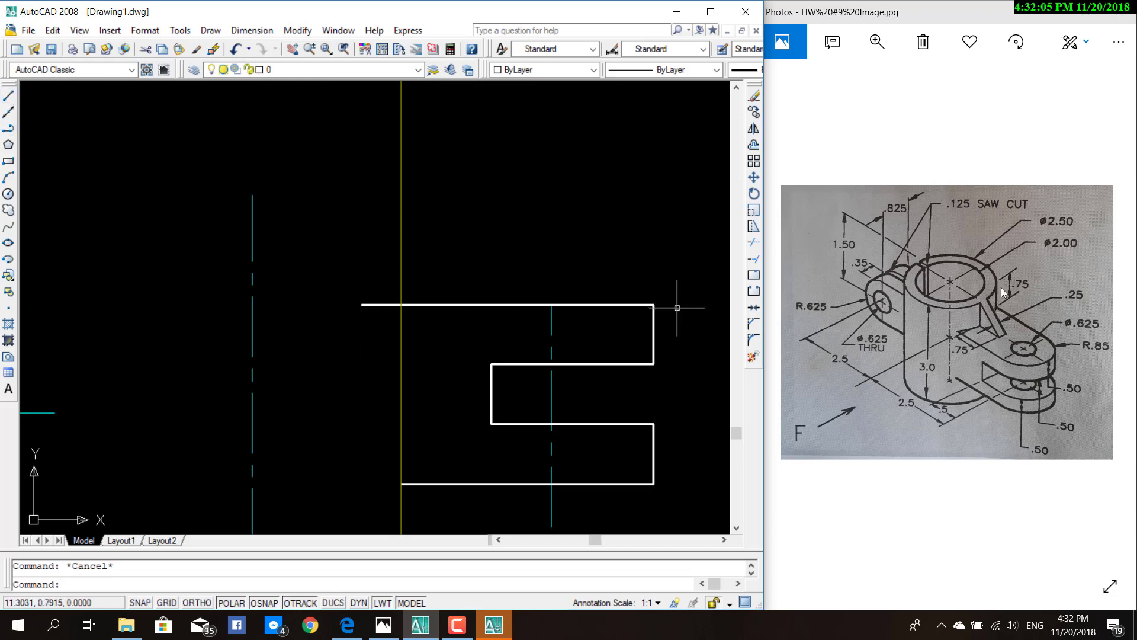
# Step: From the projection intersection, draw edges 0.75 up, 2.5 left and 3.0 down
pyautogui.click(9, 95)
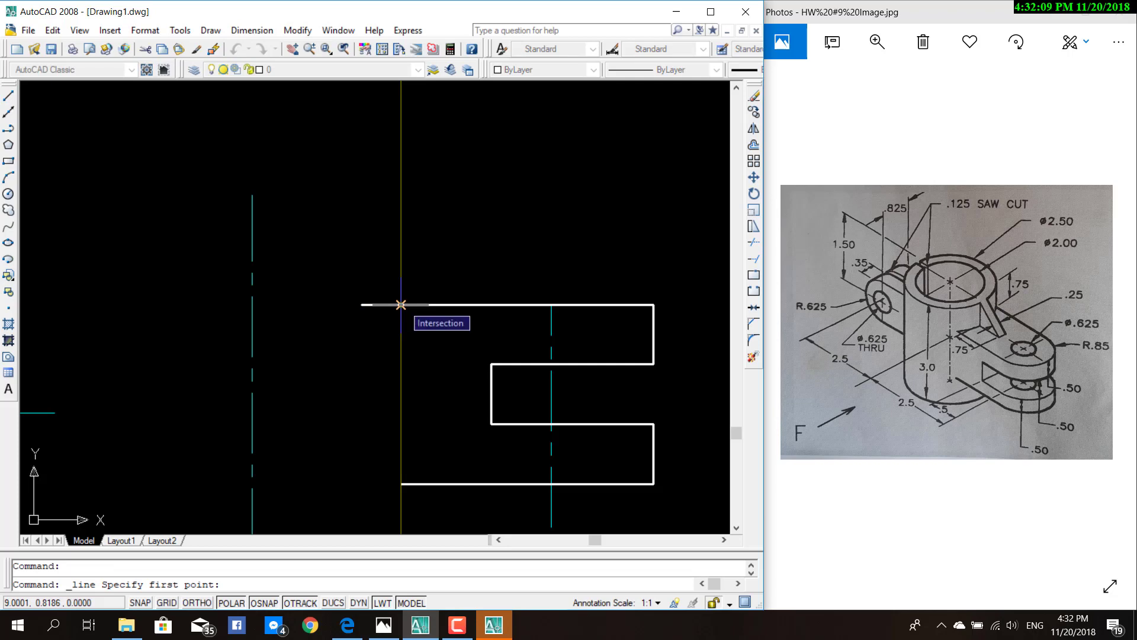
pyautogui.click(401, 304)
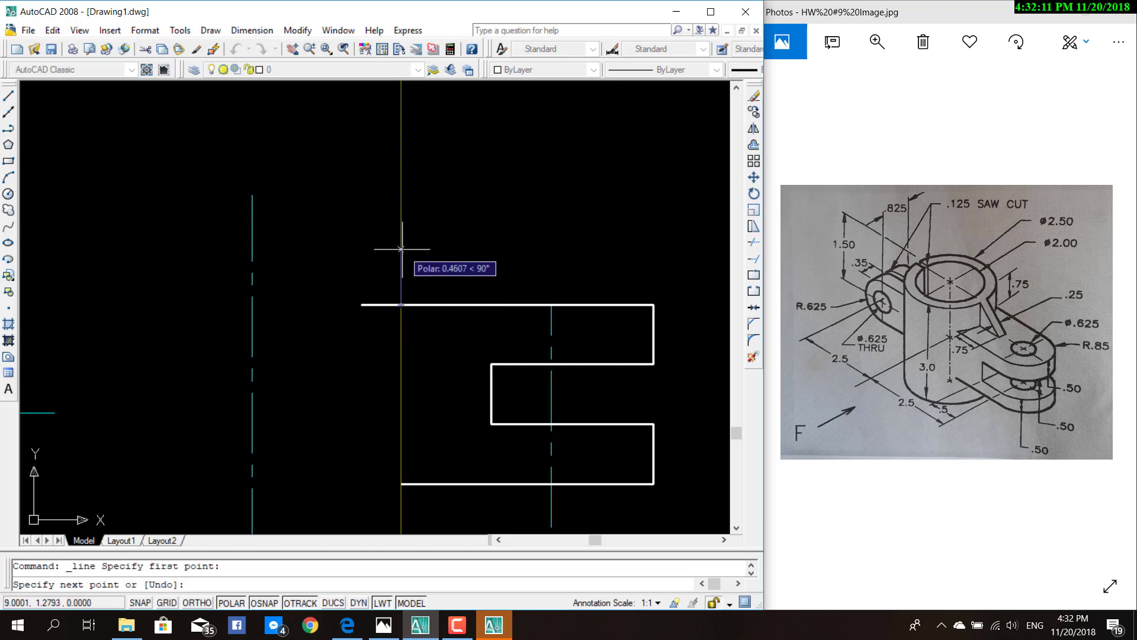
pyautogui.write('0.75')
pyautogui.press('Return')
pyautogui.moveTo(155, 254); pyautogui.dragTo(396, 293, button='middle')
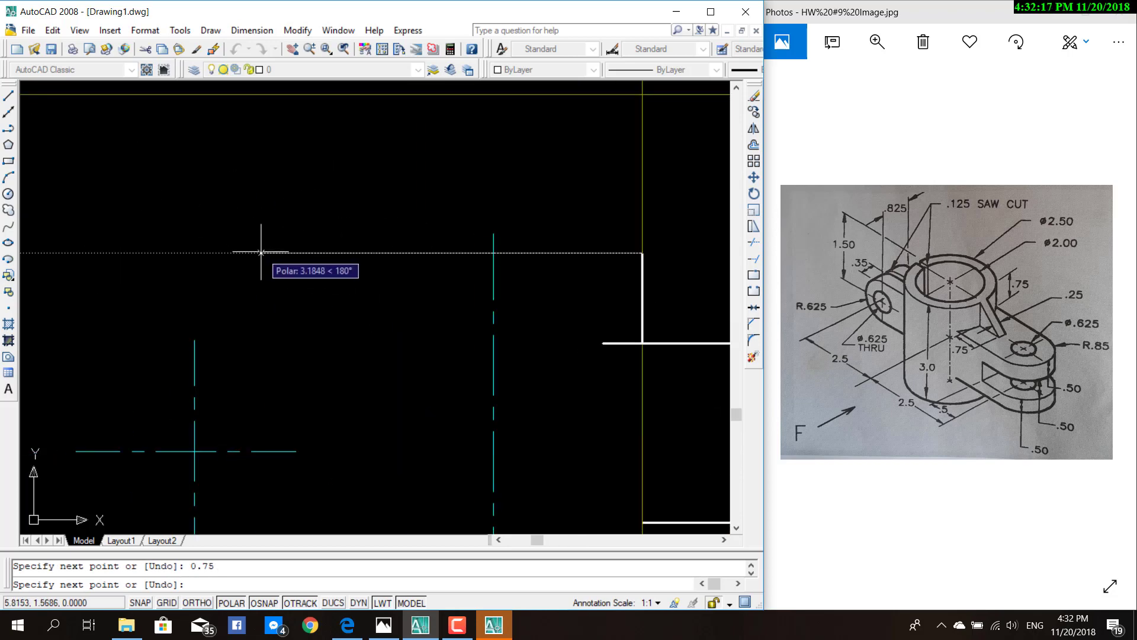
pyautogui.write('.5')
pyautogui.press('Return')
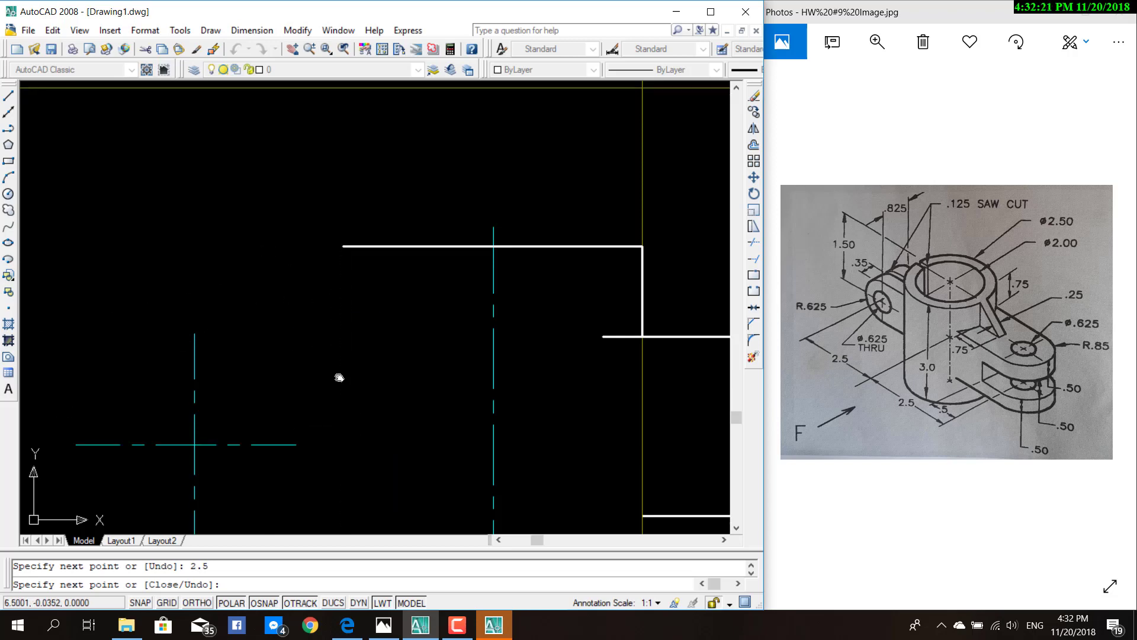
pyautogui.moveTo(337, 376); pyautogui.dragTo(354, 226, button='middle')
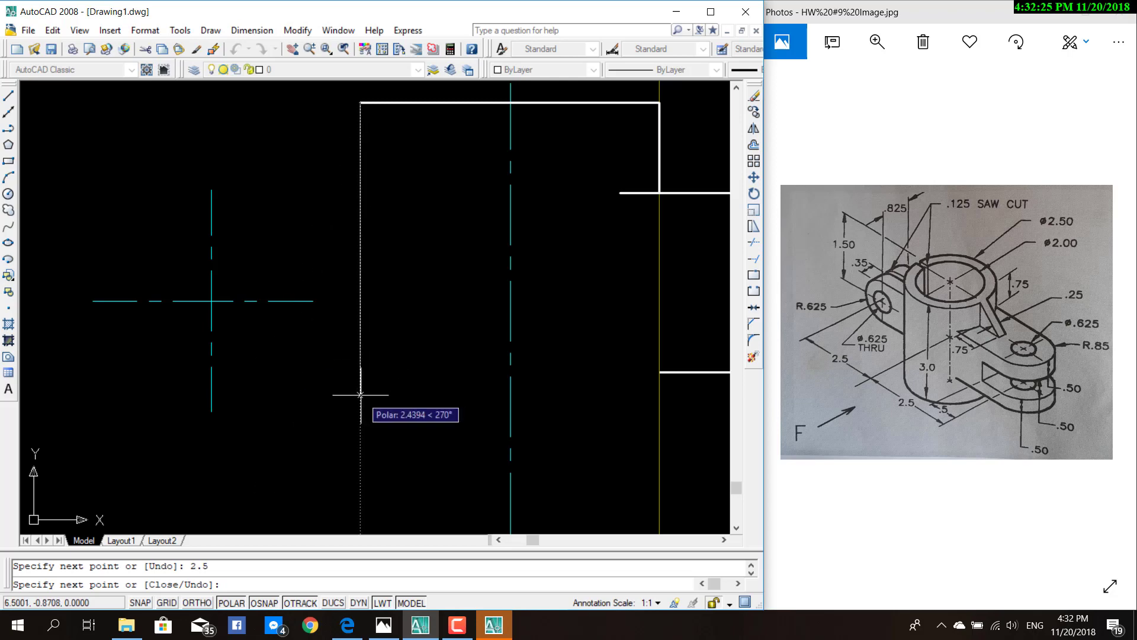
pyautogui.write('3.')
pyautogui.press('Return')
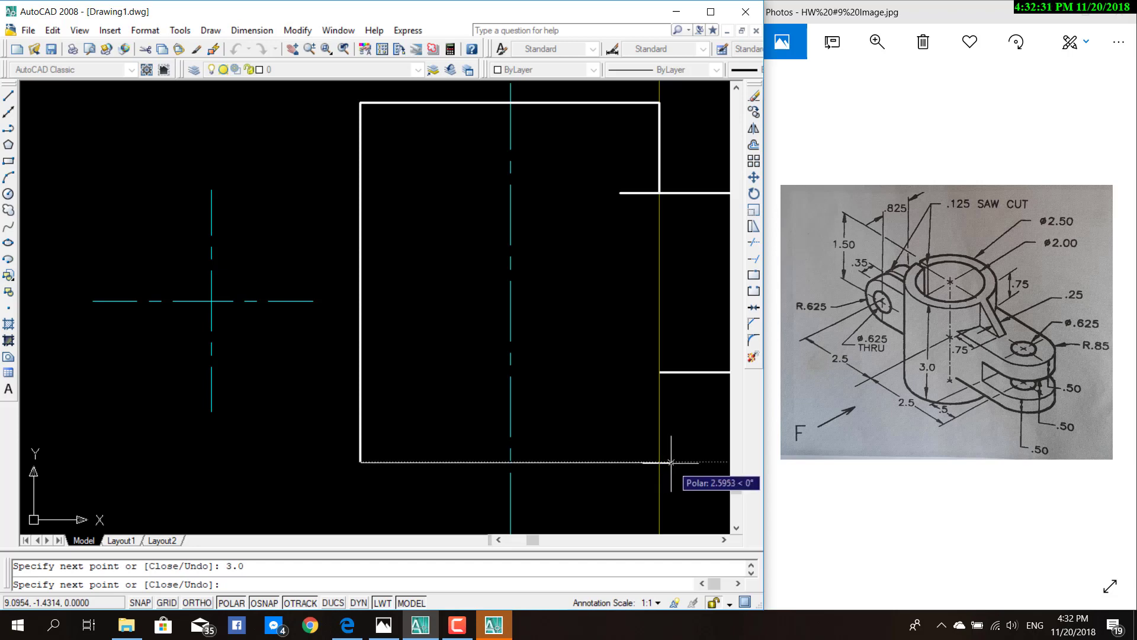
pyautogui.scroll(-3, 671, 462)
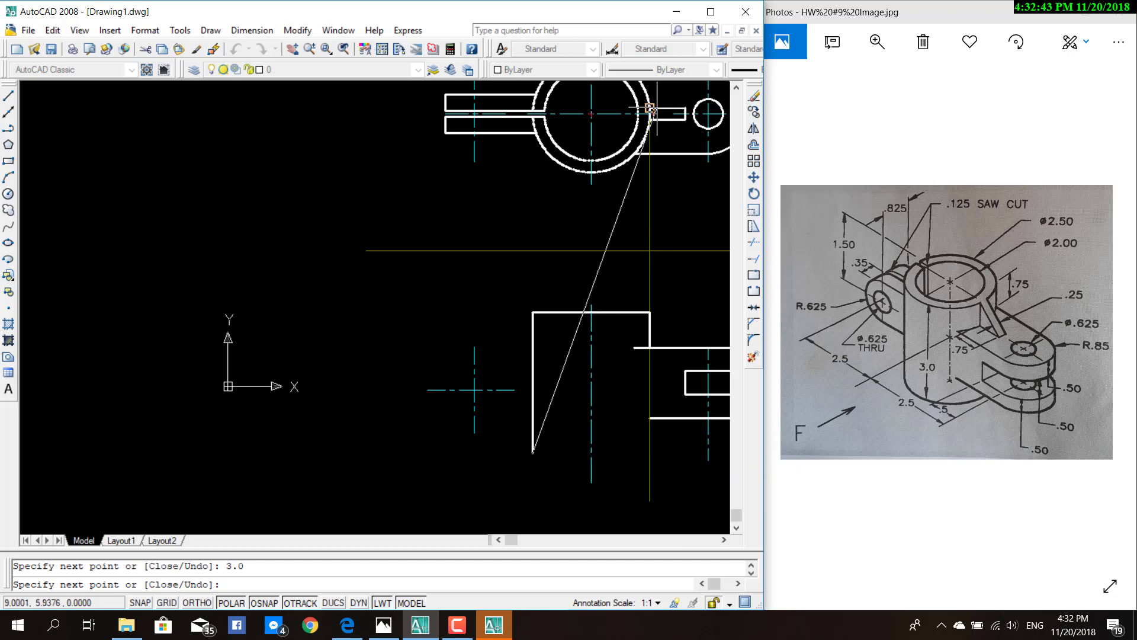
# Step: Erase the unneeded vertical yellow line in the front view
pyautogui.press('Escape')
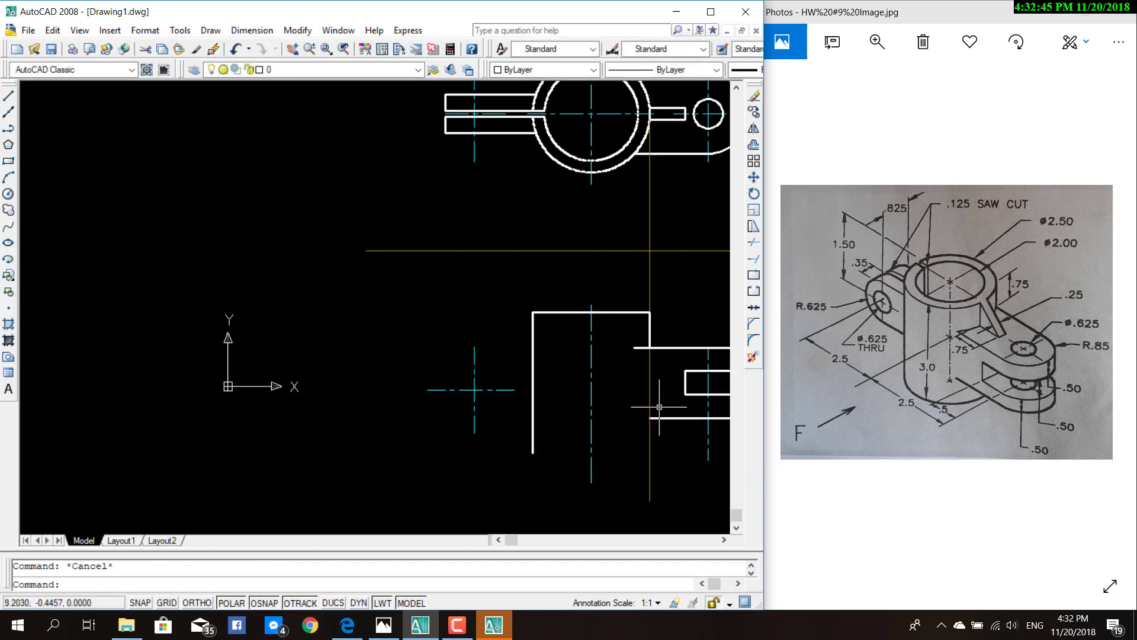
pyautogui.scroll(2, 659, 408)
pyautogui.scroll(-3, 675, 456)
pyautogui.scroll(2, 675, 456)
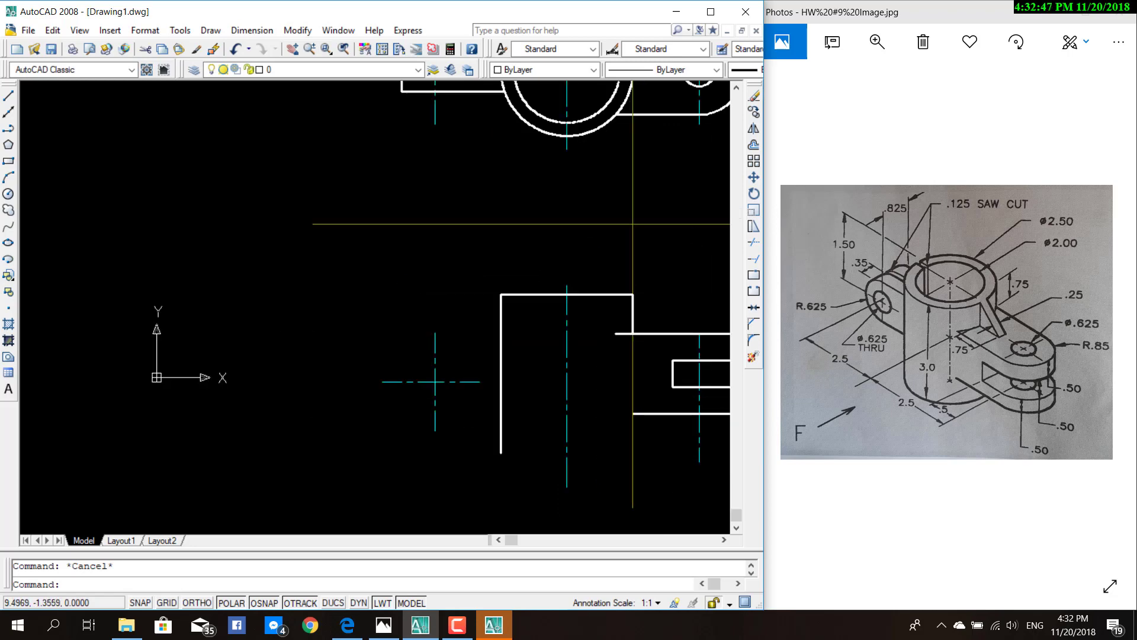
pyautogui.click(632, 453)
pyautogui.press('Delete')
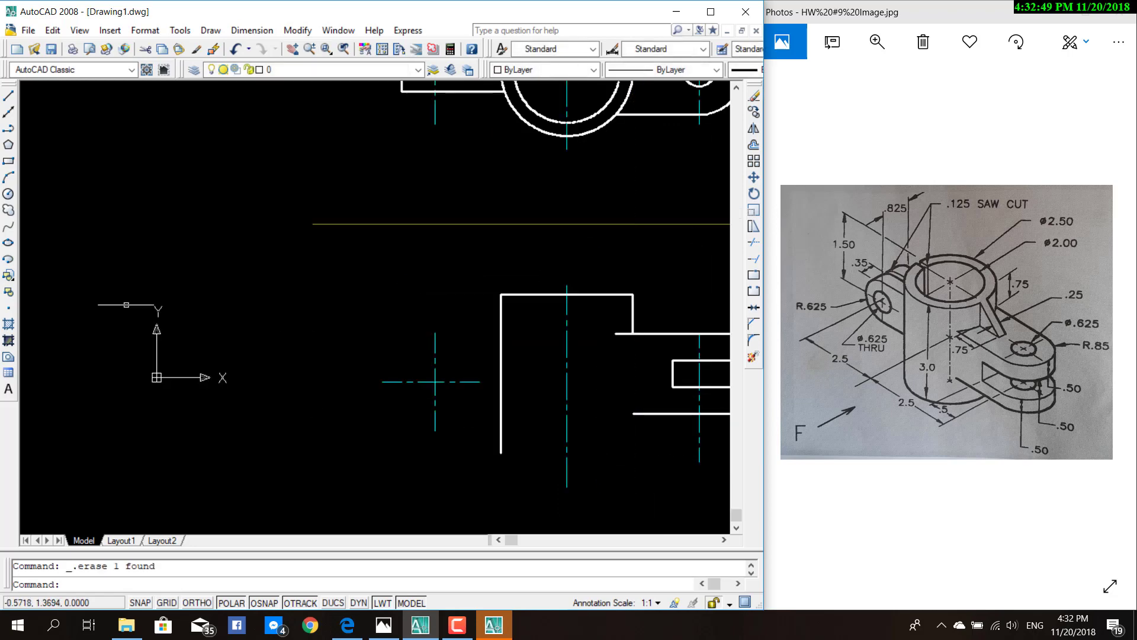
pyautogui.scroll(-2, 49, 448)
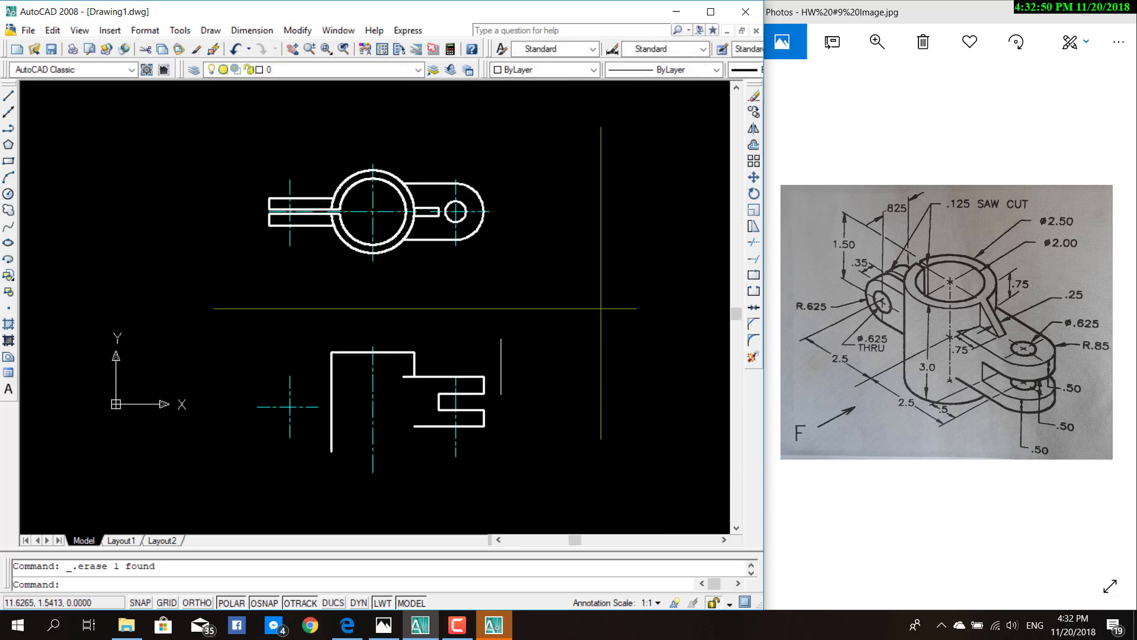
# Step: On the Projection layer, drop a projection line from the slot's edge past the front view
pyautogui.click(417, 69)
pyautogui.click(296, 148)
pyautogui.scroll(2, 424, 217)
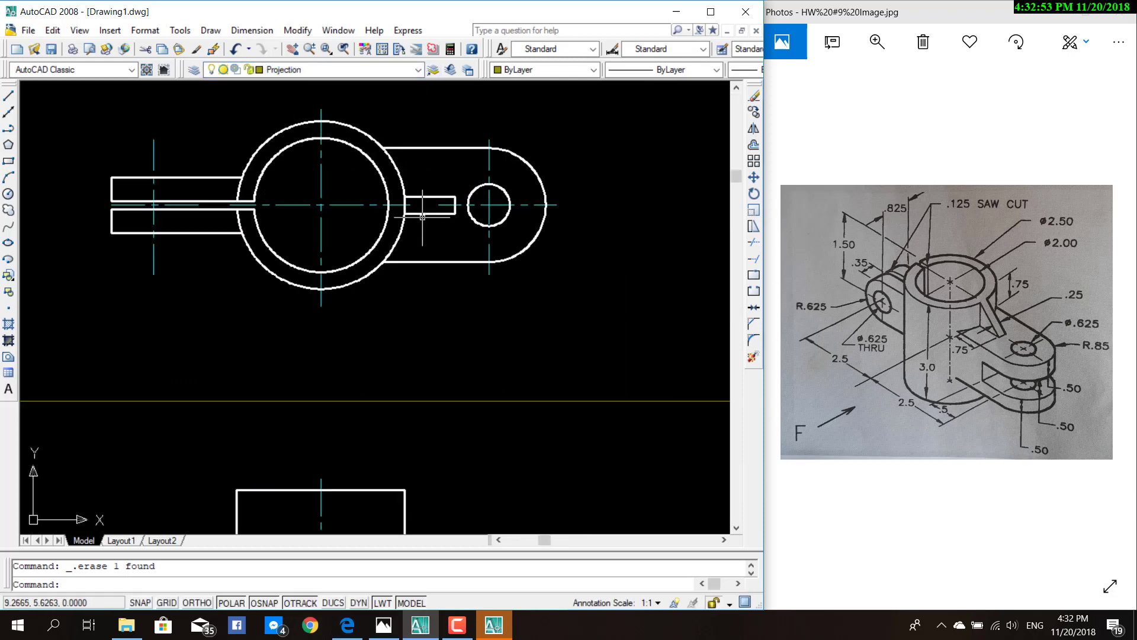
pyautogui.click(8, 101)
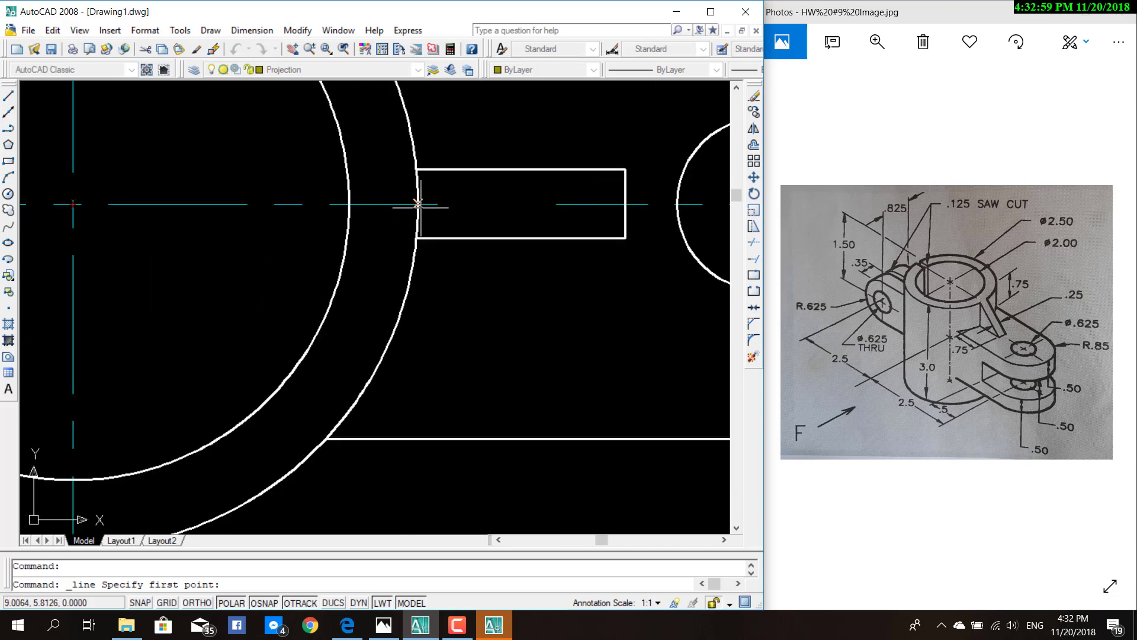
pyautogui.click(417, 204)
pyautogui.scroll(-5, 416, 248)
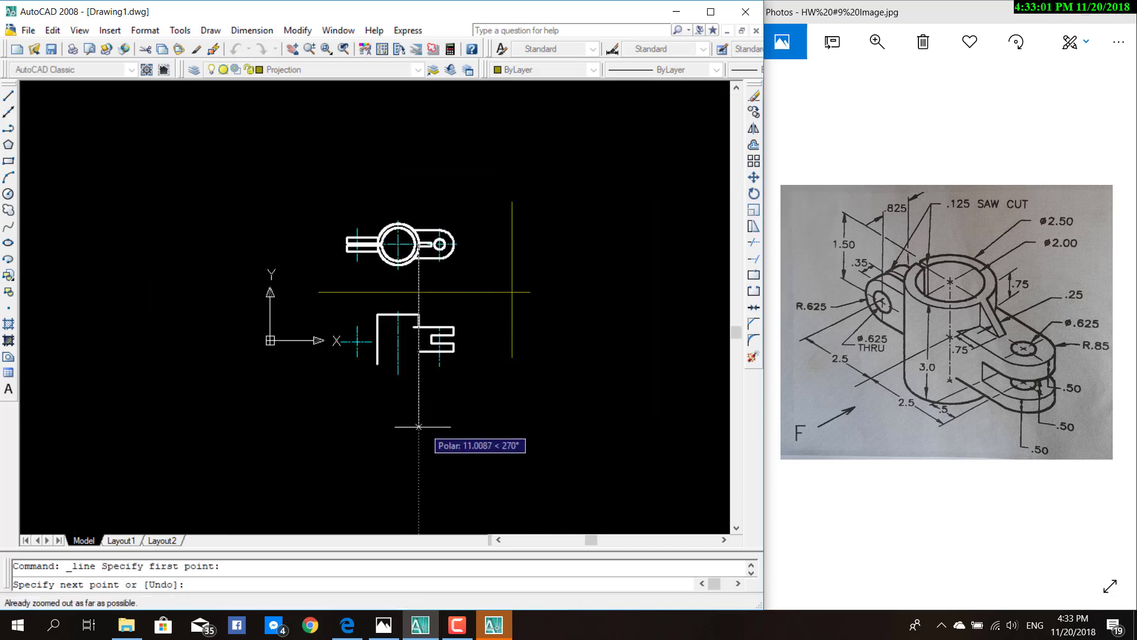
pyautogui.click(418, 426)
pyautogui.press('Escape')
pyautogui.scroll(3, 417, 356)
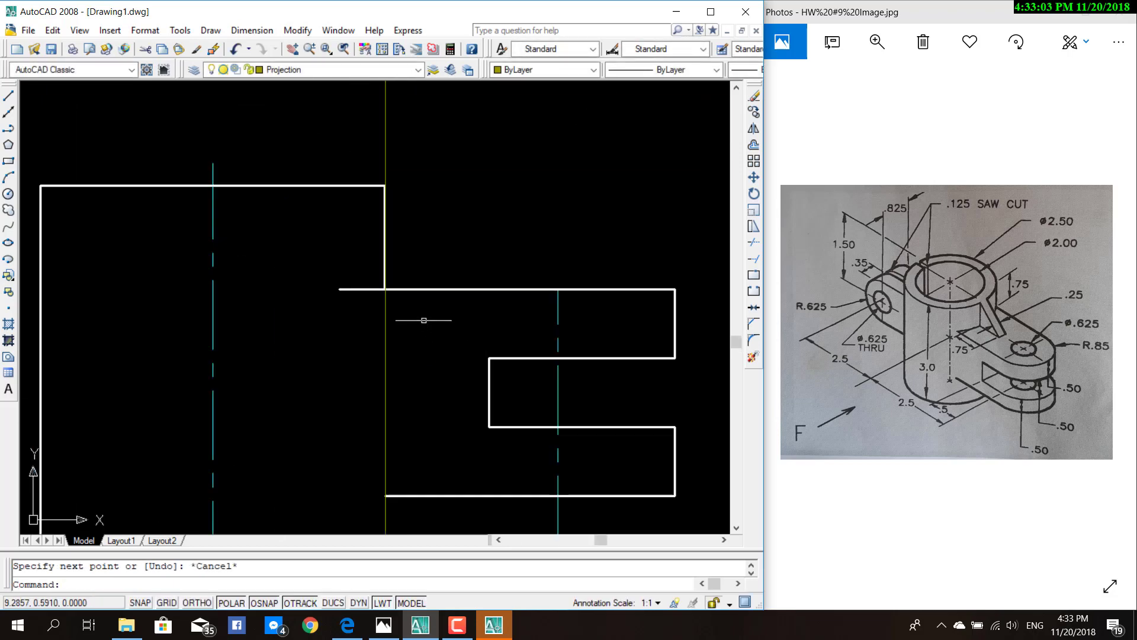
pyautogui.scroll(3, 407, 319)
pyautogui.scroll(2, 381, 248)
pyautogui.scroll(1, 375, 266)
pyautogui.scroll(-1, 374, 265)
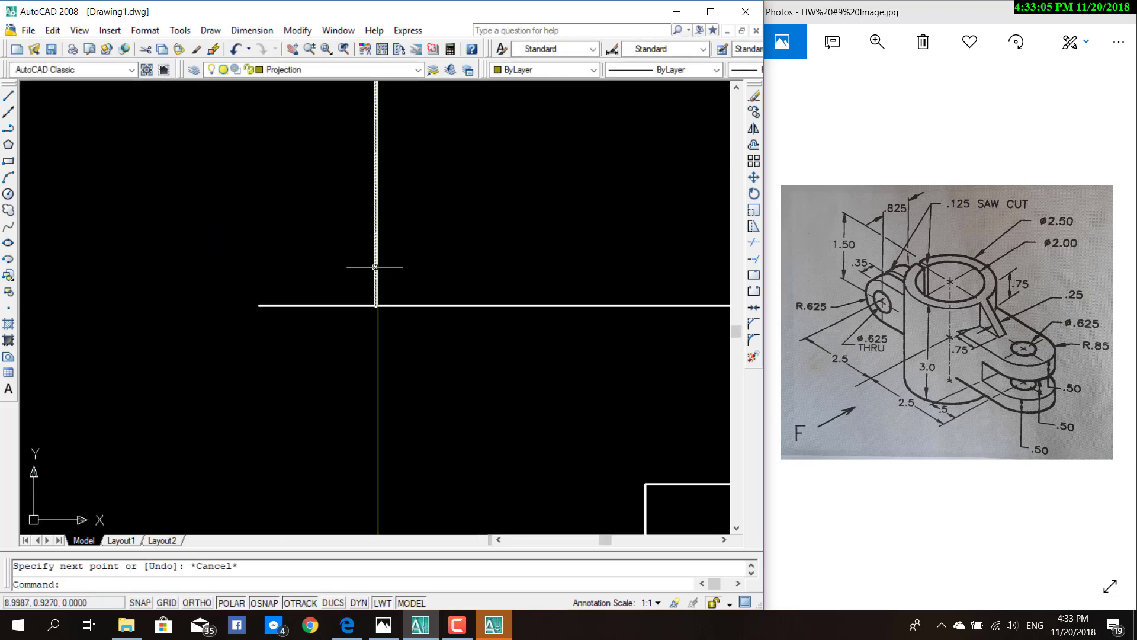
pyautogui.scroll(-2, 375, 266)
pyautogui.scroll(-2, 356, 285)
pyautogui.moveTo(424, 428); pyautogui.dragTo(416, 369, button='middle')
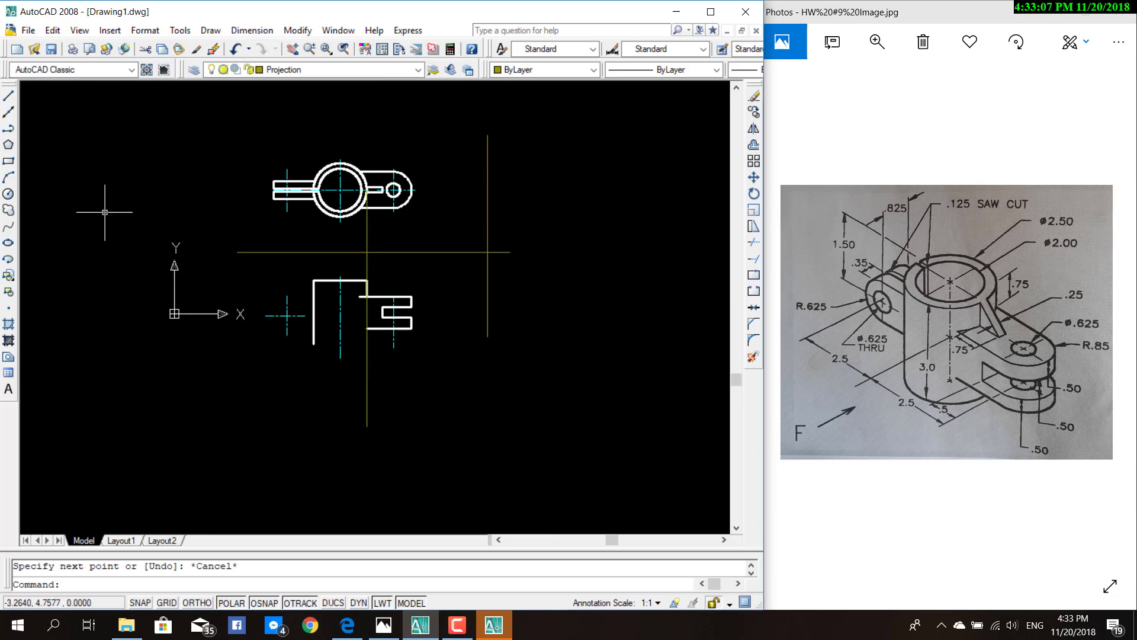
# Step: Delete the front view's top edge and left vertical edge
pyautogui.click(10, 95)
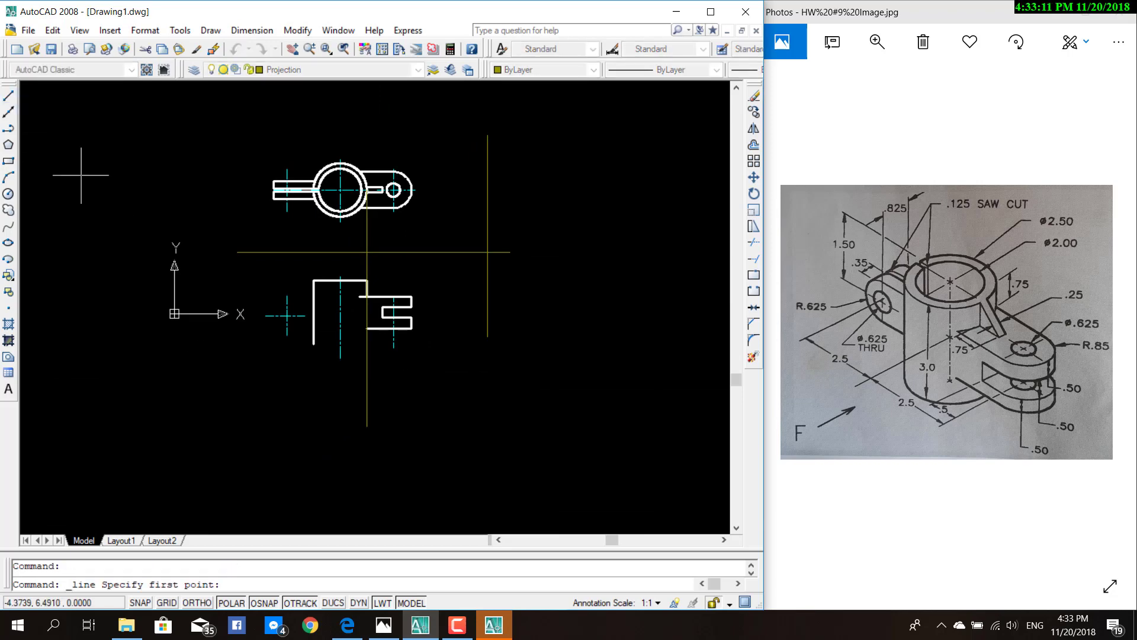
pyautogui.scroll(4, 355, 299)
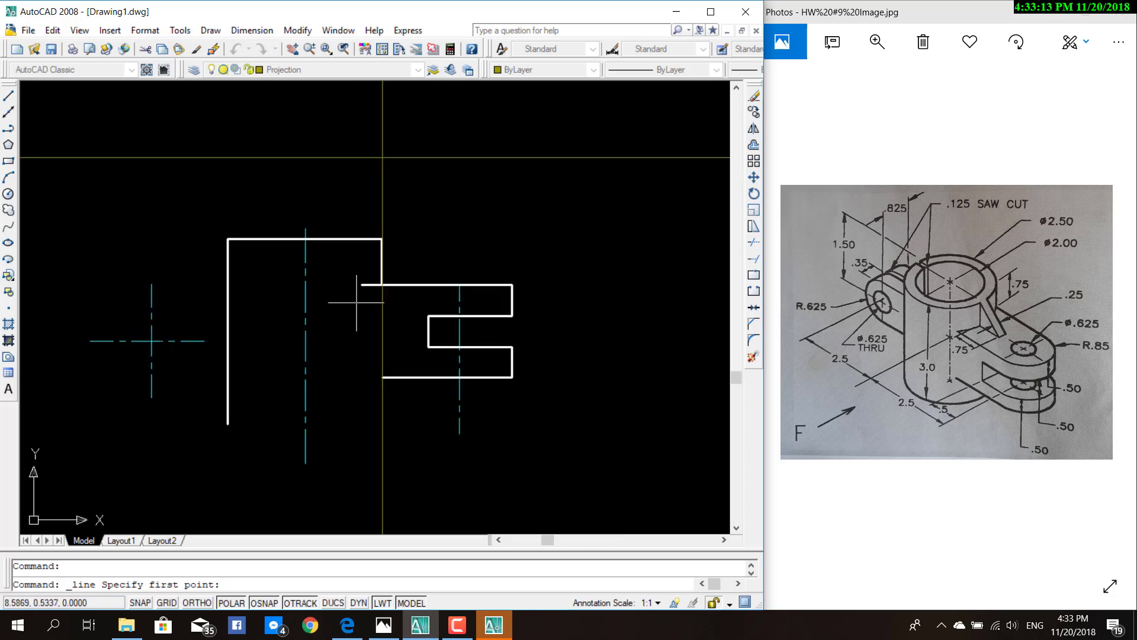
pyautogui.scroll(4, 391, 270)
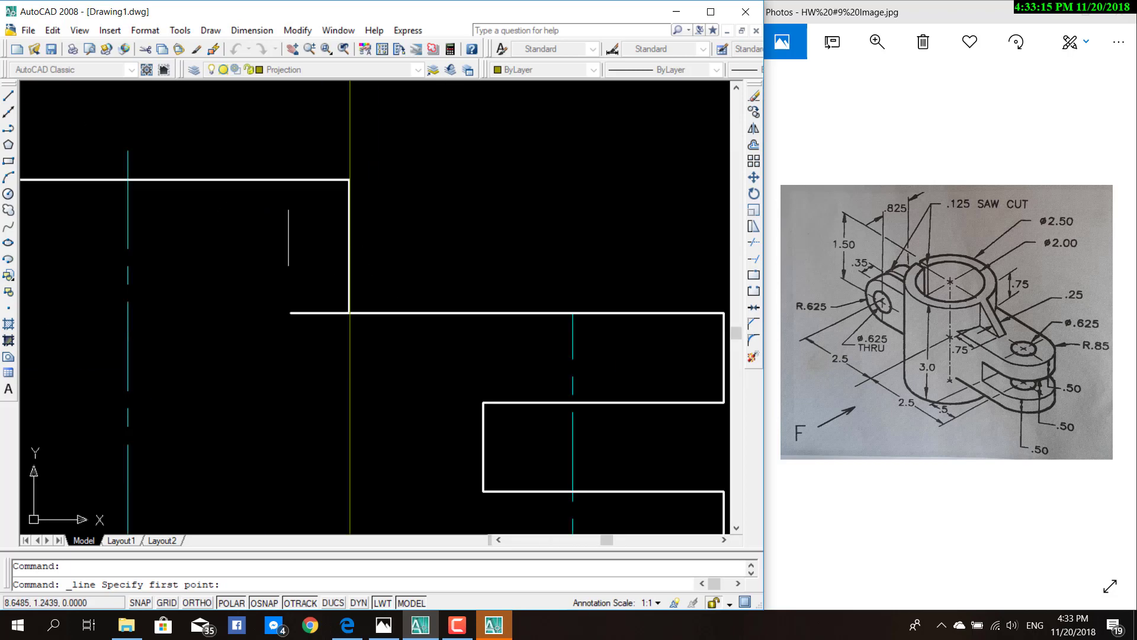
pyautogui.scroll(-4, 227, 233)
pyautogui.press('Escape')
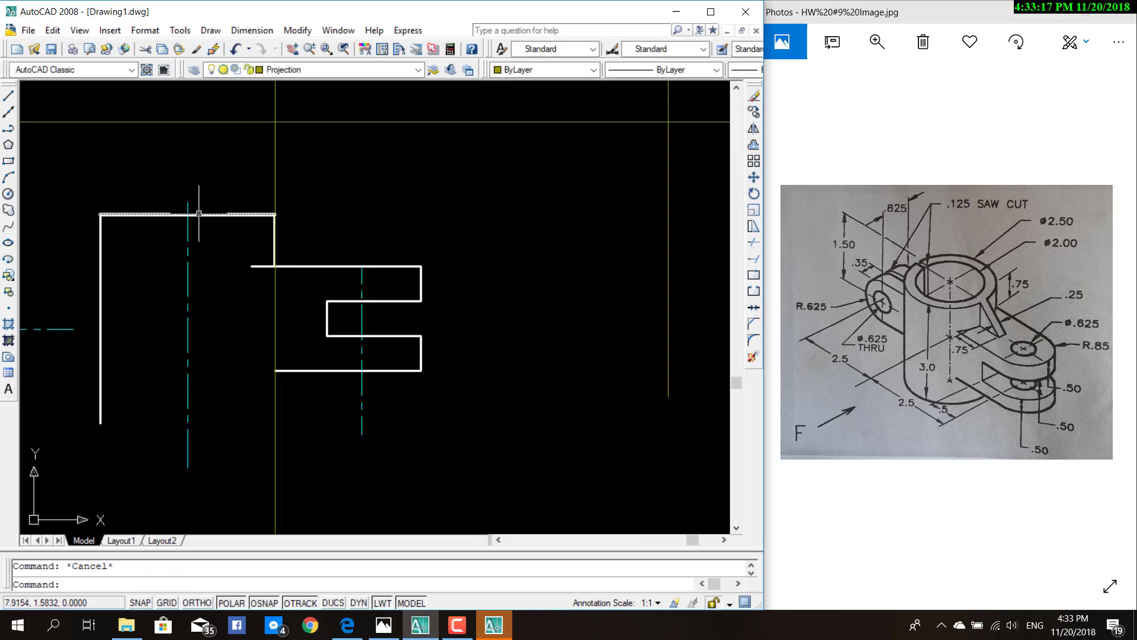
pyautogui.click(221, 215)
pyautogui.press('Delete')
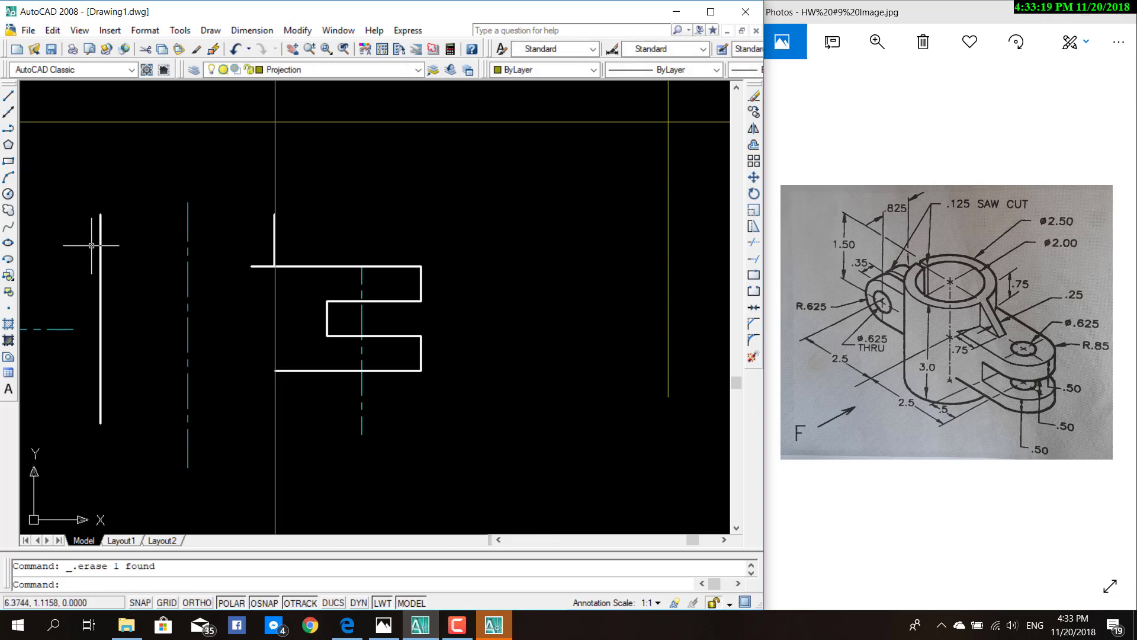
pyautogui.click(99, 240)
pyautogui.press('Escape')
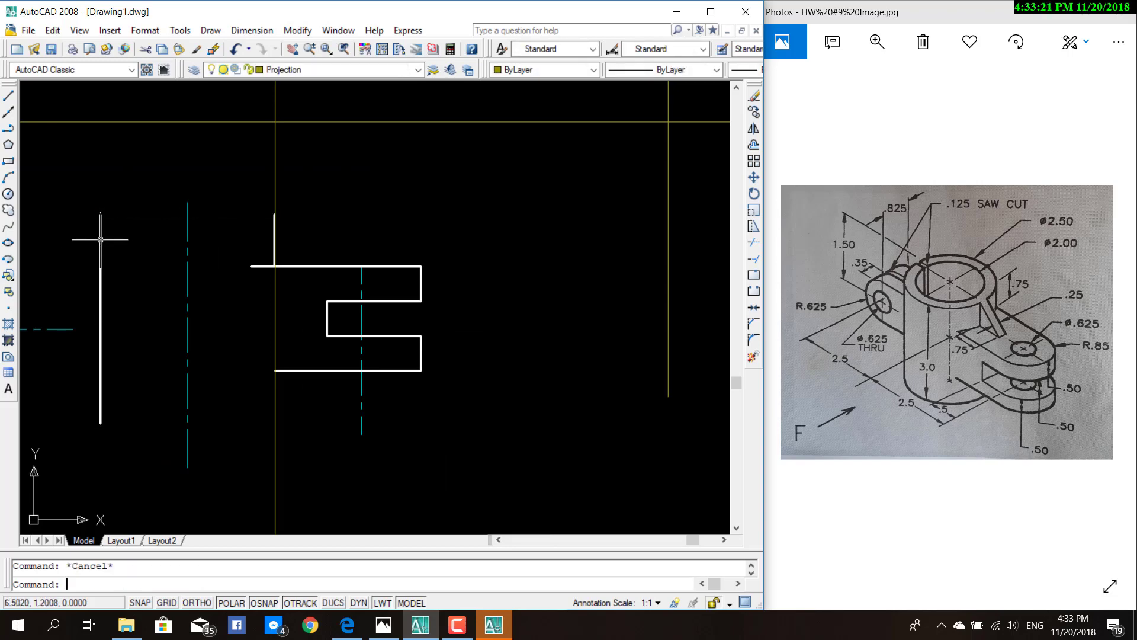
pyautogui.click(101, 240)
pyautogui.press('Delete')
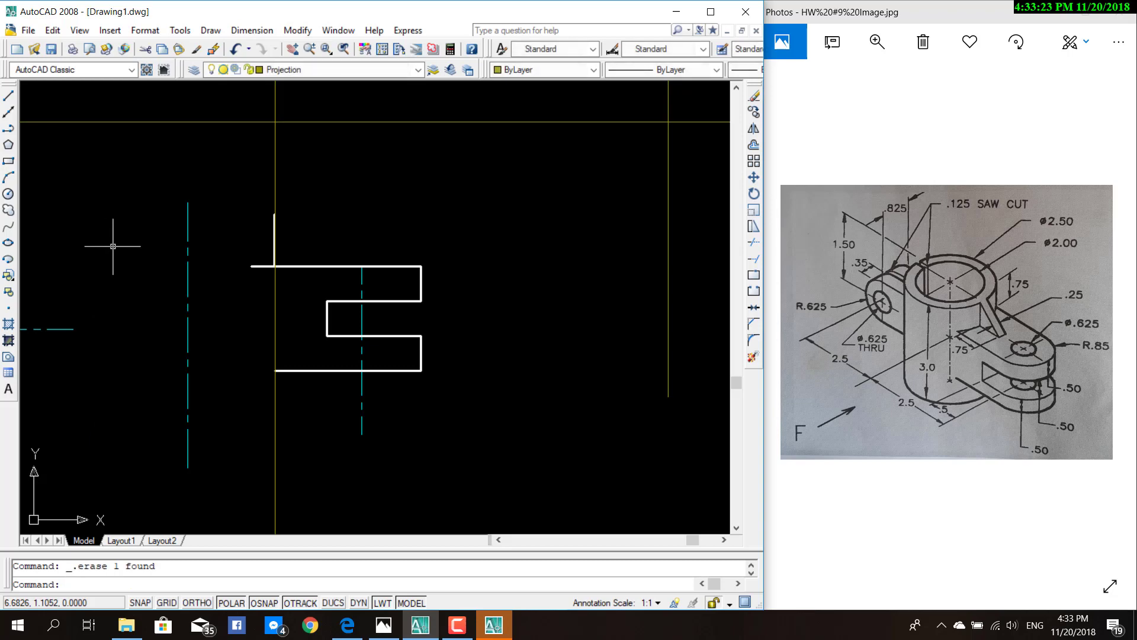
# Step: Draw a 1.25 line leftward from the top-edge intersection
pyautogui.click(10, 95)
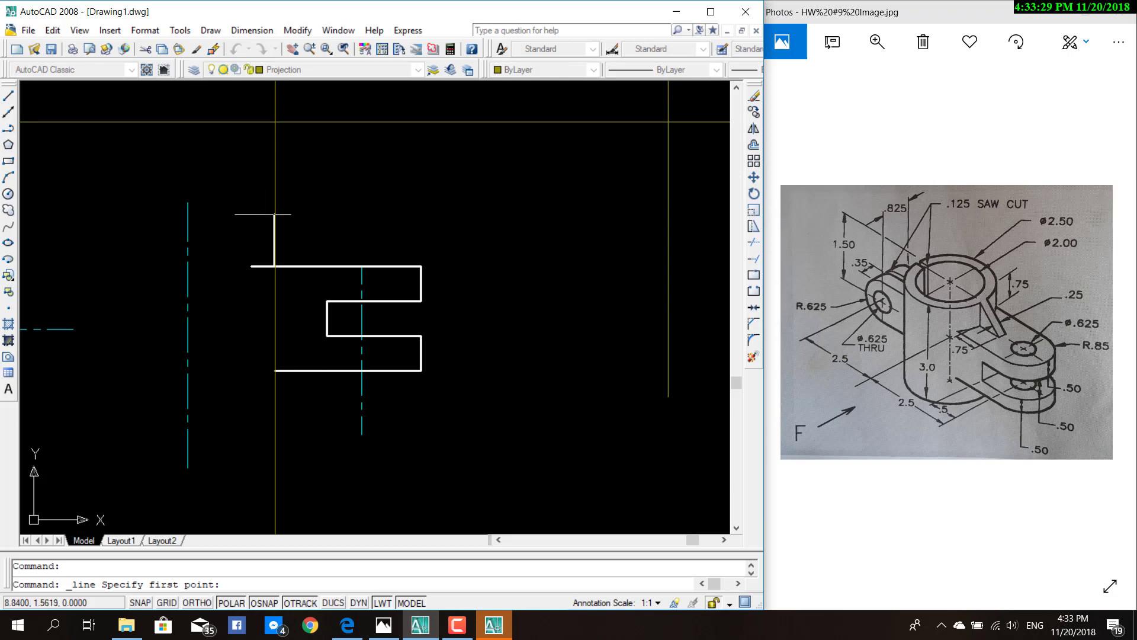
pyautogui.scroll(-1, 263, 226)
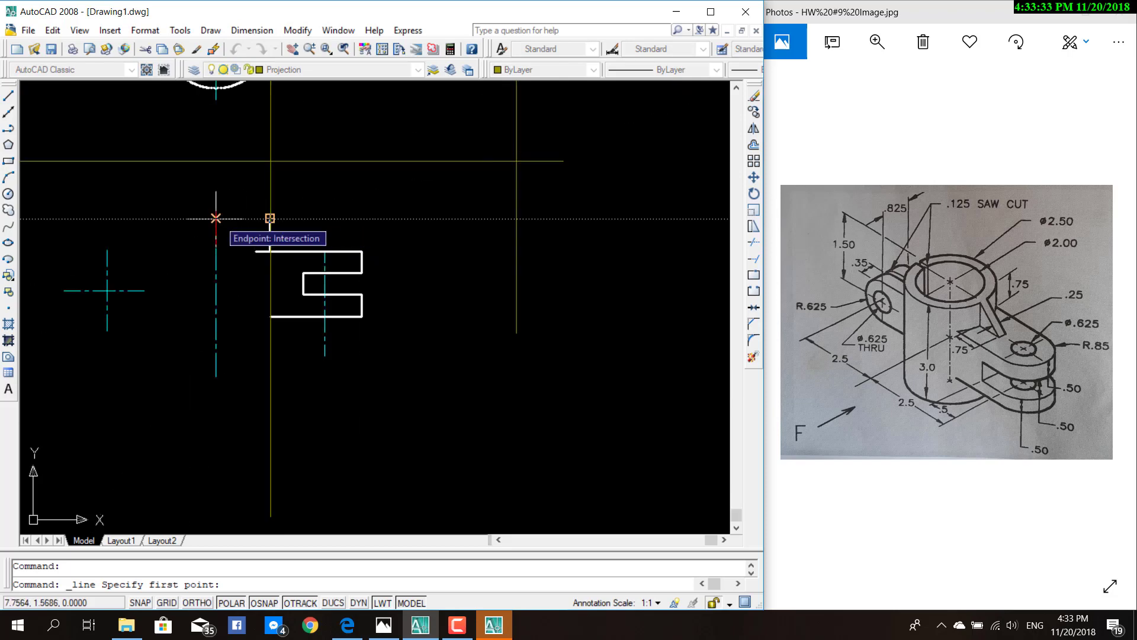
pyautogui.click(215, 218)
pyautogui.write('1.25')
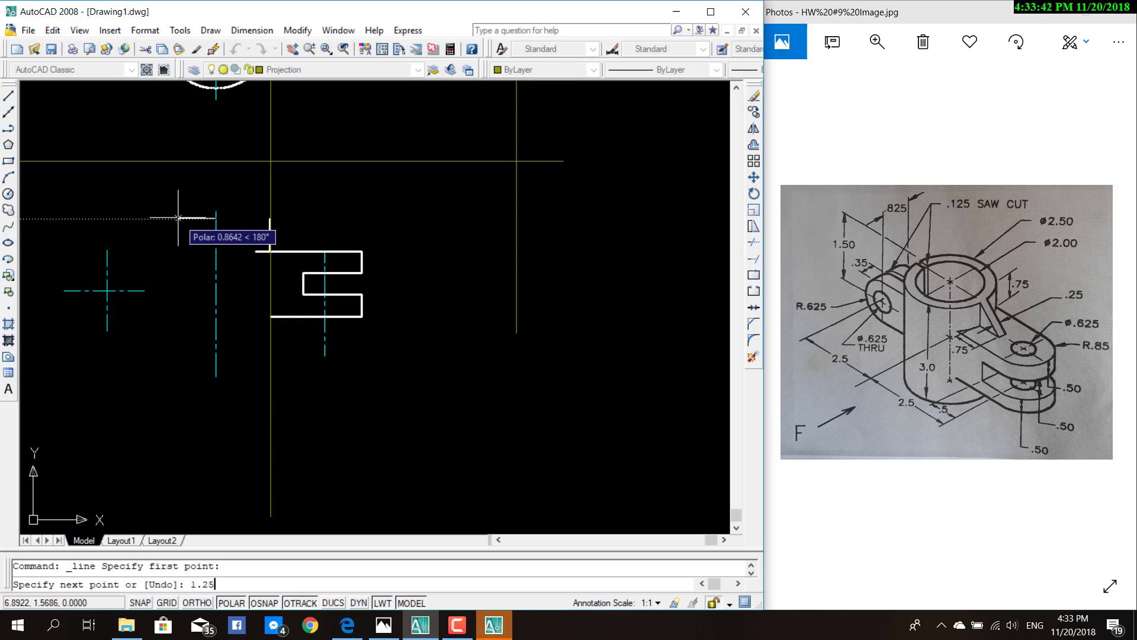
pyautogui.press('Return')
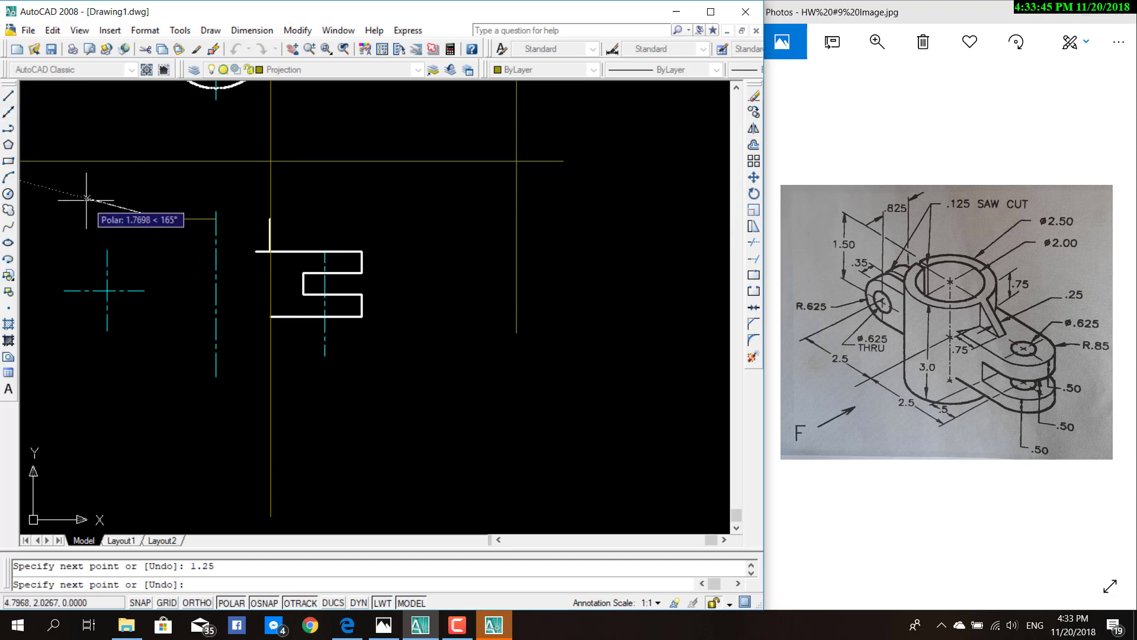
pyautogui.press('Return')
pyautogui.click(188, 218)
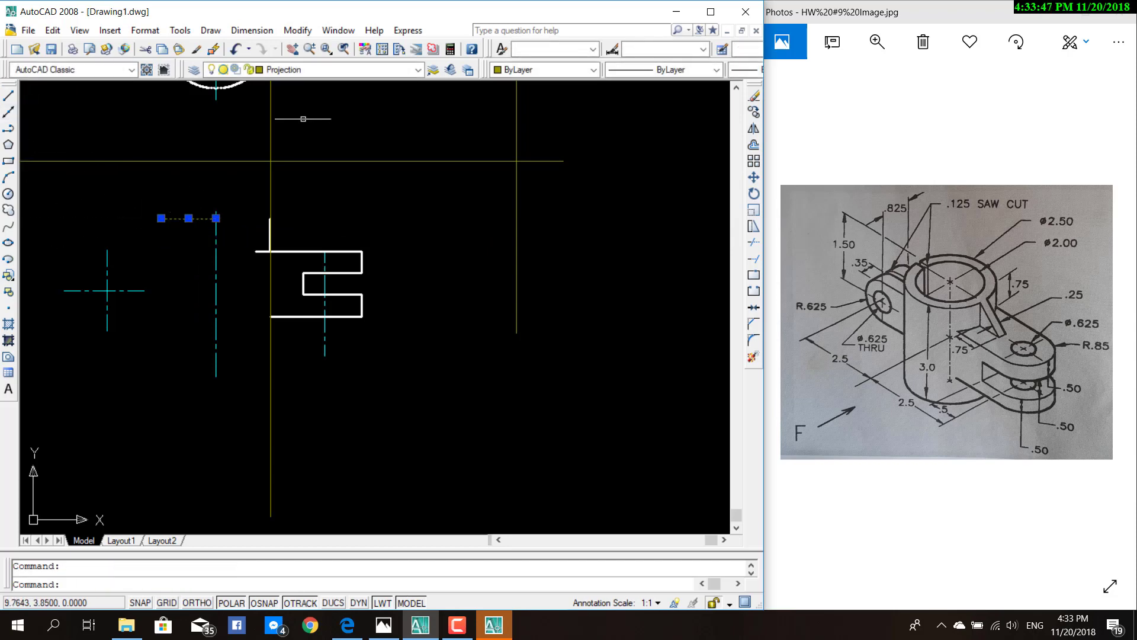
# Step: On layer 0, extend the top edge from the short segment's end to the step line
pyautogui.click(419, 72)
pyautogui.click(296, 130)
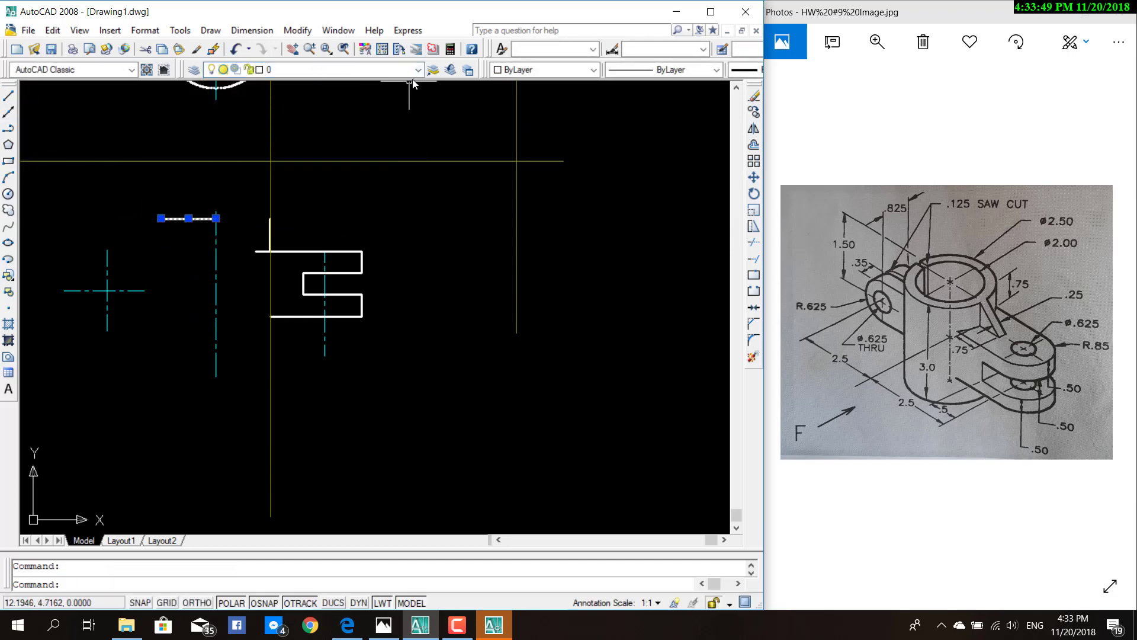
pyautogui.press('Escape')
pyautogui.click(418, 69)
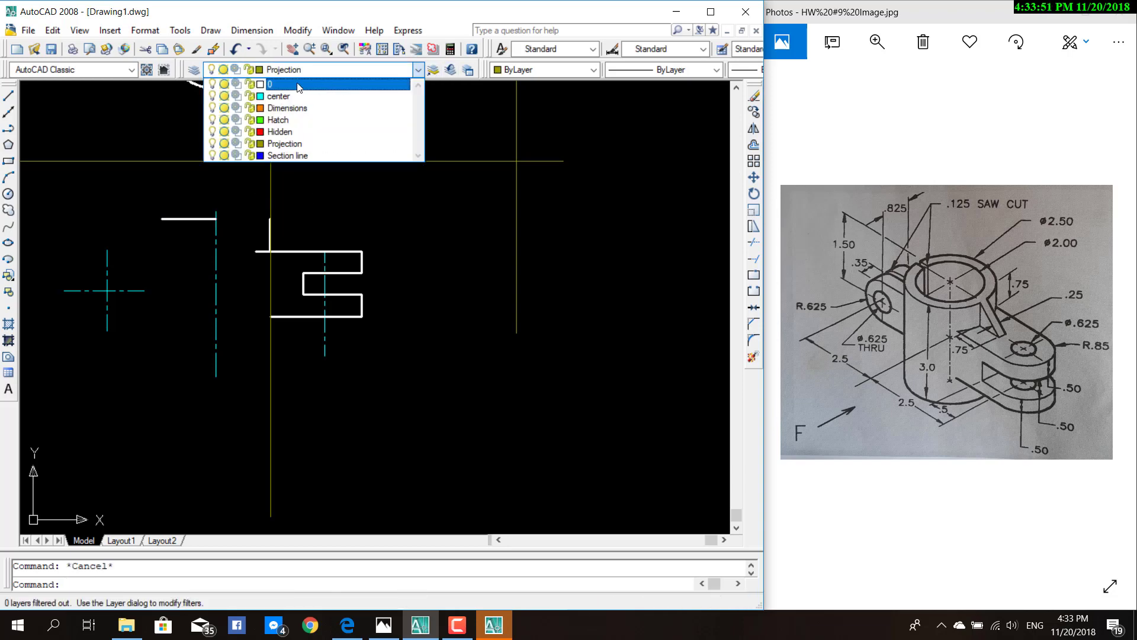
pyautogui.click(278, 84)
pyautogui.click(9, 97)
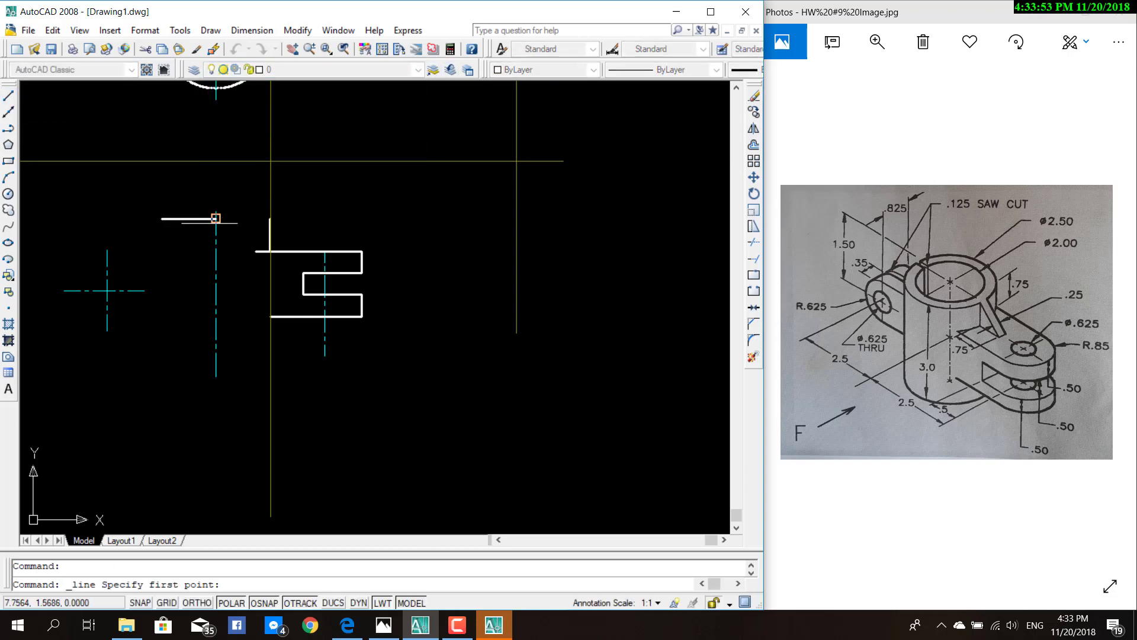
pyautogui.click(216, 218)
pyautogui.click(270, 218)
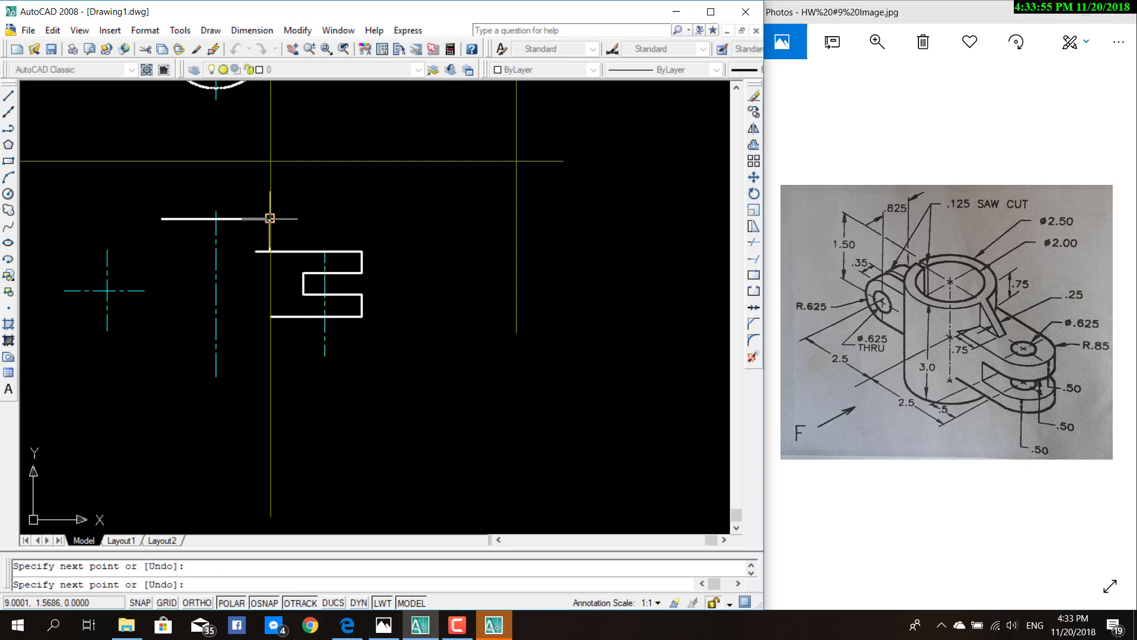
pyautogui.press('Escape')
pyautogui.scroll(3, 127, 244)
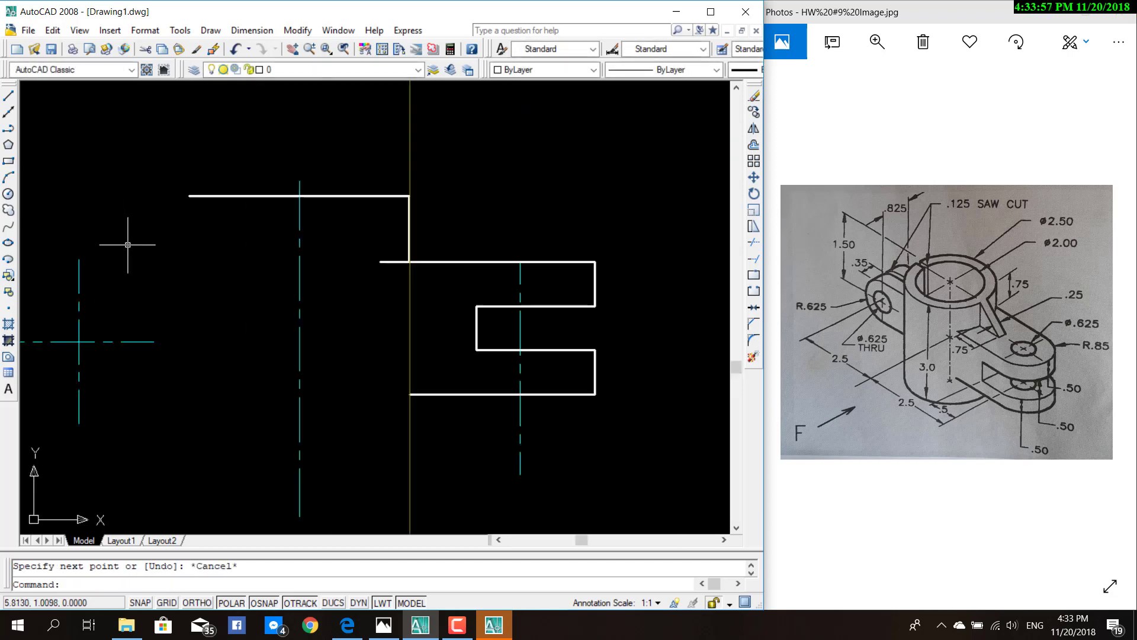
# Step: Draw a 3-unit left edge down from the top edge's left end, then the bottom edge
pyautogui.click(8, 96)
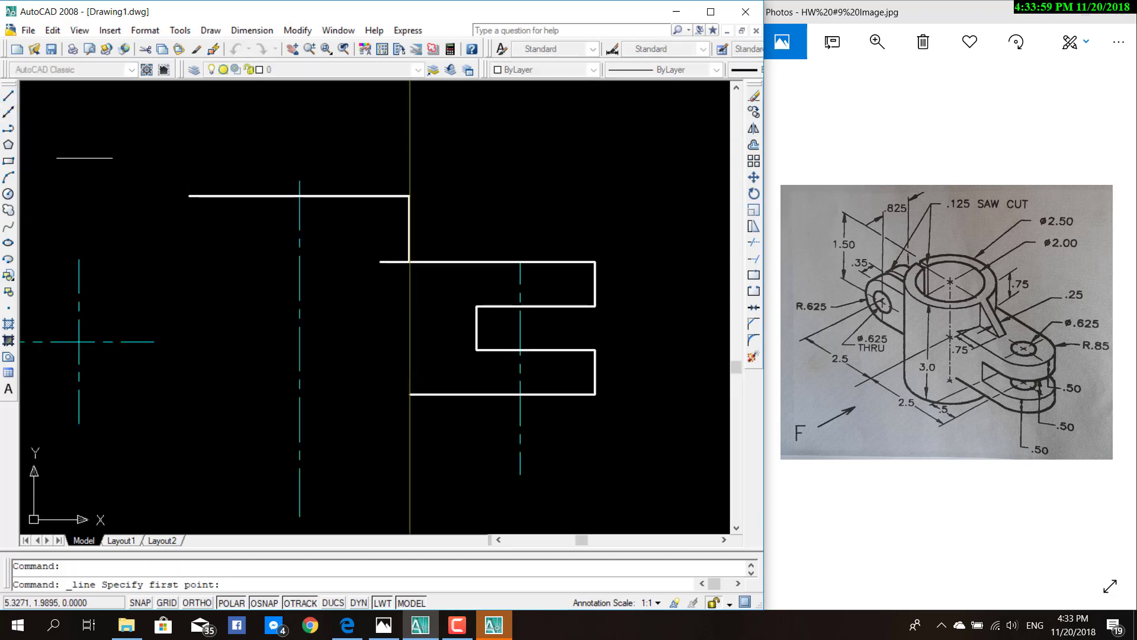
pyautogui.click(189, 199)
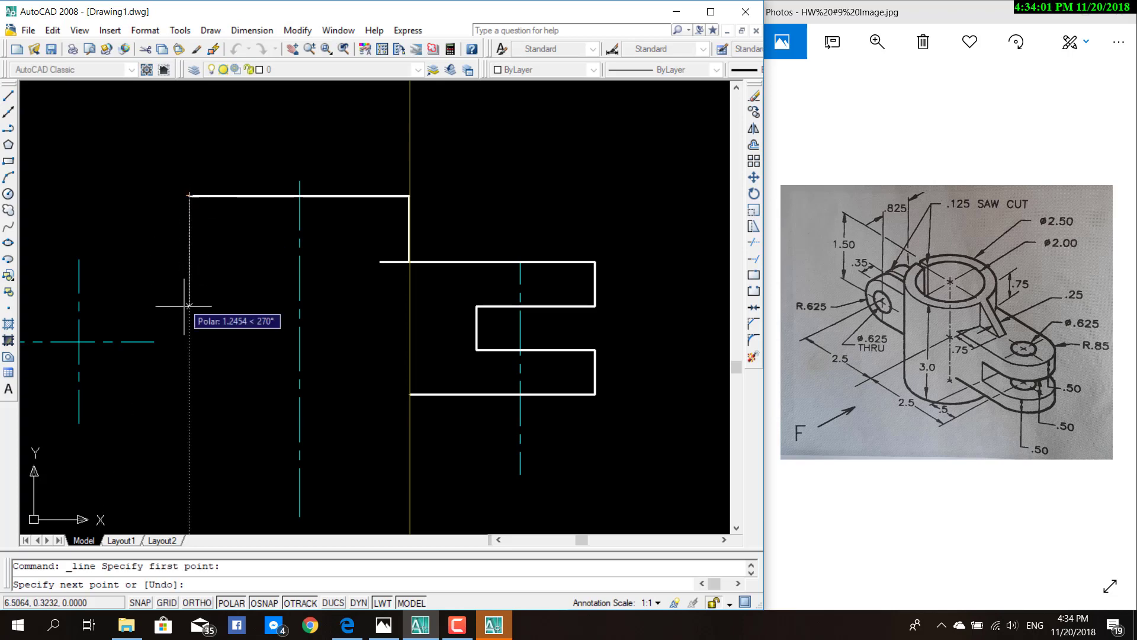
pyautogui.write('3')
pyautogui.press('Return')
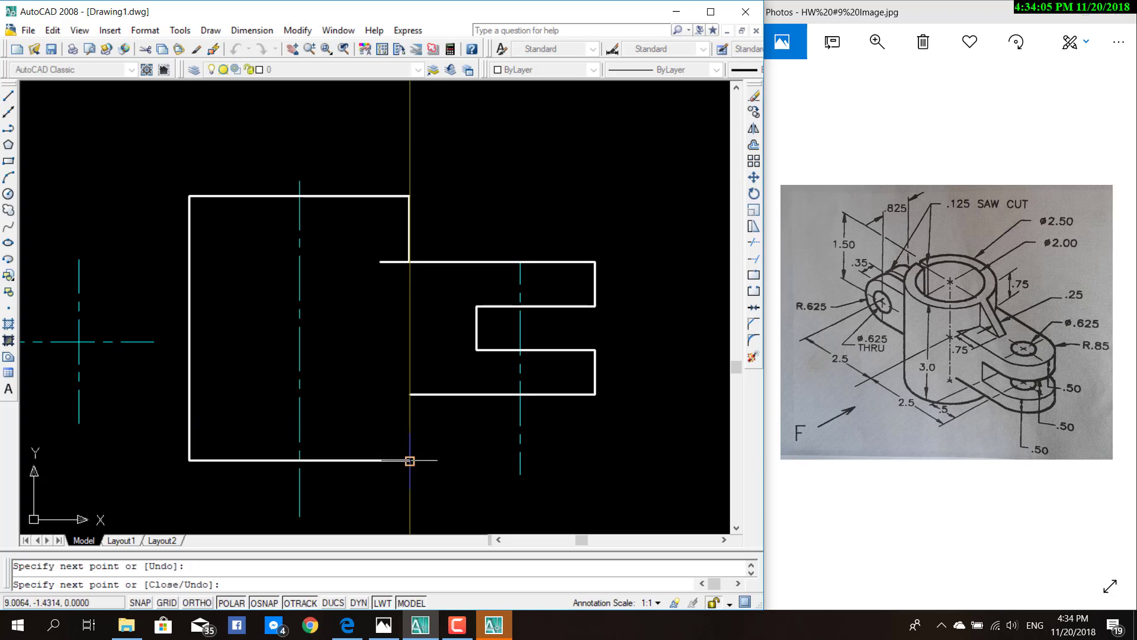
pyautogui.press('Escape')
pyautogui.scroll(2, 352, 448)
pyautogui.scroll(-2, 366, 430)
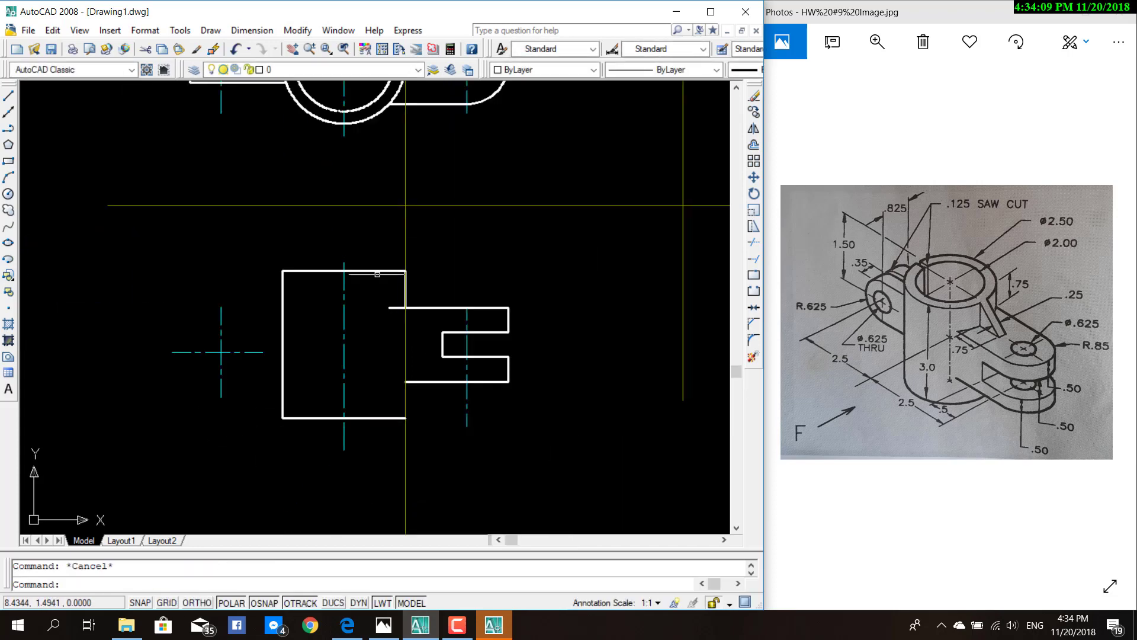
pyautogui.scroll(2, 260, 192)
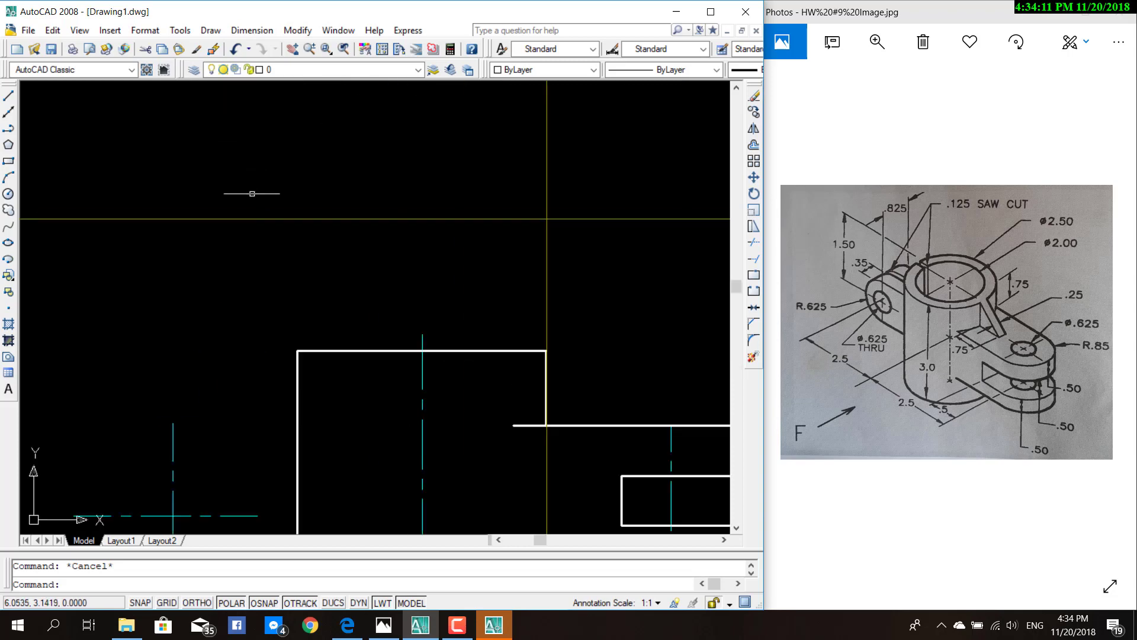
pyautogui.scroll(-2, 252, 193)
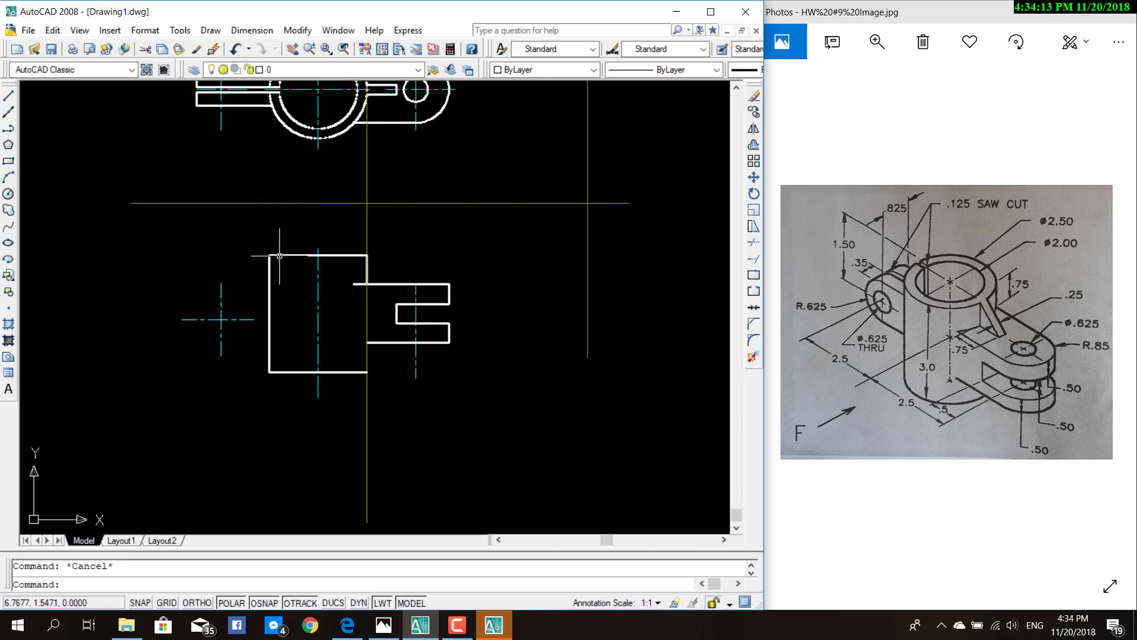
# Step: Delete the left block's vertical edge and the short top segment left of the centre line
pyautogui.click(287, 373)
pyautogui.press('Escape')
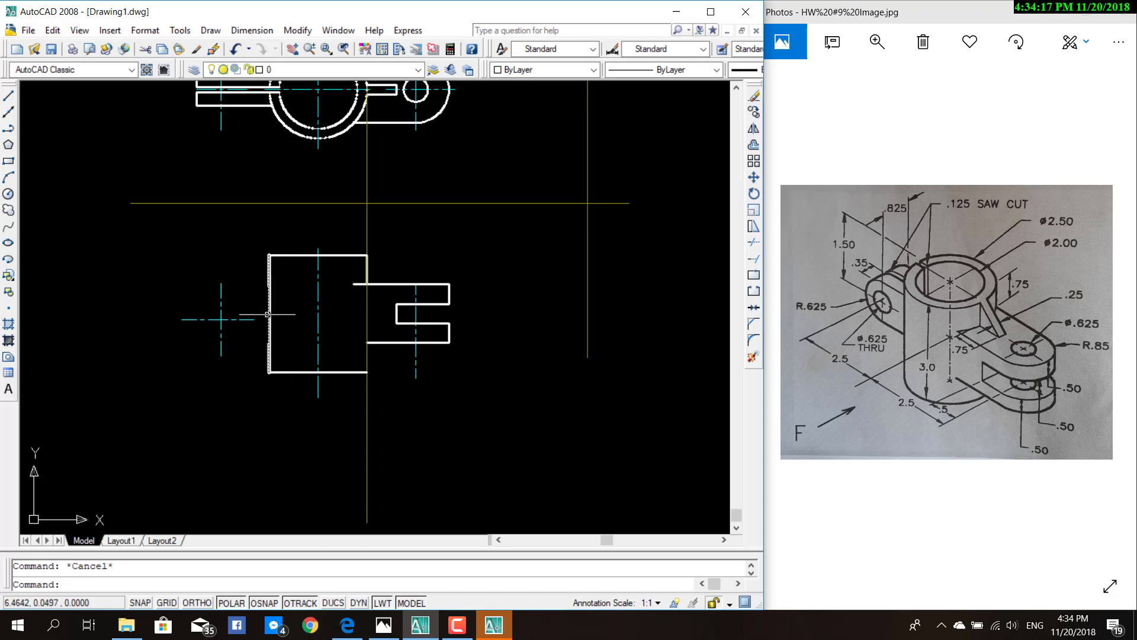
pyautogui.click(269, 308)
pyautogui.press('Delete')
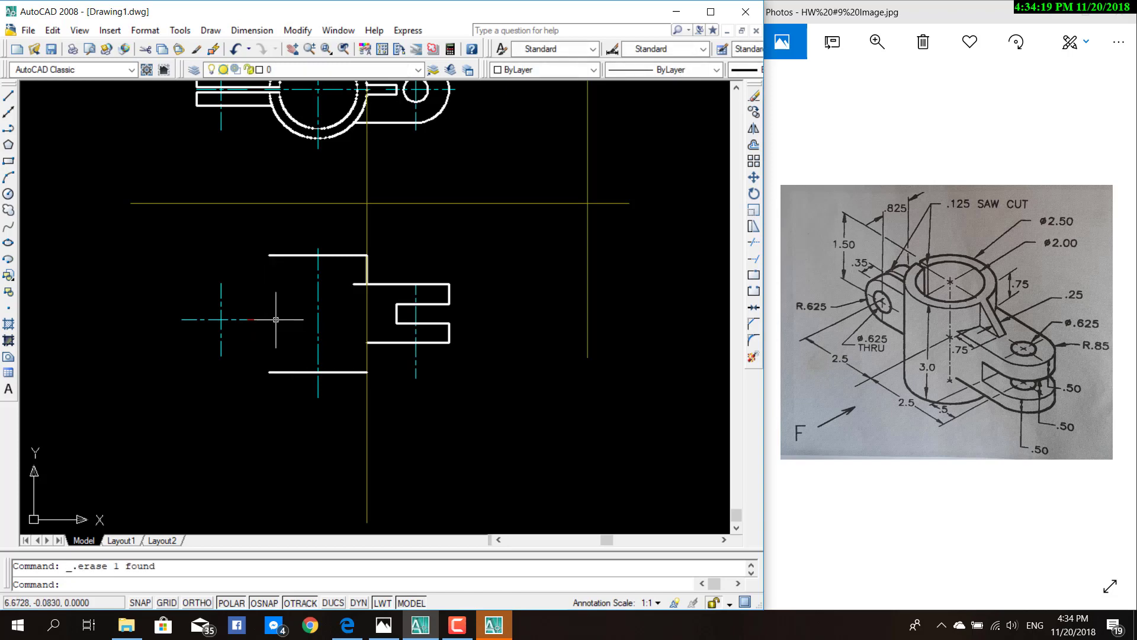
pyautogui.click(281, 254)
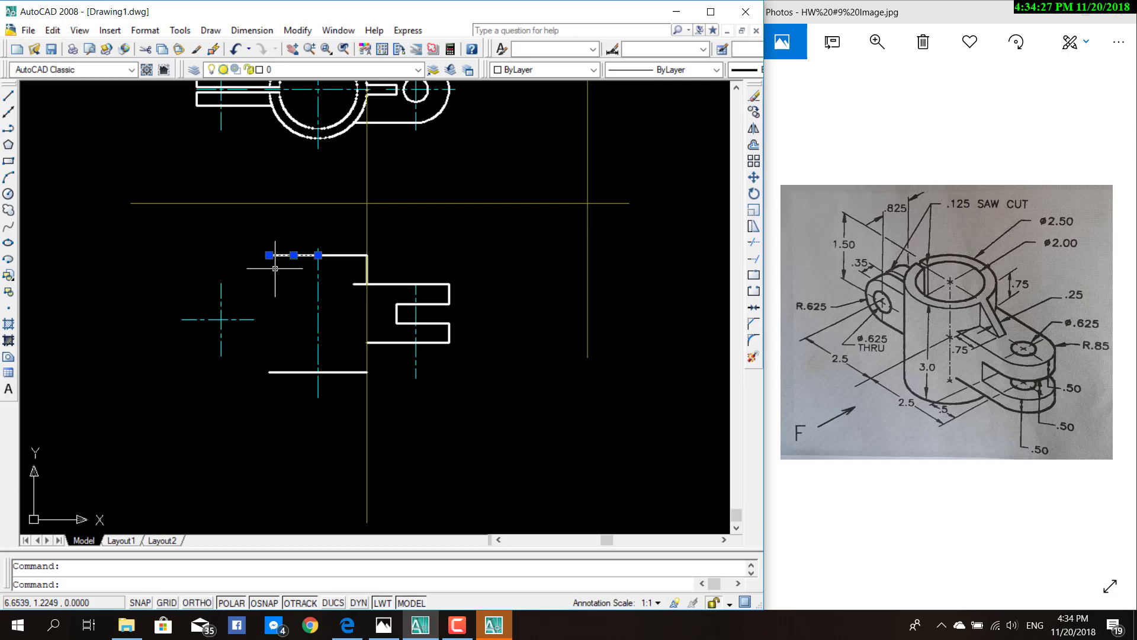
pyautogui.press('Escape')
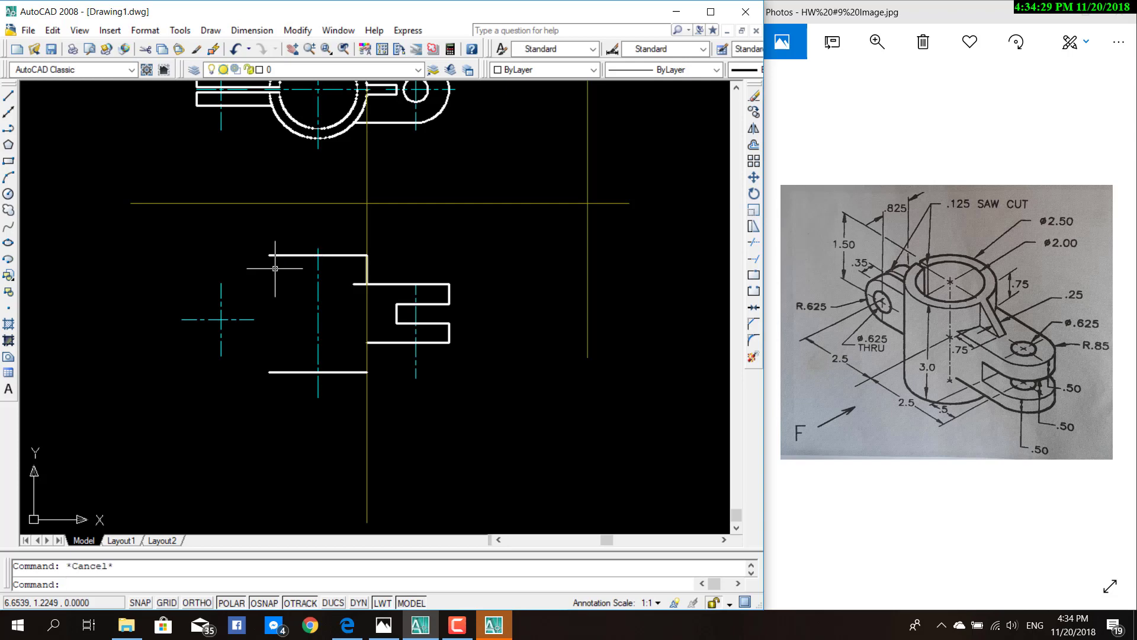
pyautogui.click(284, 255)
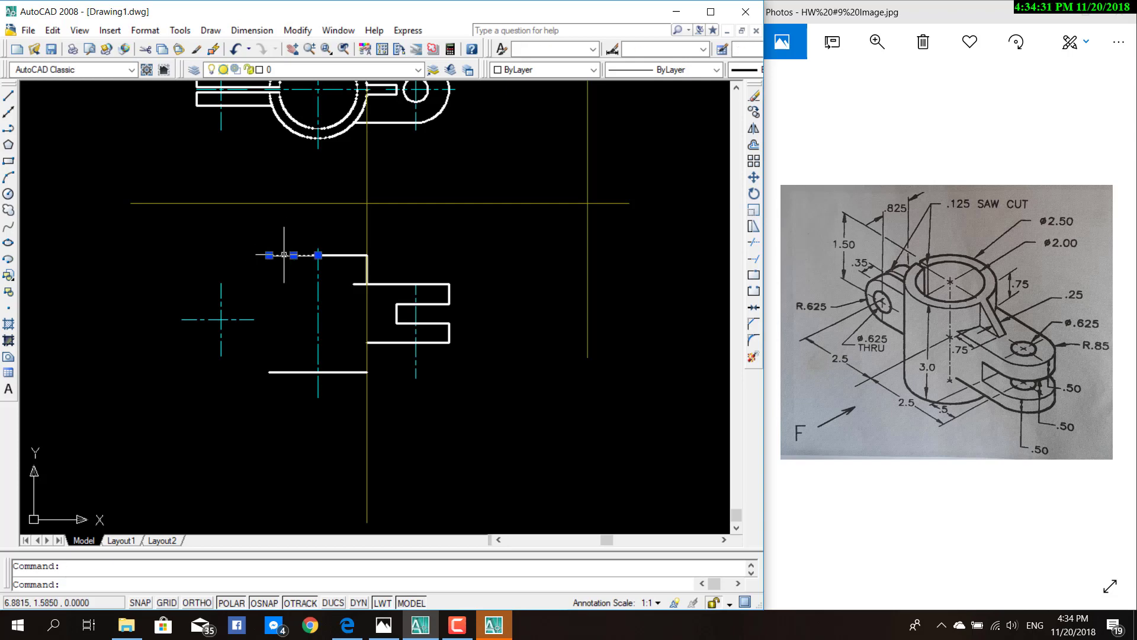
pyautogui.press('Delete')
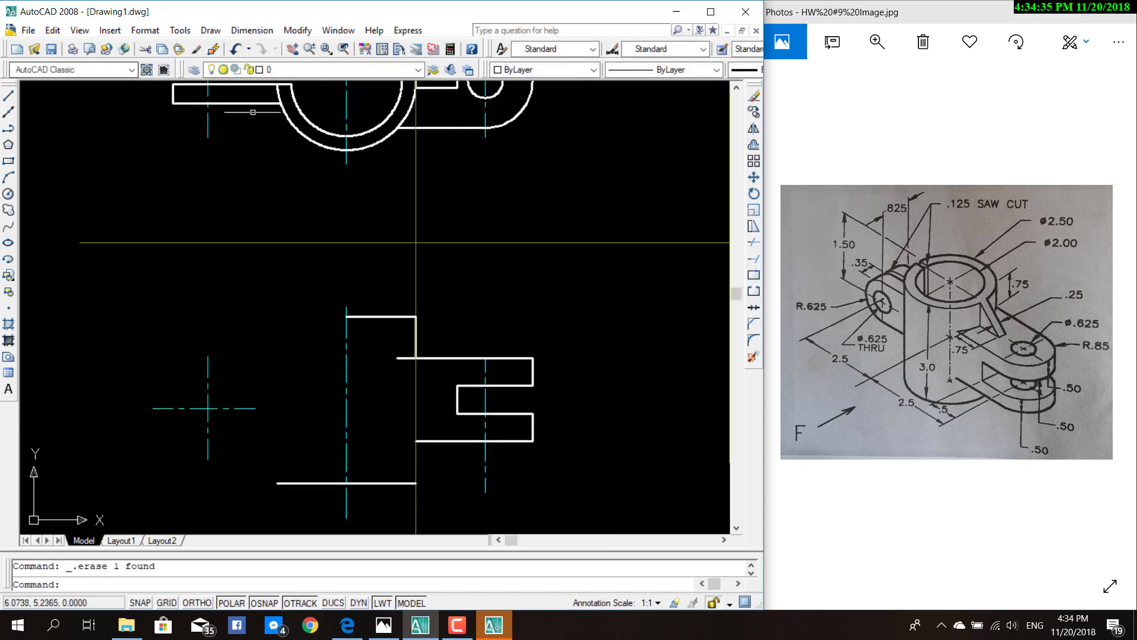
# Step: Bring the front view into view and start a line to project the ring's left edge
pyautogui.scroll(5, 255, 177)
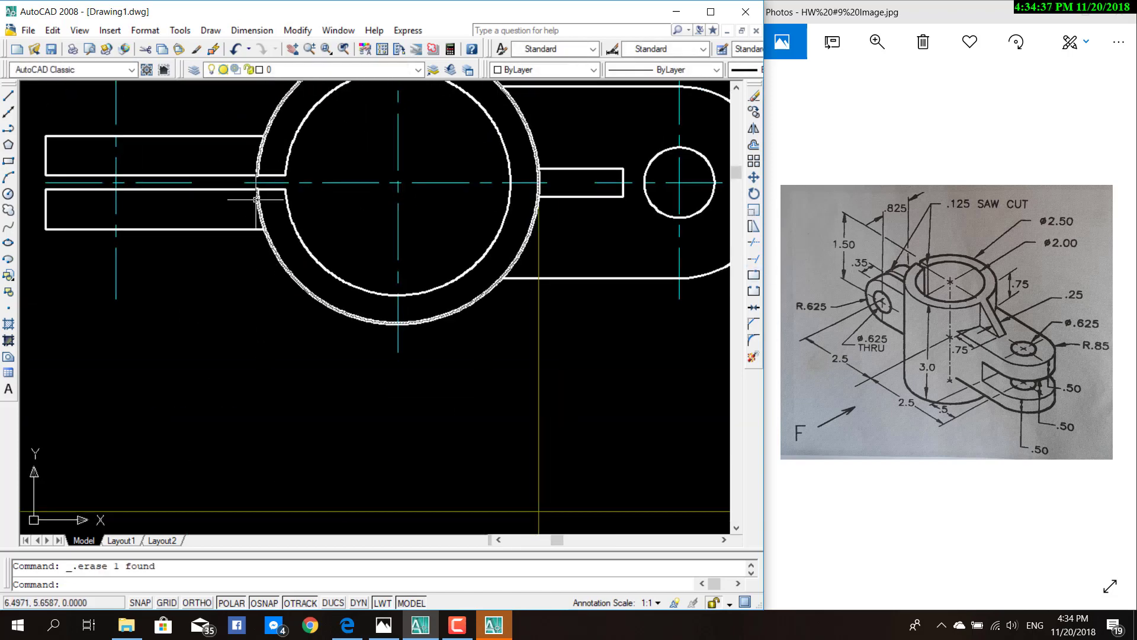
pyautogui.scroll(3, 255, 177)
pyautogui.scroll(2, 258, 191)
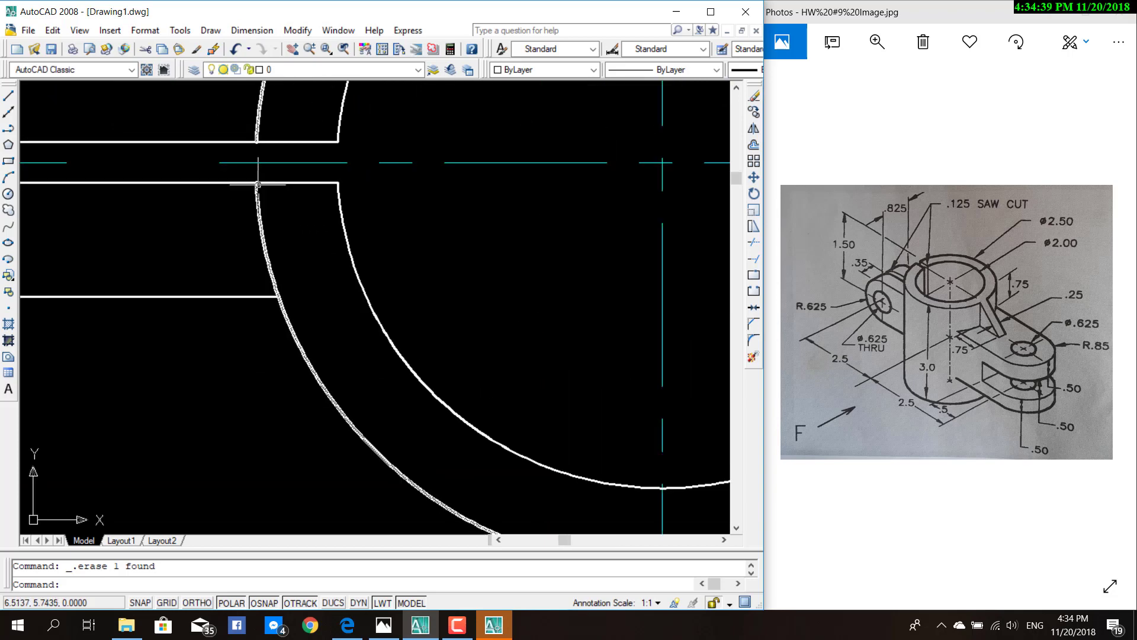
pyautogui.scroll(-6, 254, 216)
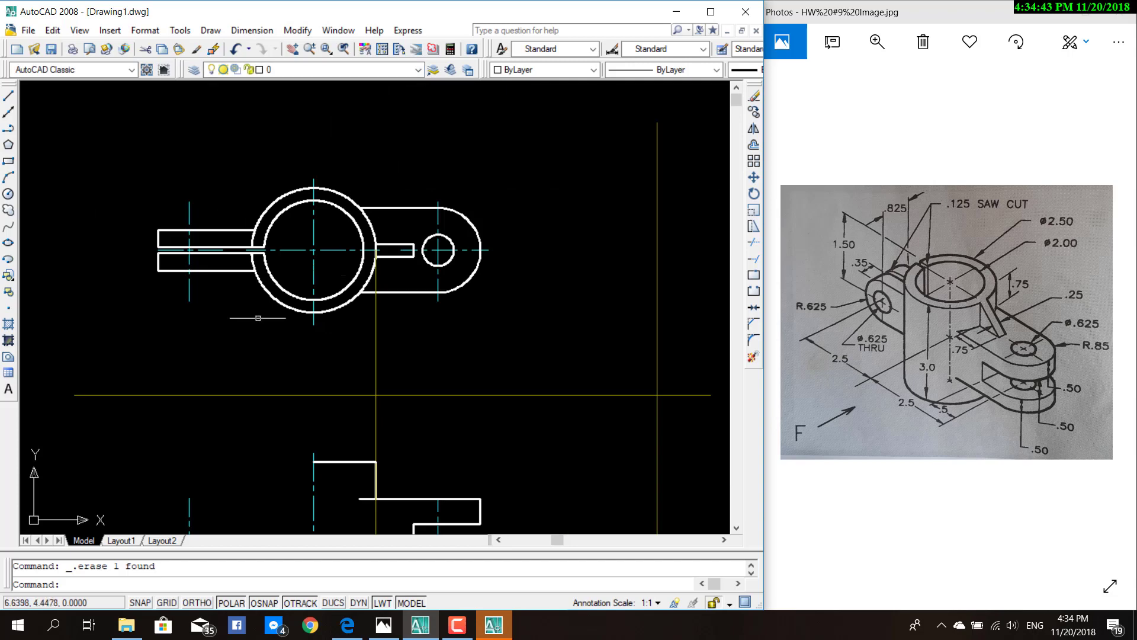
pyautogui.moveTo(228, 439); pyautogui.dragTo(268, 357, button='middle')
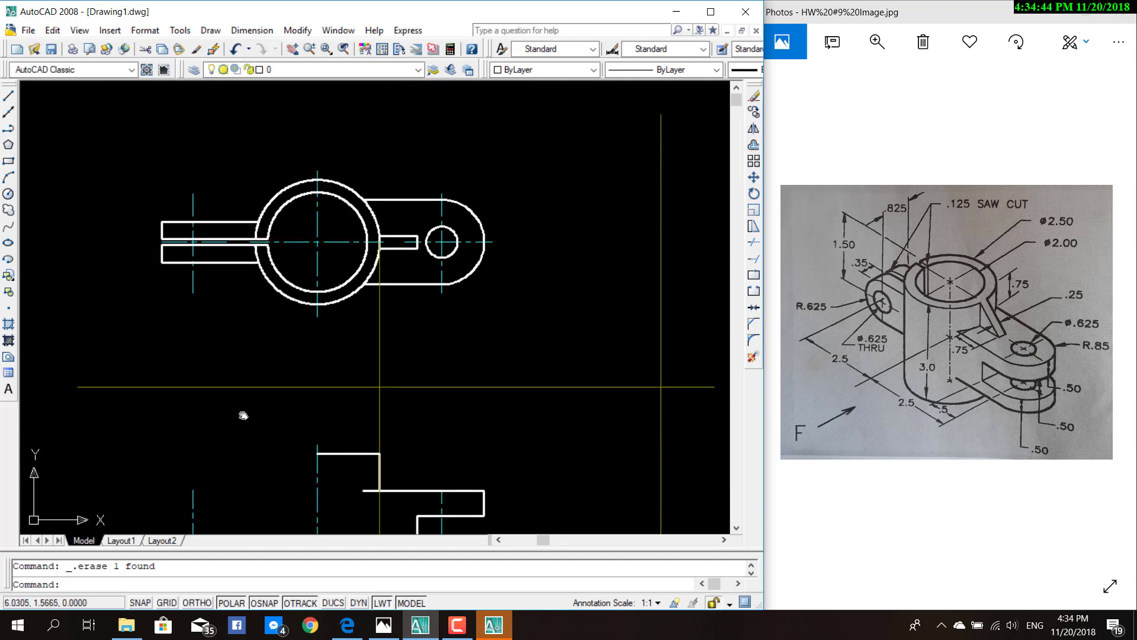
pyautogui.click(9, 96)
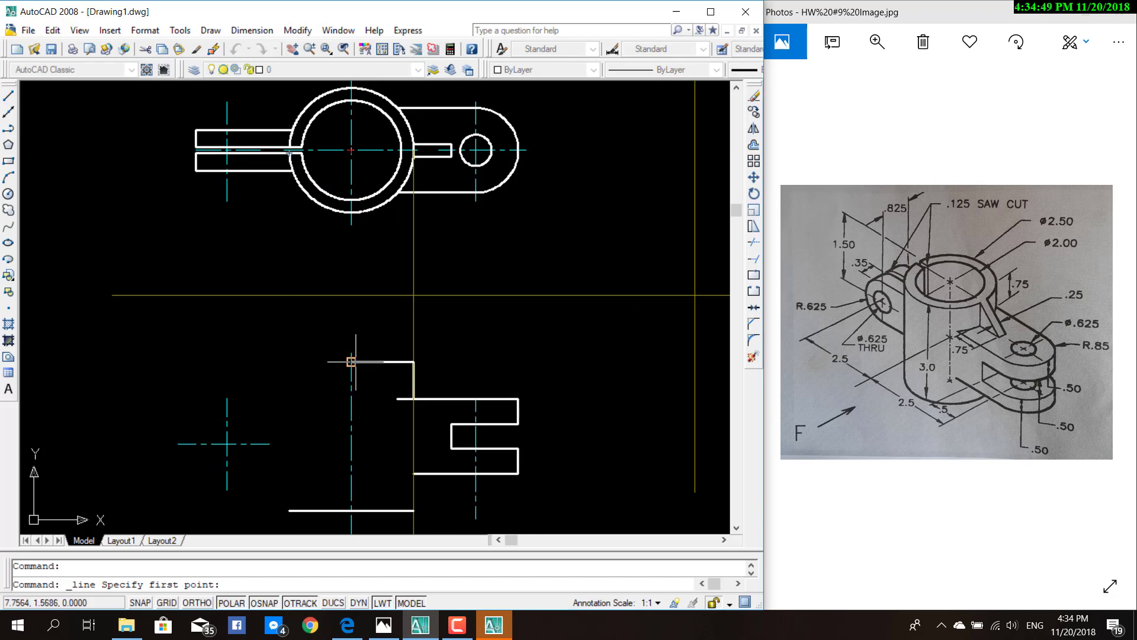
# Step: Extend the front view's top edge left beneath the ring's outer circle and draw the left side down to the bottom edge
pyautogui.click(289, 361)
pyautogui.click(351, 361)
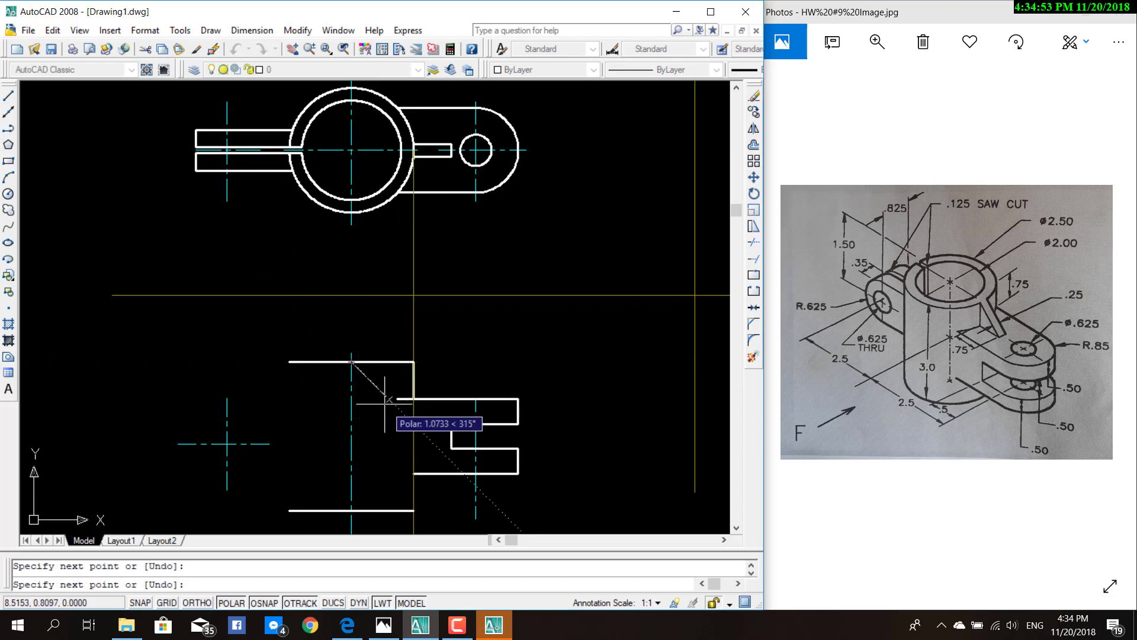
pyautogui.press('Escape')
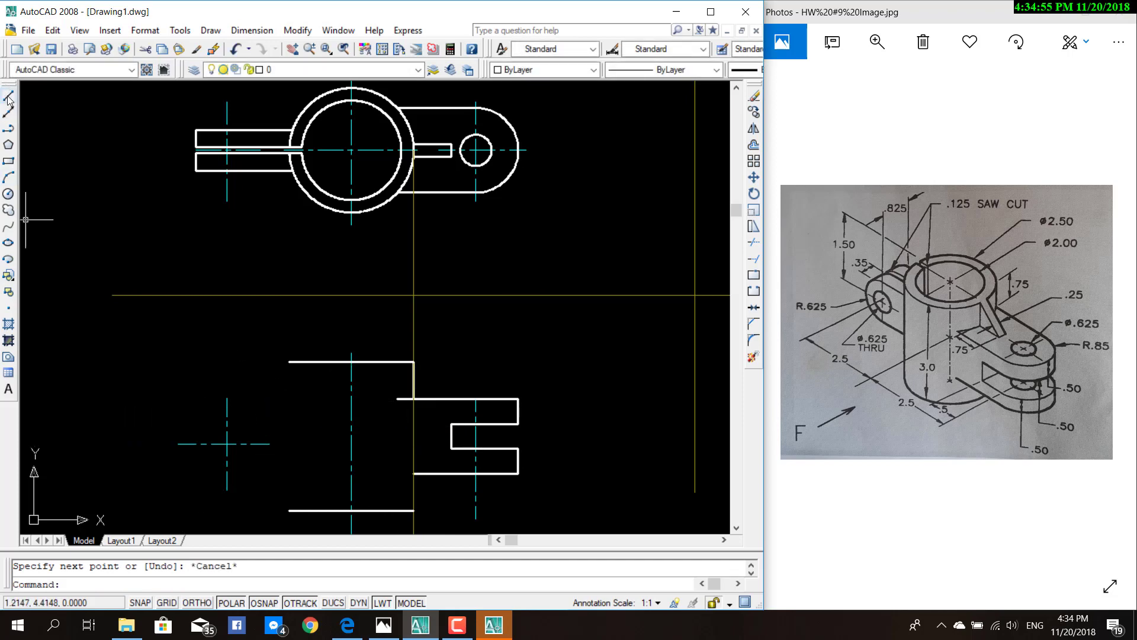
pyautogui.click(8, 96)
pyautogui.click(289, 362)
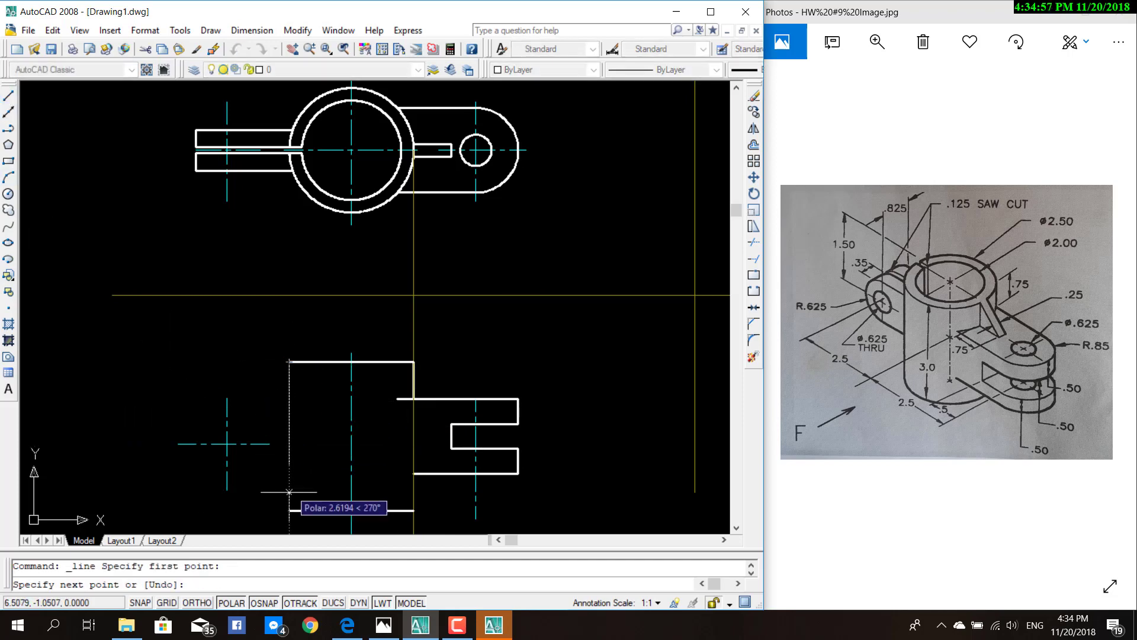
pyautogui.scroll(3, 287, 486)
pyautogui.scroll(3, 275, 439)
pyautogui.scroll(3, 317, 438)
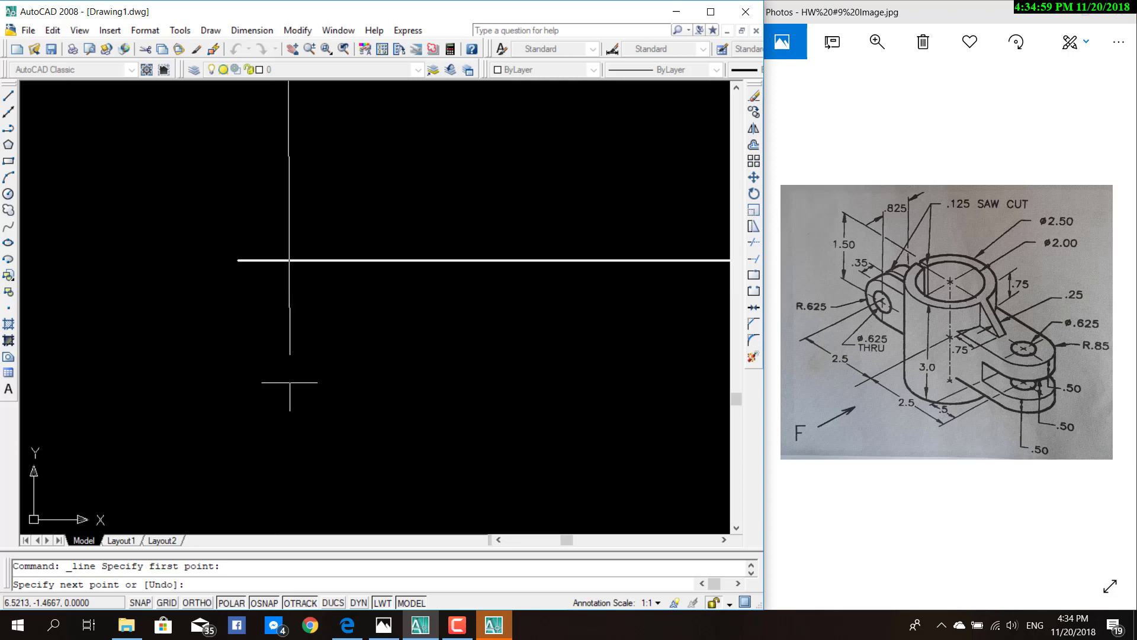
pyautogui.click(244, 260)
pyautogui.scroll(3, 253, 319)
pyautogui.scroll(-2, 253, 320)
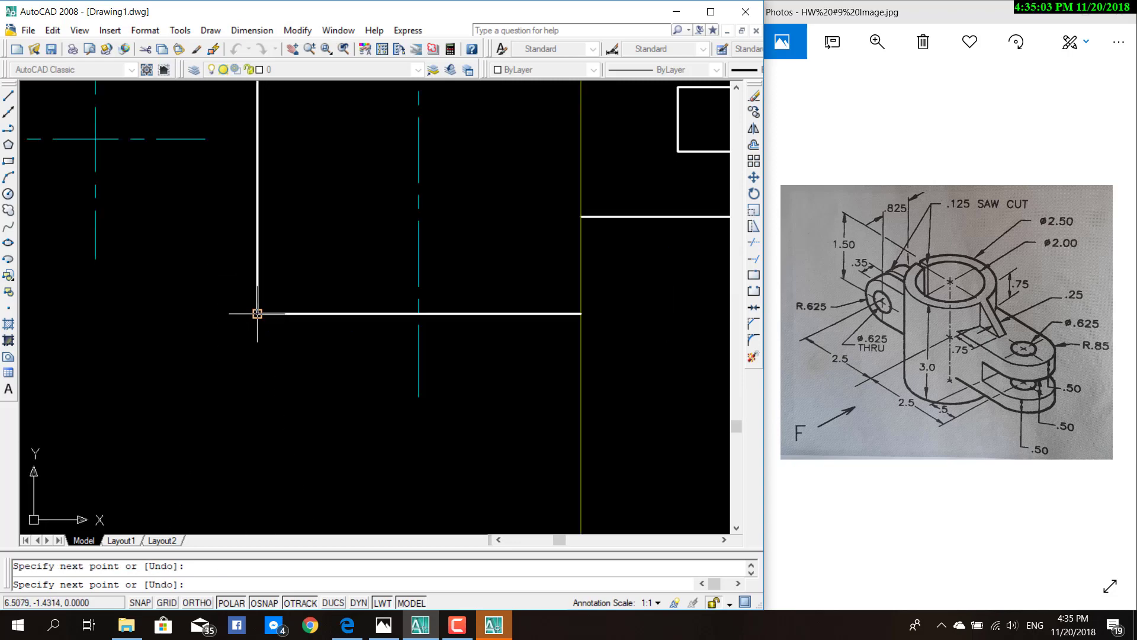
pyautogui.press('Escape')
# Step: Try trimming the overlapping line ends at the bottom corner, then cancel the trim
pyautogui.scroll(2, 223, 316)
pyautogui.scroll(3, 526, 302)
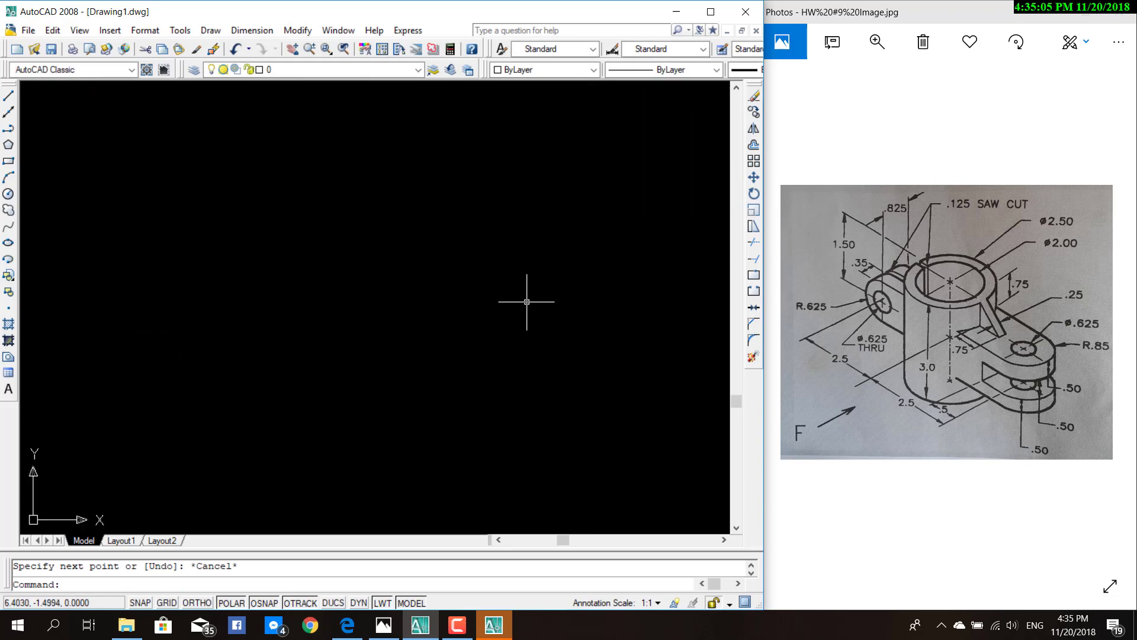
pyautogui.scroll(-3, 203, 388)
pyautogui.press('Escape')
pyautogui.write('t')
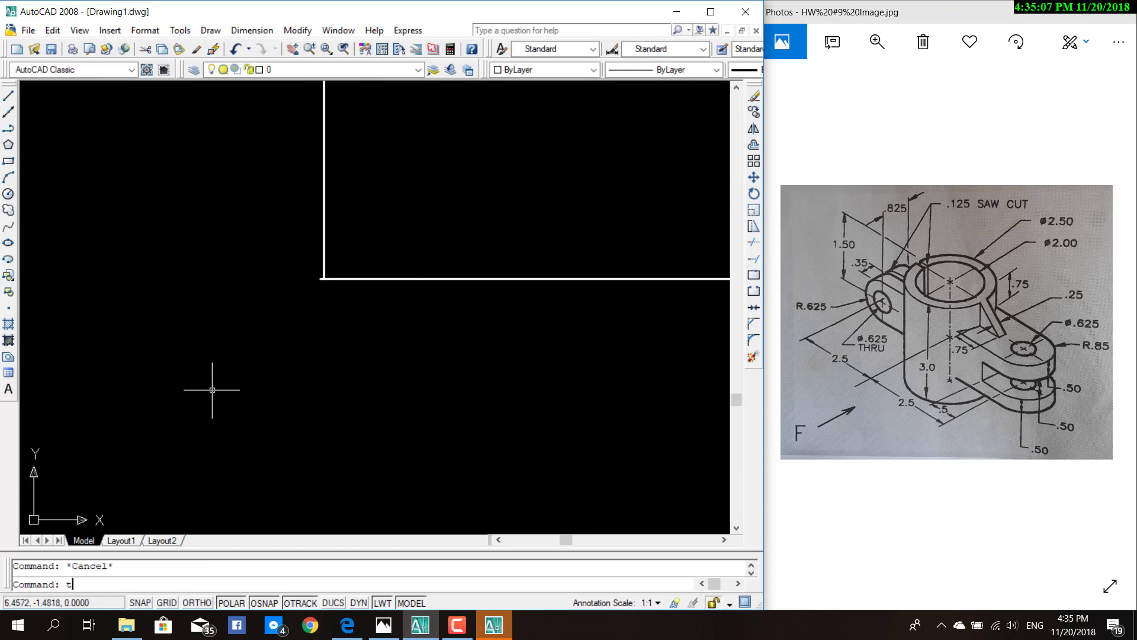
pyautogui.write('r')
pyautogui.press('Return')
pyautogui.press('Return')
pyautogui.press('Return')
pyautogui.moveTo(315, 286); pyautogui.dragTo(333, 284, button='middle')
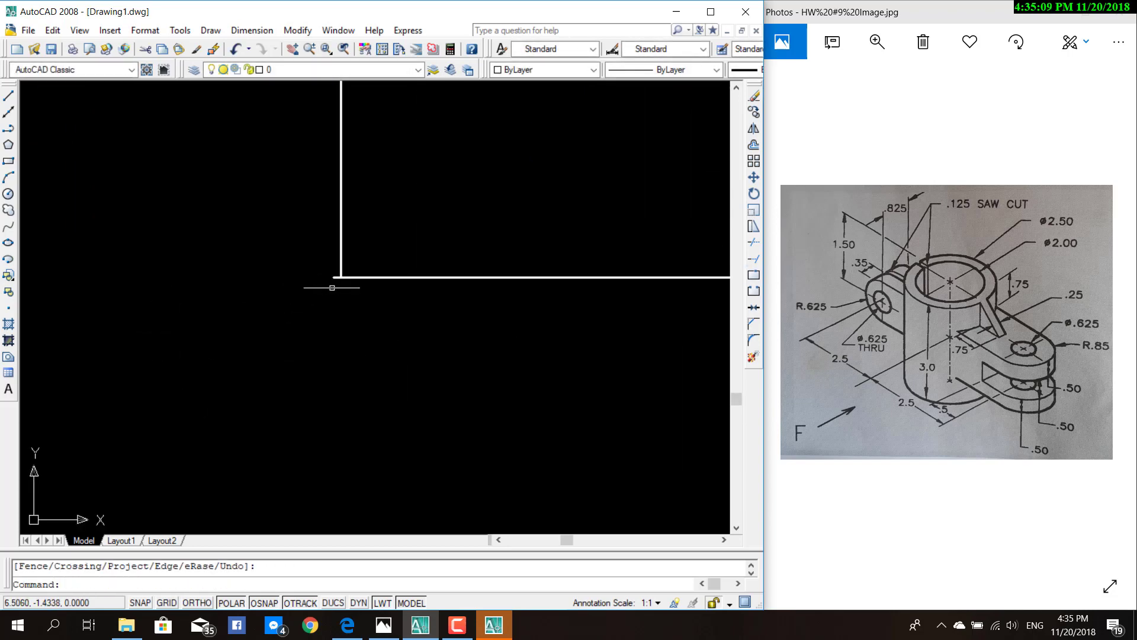
pyautogui.press('Return')
pyautogui.click(333, 278)
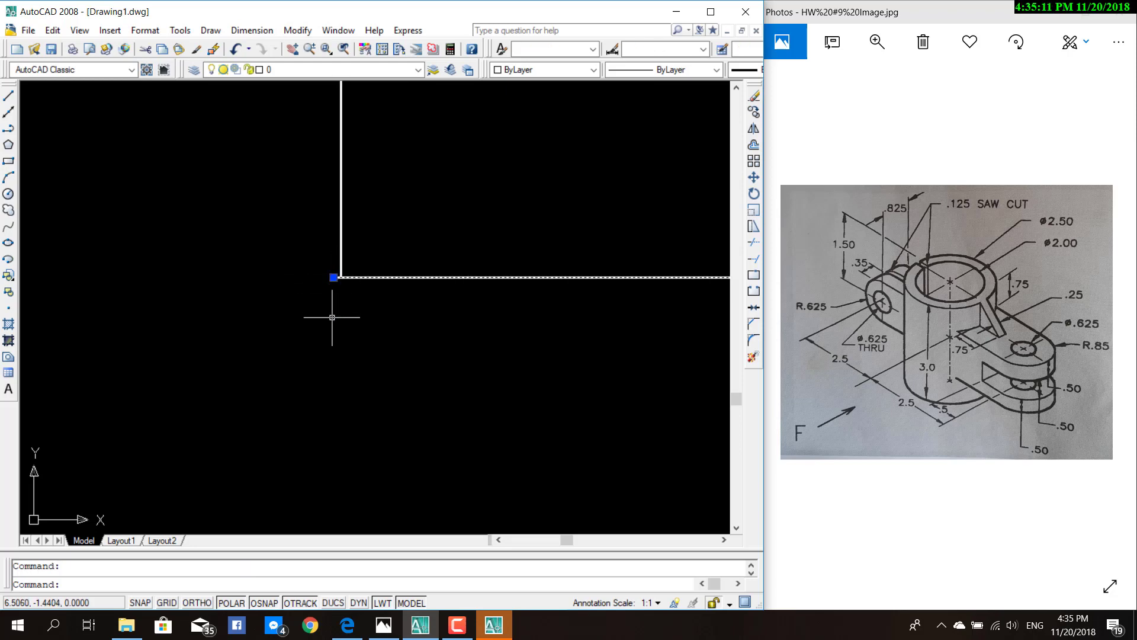
pyautogui.press('Escape')
pyautogui.press('Return')
pyautogui.press('Return')
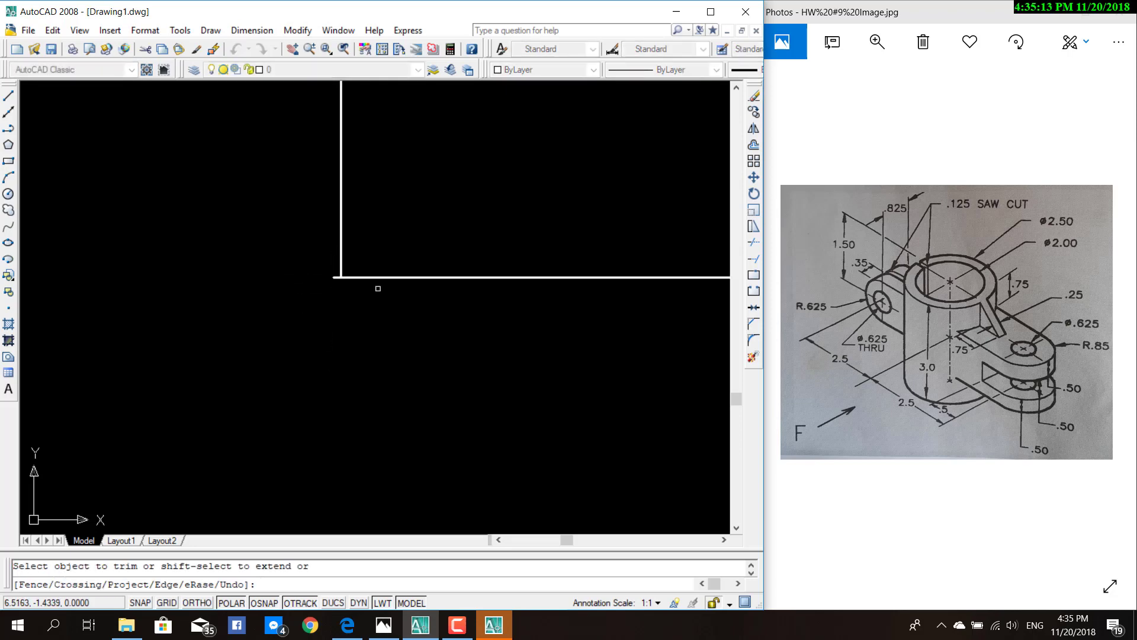
pyautogui.press('Escape')
pyautogui.moveTo(394, 373)
pyautogui.mouseDown(button='middle')
pyautogui.moveTo(452, 381)
pyautogui.moveTo(479, 404)
pyautogui.moveTo(375, 402)
pyautogui.moveTo(327, 422)
pyautogui.mouseUp(button='middle')
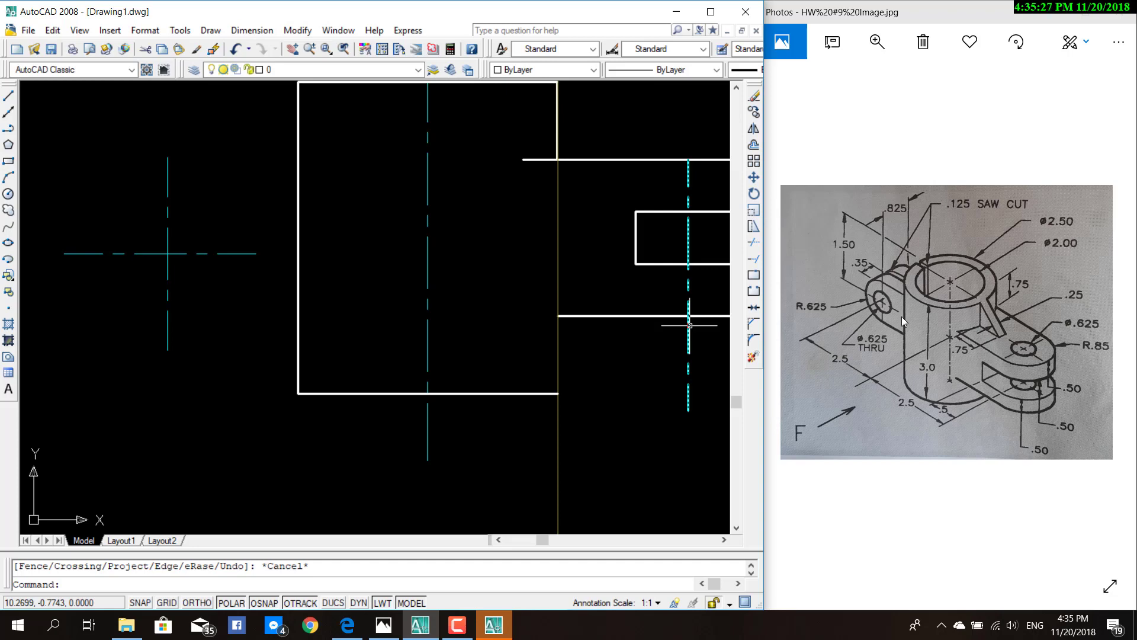
# Step: Erase the left lug's old horizontal centerline
pyautogui.scroll(-3, 456, 251)
pyautogui.scroll(1, 451, 255)
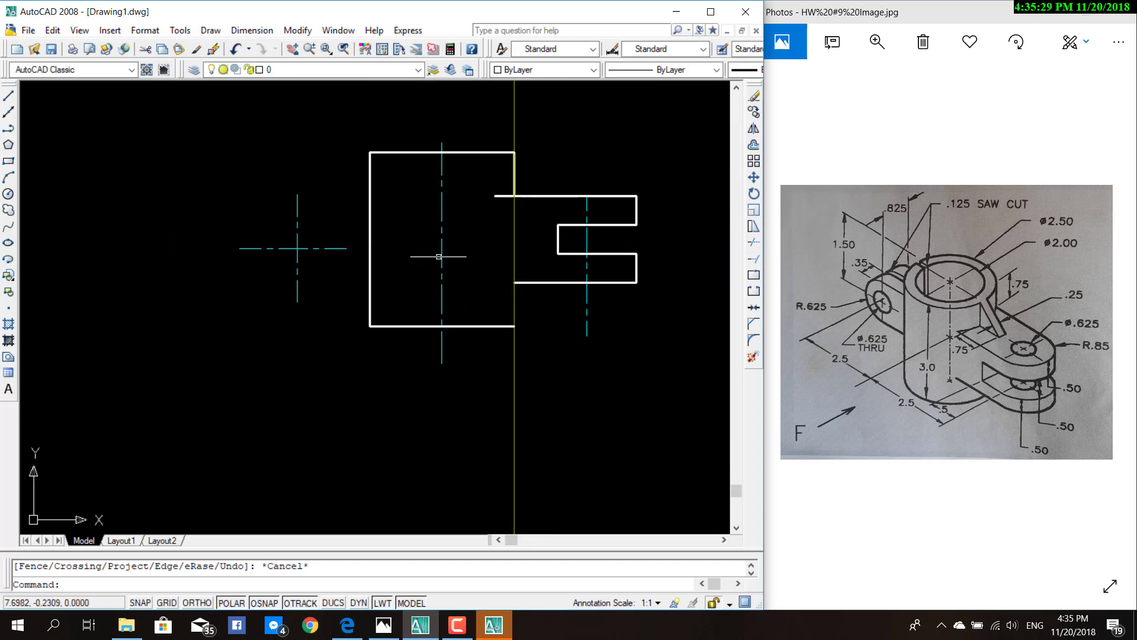
pyautogui.moveTo(482, 261); pyautogui.dragTo(521, 282, button='middle')
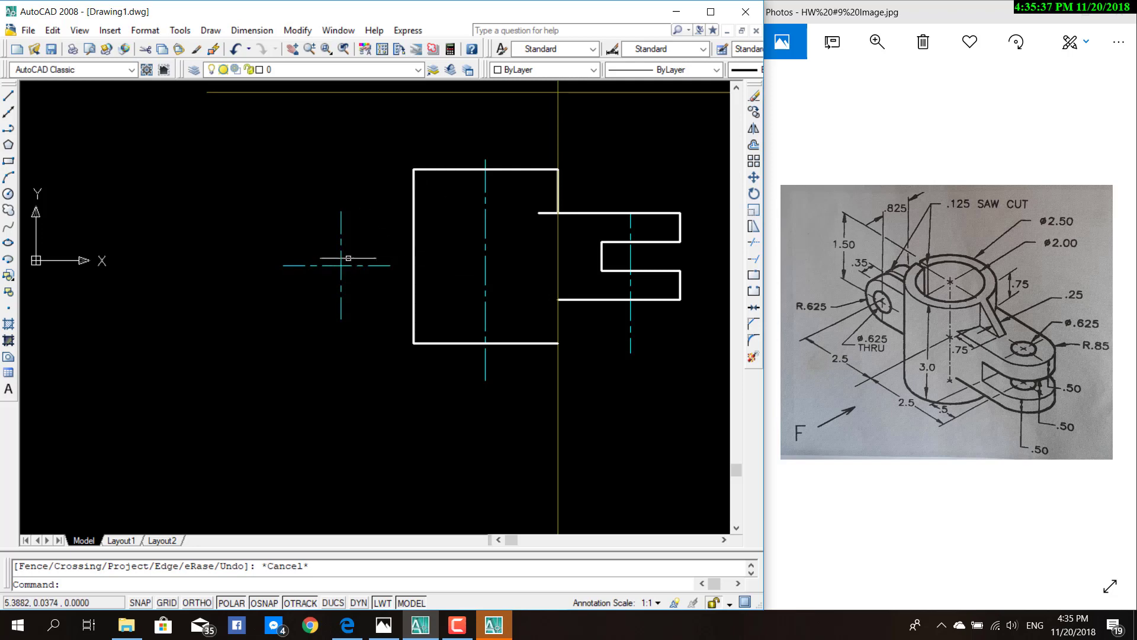
pyautogui.click(362, 266)
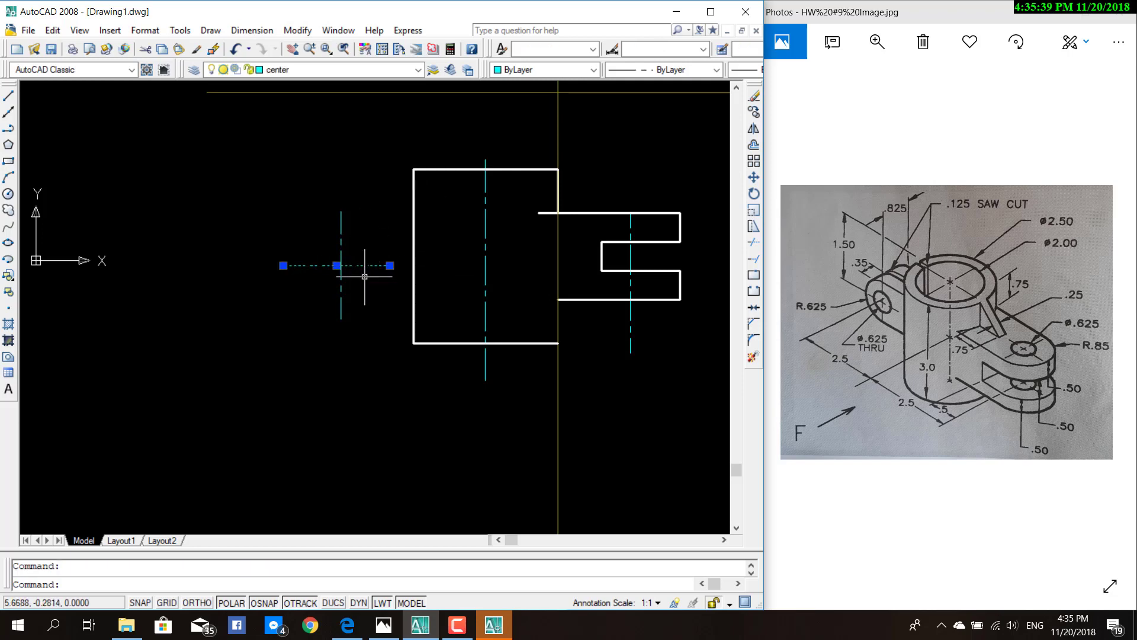
pyautogui.press('Delete')
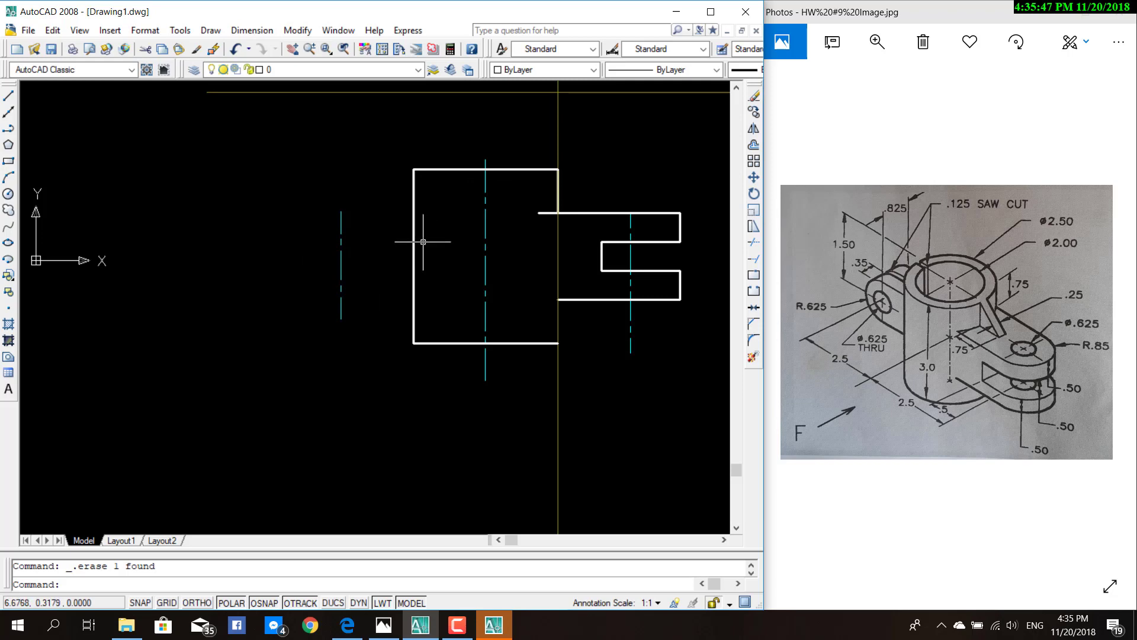
pyautogui.press('Escape')
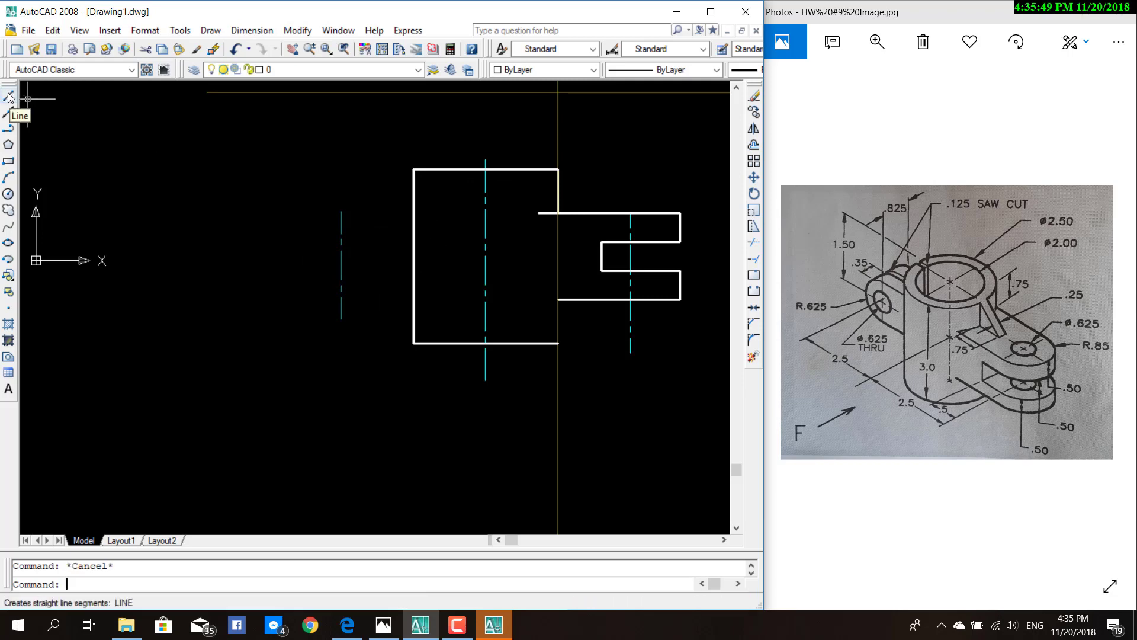
# Step: On the center layer, draw a horizontal centerline 1.5 below the front view's top corner
pyautogui.click(417, 70)
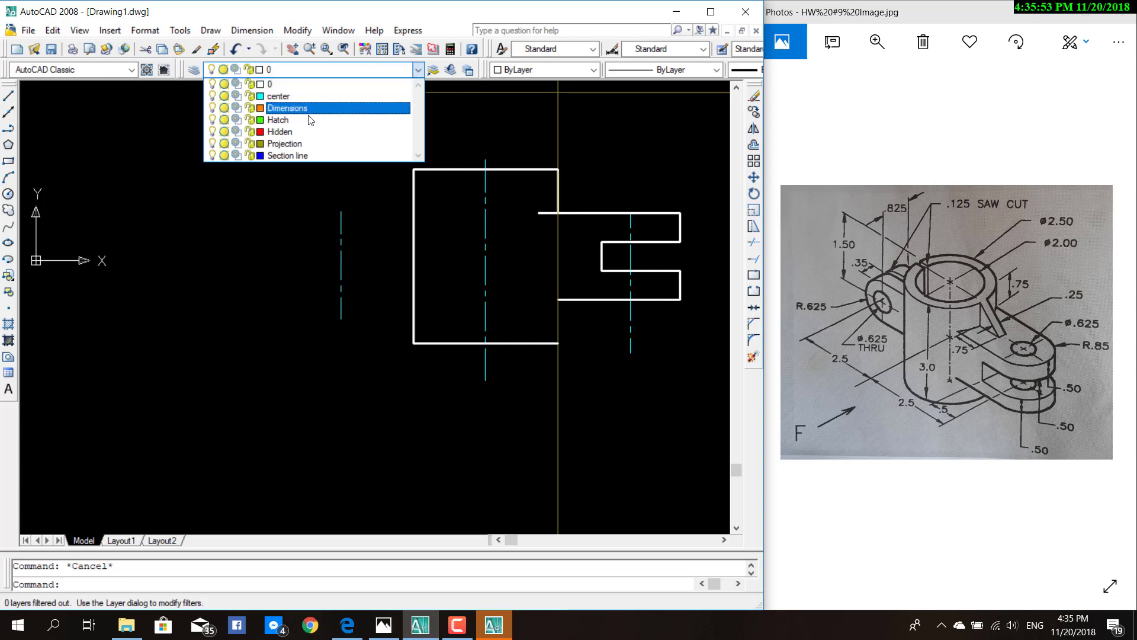
pyautogui.click(290, 96)
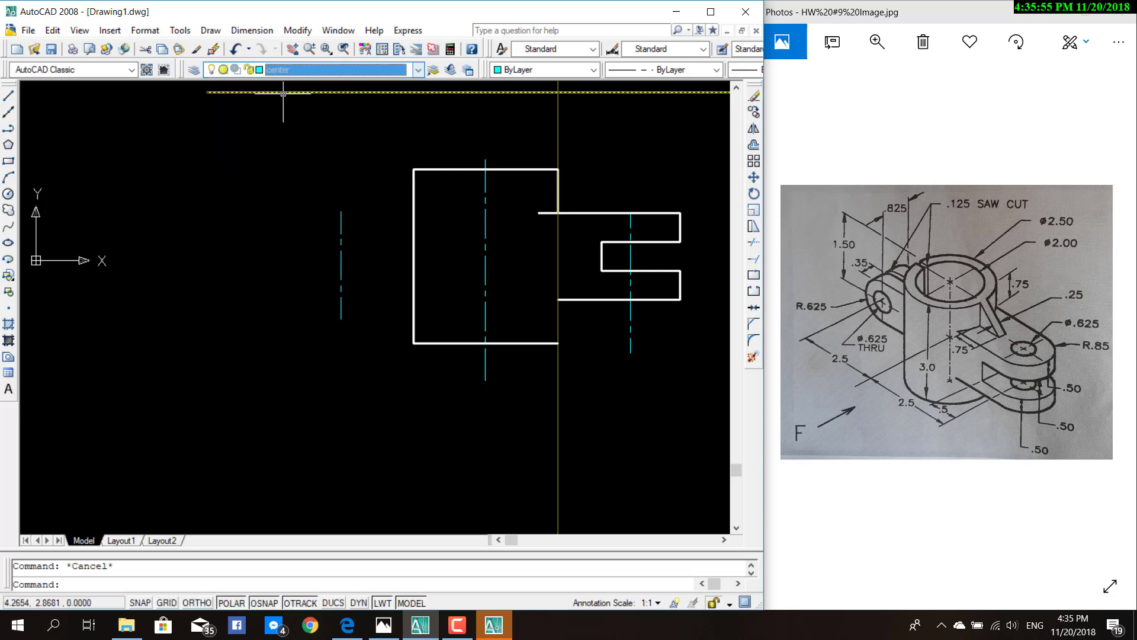
pyautogui.click(8, 94)
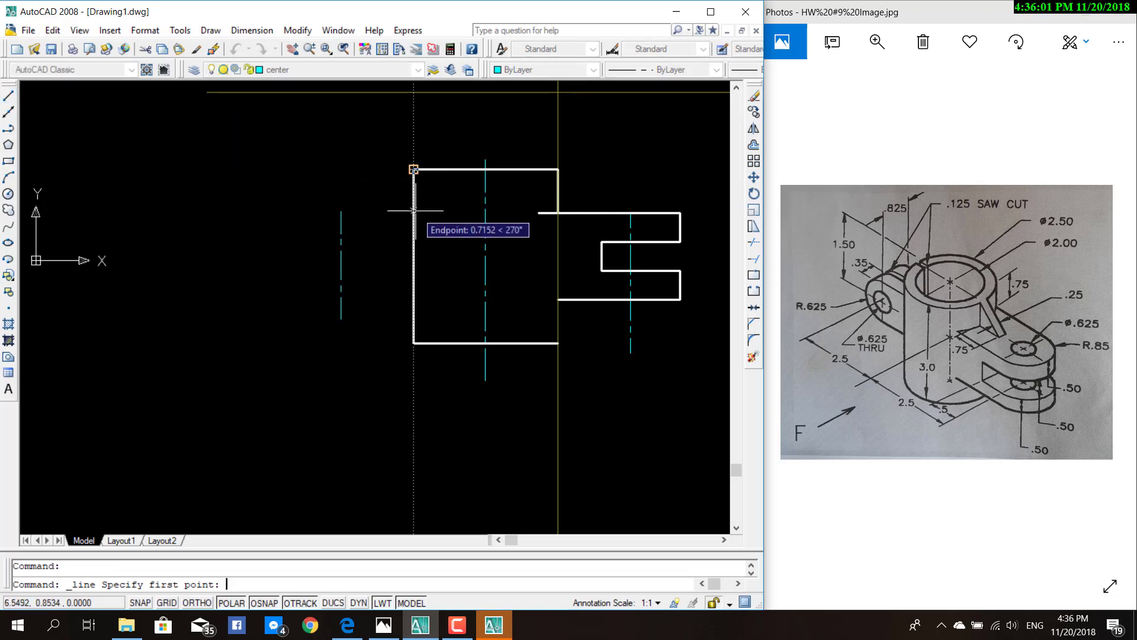
pyautogui.write('1.5')
pyautogui.press('Return')
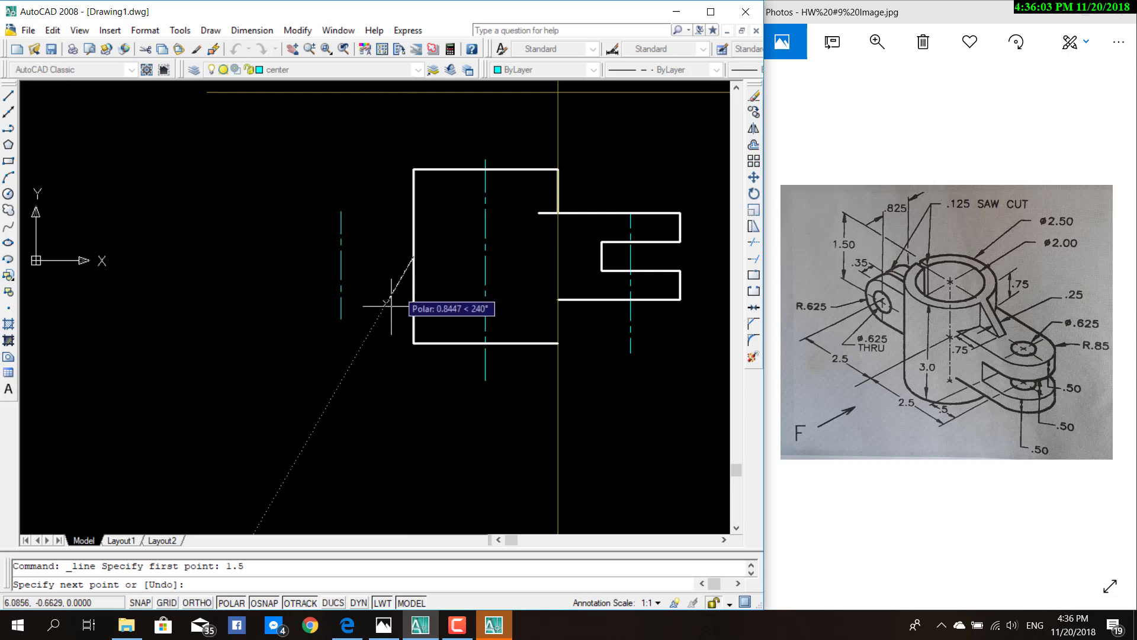
pyautogui.click(261, 257)
pyautogui.press('Escape')
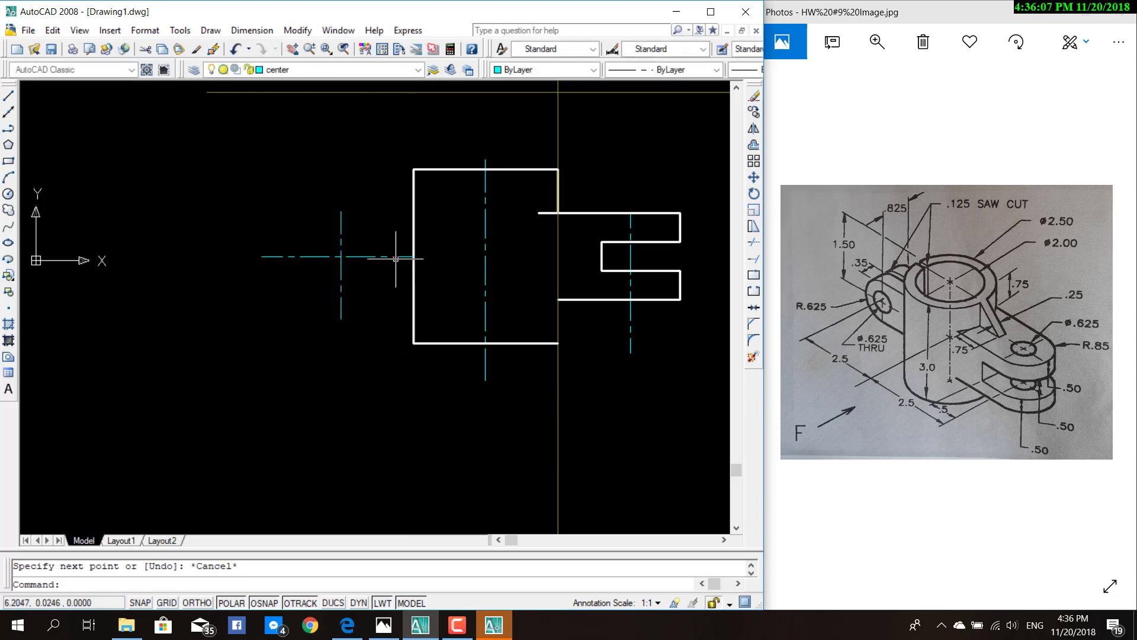
# Step: Shorten both ends of the new centerline with grips to fit the lug
pyautogui.click(395, 257)
pyautogui.click(414, 256)
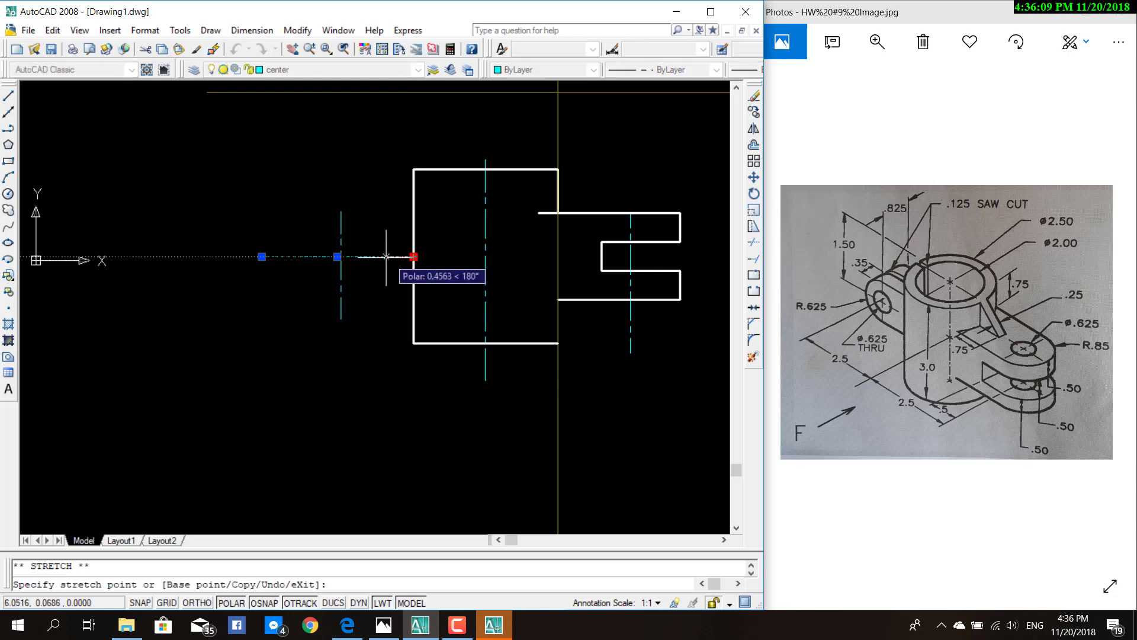
pyautogui.click(388, 256)
pyautogui.press('Escape')
pyautogui.click(282, 257)
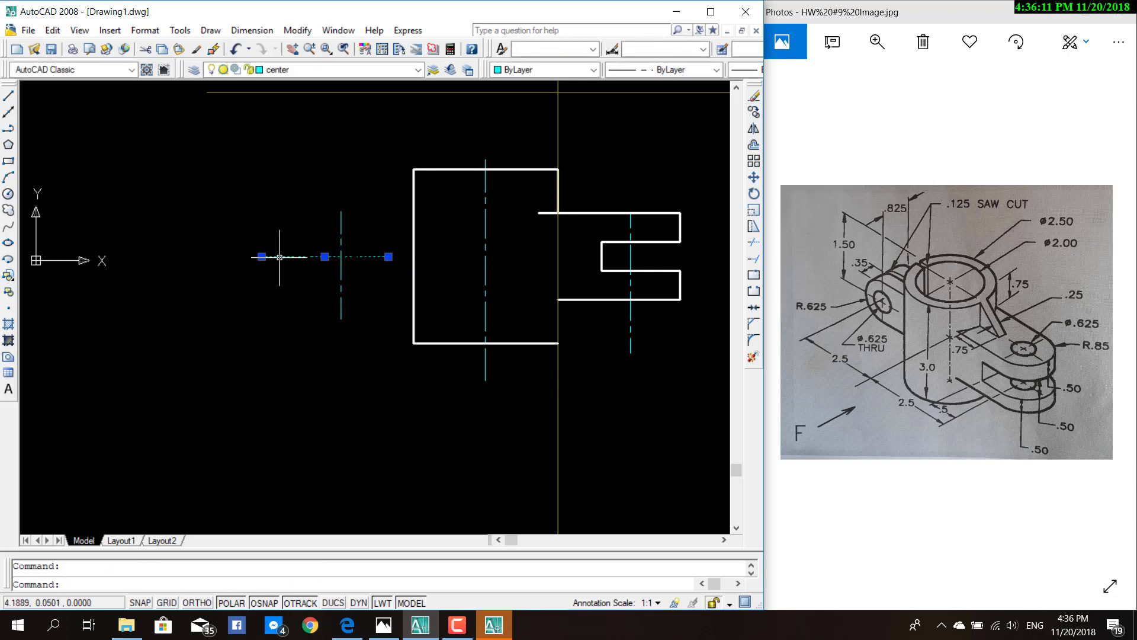
pyautogui.click(279, 257)
pyautogui.press('Escape')
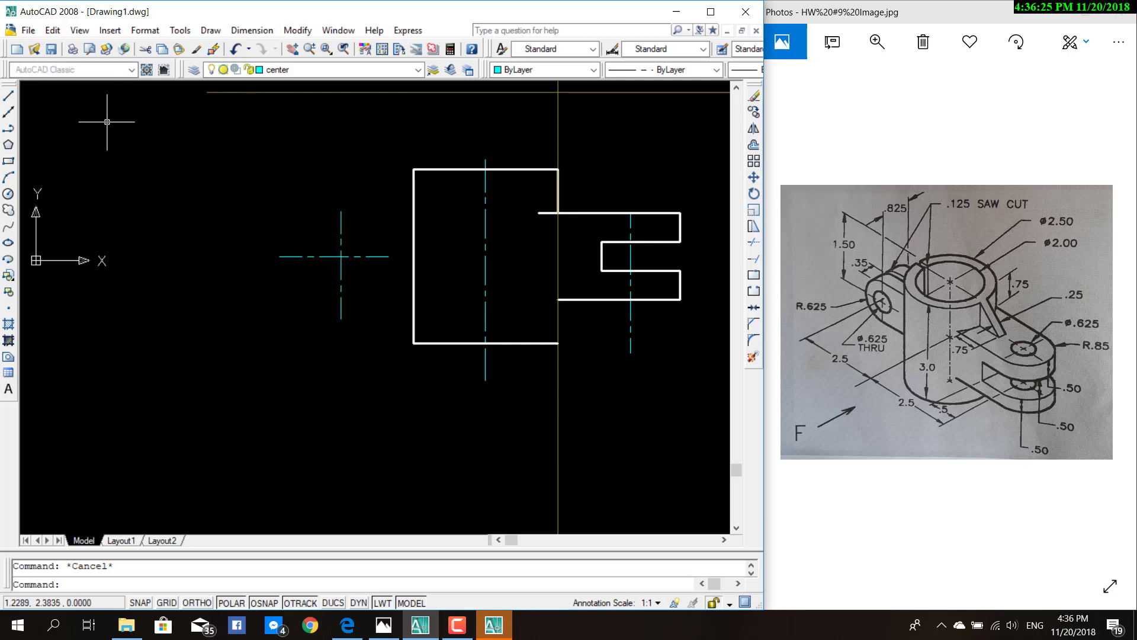
# Step: Draw the small hole circle by centre and diameter at the centerline crossing
pyautogui.click(211, 31)
pyautogui.moveTo(227, 230)
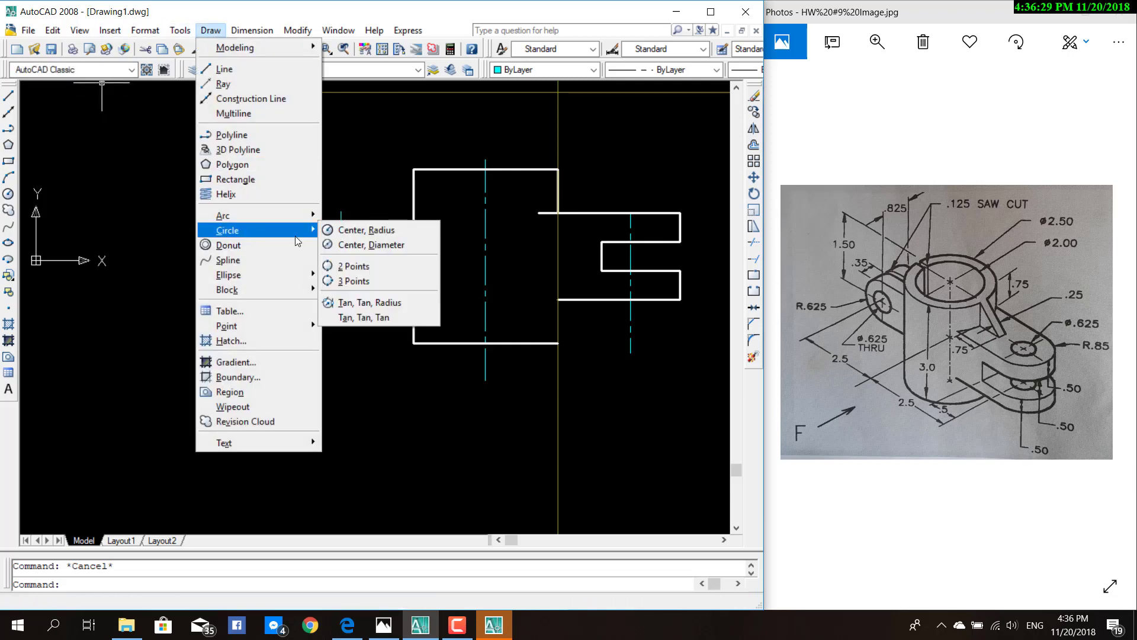
pyautogui.click(351, 244)
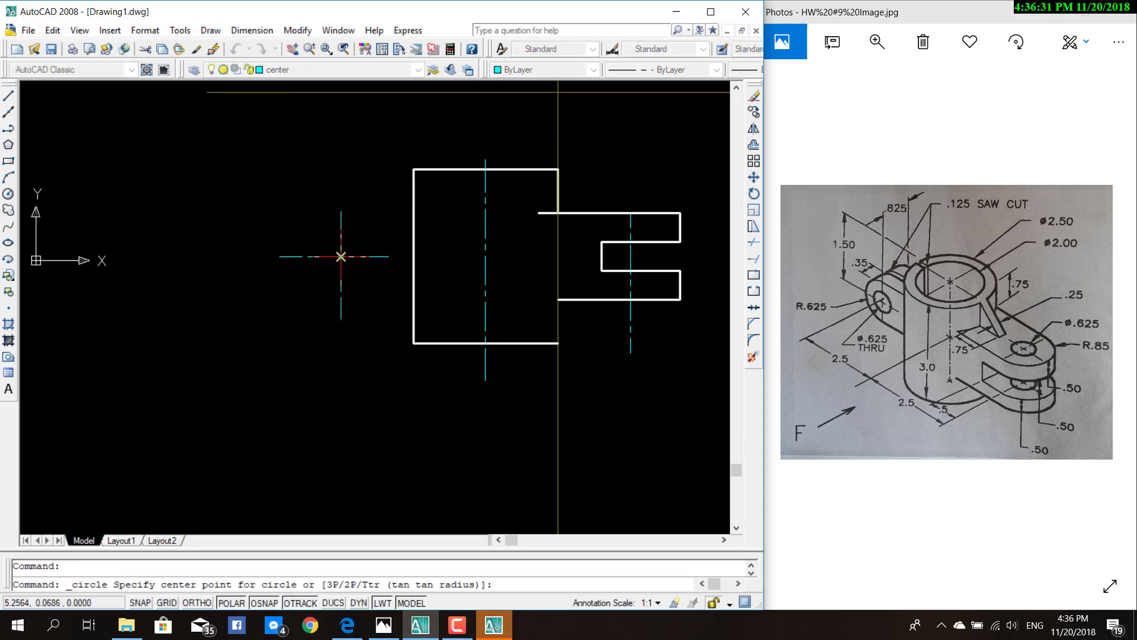
pyautogui.click(341, 256)
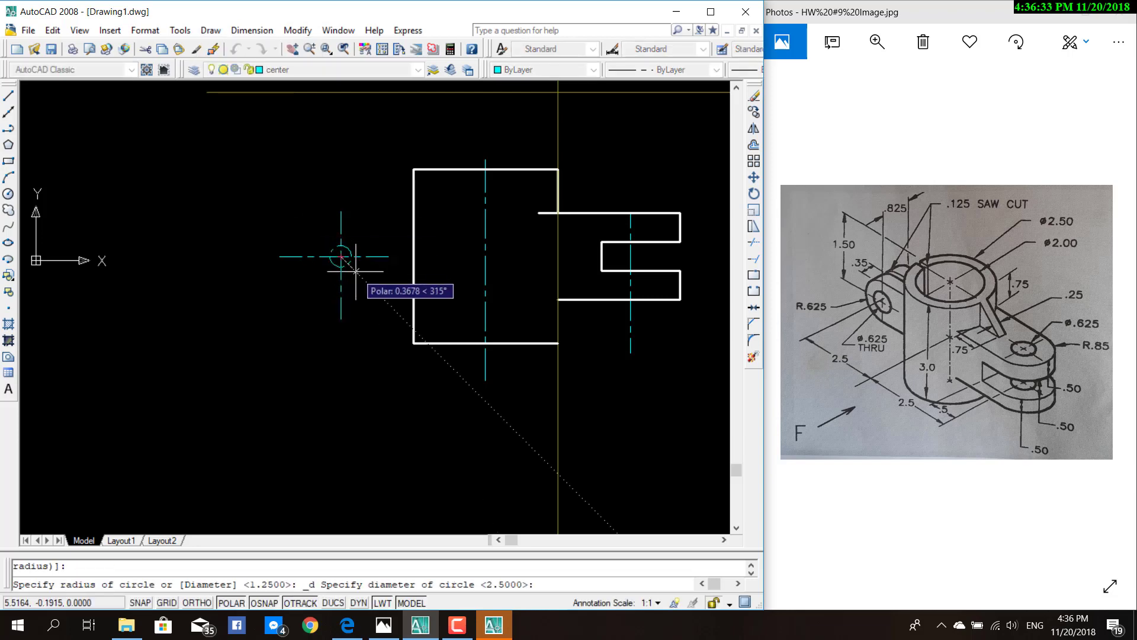
pyautogui.write('0.625')
pyautogui.press('Return')
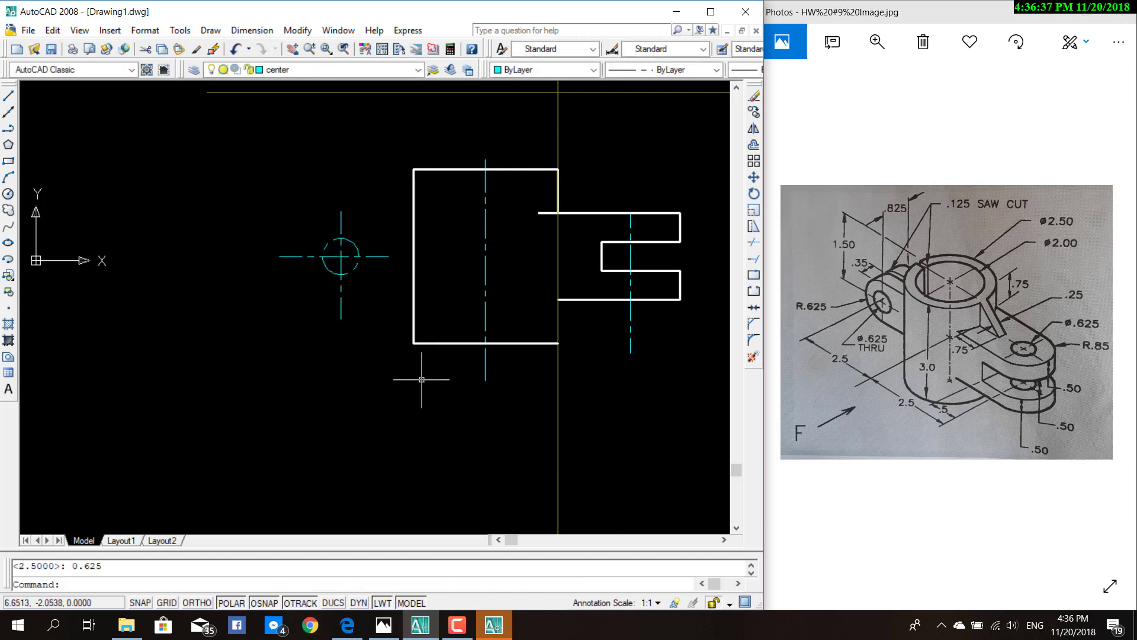
pyautogui.press('Escape')
# Step: Put the small hole circle on layer 0 and make layer 0 current
pyautogui.click(361, 248)
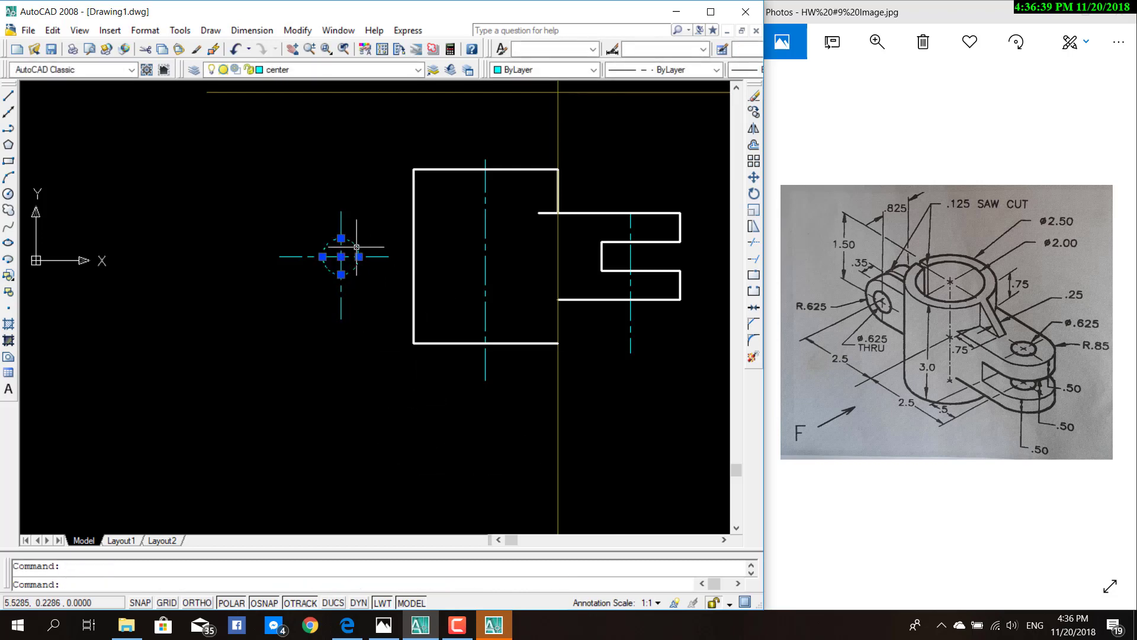
pyautogui.click(293, 70)
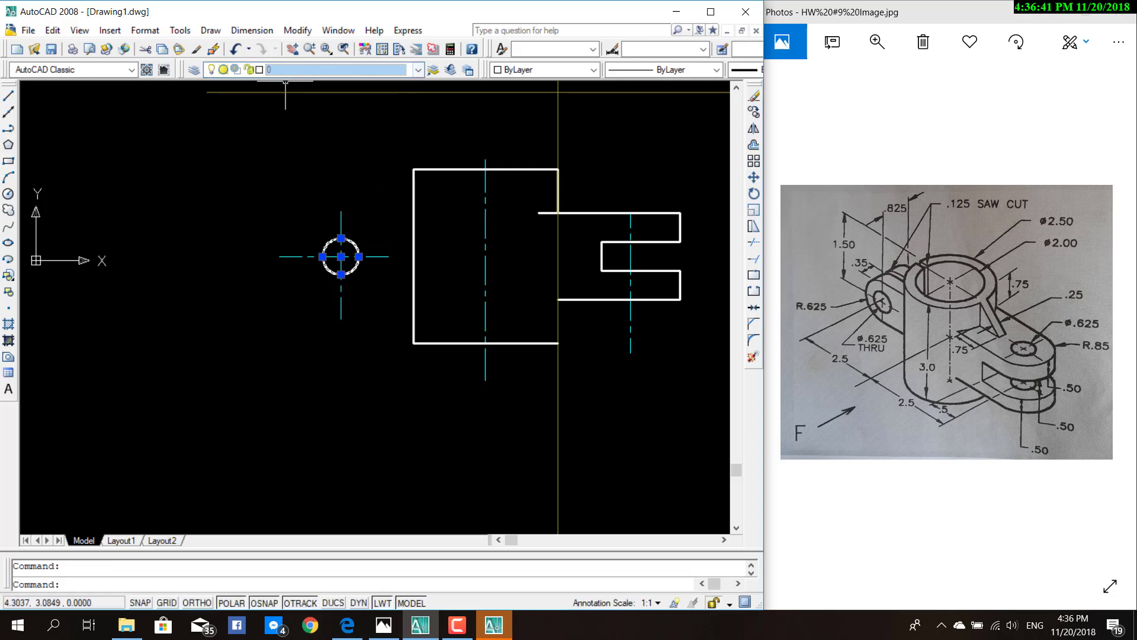
pyautogui.press('Escape')
pyautogui.click(418, 70)
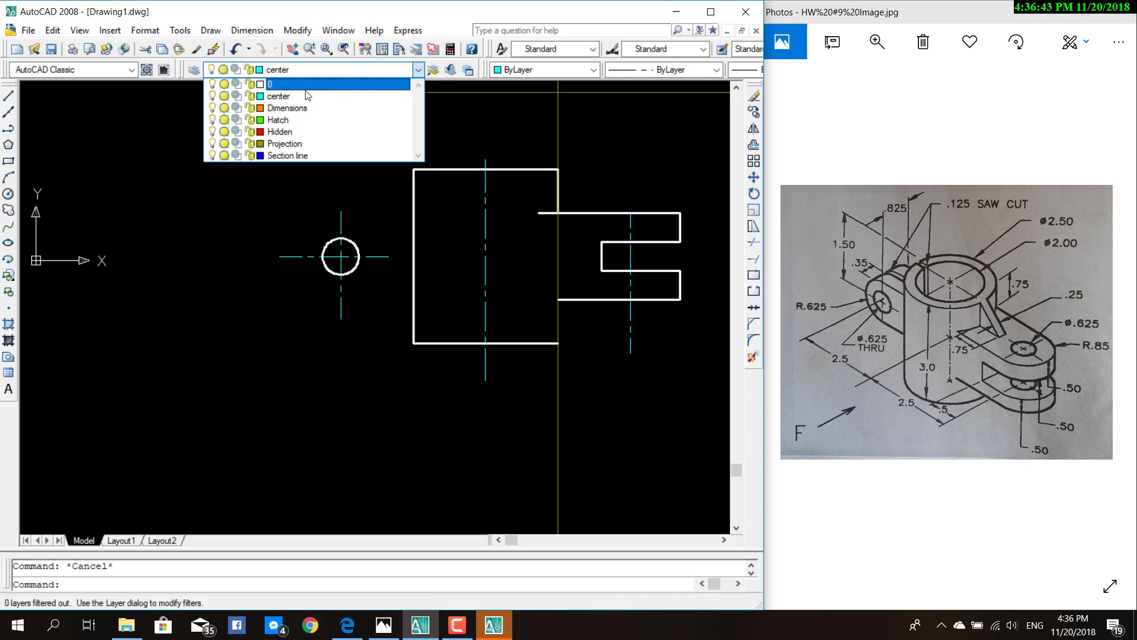
pyautogui.click(284, 83)
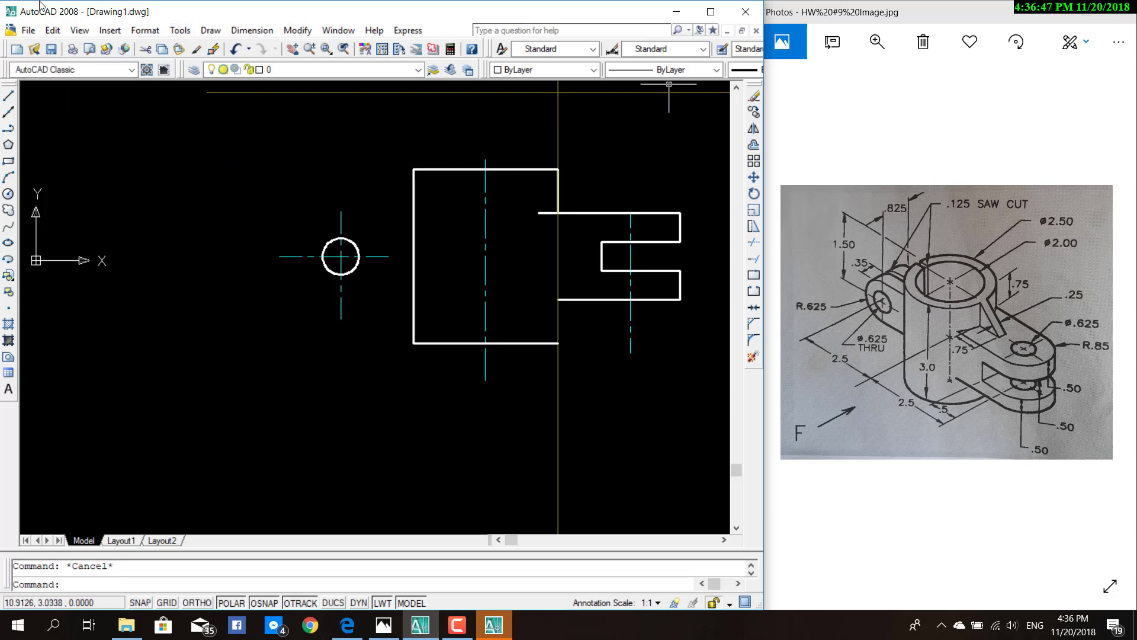
# Step: Draw a 0.625-radius circle concentric with the hole
pyautogui.click(210, 31)
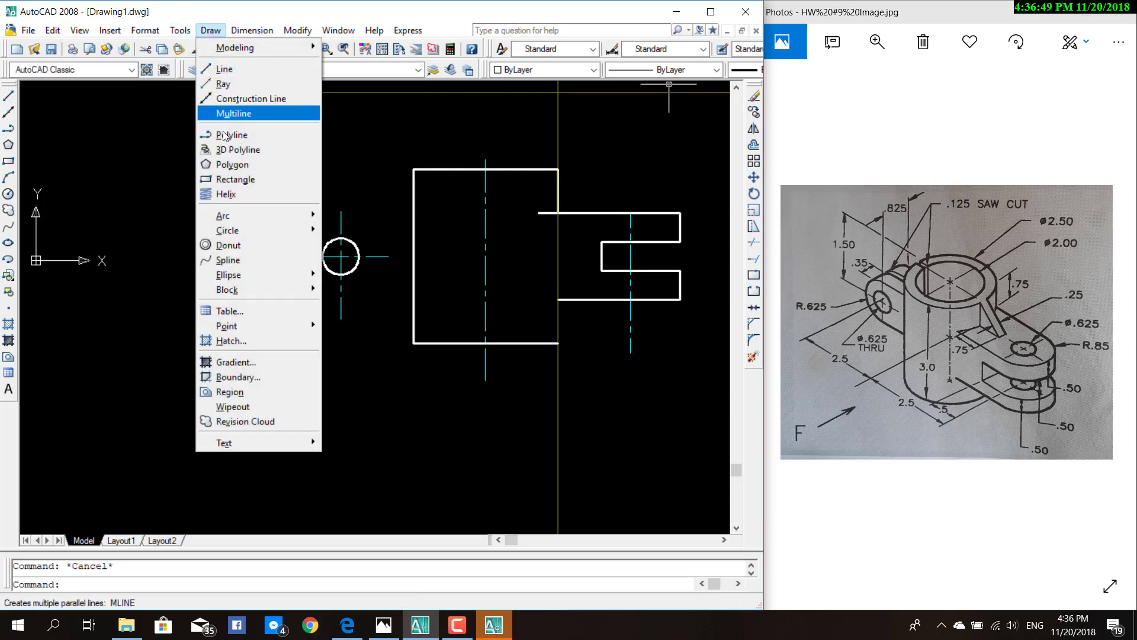
pyautogui.click(347, 228)
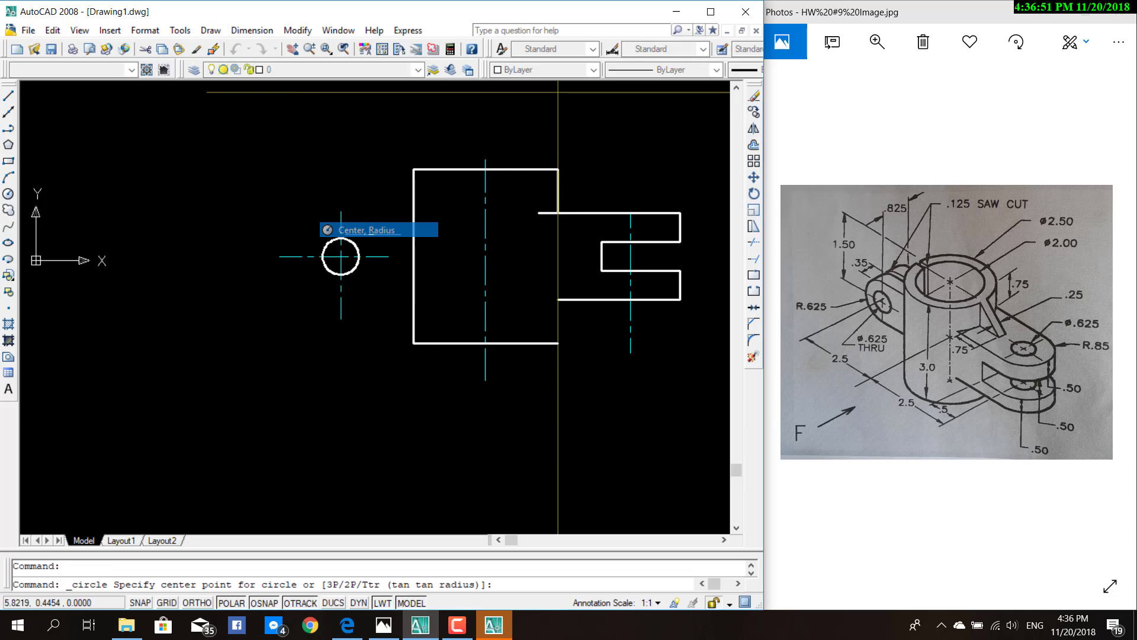
pyautogui.click(341, 256)
pyautogui.write('.625')
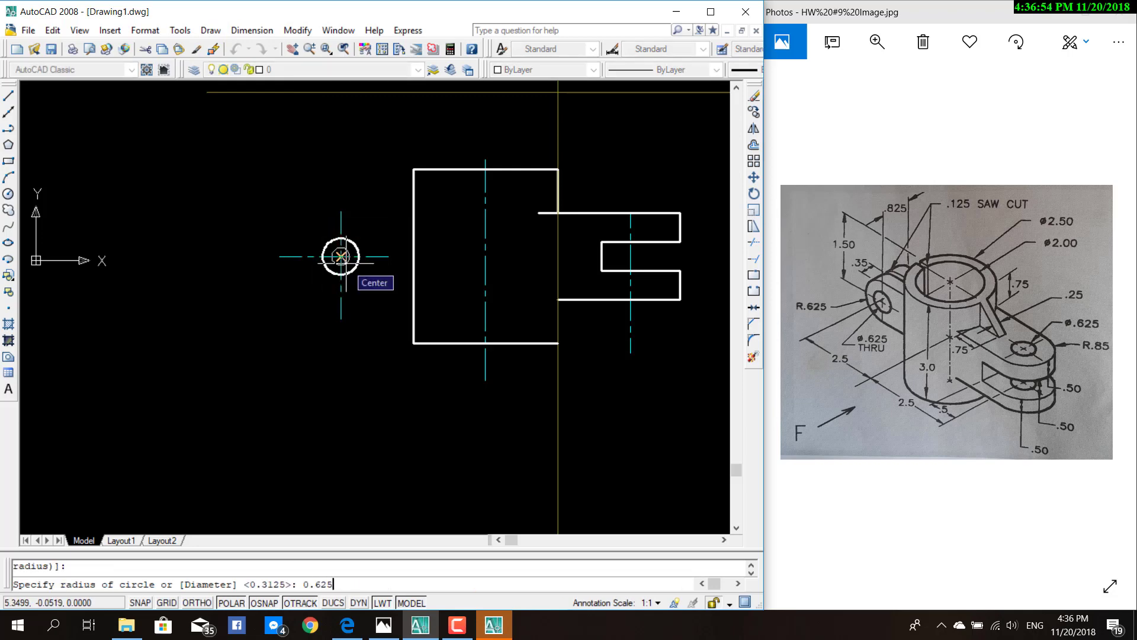
pyautogui.press('Return')
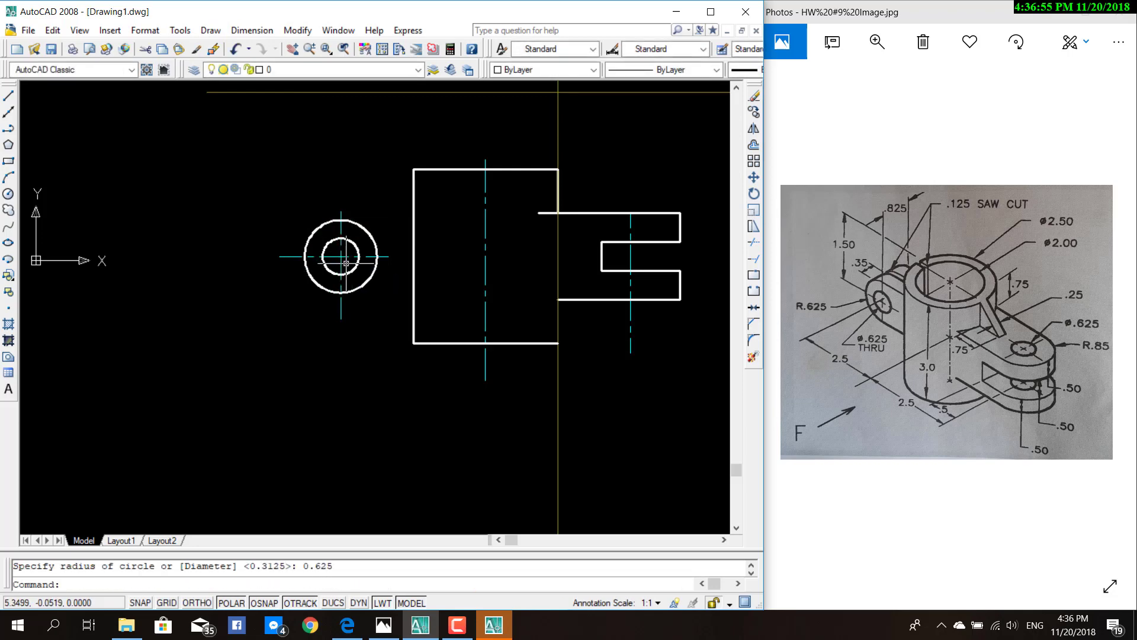
pyautogui.press('Escape')
# Step: Trim away the right half of the 0.625-radius outer circle
pyautogui.press('Return')
pyautogui.press('Return')
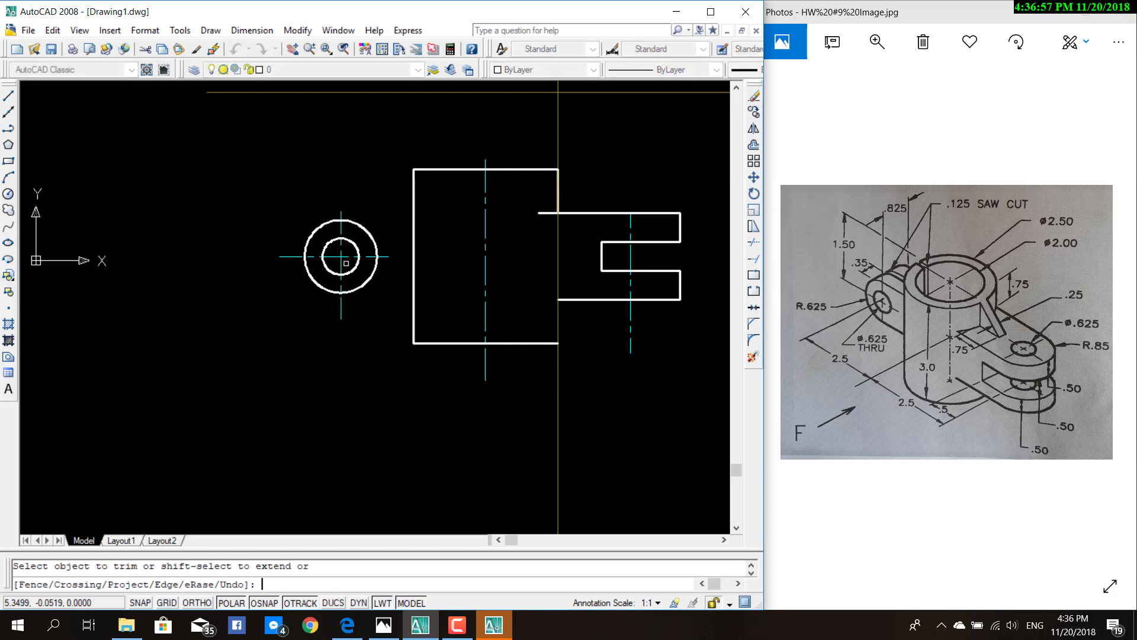
pyautogui.scroll(1, 330, 218)
pyautogui.click(388, 301)
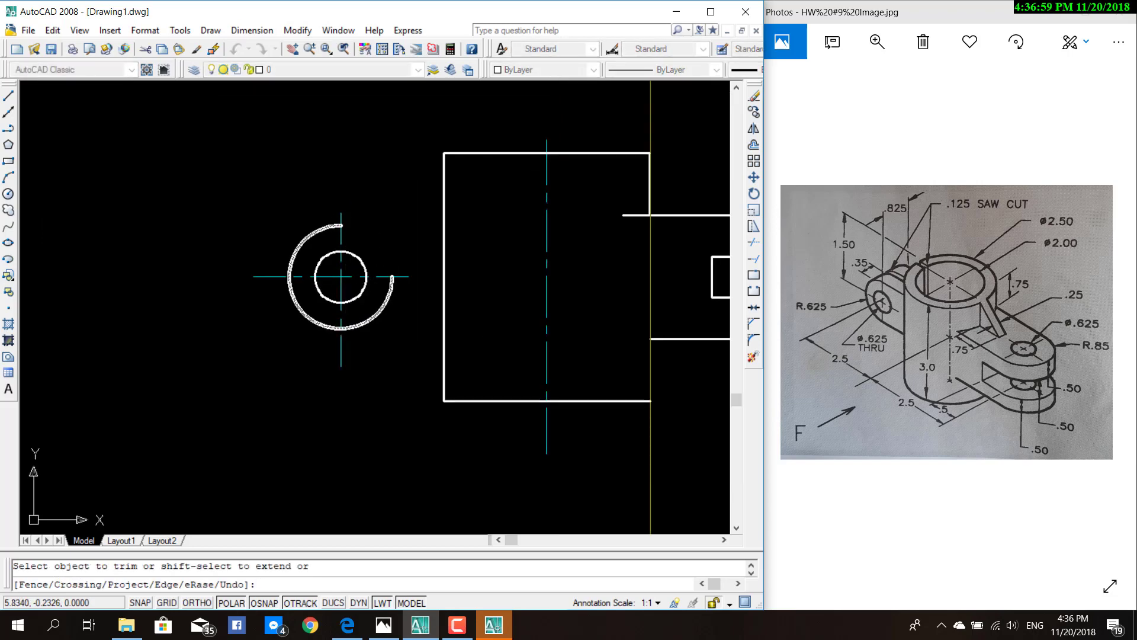
pyautogui.press('Escape')
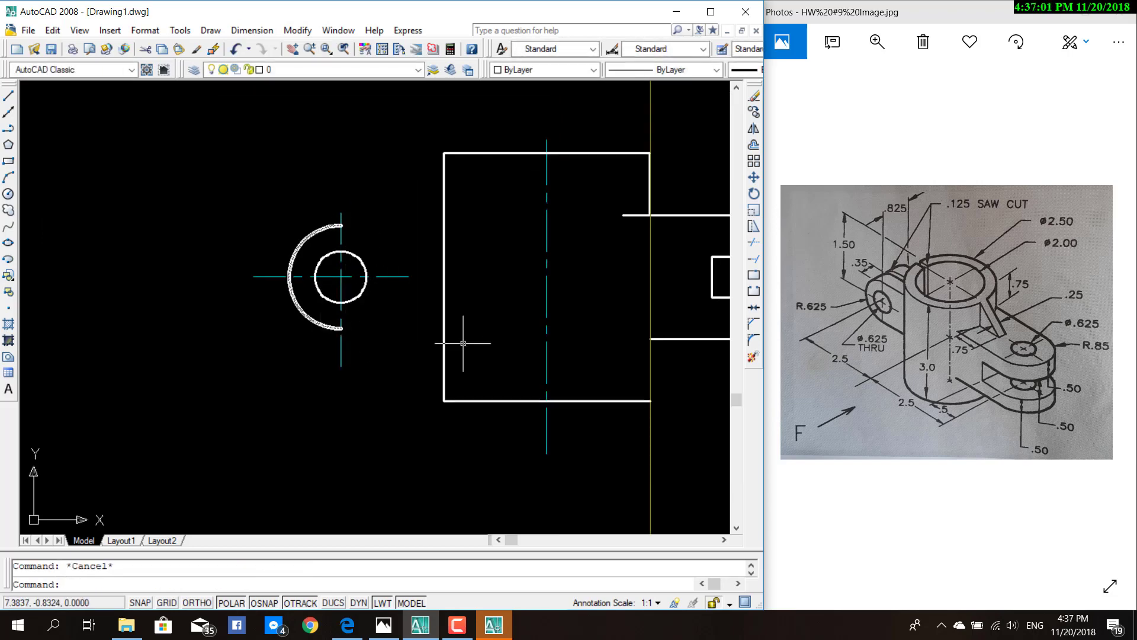
# Step: Draw top and bottom horizontal lines from the arc ends to the cylinder's left edge
pyautogui.click(10, 96)
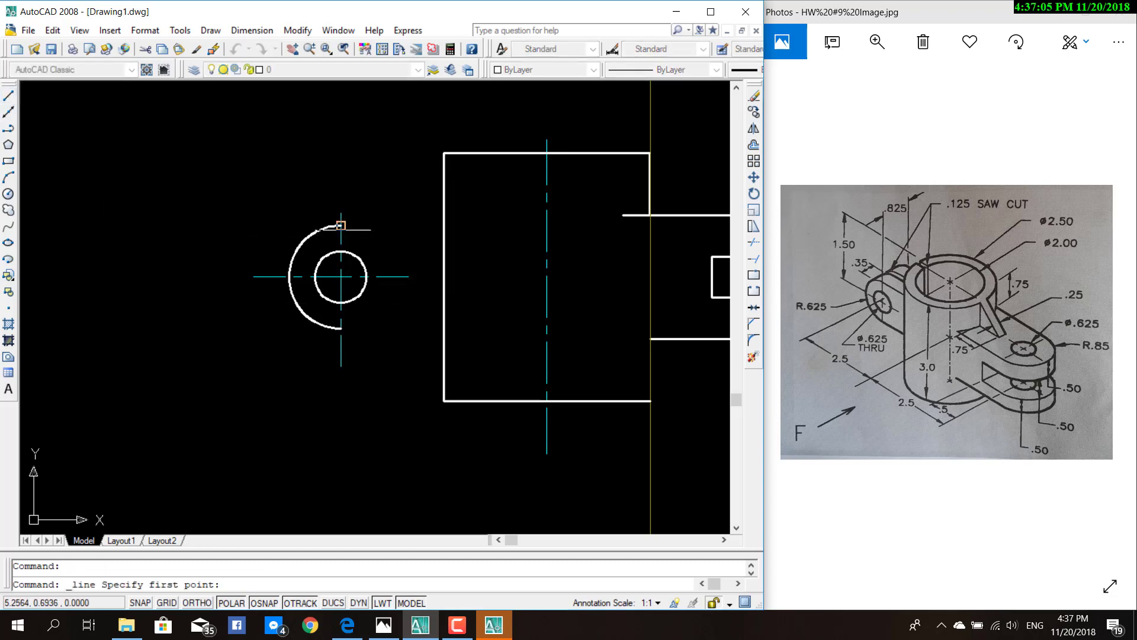
pyautogui.click(340, 225)
pyautogui.click(443, 225)
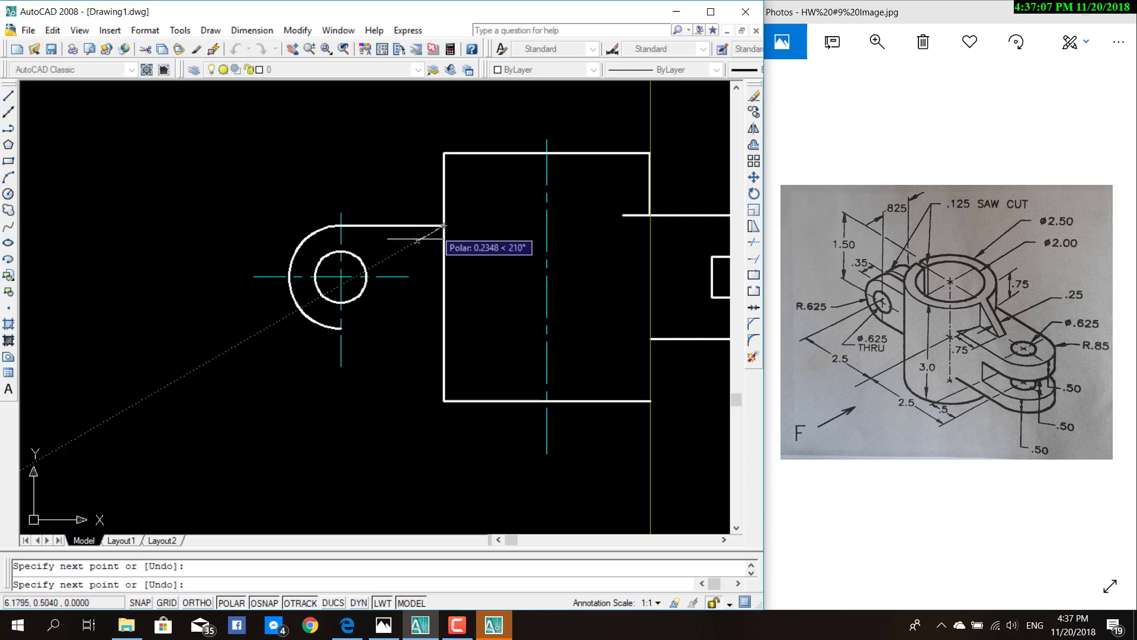
pyautogui.press('Escape')
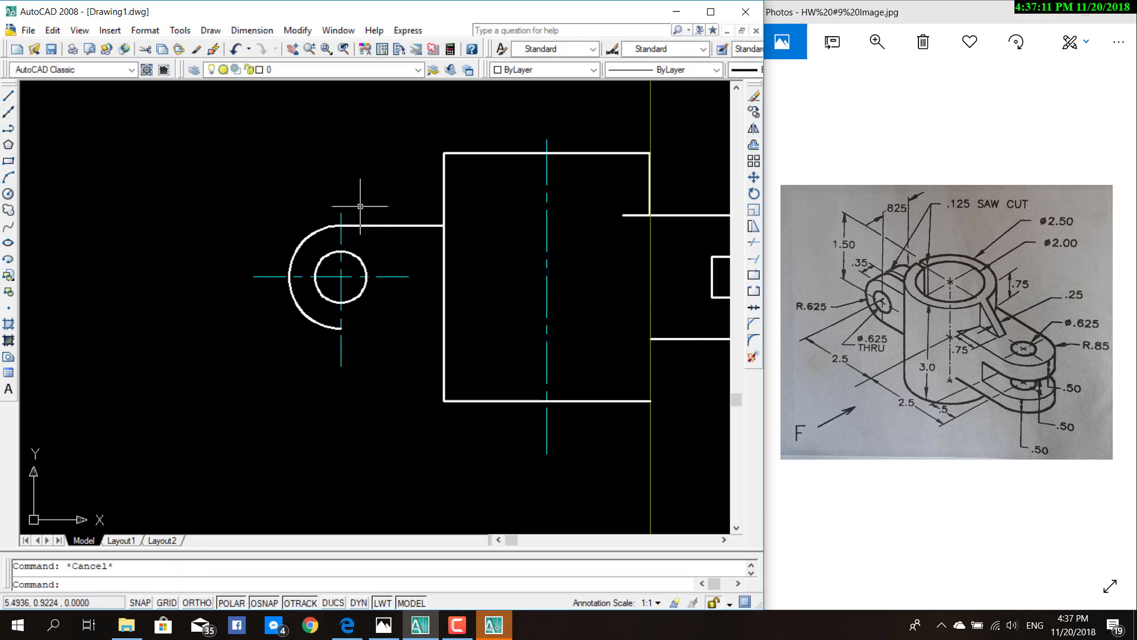
pyautogui.click(6, 97)
pyautogui.click(340, 328)
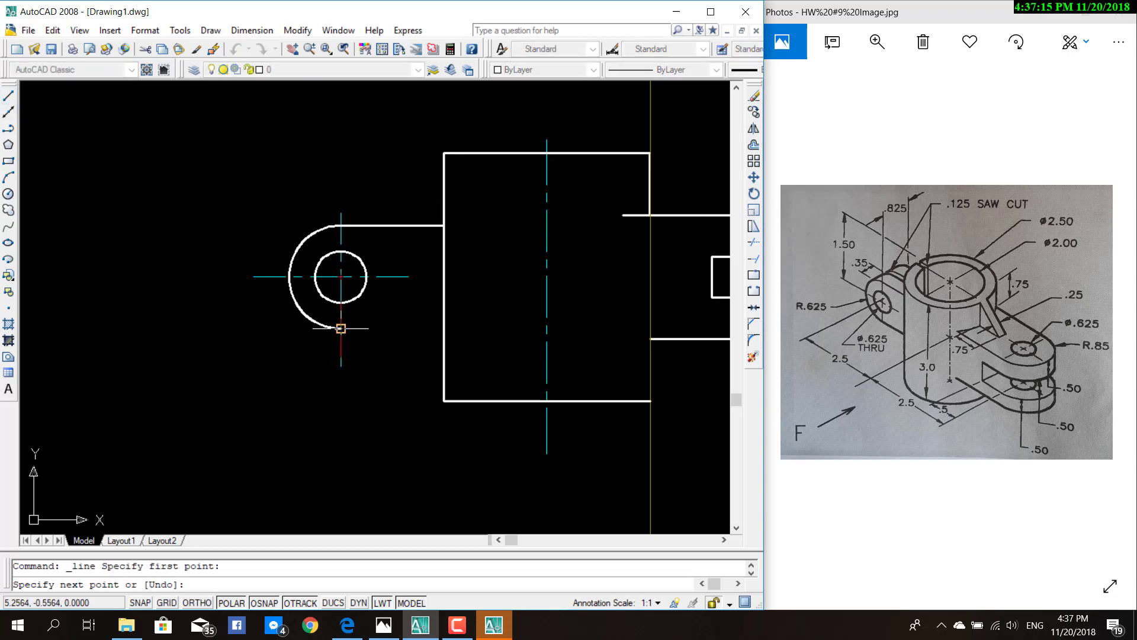
pyautogui.click(443, 327)
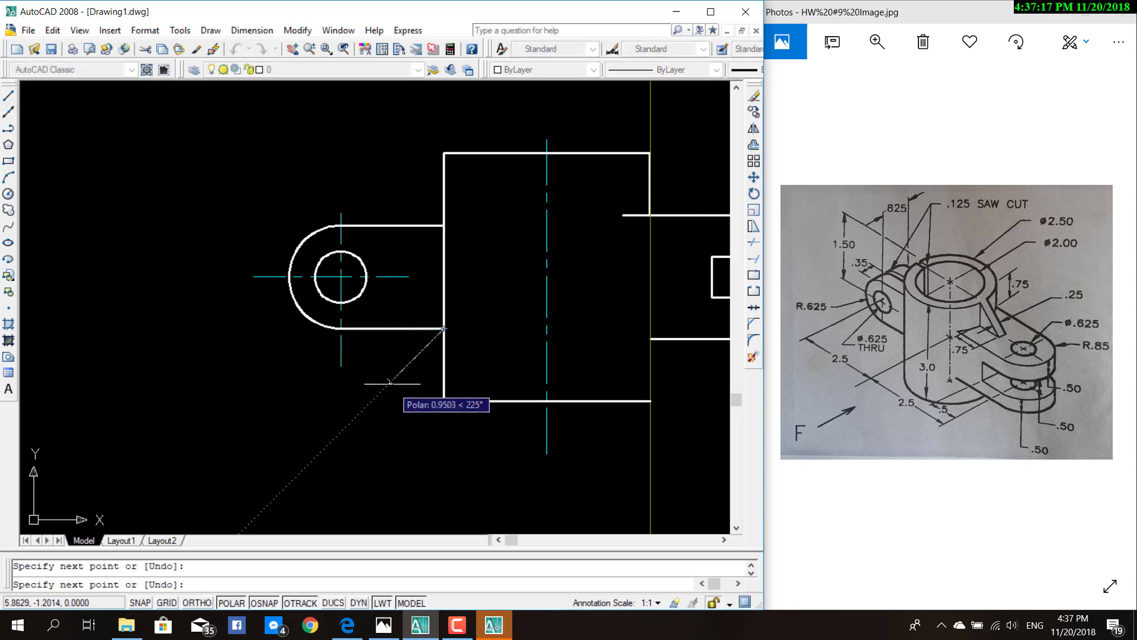
pyautogui.press('Escape')
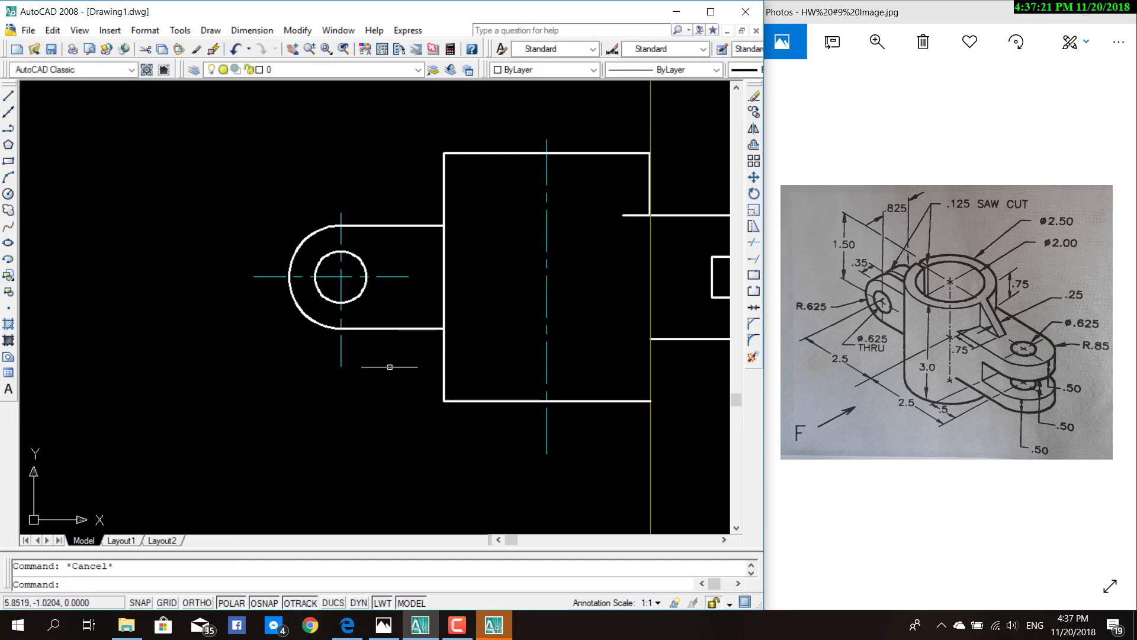
pyautogui.scroll(-2, 389, 366)
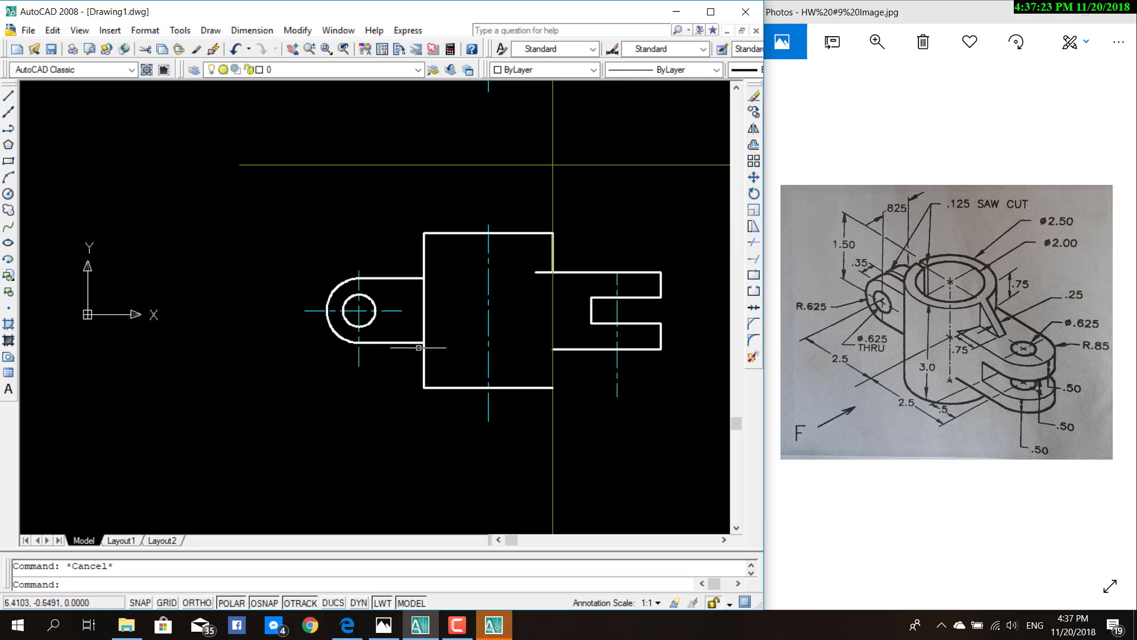
pyautogui.scroll(3, 379, 332)
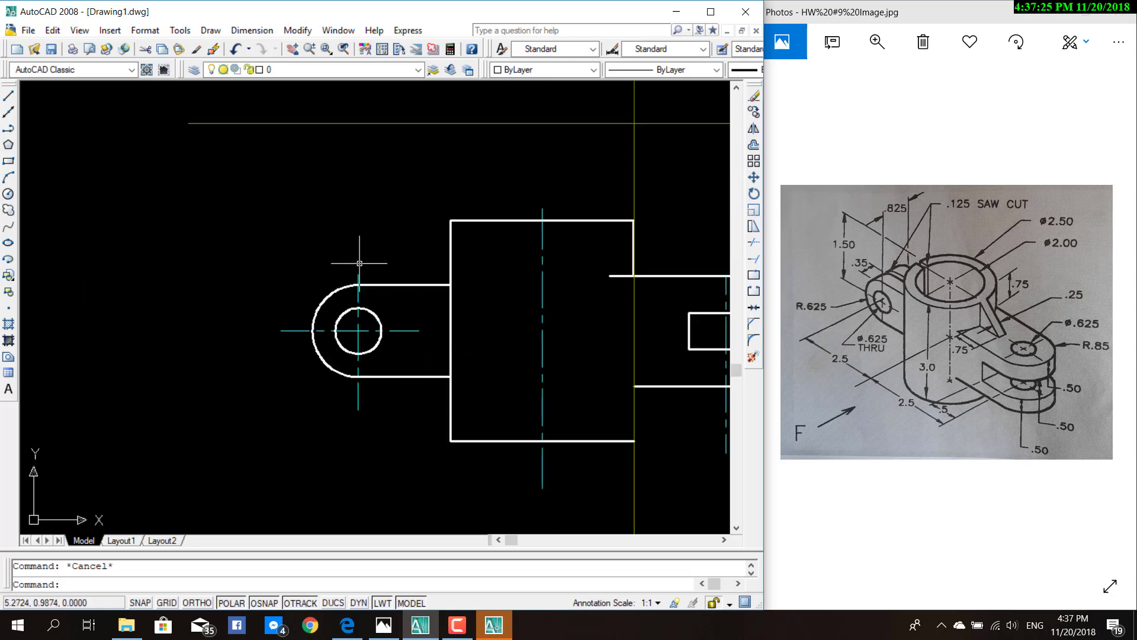
pyautogui.scroll(1, 368, 266)
pyautogui.scroll(-3, 382, 266)
pyautogui.scroll(-3, 397, 272)
pyautogui.scroll(3, 450, 311)
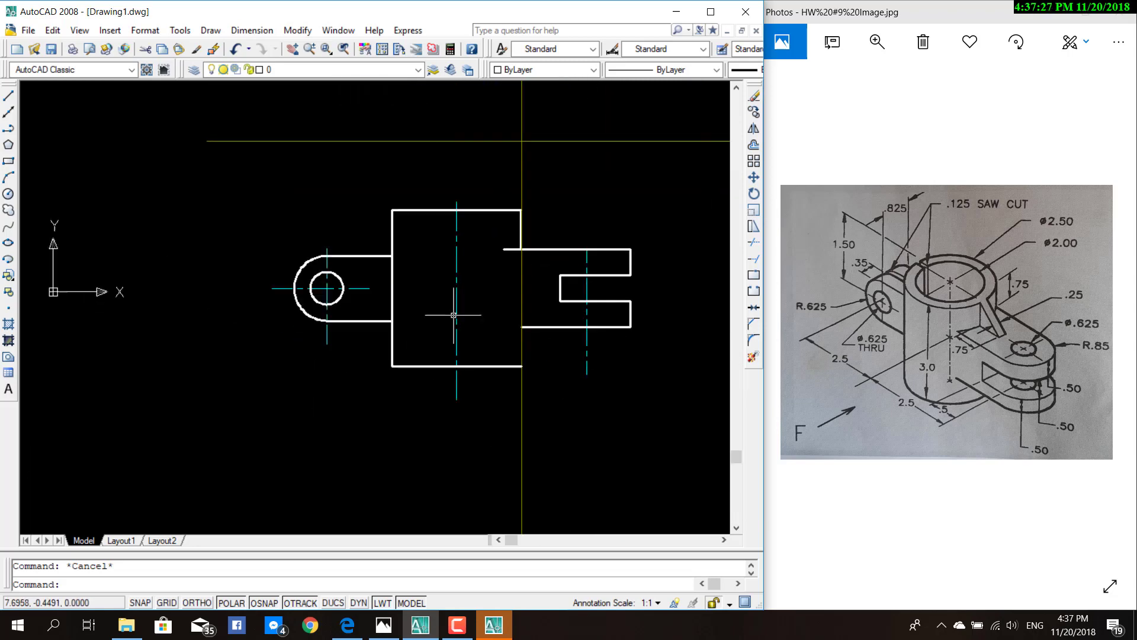
pyautogui.scroll(1, 477, 332)
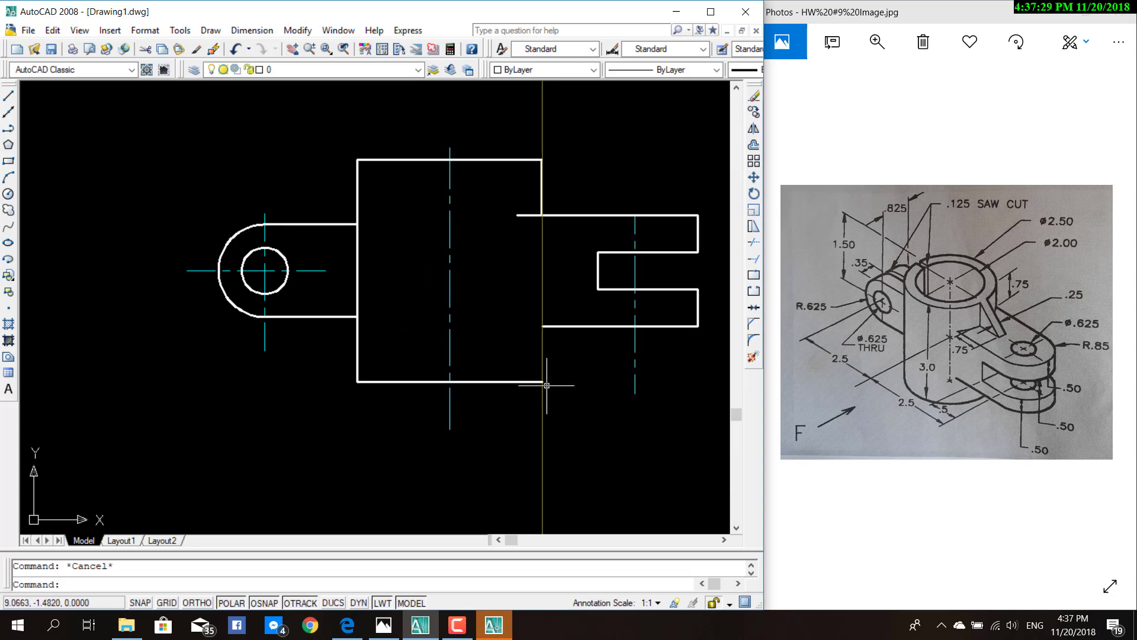
pyautogui.click(8, 95)
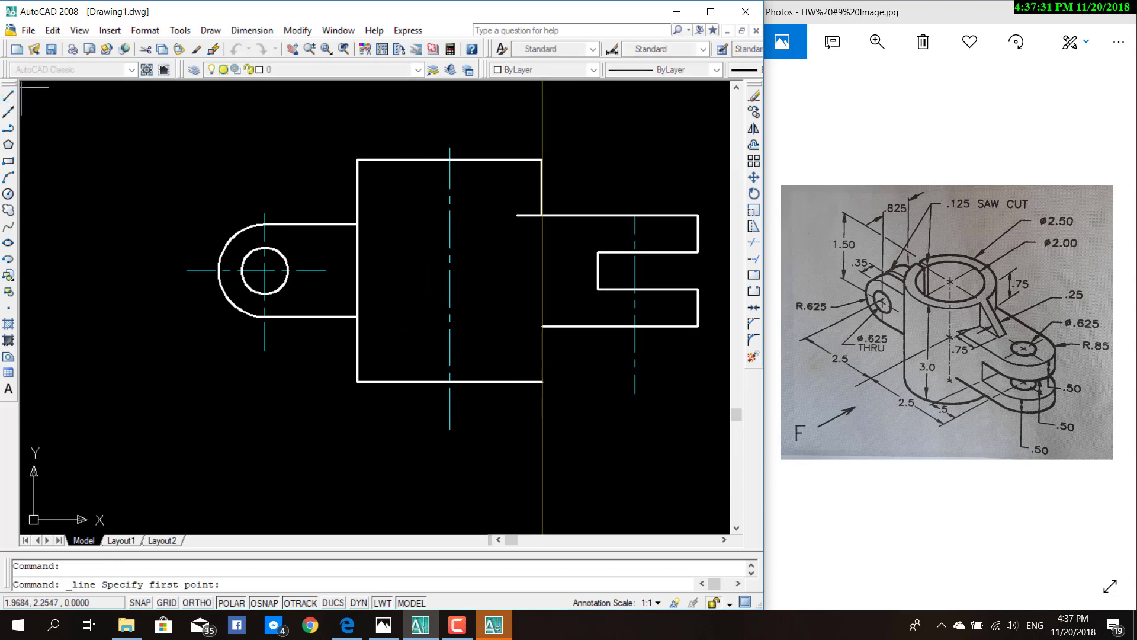
pyautogui.click(542, 381)
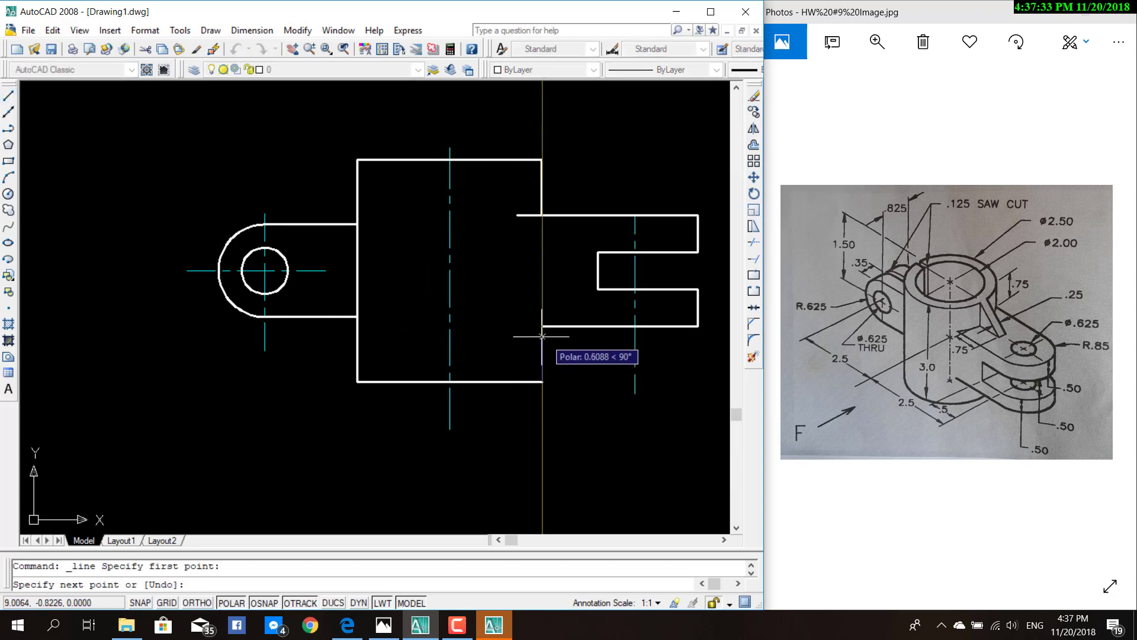
pyautogui.scroll(3, 533, 332)
pyautogui.scroll(2, 521, 296)
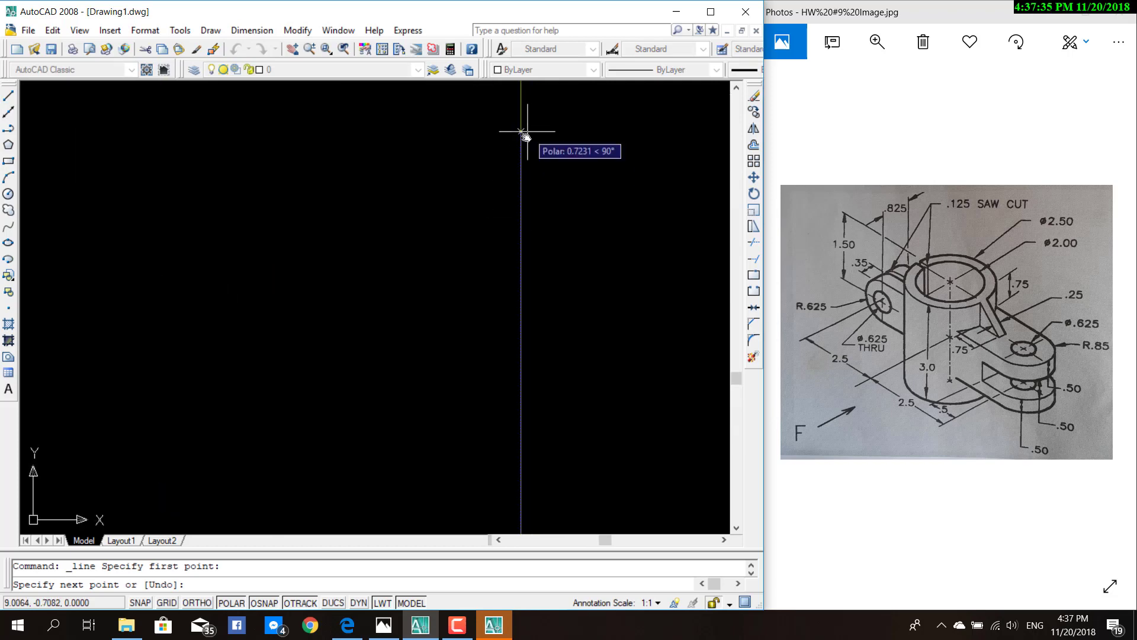
pyautogui.moveTo(526, 132); pyautogui.dragTo(526, 345, button='middle')
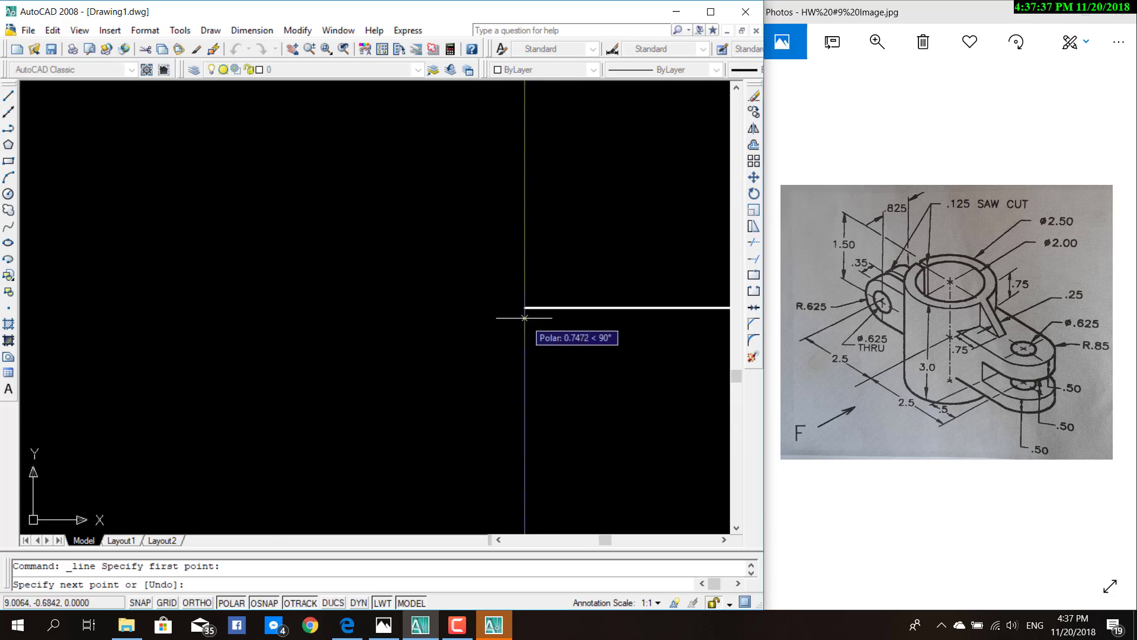
pyautogui.moveTo(524, 308); pyautogui.dragTo(566, 72, button='middle')
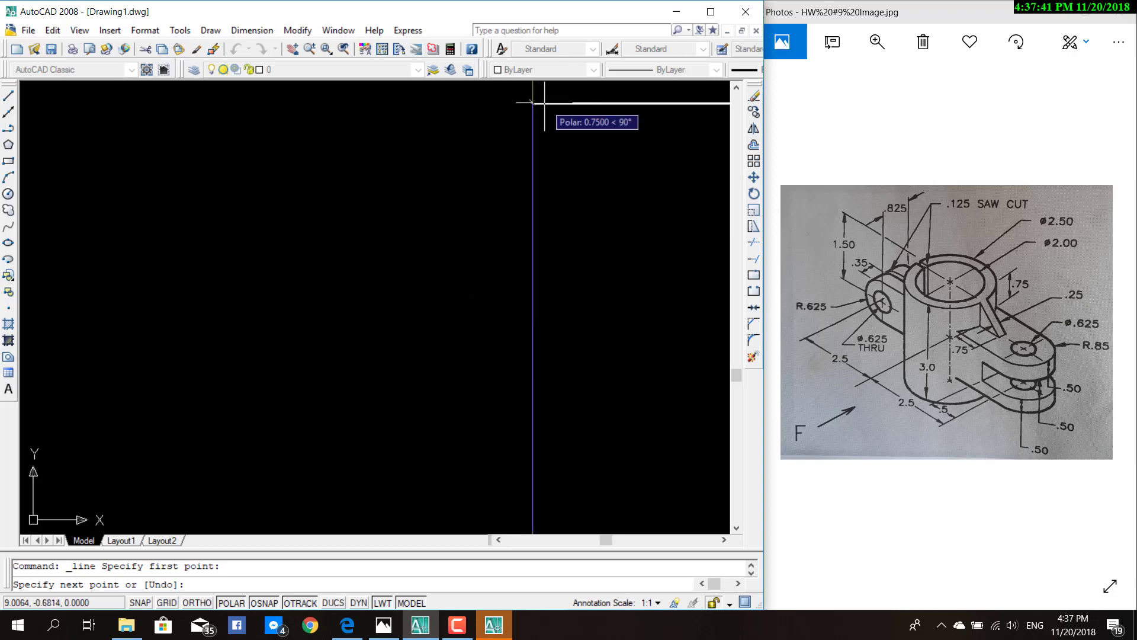
pyautogui.press('Escape')
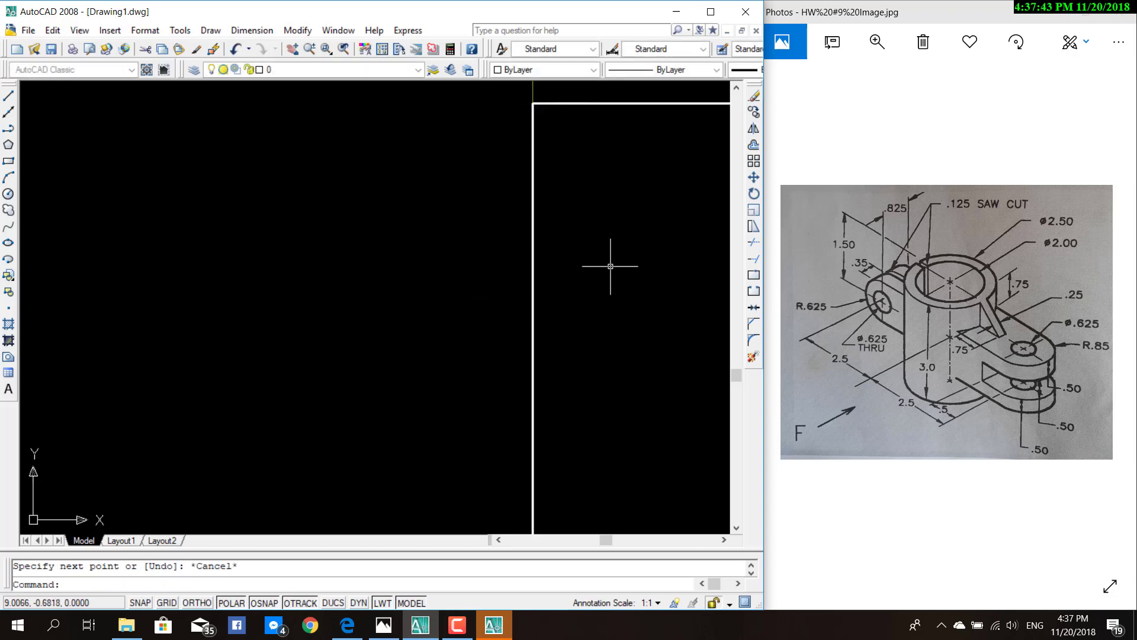
pyautogui.scroll(-3, 604, 304)
pyautogui.scroll(-3, 569, 358)
pyautogui.moveTo(569, 358); pyautogui.dragTo(489, 422, button='middle')
pyautogui.scroll(-3, 438, 441)
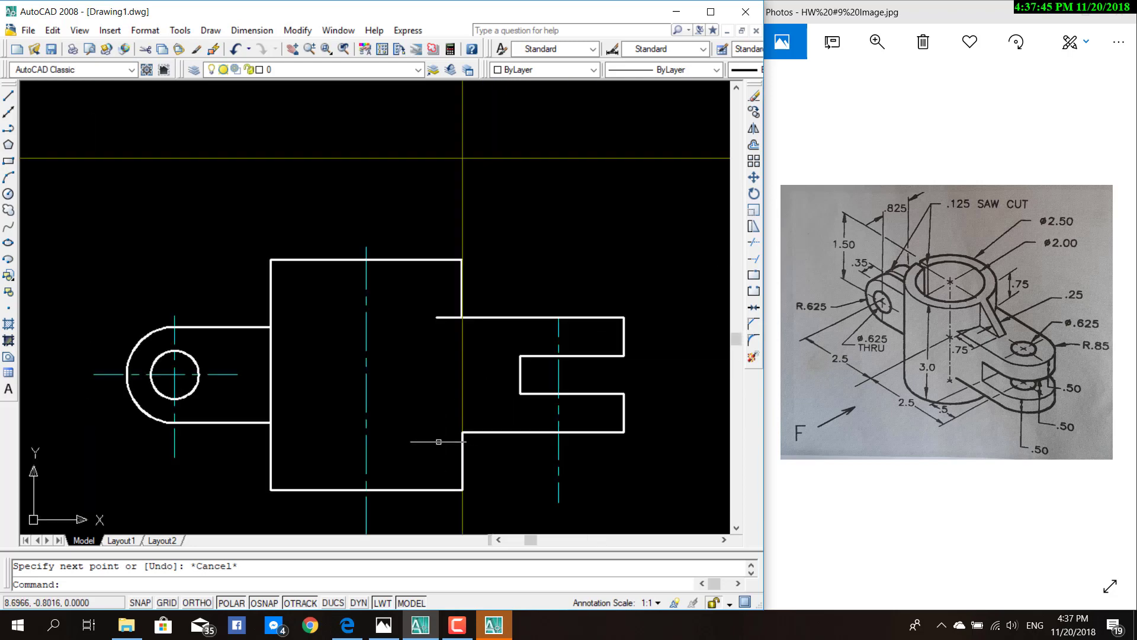
pyautogui.scroll(-2, 519, 497)
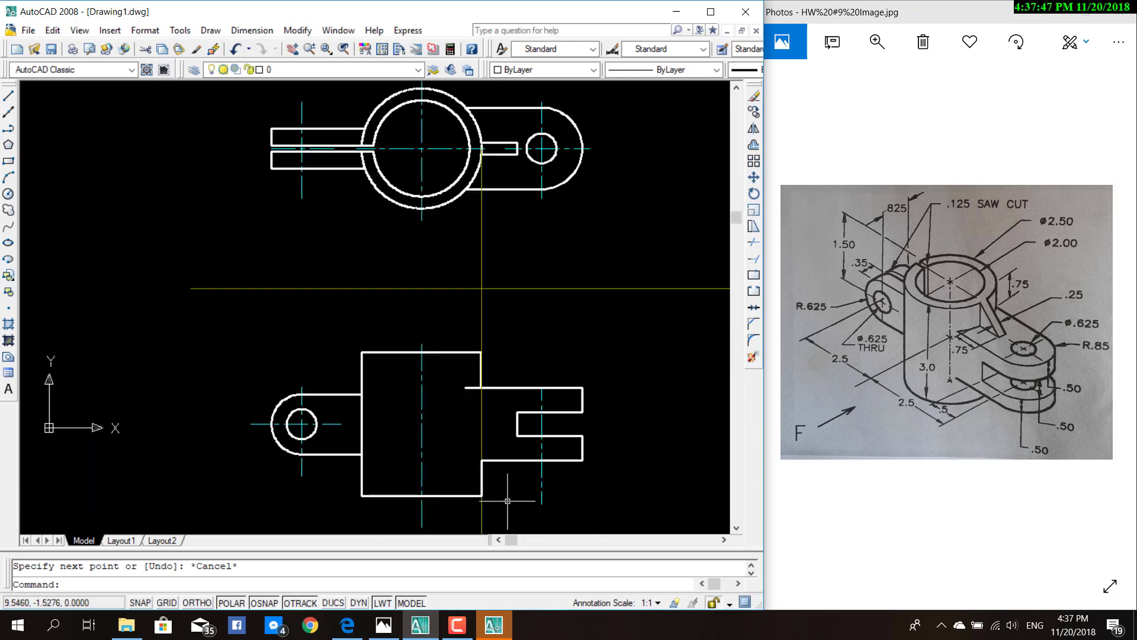
pyautogui.moveTo(507, 501); pyautogui.dragTo(510, 460, button='middle')
pyautogui.scroll(2, 503, 462)
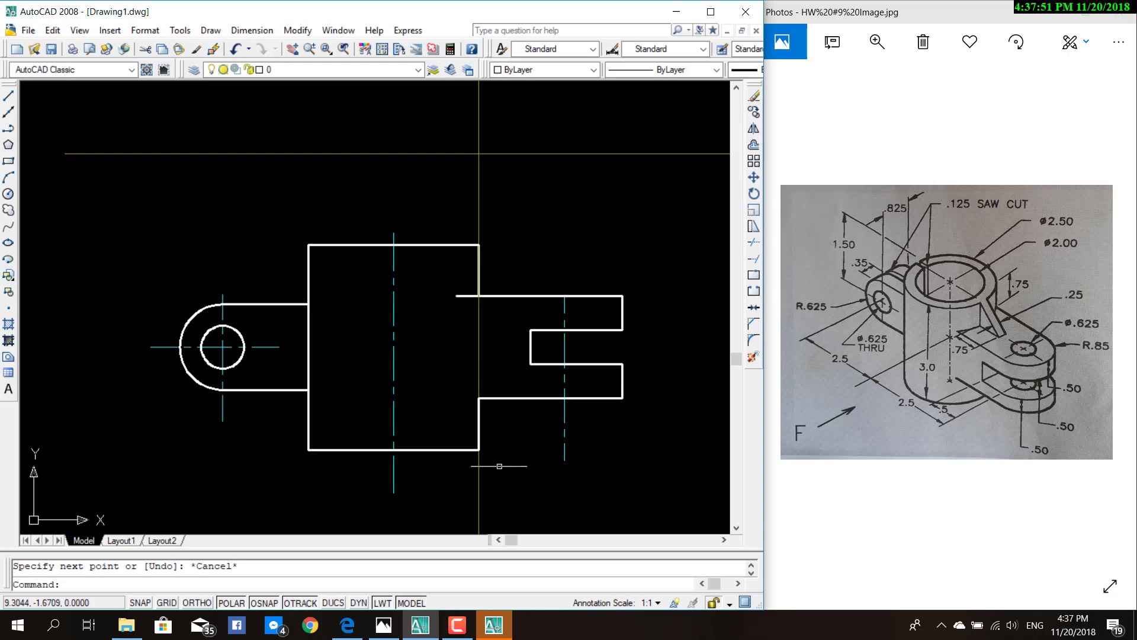
pyautogui.scroll(3, 465, 359)
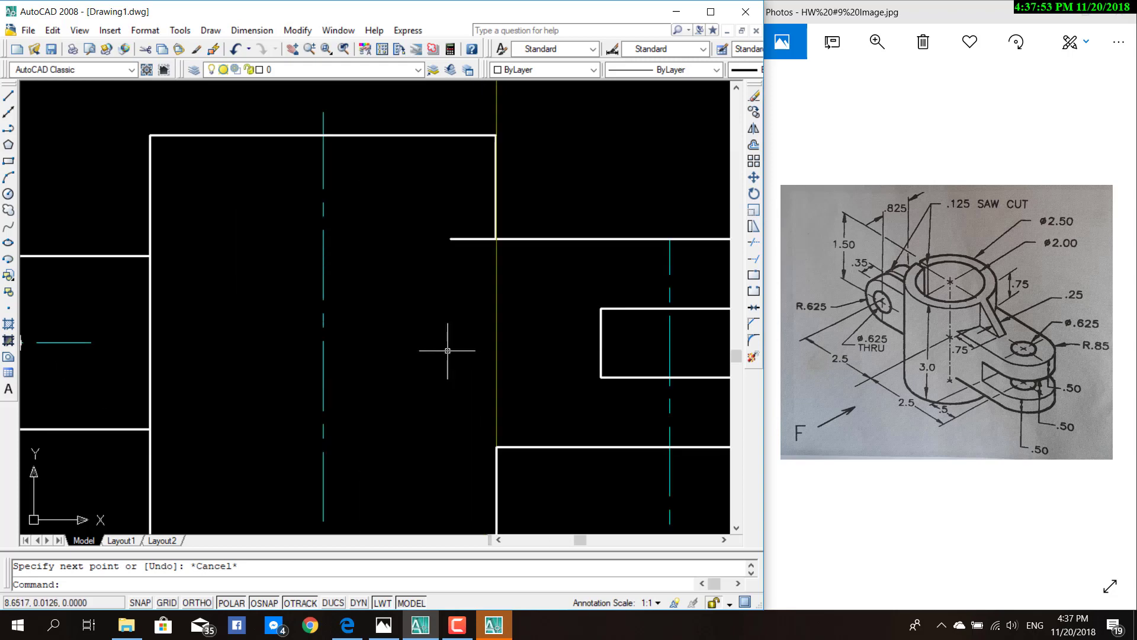
pyautogui.scroll(-2, 460, 363)
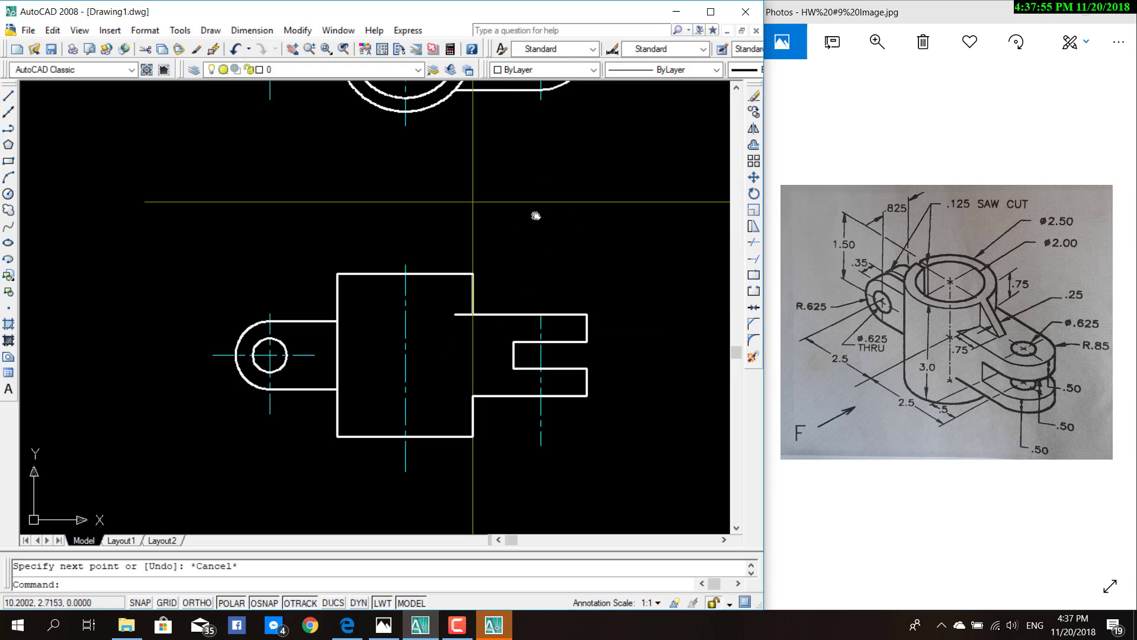
pyautogui.moveTo(532, 215); pyautogui.dragTo(478, 338, button='middle')
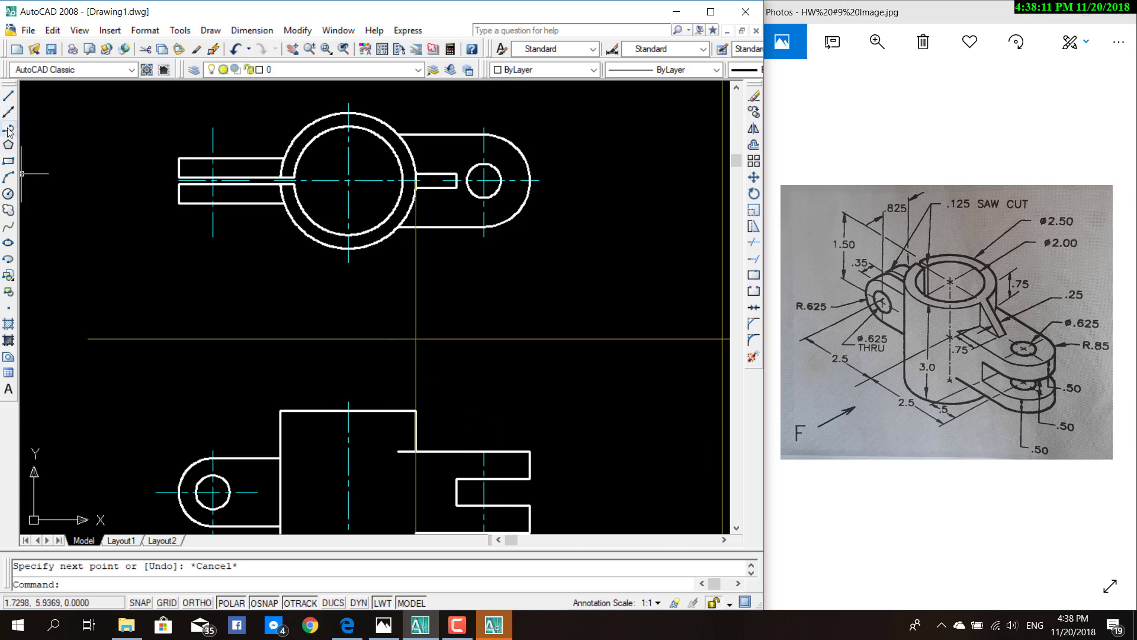
# Step: Extend the raised block's top edge 0.75 to the right and drop a line to the edge below
pyautogui.click(8, 96)
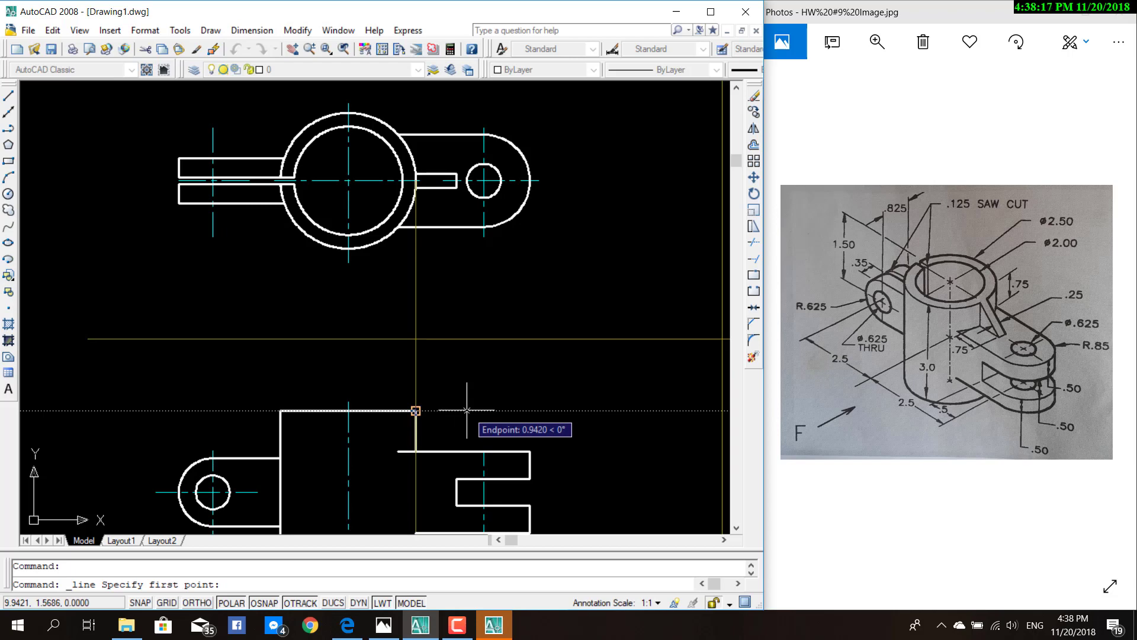
pyautogui.click(416, 410)
pyautogui.write('0.75')
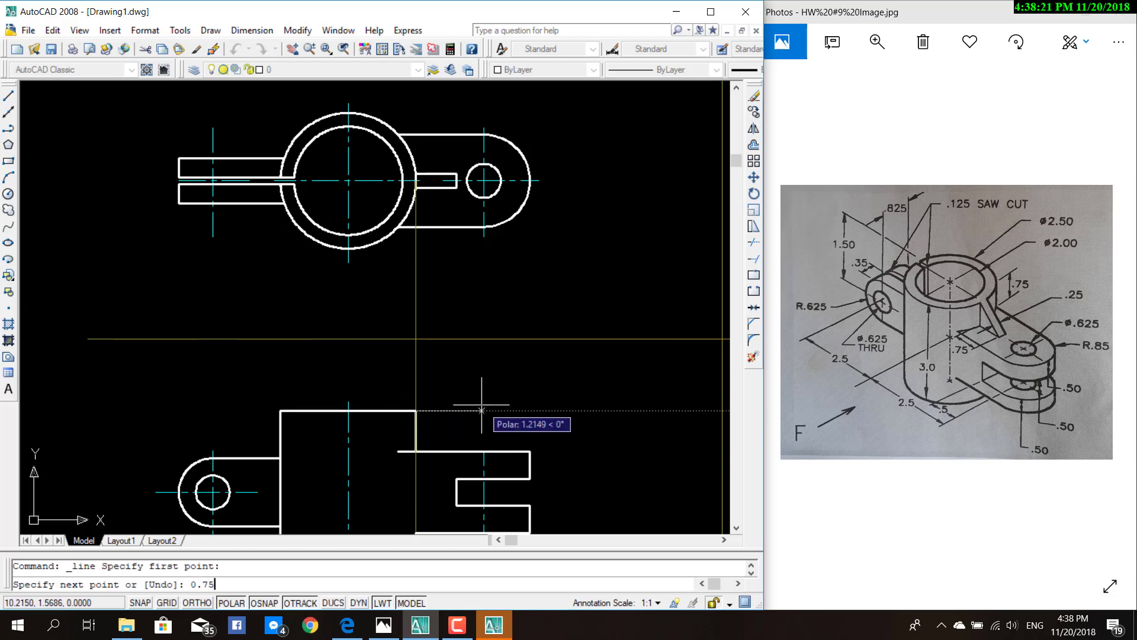
pyautogui.press('Return')
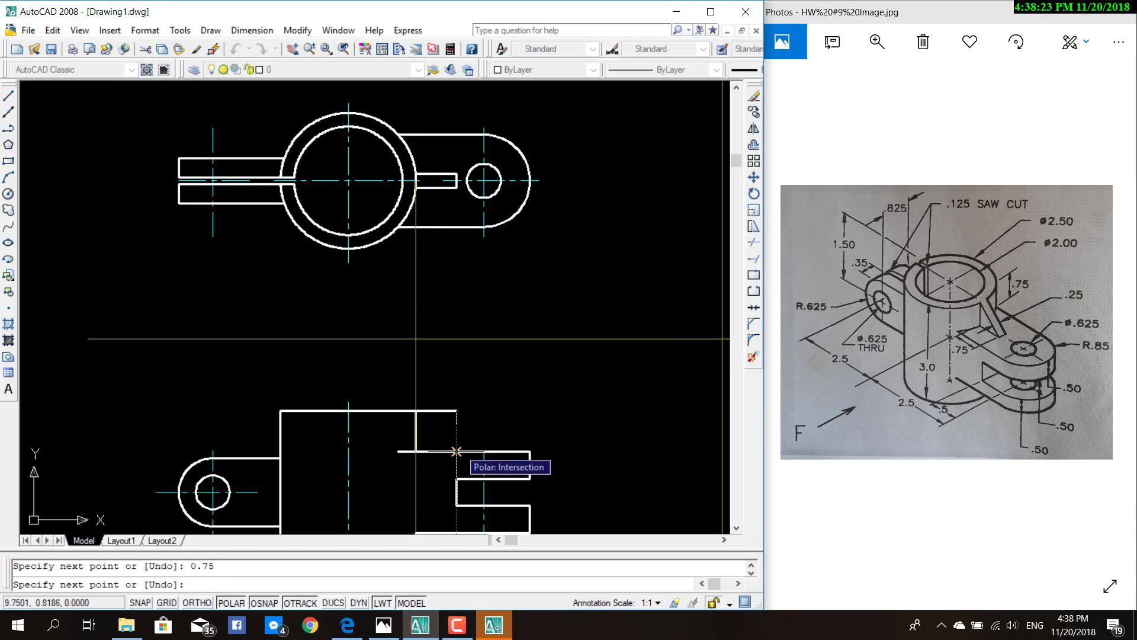
pyautogui.click(456, 452)
pyautogui.press('Escape')
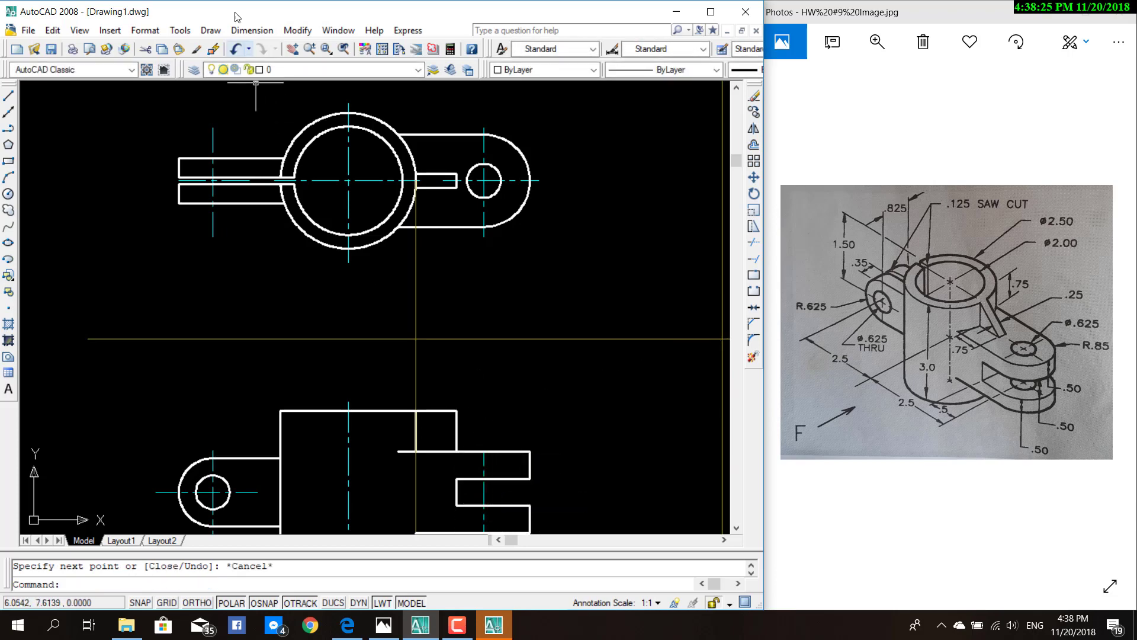
# Step: Chamfer the block's top-right corner with distances 0.75 and 0.75
pyautogui.click(296, 30)
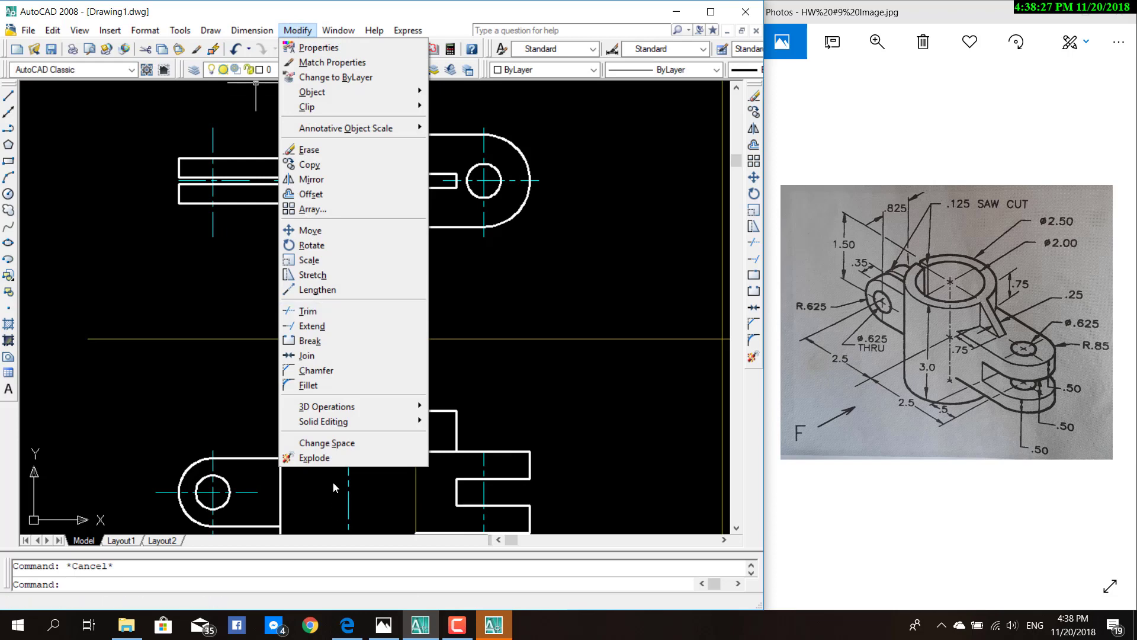
pyautogui.click(315, 370)
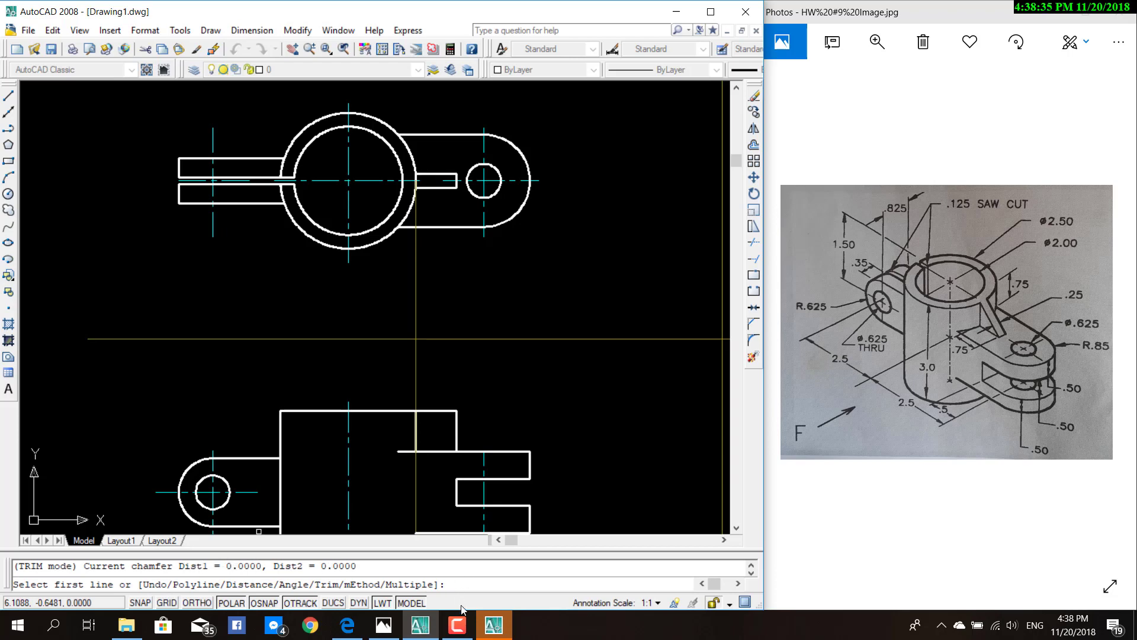
pyautogui.write('d')
pyautogui.press('Return')
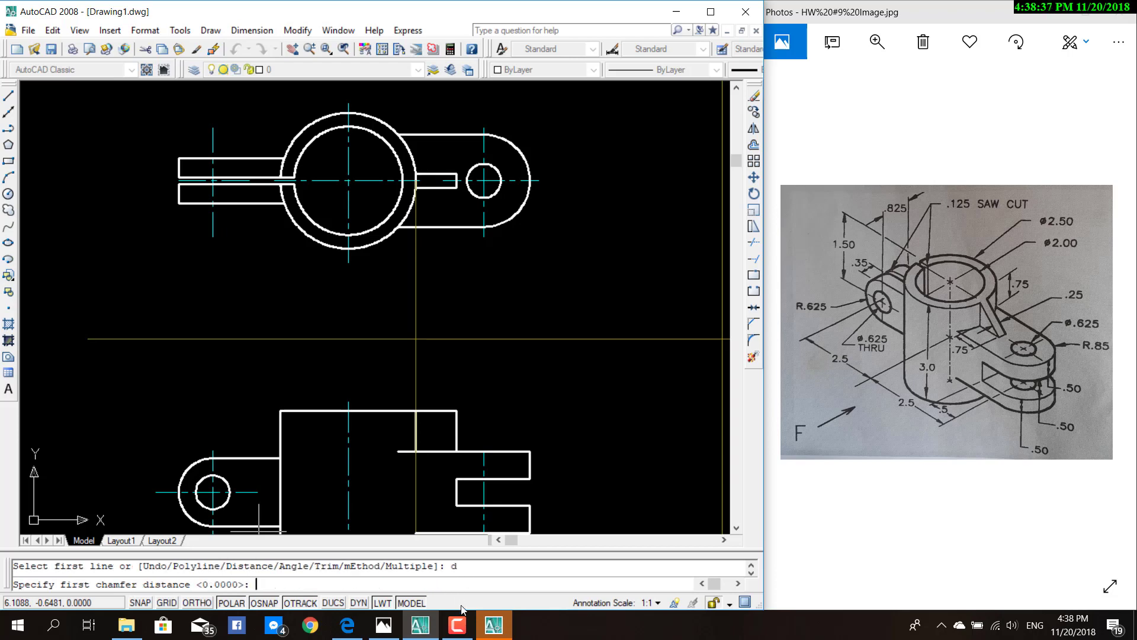
pyautogui.write('0.75')
pyautogui.press('Return')
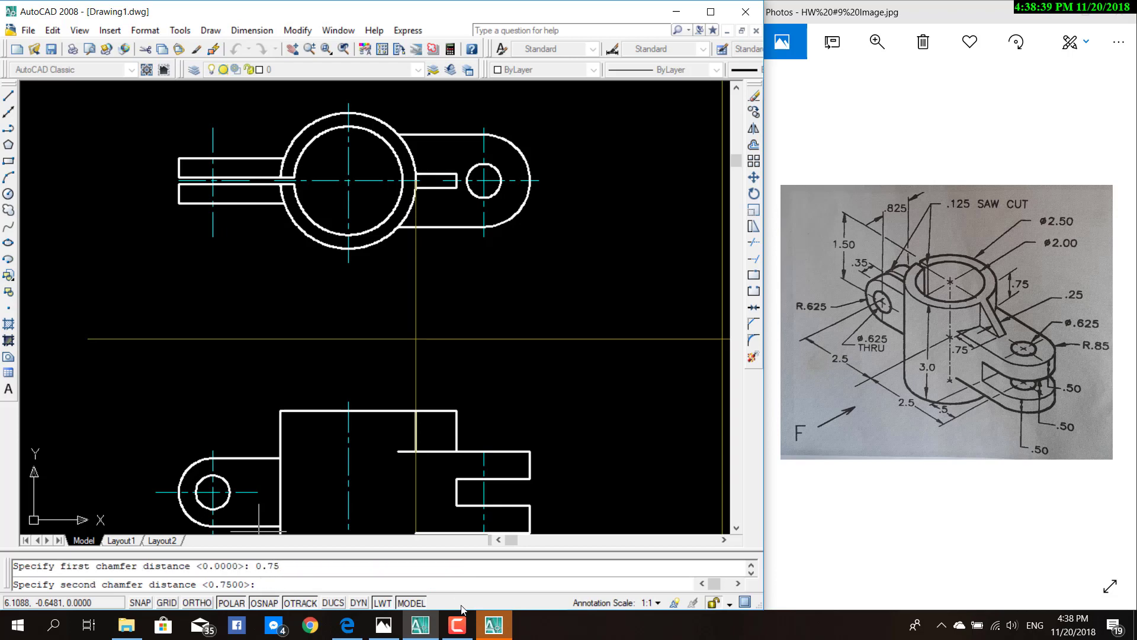
pyautogui.write('75')
pyautogui.press('Return')
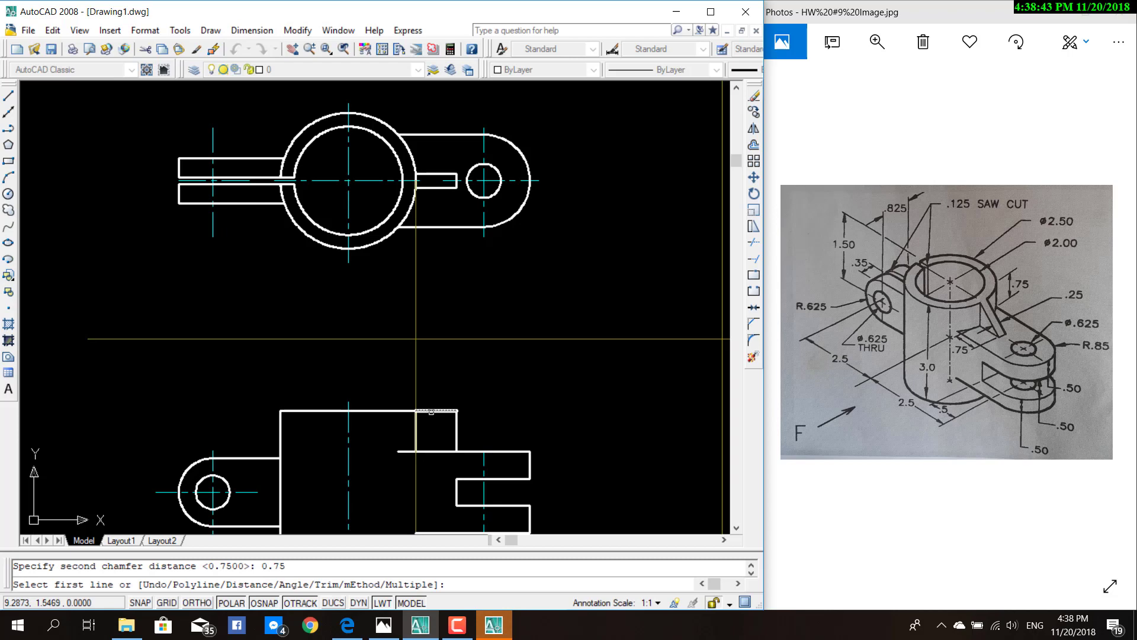
pyautogui.click(432, 410)
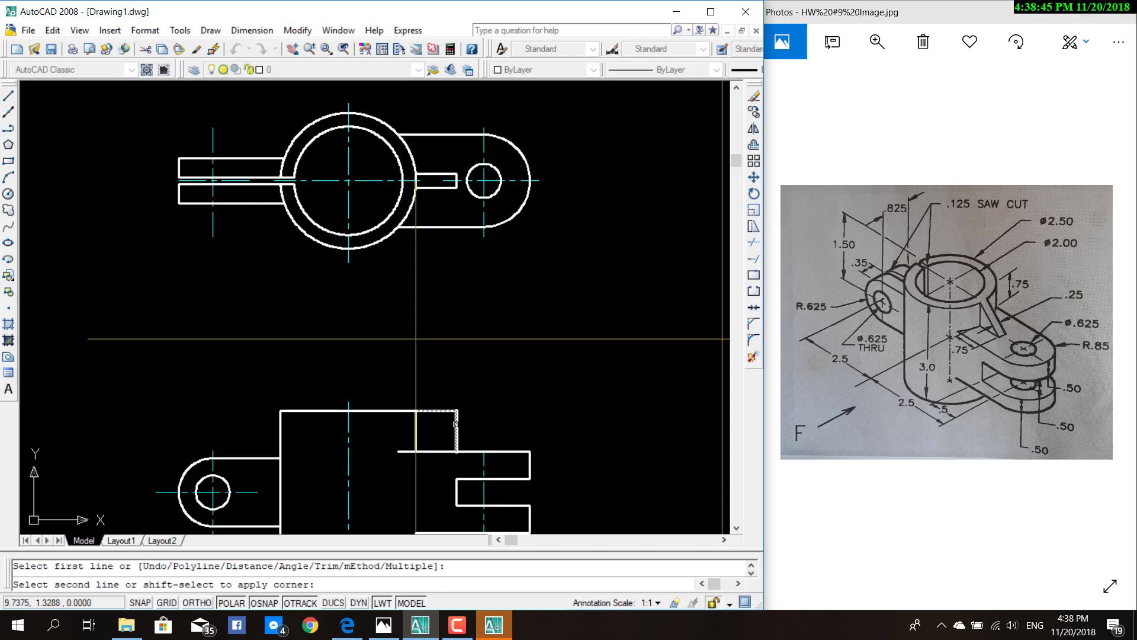
pyautogui.click(457, 424)
pyautogui.press('Escape')
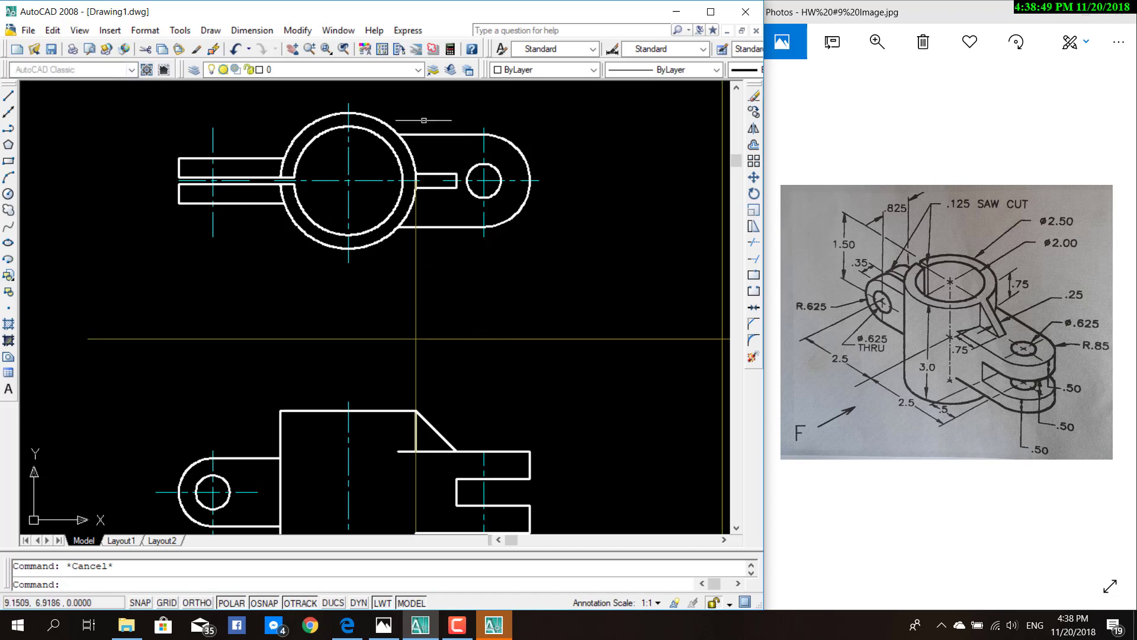
pyautogui.click(418, 70)
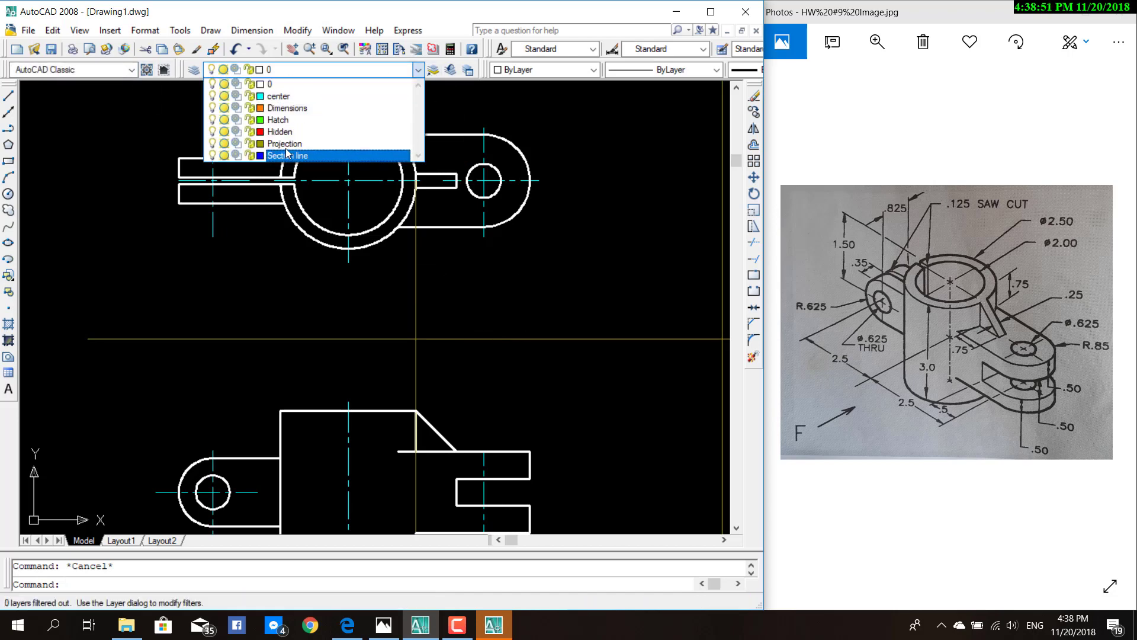
# Step: On the Projection layer, draw a vertical line from the top view's slot end down to the front view
pyautogui.click(286, 144)
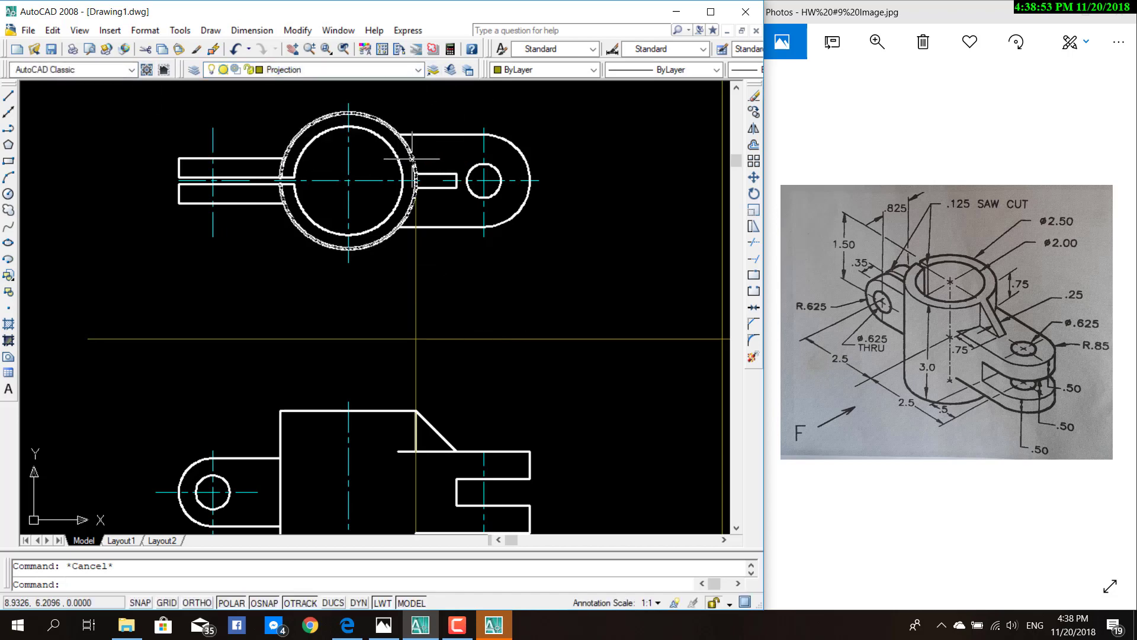
pyautogui.click(8, 95)
pyautogui.click(456, 187)
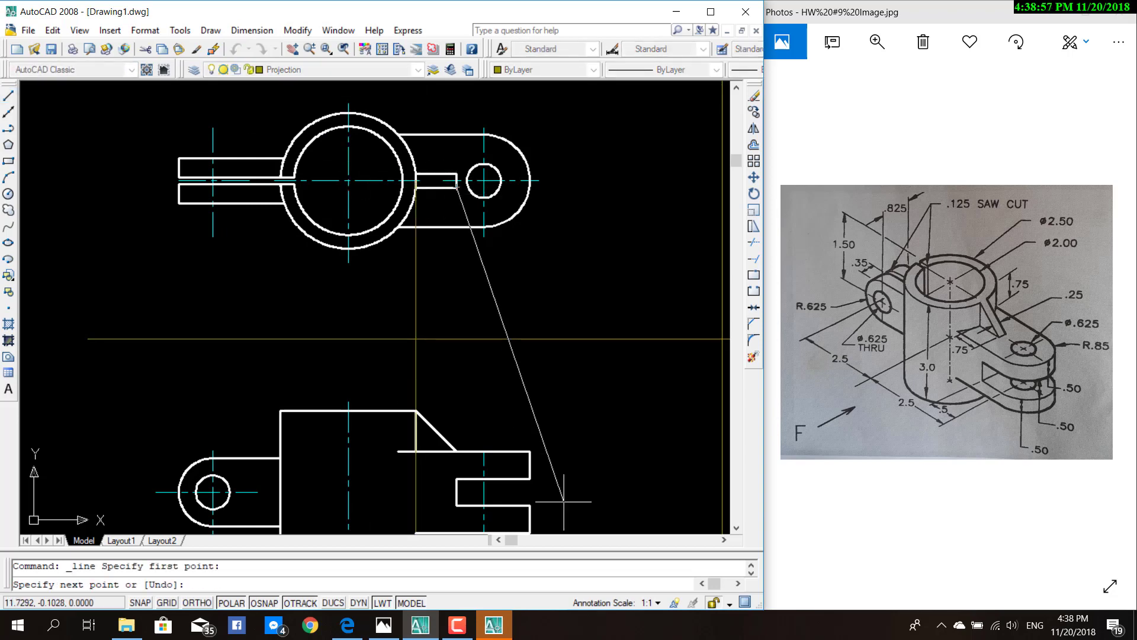
pyautogui.click(456, 469)
pyautogui.press('Escape')
# Step: Zoom and pan around the front and top views to check the chamfered corner
pyautogui.scroll(8, 454, 465)
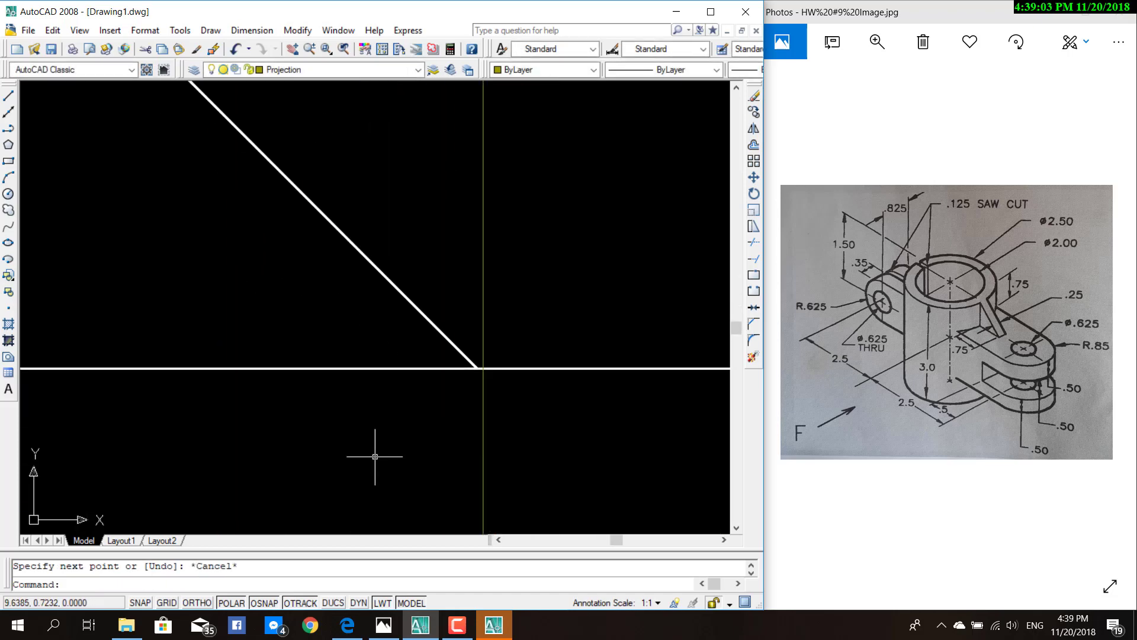
pyautogui.scroll(2, 533, 376)
pyautogui.scroll(2, 330, 355)
pyautogui.scroll(2, 340, 330)
pyautogui.scroll(2, 344, 309)
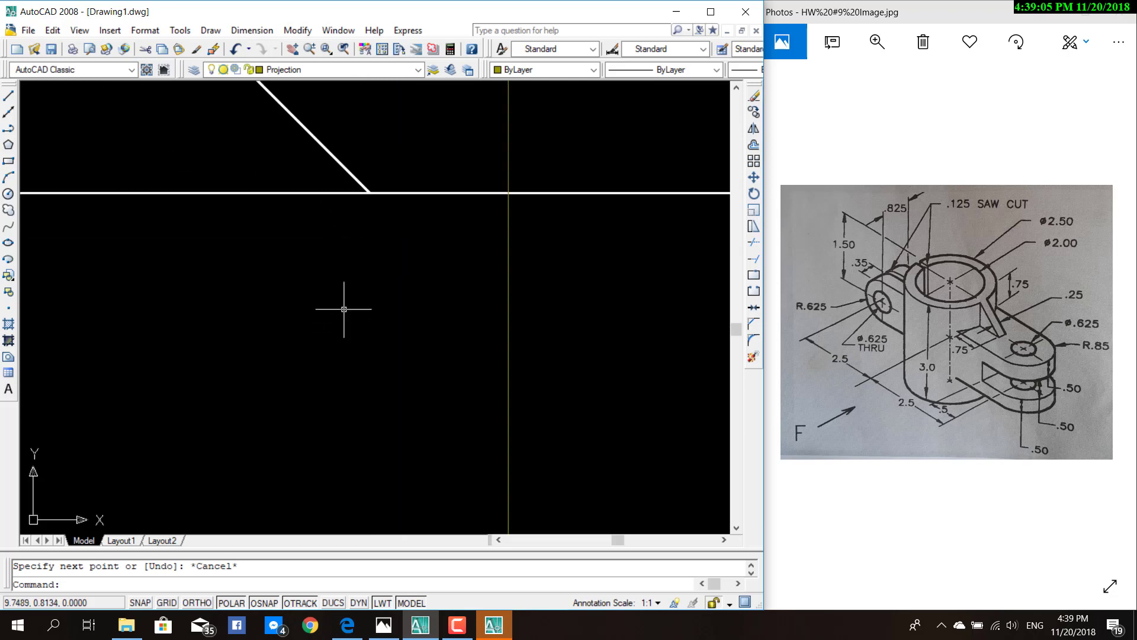
pyautogui.scroll(-4, 338, 310)
pyautogui.scroll(-2, 290, 319)
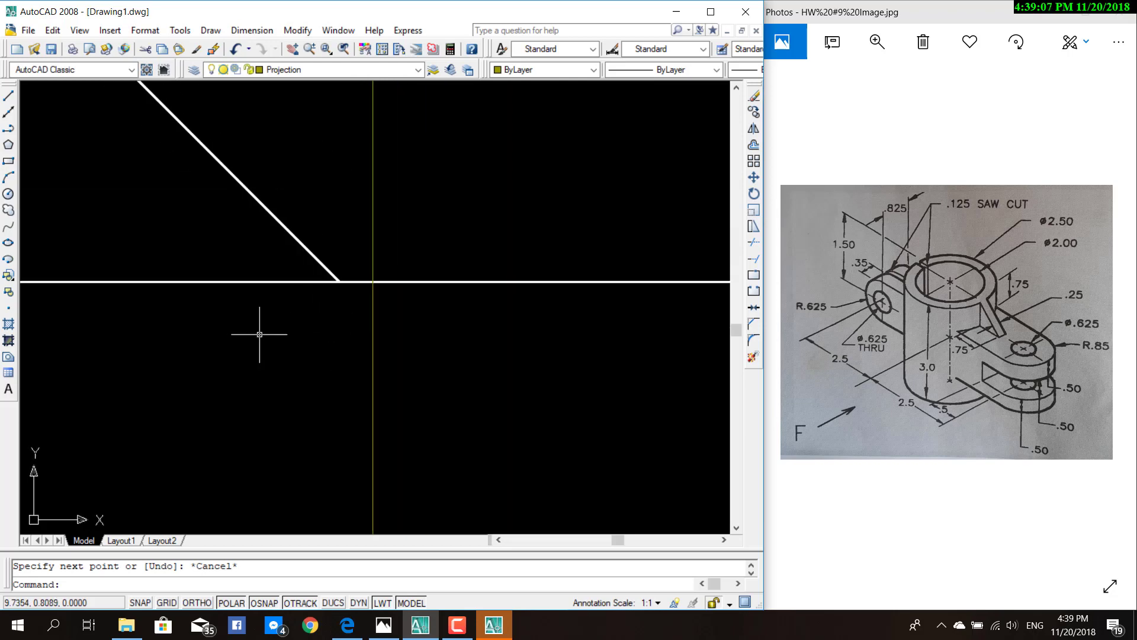
pyautogui.scroll(-3, 251, 330)
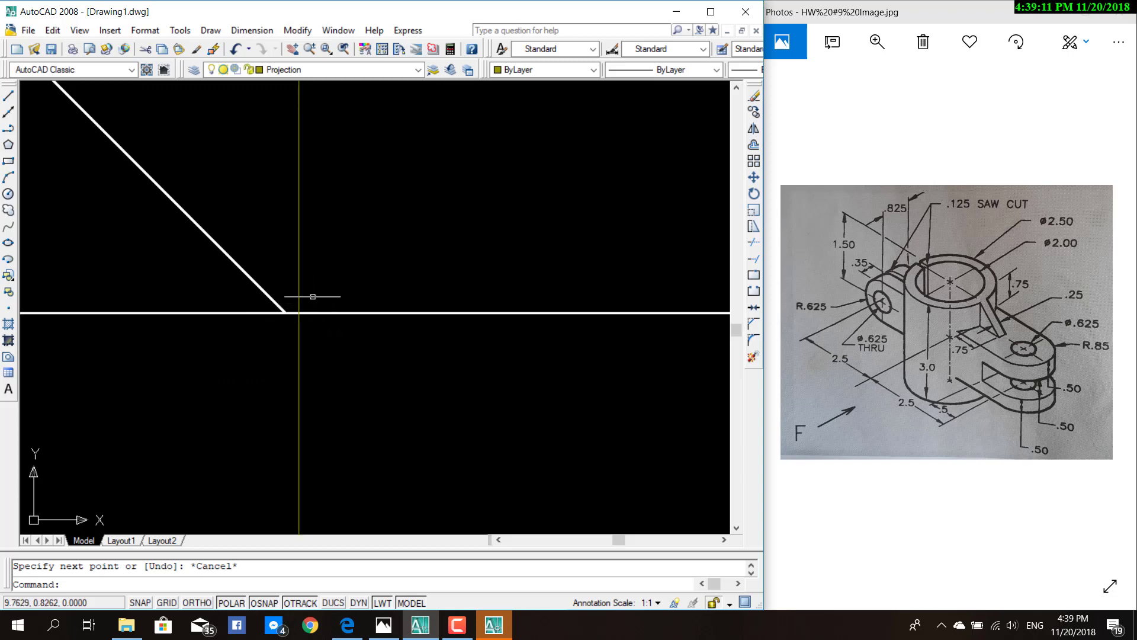
pyautogui.scroll(-4, 192, 312)
pyautogui.moveTo(173, 310); pyautogui.dragTo(355, 363, button='middle')
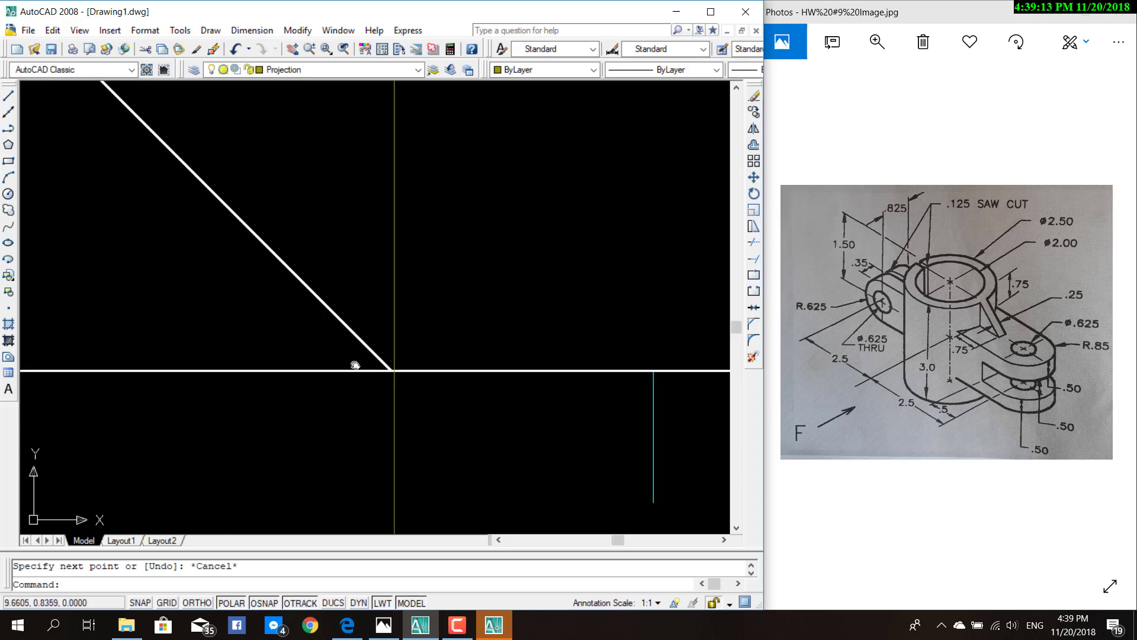
pyautogui.scroll(-5, 115, 197)
pyautogui.moveTo(114, 198)
pyautogui.mouseDown(button='middle')
pyautogui.moveTo(245, 354)
pyautogui.moveTo(243, 320)
pyautogui.mouseUp(button='middle')
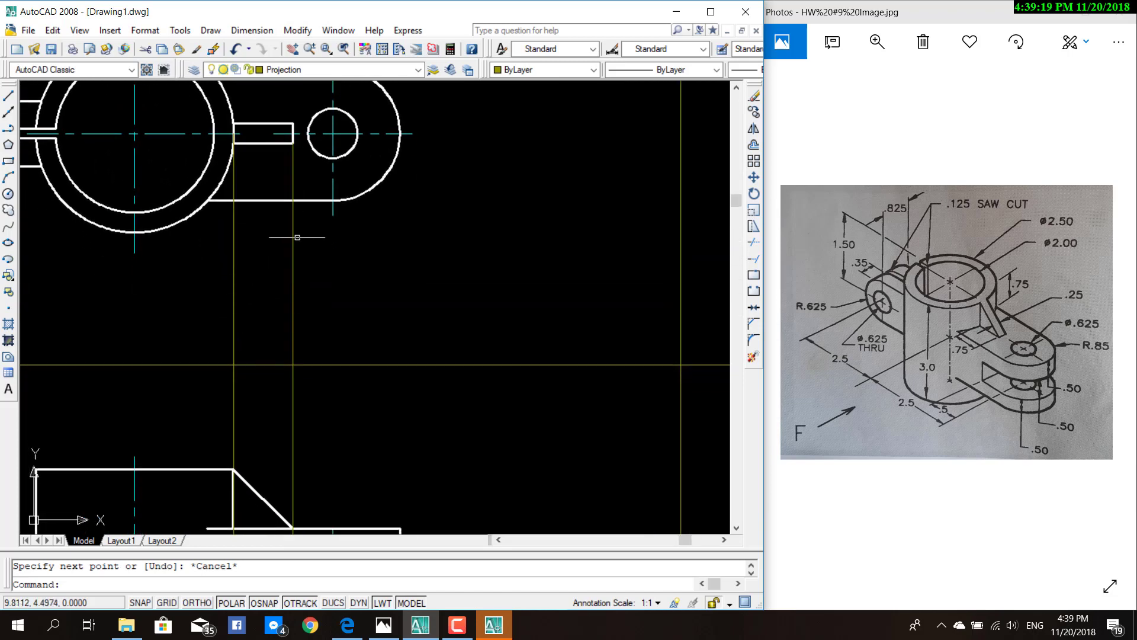
pyautogui.scroll(-2, 291, 456)
pyautogui.scroll(6, 264, 492)
pyautogui.scroll(-2, 264, 492)
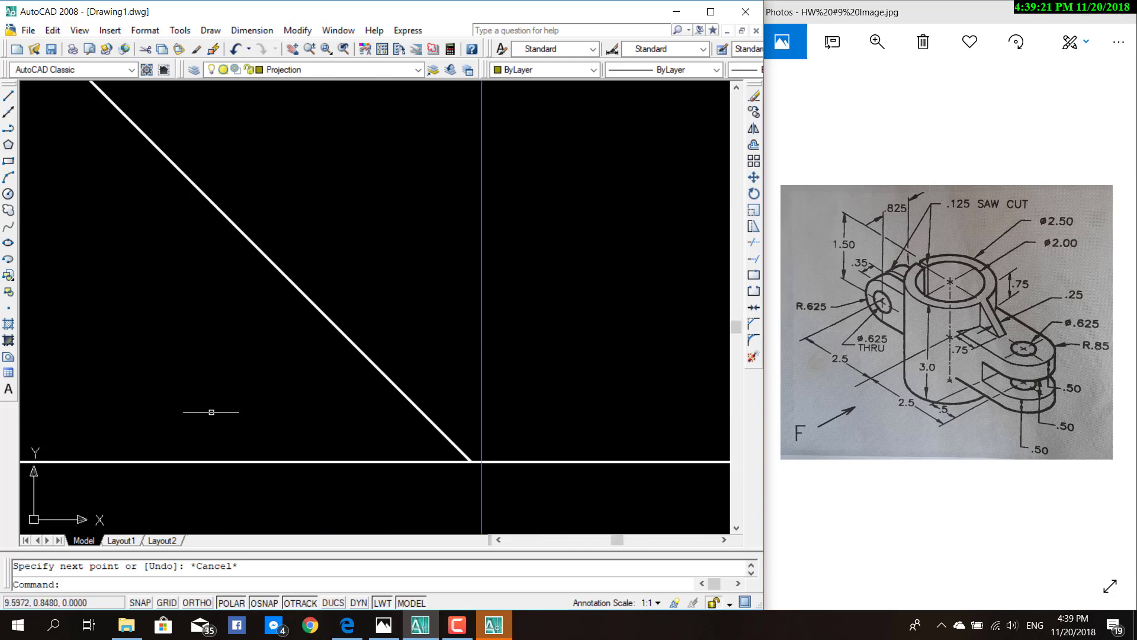
pyautogui.scroll(1, 470, 470)
pyautogui.scroll(2, 452, 386)
pyautogui.scroll(-1, 480, 388)
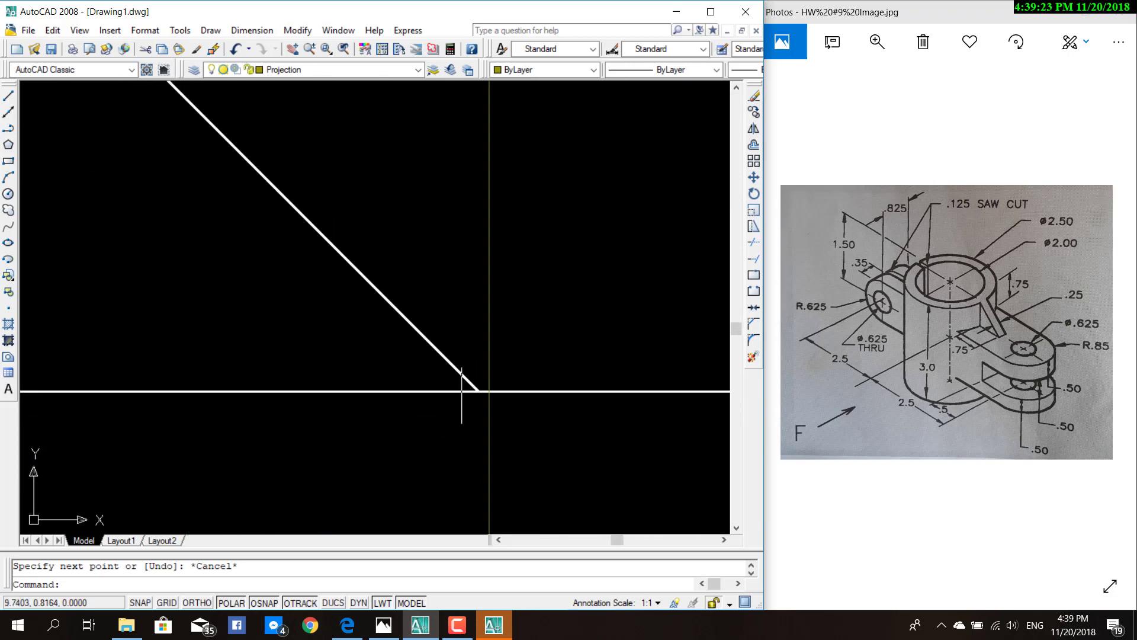
pyautogui.scroll(-2, 403, 385)
pyautogui.scroll(3, 346, 370)
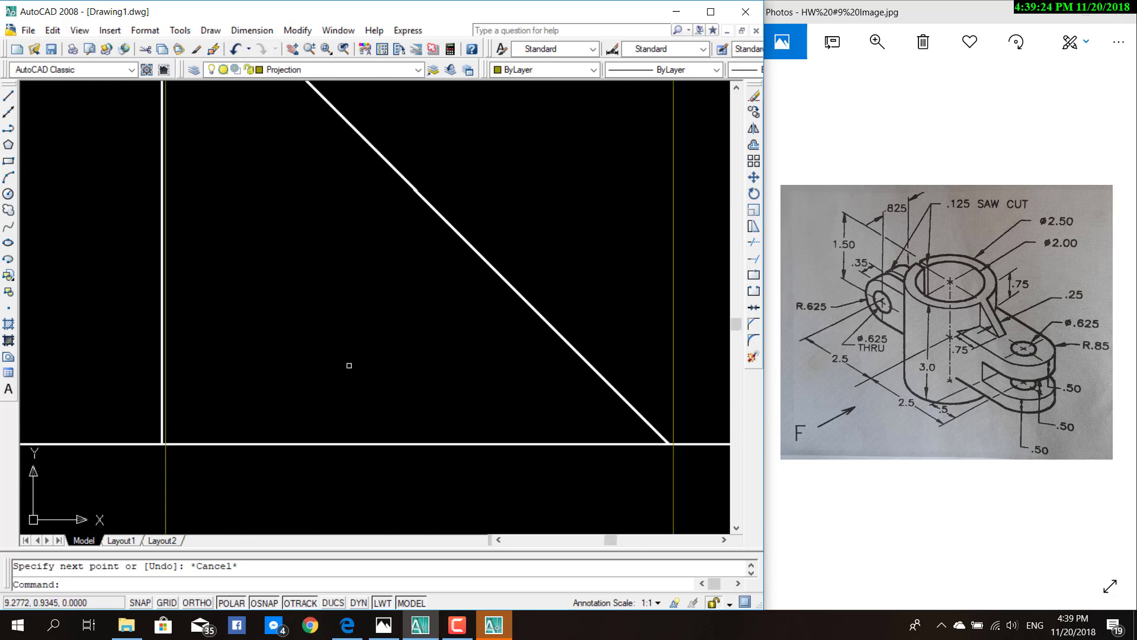
pyautogui.click(252, 30)
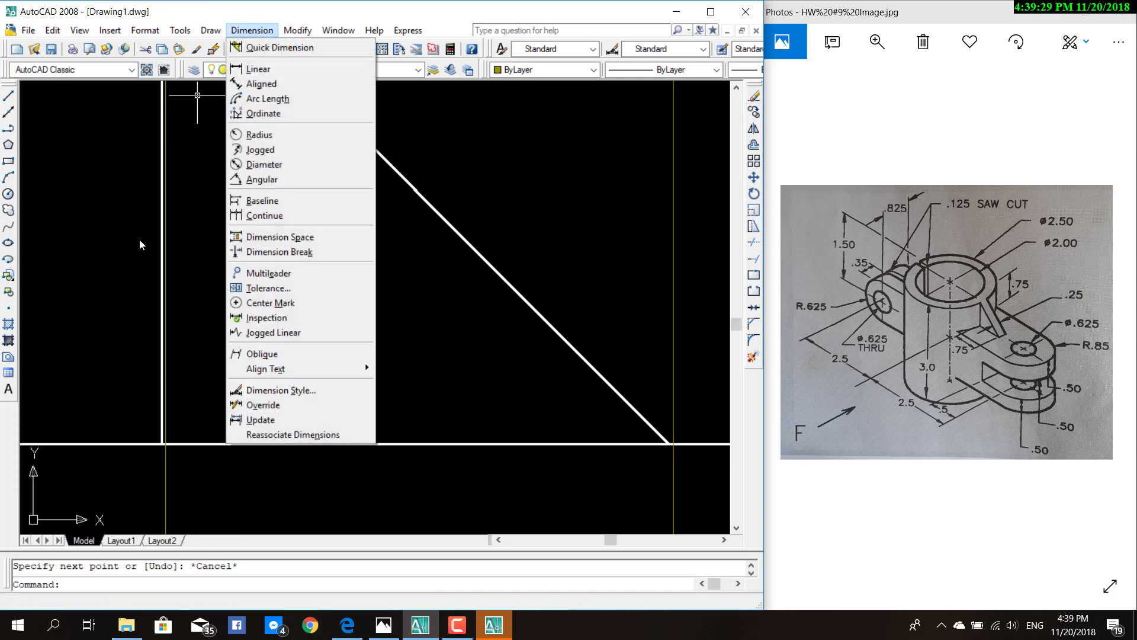
pyautogui.click(169, 261)
pyautogui.scroll(1, 201, 273)
pyautogui.scroll(2, 204, 273)
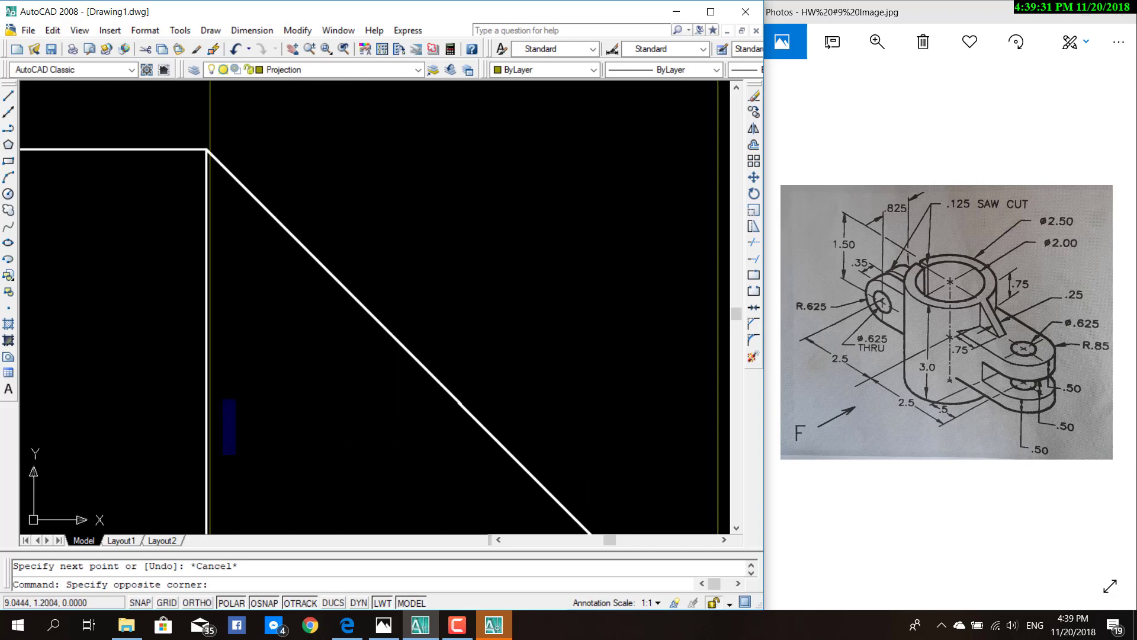
pyautogui.scroll(1, 204, 274)
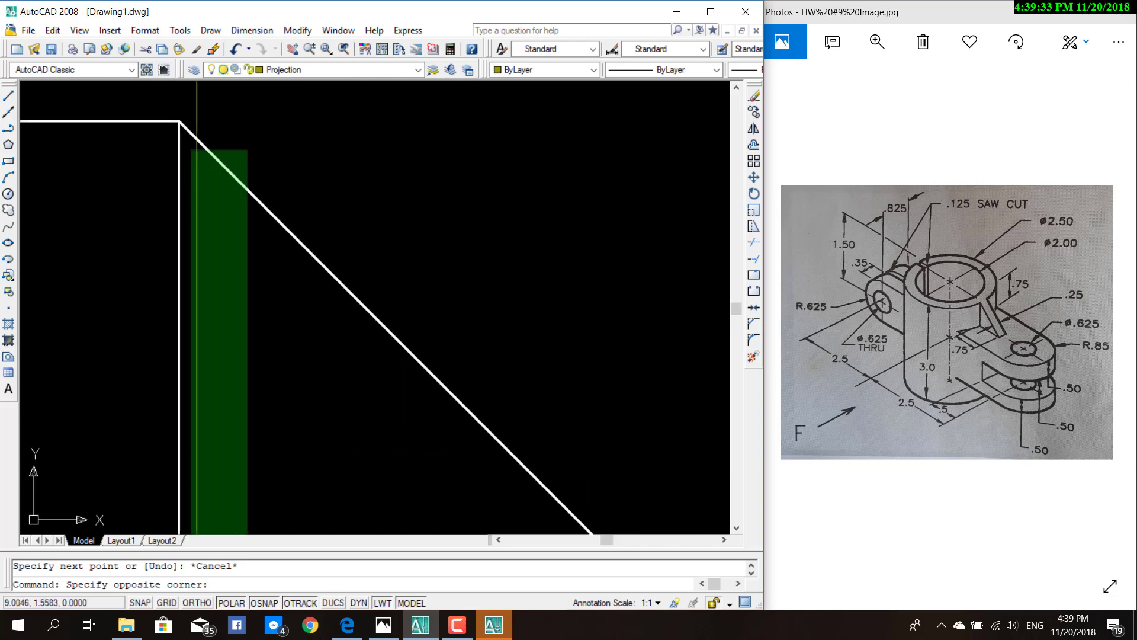
pyautogui.scroll(-3, 219, 331)
pyautogui.scroll(-2, 237, 356)
pyautogui.scroll(2, 272, 368)
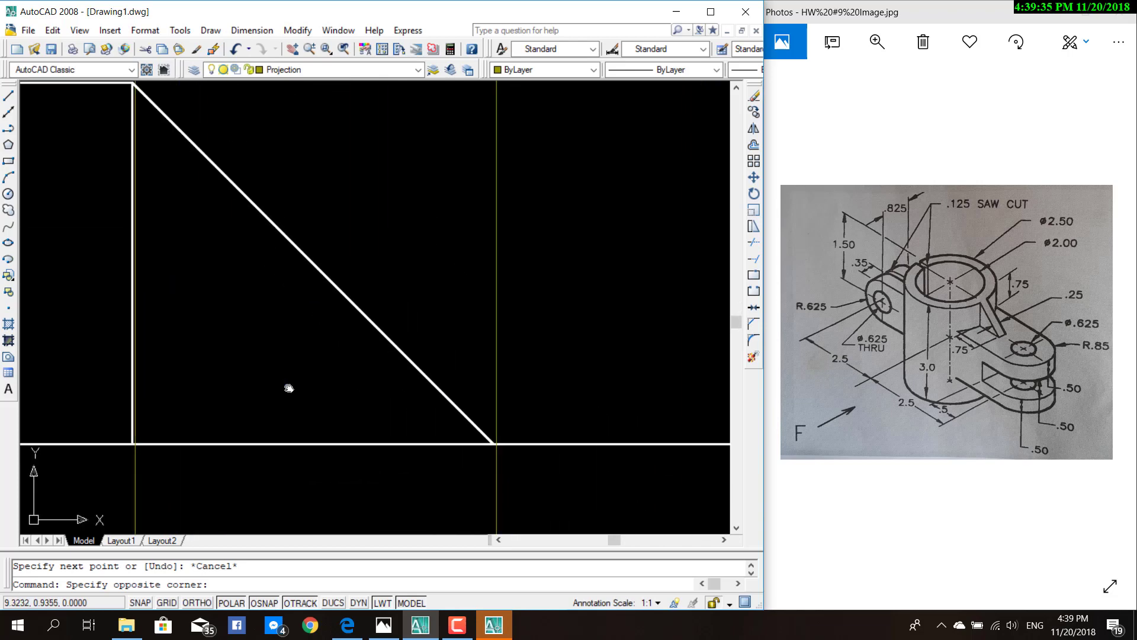
pyautogui.moveTo(287, 385); pyautogui.dragTo(346, 359, button='middle')
pyautogui.scroll(3, 245, 367)
pyautogui.press('Escape')
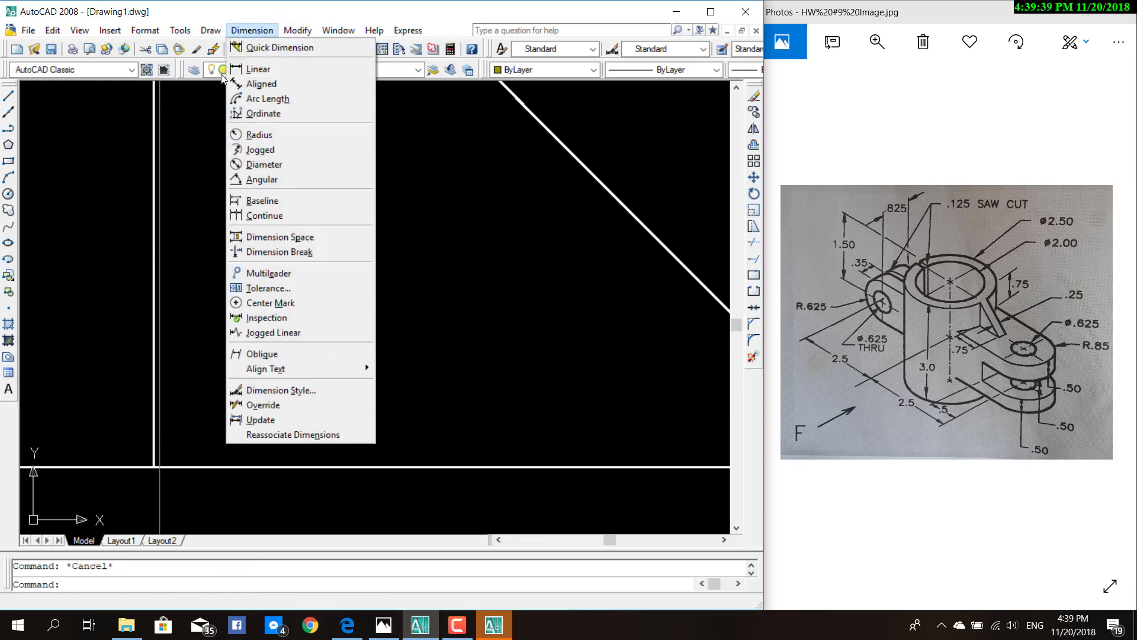
# Step: Dimension the chamfer's horizontal width in the top view as 0.7500
pyautogui.click(258, 69)
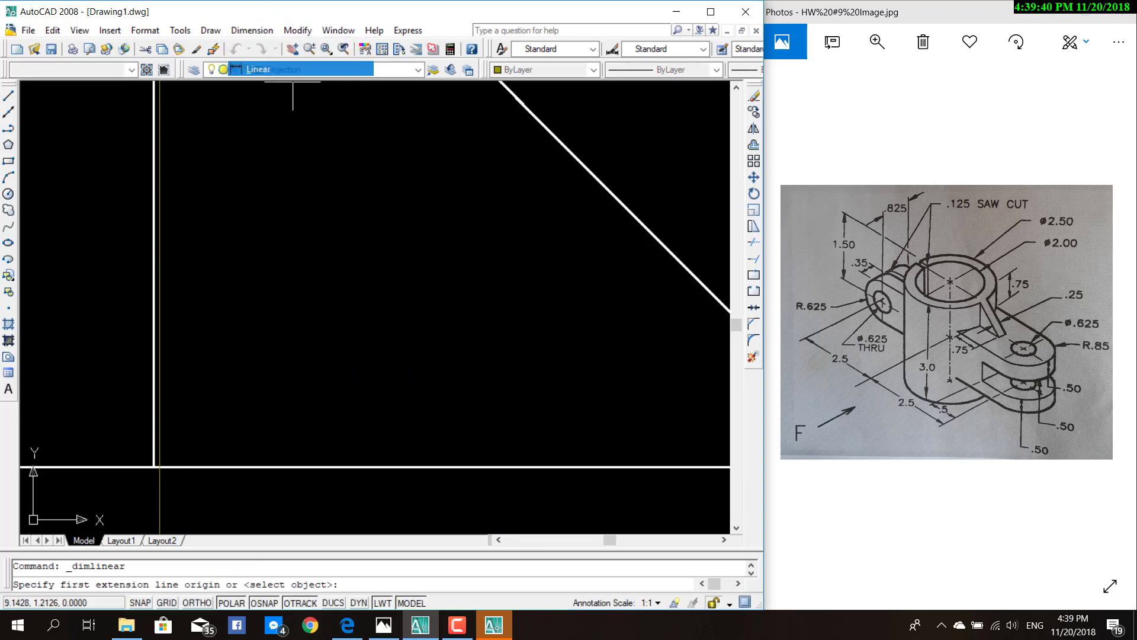
pyautogui.click(153, 466)
pyautogui.scroll(-2, 368, 478)
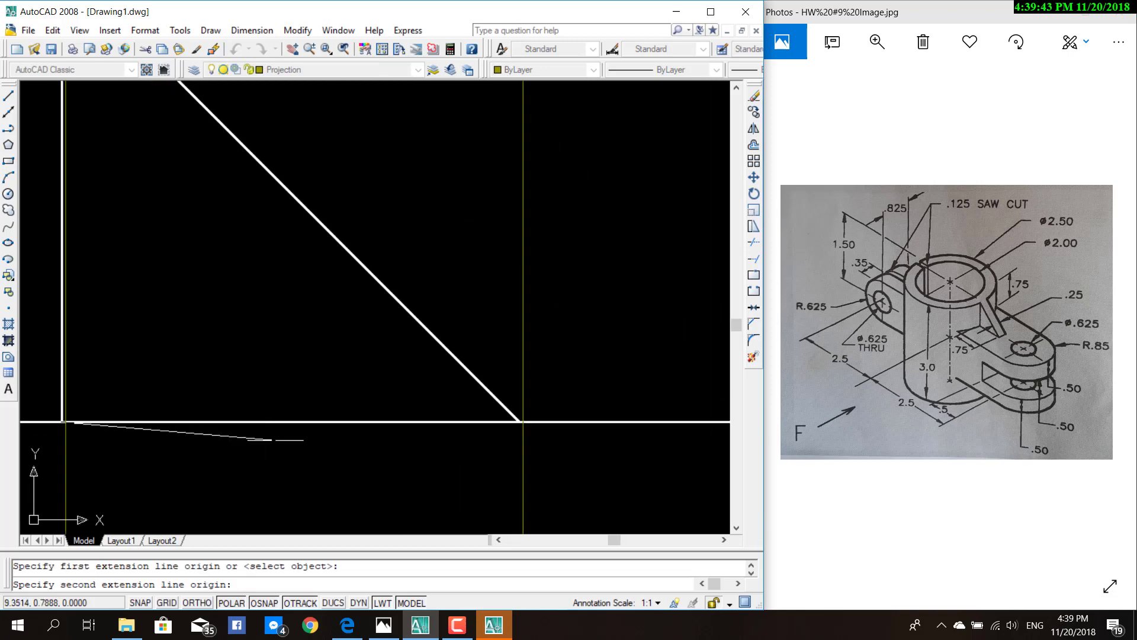
pyautogui.click(520, 421)
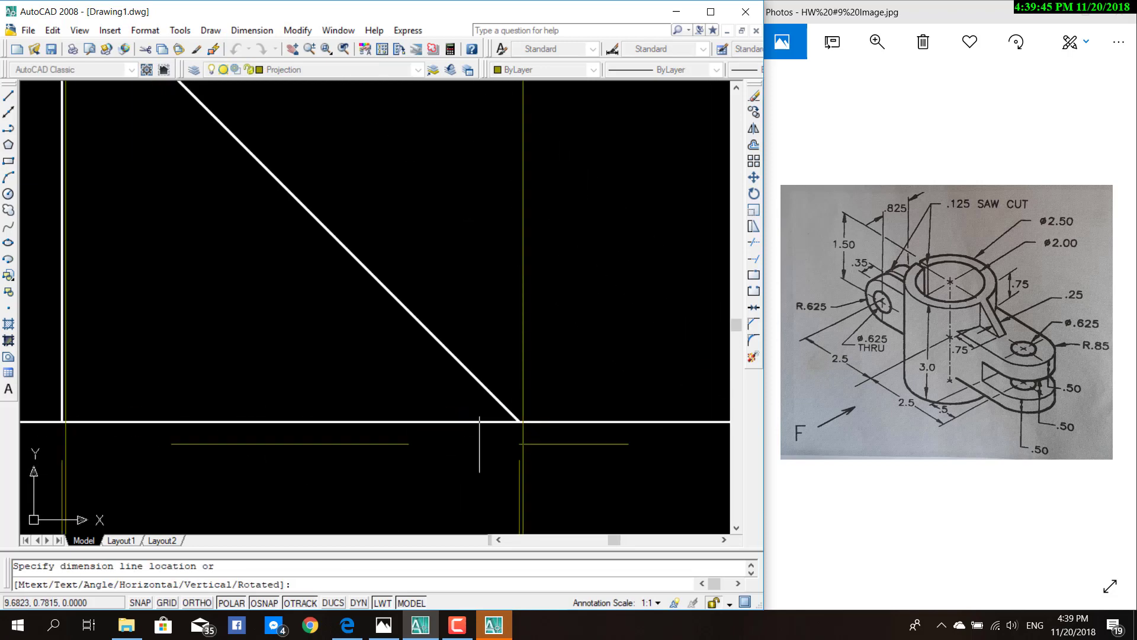
pyautogui.click(436, 473)
pyautogui.scroll(-4, 435, 476)
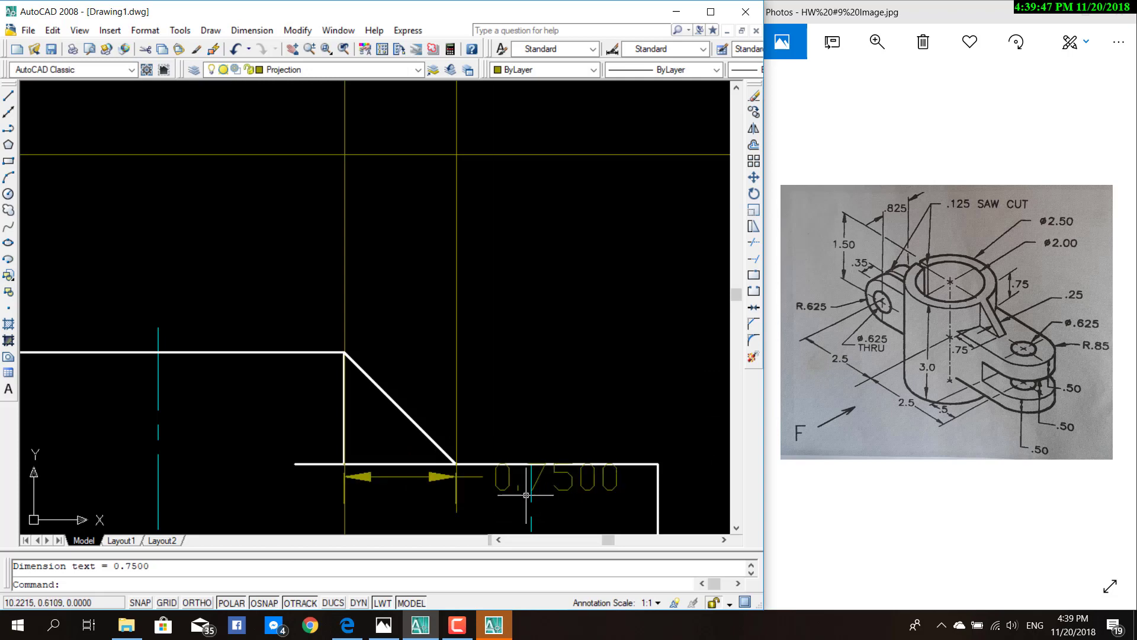
pyautogui.scroll(1, 526, 495)
pyautogui.scroll(1, 456, 468)
pyautogui.scroll(1, 438, 456)
pyautogui.scroll(1, 456, 498)
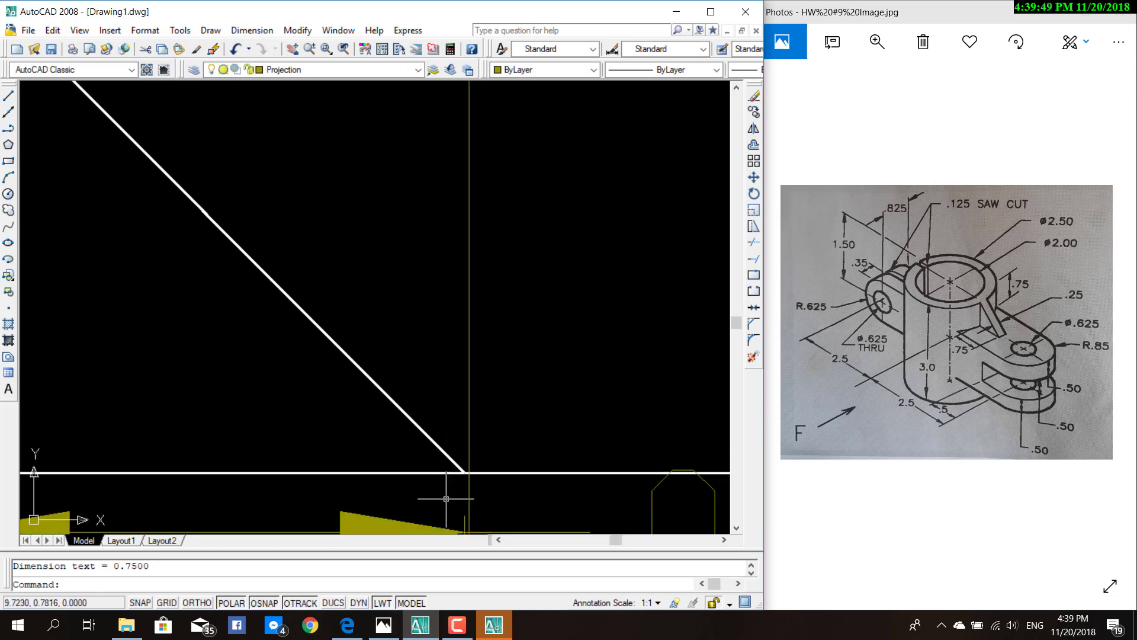
pyautogui.scroll(2, 448, 492)
pyautogui.scroll(2, 452, 485)
# Step: Undo the 0.7500 chamfer dimension, leaving the top view undimensioned
pyautogui.press('Escape')
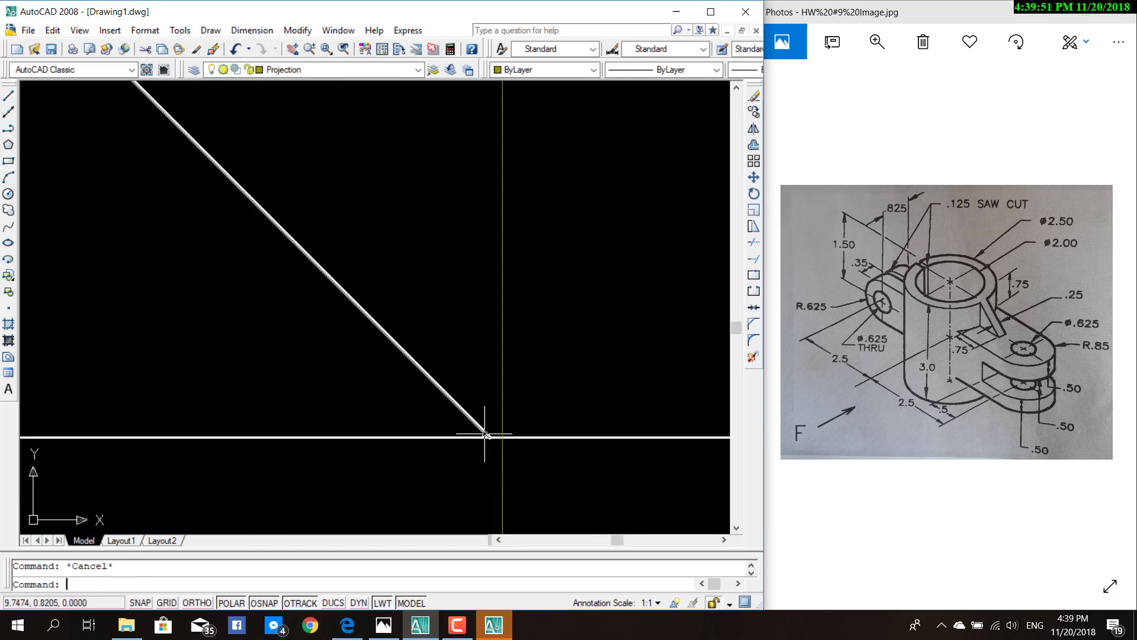
pyautogui.scroll(-1, 474, 462)
pyautogui.scroll(-3, 456, 482)
pyautogui.scroll(2, 449, 415)
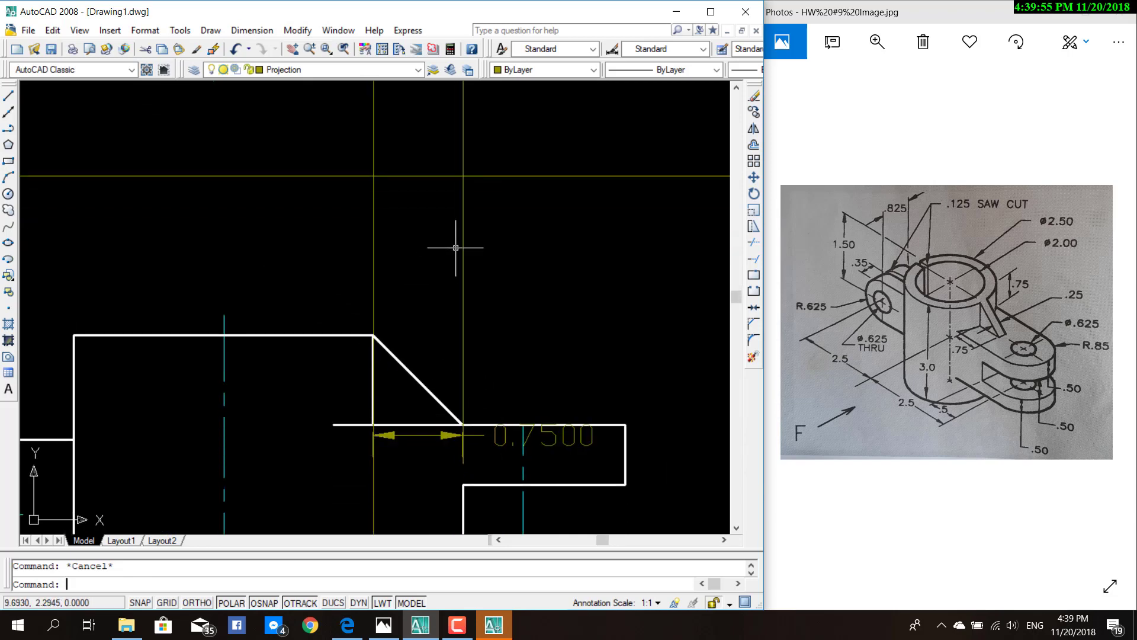
pyautogui.hotkey('ctrl', 'z')
pyautogui.hotkey('ctrl', 'z')
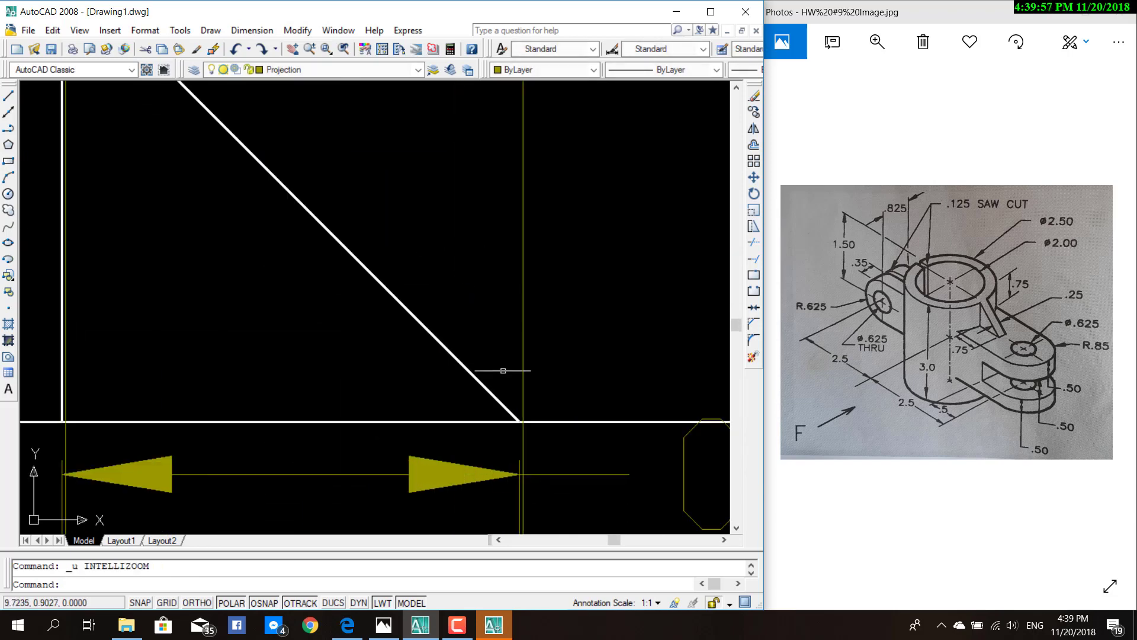
pyautogui.hotkey('ctrl', 'z')
pyautogui.scroll(-2, 518, 385)
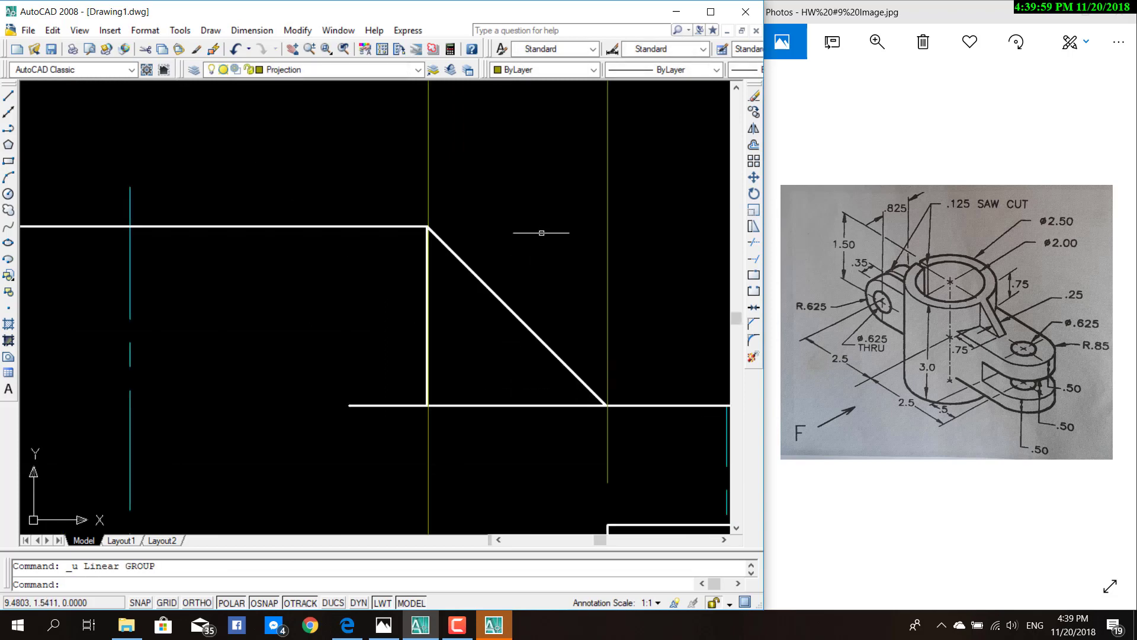
pyautogui.scroll(3, 481, 502)
pyautogui.scroll(-3, 515, 203)
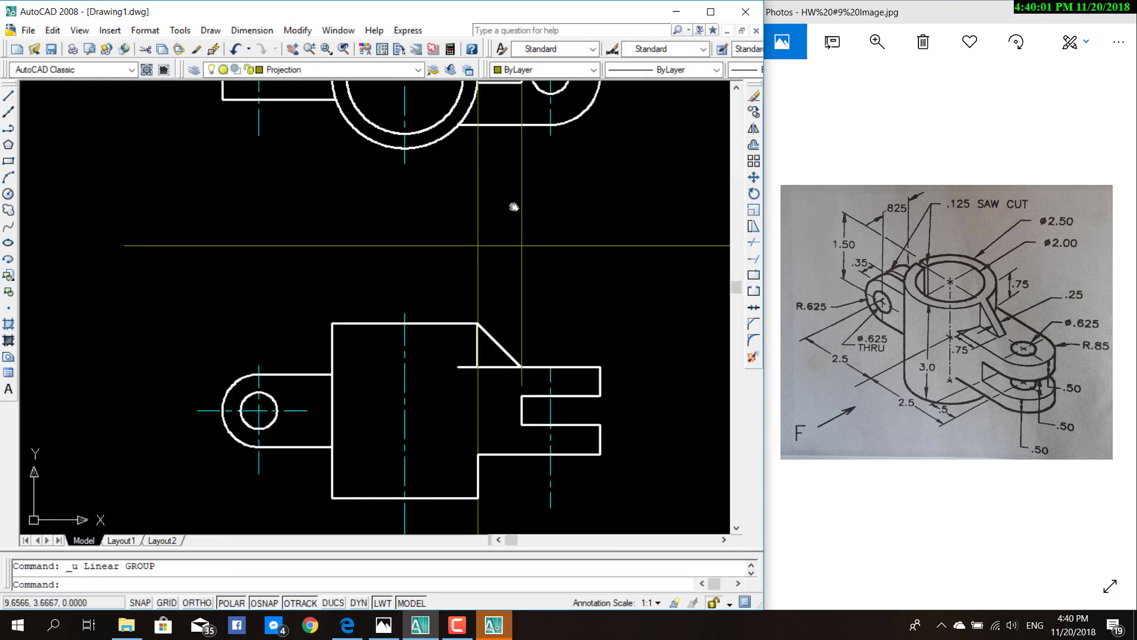
pyautogui.scroll(2, 516, 203)
pyautogui.scroll(5, 438, 275)
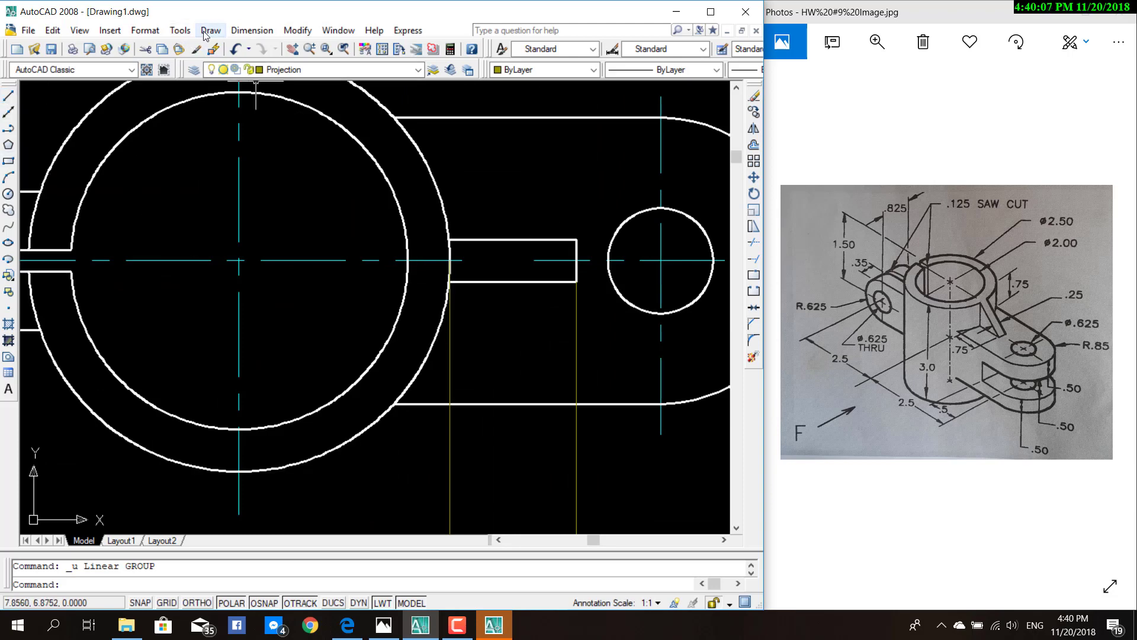
pyautogui.click(252, 30)
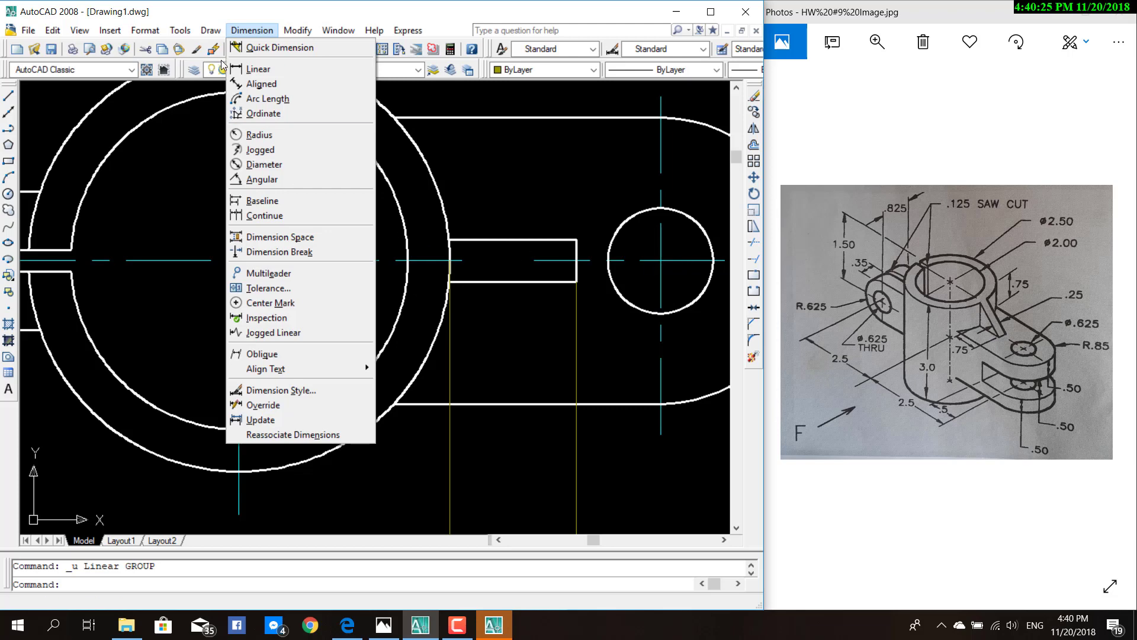
# Step: Measure the slot from the outer circle to its end corner as 0.7563
pyautogui.click(262, 69)
pyautogui.scroll(2, 459, 285)
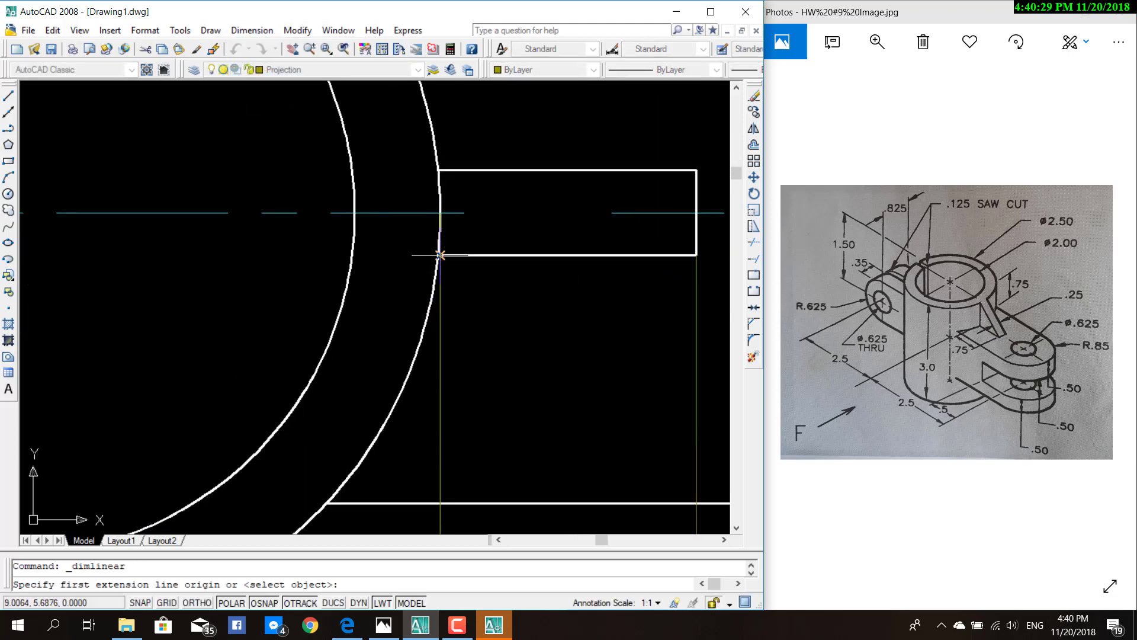
pyautogui.scroll(2, 439, 255)
pyautogui.scroll(1, 437, 248)
pyautogui.click(435, 229)
pyautogui.scroll(-3, 564, 309)
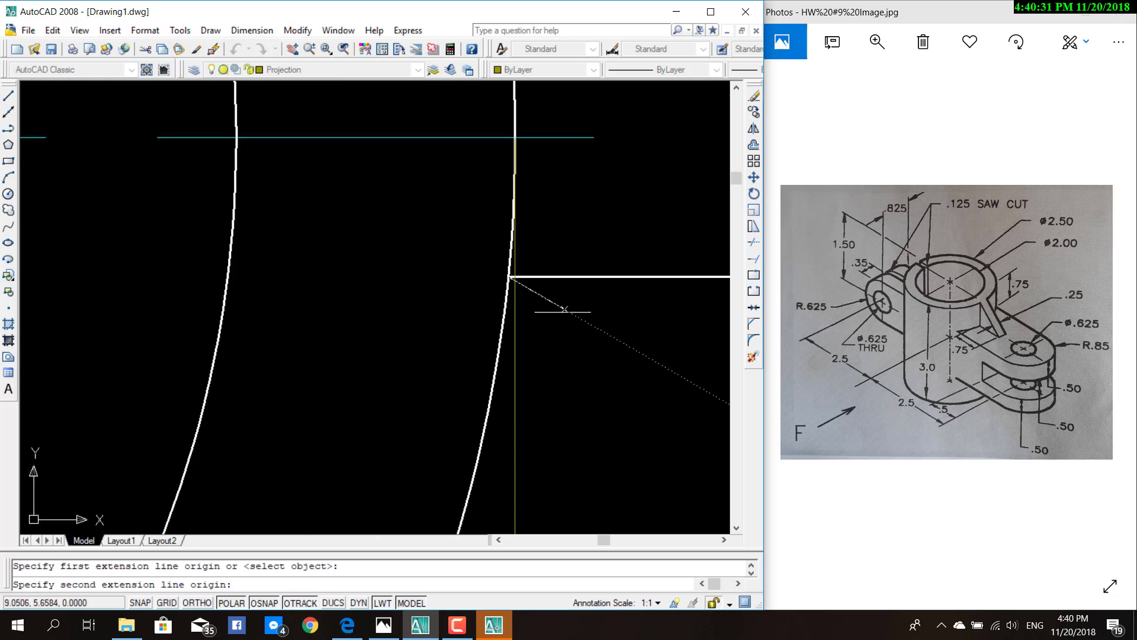
pyautogui.scroll(-3, 556, 320)
pyautogui.moveTo(548, 329); pyautogui.dragTo(304, 322, button='middle')
pyautogui.scroll(2, 296, 332)
pyautogui.scroll(-2, 294, 337)
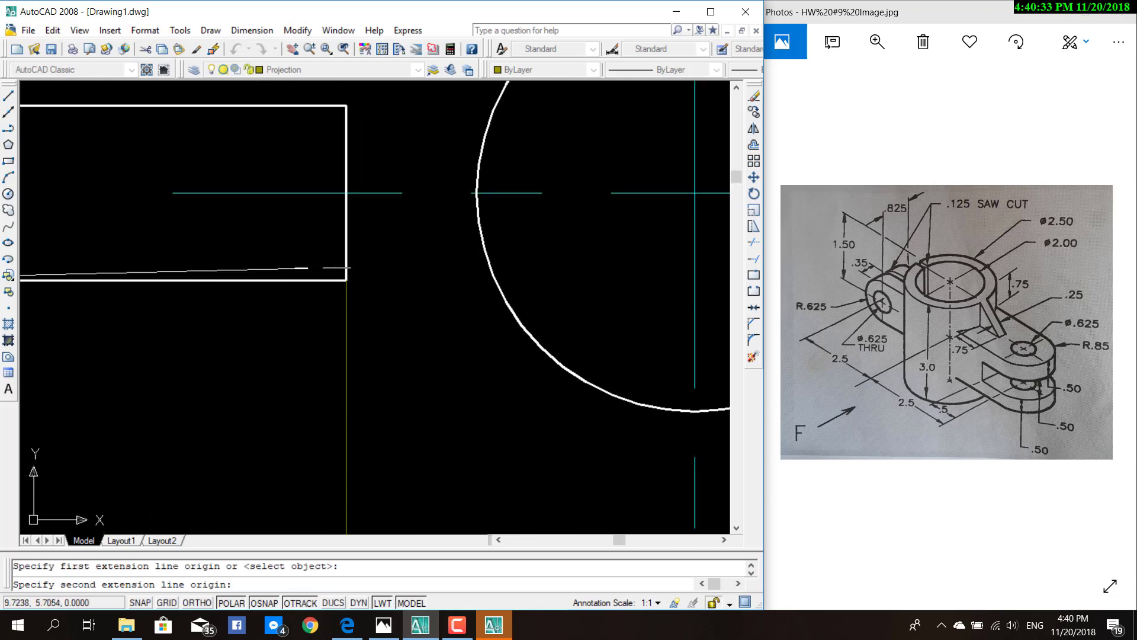
pyautogui.click(347, 279)
pyautogui.click(301, 377)
pyautogui.scroll(-3, 305, 388)
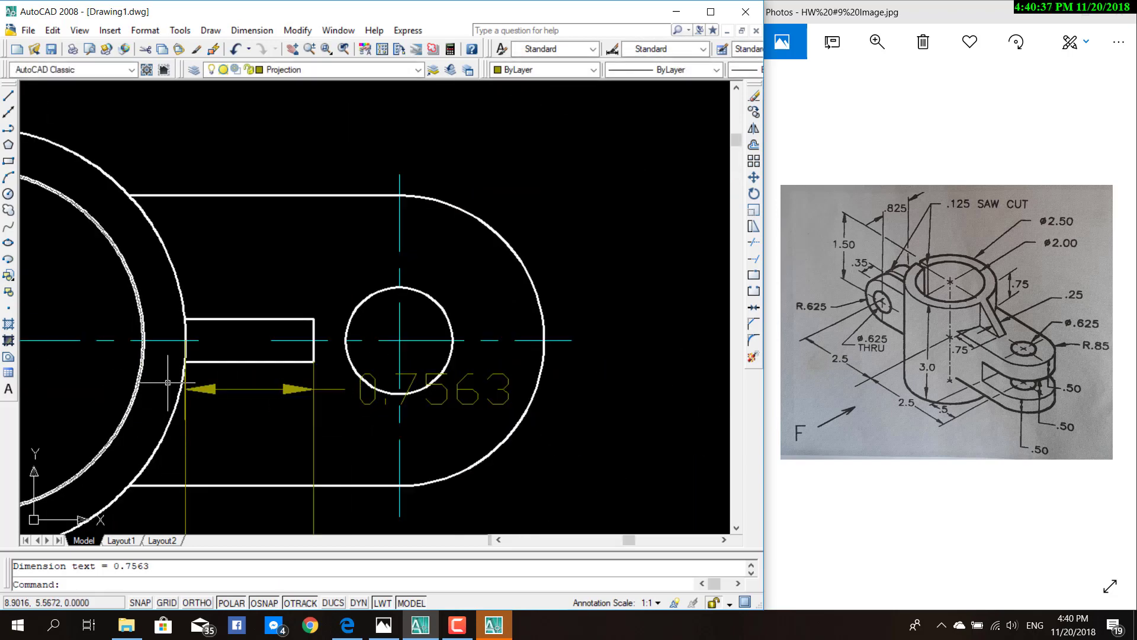
# Step: Window-select the 0.7563 slot dimension and delete it
pyautogui.scroll(5, 162, 391)
pyautogui.scroll(2, 172, 382)
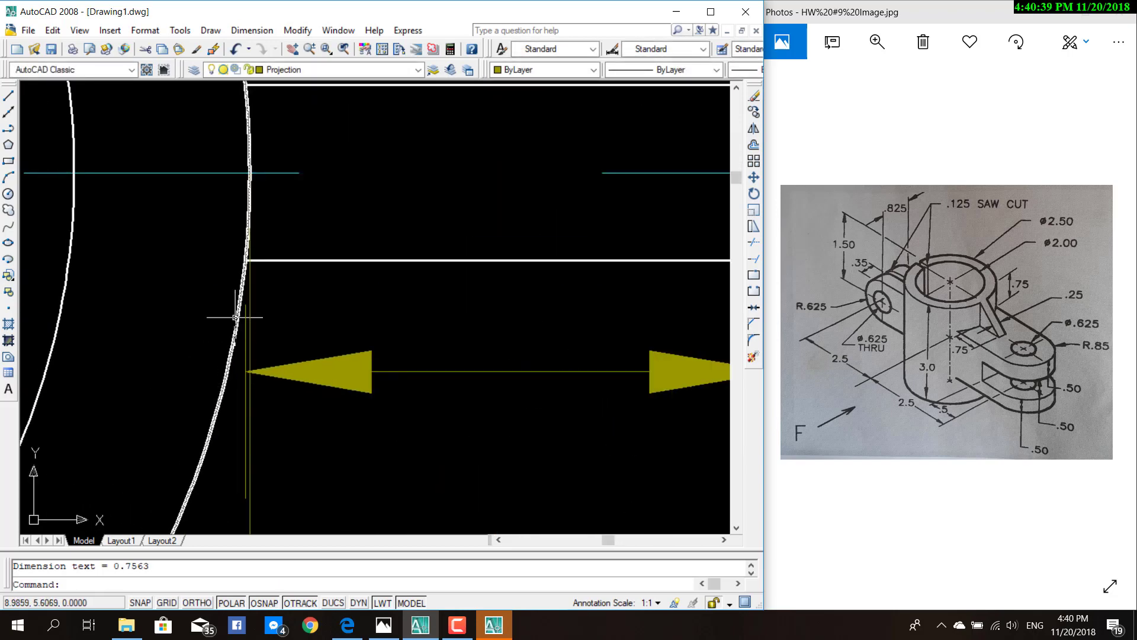
pyautogui.scroll(3, 233, 318)
pyautogui.scroll(2, 265, 279)
pyautogui.scroll(1, 265, 279)
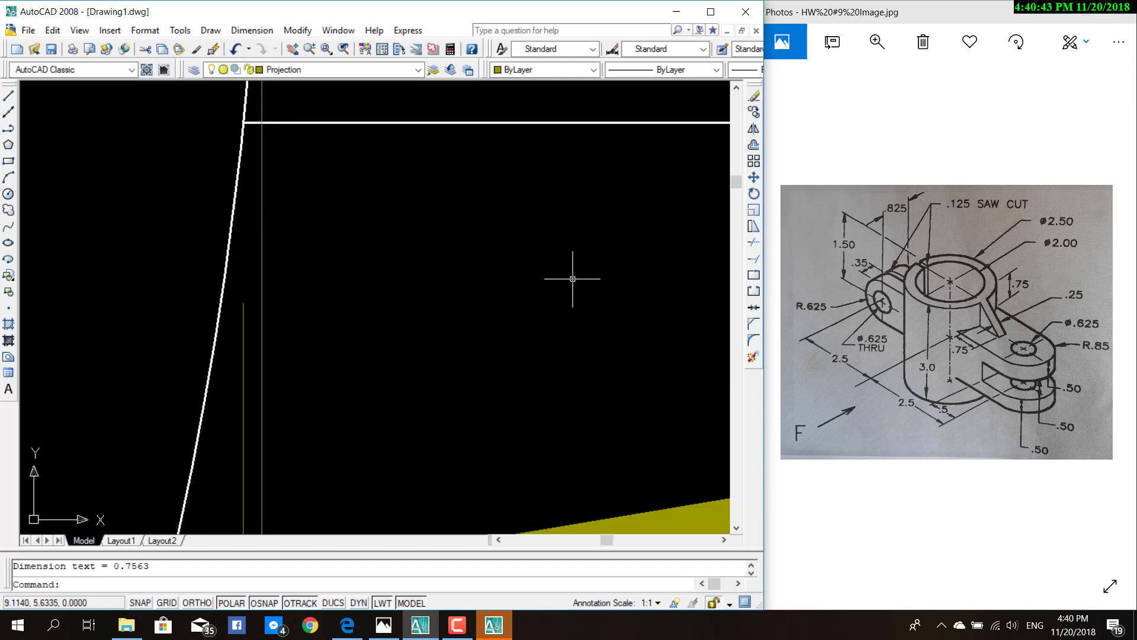
pyautogui.scroll(-3, 573, 279)
pyautogui.moveTo(616, 268); pyautogui.dragTo(465, 288, button='middle')
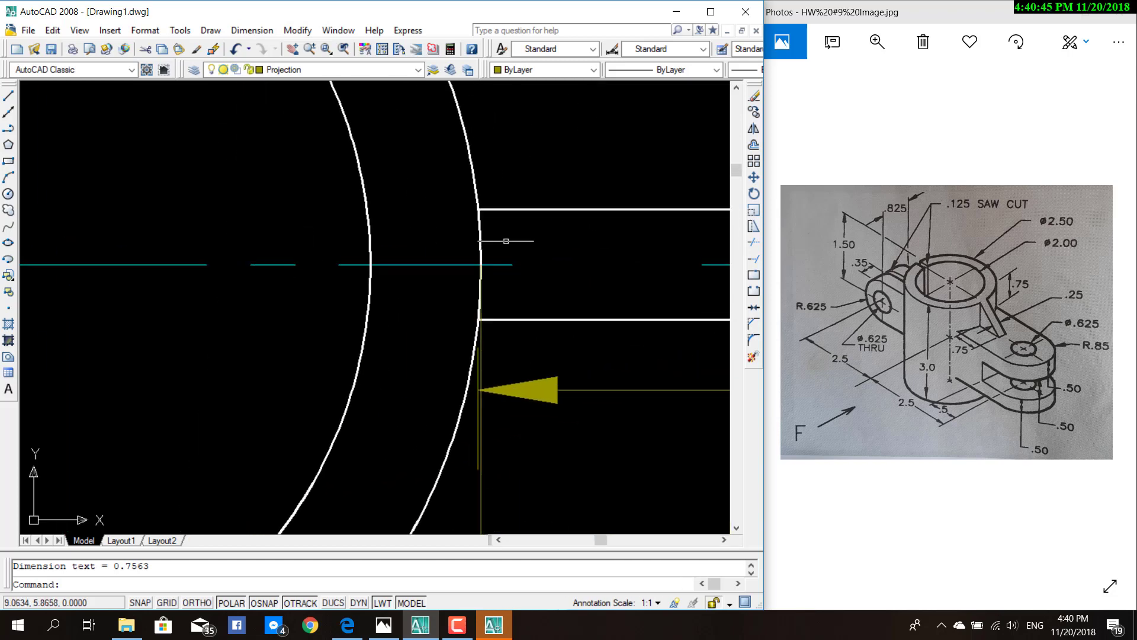
pyautogui.moveTo(566, 263)
pyautogui.mouseDown(button='middle')
pyautogui.moveTo(470, 300)
pyautogui.moveTo(342, 296)
pyautogui.mouseUp(button='middle')
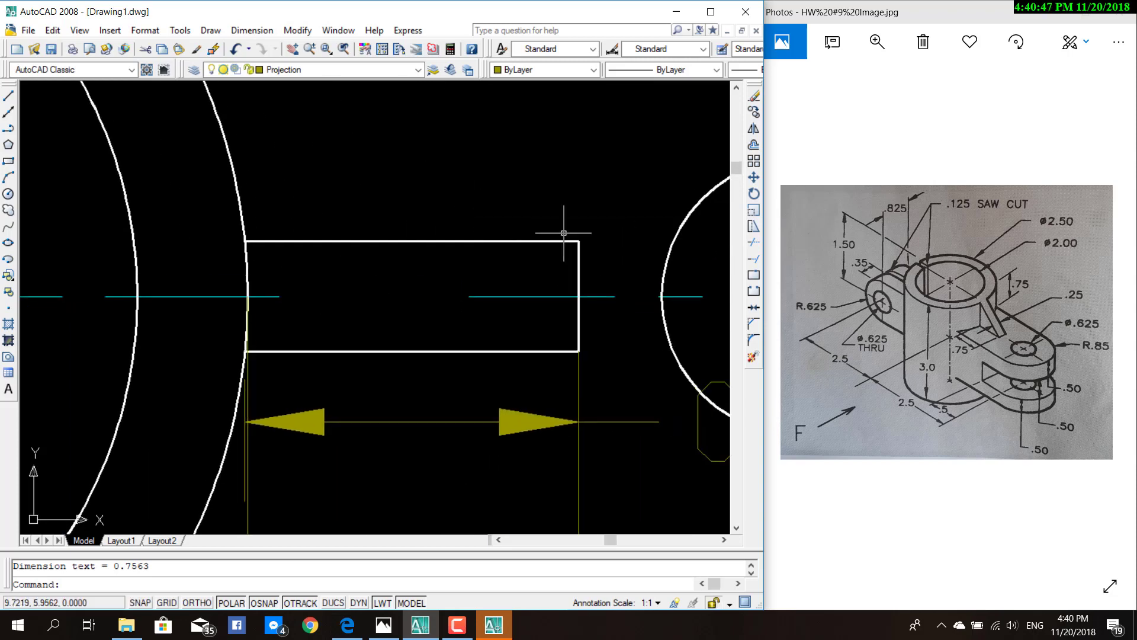
pyautogui.scroll(-4, 529, 302)
pyautogui.press('Escape')
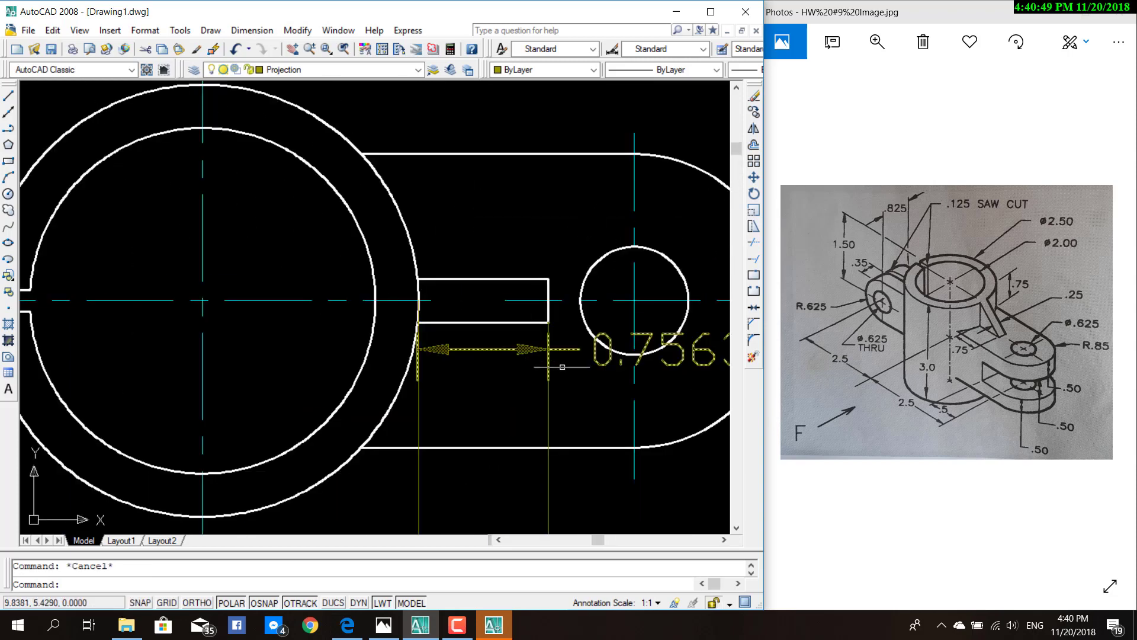
pyautogui.click(528, 349)
pyautogui.click(572, 347)
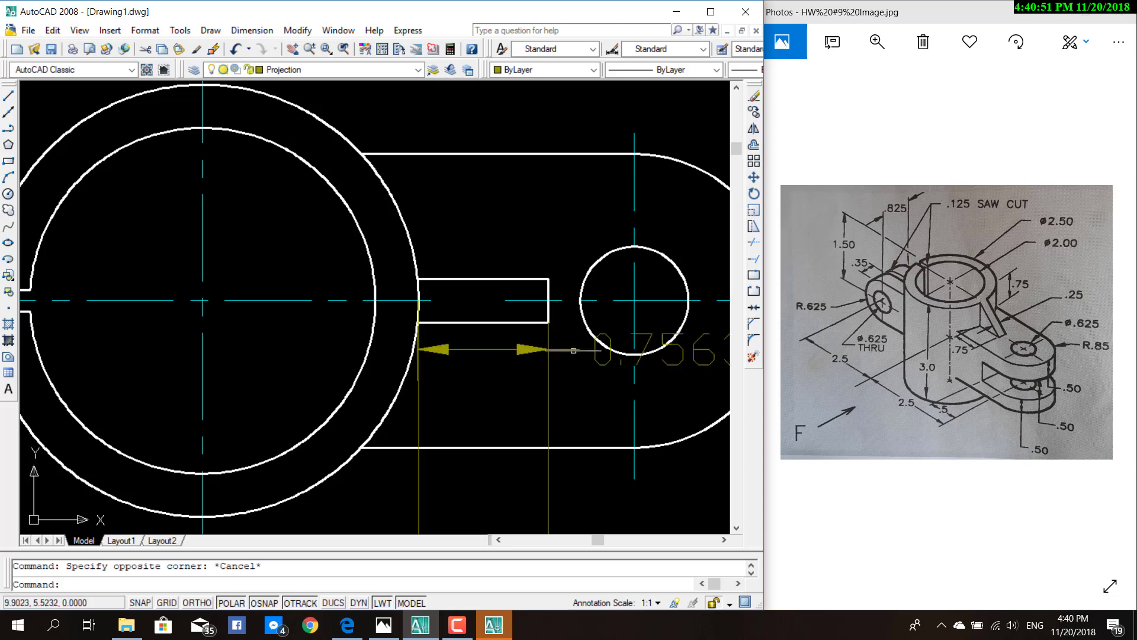
pyautogui.press('Delete')
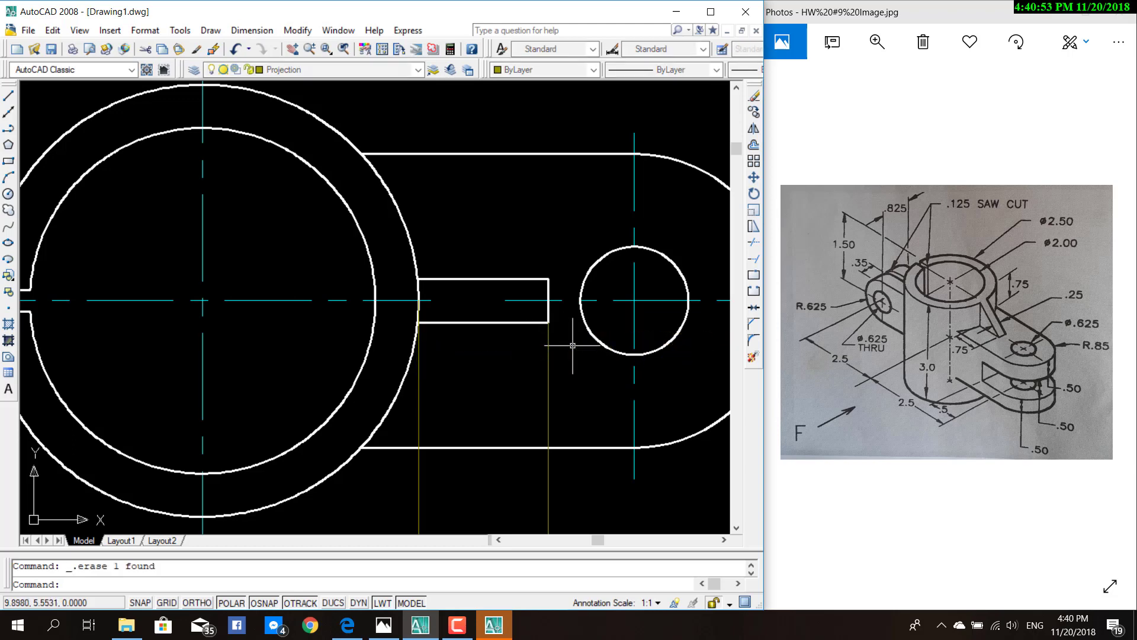
# Step: Start a line at a 0.75 offset, then cancel it without drawing
pyautogui.scroll(1, 568, 342)
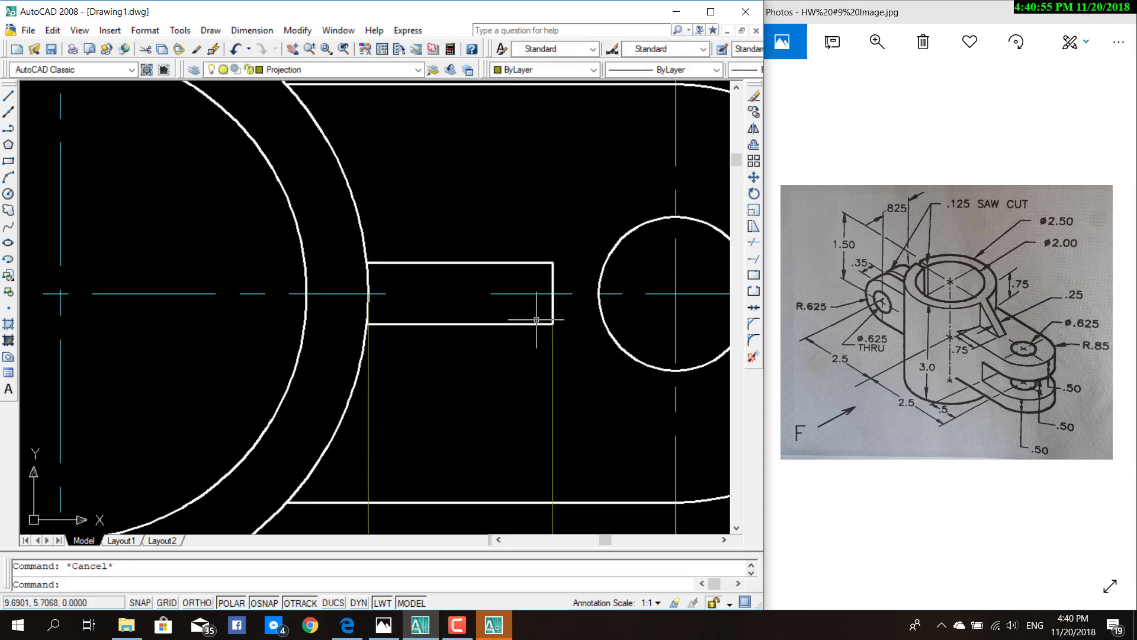
pyautogui.scroll(2, 423, 323)
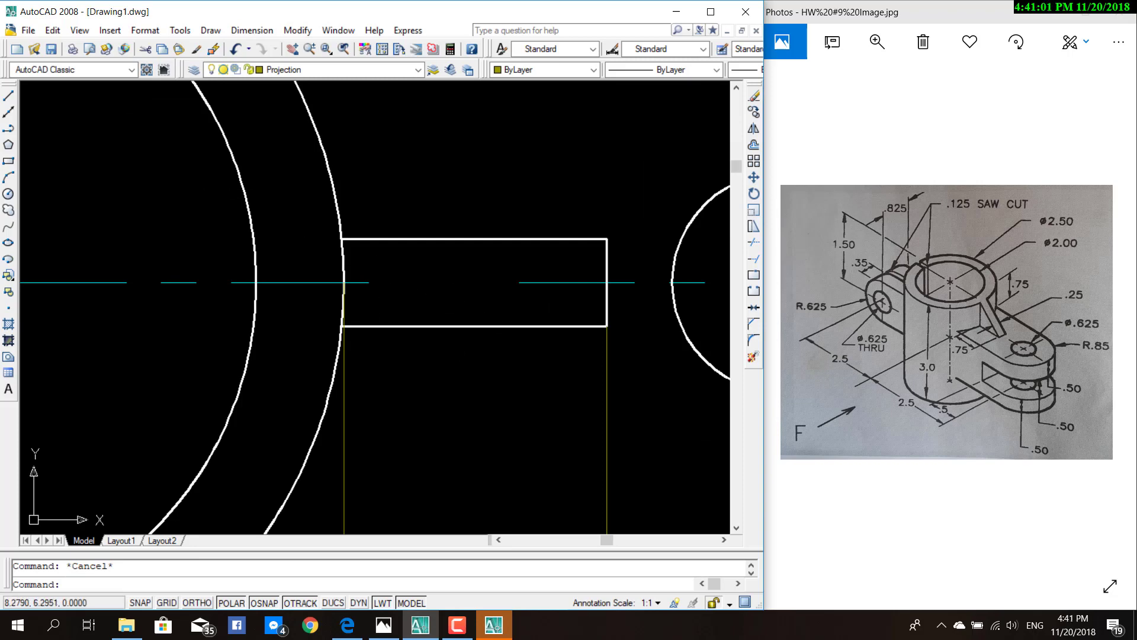
pyautogui.click(8, 95)
pyautogui.scroll(3, 325, 326)
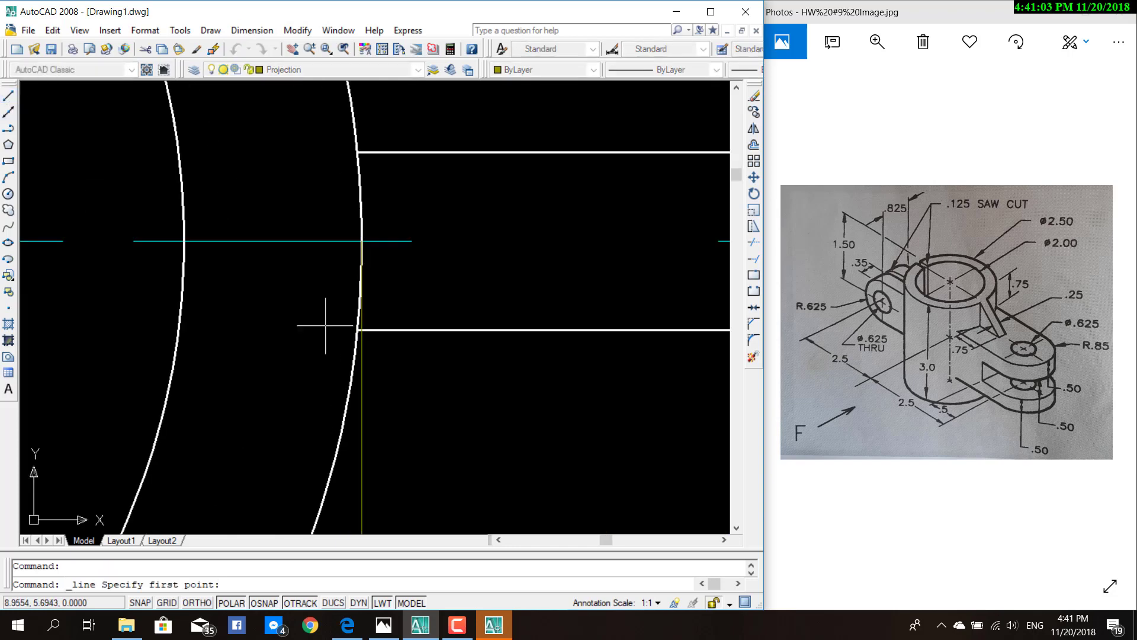
pyautogui.scroll(2, 334, 327)
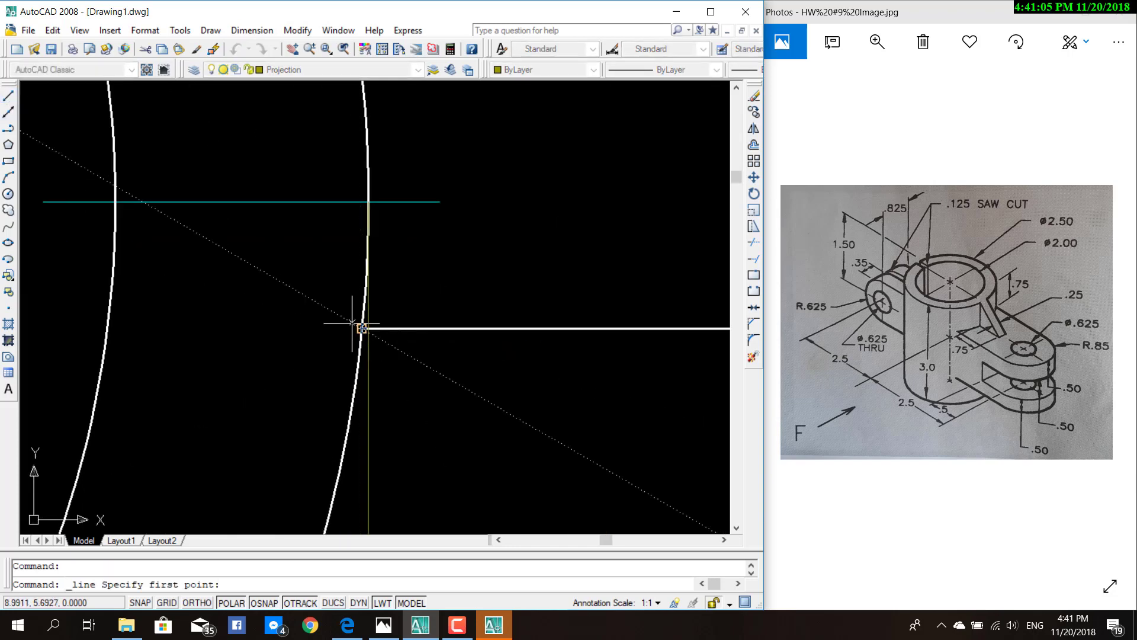
pyautogui.press('Escape')
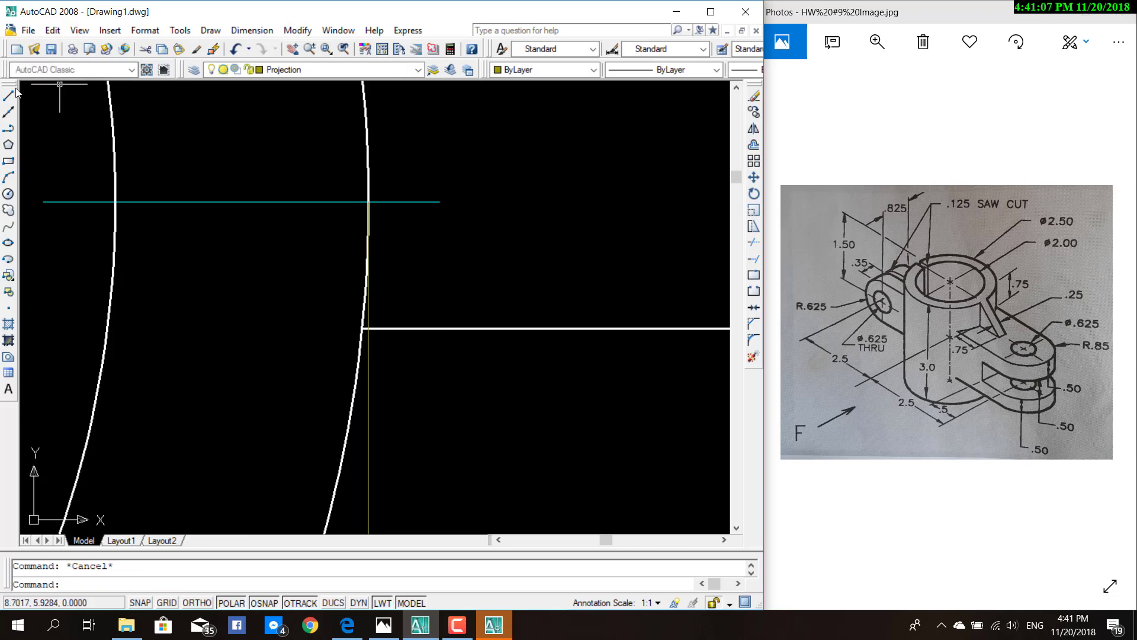
pyautogui.click(8, 95)
pyautogui.write('0.7')
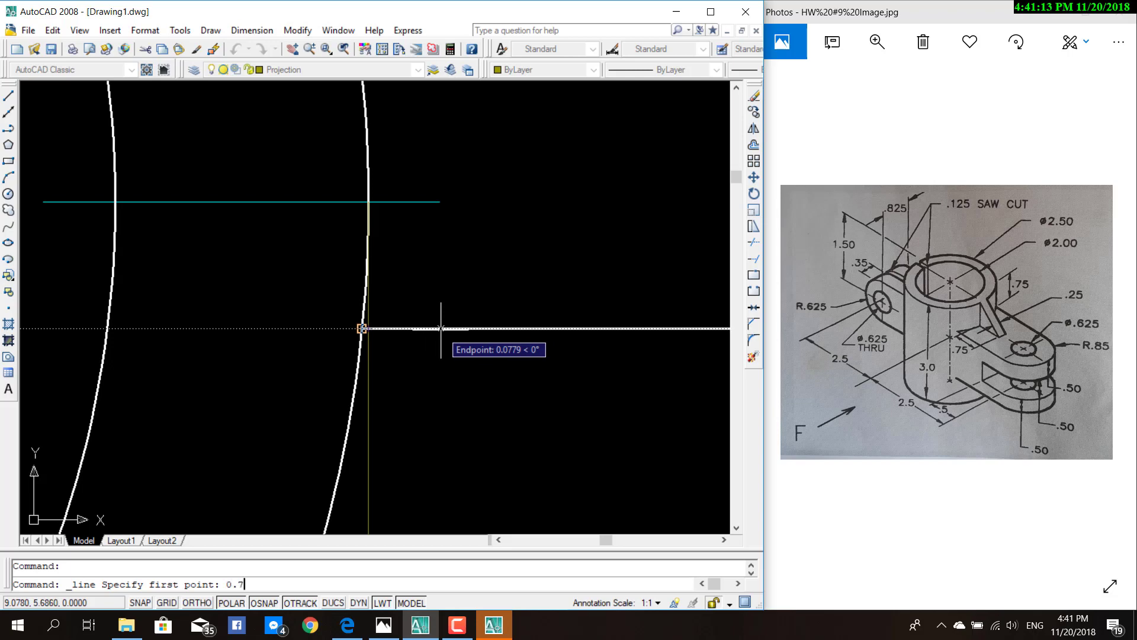
pyautogui.write('5')
pyautogui.press('Return')
pyautogui.scroll(-1, 497, 391)
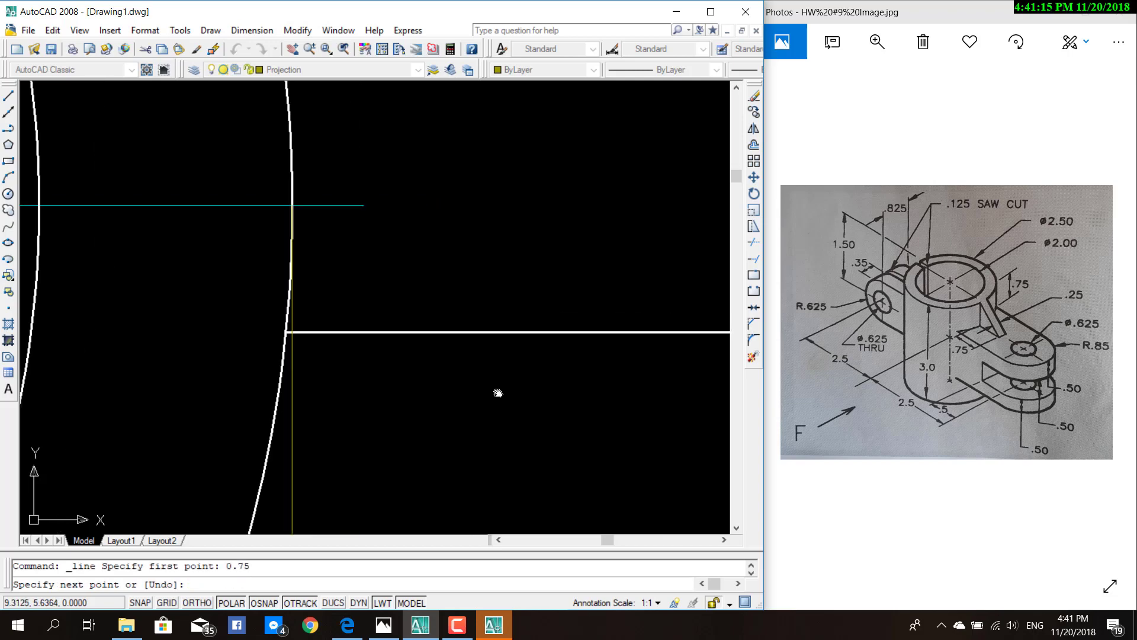
pyautogui.scroll(-3, 498, 390)
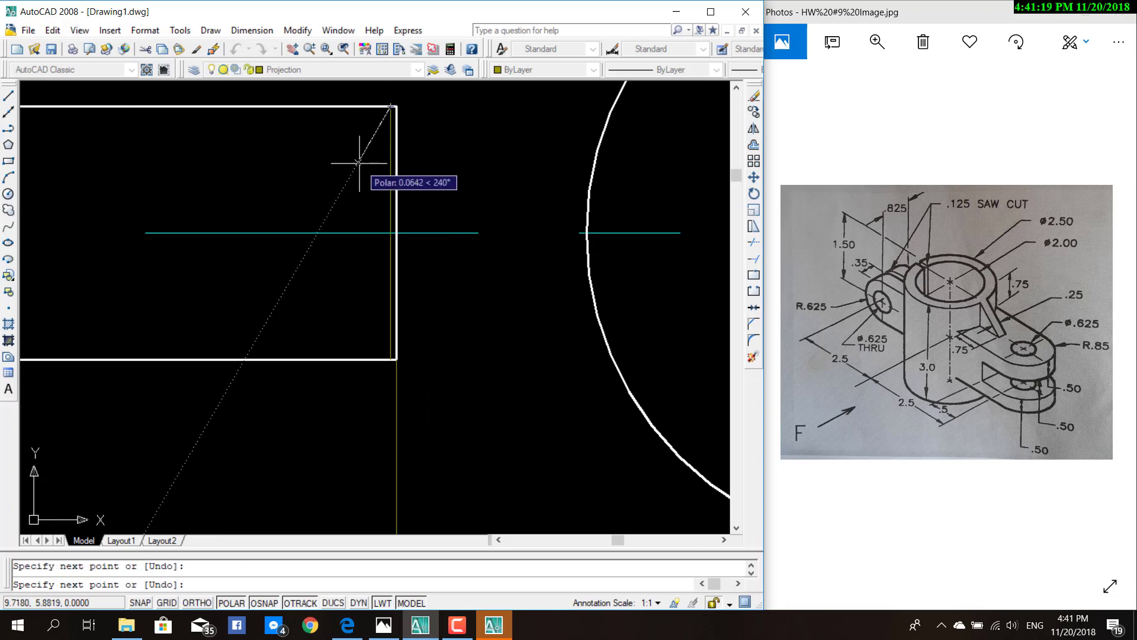
pyautogui.press('Escape')
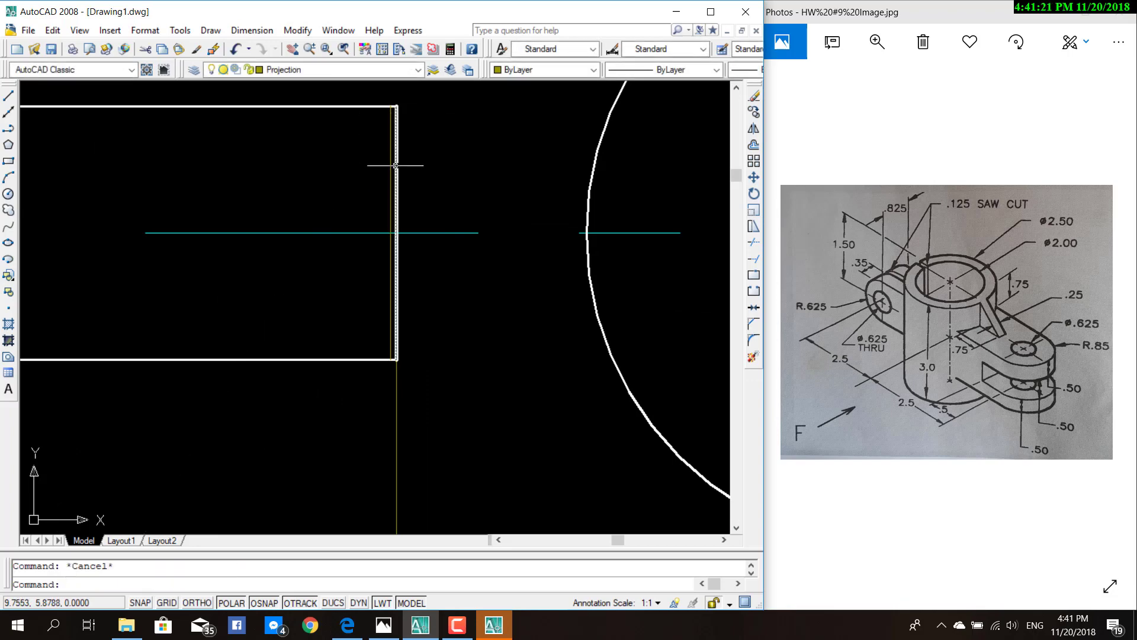
# Step: Erase the vertical line closing the slot's right end
pyautogui.click(397, 166)
pyautogui.press('Delete')
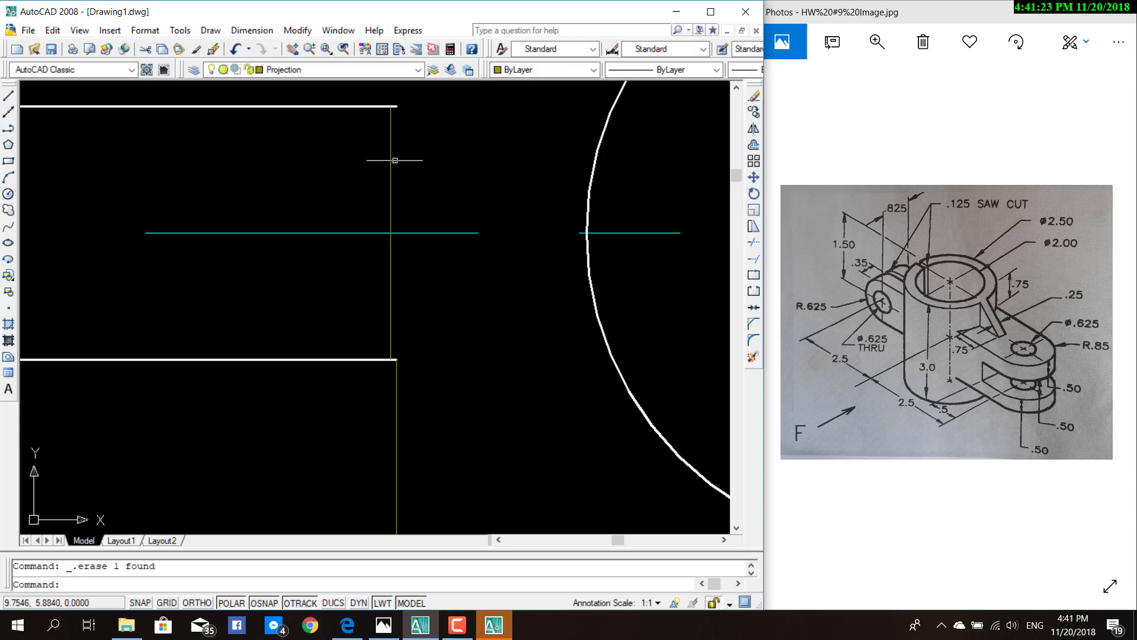
pyautogui.click(393, 165)
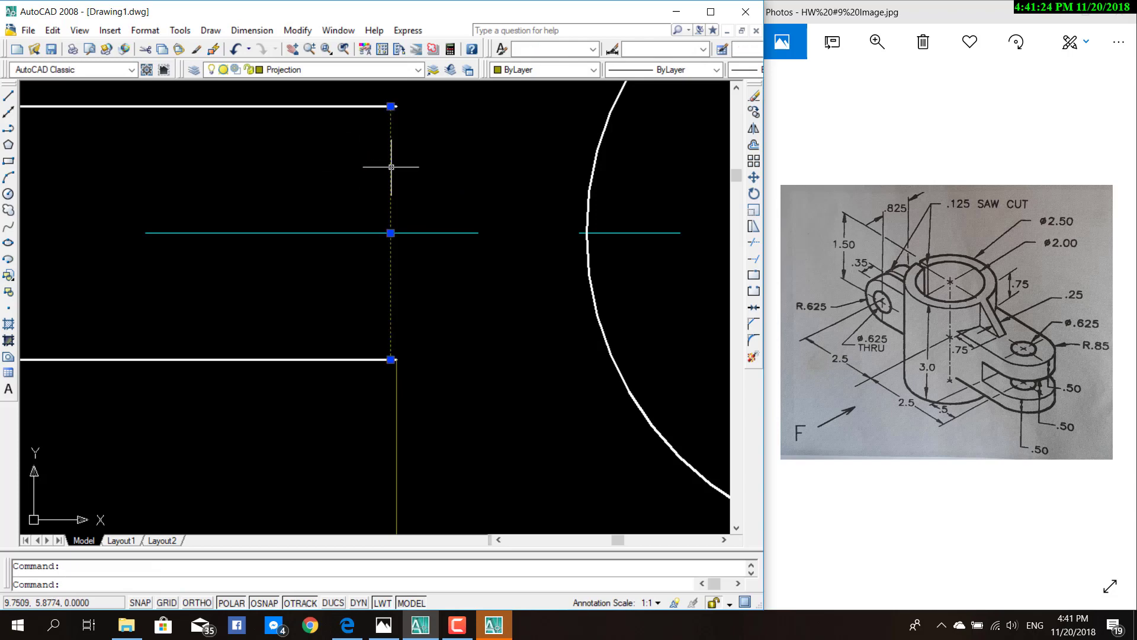
# Step: Move the slot-end vertical line to layer 0 and make layer 0 current
pyautogui.click(417, 70)
pyautogui.click(311, 84)
pyautogui.press('Escape')
pyautogui.click(314, 69)
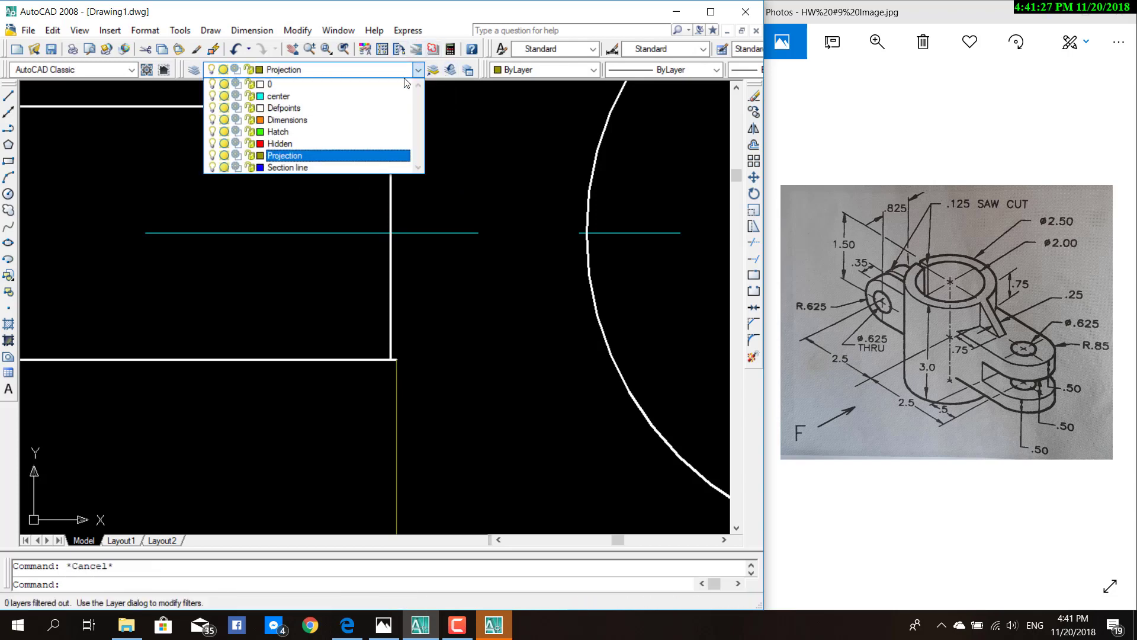
pyautogui.click(319, 87)
pyautogui.write('tr')
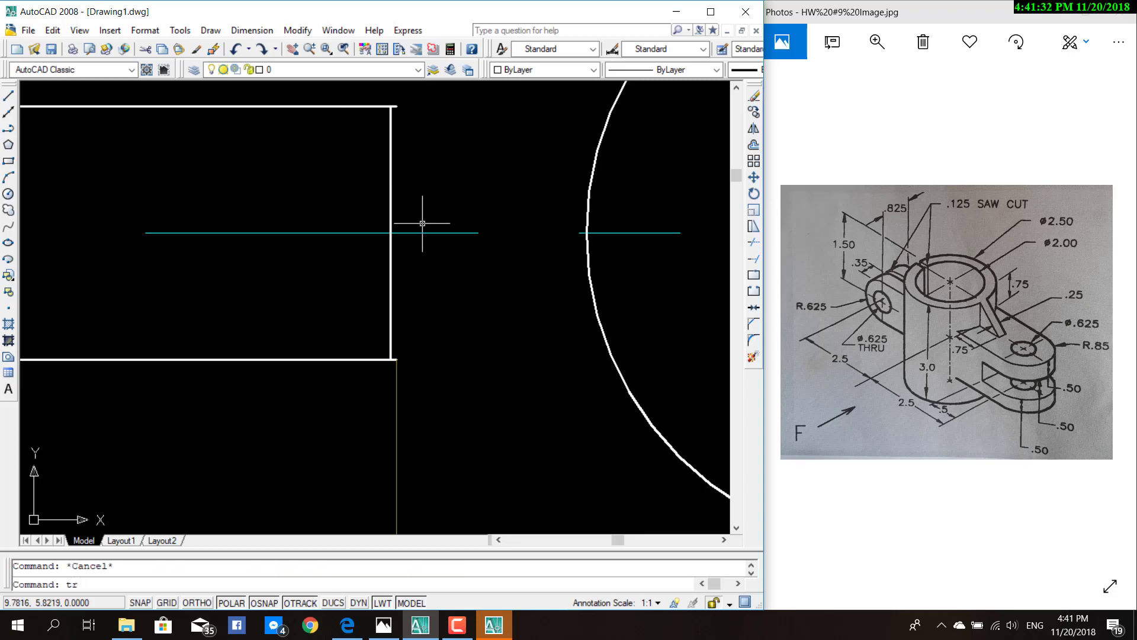
# Step: Trim the top line's overhang past the vertical line and erase the projection line below
pyautogui.press('Return')
pyautogui.press('Return')
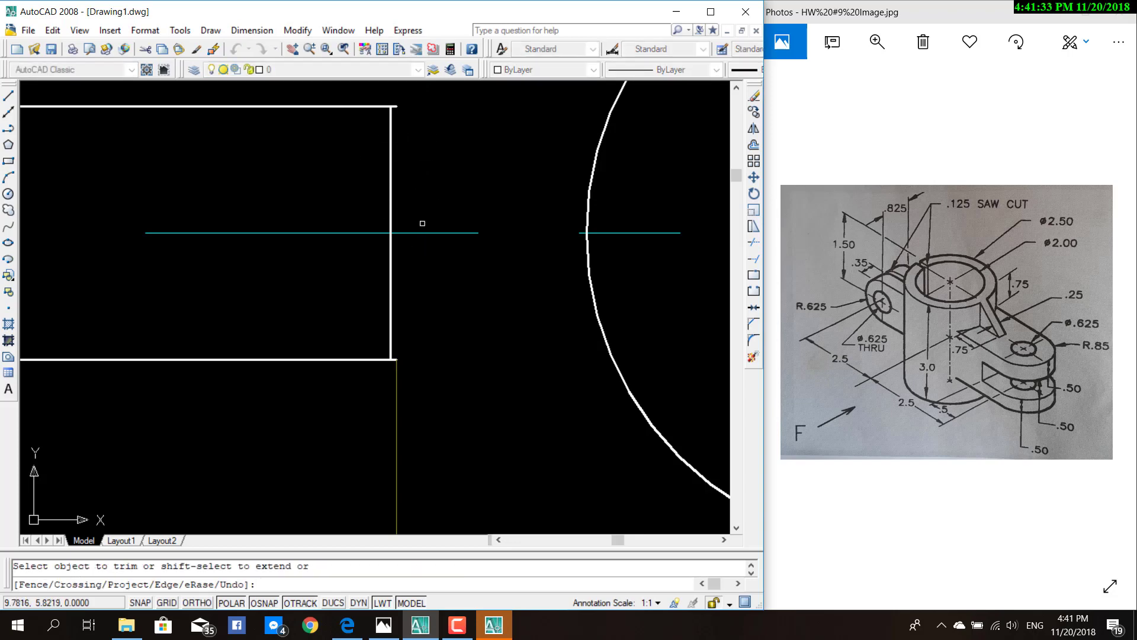
pyautogui.click(396, 105)
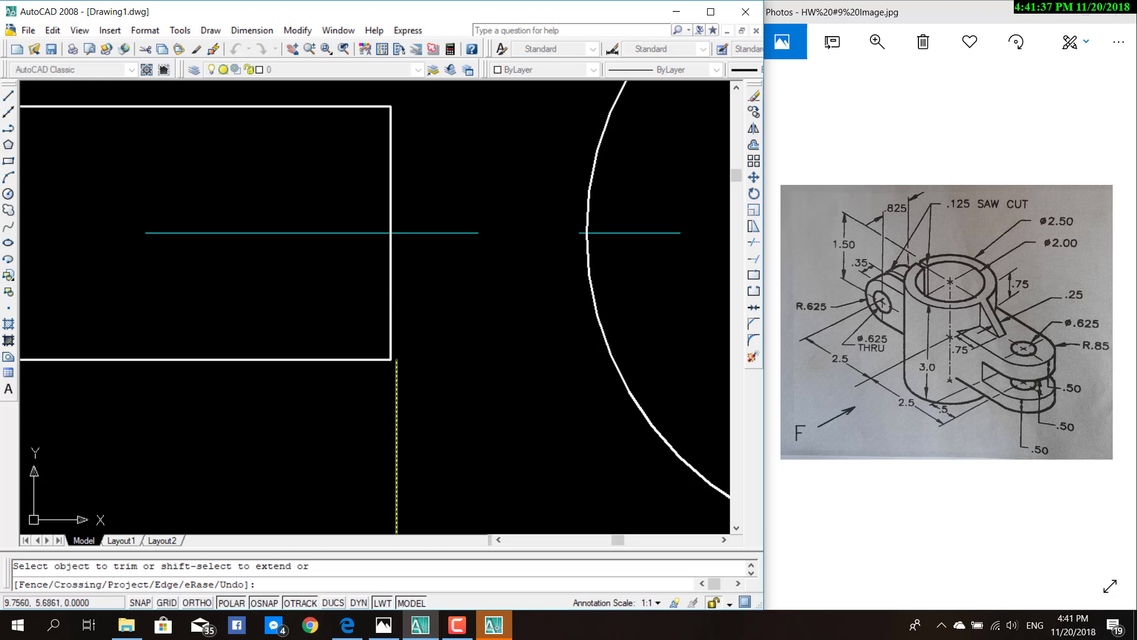
pyautogui.press('Return')
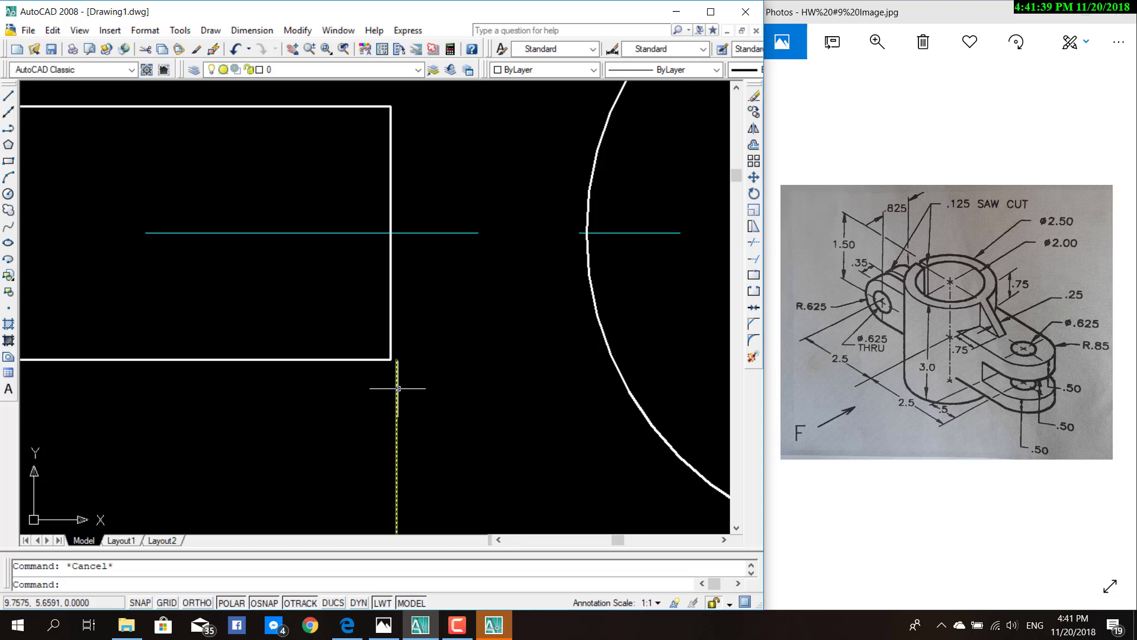
pyautogui.click(400, 389)
pyautogui.press('Delete')
# Step: Reframe both top and front views and select the front view's vertical centre line
pyautogui.scroll(-2, 406, 386)
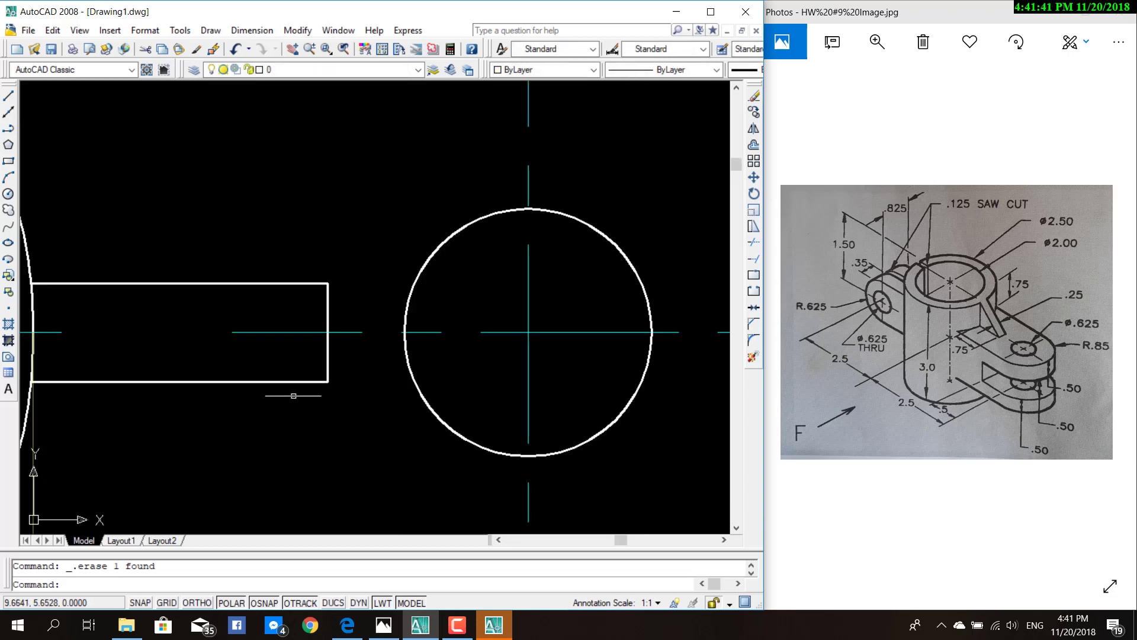
pyautogui.scroll(-2, 299, 397)
pyautogui.scroll(1, 440, 273)
pyautogui.scroll(-2, 440, 273)
pyautogui.scroll(-1, 414, 290)
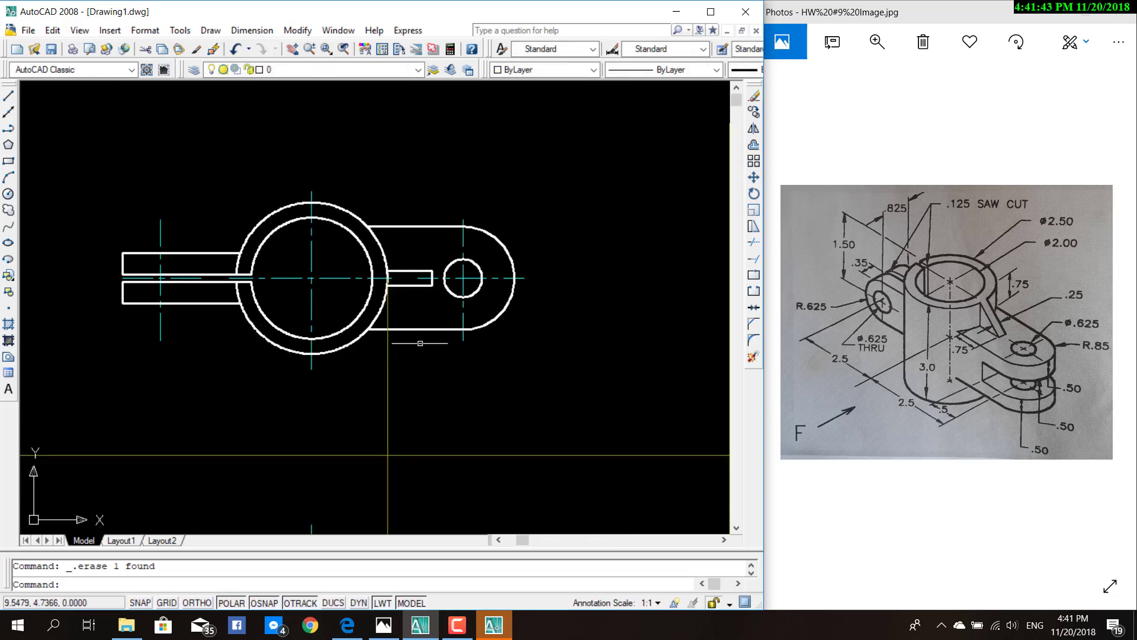
pyautogui.scroll(1, 395, 301)
pyautogui.scroll(3, 394, 275)
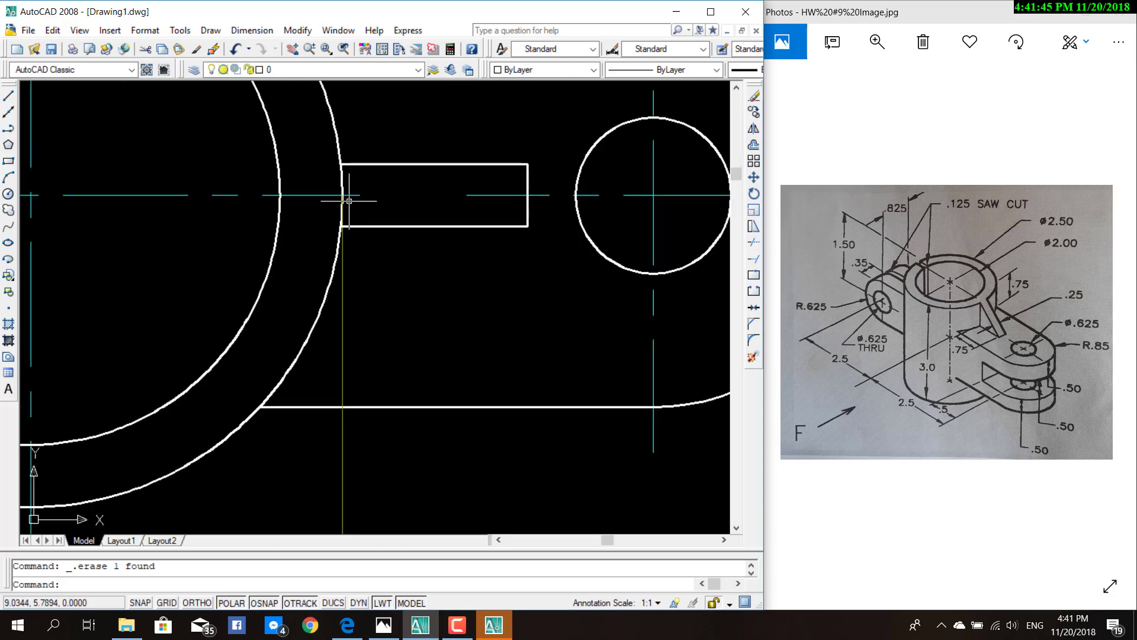
pyautogui.scroll(1, 414, 279)
pyautogui.moveTo(414, 279); pyautogui.dragTo(521, 414, button='middle')
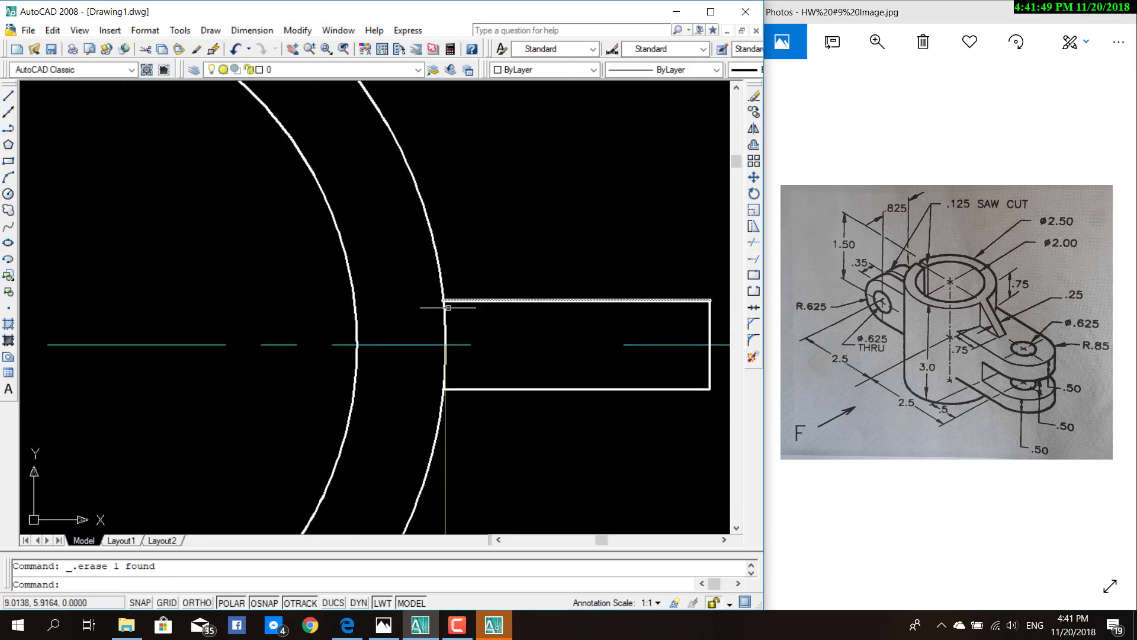
pyautogui.scroll(4, 445, 303)
pyautogui.scroll(3, 446, 303)
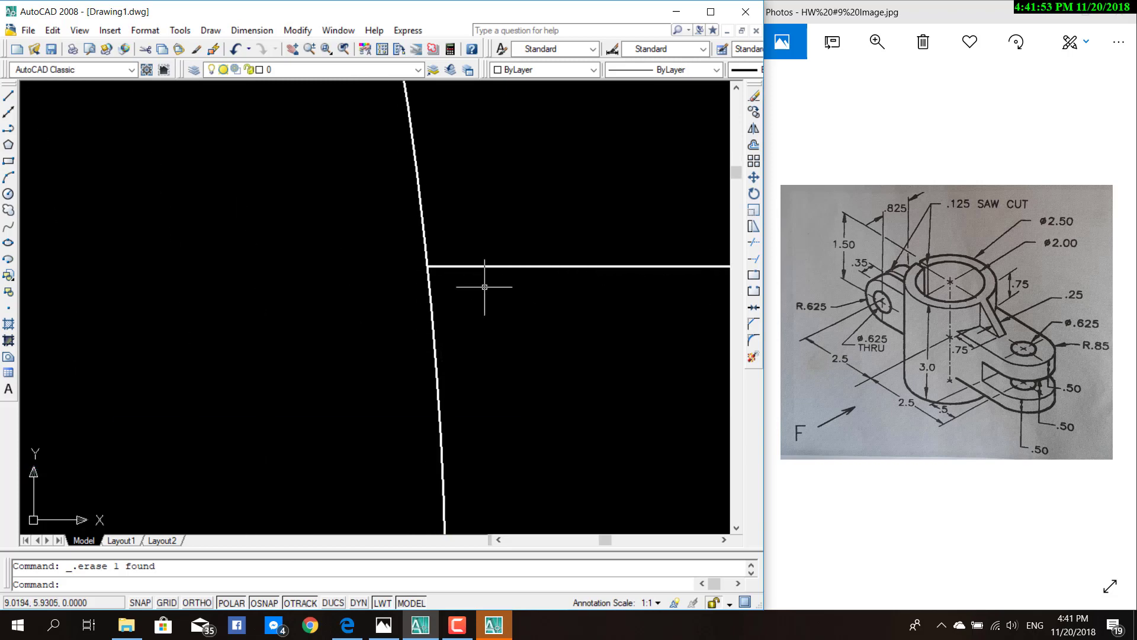
pyautogui.scroll(-1, 484, 287)
pyautogui.scroll(-2, 477, 326)
pyautogui.scroll(-2, 466, 325)
pyautogui.scroll(-2, 466, 324)
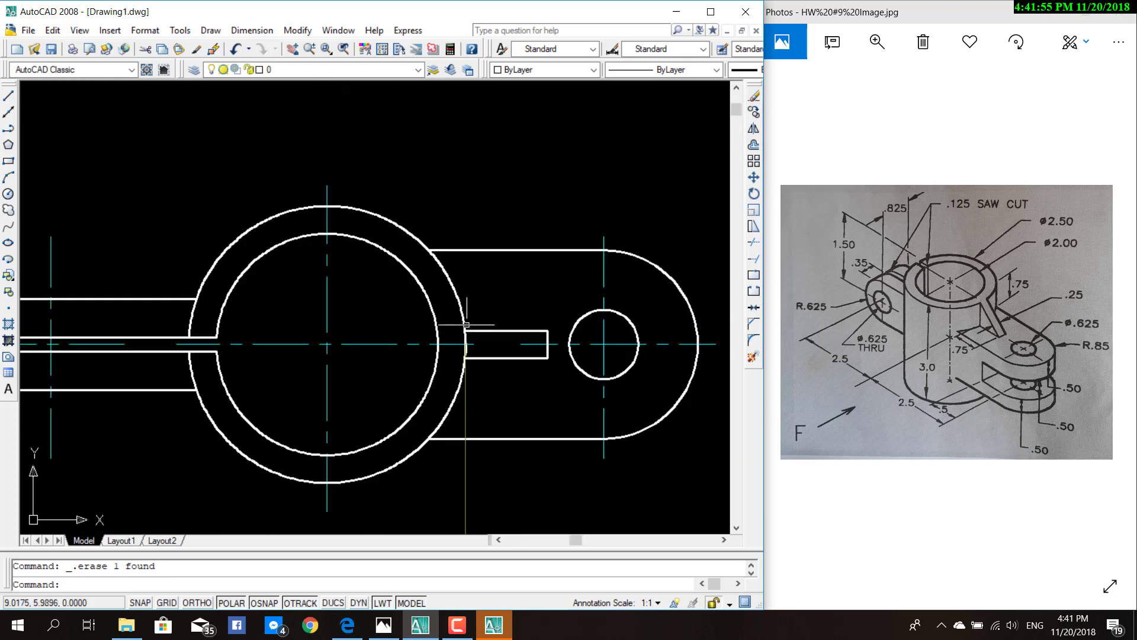
pyautogui.scroll(-2, 467, 324)
pyautogui.scroll(-2, 504, 308)
pyautogui.moveTo(610, 318); pyautogui.dragTo(521, 254, button='middle')
pyautogui.scroll(3, 520, 347)
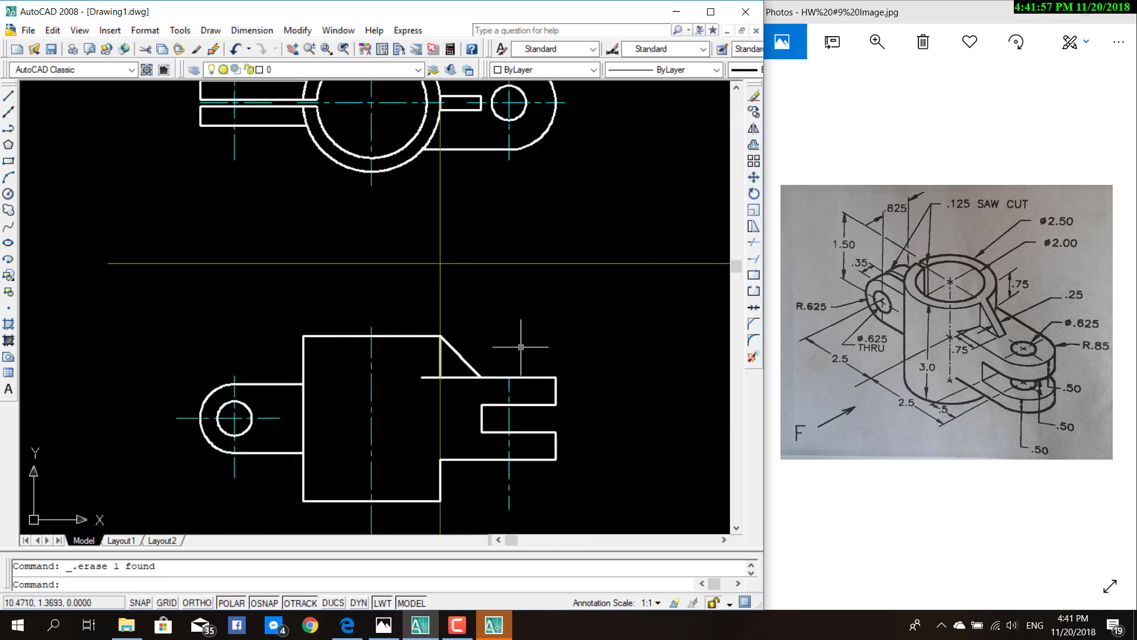
pyautogui.click(509, 380)
pyautogui.click(509, 377)
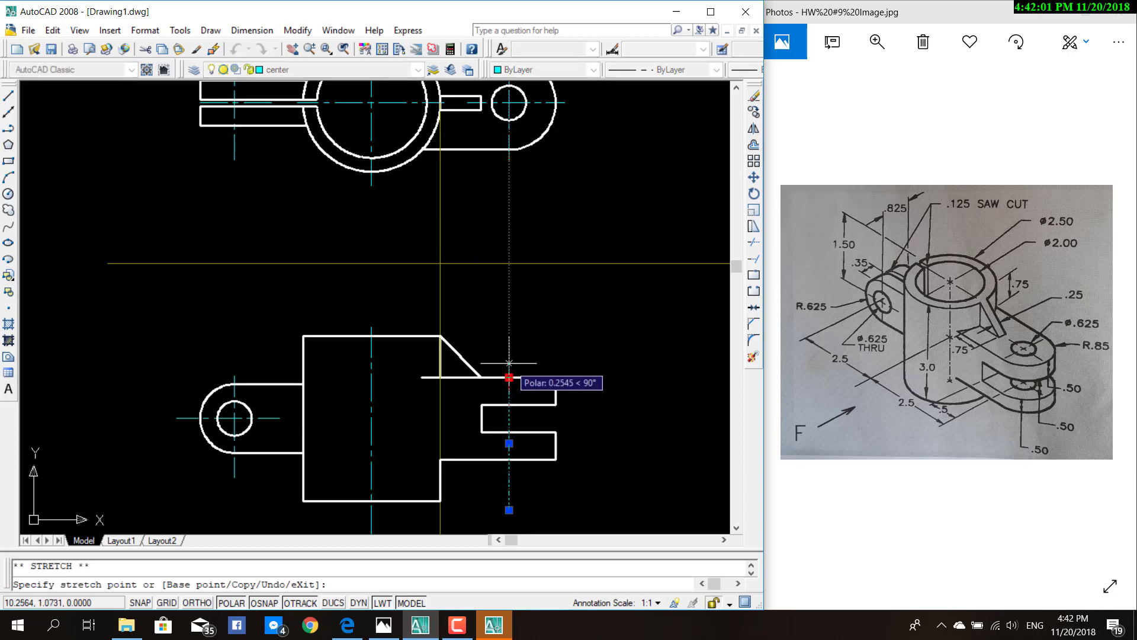
pyautogui.press('Escape')
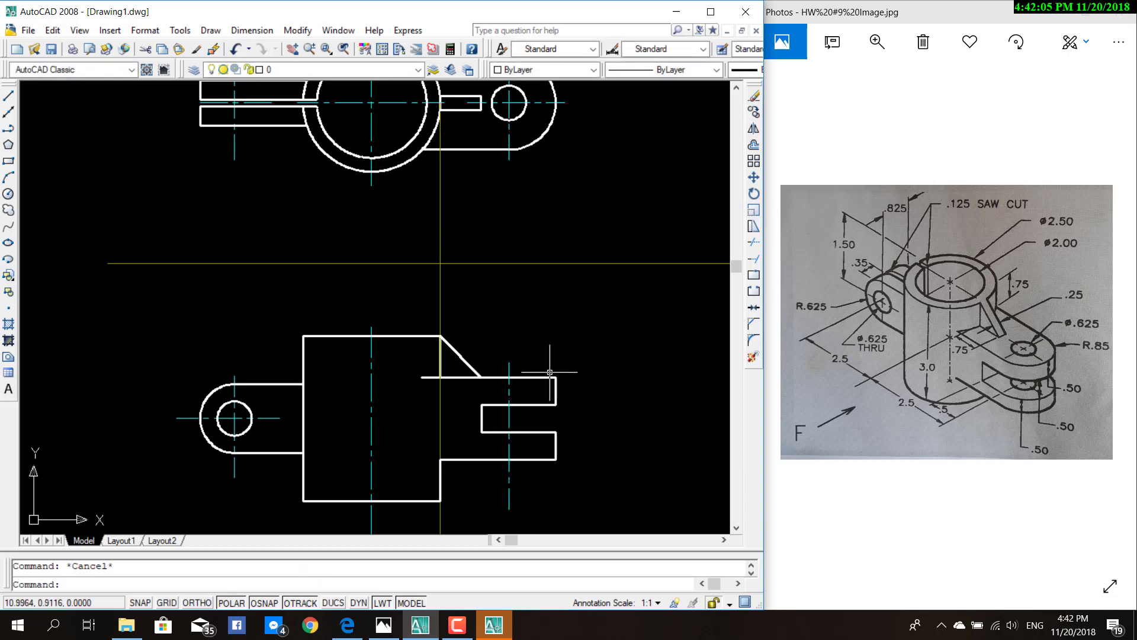
pyautogui.scroll(-2, 508, 313)
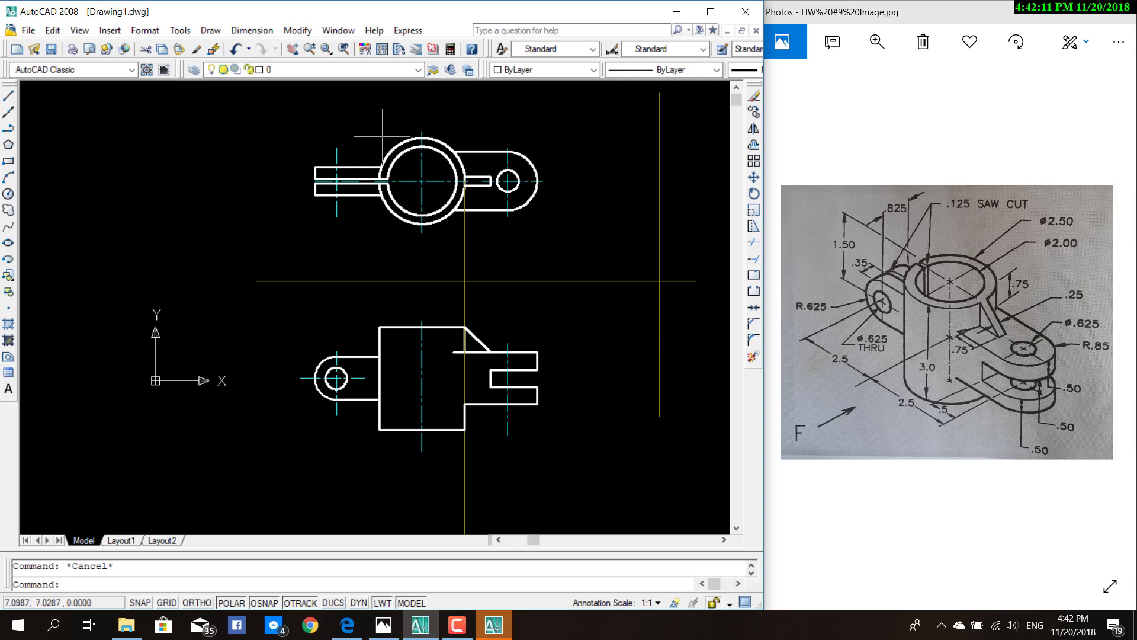
# Step: Make Hidden the current layer and draw hidden lines through the upper prong
pyautogui.click(417, 69)
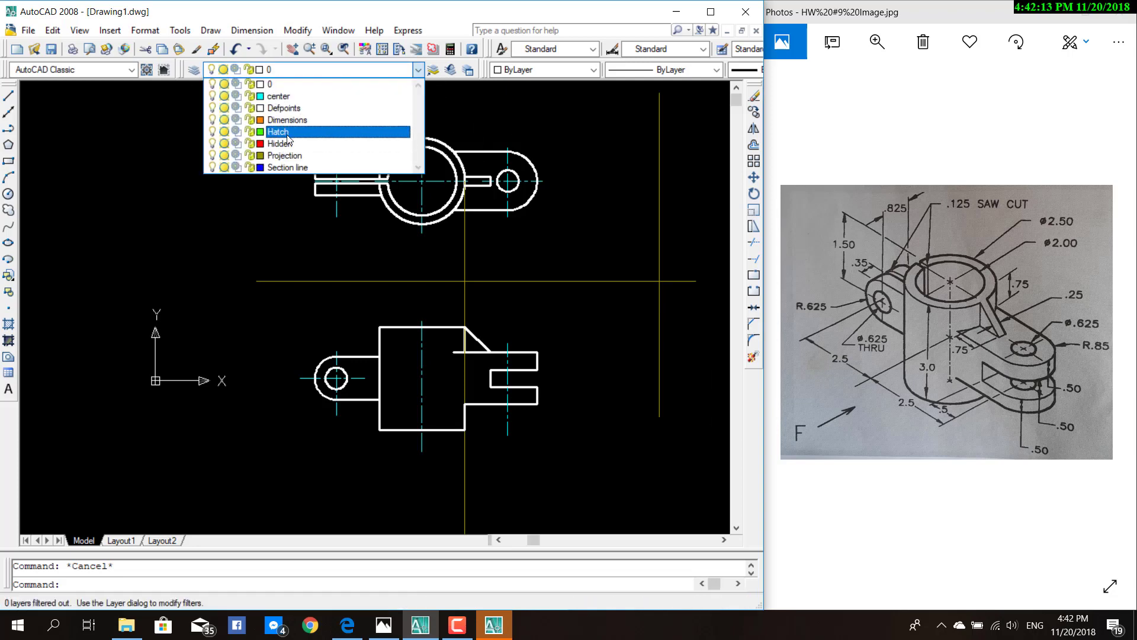
pyautogui.click(331, 132)
pyautogui.click(8, 95)
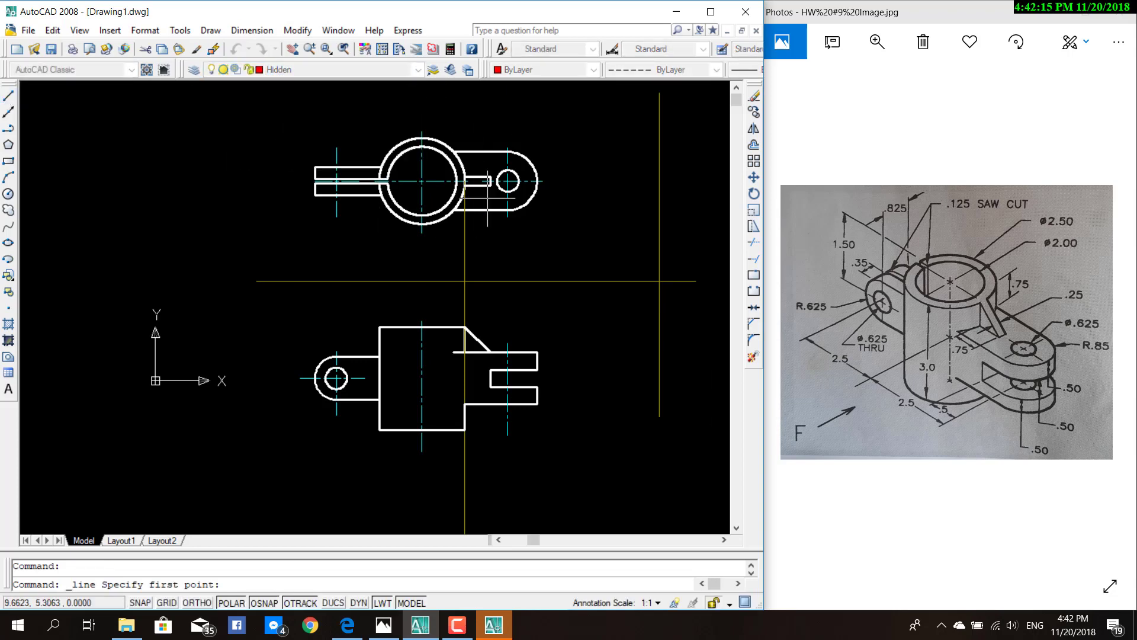
pyautogui.click(519, 353)
pyautogui.click(519, 369)
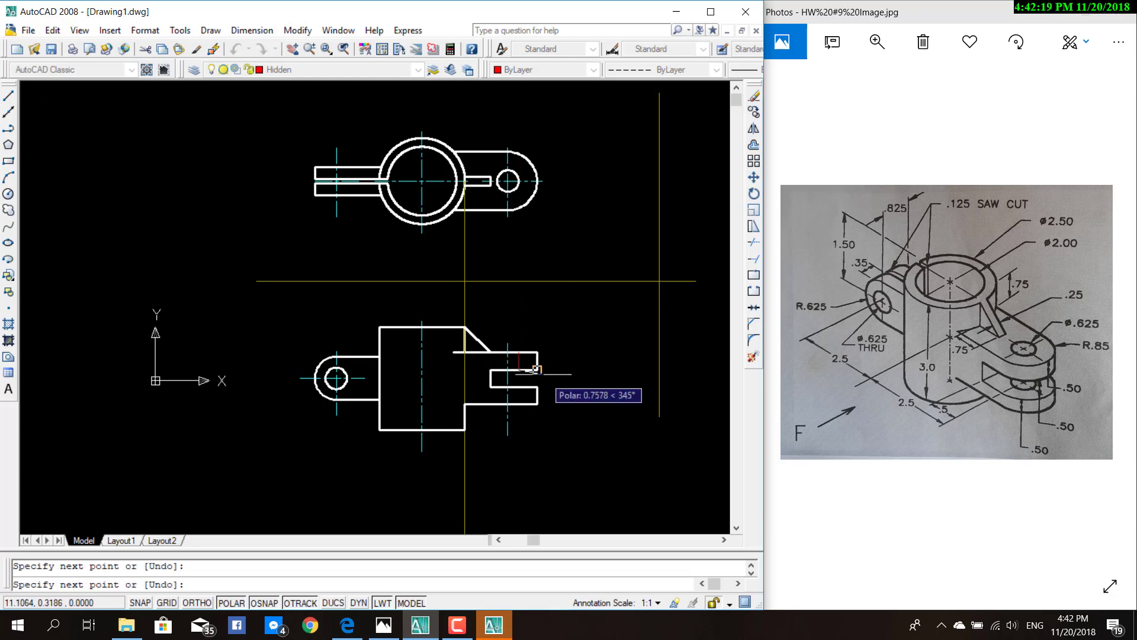
pyautogui.press('Escape')
pyautogui.click(9, 95)
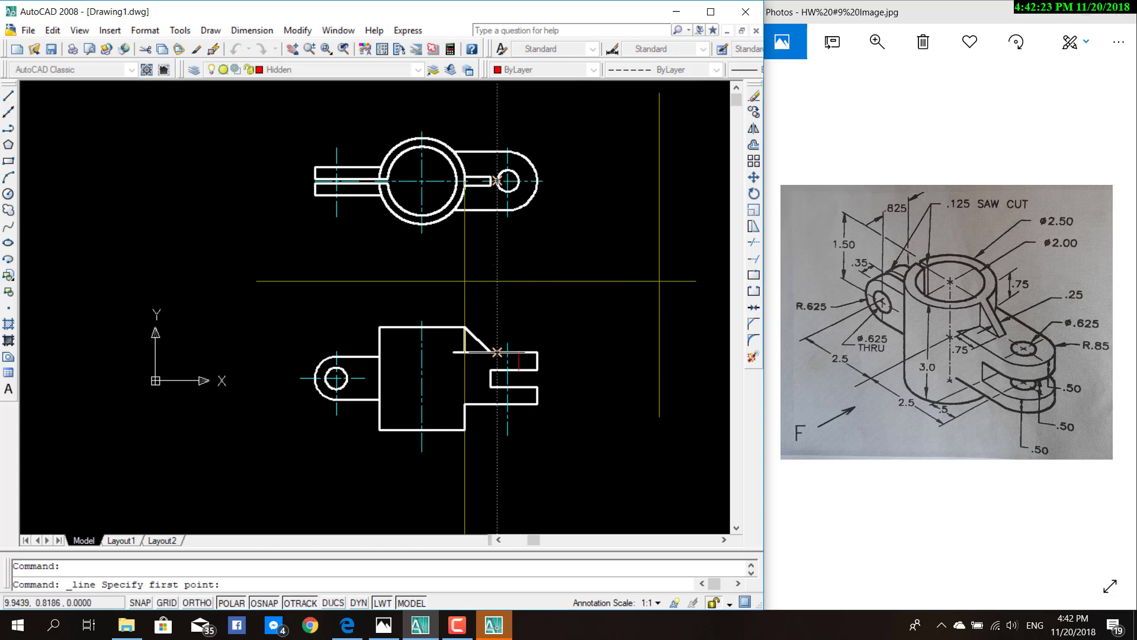
pyautogui.click(497, 369)
pyautogui.press('Escape')
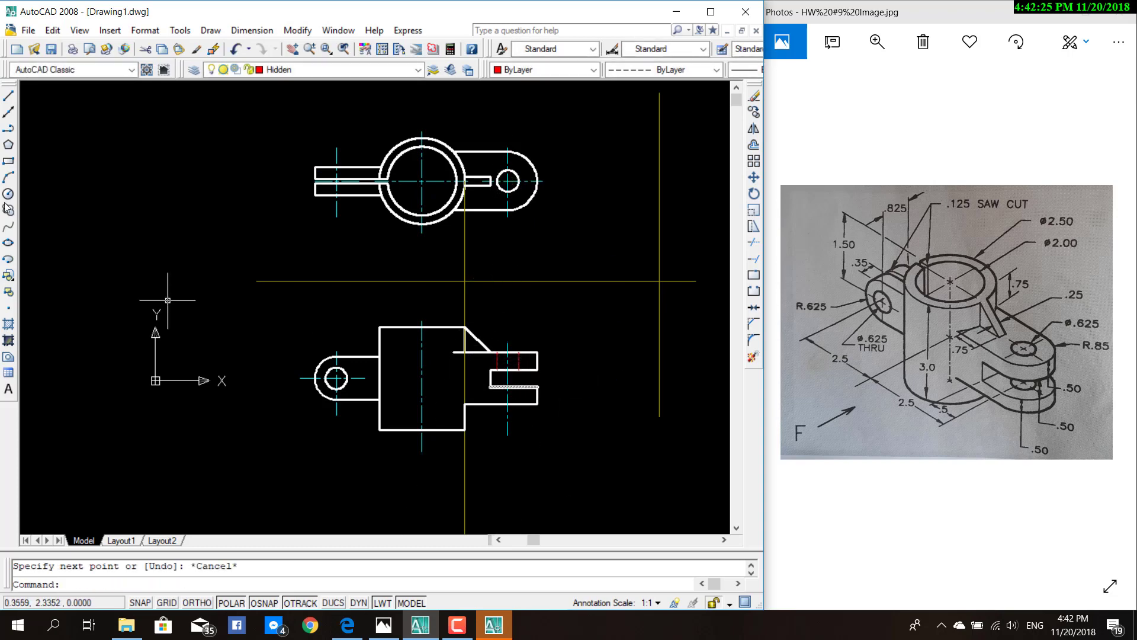
# Step: Draw hidden lines through the lower prong, one extending down to the bottom edge
pyautogui.click(8, 94)
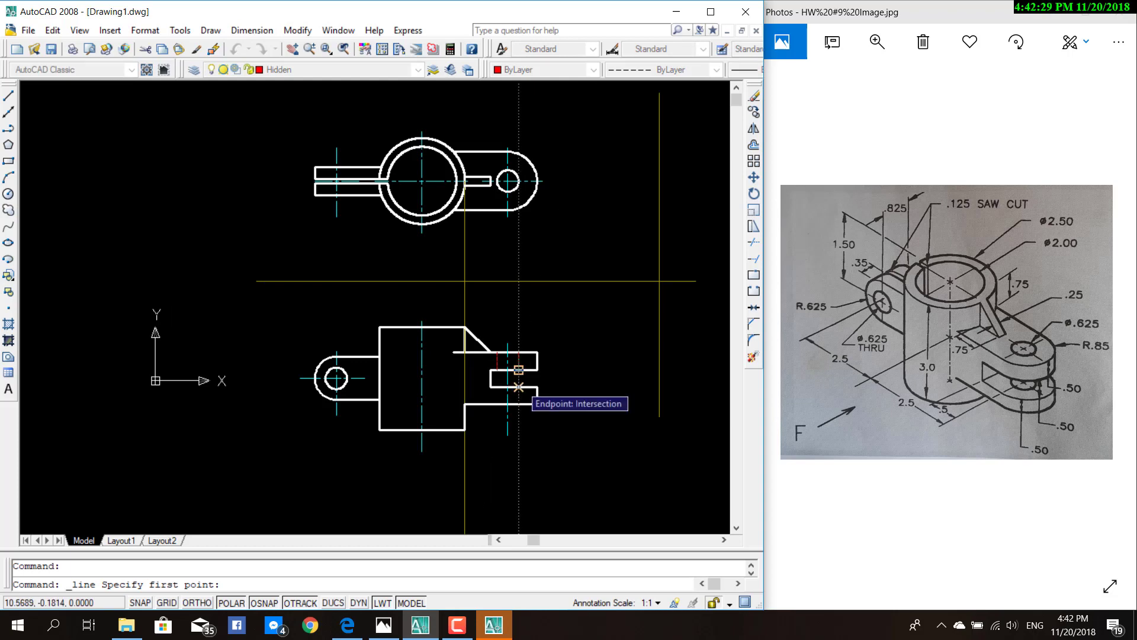
pyautogui.click(519, 388)
pyautogui.click(519, 403)
pyautogui.press('Escape')
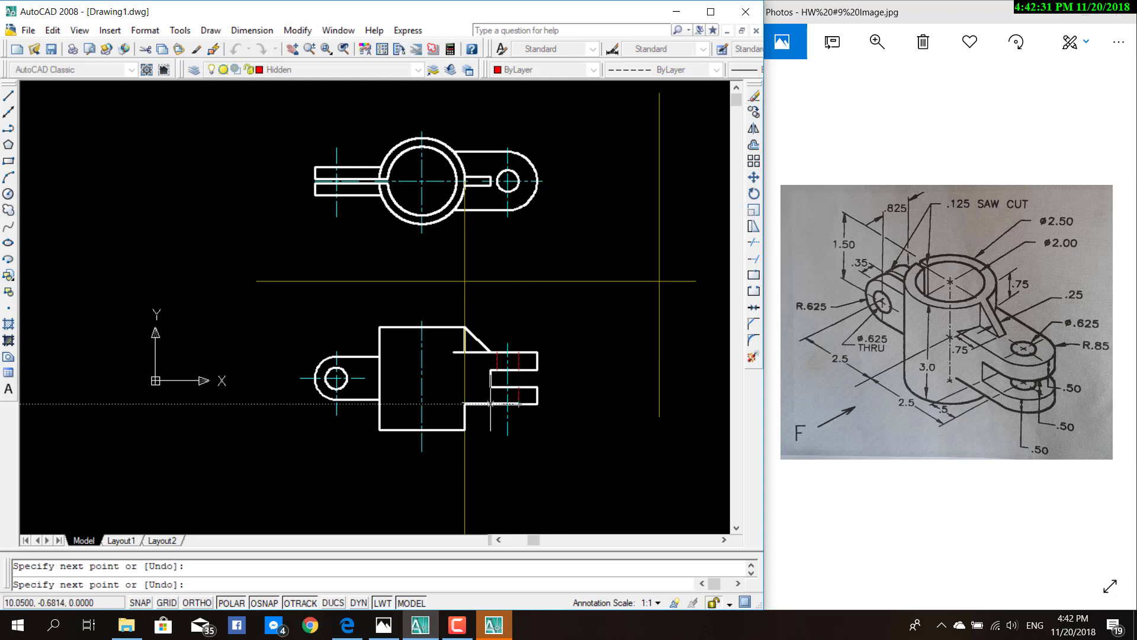
pyautogui.click(9, 96)
pyautogui.scroll(5, 520, 393)
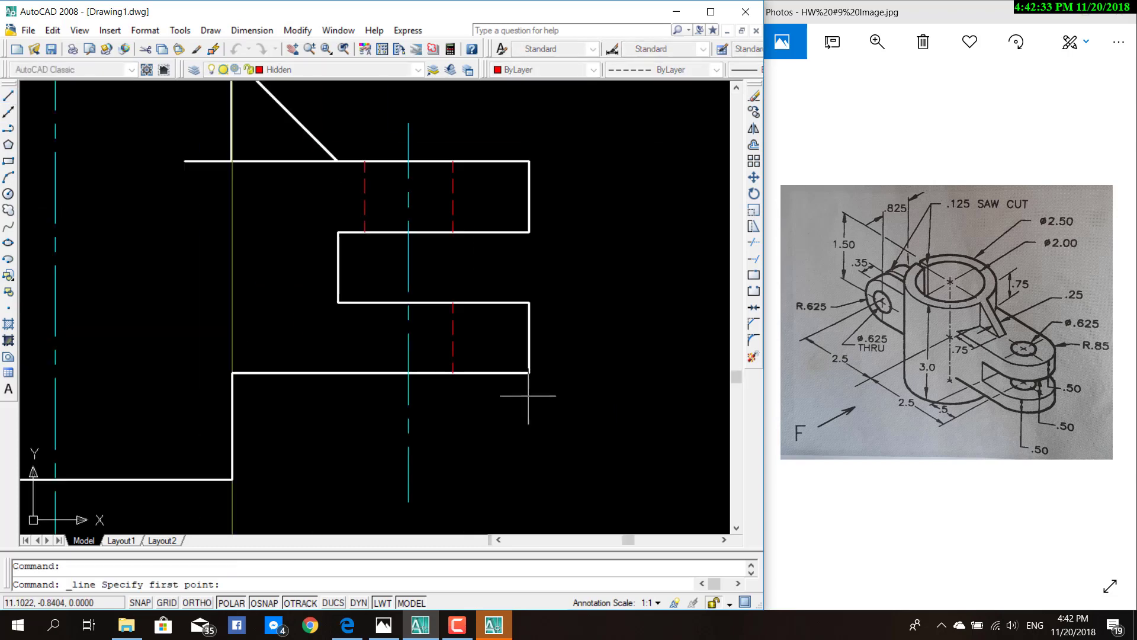
pyautogui.scroll(2, 361, 255)
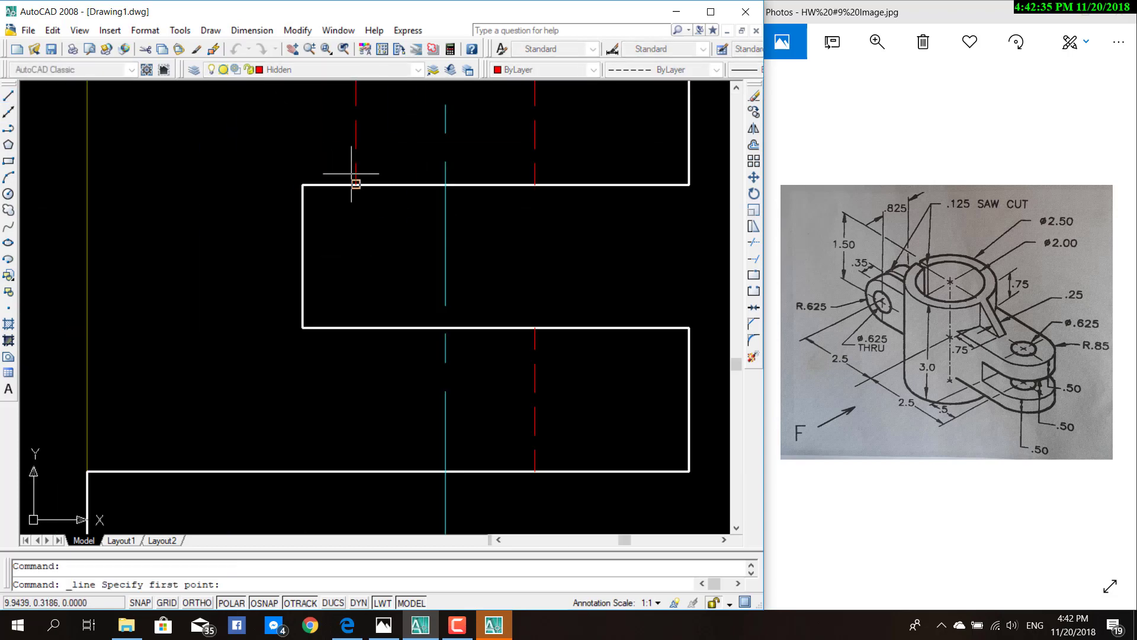
pyautogui.click(355, 327)
pyautogui.click(355, 471)
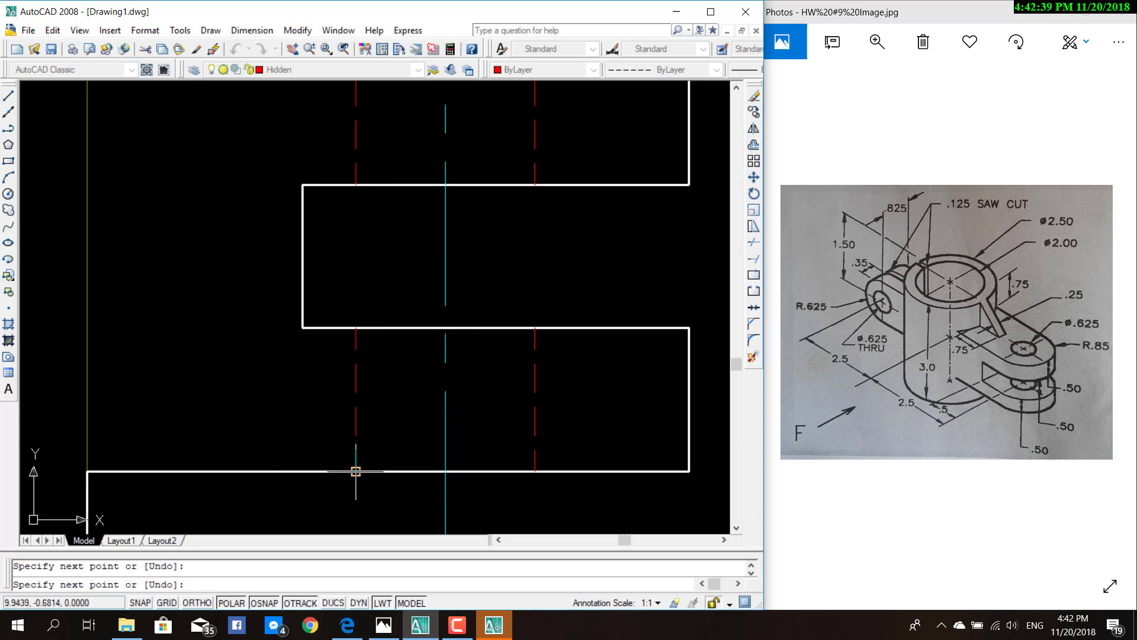
pyautogui.press('Escape')
pyautogui.scroll(-8, 385, 344)
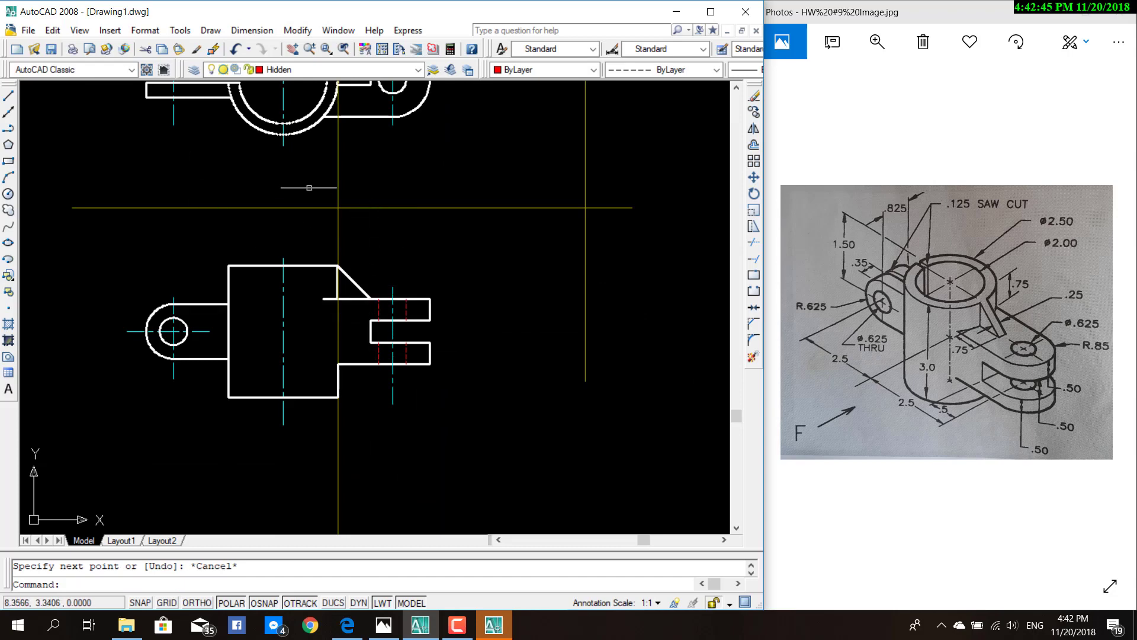
pyautogui.click(8, 96)
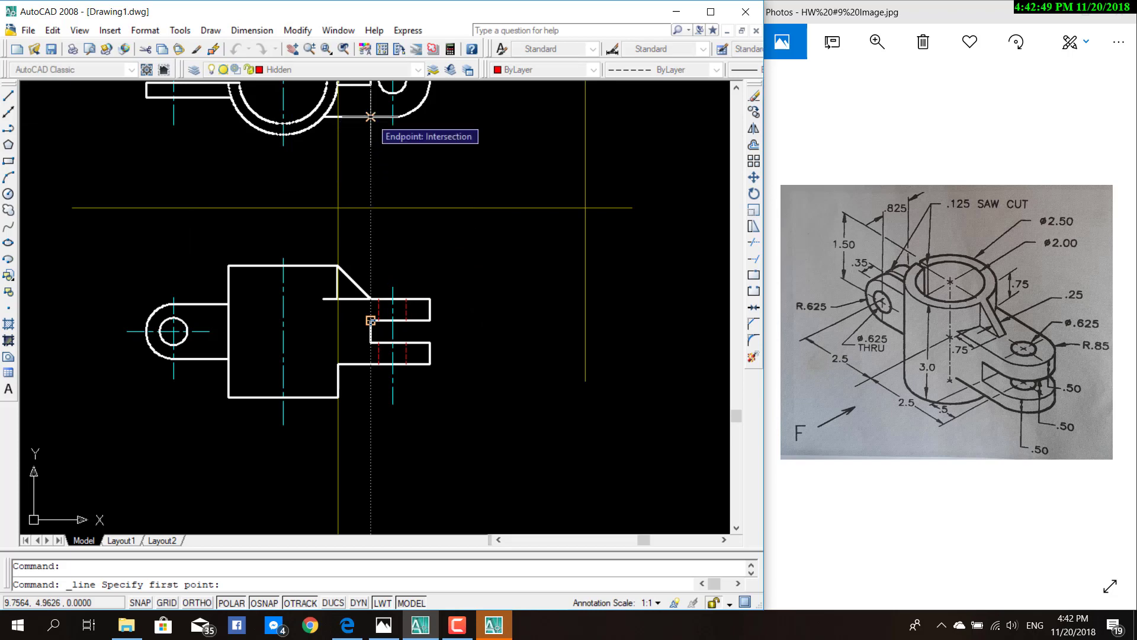
pyautogui.click(371, 116)
pyautogui.moveTo(363, 104); pyautogui.dragTo(307, 169, button='middle')
pyautogui.scroll(2, 378, 331)
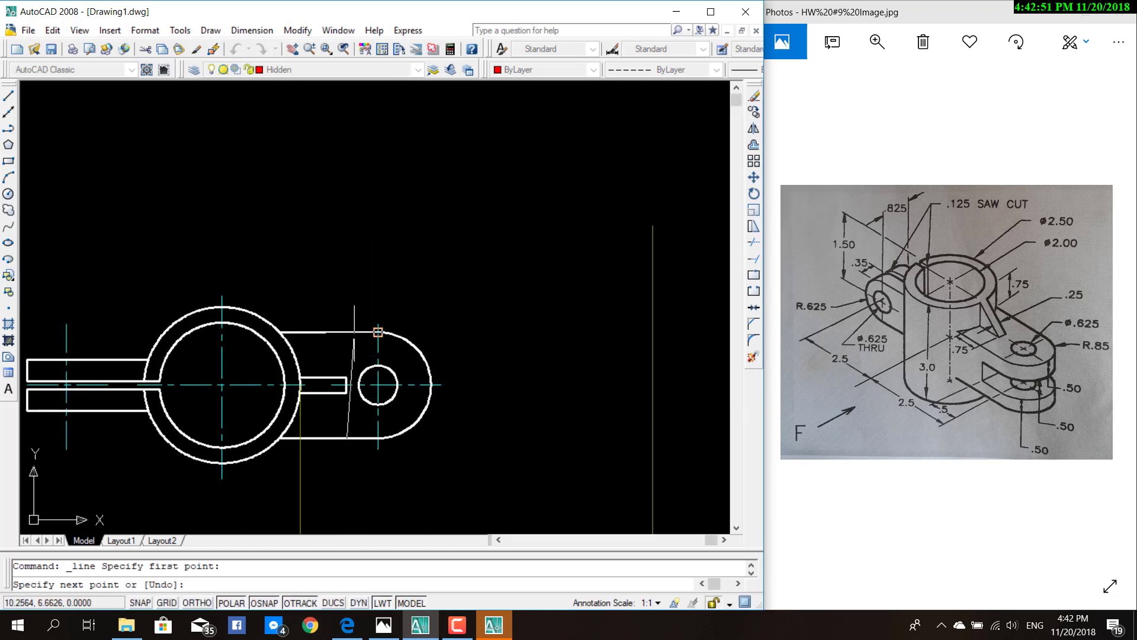
pyautogui.click(358, 331)
pyautogui.scroll(1, 357, 340)
pyautogui.scroll(2, 357, 342)
pyautogui.scroll(2, 357, 344)
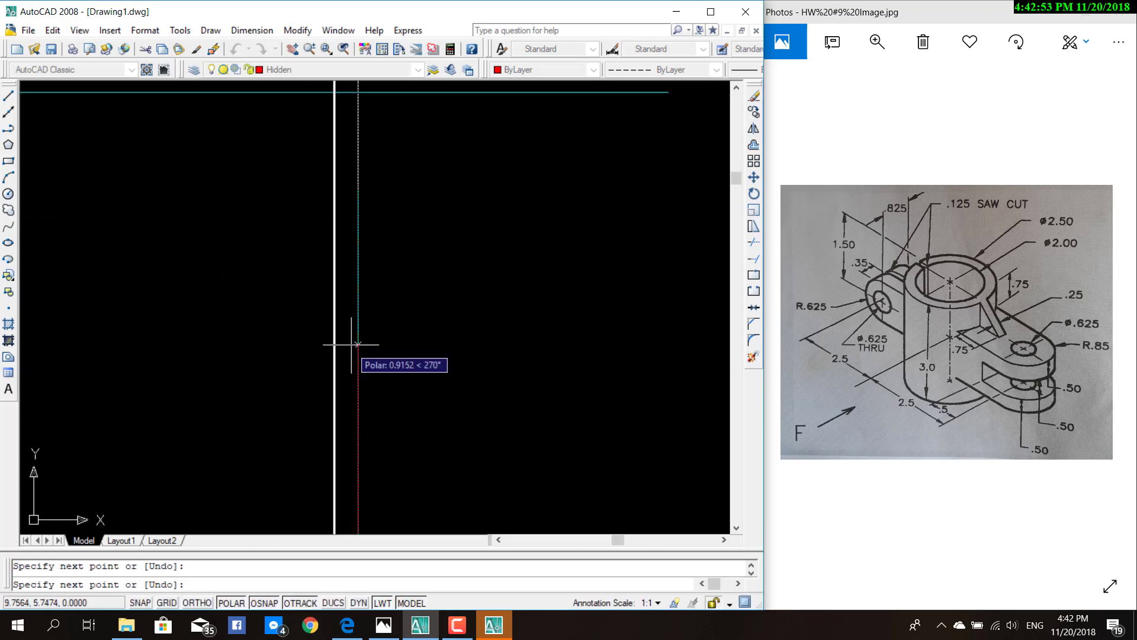
pyautogui.scroll(-3, 357, 344)
pyautogui.press('Escape')
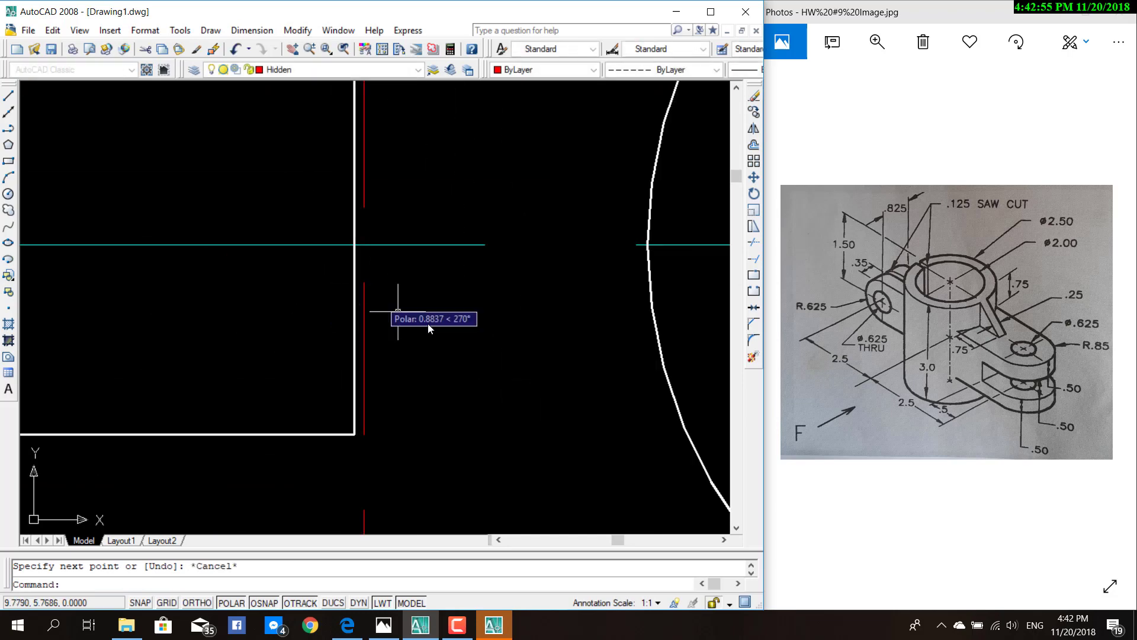
pyautogui.scroll(-2, 421, 338)
pyautogui.scroll(2, 408, 308)
pyautogui.scroll(1, 456, 317)
pyautogui.scroll(-3, 456, 347)
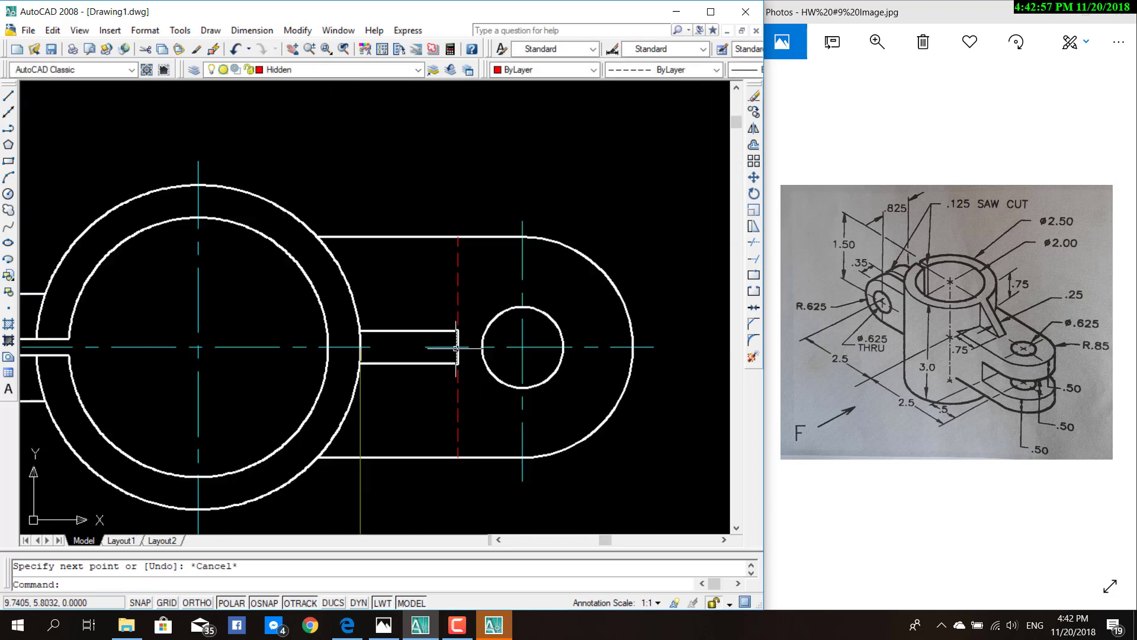
pyautogui.scroll(-2, 456, 348)
pyautogui.scroll(-5, 524, 444)
pyautogui.scroll(1, 160, 282)
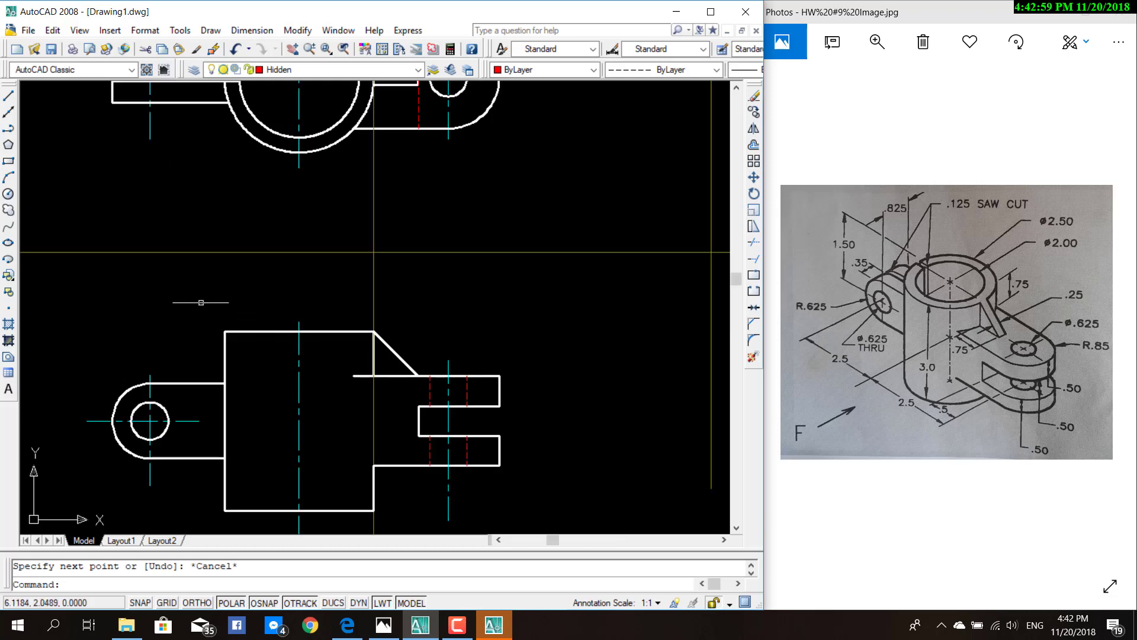
pyautogui.scroll(1, 160, 282)
pyautogui.scroll(1, 160, 282)
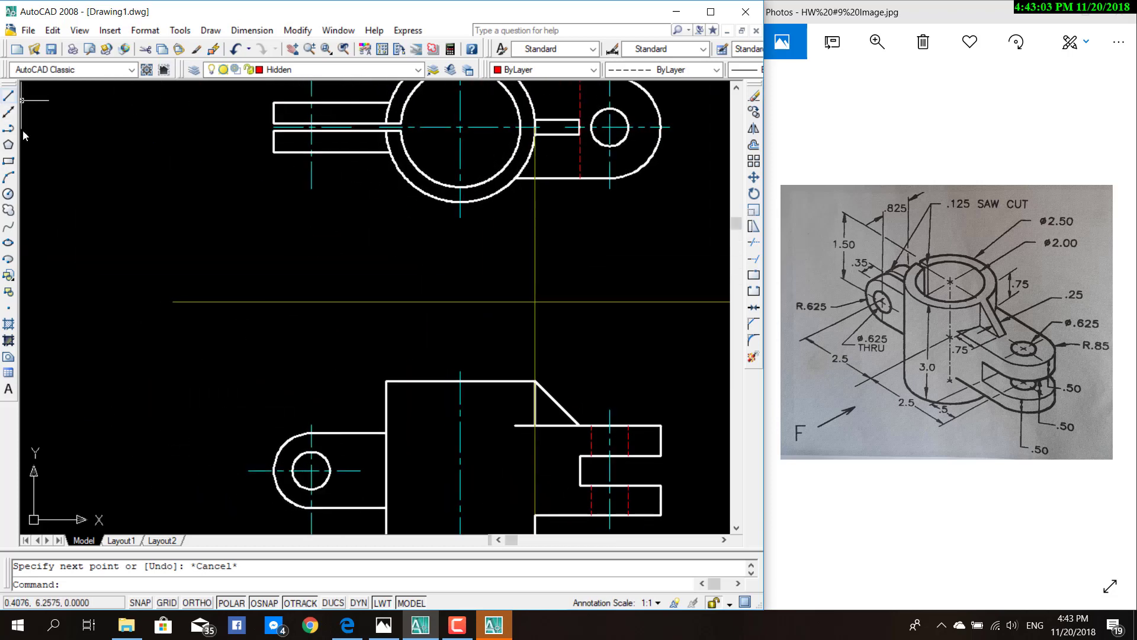
# Step: Draw a dashed hidden line across the lug's lower arm, abandoning a second attempt
pyautogui.click(9, 96)
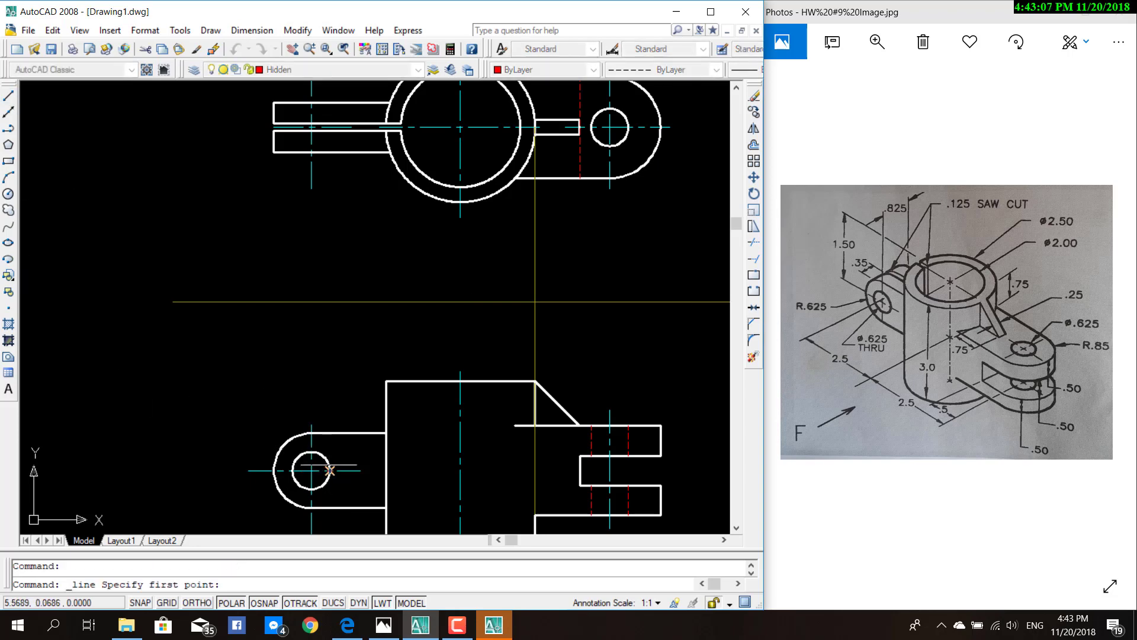
pyautogui.click(330, 151)
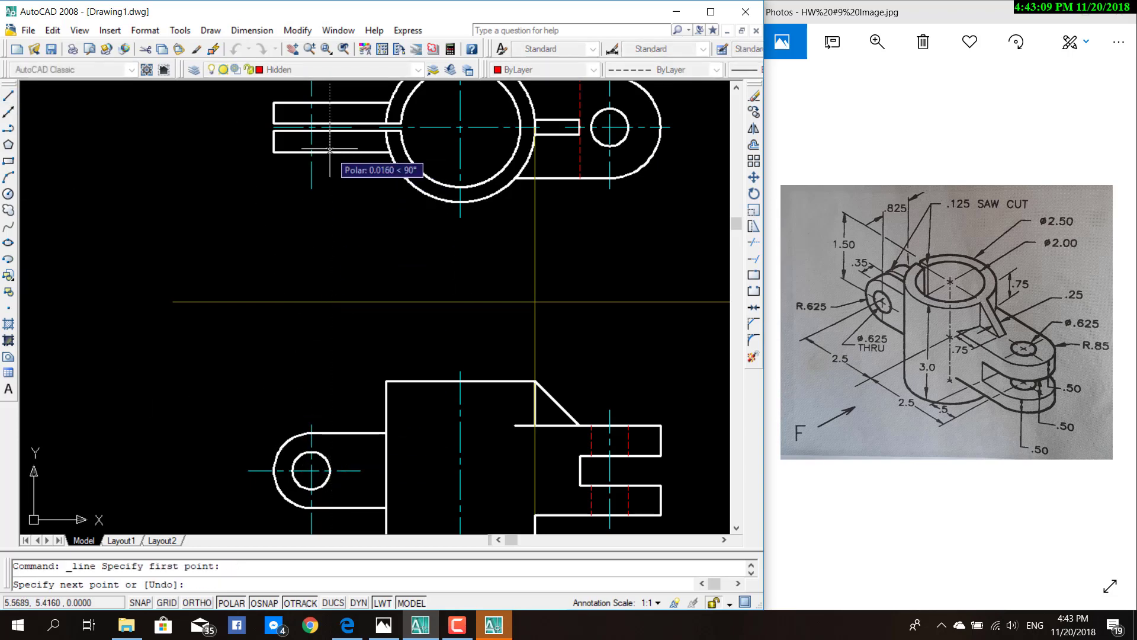
pyautogui.click(330, 131)
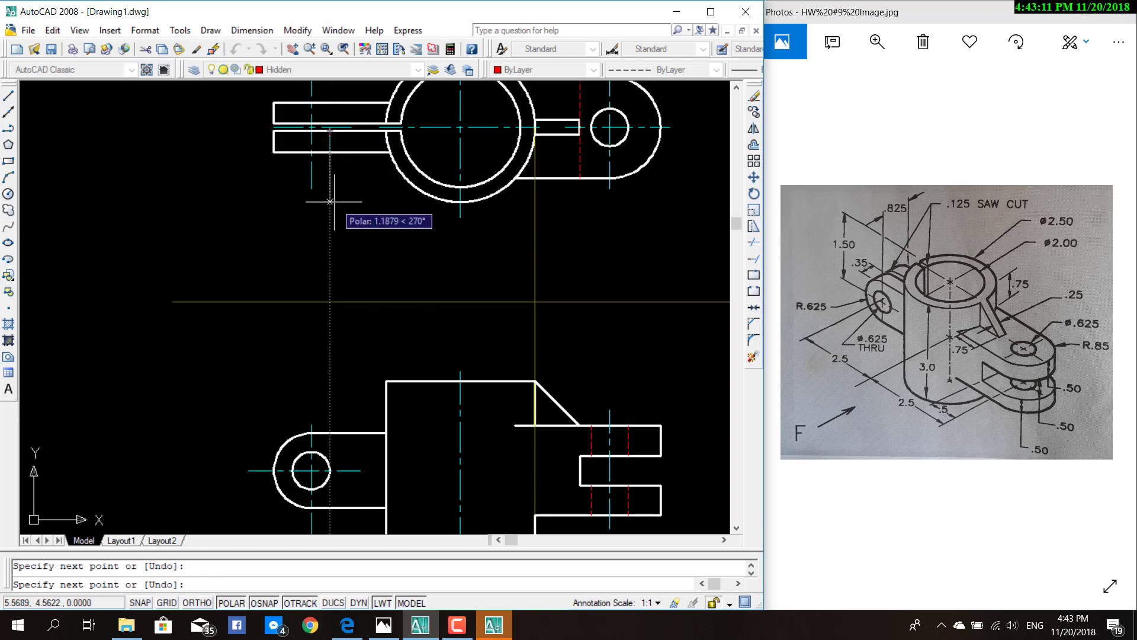
pyautogui.press('Escape')
pyautogui.click(10, 95)
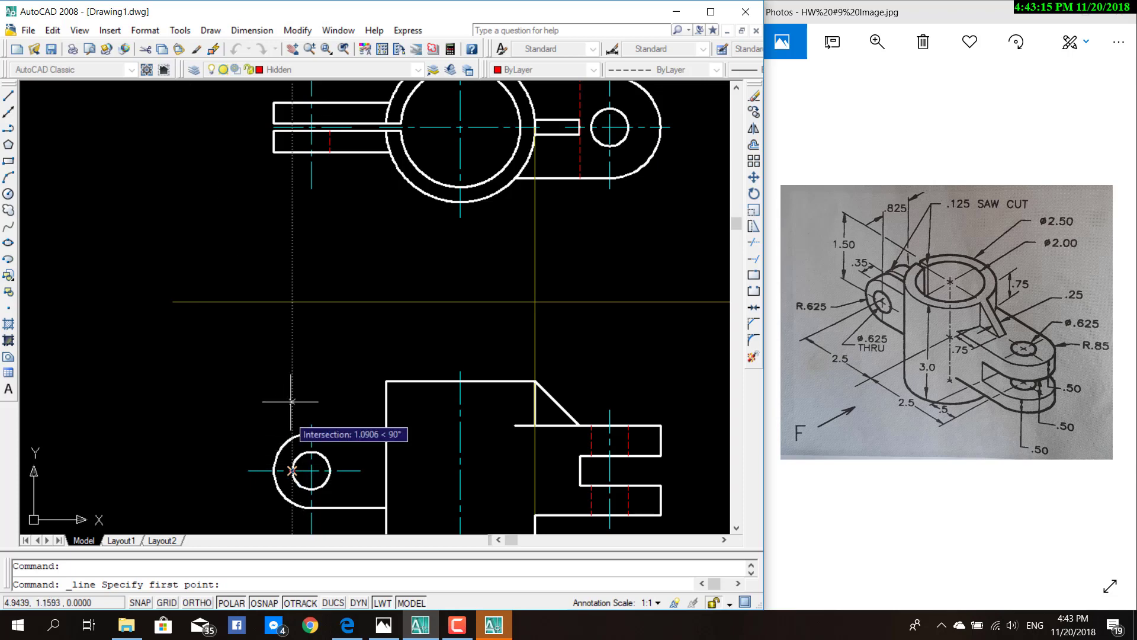
pyautogui.click(292, 152)
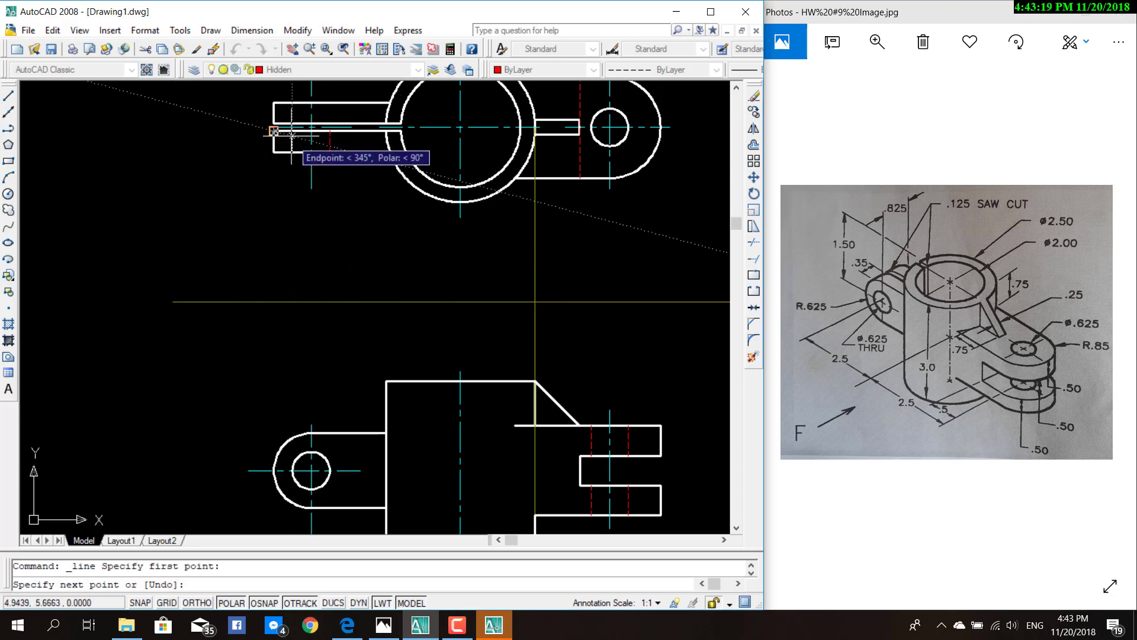
pyautogui.scroll(3, 290, 135)
pyautogui.scroll(3, 295, 125)
pyautogui.scroll(-3, 295, 125)
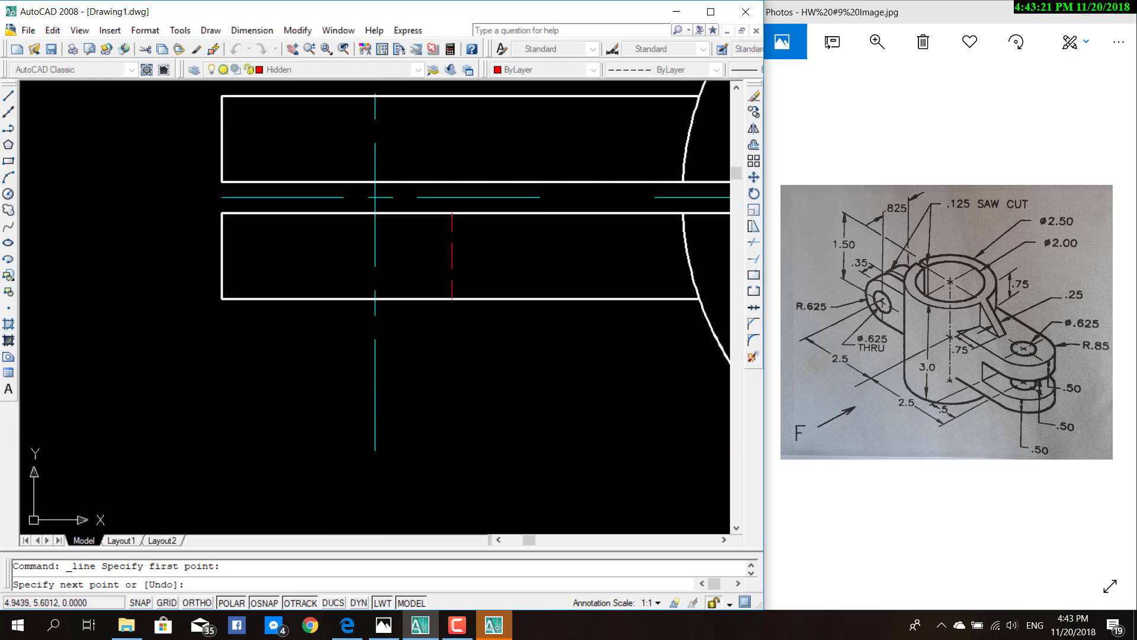
pyautogui.press('Escape')
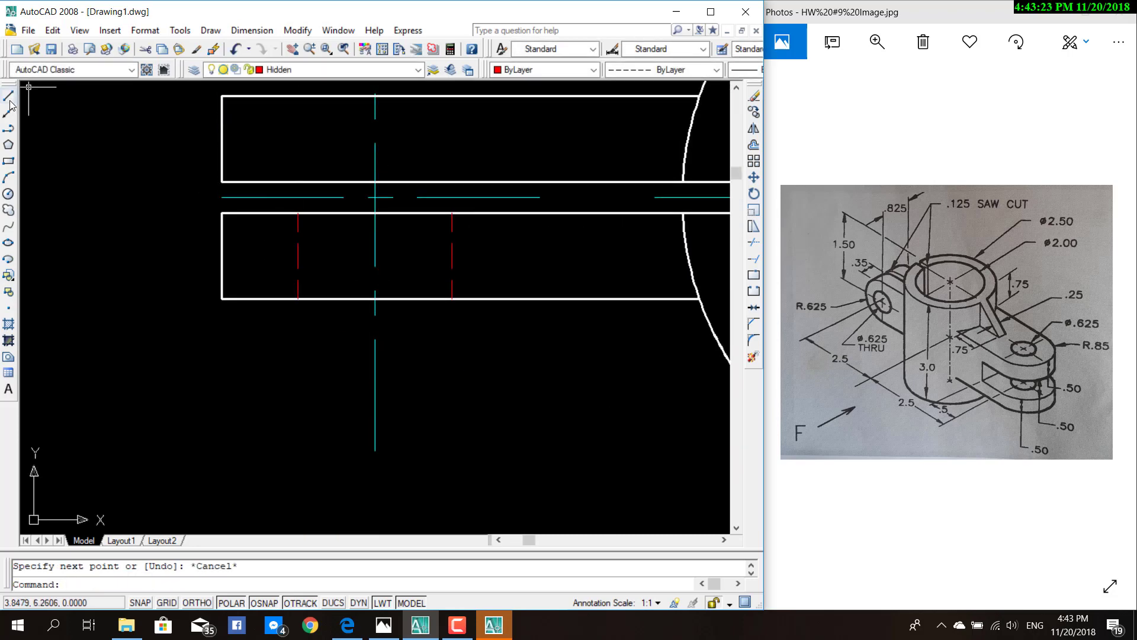
# Step: Draw two vertical hidden lines from the upper arm's inner edge to its outer edge
pyautogui.click(9, 97)
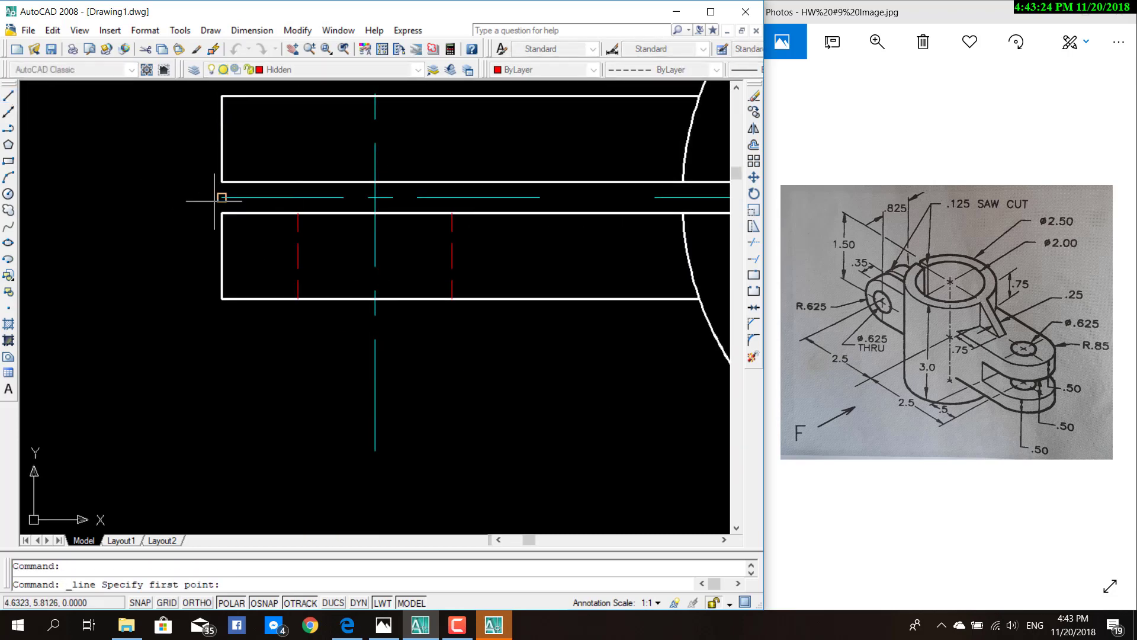
pyautogui.click(298, 212)
pyautogui.click(298, 95)
pyautogui.press('Escape')
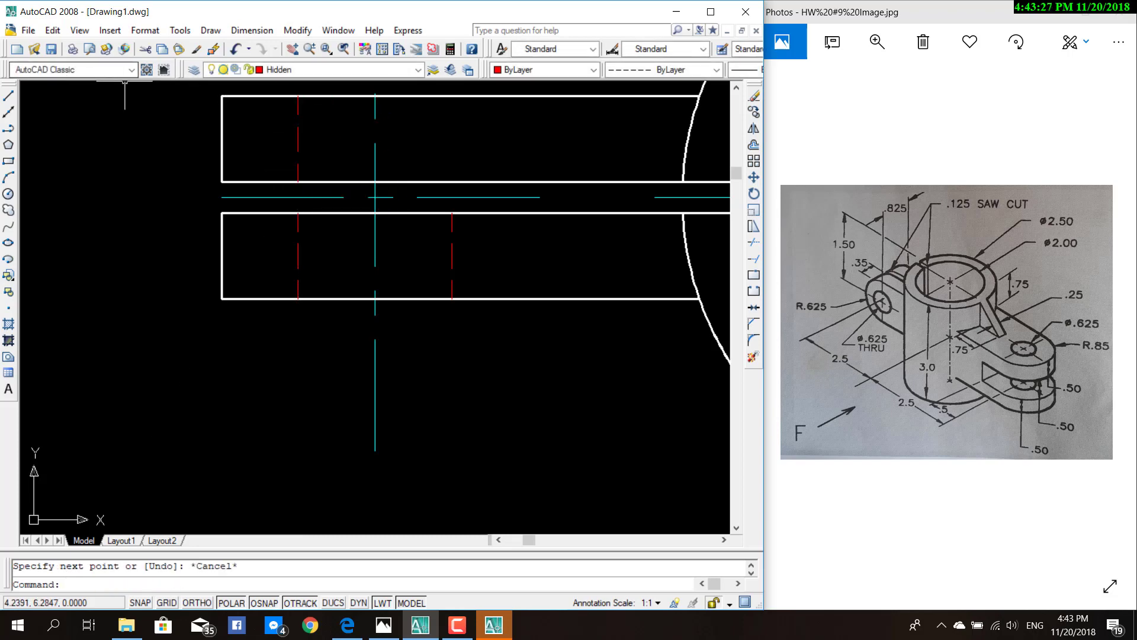
pyautogui.click(9, 96)
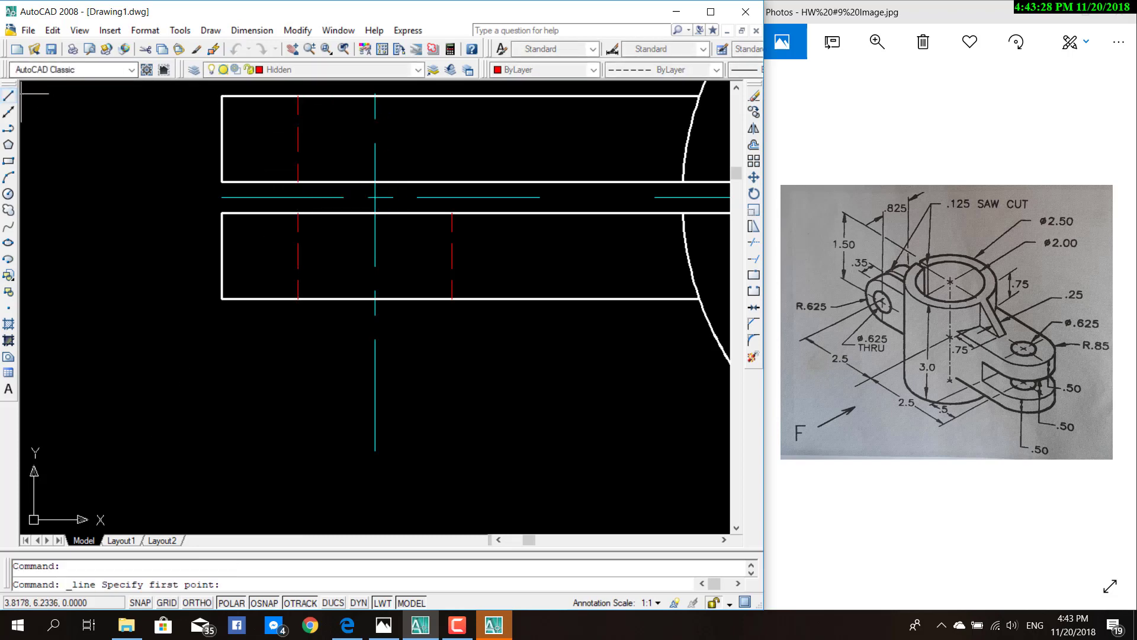
pyautogui.click(452, 213)
pyautogui.click(451, 95)
pyautogui.press('Escape')
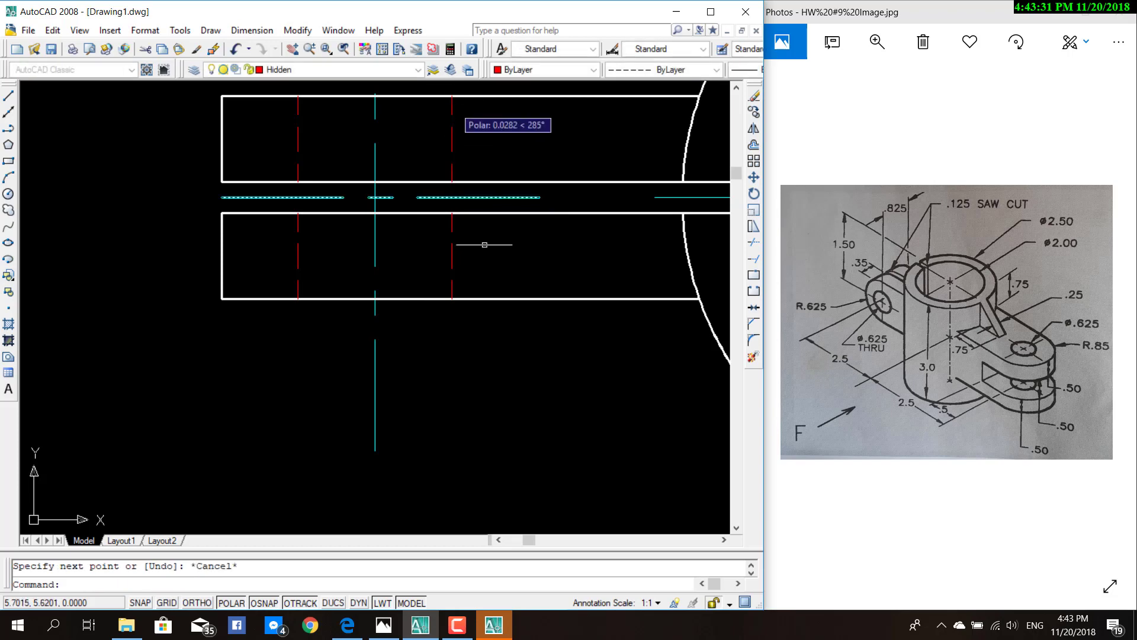
pyautogui.scroll(-3, 483, 243)
pyautogui.scroll(-2, 538, 330)
pyautogui.scroll(1, 591, 390)
pyautogui.scroll(1, 591, 390)
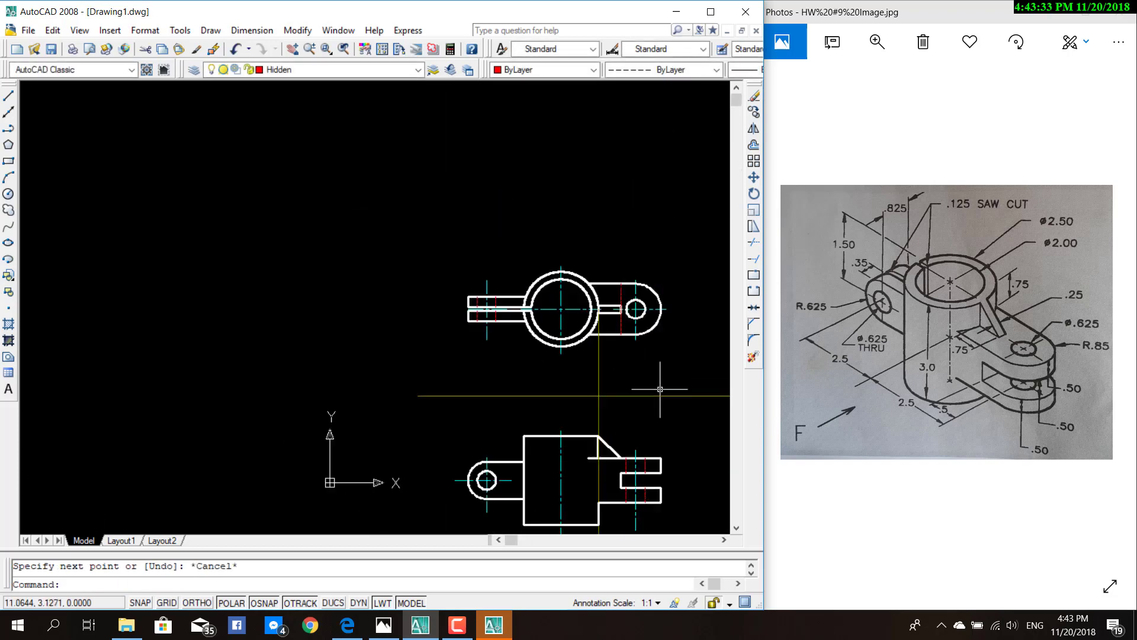
pyautogui.scroll(-2, 568, 305)
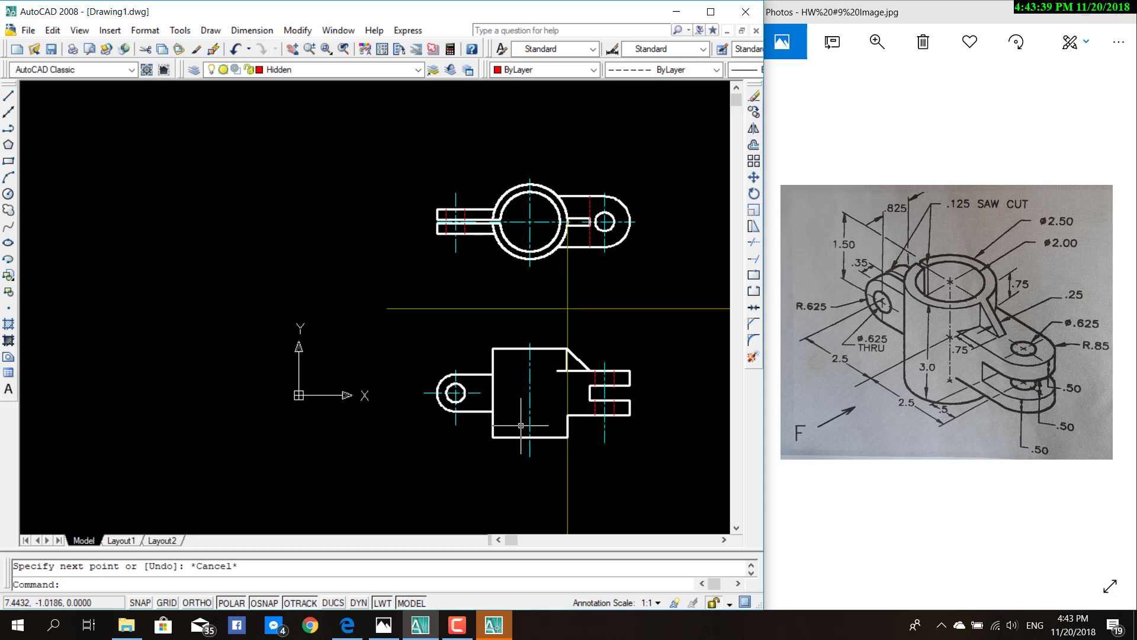
pyautogui.scroll(2, 521, 209)
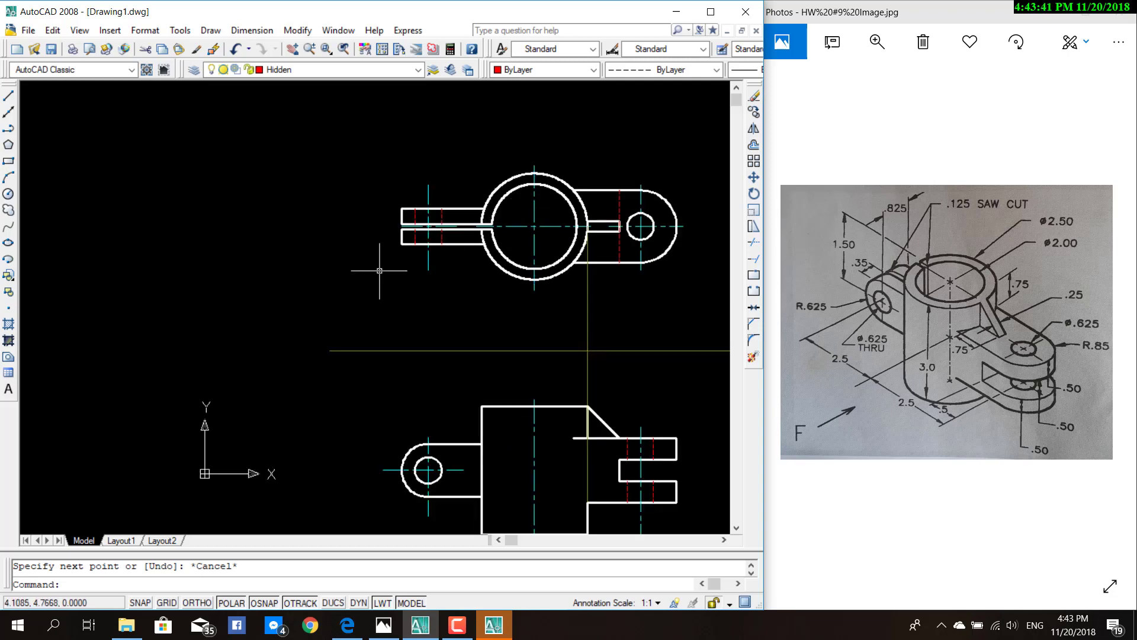
pyautogui.moveTo(456, 426); pyautogui.dragTo(358, 343, button='middle')
# Step: Draw a vertical hidden line for the bore's right edge through the front view
pyautogui.click(9, 94)
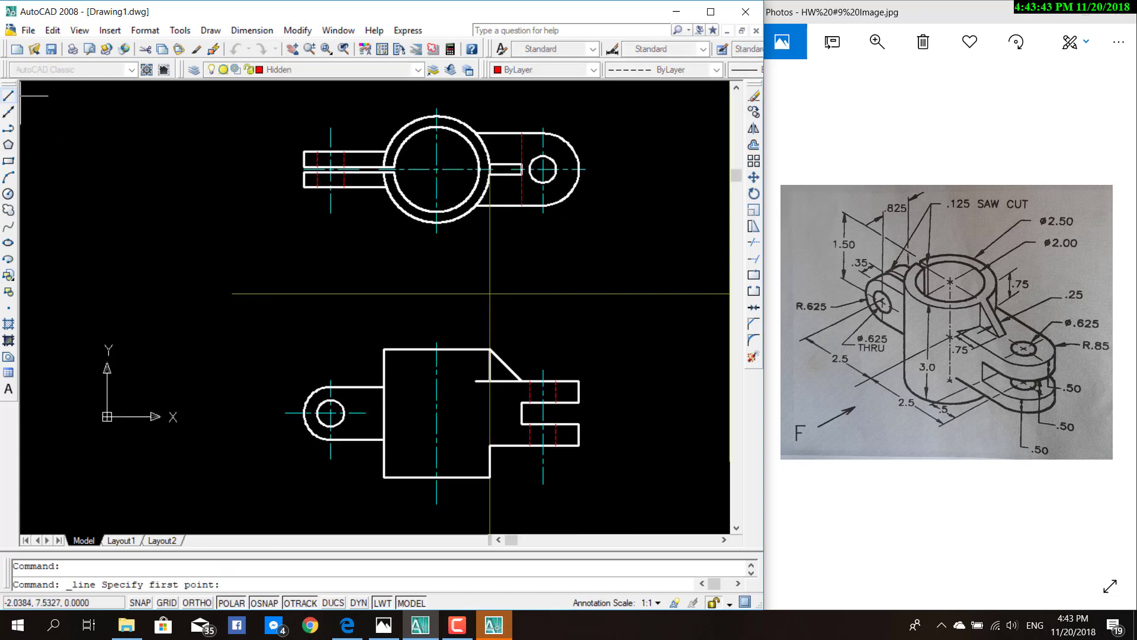
pyautogui.click(479, 349)
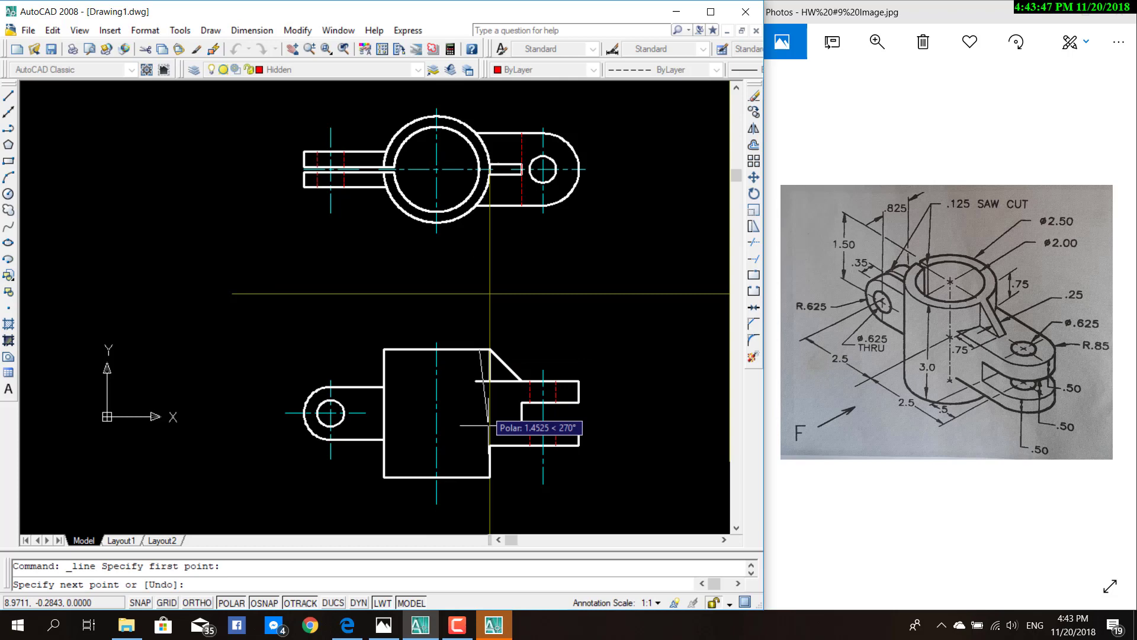
pyautogui.click(480, 477)
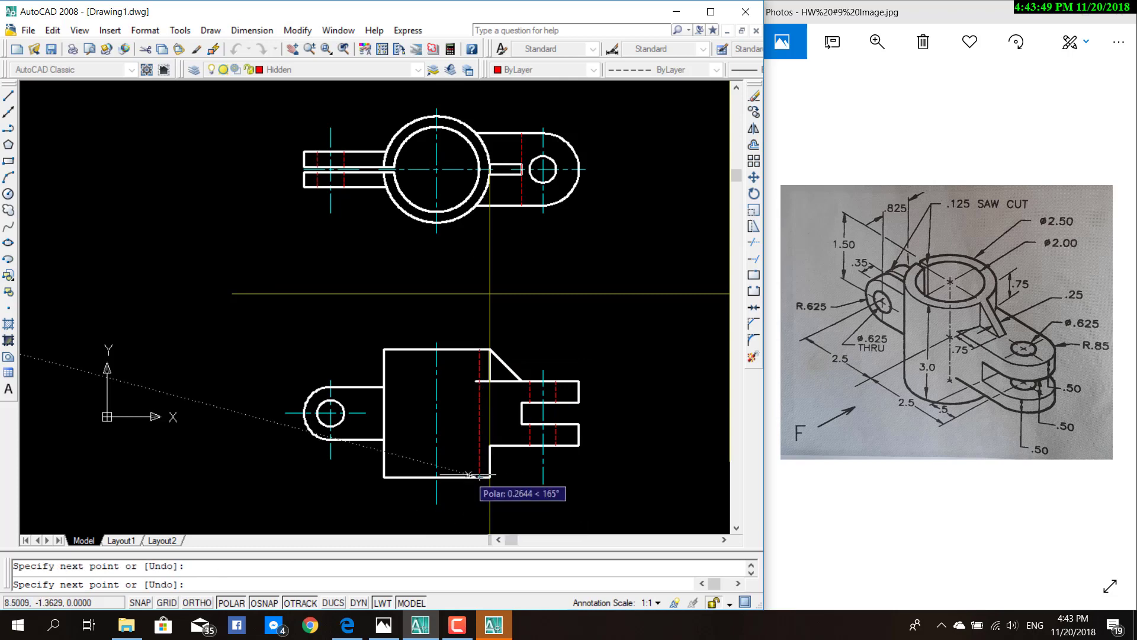
pyautogui.press('Escape')
# Step: Zoom in and out on the front view to locate the bore's other edge
pyautogui.click(9, 96)
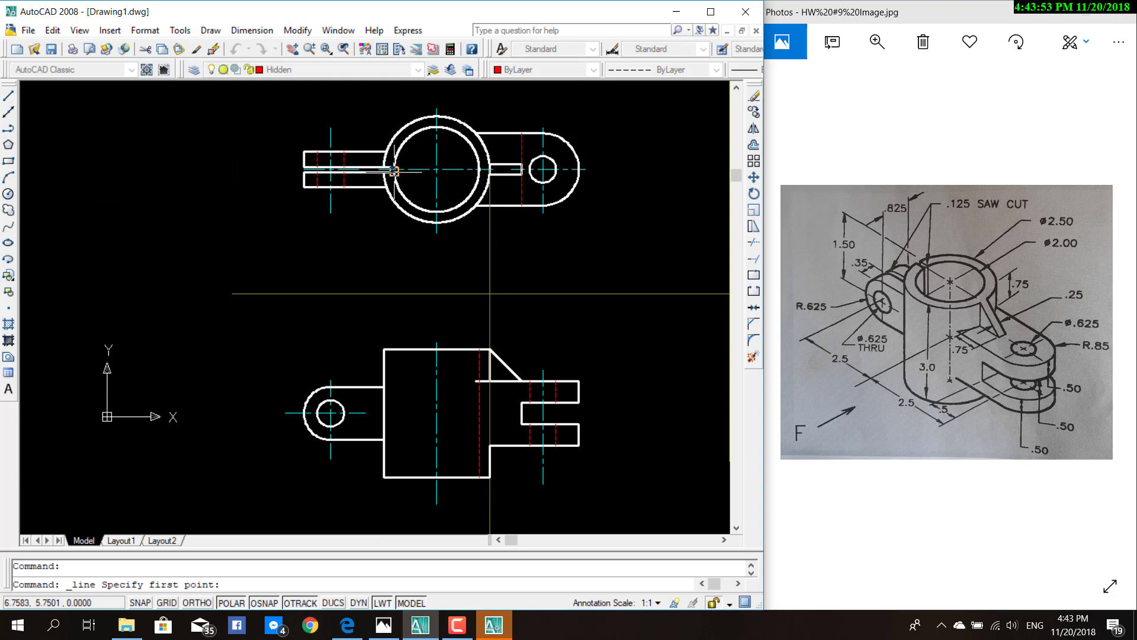
pyautogui.scroll(5, 394, 171)
pyautogui.scroll(1, 404, 151)
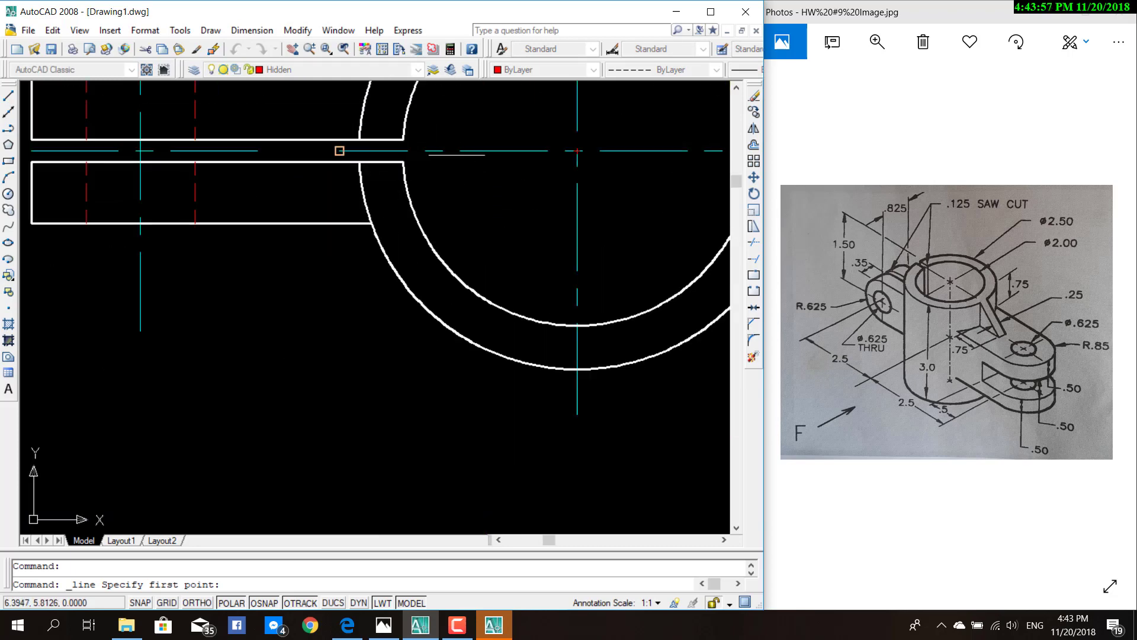
pyautogui.scroll(-4, 444, 158)
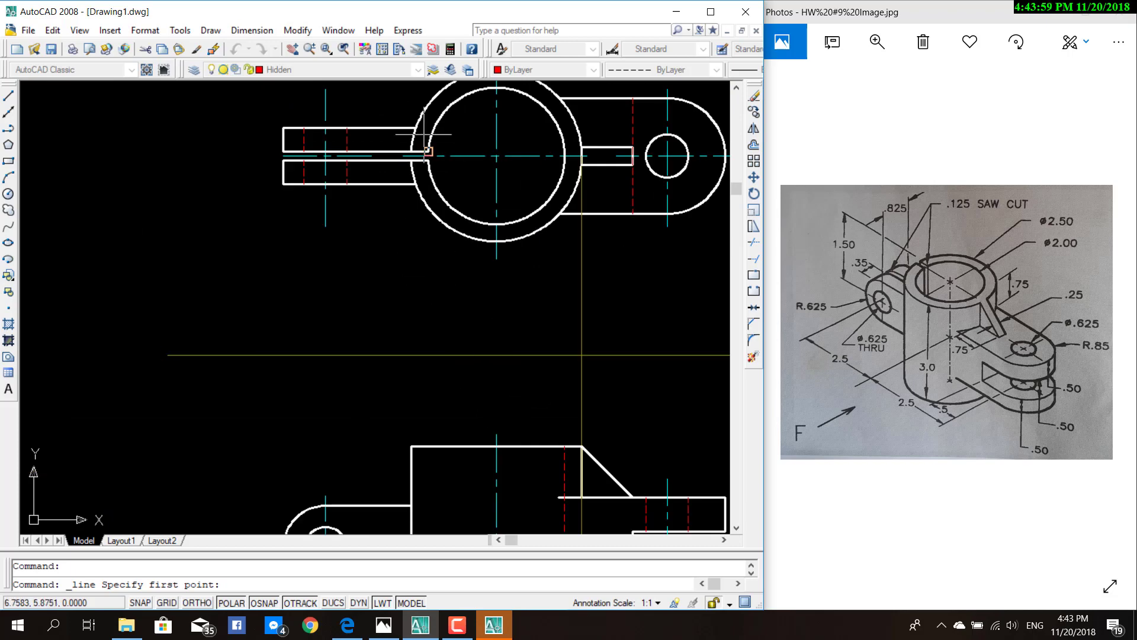
pyautogui.scroll(-3, 429, 260)
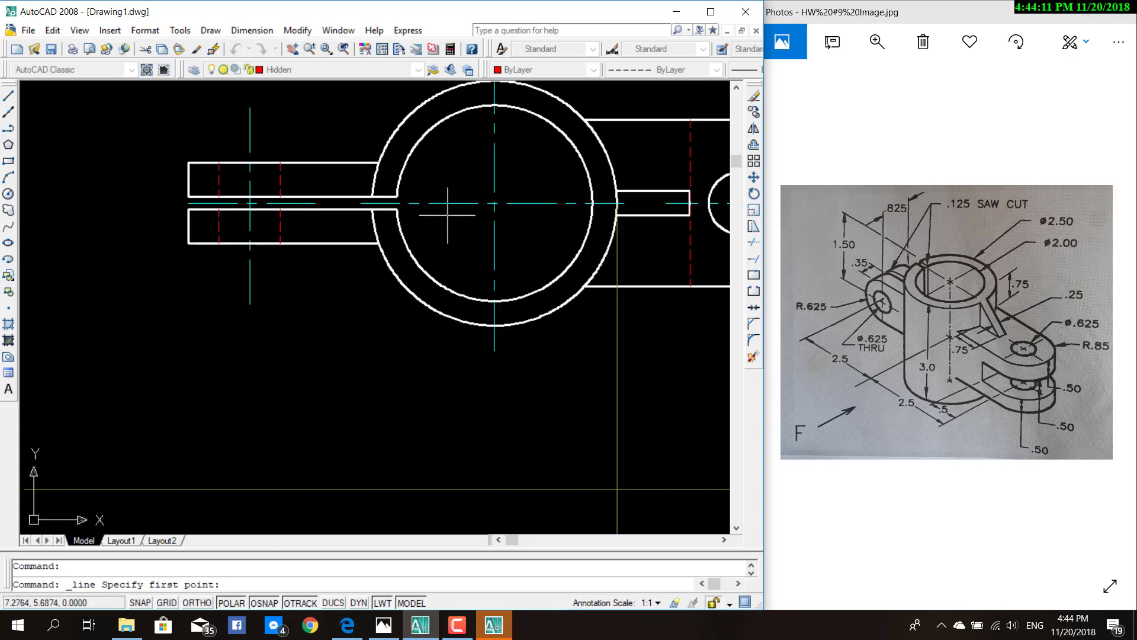
pyautogui.scroll(3, 443, 215)
pyautogui.press('Escape')
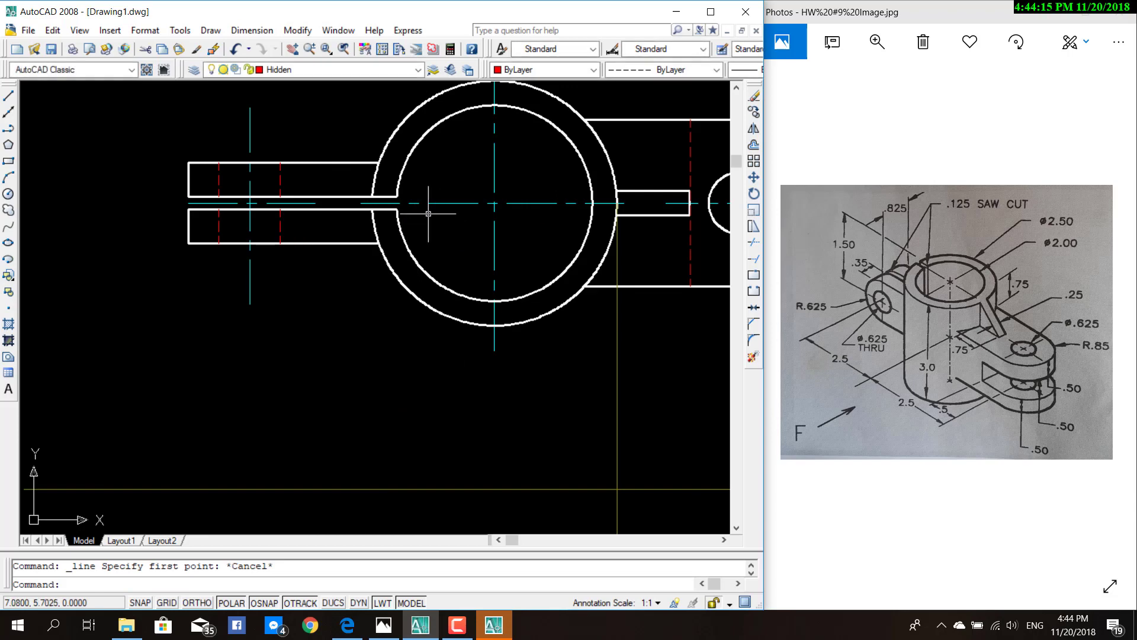
# Step: Draw the second vertical hidden line for the bore's left edge through the front view
pyautogui.click(9, 97)
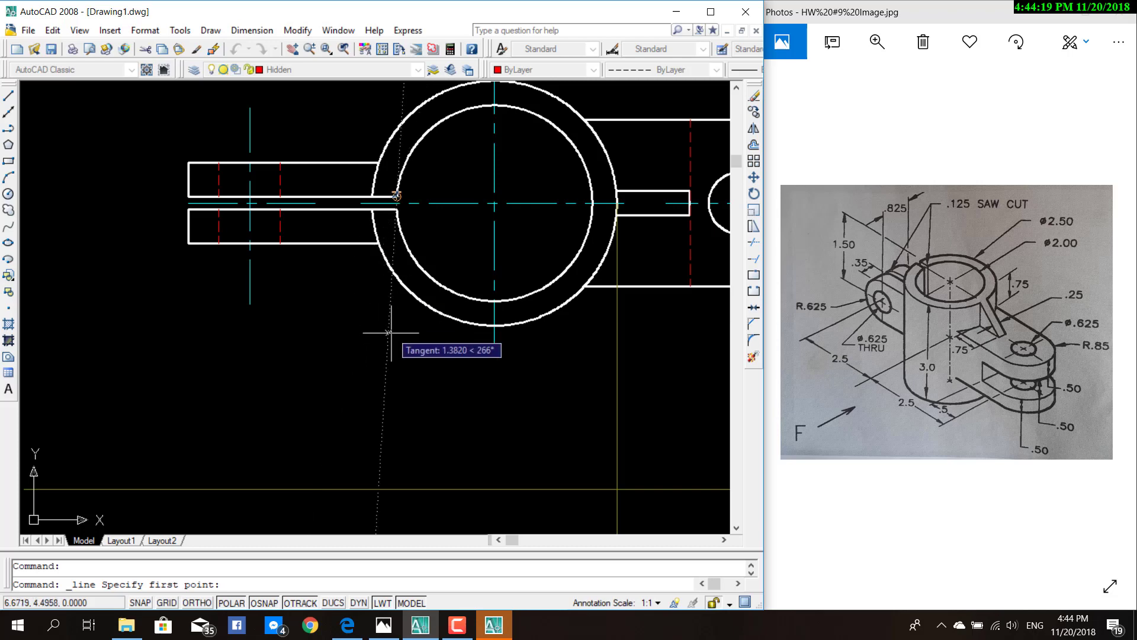
pyautogui.moveTo(396, 444); pyautogui.dragTo(406, 298, button='middle')
pyautogui.scroll(-4, 397, 320)
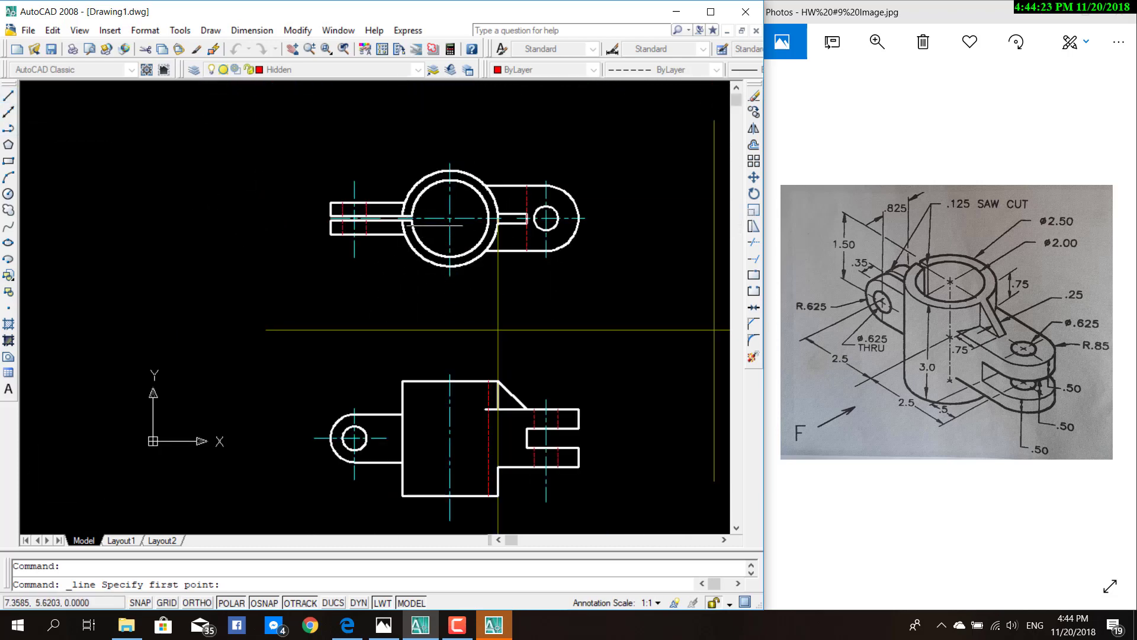
pyautogui.click(412, 380)
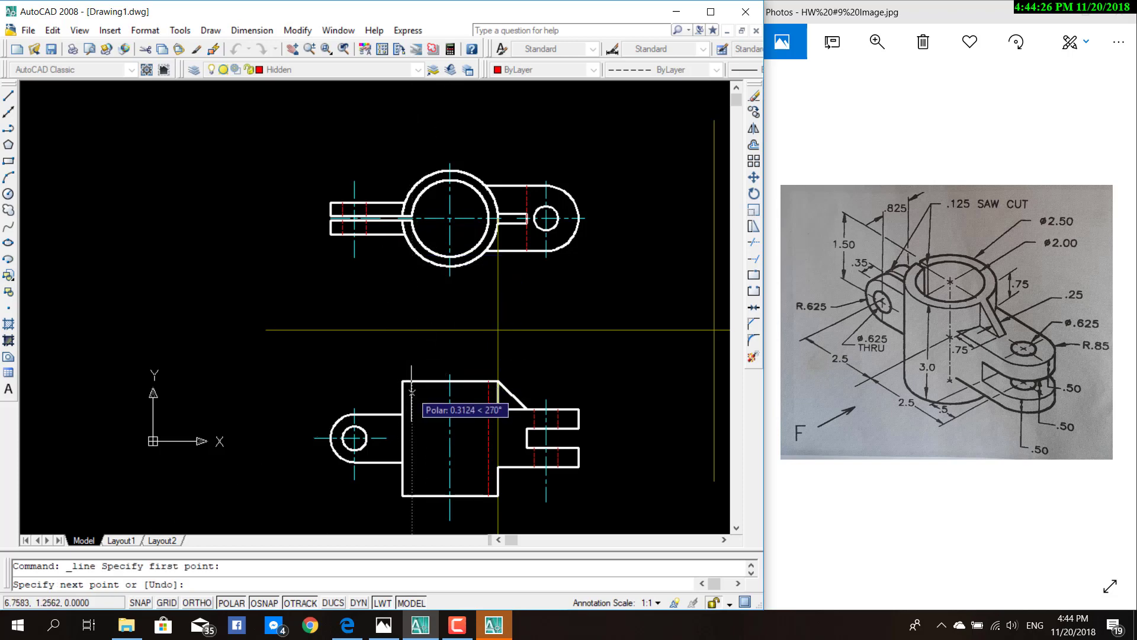
pyautogui.click(411, 495)
pyautogui.press('Escape')
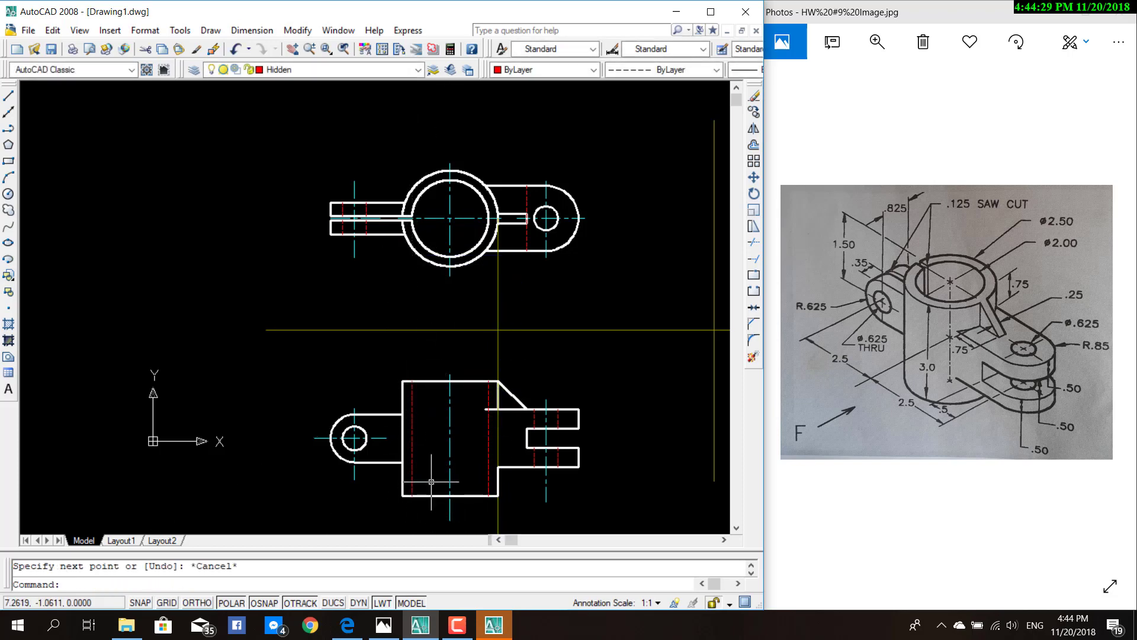
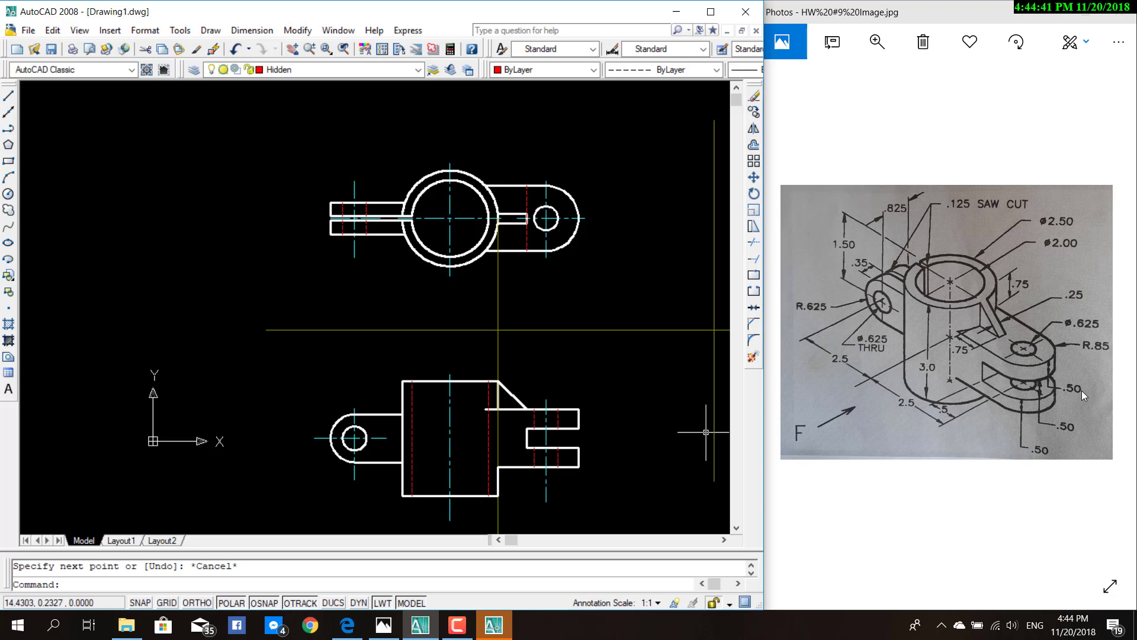
# Step: Make Section line the current layer
pyautogui.scroll(2, 592, 195)
pyautogui.scroll(-1, 249, 196)
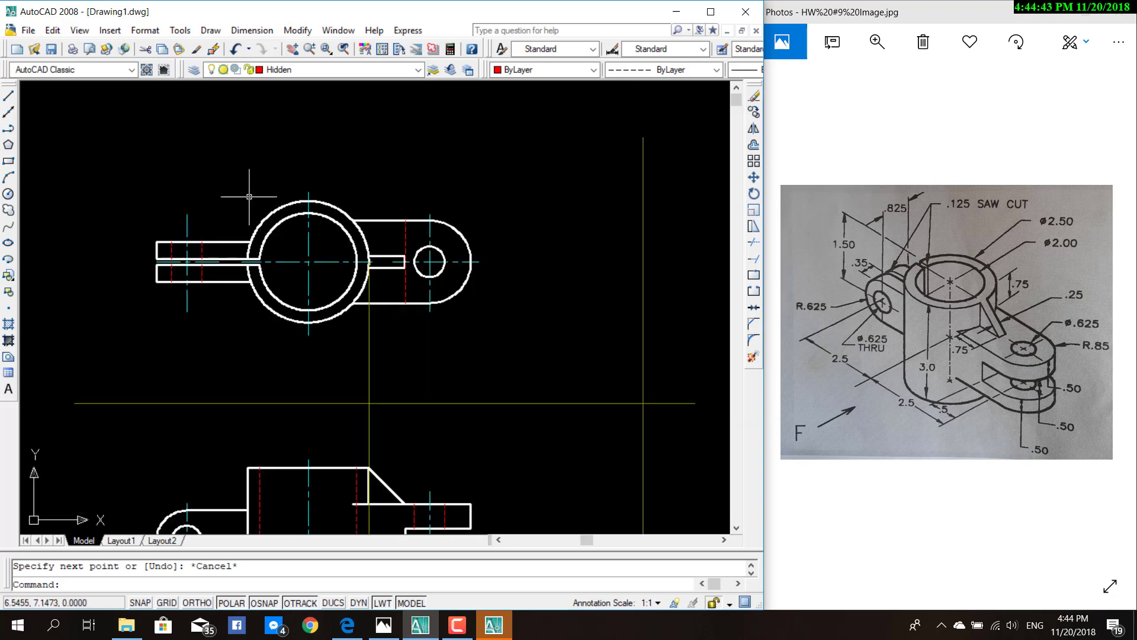
pyautogui.click(418, 69)
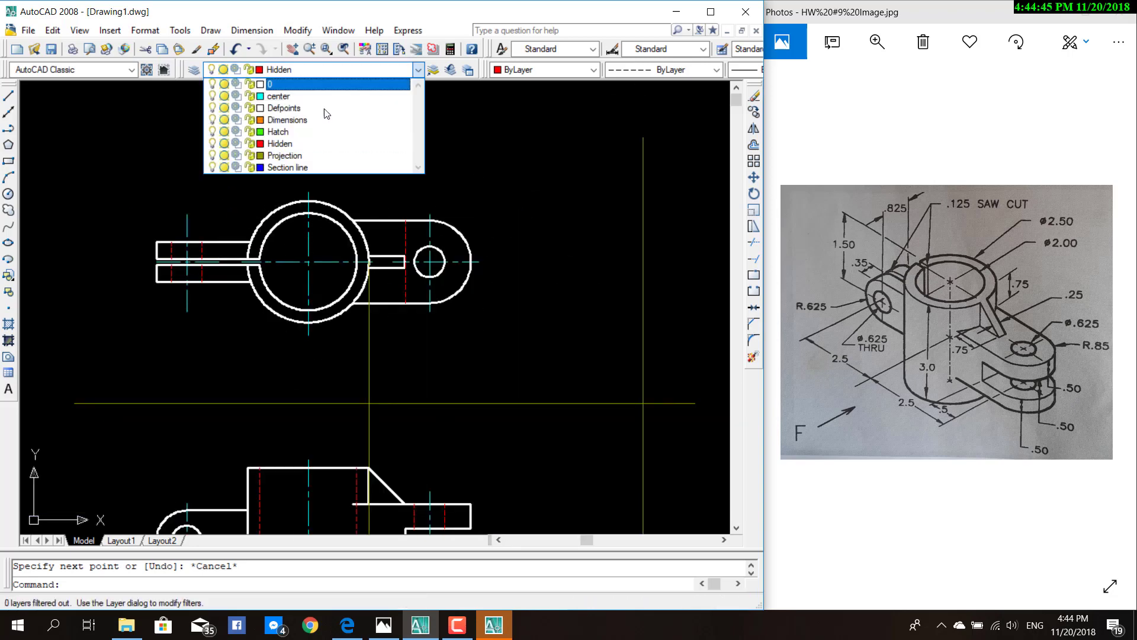
pyautogui.click(276, 168)
# Step: Draw a line along the top view's horizontal centerline, extending past the right lug
pyautogui.click(8, 95)
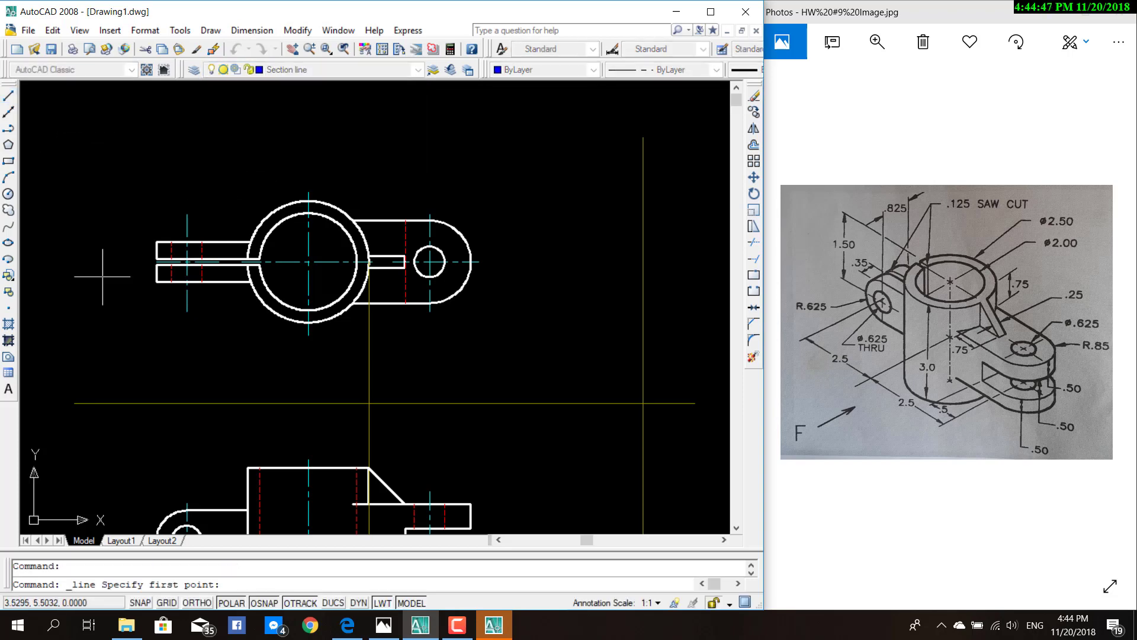
pyautogui.scroll(2, 142, 278)
pyautogui.scroll(2, 166, 252)
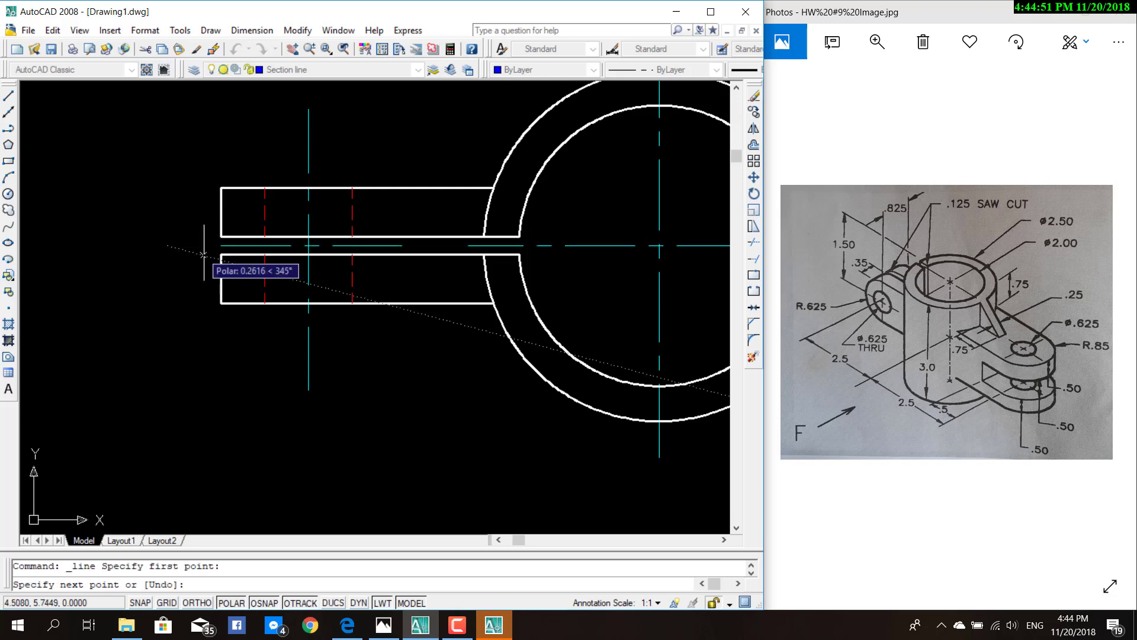
pyautogui.click(203, 245)
pyautogui.scroll(-3, 533, 255)
pyautogui.moveTo(464, 288)
pyautogui.mouseDown(button='middle')
pyautogui.moveTo(430, 298)
pyautogui.moveTo(83, 304)
pyautogui.mouseUp(button='middle')
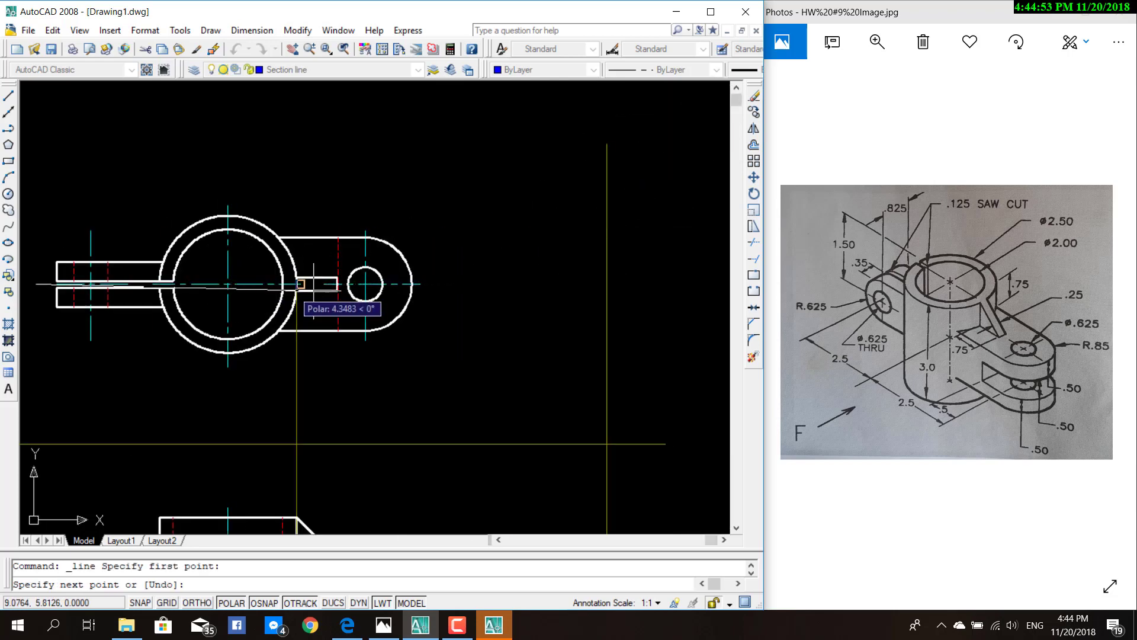
pyautogui.click(438, 284)
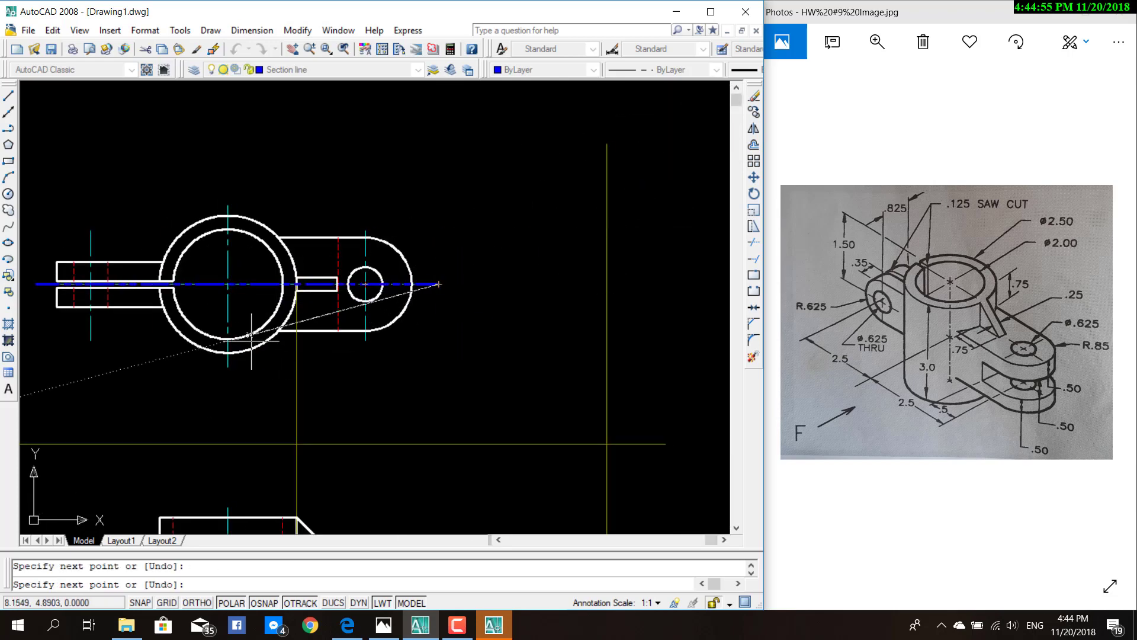
pyautogui.scroll(2, 443, 284)
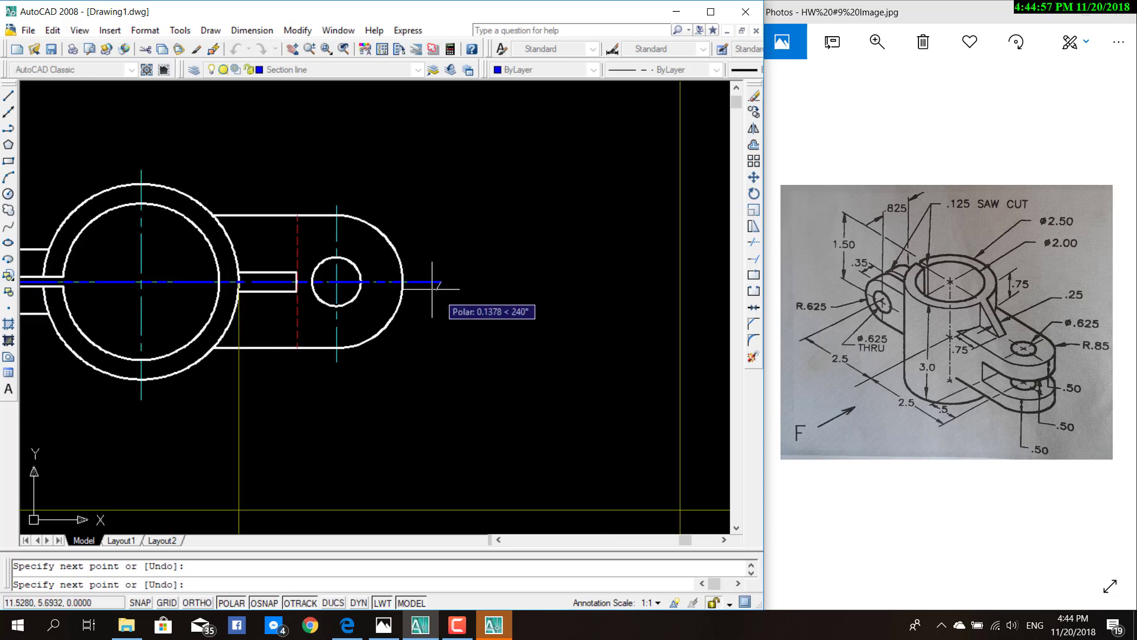
pyautogui.scroll(2, 444, 276)
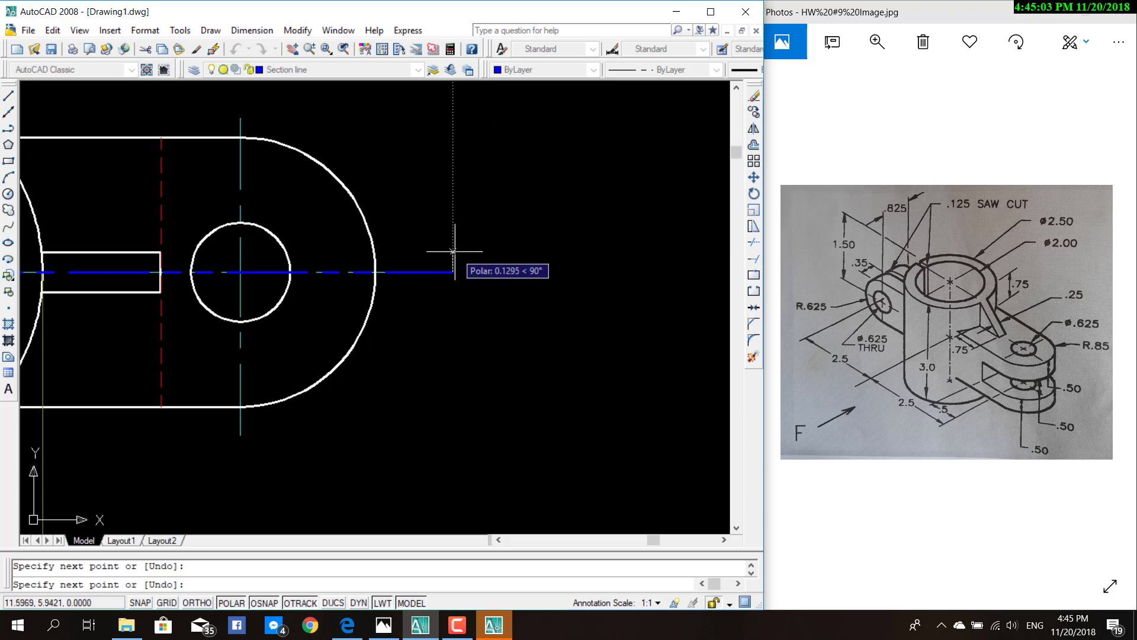
pyautogui.write('0.15')
# Step: Add a 0.15 vertical segment at the line's right end
pyautogui.press('Return')
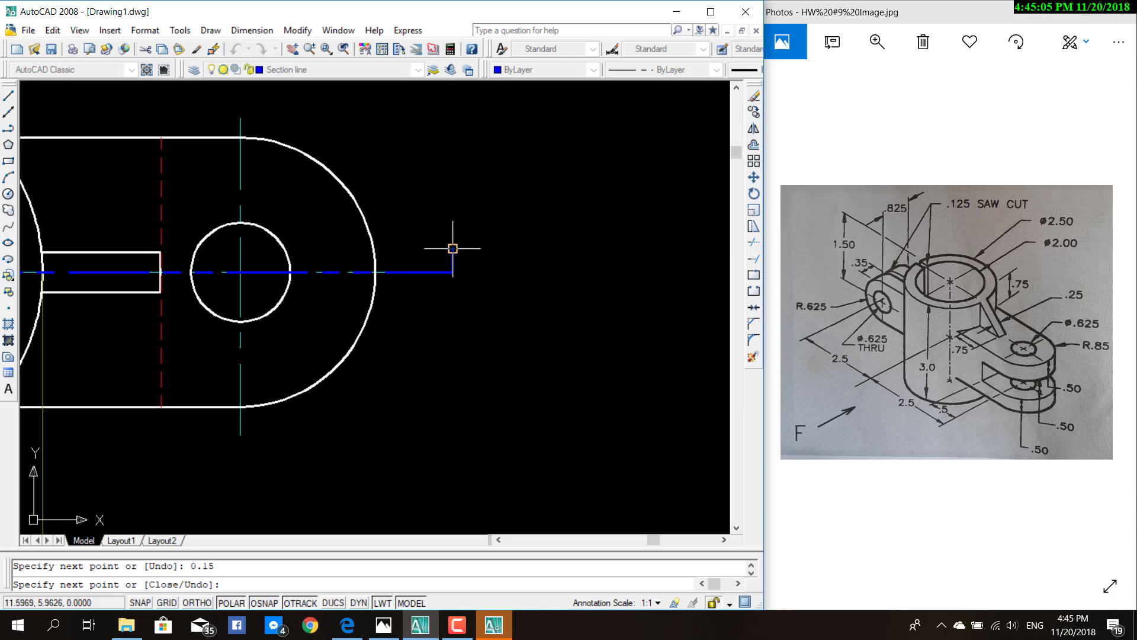
pyautogui.scroll(-1, 127, 285)
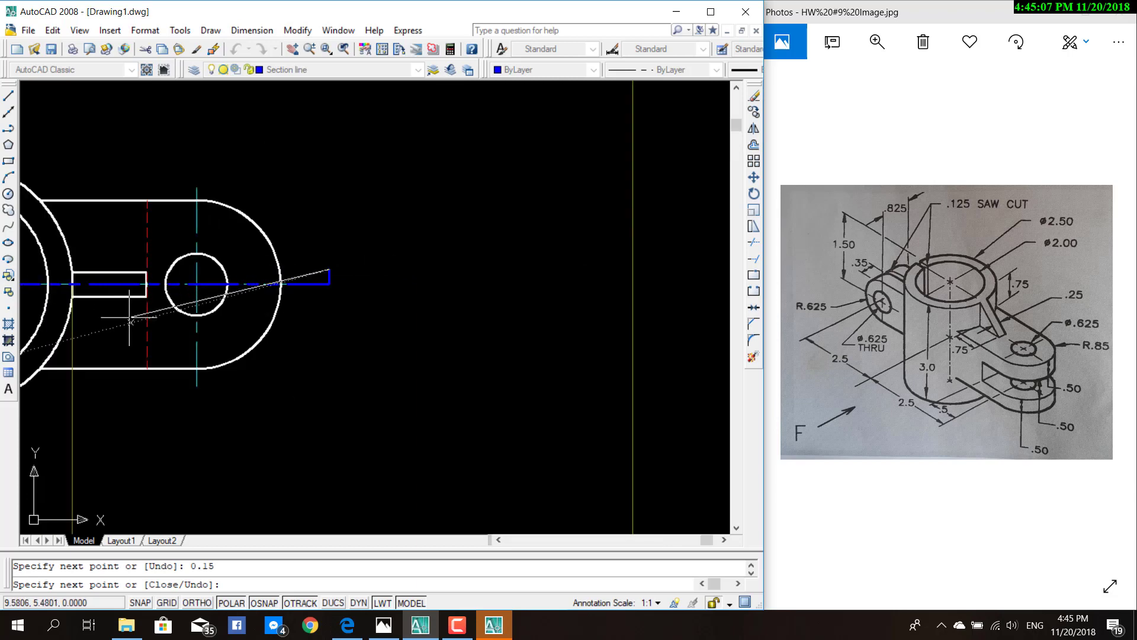
pyautogui.scroll(-5, 142, 291)
pyautogui.moveTo(152, 317); pyautogui.dragTo(366, 305, button='middle')
pyautogui.press('Escape')
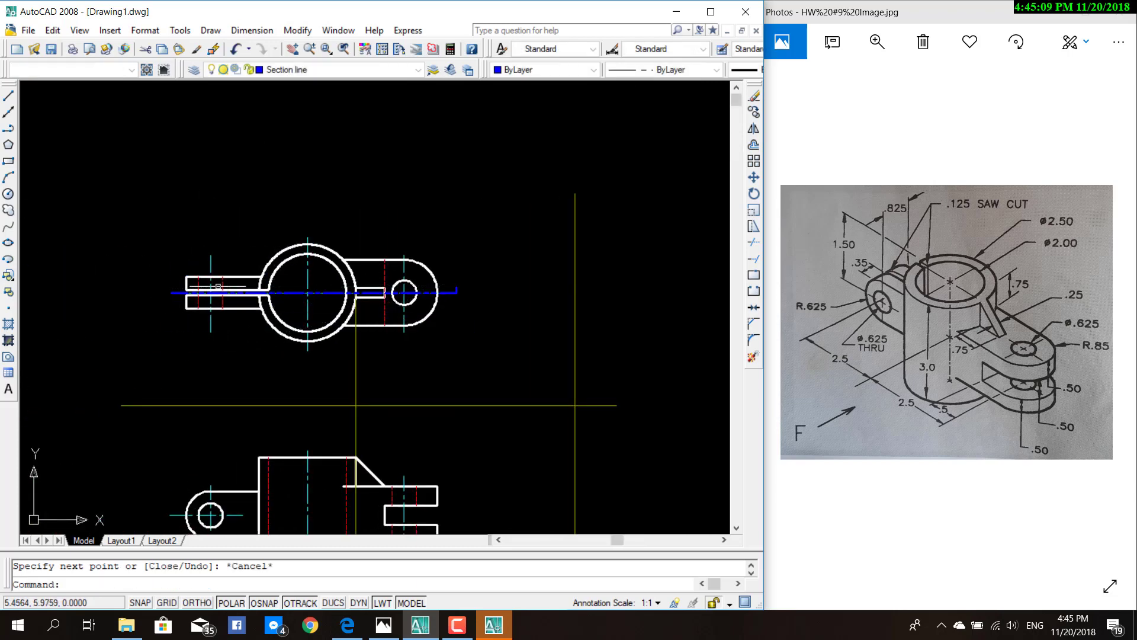
pyautogui.scroll(3, 132, 301)
# Step: Draw a 0.15 vertical leg tracked from the cutting-plane line's left endpoint
pyautogui.click(8, 97)
pyautogui.write('0.15')
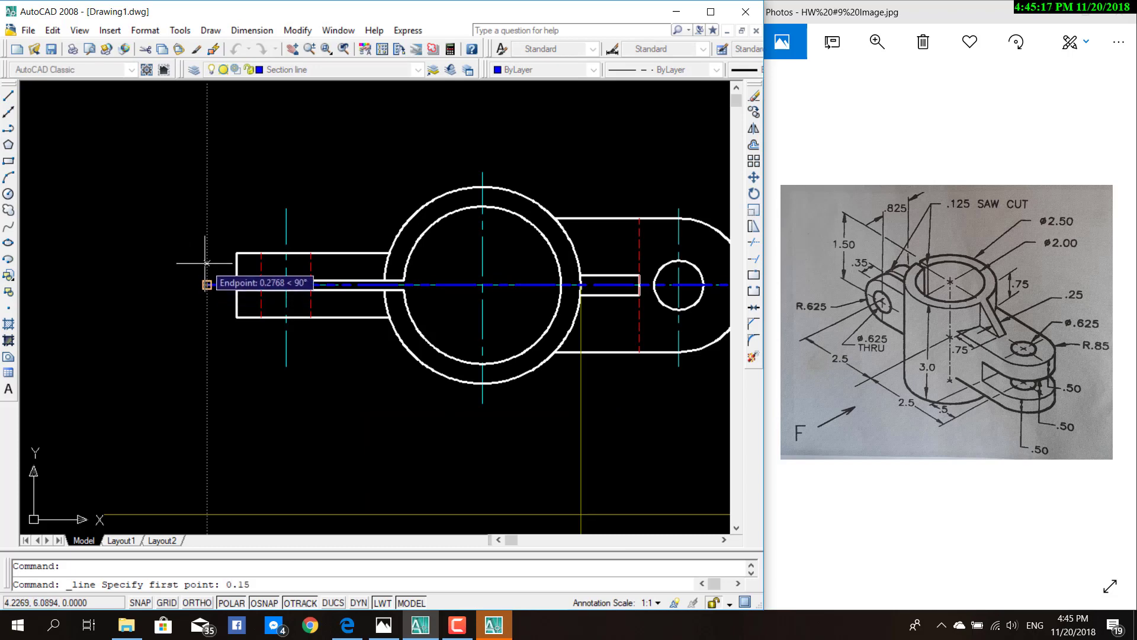
pyautogui.press('Return')
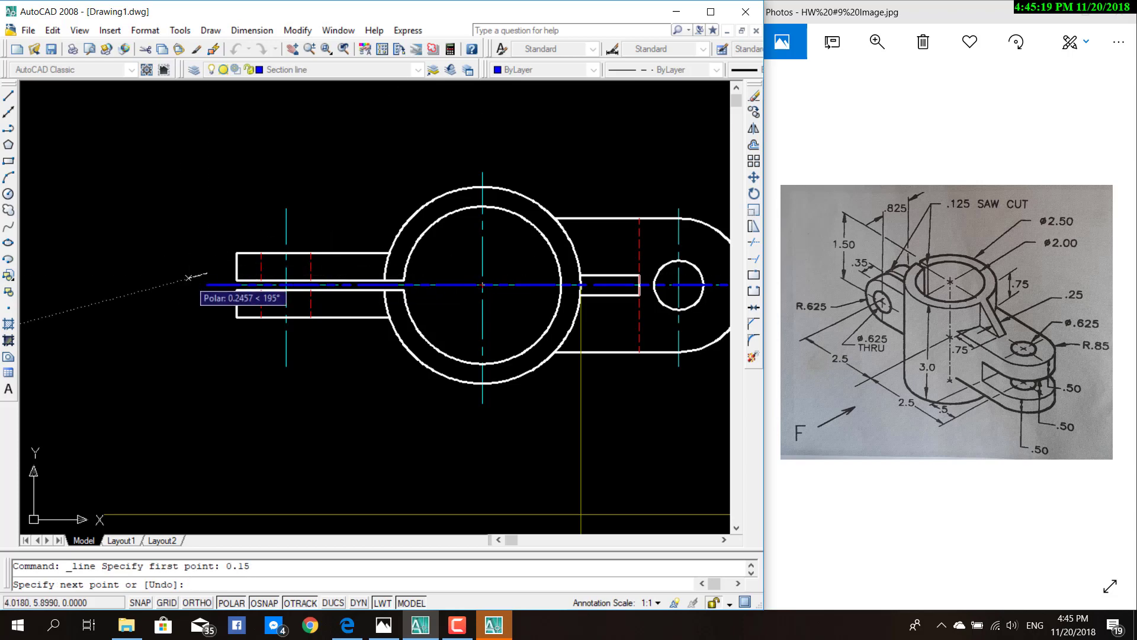
pyautogui.click(207, 284)
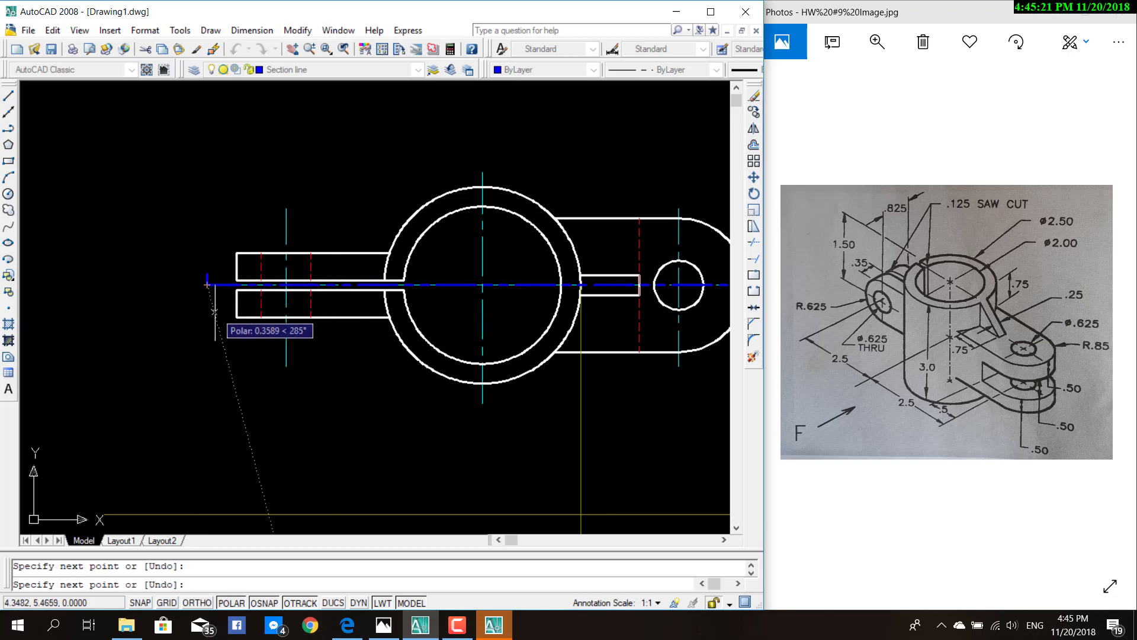
pyautogui.press('Escape')
pyautogui.scroll(1, 648, 391)
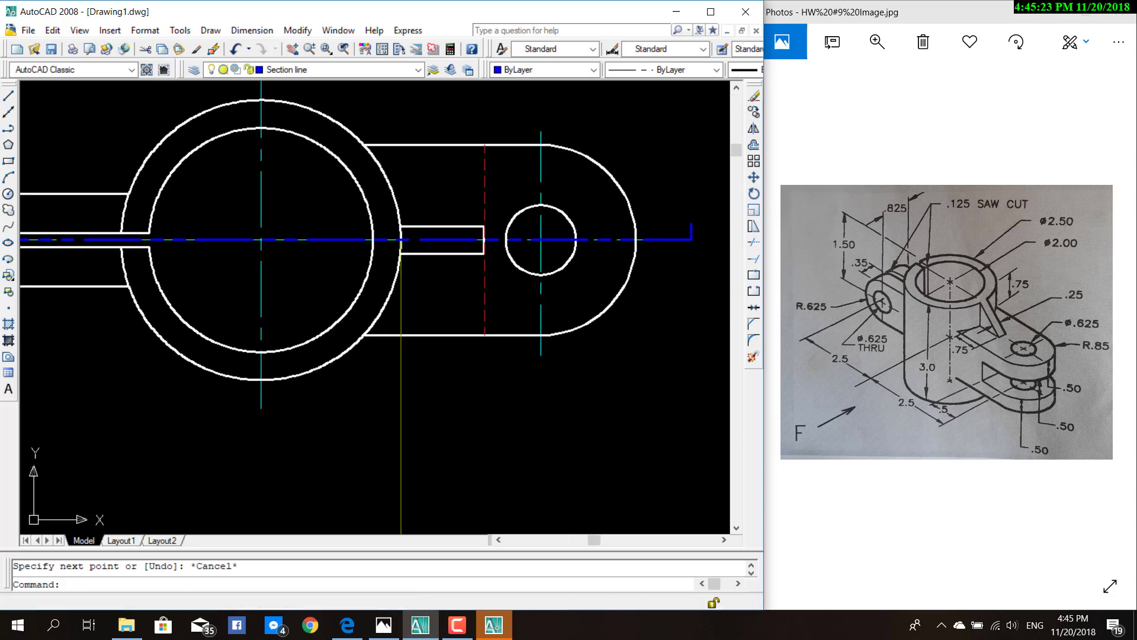
pyautogui.scroll(-2, 516, 394)
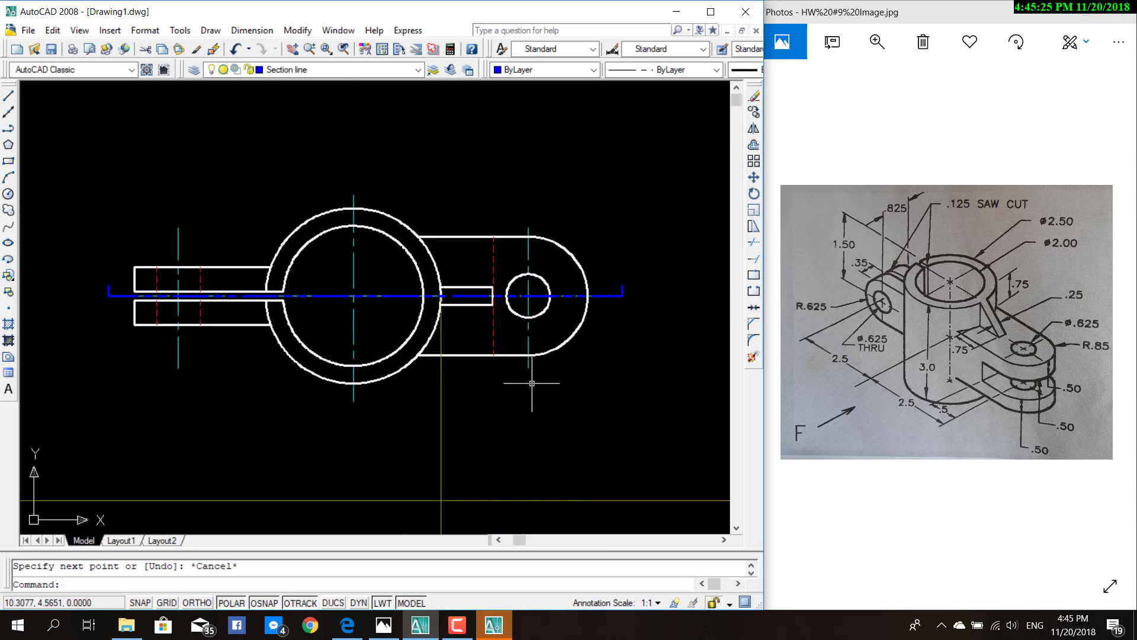
# Step: Draw a left-end polyline arrowhead 0.25 upward, tapering from width 0.25 to 0
pyautogui.click(10, 131)
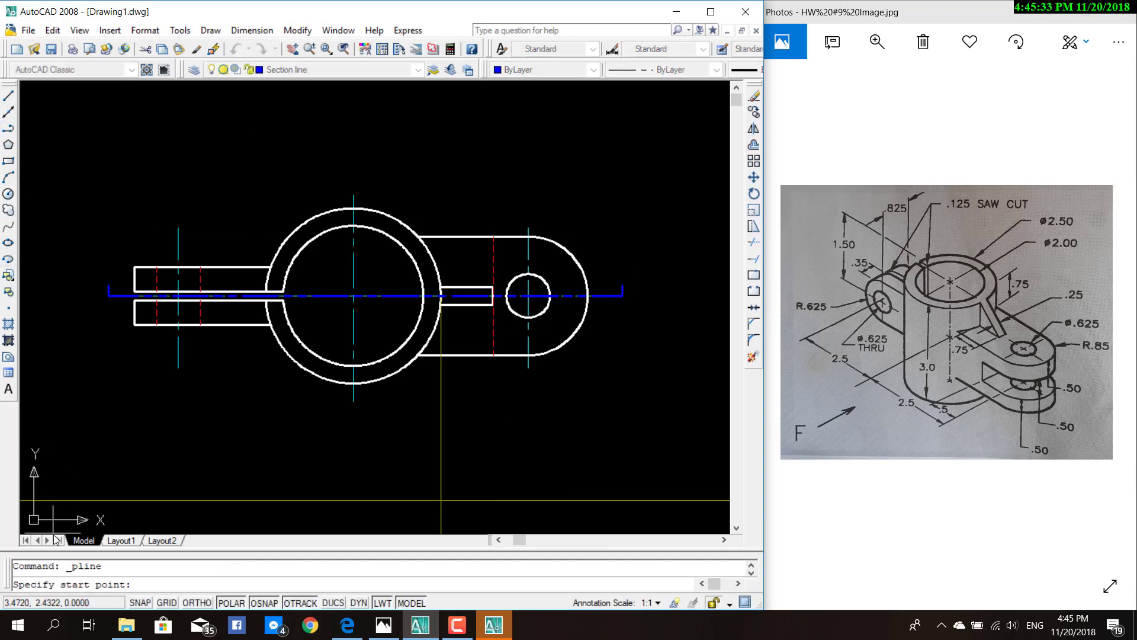
pyautogui.click(107, 285)
pyautogui.write('w')
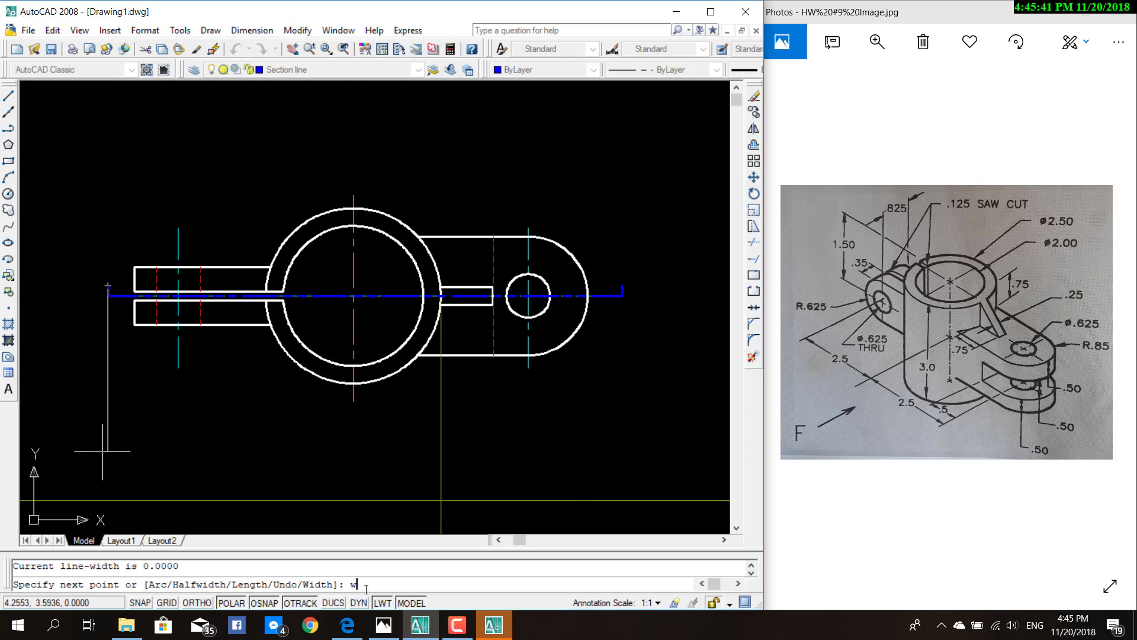
pyautogui.press('Return')
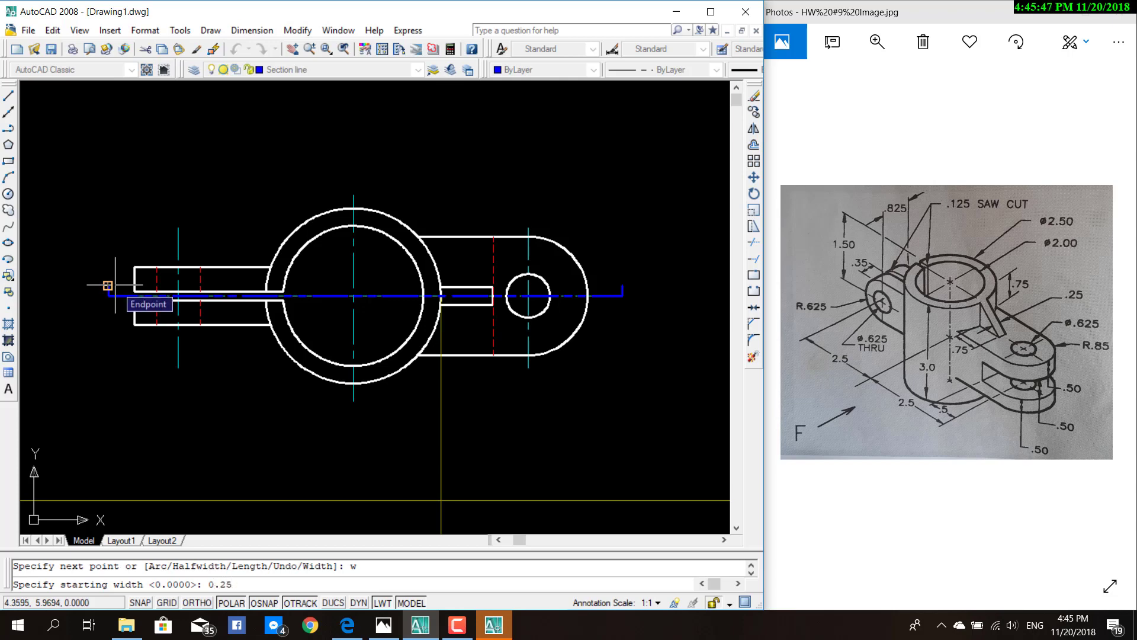
pyautogui.press('Return')
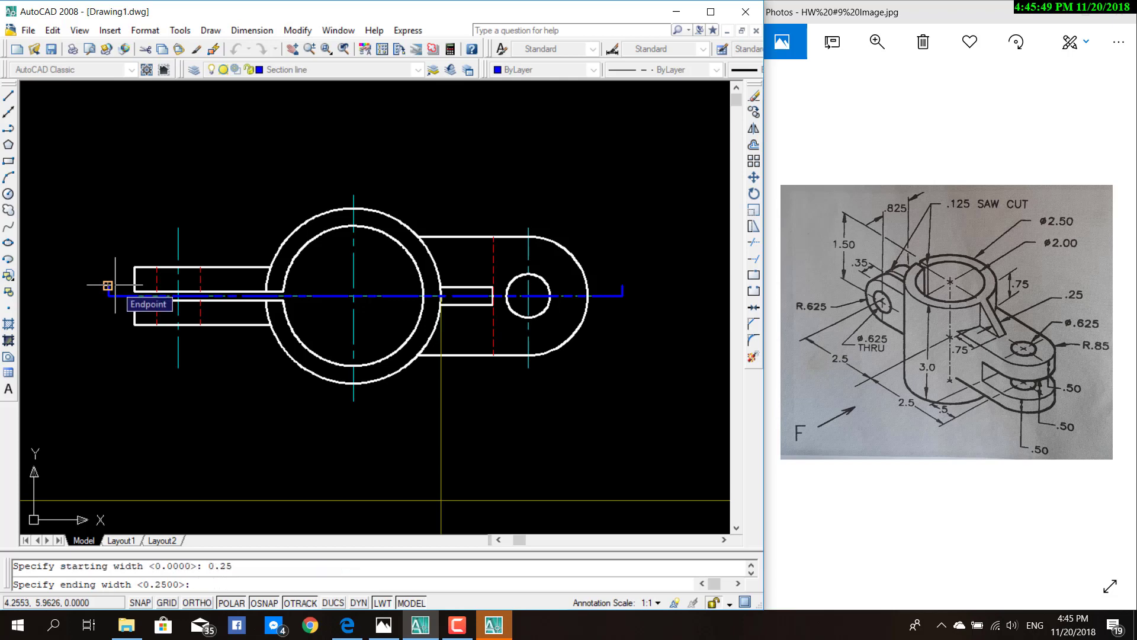
pyautogui.write('0')
pyautogui.press('Return')
pyautogui.write('.25')
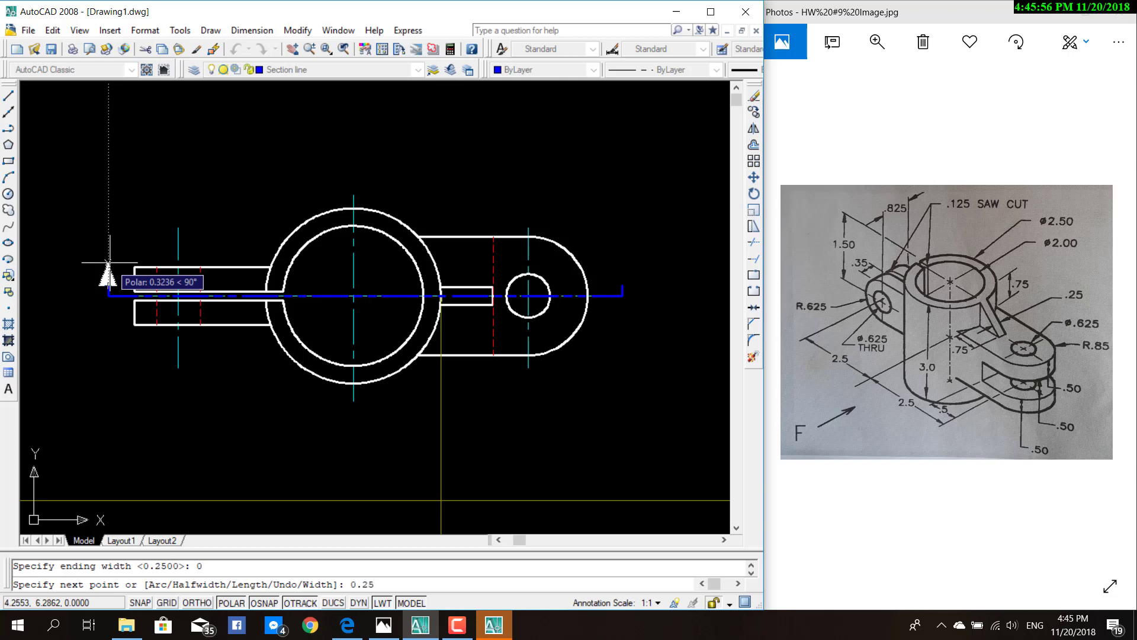
pyautogui.press('Return')
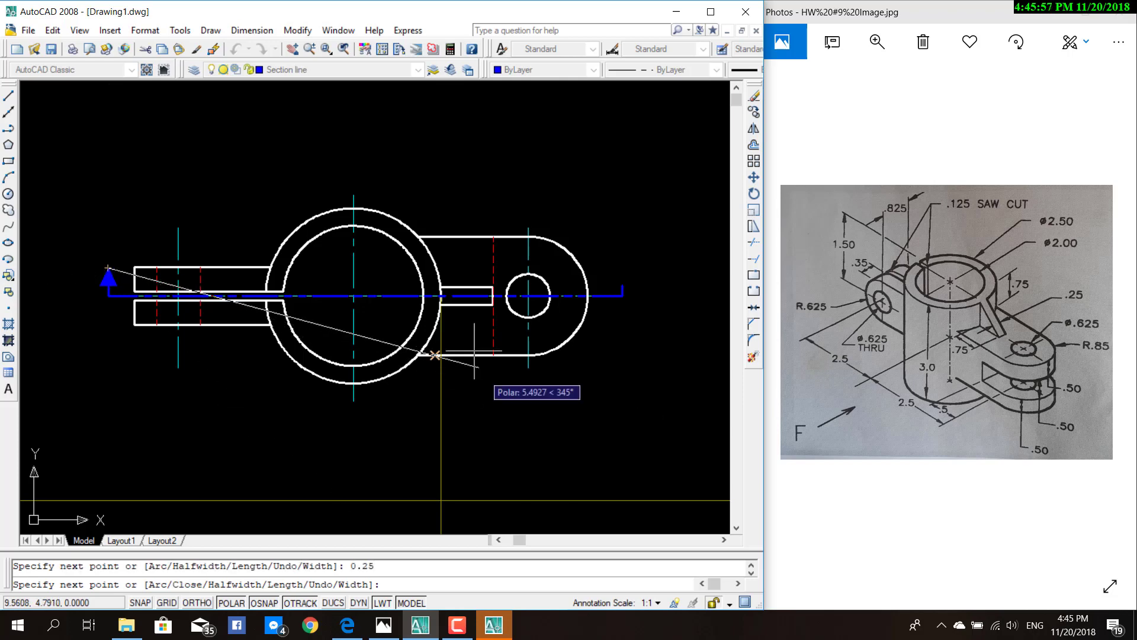
pyautogui.press('Escape')
pyautogui.scroll(-3, 541, 256)
pyautogui.scroll(-1, 594, 393)
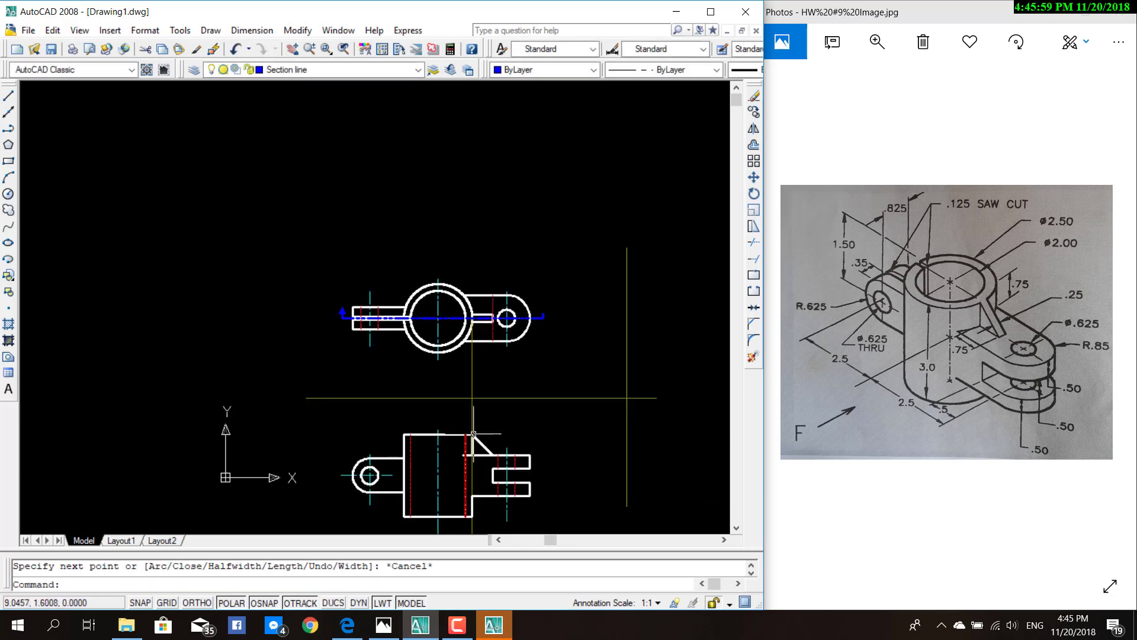
pyautogui.scroll(2, 530, 354)
# Step: Draw a matching right-end polyline arrowhead, 0.25 start width tapering to 0
pyautogui.scroll(1, 258, 329)
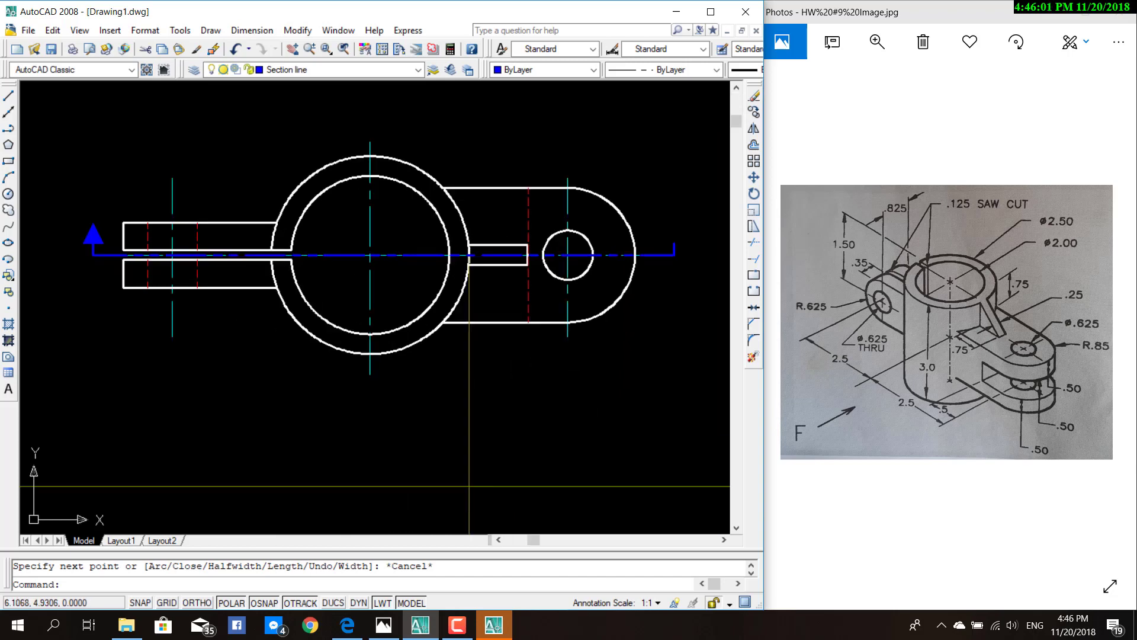
pyautogui.click(9, 96)
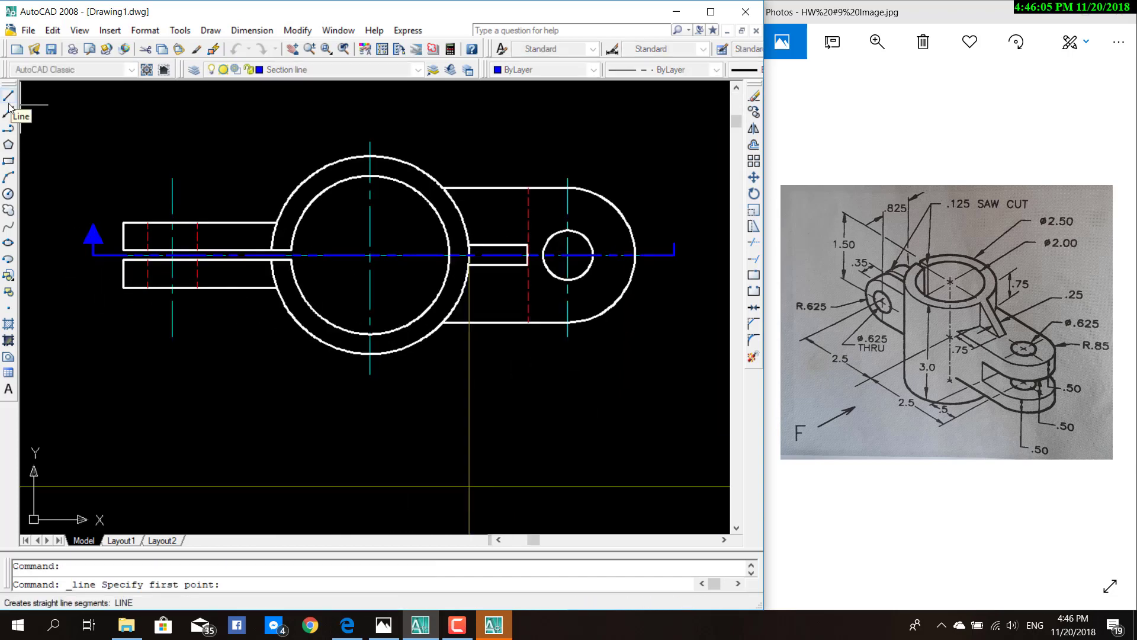
pyautogui.press('Escape')
pyautogui.click(9, 129)
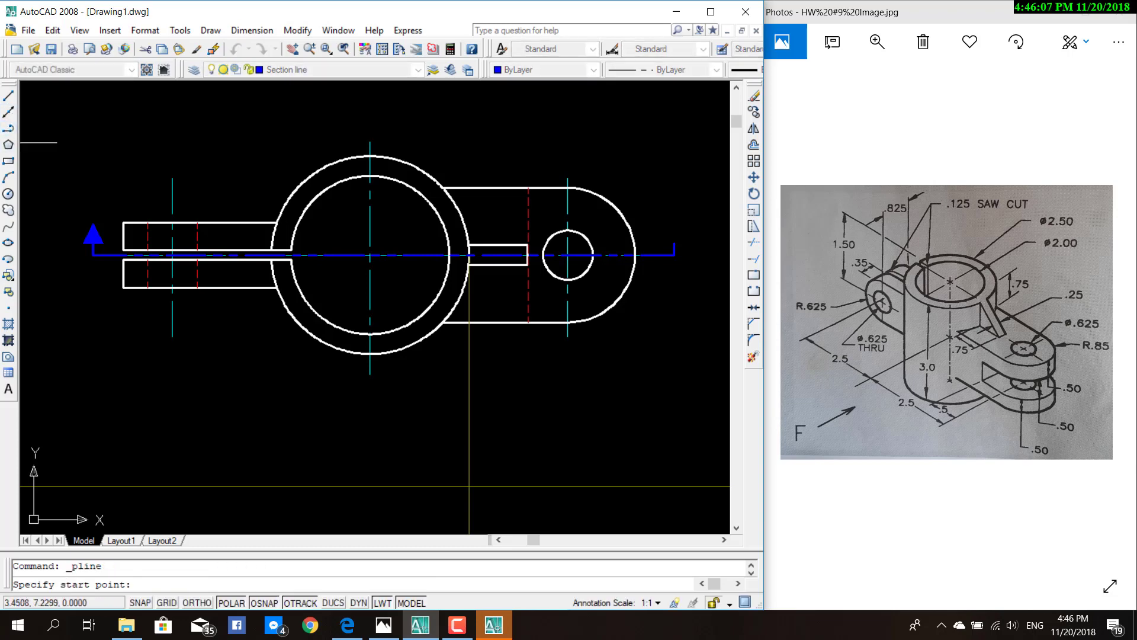
pyautogui.click(674, 243)
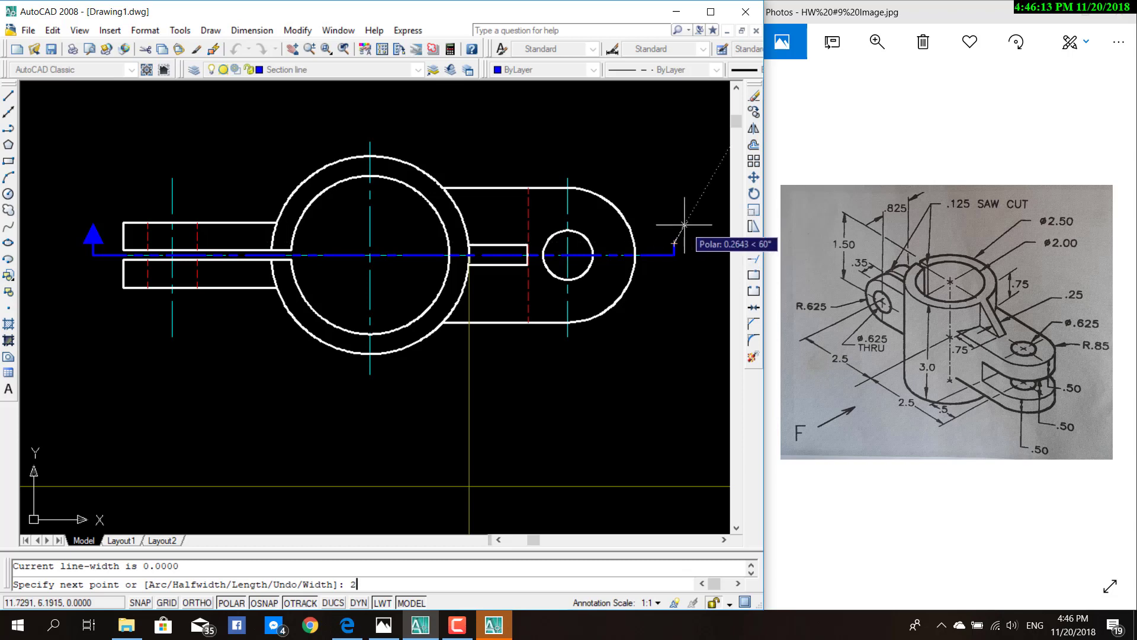
pyautogui.press('Return')
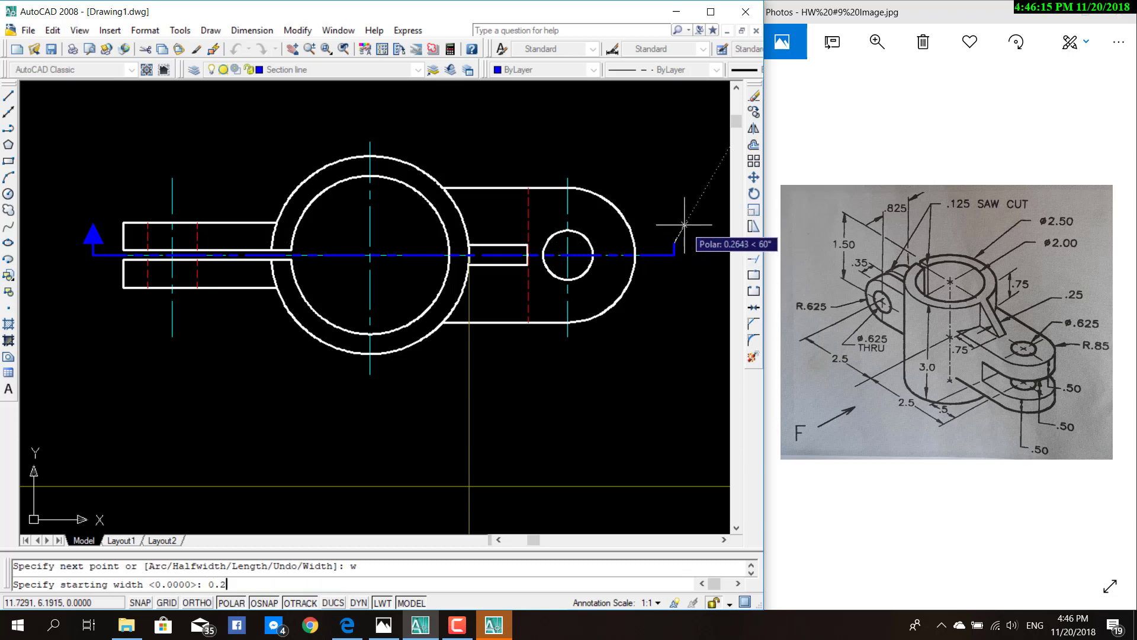
pyautogui.press('Return')
pyautogui.press('Return')
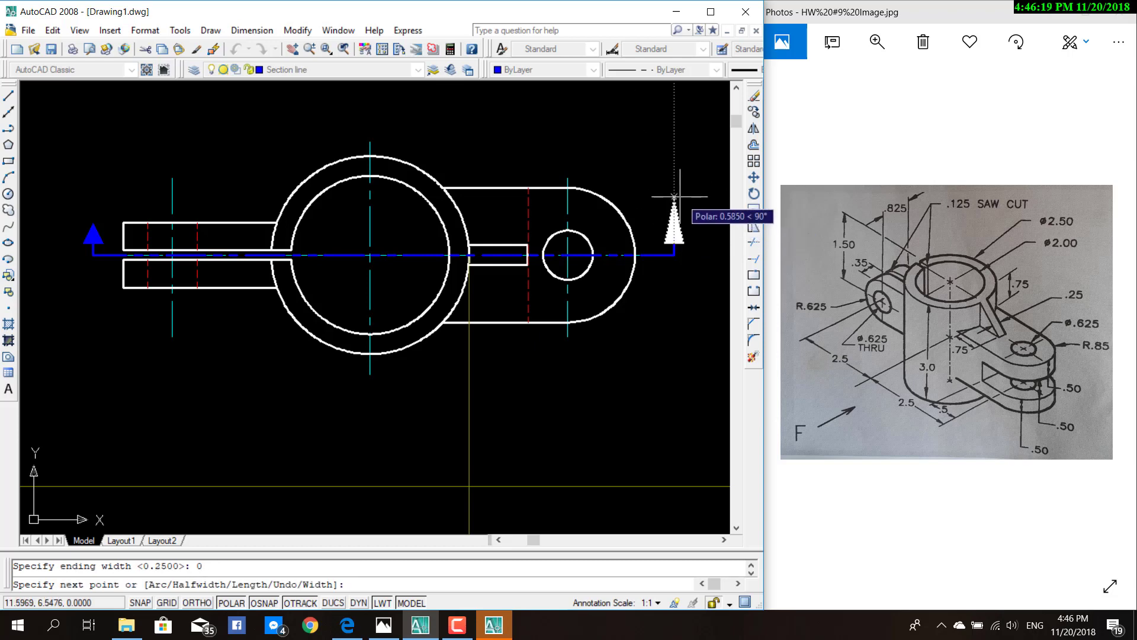
pyautogui.write('0.2')
pyautogui.press('Return')
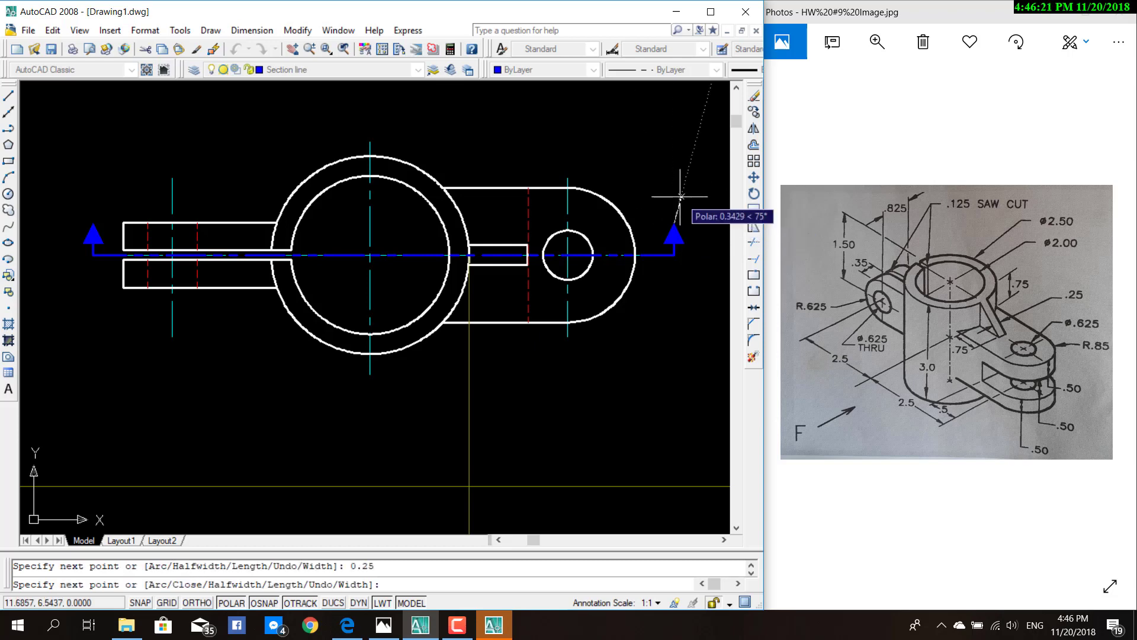
pyautogui.press('Escape')
pyautogui.scroll(-2, 543, 304)
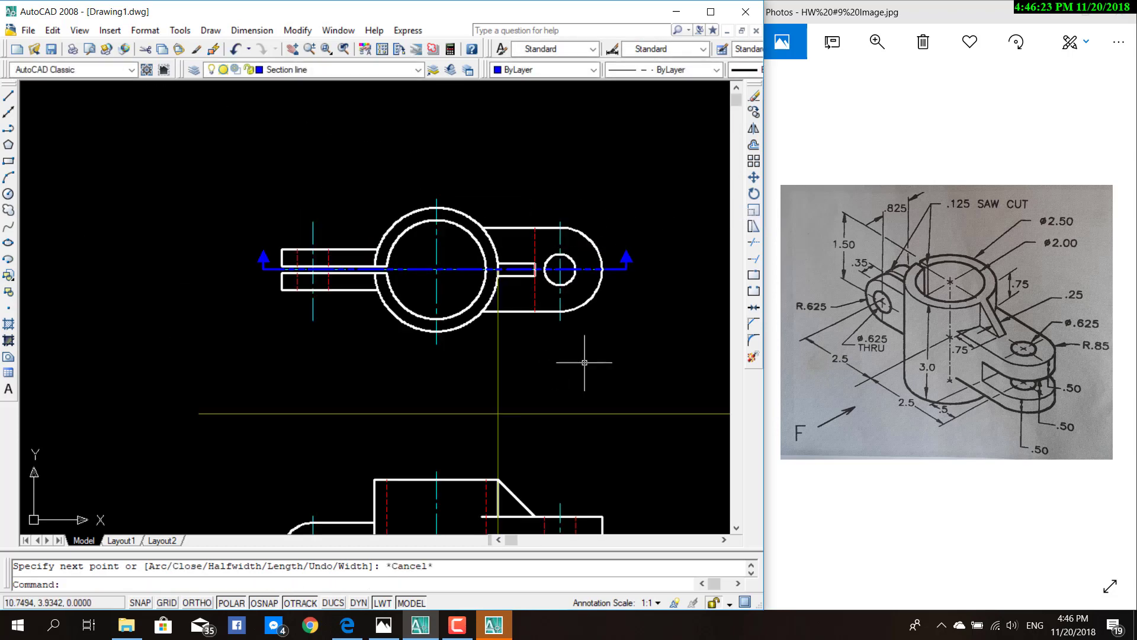
pyautogui.moveTo(585, 362); pyautogui.dragTo(560, 291, button='middle')
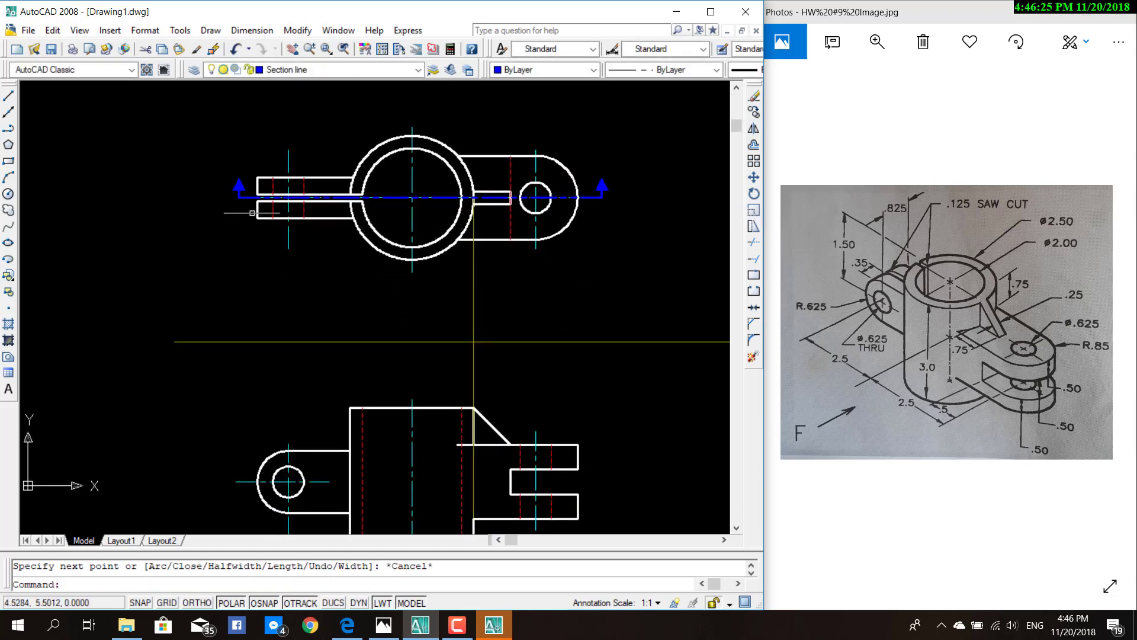
# Step: Switch the current layer from Section line to 0
pyautogui.click(419, 70)
pyautogui.click(336, 83)
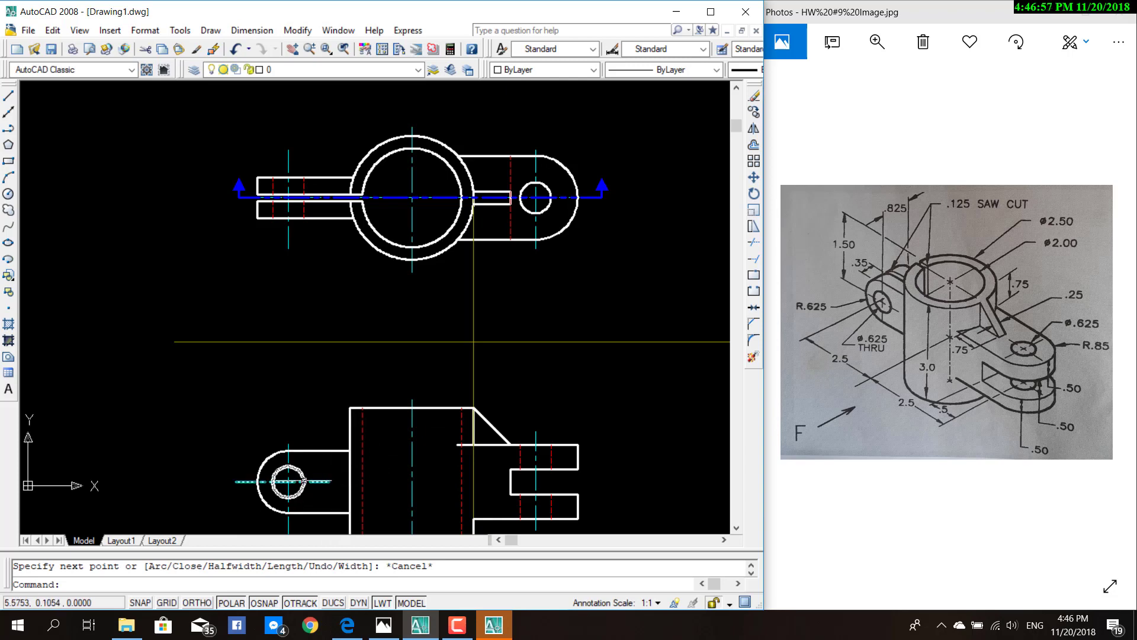
pyautogui.scroll(-1, 301, 481)
pyautogui.scroll(4, 265, 478)
# Step: Move the red hidden line at the base's left edge onto layer 0
pyautogui.moveTo(265, 479); pyautogui.dragTo(210, 388, button='middle')
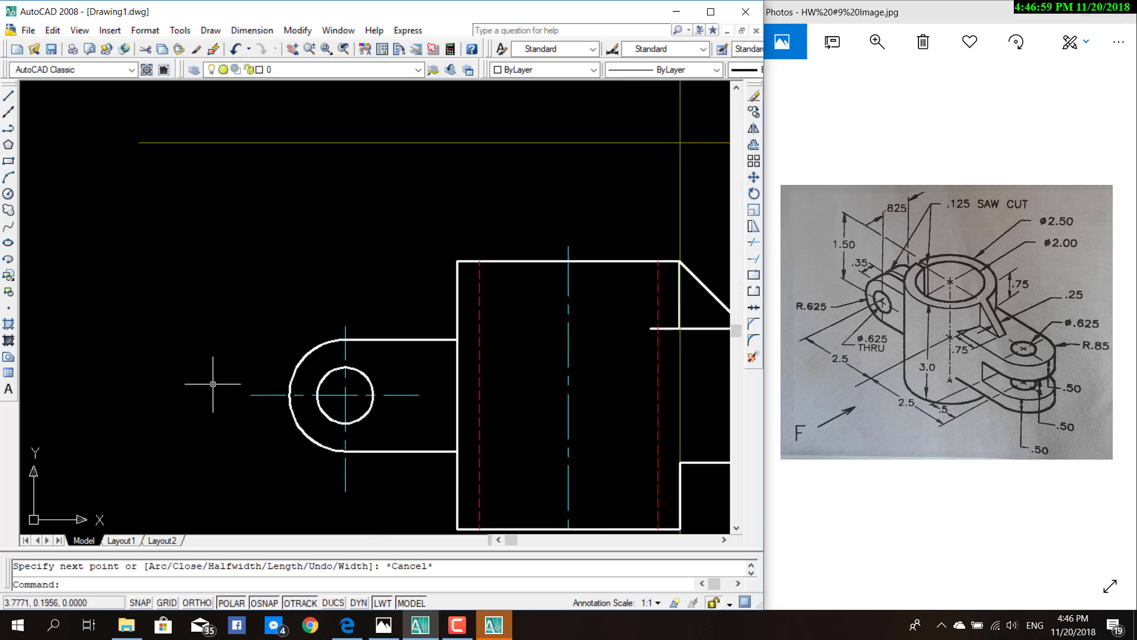
pyautogui.click(479, 328)
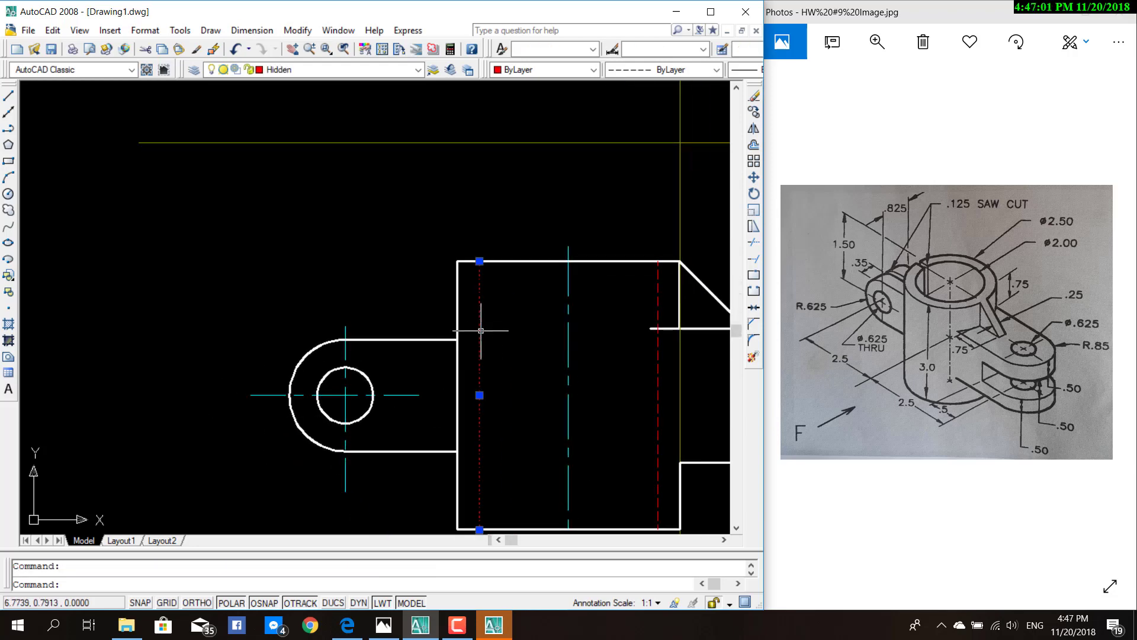
pyautogui.click(308, 69)
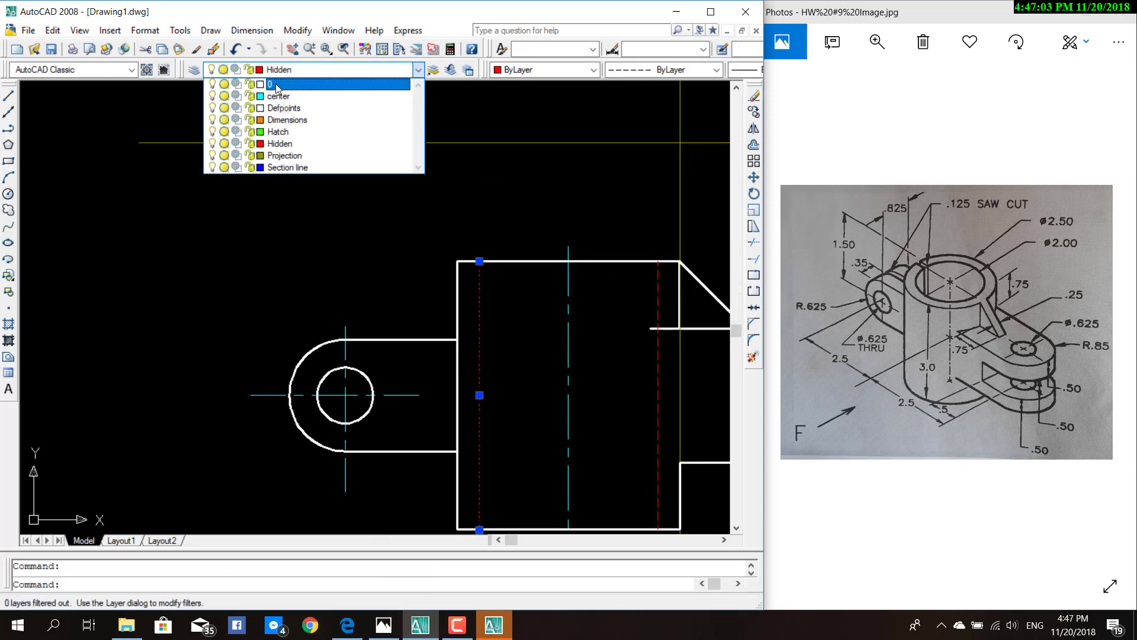
pyautogui.click(277, 88)
pyautogui.scroll(-2, 334, 308)
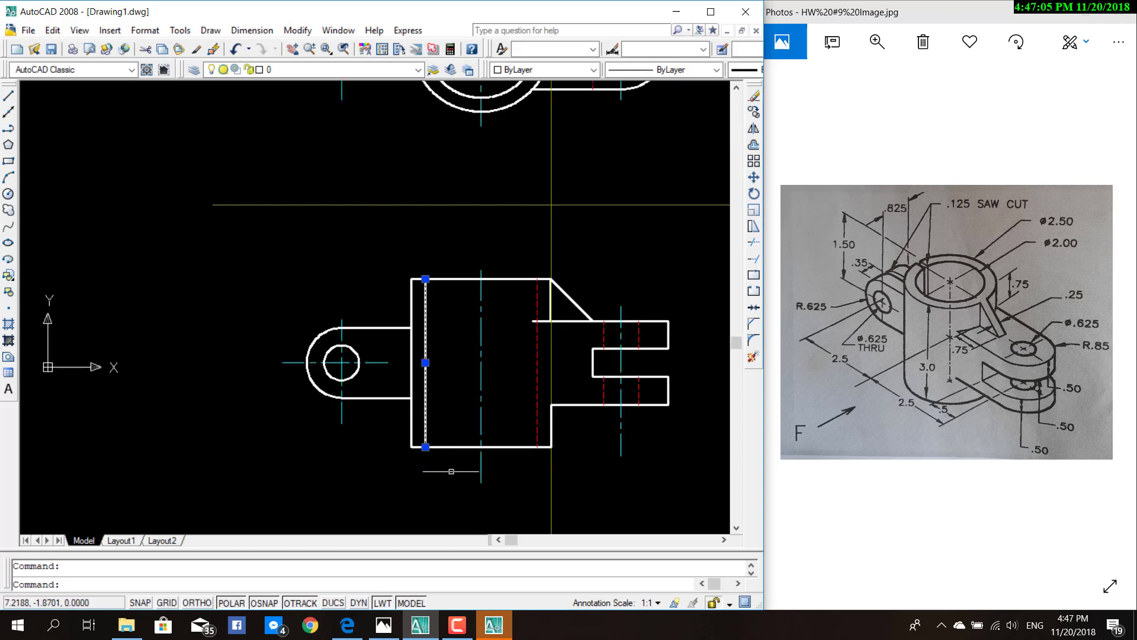
pyautogui.press('Escape')
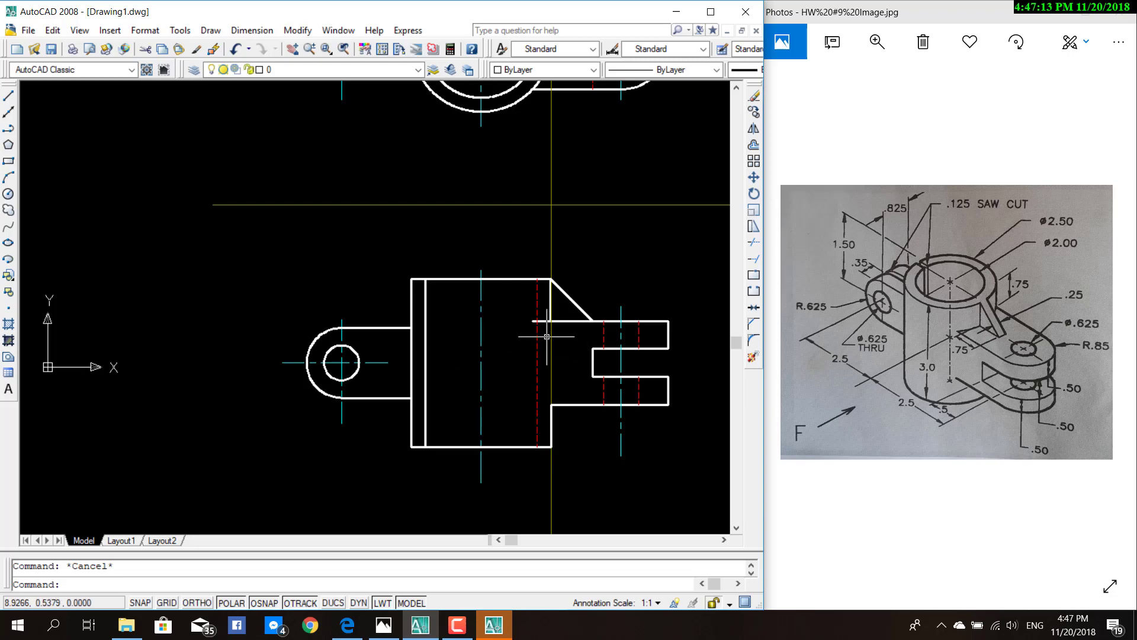
# Step: Select the middle red dashed line and check its properties
pyautogui.click(538, 297)
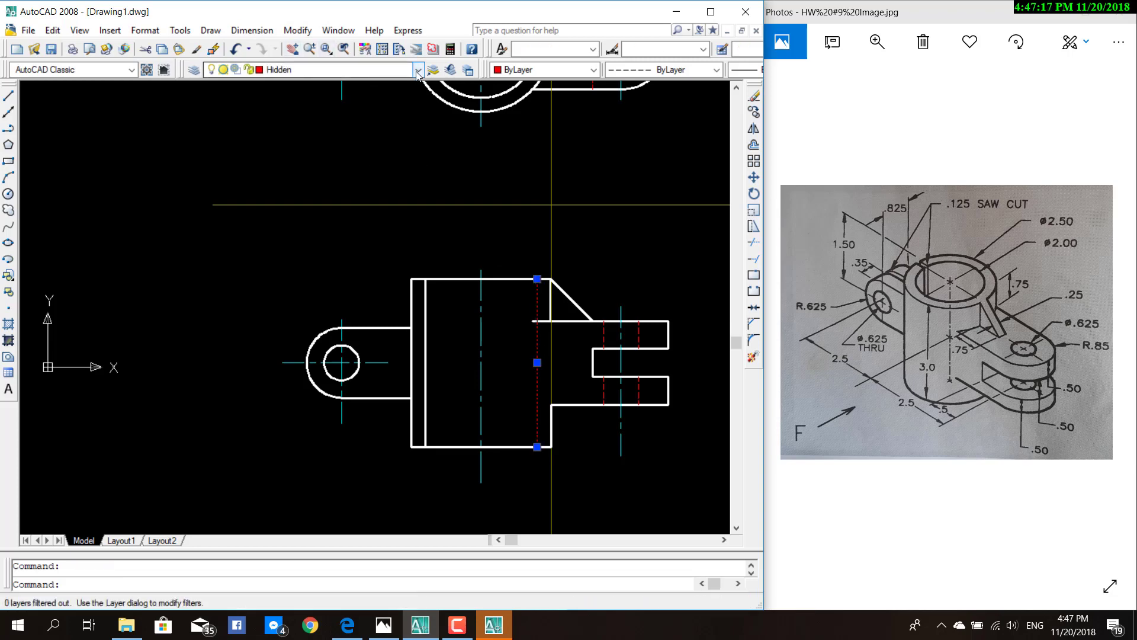
pyautogui.click(255, 69)
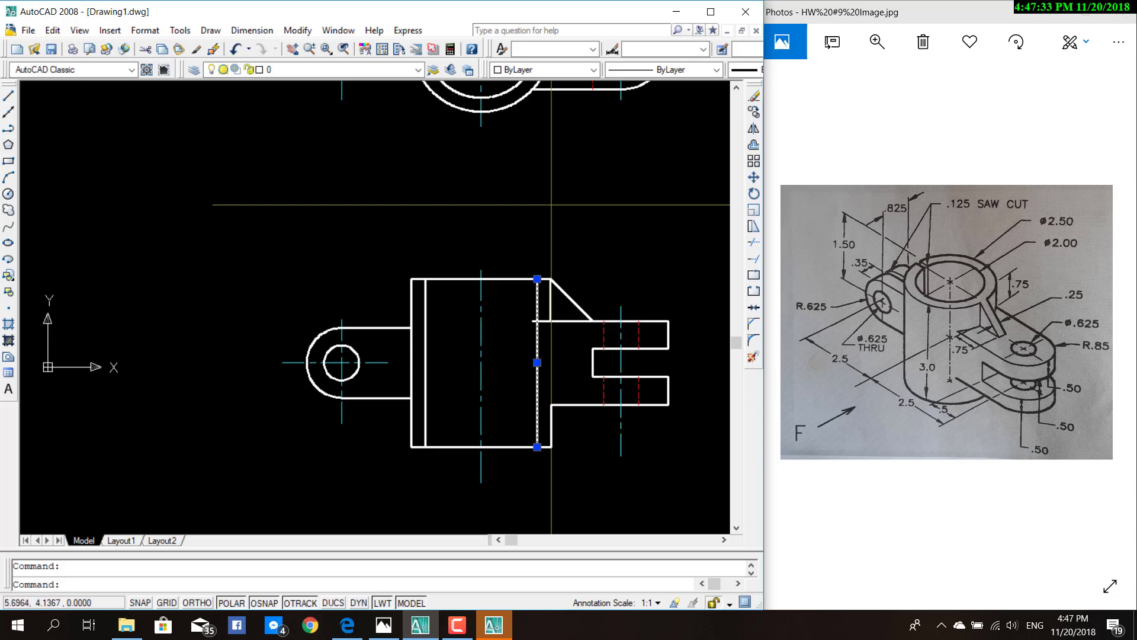
pyautogui.click(643, 326)
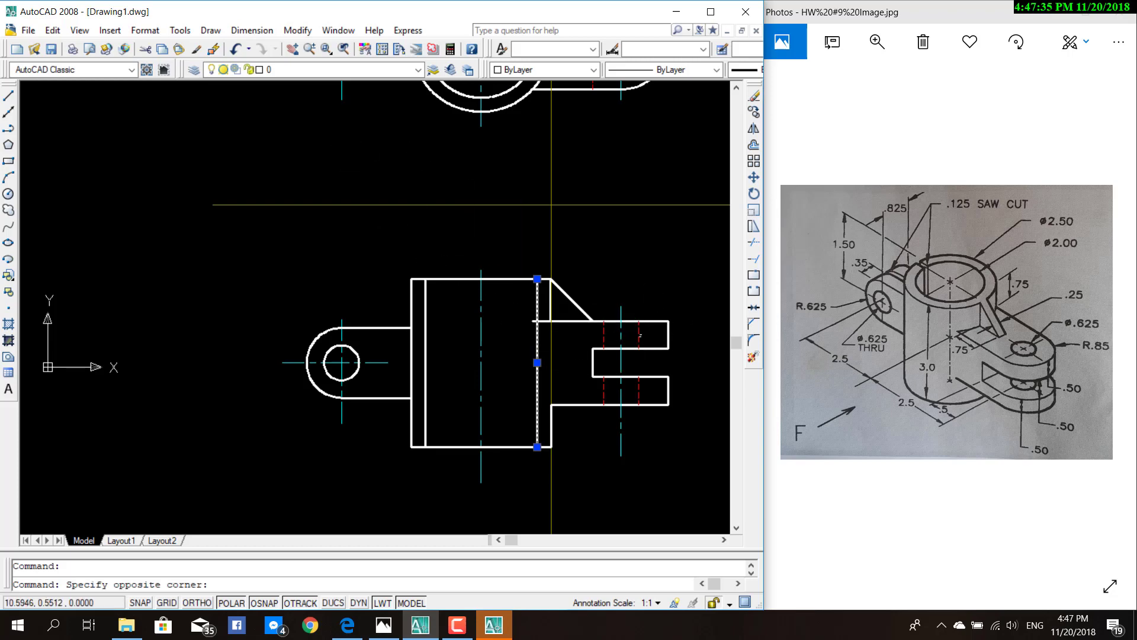
pyautogui.hotkey('ctrl', '1')
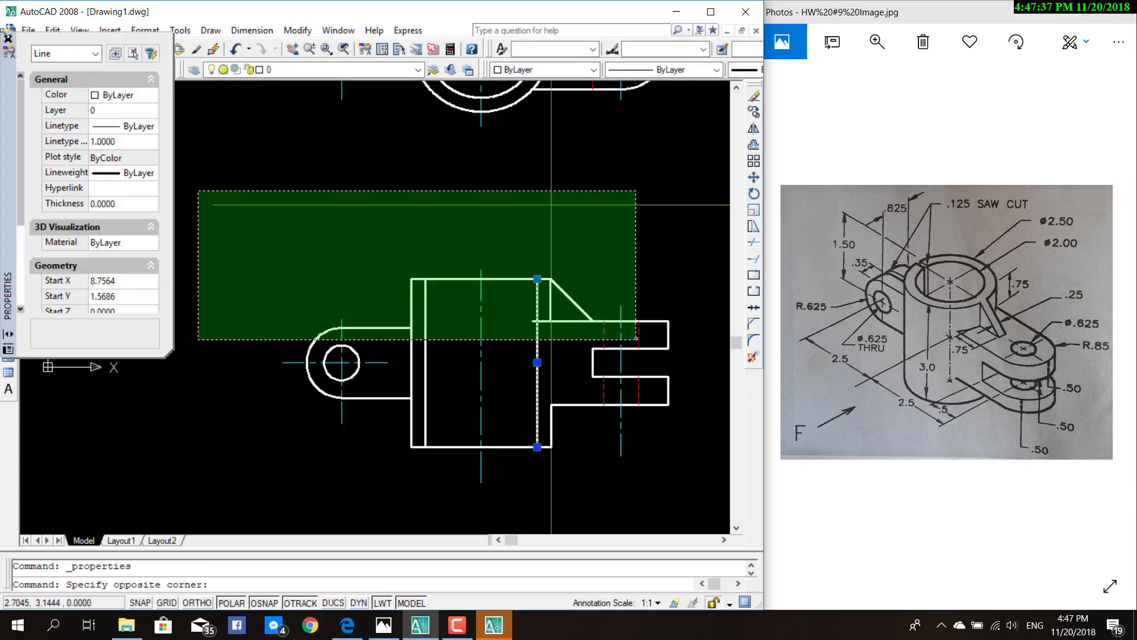
pyautogui.click(8, 37)
pyautogui.press('Escape')
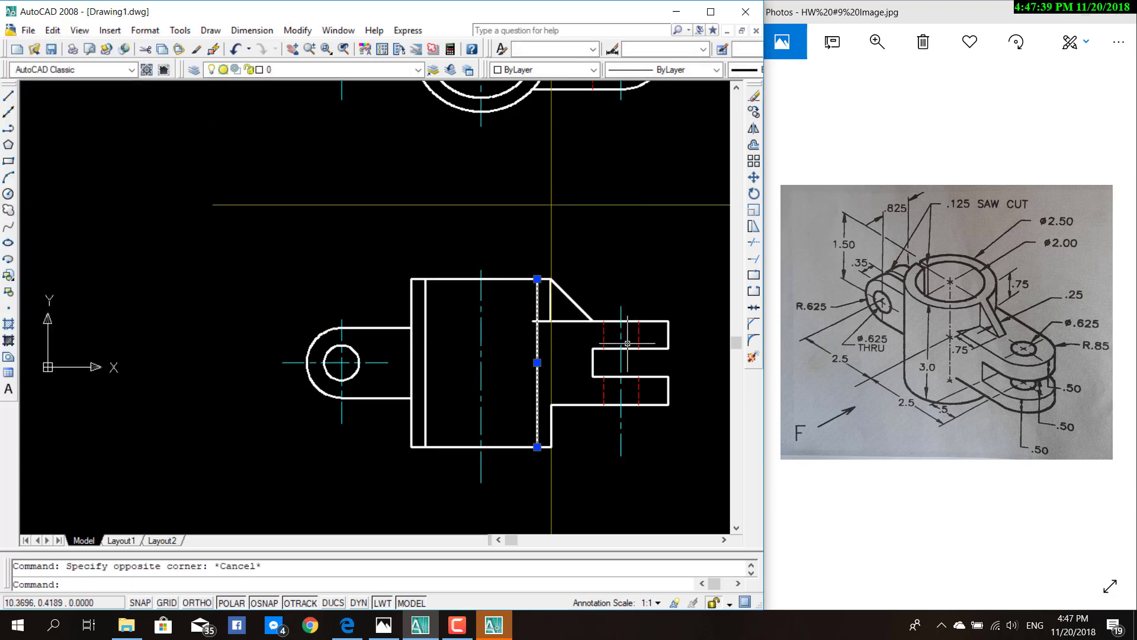
pyautogui.scroll(1, 628, 344)
# Step: Move the four hidden lines around the slot onto layer 0
pyautogui.click(642, 332)
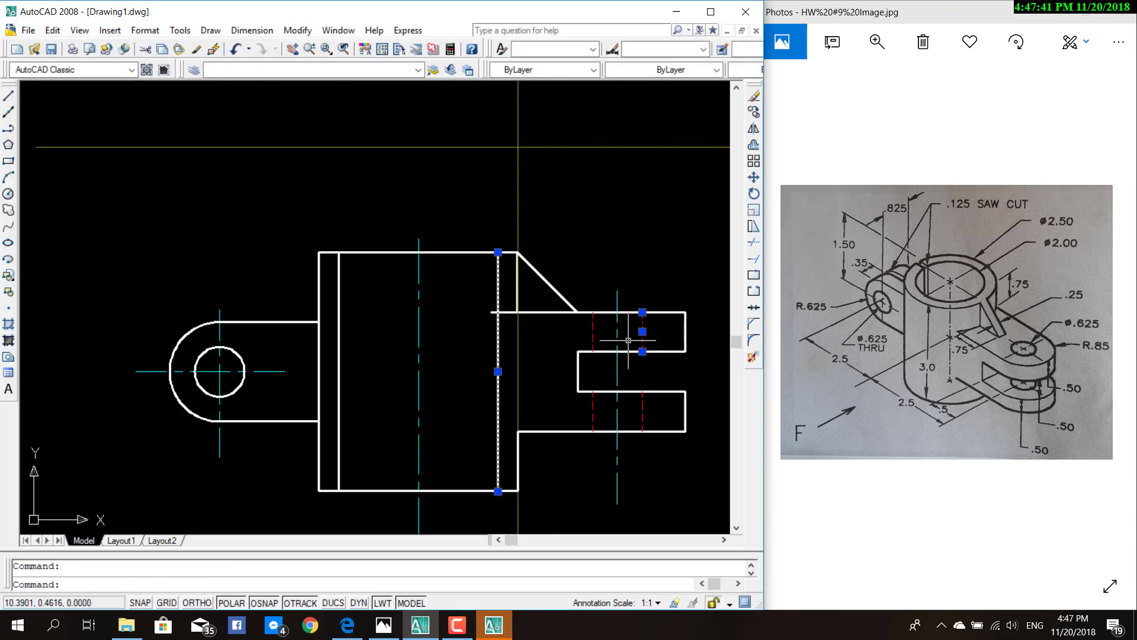
pyautogui.click(593, 336)
pyautogui.click(593, 411)
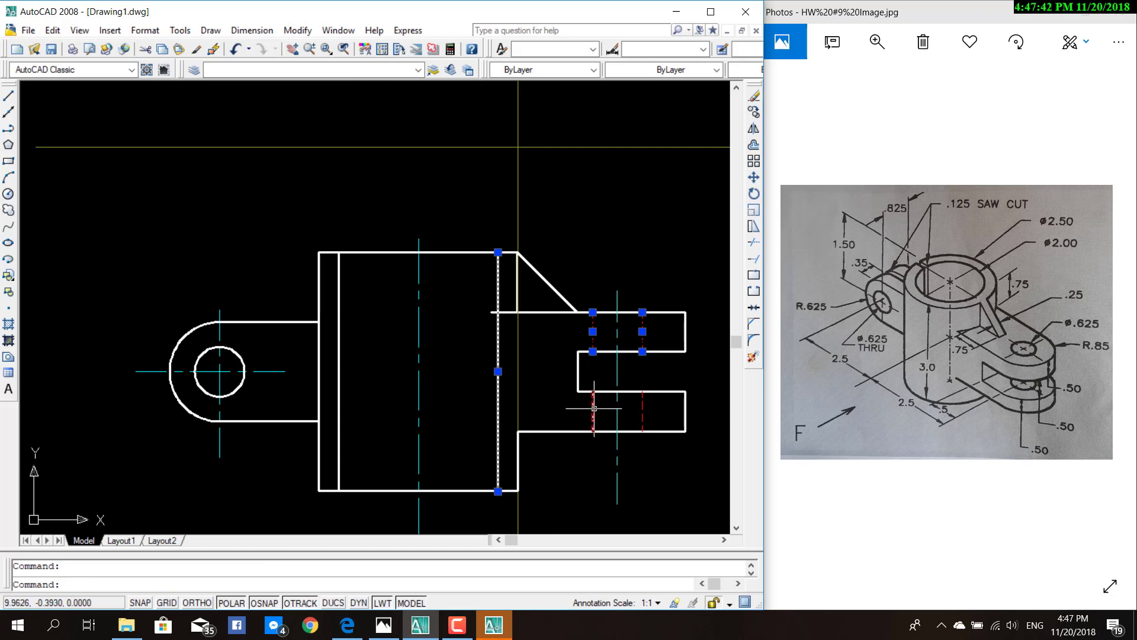
pyautogui.click(643, 413)
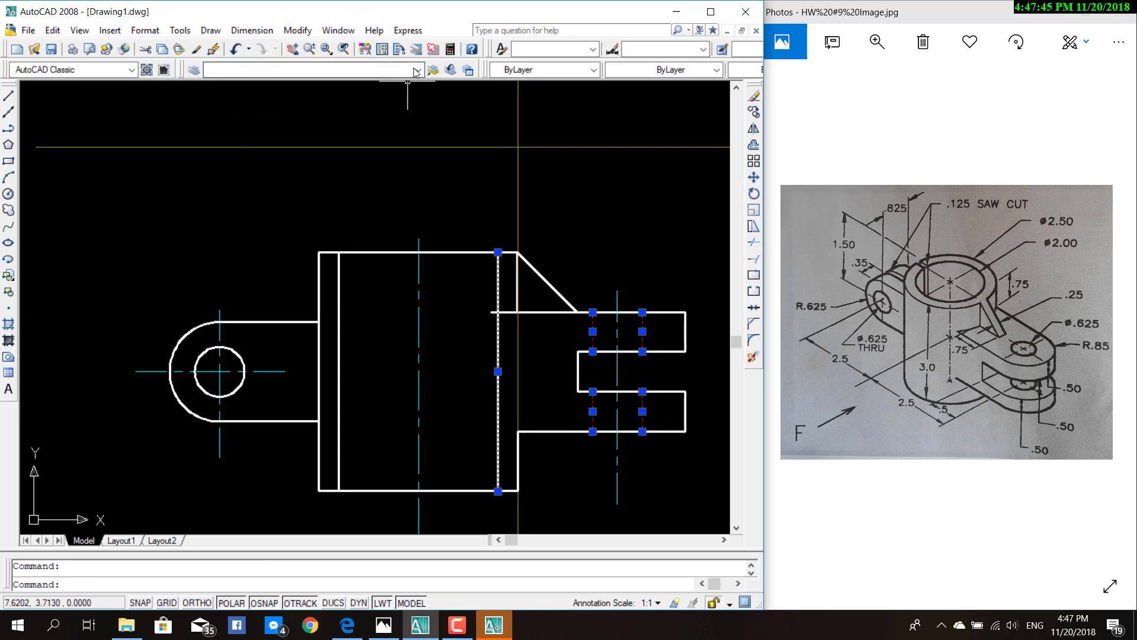
pyautogui.click(331, 69)
pyautogui.click(272, 91)
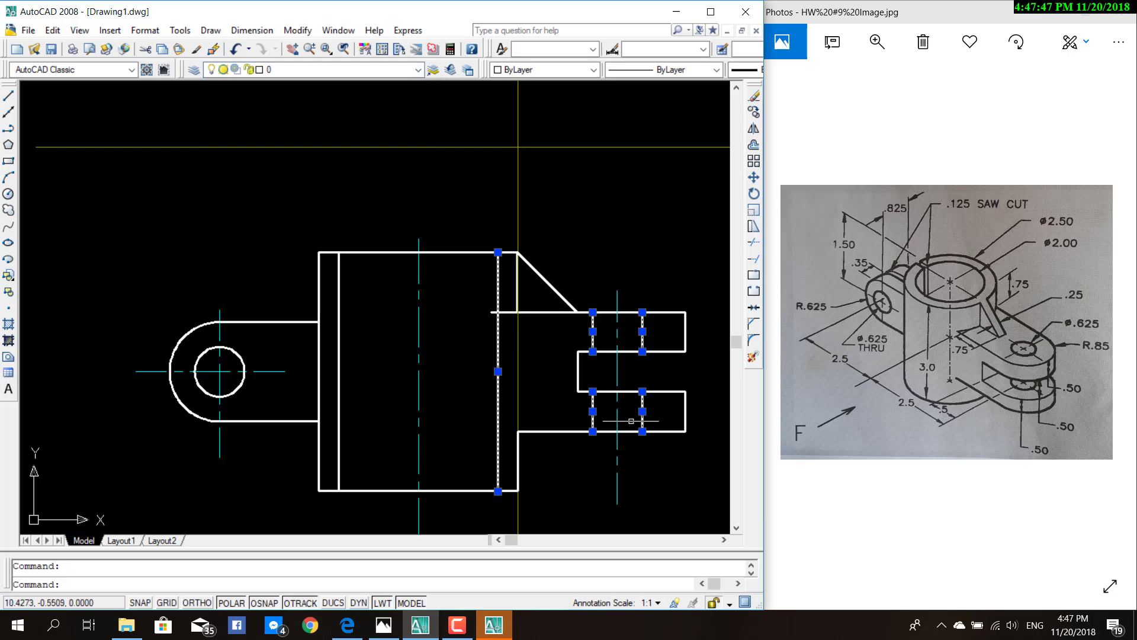
pyautogui.press('Escape')
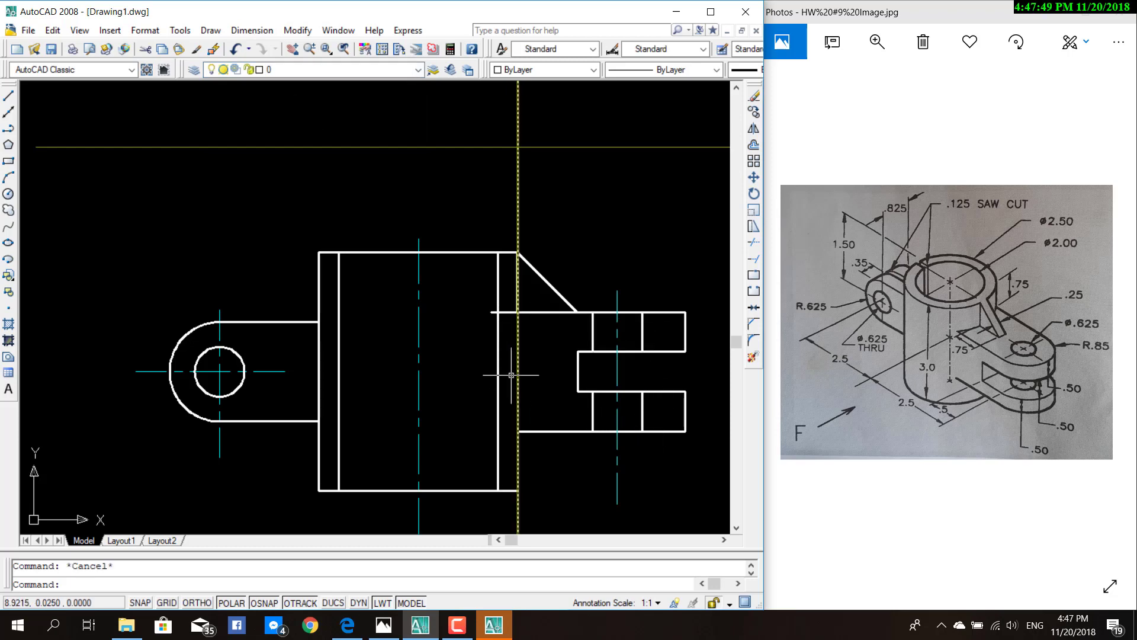
pyautogui.scroll(3, 482, 325)
# Step: Trim the two horizontal line pieces below the chamfer between the front view's verticals
pyautogui.scroll(2, 506, 276)
pyautogui.click(506, 282)
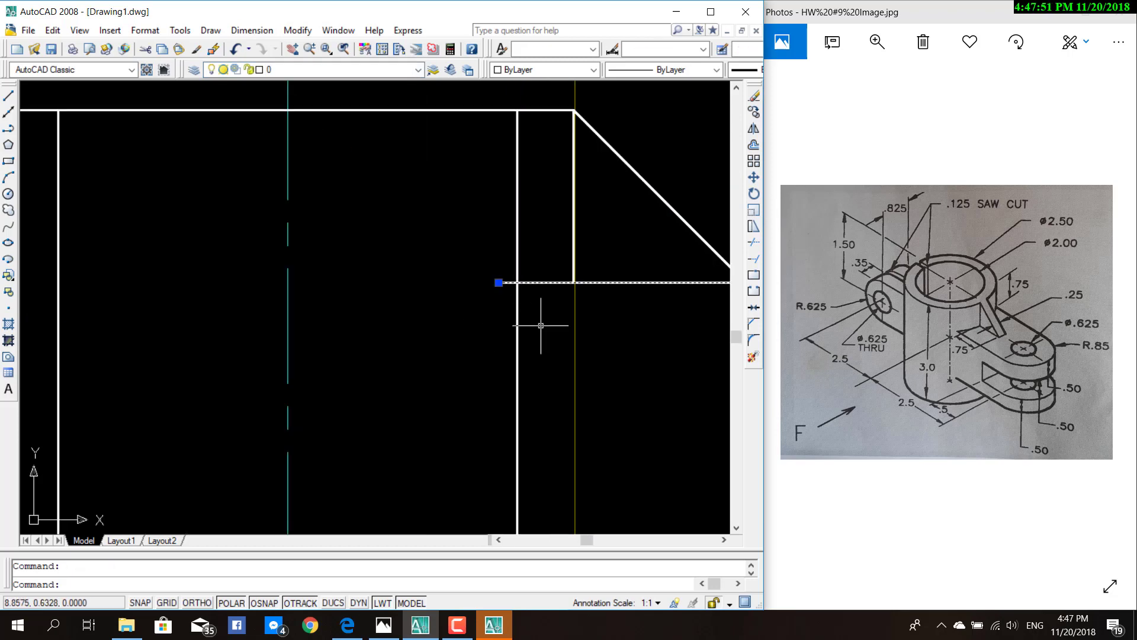
pyautogui.press('Escape')
pyautogui.write('t')
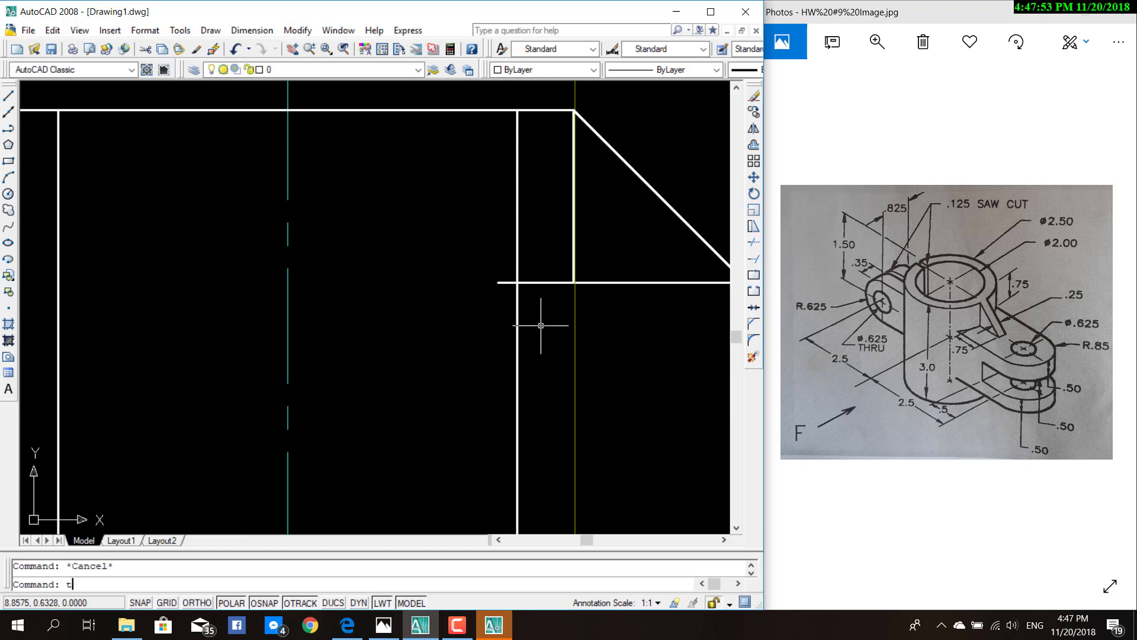
pyautogui.write('r')
pyautogui.press('Return')
pyautogui.press('Return')
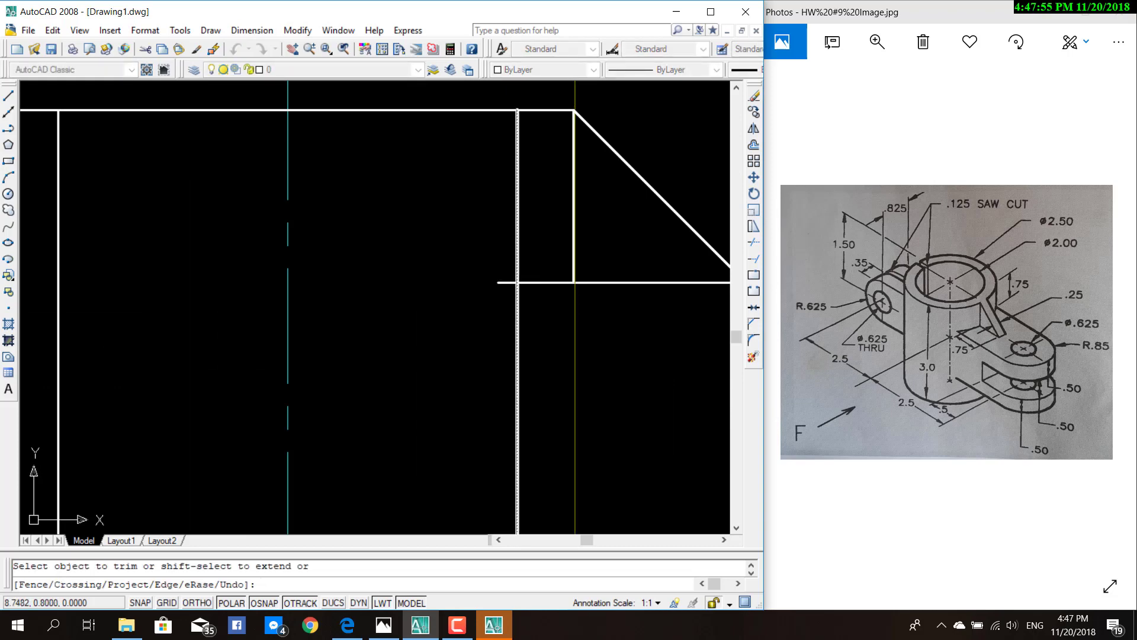
pyautogui.click(503, 283)
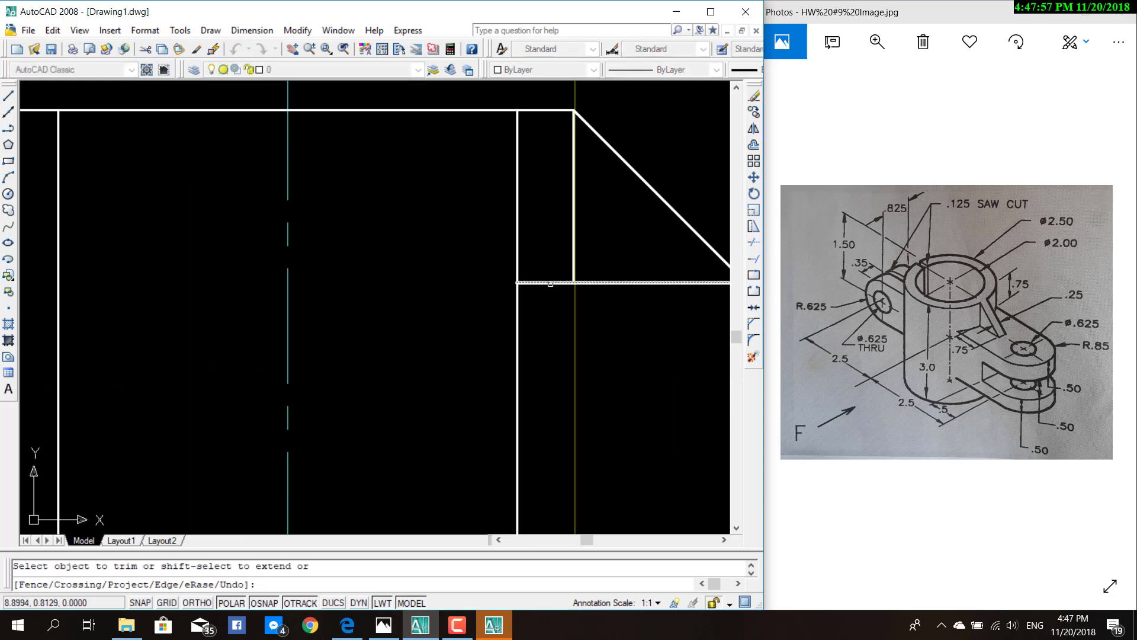
pyautogui.click(550, 284)
pyautogui.scroll(-3, 654, 394)
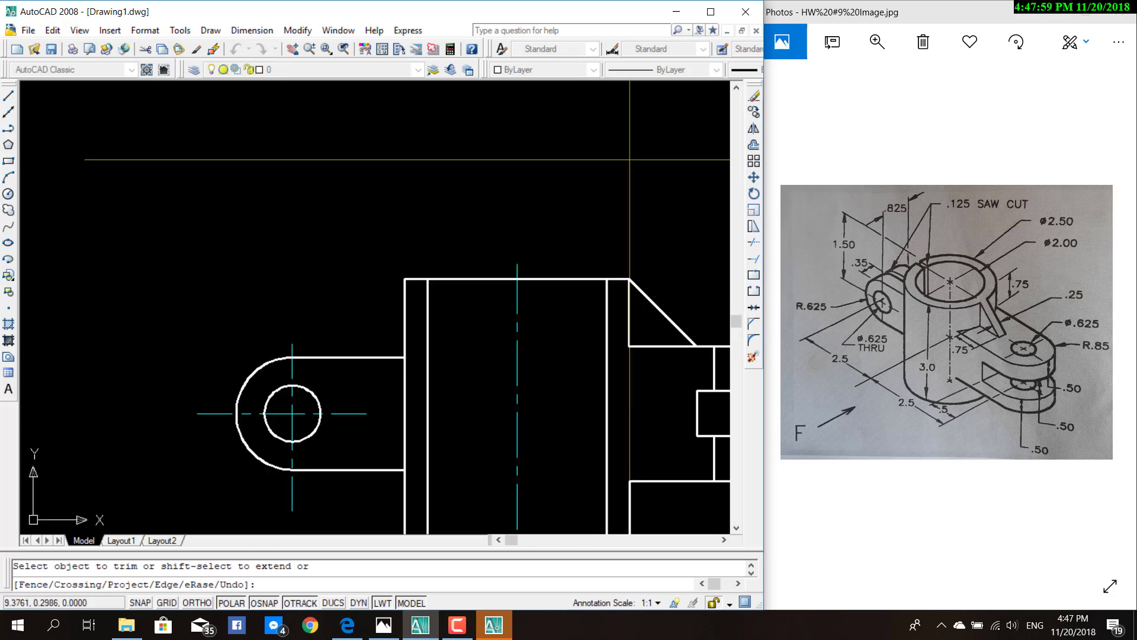
pyautogui.moveTo(654, 397); pyautogui.dragTo(564, 297, button='middle')
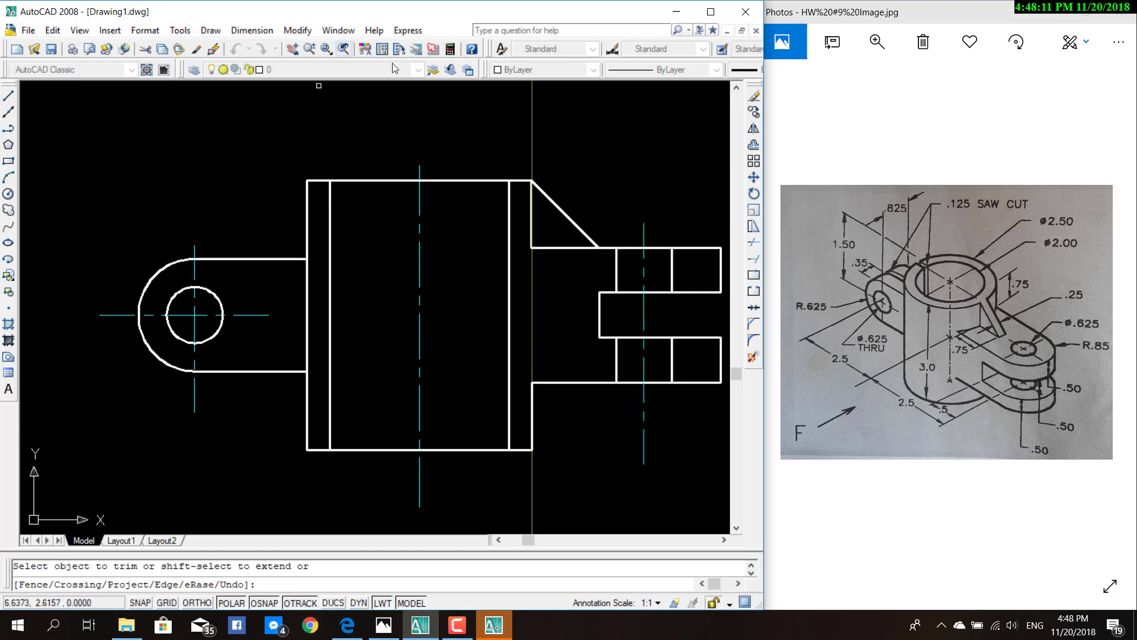
# Step: Make Hatch the current layer and set up an ANSI31 hatch at scale 1.25
pyautogui.click(417, 70)
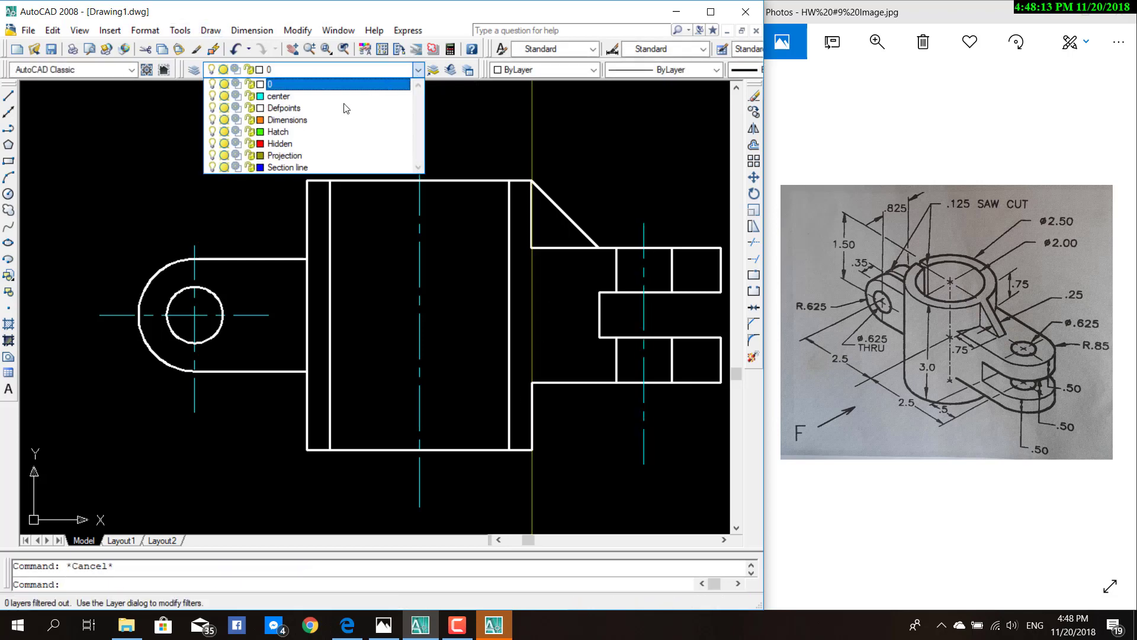
pyautogui.click(321, 133)
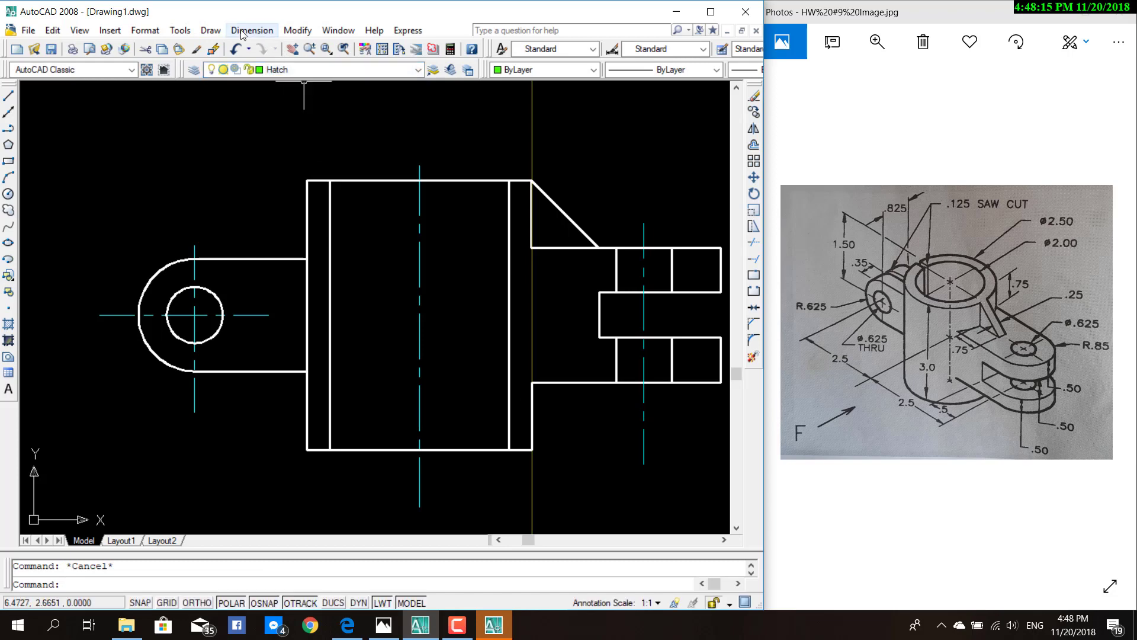
pyautogui.click(210, 30)
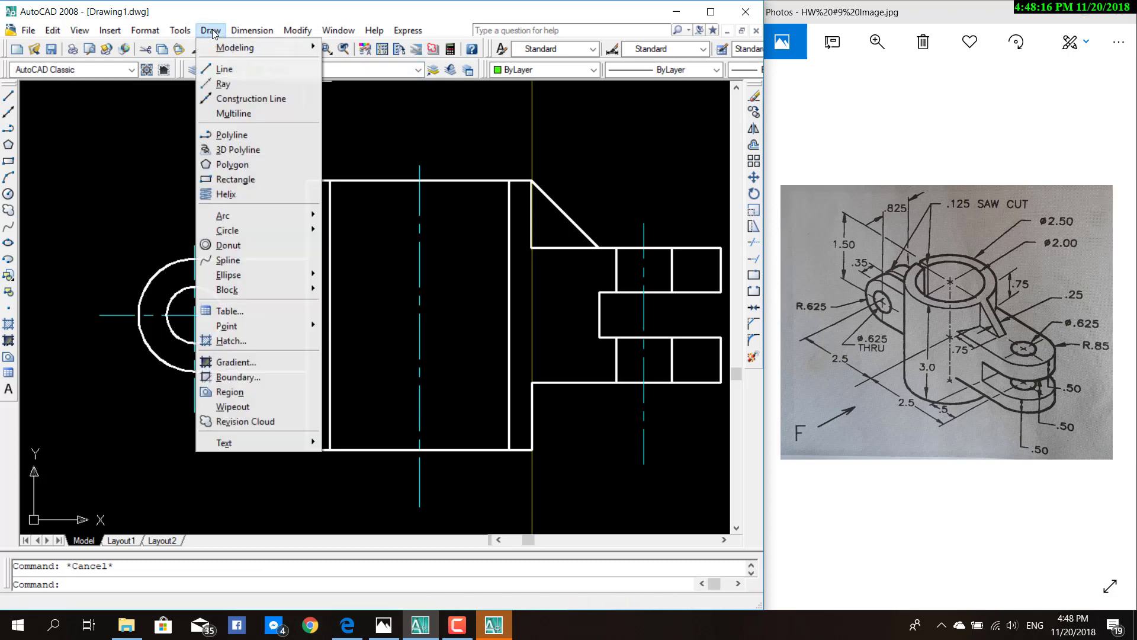
pyautogui.click(236, 341)
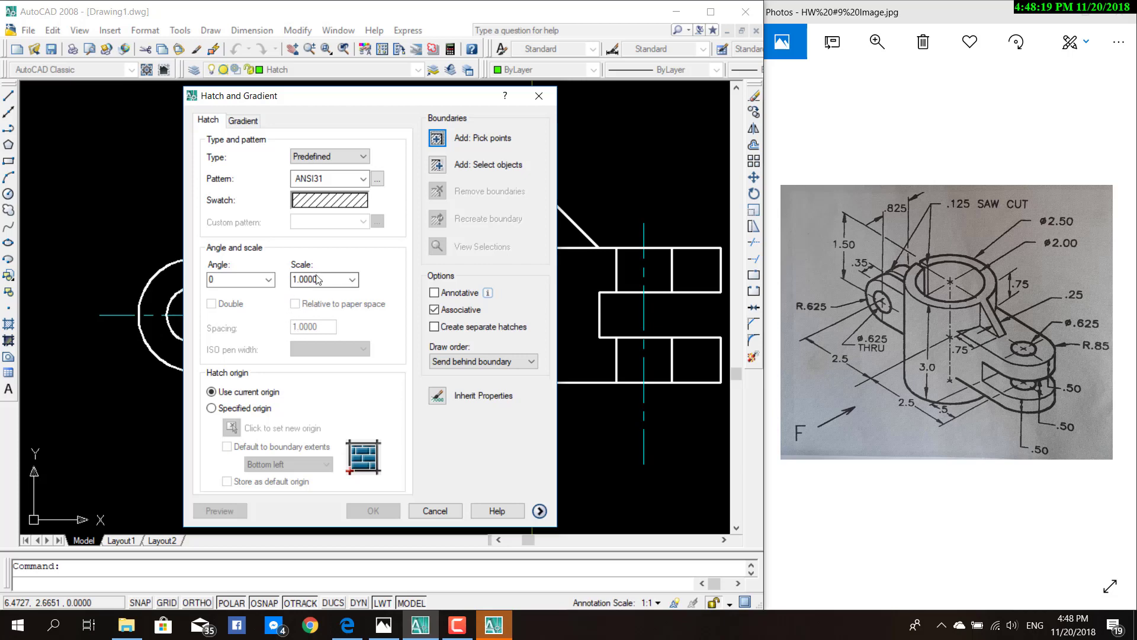
pyautogui.click(353, 279)
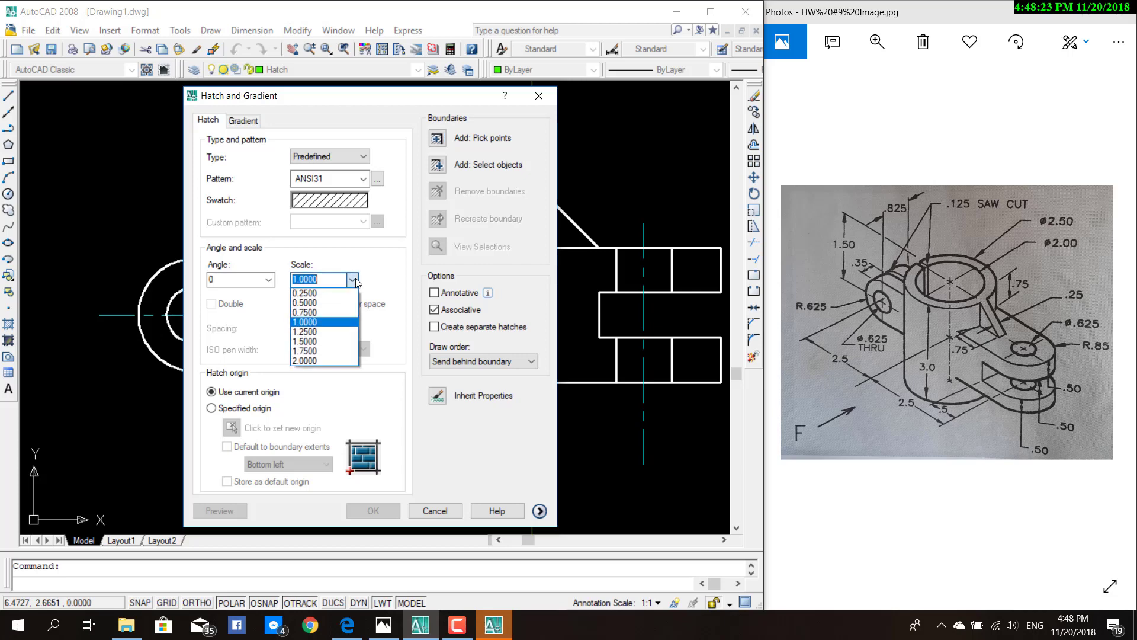
pyautogui.write('1.5')
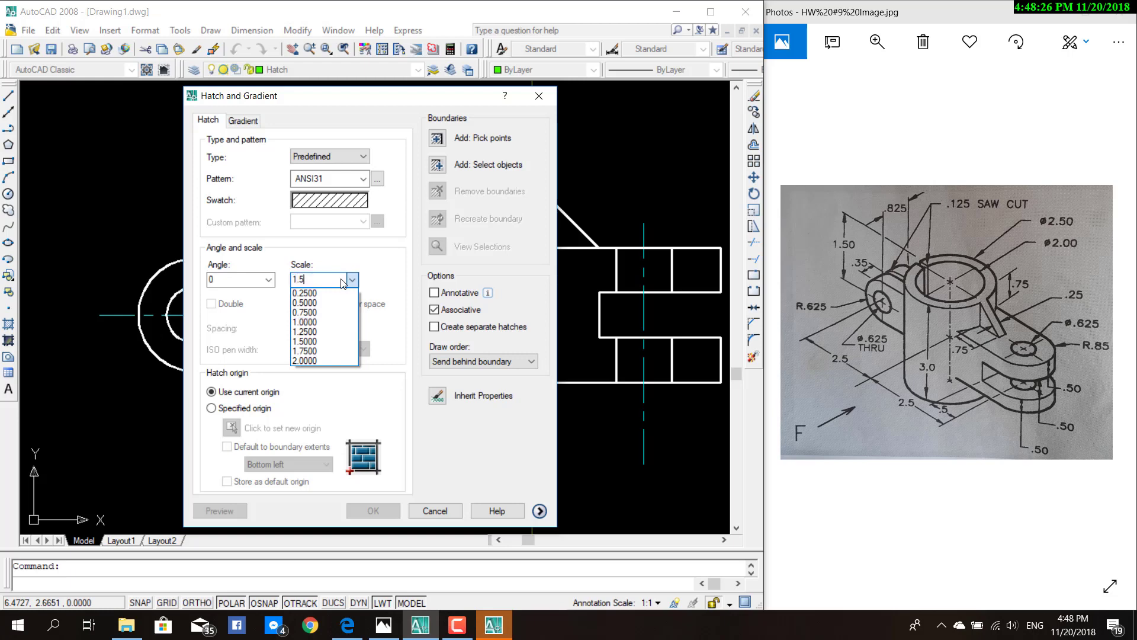
pyautogui.press('Escape')
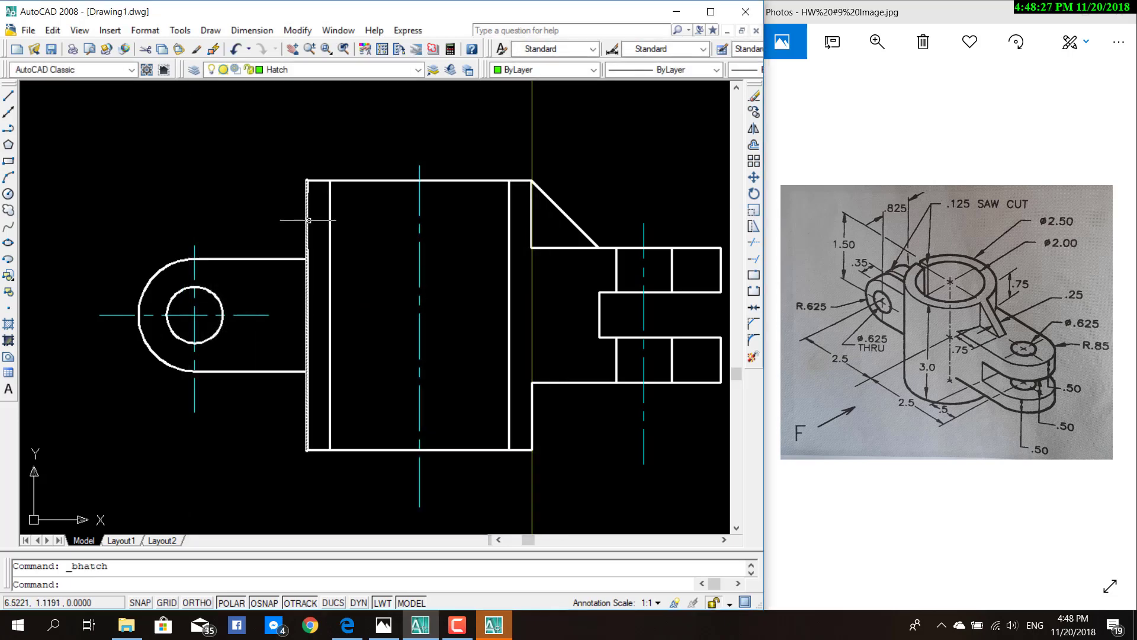
pyautogui.click(211, 30)
pyautogui.click(231, 340)
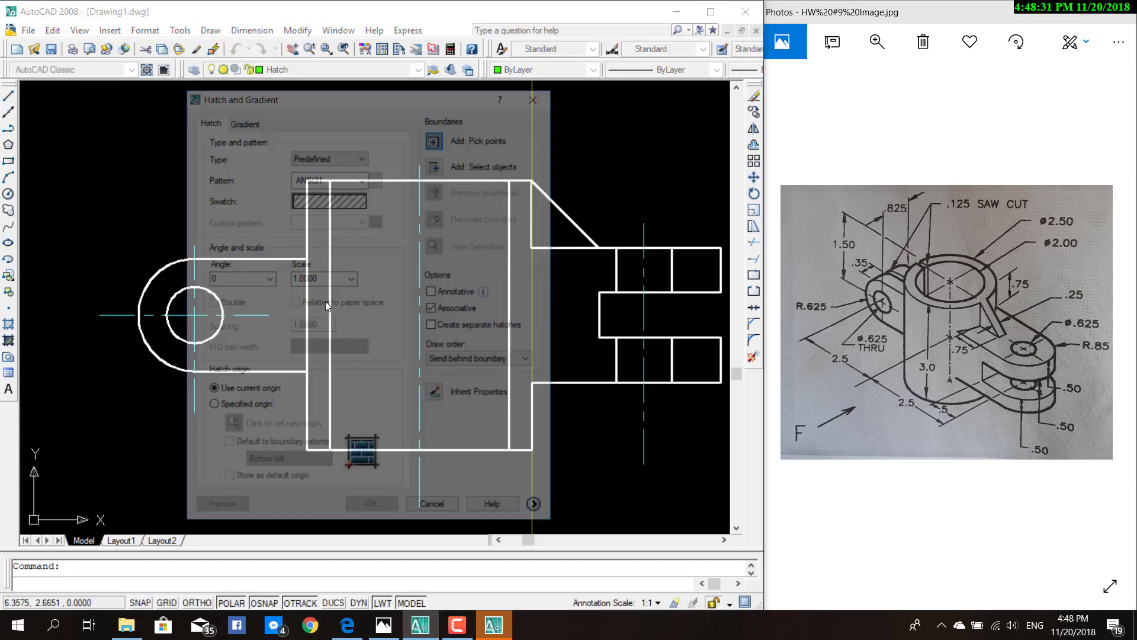
pyautogui.click(349, 279)
pyautogui.click(324, 332)
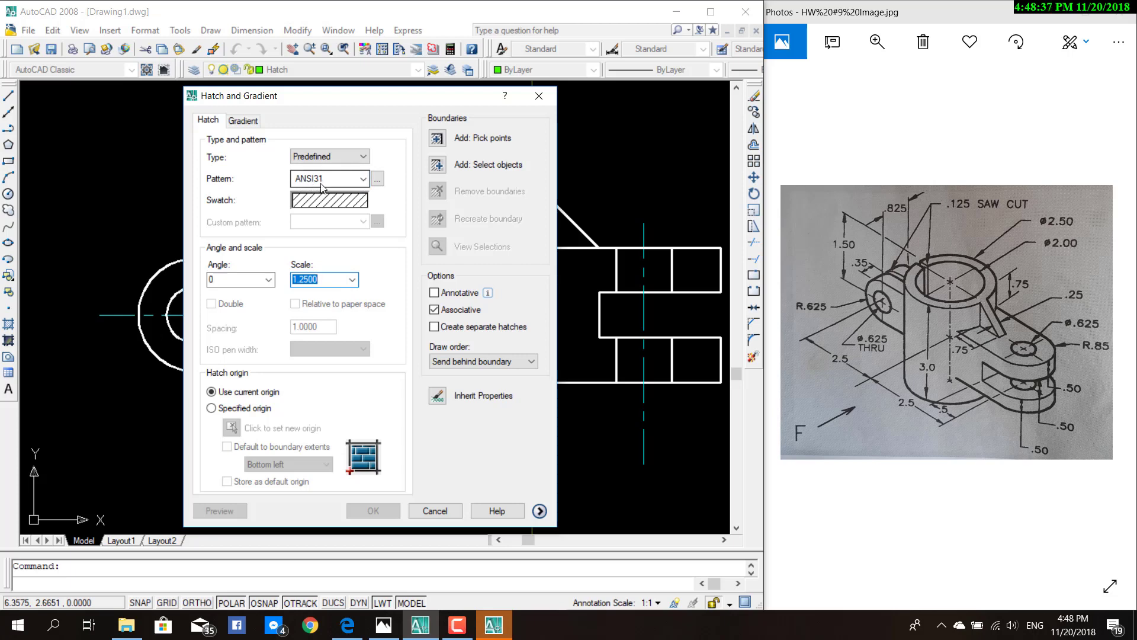
# Step: Pick the front view's cut regions, including around the slot, and apply the hatch
pyautogui.click(439, 139)
pyautogui.click(696, 269)
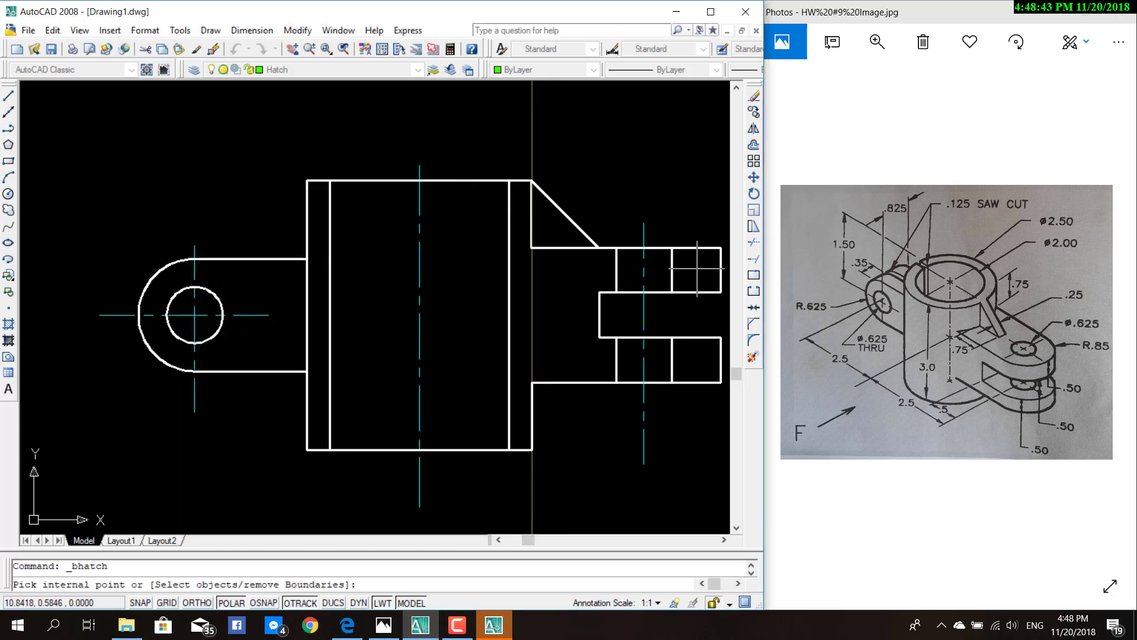
pyautogui.click(698, 347)
pyautogui.click(641, 363)
pyautogui.click(577, 360)
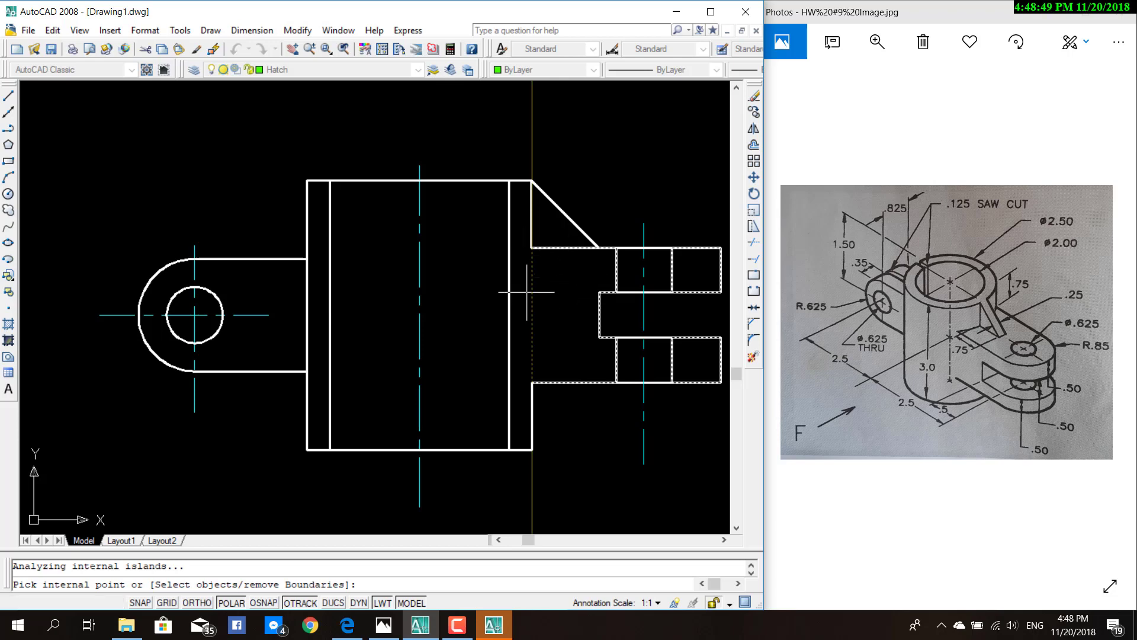
pyautogui.click(521, 264)
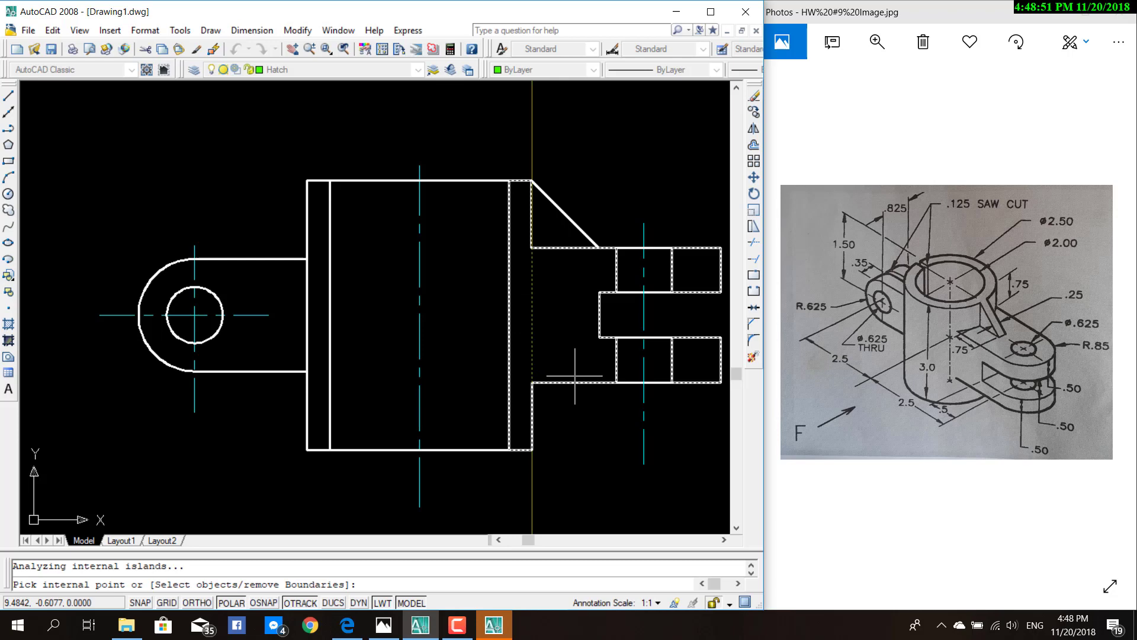
pyautogui.press('Return')
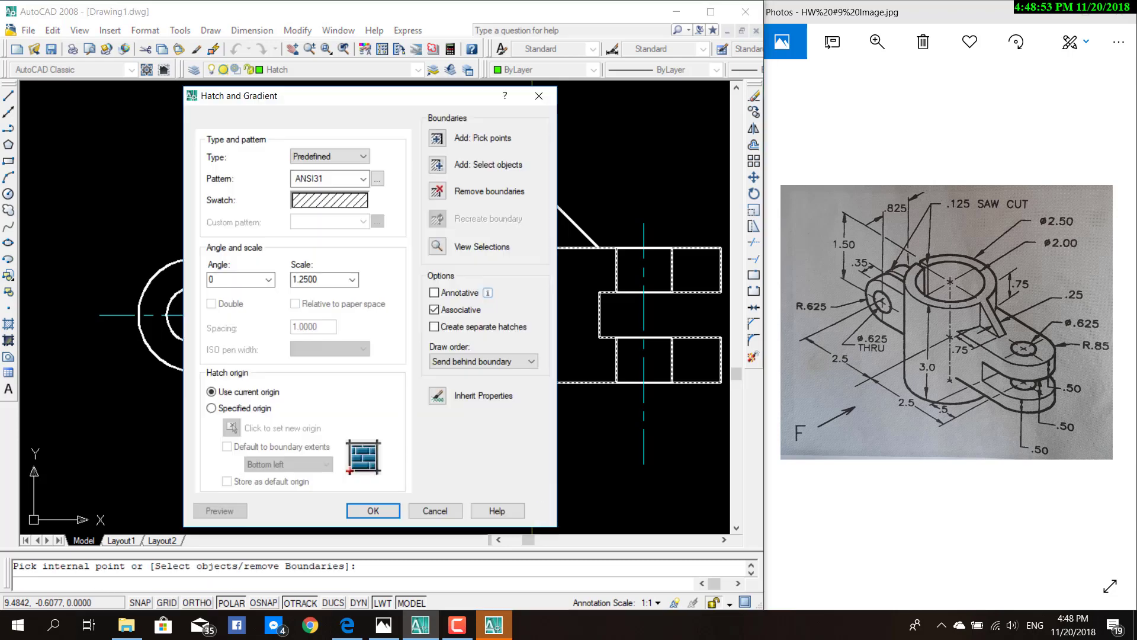
pyautogui.click(373, 510)
pyautogui.scroll(3, 609, 393)
pyautogui.scroll(2, 527, 332)
# Step: Delete the vertical projection line through both views and zoom in to inspect the hatching
pyautogui.scroll(-5, 496, 338)
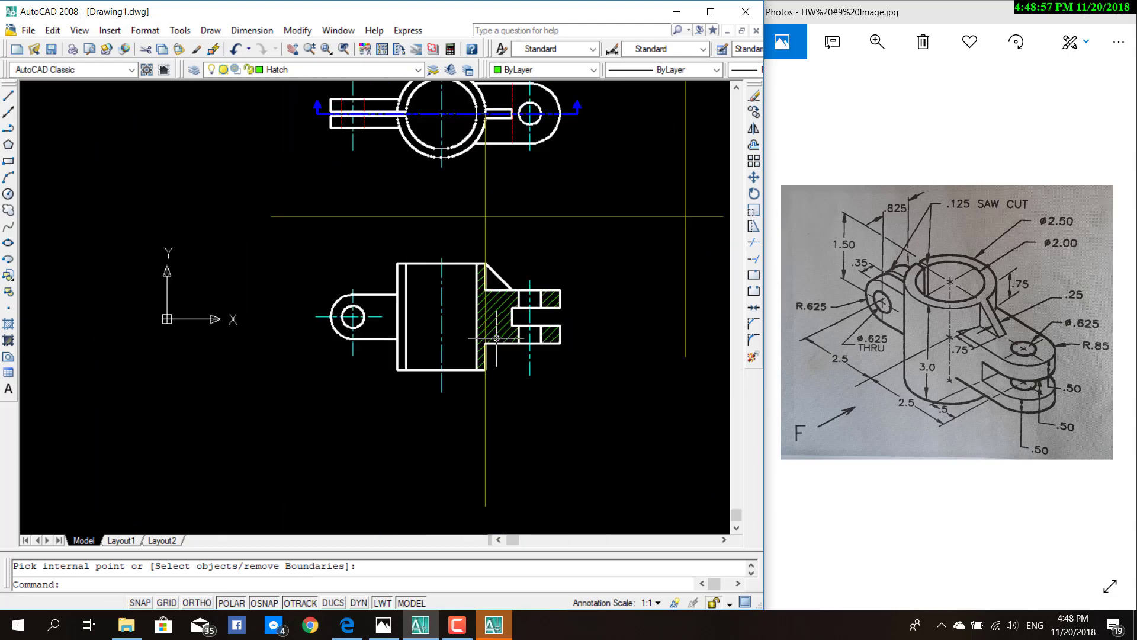
pyautogui.click(485, 432)
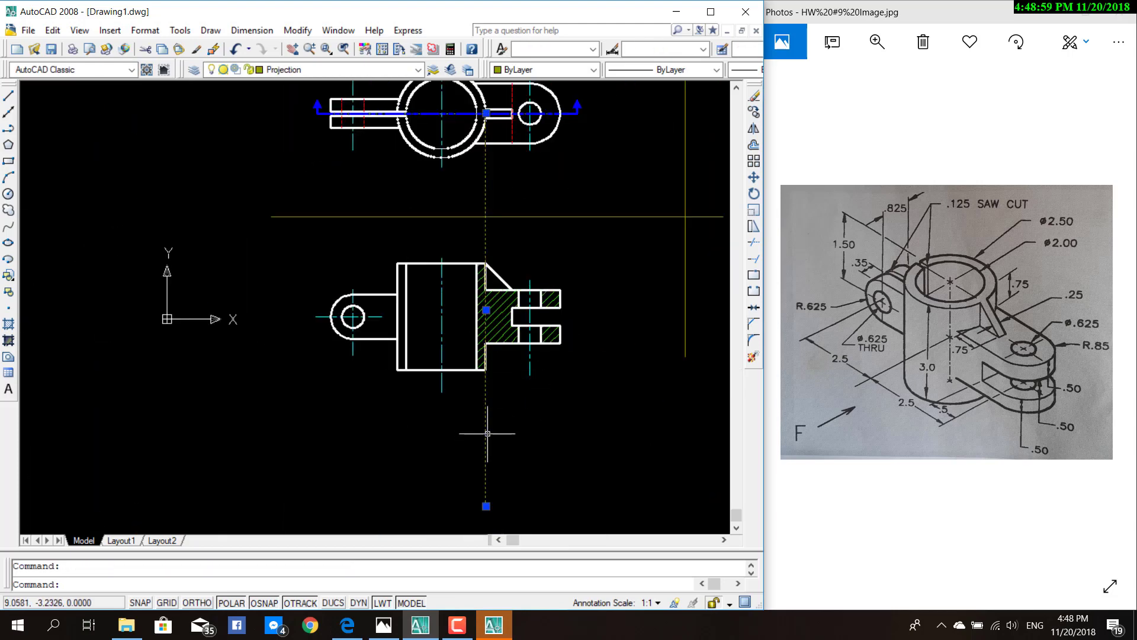
pyautogui.press('Delete')
pyautogui.scroll(4, 498, 385)
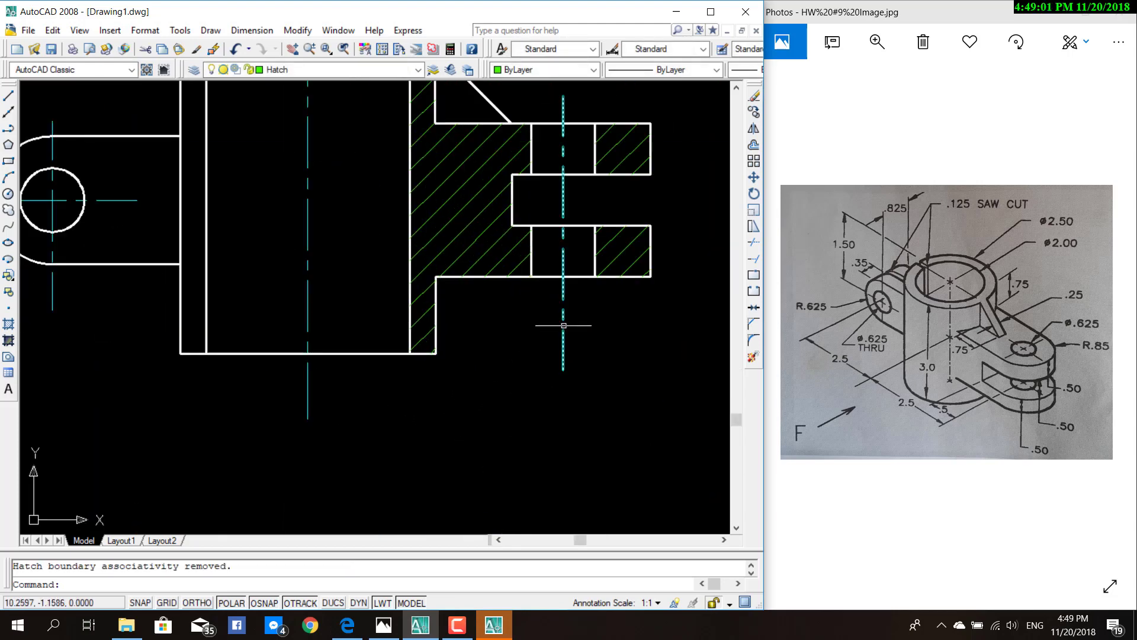
pyautogui.scroll(2, 589, 326)
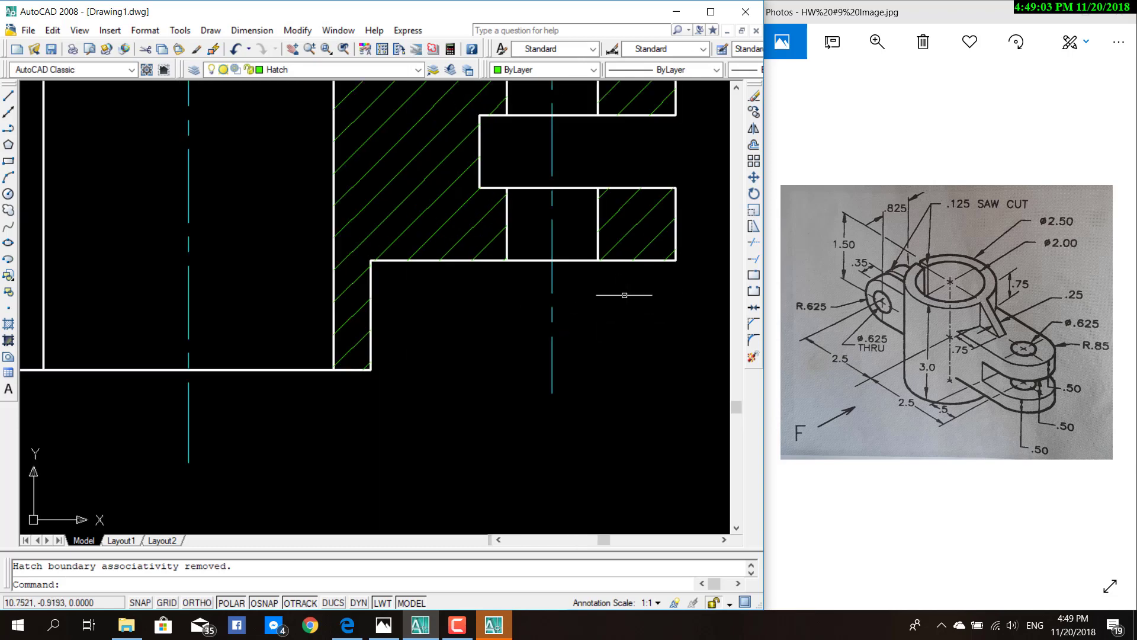
pyautogui.moveTo(373, 83); pyautogui.dragTo(376, 276, button='middle')
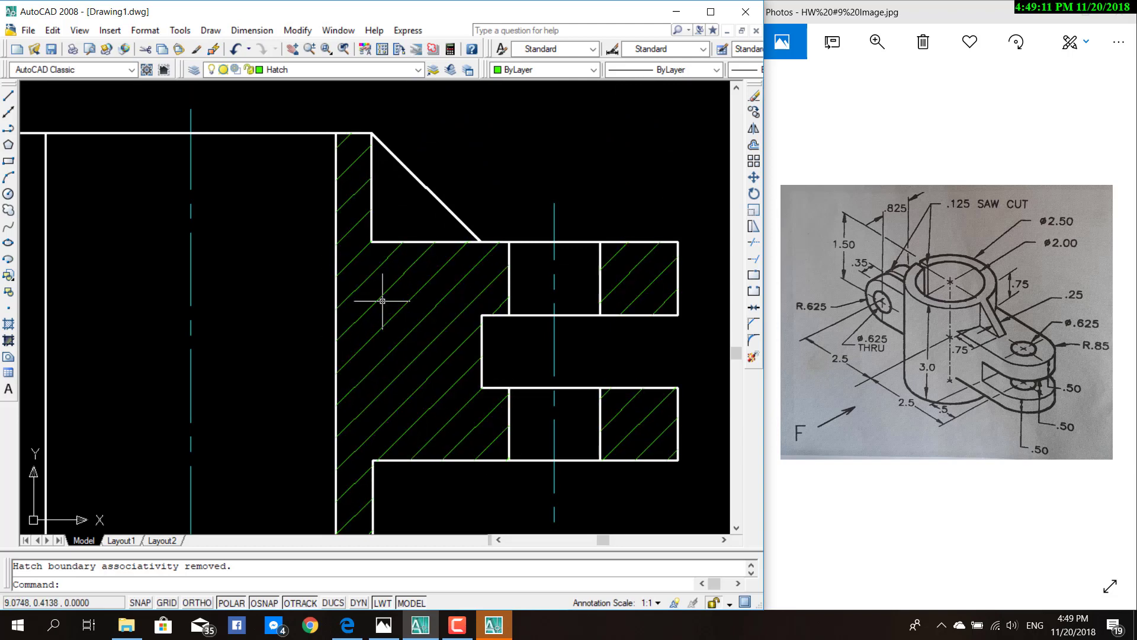
pyautogui.scroll(-5, 382, 301)
pyautogui.scroll(-2, 522, 332)
pyautogui.moveTo(539, 325); pyautogui.dragTo(552, 404, button='middle')
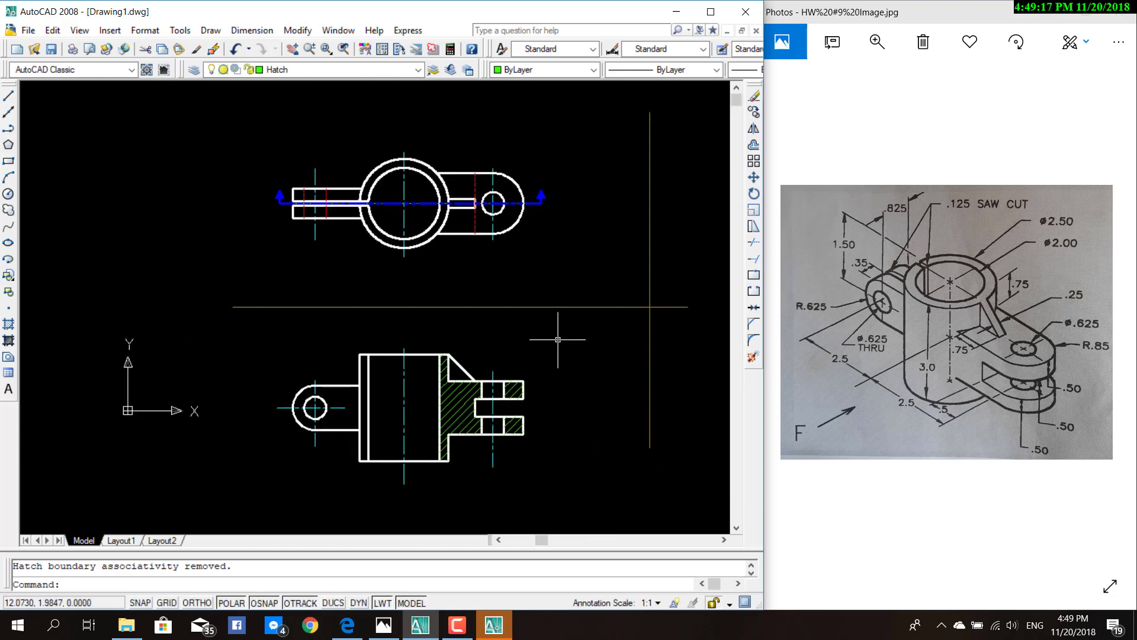
pyautogui.click(457, 625)
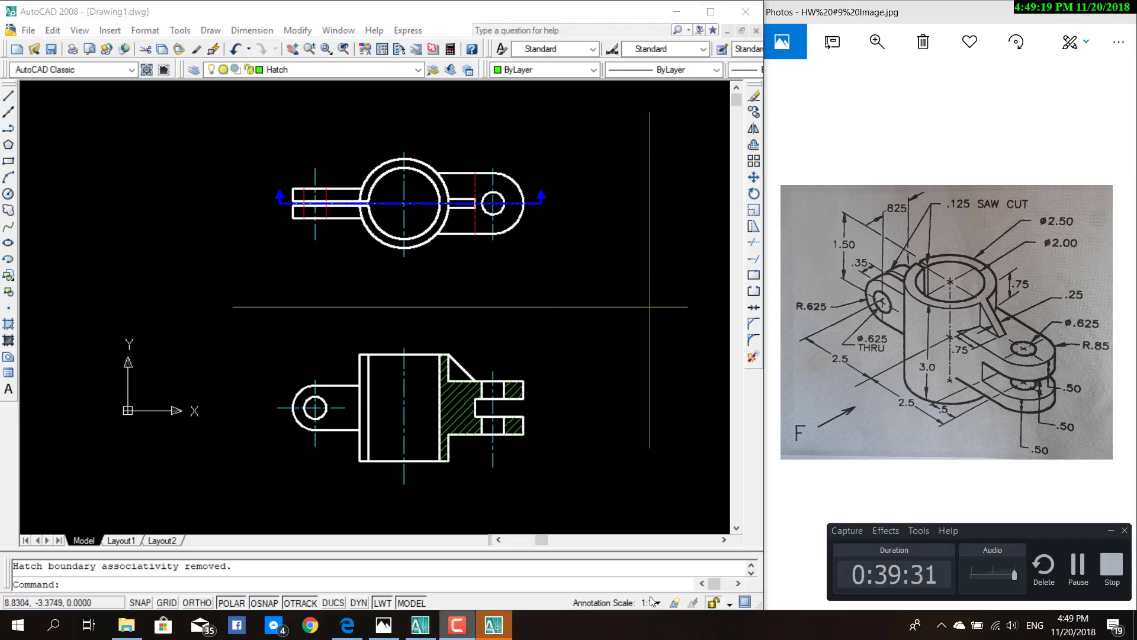
# Step: Bring the Homework 7.dwg window to the front and maximize it
pyautogui.click(1073, 568)
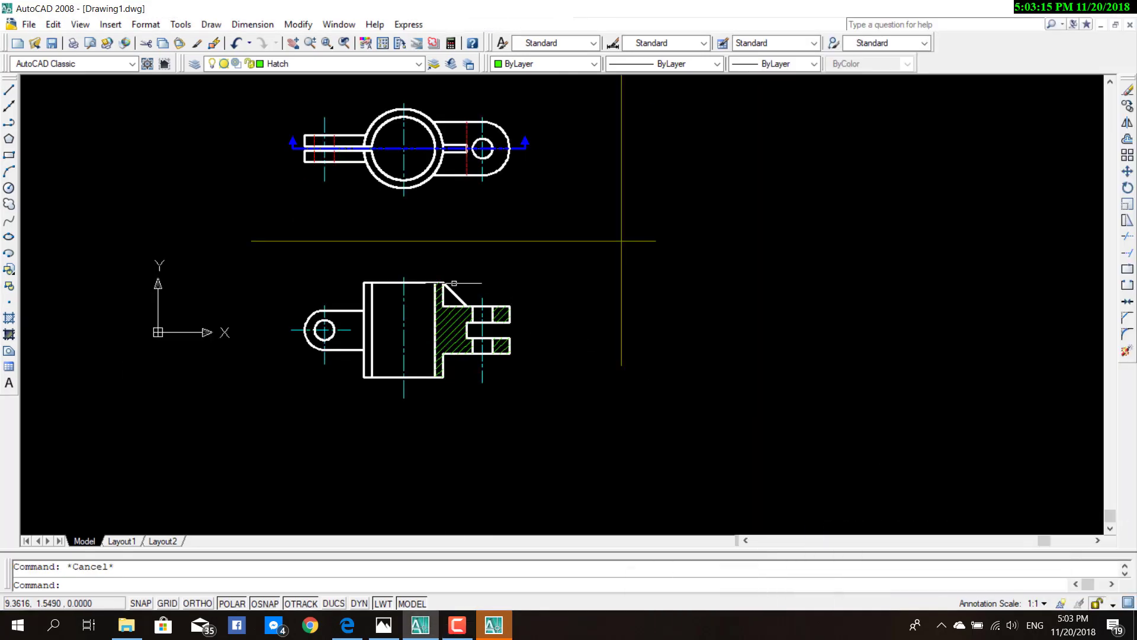
pyautogui.scroll(-3, 502, 289)
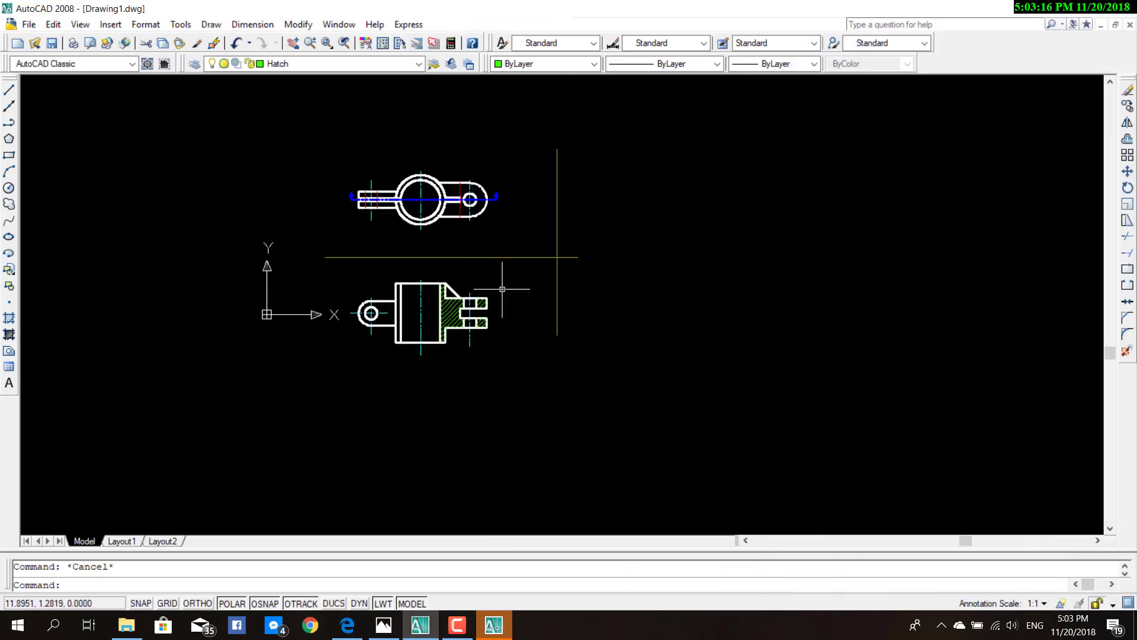
pyautogui.scroll(1, 502, 289)
pyautogui.scroll(2, 650, 361)
pyautogui.scroll(-1, 657, 332)
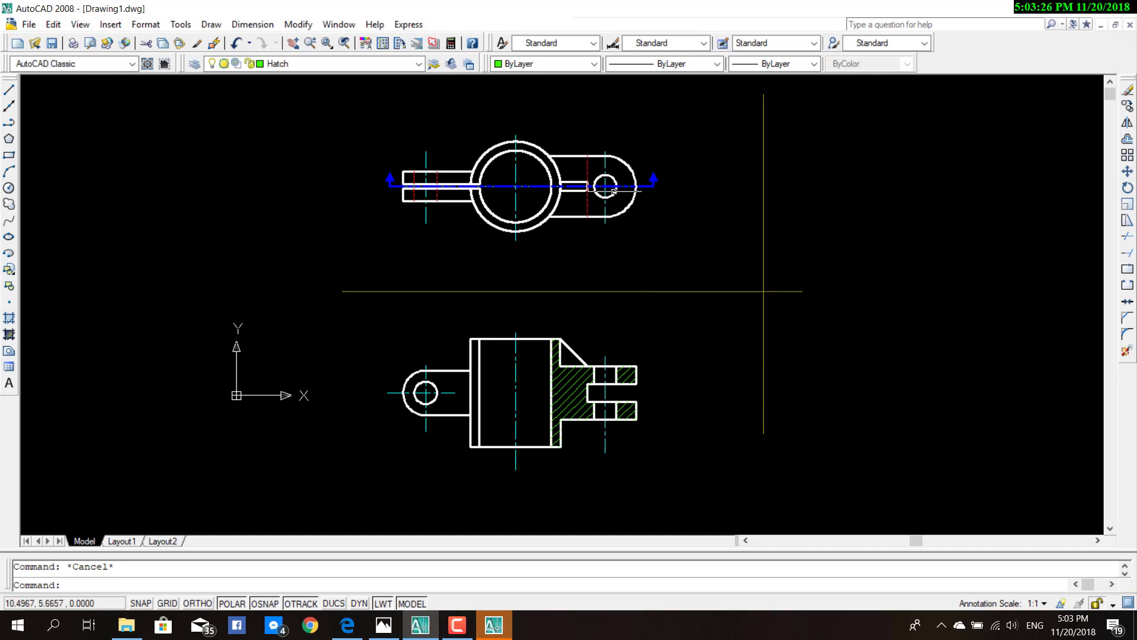
pyautogui.click(1116, 26)
pyautogui.click(503, 224)
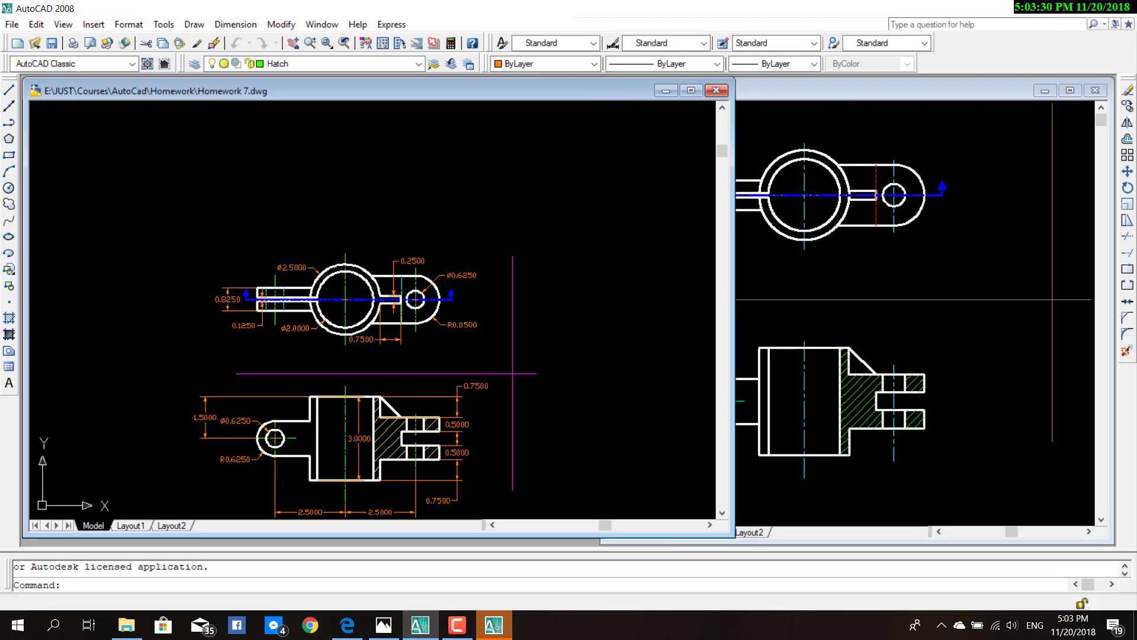
pyautogui.click(691, 91)
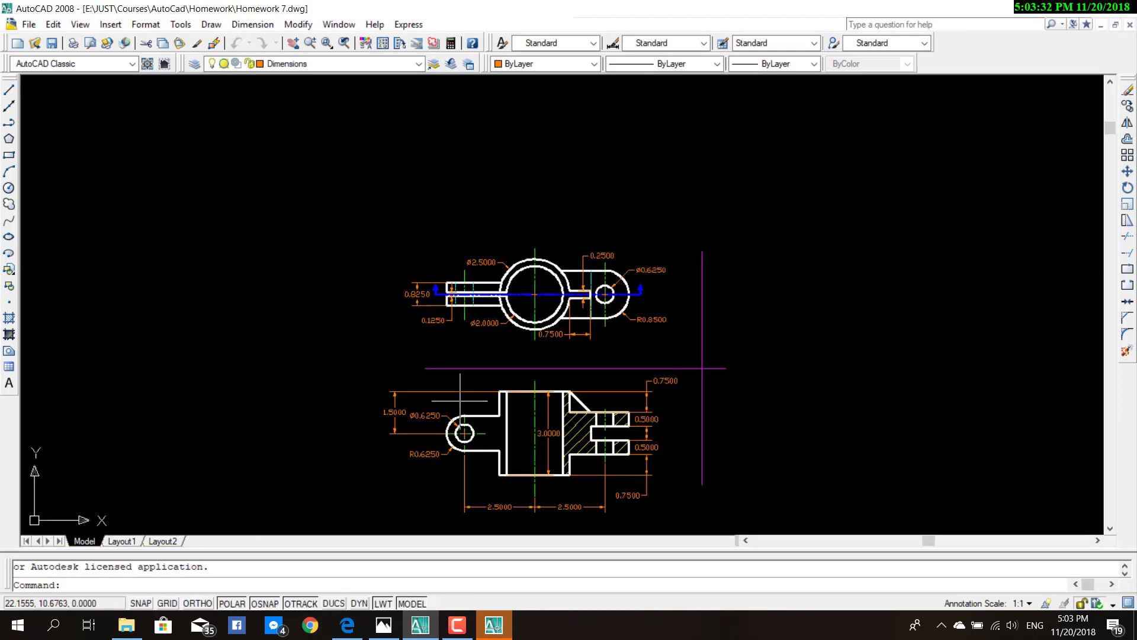
# Step: Delete the 1.5000 dimension beside the front view and recentre both views
pyautogui.press('Delete')
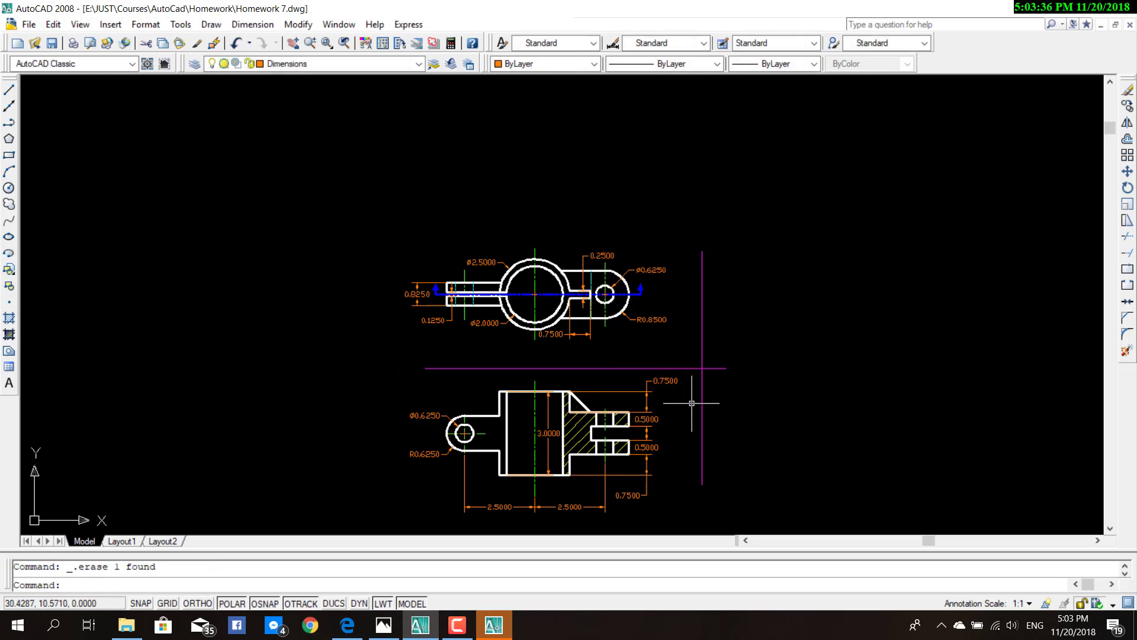
pyautogui.scroll(2, 722, 389)
pyautogui.scroll(1, 711, 389)
pyautogui.moveTo(746, 383); pyautogui.dragTo(698, 372, button='middle')
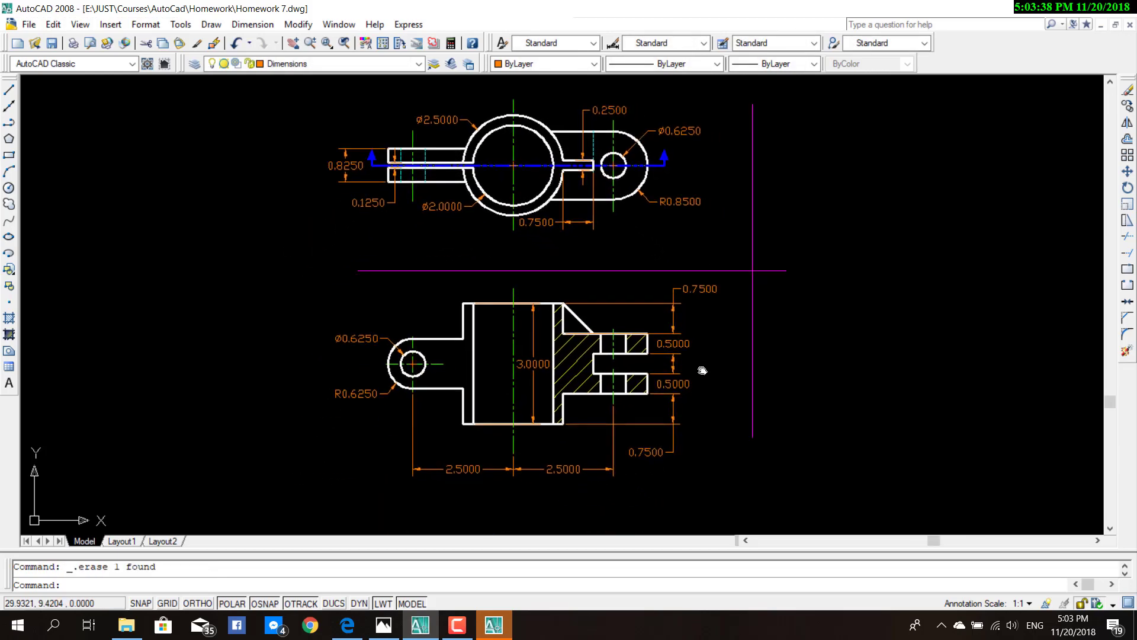